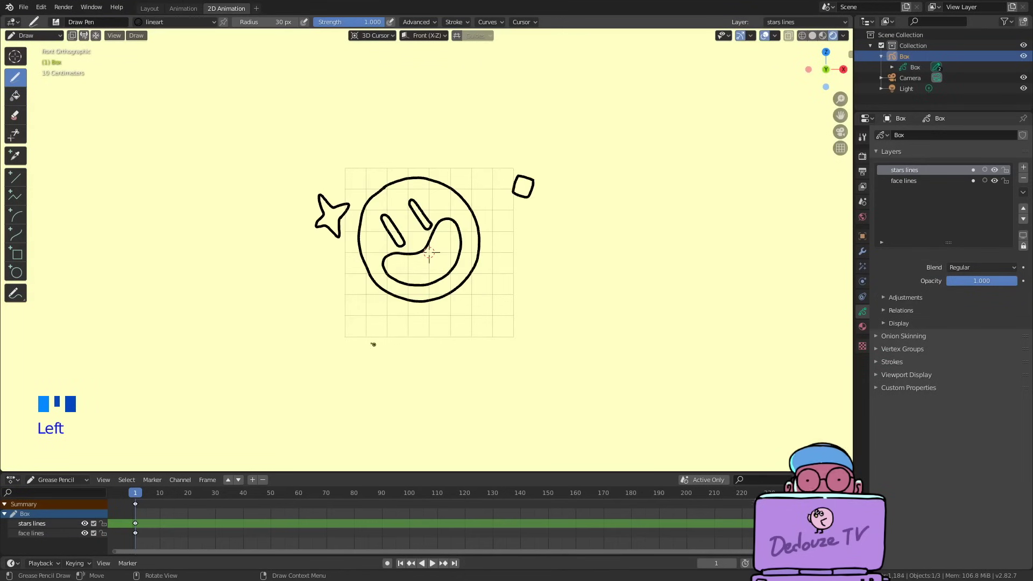
Draw capsule outlines with short highlight lines around the smiley face on the background layer.
{"action": "left_click_drag", "start_coordinate": [487, 209], "coordinate": [506, 196]}
{"action": "left_click_drag", "start_coordinate": [522, 279], "coordinate": [536, 271]}
{"action": "left_click_drag", "start_coordinate": [545, 266], "coordinate": [556, 260]}
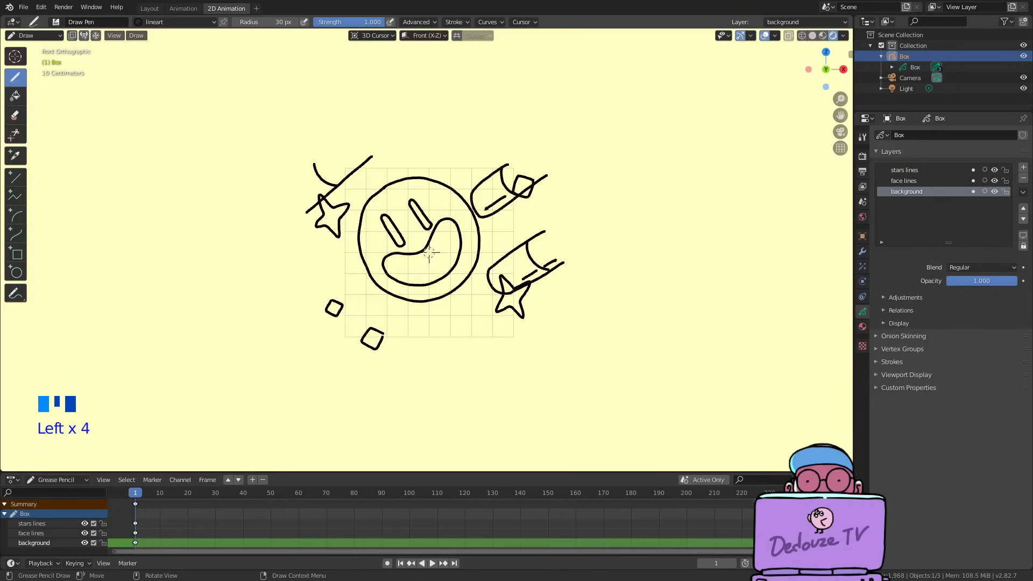
{"action": "mouse_move", "coordinate": [341, 376]}
{"action": "left_mouse_down"}
{"action": "mouse_move", "coordinate": [306, 353]}
{"action": "mouse_move", "coordinate": [376, 322]}
{"action": "left_mouse_up"}
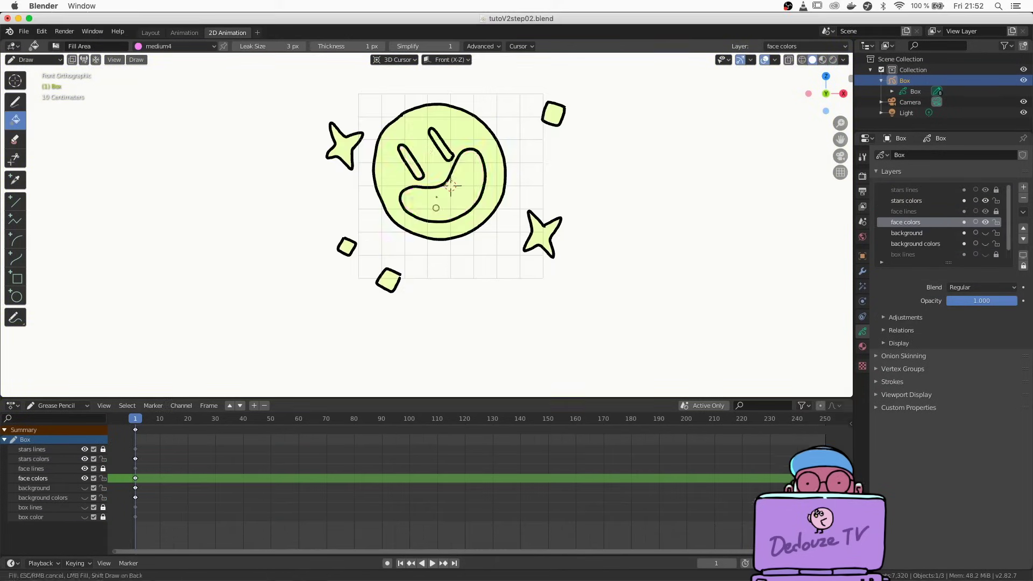
Fill the smiley's mouth and eye, and the small floating side smiley, with the medium4 material.
{"action": "left_click", "coordinate": [451, 188]}
{"action": "left_click", "coordinate": [440, 145]}
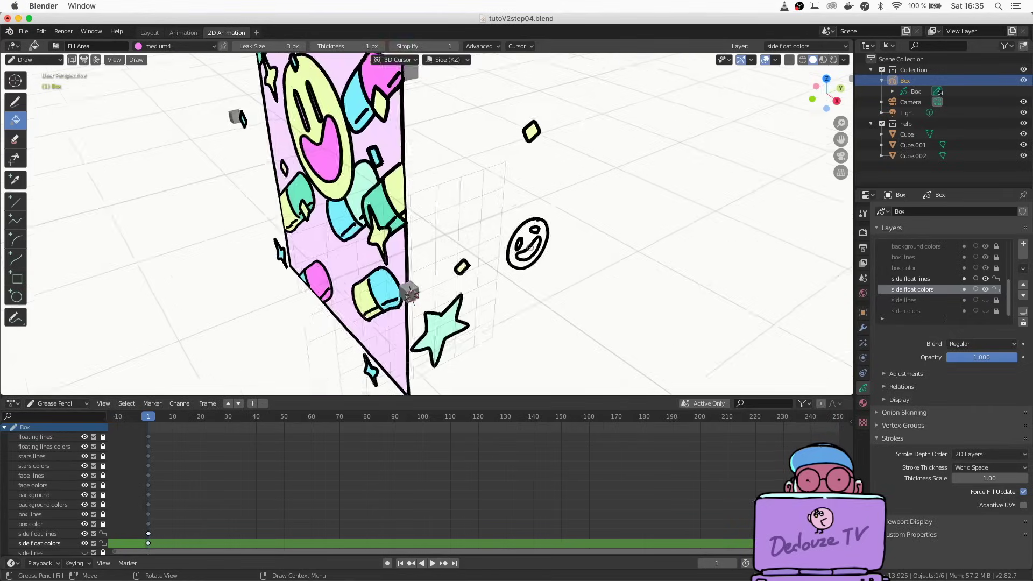
{"action": "middle_click_drag", "start_coordinate": [530, 248], "coordinate": [536, 161]}
{"action": "left_click", "coordinate": [536, 157]}
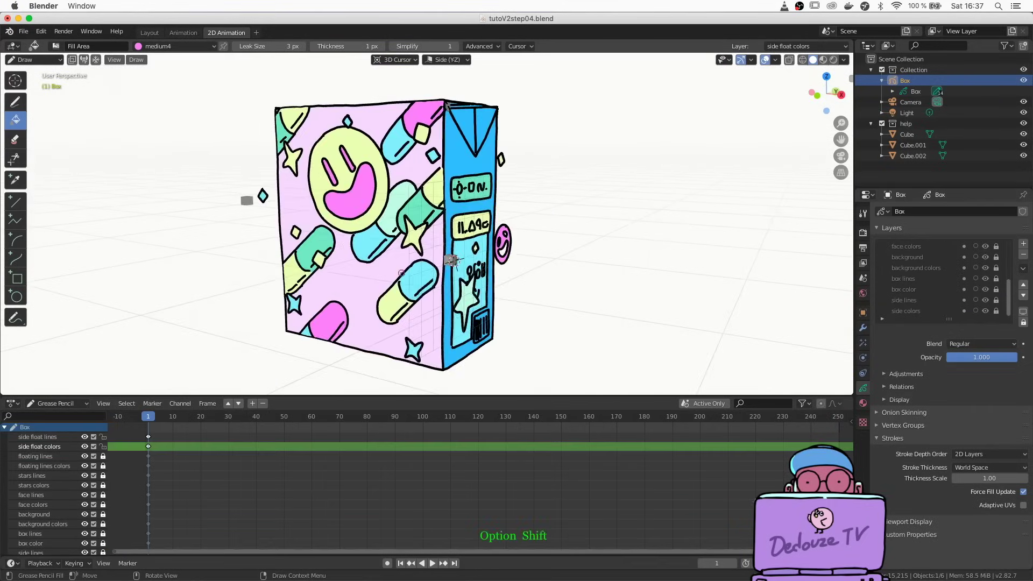
{"action": "middle_click_drag", "start_coordinate": [301, 185], "coordinate": [310, 180]}
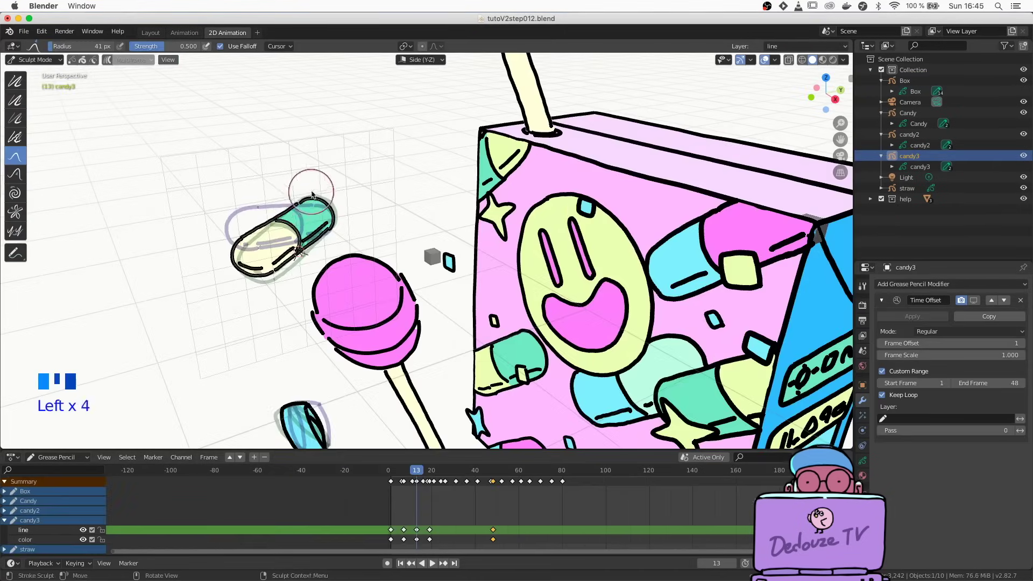
Step the candy3 animation back from frame 13 to frame 1 and play it.
{"action": "key", "text": "Left"}
{"action": "key", "text": "Left"}
{"action": "key", "text": "Left"}
{"action": "key", "text": "Left"}
{"action": "key", "text": "Left"}
{"action": "key", "text": "Left"}
{"action": "key", "text": "Left"}
{"action": "key", "text": "Left"}
{"action": "key", "text": "Left"}
{"action": "key", "text": "Left"}
{"action": "key", "text": "Left"}
{"action": "key", "text": "Left"}
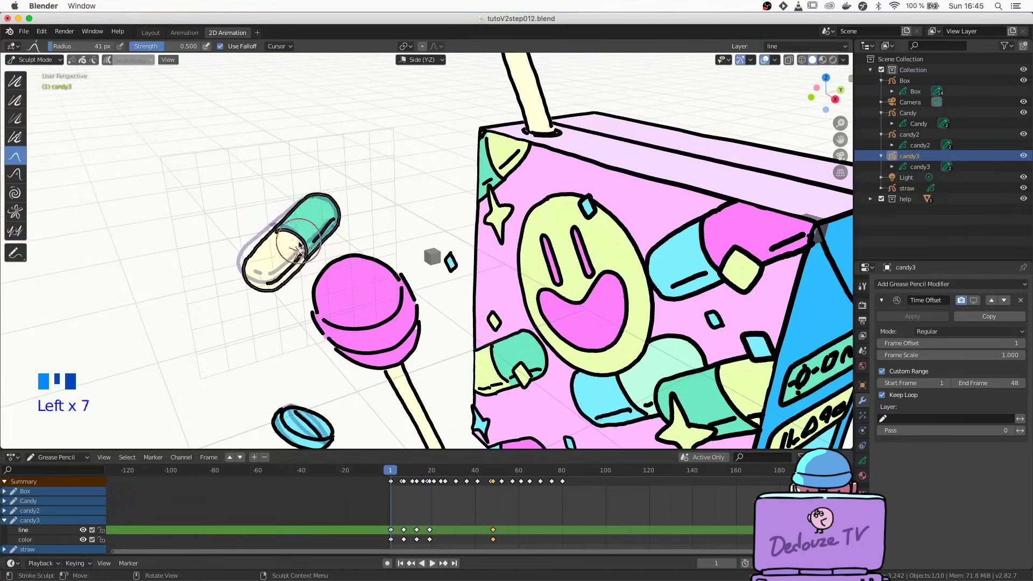
{"action": "key", "text": "Left"}
{"action": "key", "text": "space"}
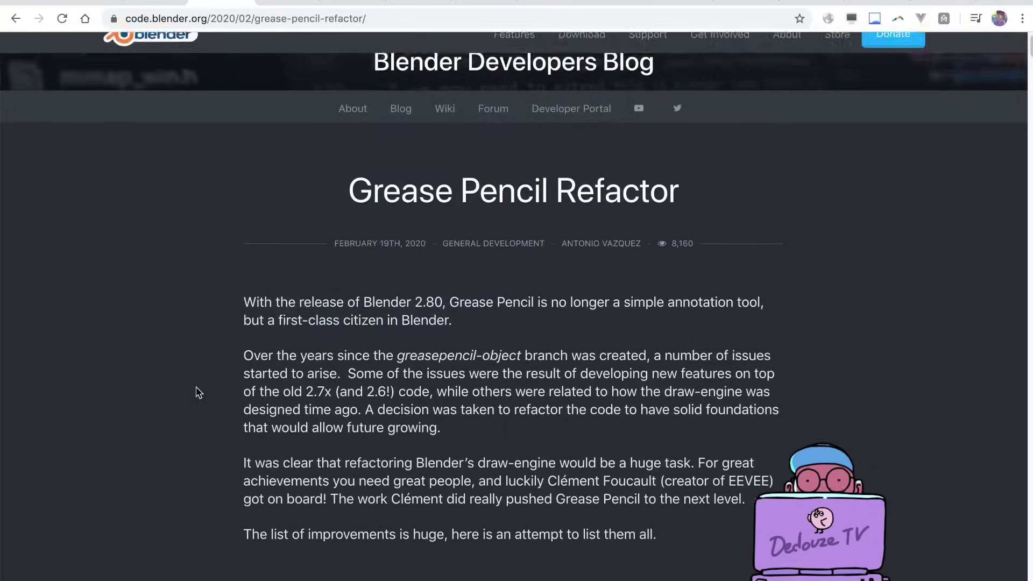
Switch to the web browser, read through the Grease Pencil Refactor post and play its Improved Effects video.
{"action": "scroll", "coordinate": [198, 393], "scroll_direction": "down", "scroll_amount": 15}
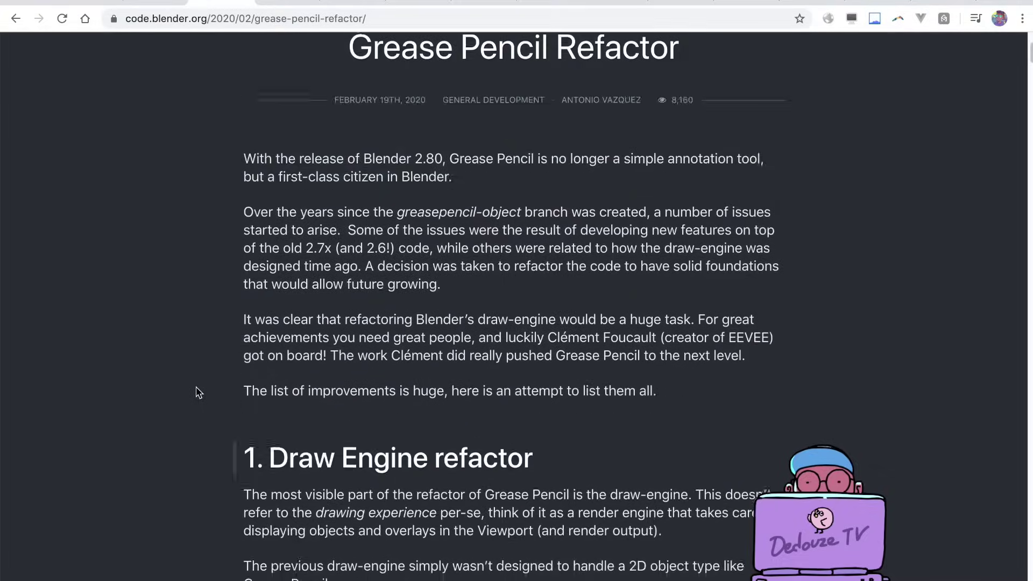
{"action": "left_click", "coordinate": [260, 437]}
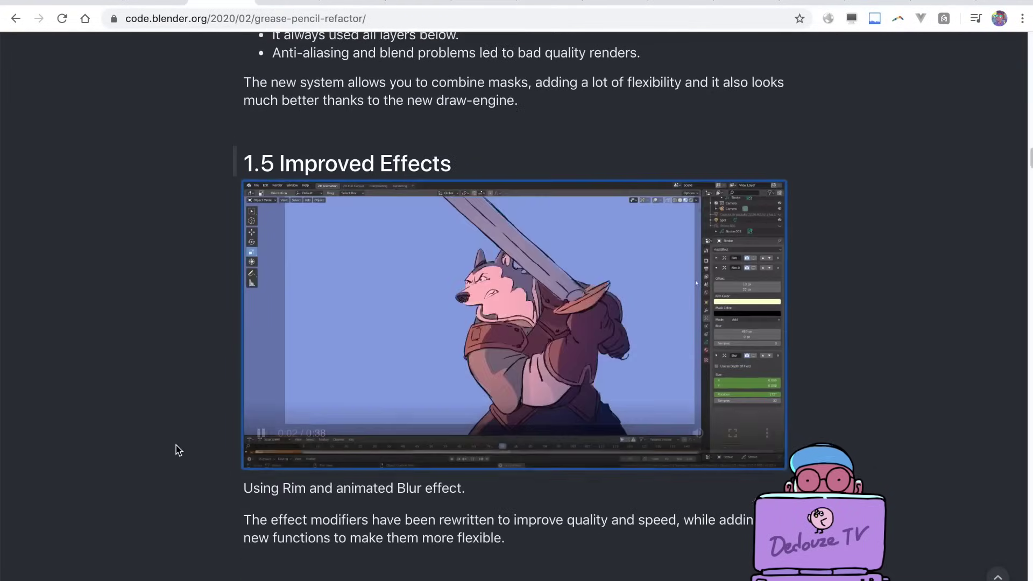
{"action": "scroll", "coordinate": [178, 446], "scroll_direction": "down", "scroll_amount": 2}
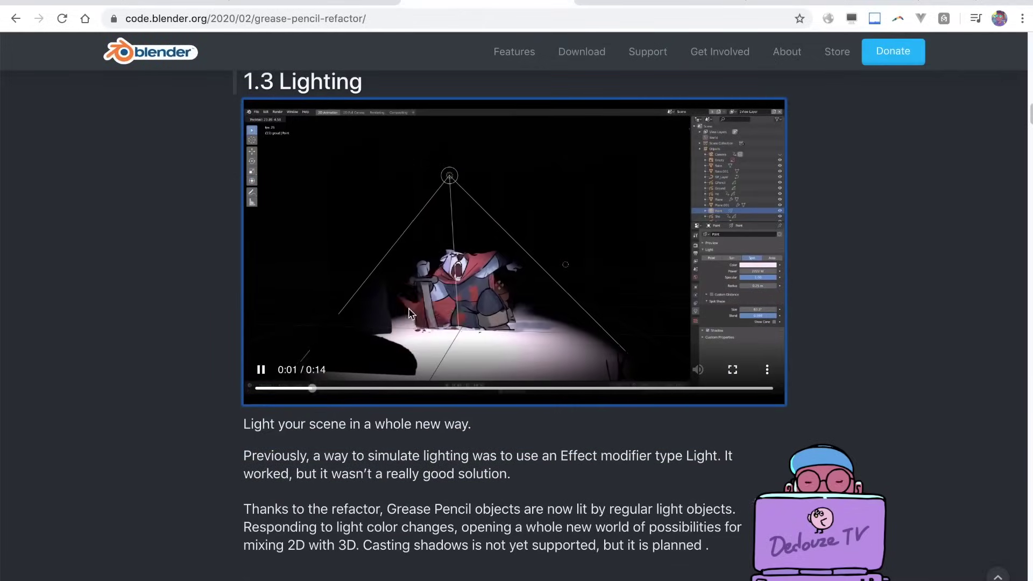
{"action": "scroll", "coordinate": [272, 311], "scroll_direction": "down", "scroll_amount": 3}
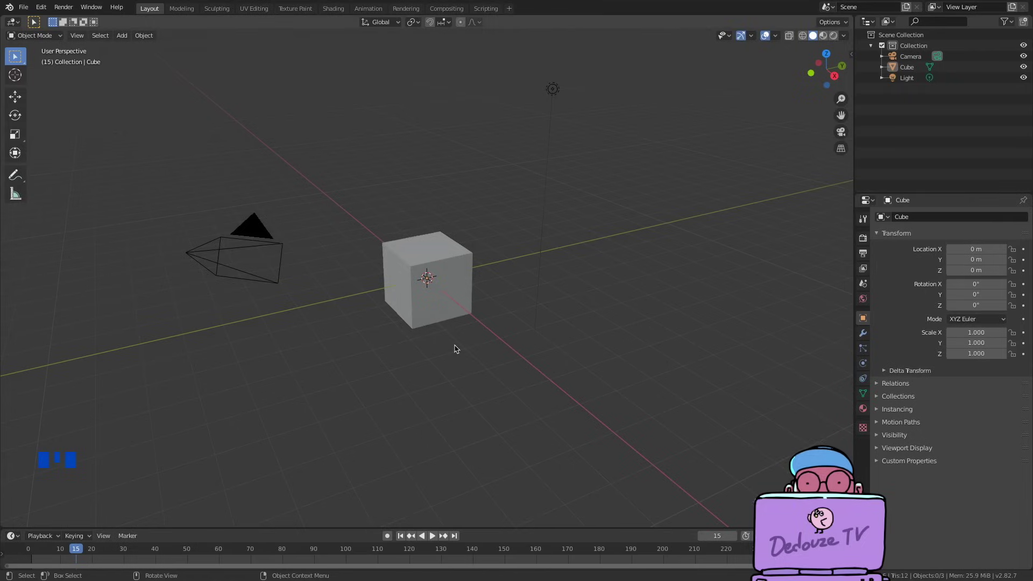
In Blender's default scene, select the Cube, Light and Camera in turn, ending with the Camera.
{"action": "left_click", "coordinate": [422, 248]}
{"action": "left_click", "coordinate": [905, 59]}
{"action": "left_click", "coordinate": [905, 67]}
{"action": "left_click", "coordinate": [906, 78]}
{"action": "left_click", "coordinate": [905, 67]}
{"action": "left_click", "coordinate": [905, 57]}
{"action": "left_click", "coordinate": [904, 69]}
{"action": "left_click", "coordinate": [905, 78]}
{"action": "left_click", "coordinate": [905, 67]}
{"action": "left_click", "coordinate": [905, 58]}
{"action": "left_click", "coordinate": [905, 67]}
{"action": "left_click", "coordinate": [905, 77]}
{"action": "left_click", "coordinate": [905, 67]}
{"action": "left_click", "coordinate": [905, 56]}
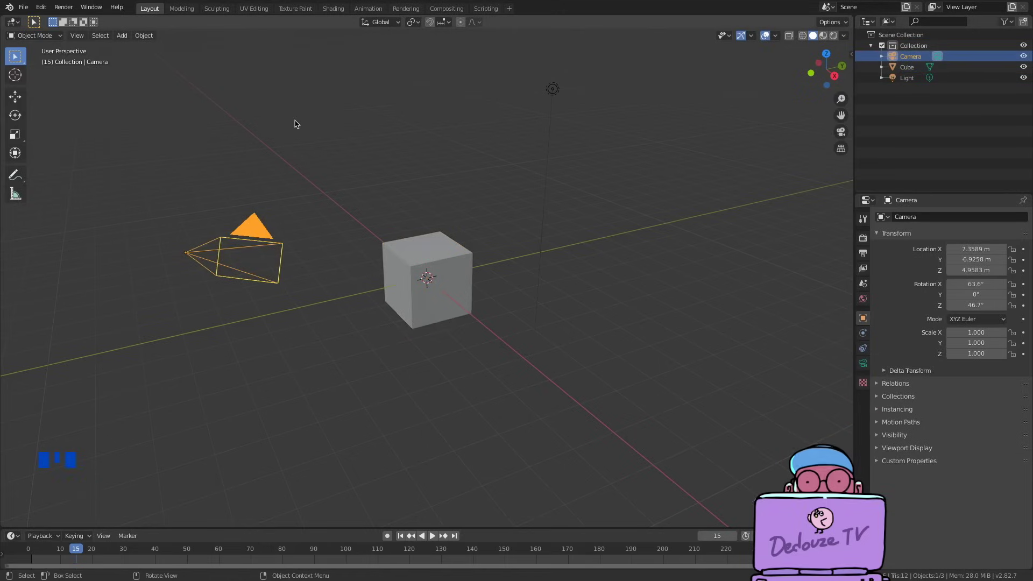
Examine the render, output, view layer, scene and world properties, ending on the render settings.
{"action": "left_click", "coordinate": [863, 239]}
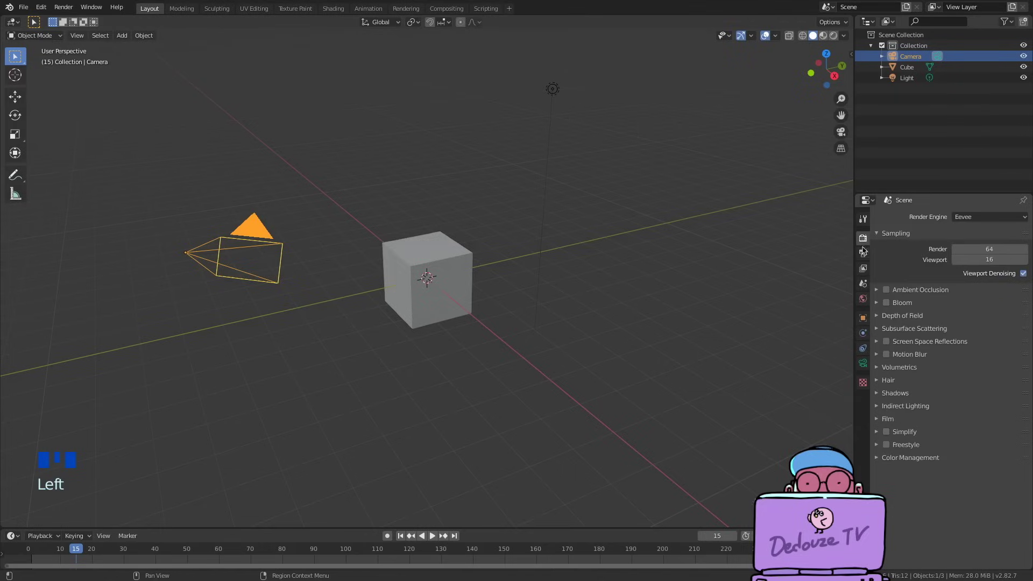
{"action": "left_click", "coordinate": [863, 254]}
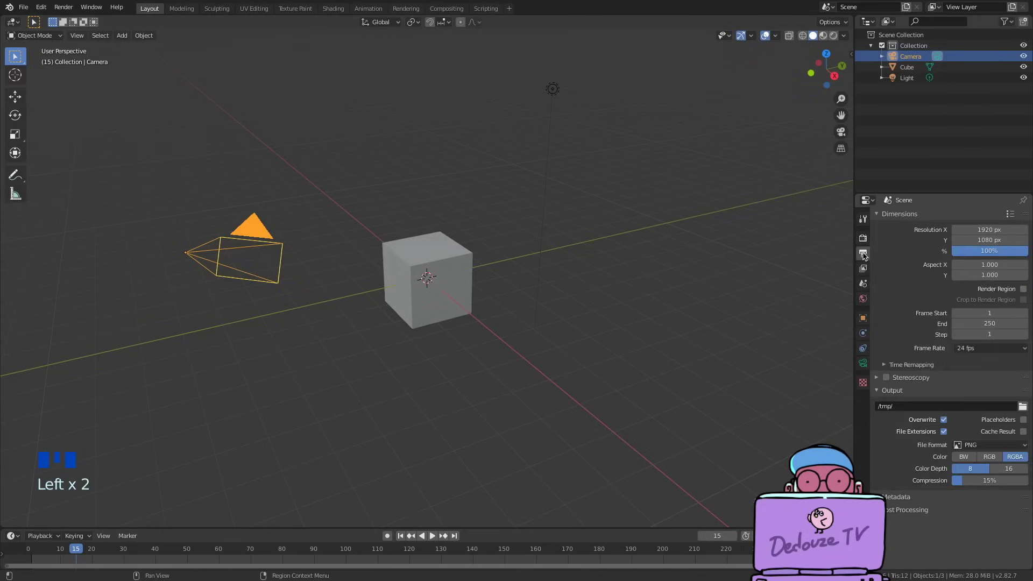
{"action": "left_click", "coordinate": [863, 269]}
{"action": "left_click", "coordinate": [862, 238]}
{"action": "left_click", "coordinate": [863, 284]}
{"action": "left_click", "coordinate": [862, 298]}
{"action": "left_click", "coordinate": [863, 238]}
{"action": "left_click", "coordinate": [862, 298]}
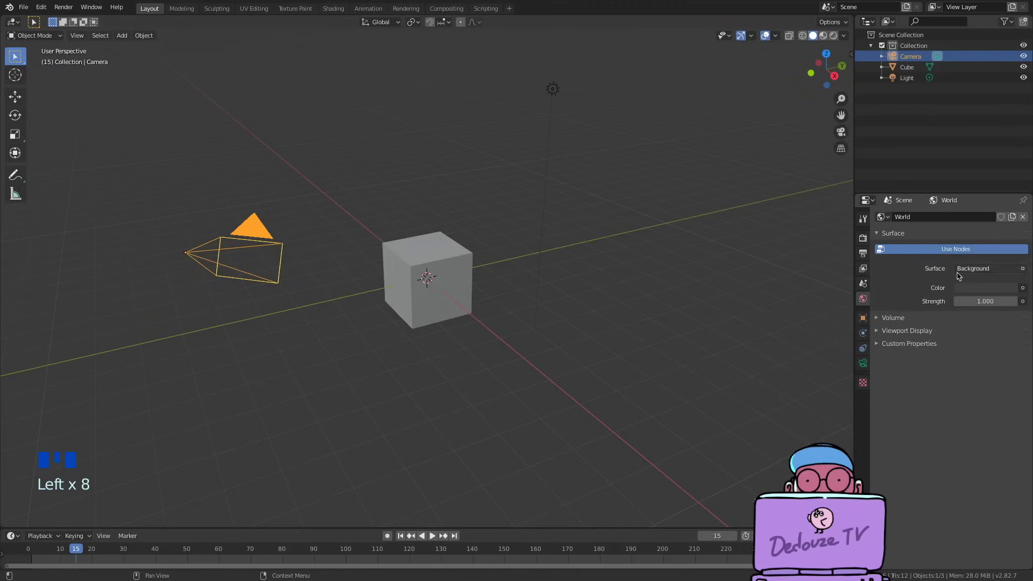
{"action": "left_click", "coordinate": [862, 239]}
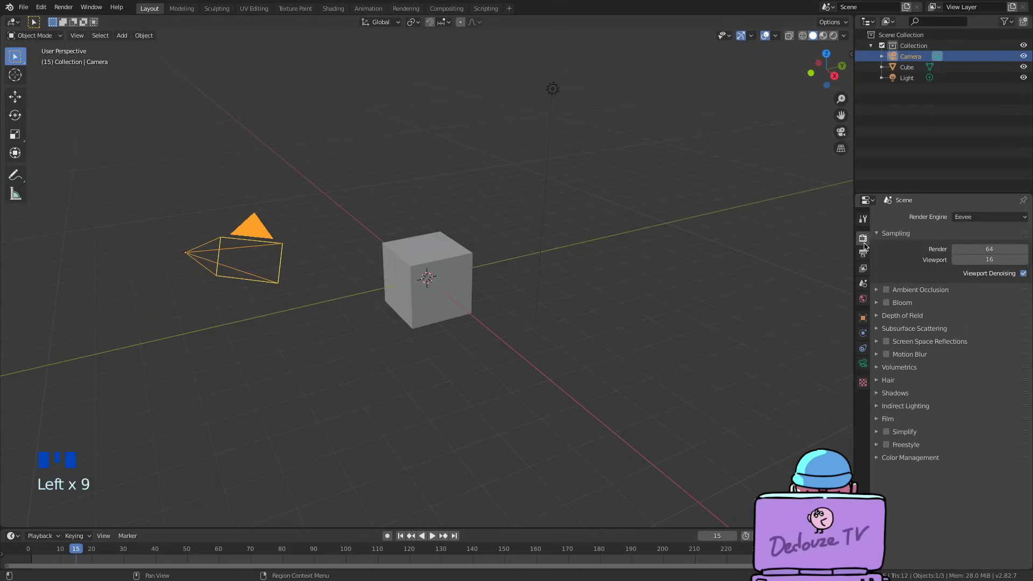
Examine the camera's object, physics, constraint and lens properties, and show the light's data properties.
{"action": "left_click", "coordinate": [862, 317]}
{"action": "left_click", "coordinate": [863, 333]}
{"action": "left_click", "coordinate": [863, 348]}
{"action": "left_click", "coordinate": [862, 363]}
{"action": "left_click", "coordinate": [862, 332]}
{"action": "left_click", "coordinate": [863, 317]}
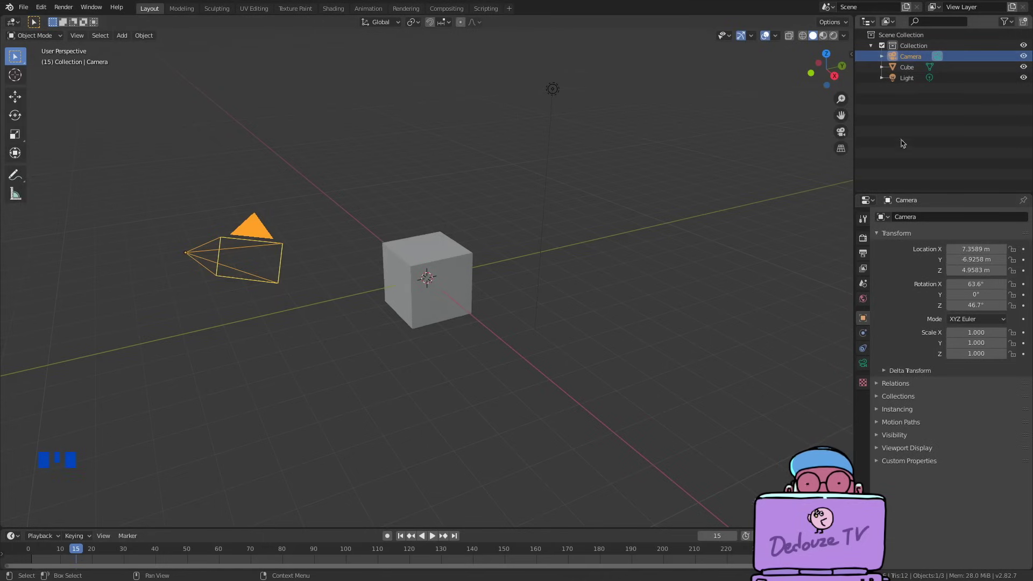
{"action": "left_click", "coordinate": [862, 333]}
{"action": "left_click", "coordinate": [863, 348]}
{"action": "left_click", "coordinate": [863, 363]}
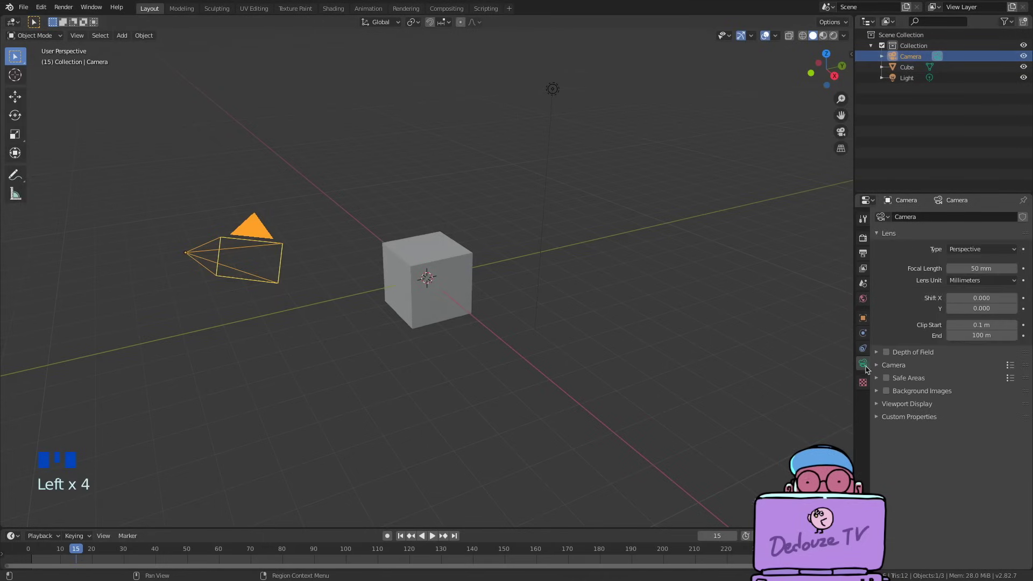
{"action": "left_click", "coordinate": [906, 78]}
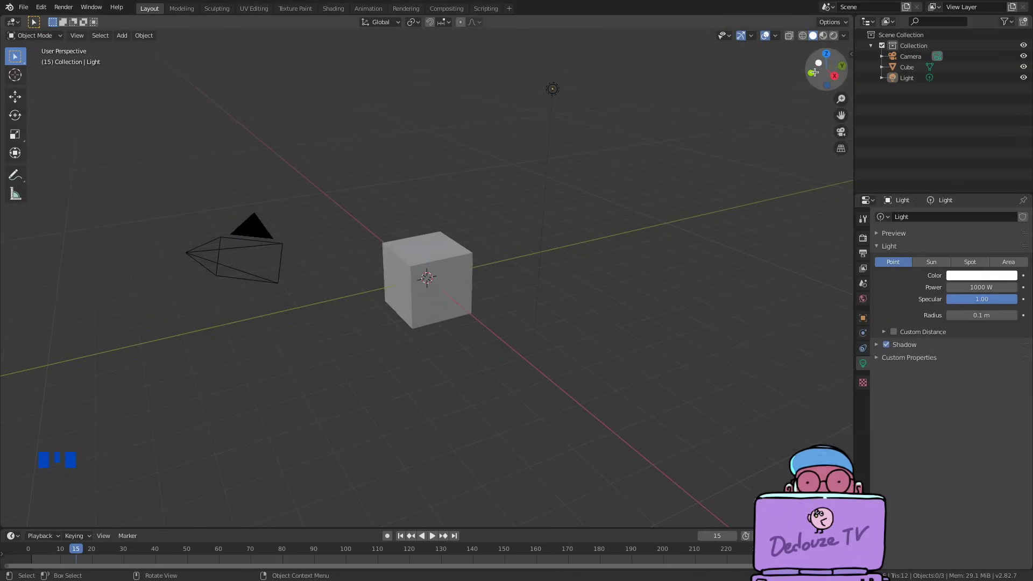
Orbit and zoom around the cube, and switch the viewport to the camera view.
{"action": "mouse_move", "coordinate": [814, 72]}
{"action": "left_mouse_down"}
{"action": "mouse_move", "coordinate": [798, 90]}
{"action": "mouse_move", "coordinate": [829, 77]}
{"action": "mouse_move", "coordinate": [828, 62]}
{"action": "left_mouse_up"}
{"action": "mouse_move", "coordinate": [840, 100]}
{"action": "left_mouse_down"}
{"action": "mouse_move", "coordinate": [838, 62]}
{"action": "mouse_move", "coordinate": [840, 114]}
{"action": "mouse_move", "coordinate": [720, 135]}
{"action": "mouse_move", "coordinate": [842, 113]}
{"action": "left_mouse_up"}
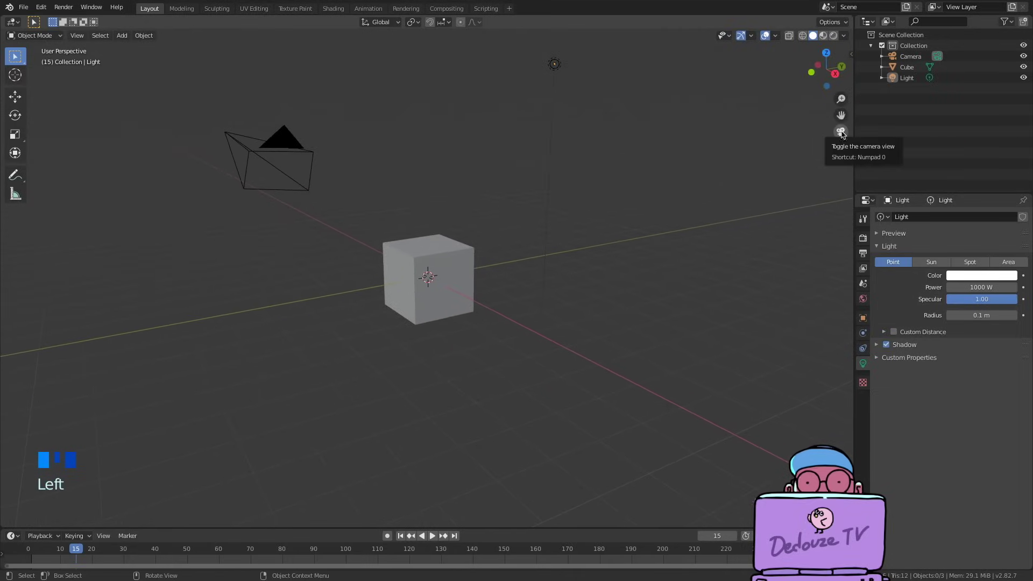
{"action": "left_click", "coordinate": [841, 133]}
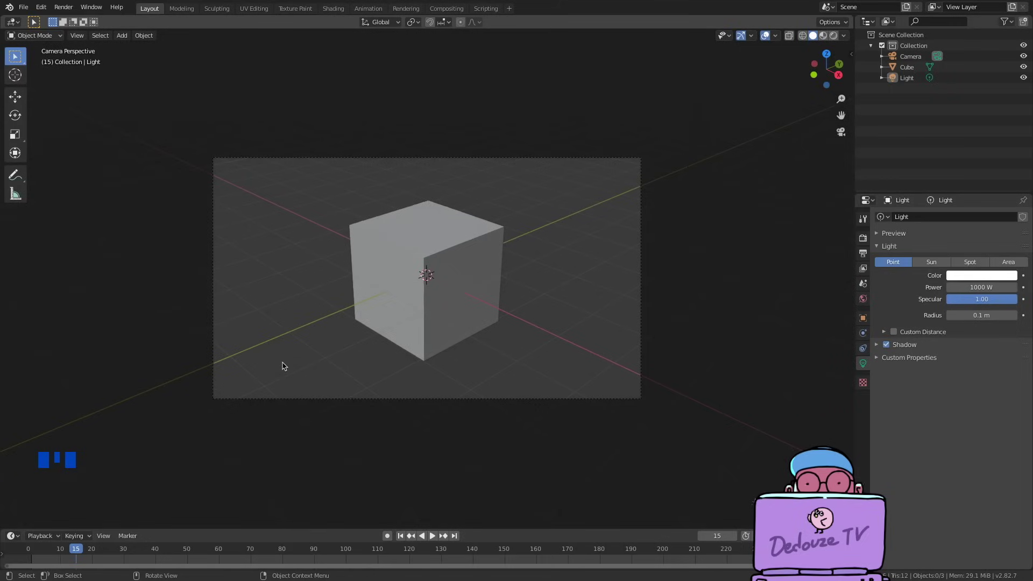
Render a still image of the cube and open the image options of the render result.
{"action": "left_click", "coordinate": [63, 7]}
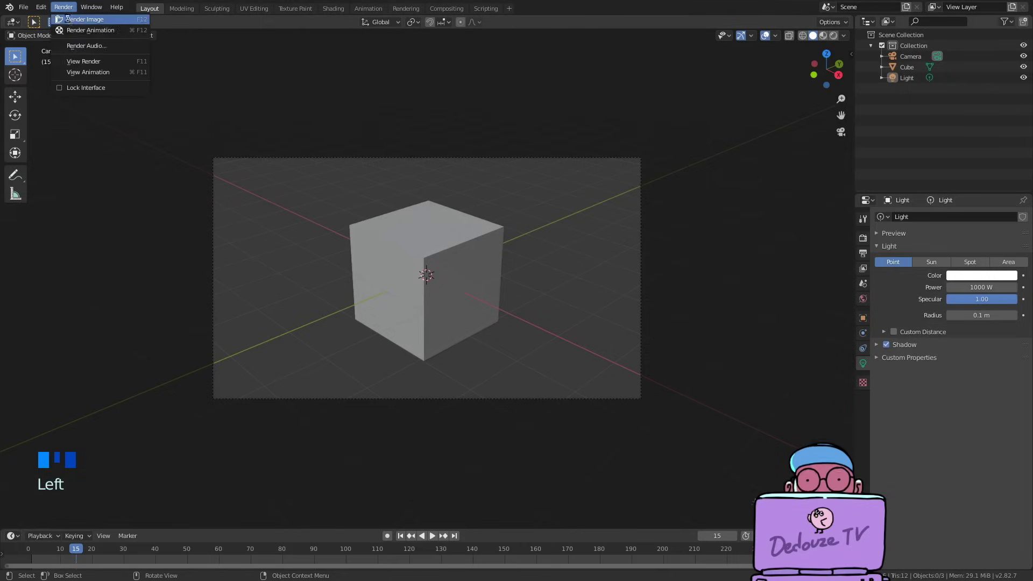
{"action": "left_click", "coordinate": [71, 20]}
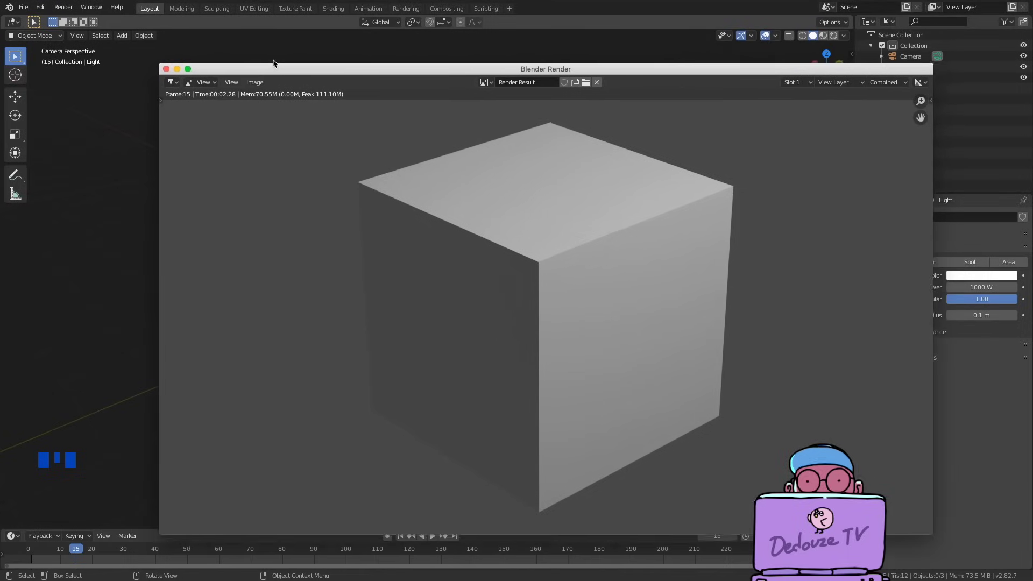
{"action": "left_click", "coordinate": [257, 86]}
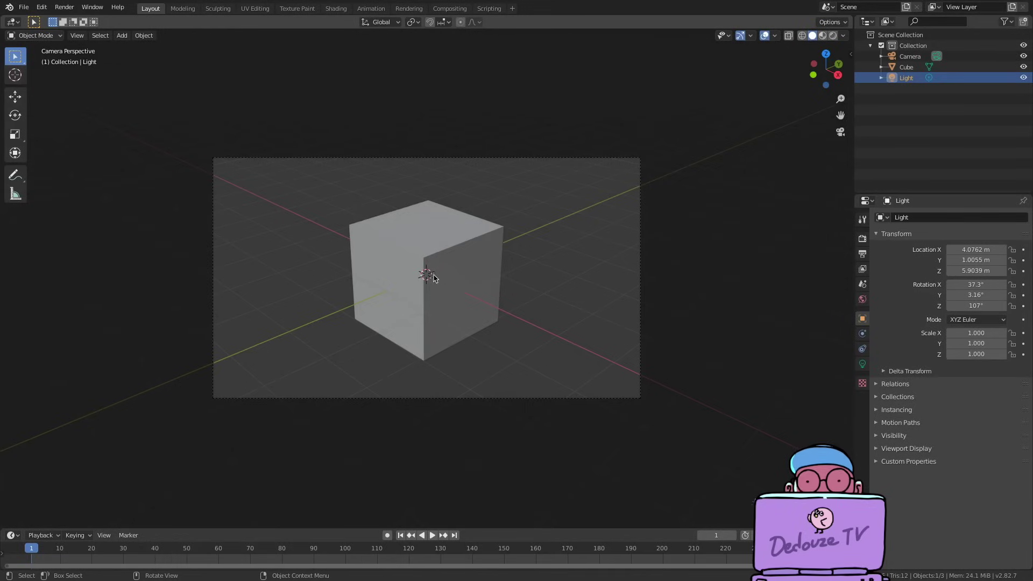
Place the 3D cursor at several spots beside the cube in the camera view.
{"action": "right_click_drag", "start_coordinate": [309, 270], "coordinate": [309, 293], "text": "shift"}
{"action": "right_click", "coordinate": [295, 256], "text": "shift"}
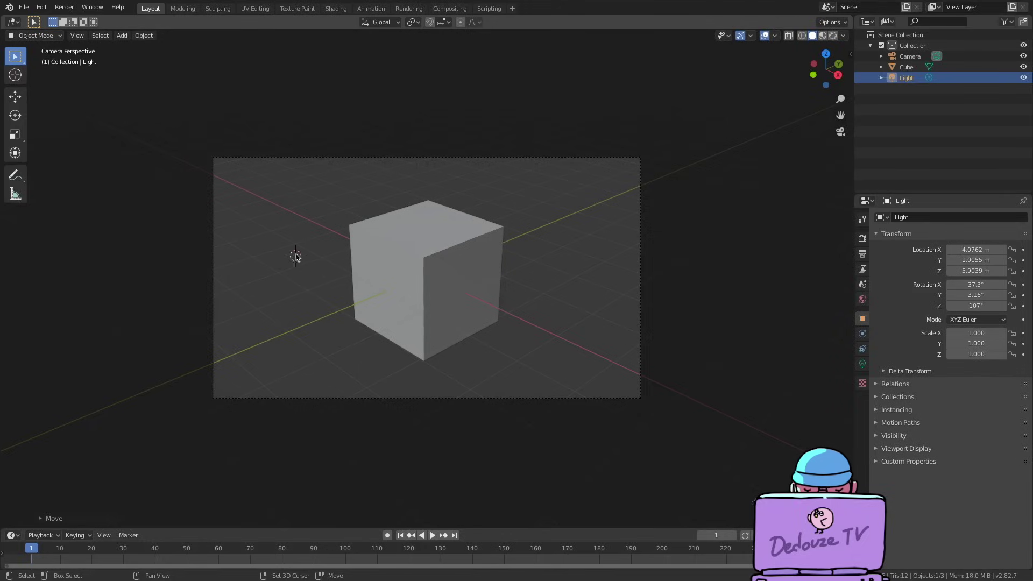
{"action": "right_click", "coordinate": [322, 315], "text": "shift"}
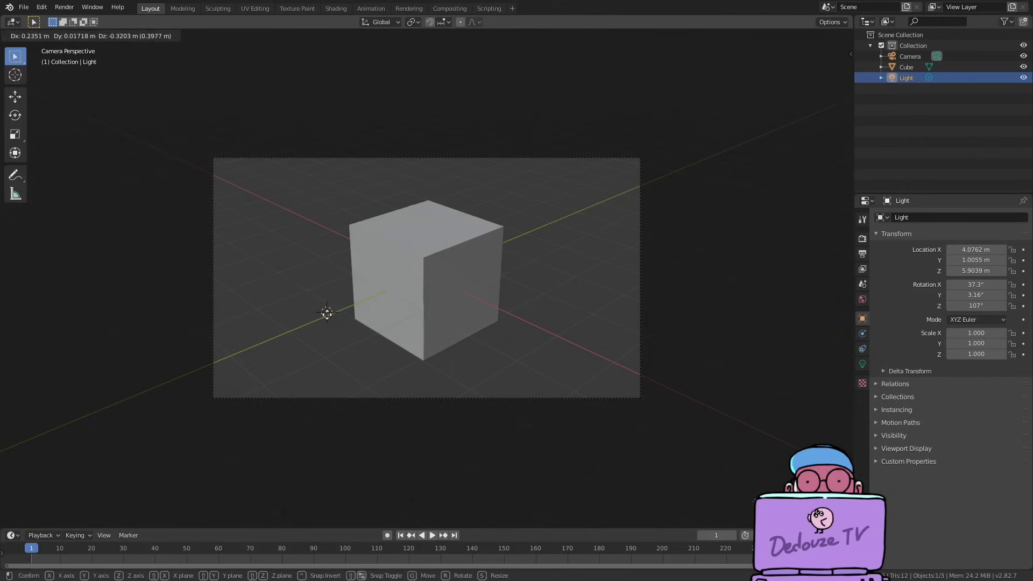
{"action": "right_click", "coordinate": [295, 256], "text": "shift"}
{"action": "right_click", "coordinate": [317, 318], "text": "shift"}
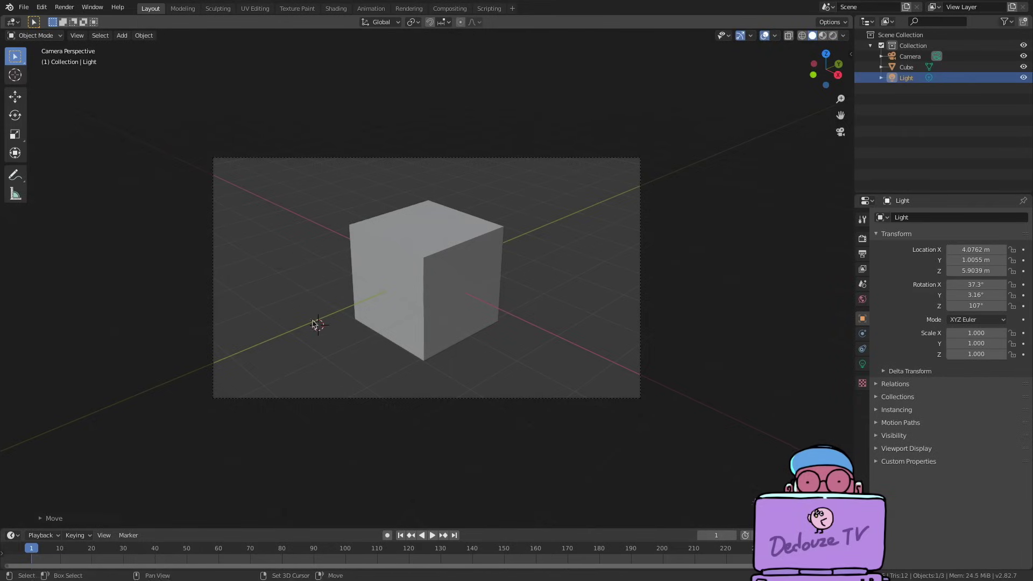
Leave the camera view, place the 3D cursor in the empty space above the camera and add a cone mesh there.
{"action": "left_click_drag", "start_coordinate": [827, 76], "coordinate": [796, 90]}
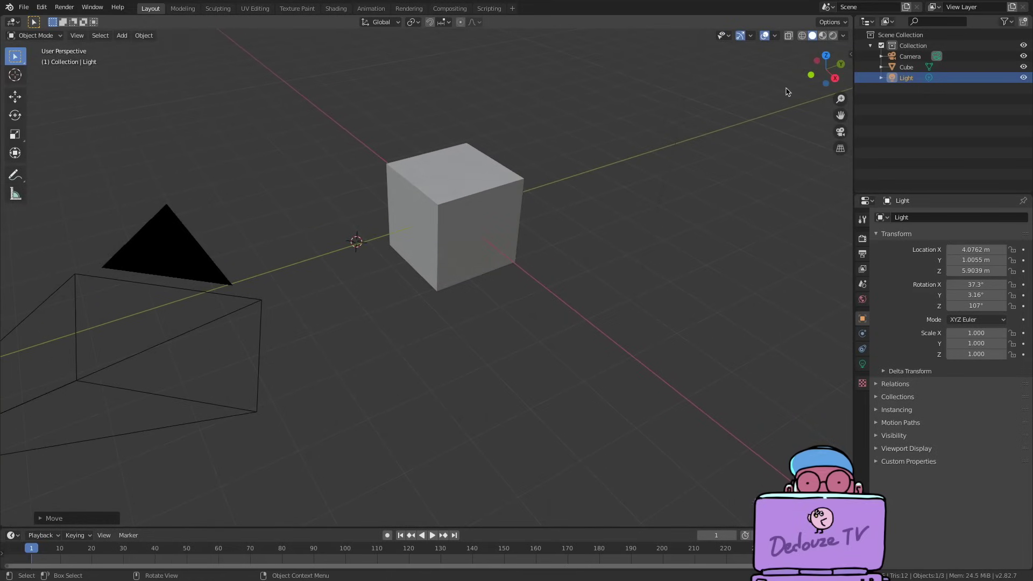
{"action": "right_click_drag", "start_coordinate": [375, 216], "coordinate": [395, 227], "text": "shift"}
{"action": "right_click", "coordinate": [412, 224], "text": "shift"}
{"action": "right_click", "coordinate": [236, 174], "text": "shift"}
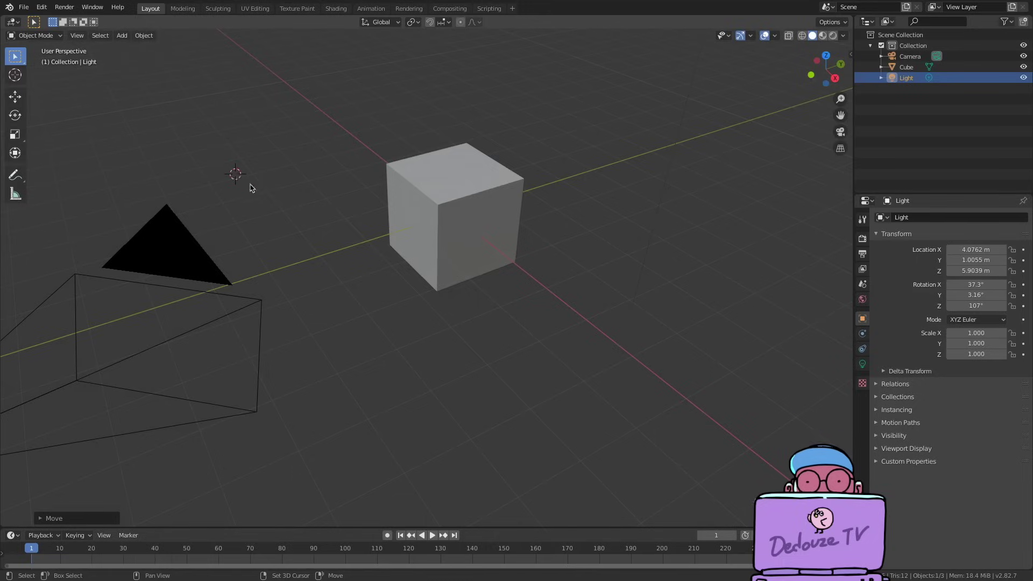
{"action": "left_click", "coordinate": [122, 36]}
{"action": "mouse_move", "coordinate": [156, 48]}
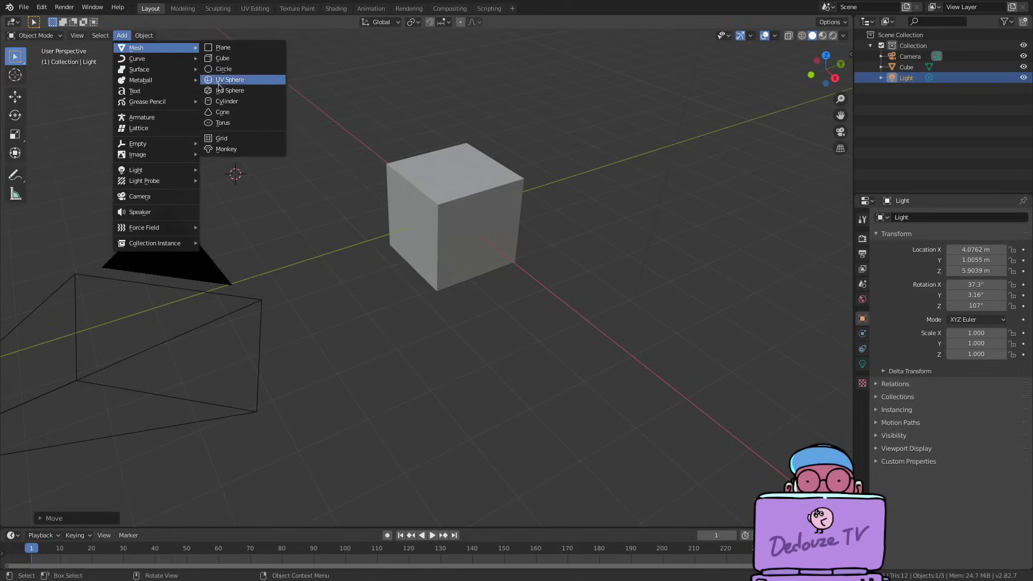
{"action": "left_click", "coordinate": [219, 112]}
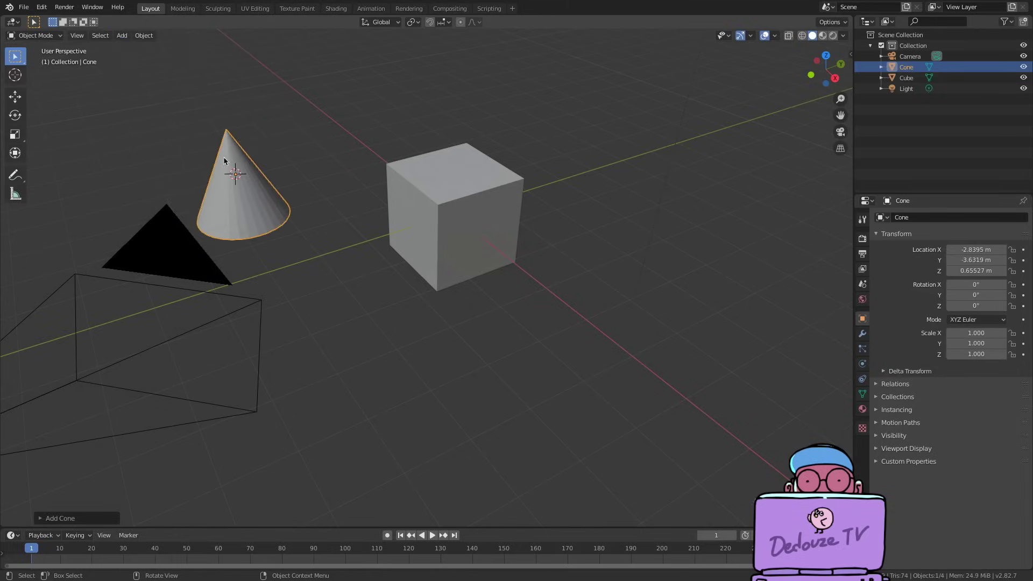
Reposition the 3D cursor between the cone and the cube, and add a torus mesh there.
{"action": "mouse_move", "coordinate": [229, 171]}
{"action": "middle_mouse_down"}
{"action": "mouse_move", "coordinate": [193, 194]}
{"action": "mouse_move", "coordinate": [233, 168]}
{"action": "mouse_move", "coordinate": [218, 166]}
{"action": "mouse_move", "coordinate": [230, 168]}
{"action": "middle_mouse_up"}
{"action": "right_click_drag", "start_coordinate": [598, 224], "coordinate": [608, 224], "text": "shift"}
{"action": "right_click", "coordinate": [577, 113], "text": "shift"}
{"action": "right_click", "coordinate": [617, 359], "text": "shift"}
{"action": "right_click", "coordinate": [386, 297], "text": "shift"}
{"action": "right_click", "coordinate": [307, 125], "text": "shift"}
{"action": "right_click", "coordinate": [378, 291], "text": "shift"}
{"action": "right_click", "coordinate": [317, 230], "text": "shift"}
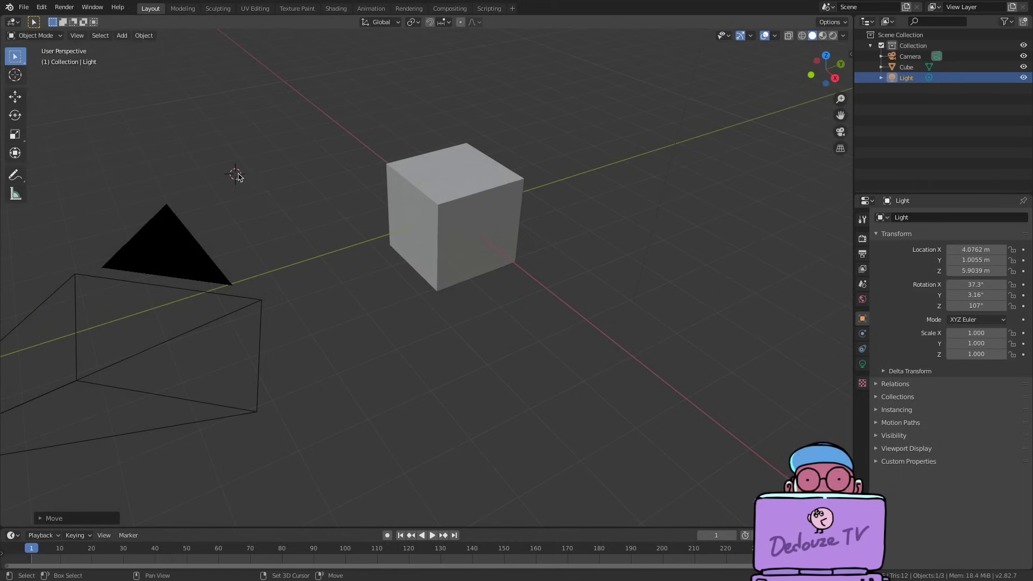
{"action": "left_click", "coordinate": [122, 36]}
{"action": "mouse_move", "coordinate": [137, 47]}
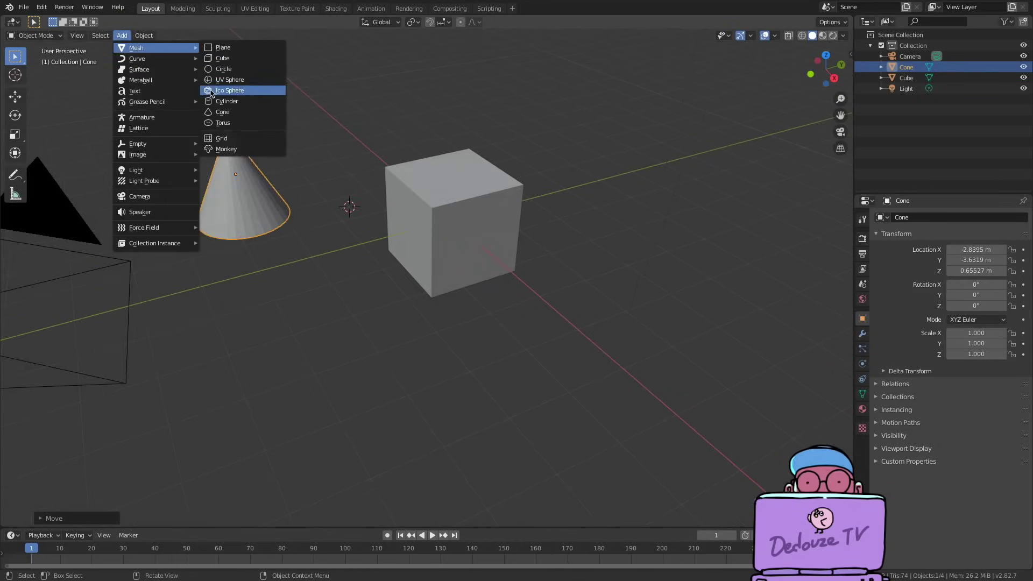
{"action": "left_click", "coordinate": [222, 123]}
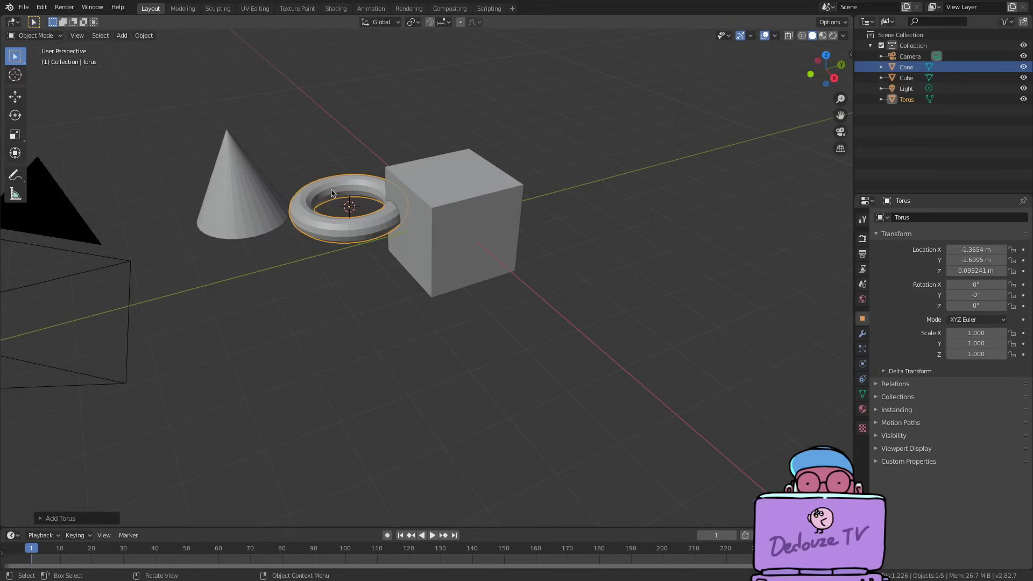
Scale the torus down uniformly to about 0.503.
{"action": "key", "text": "s"}
{"action": "left_click", "coordinate": [347, 222]}
Distort the torus mesh in Edit Mode by box-selecting groups of vertices and moving them away from the ring, and return to Object Mode.
{"action": "mouse_move", "coordinate": [347, 222]}
{"action": "middle_mouse_down"}
{"action": "mouse_move", "coordinate": [329, 246]}
{"action": "mouse_move", "coordinate": [338, 228]}
{"action": "middle_mouse_up"}
{"action": "key", "text": "Tab"}
{"action": "left_click_drag", "start_coordinate": [295, 166], "coordinate": [352, 220]}
{"action": "key", "text": "g"}
{"action": "left_click", "coordinate": [284, 390]}
{"action": "key", "text": "g"}
{"action": "left_click", "coordinate": [445, 371]}
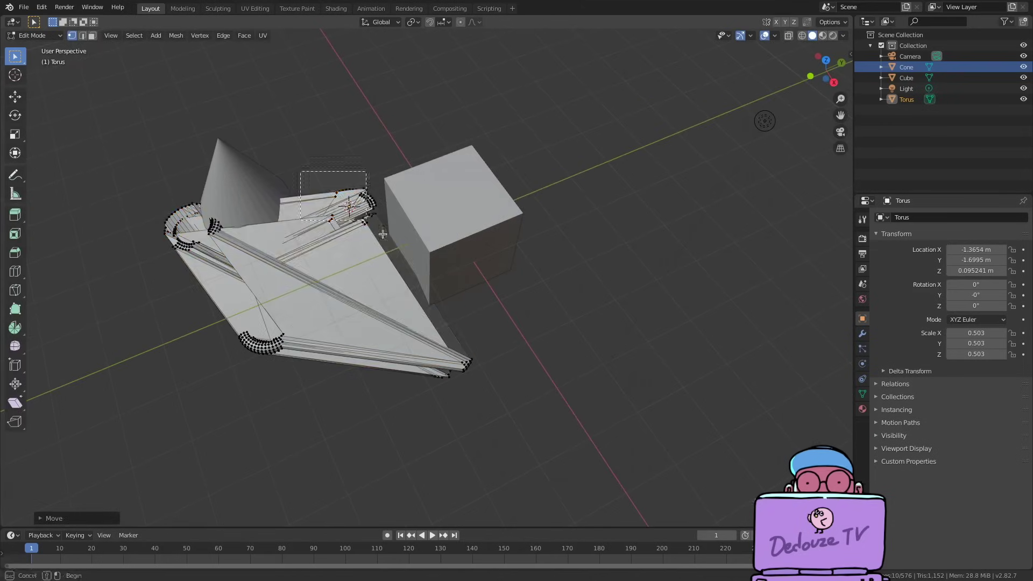
{"action": "key", "text": "Tab"}
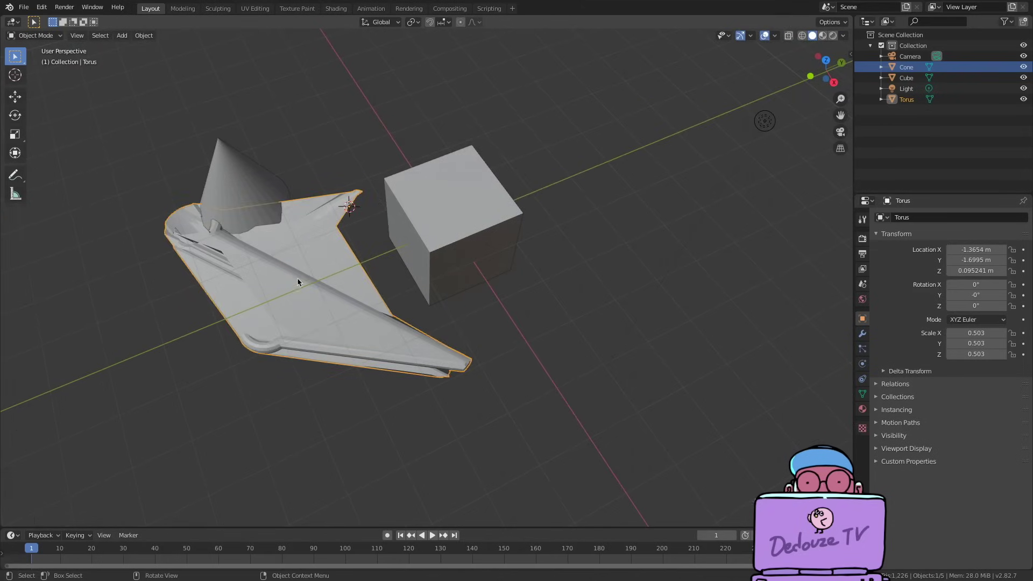
Rotate the distorted torus freely several times from different view angles, to about -177°, 28.1° and 237° in X, Y and Z.
{"action": "key", "text": "r"}
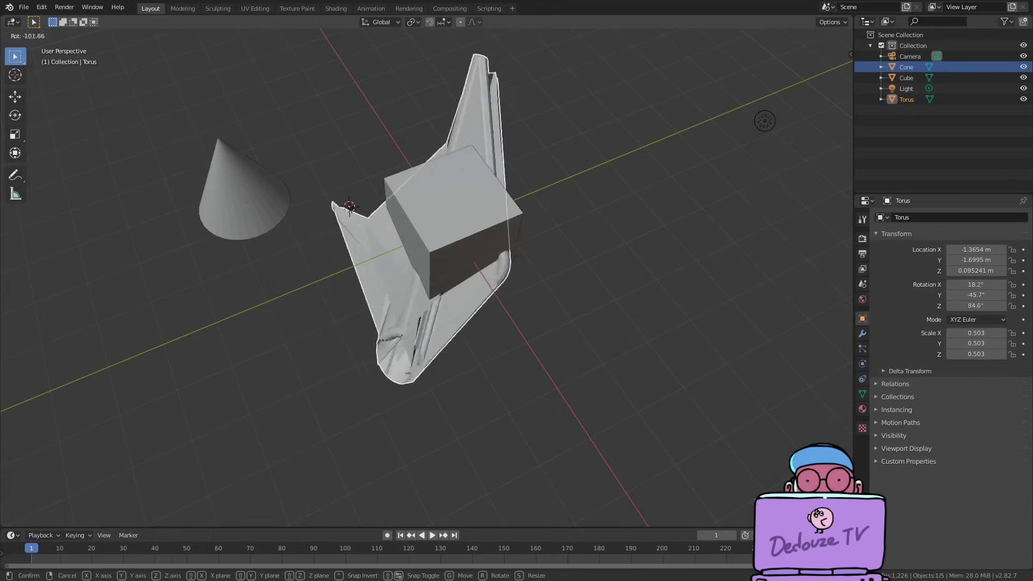
{"action": "left_click", "coordinate": [350, 260]}
{"action": "mouse_move", "coordinate": [395, 338]}
{"action": "middle_mouse_down"}
{"action": "mouse_move", "coordinate": [378, 341]}
{"action": "mouse_move", "coordinate": [393, 327]}
{"action": "middle_mouse_up"}
{"action": "key", "text": "r"}
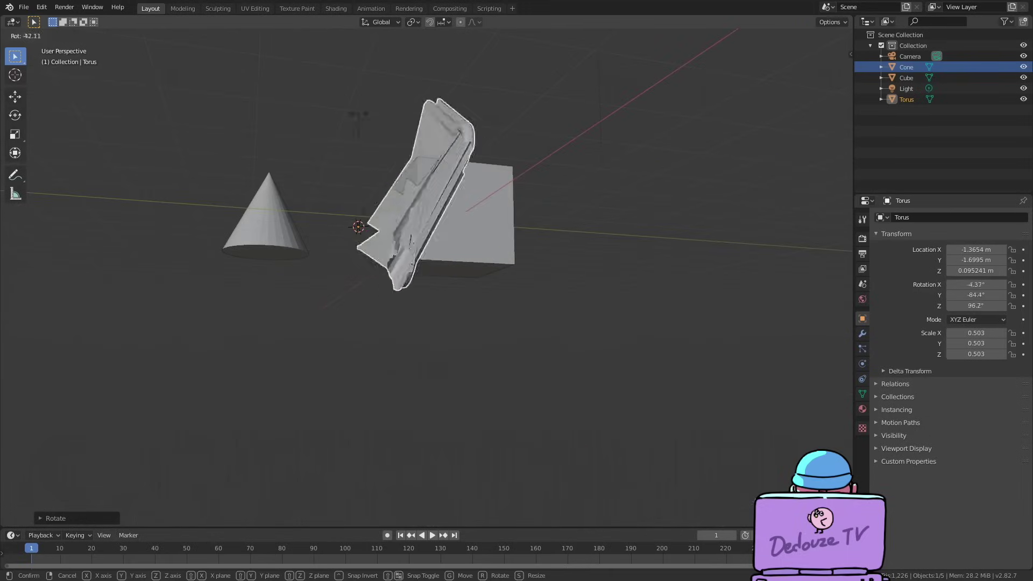
{"action": "left_click", "coordinate": [203, 215]}
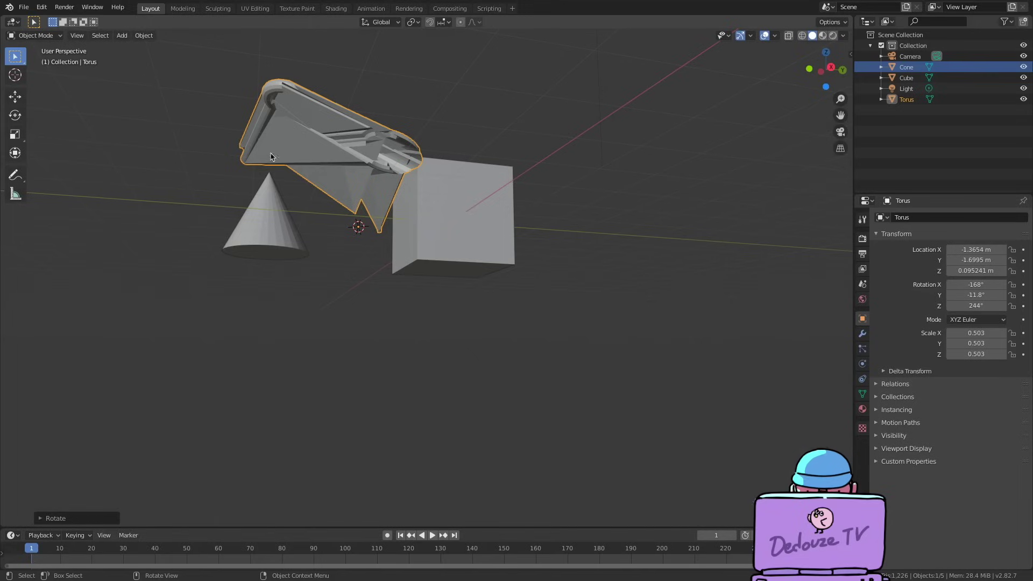
{"action": "key", "text": "r"}
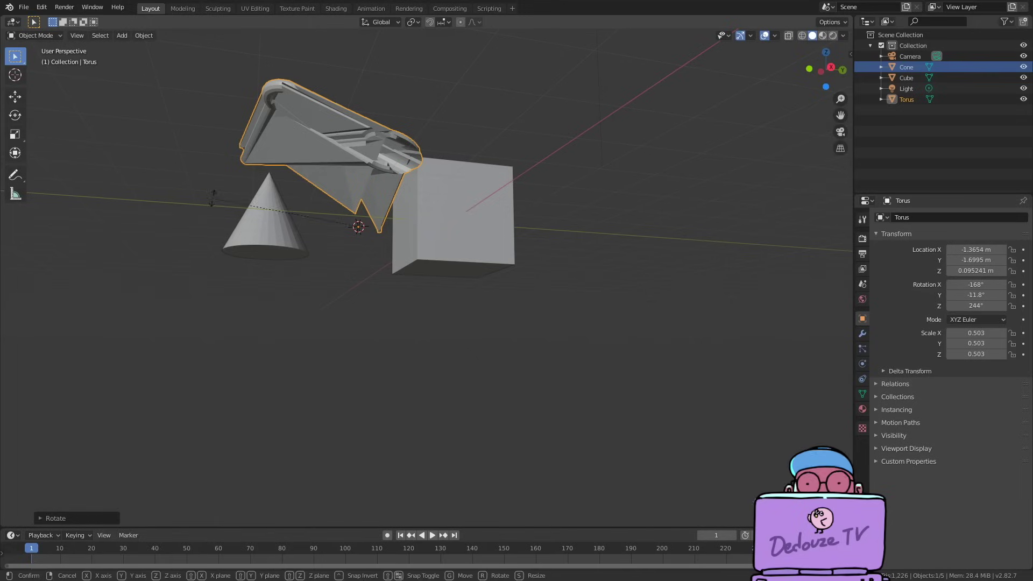
{"action": "left_click", "coordinate": [238, 302]}
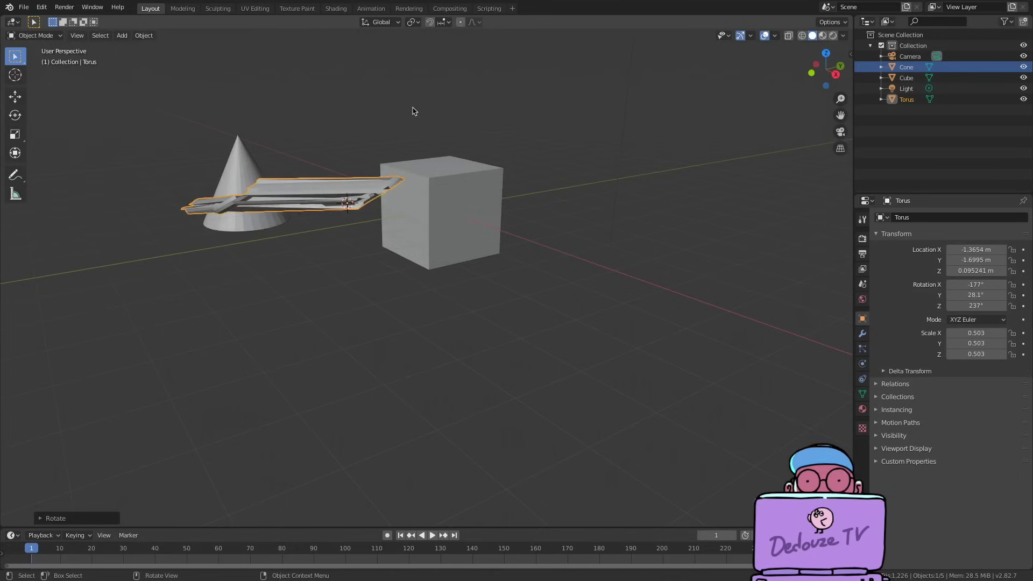
Place the 3D cursor at several spots above and beside the cube, selecting the cube along the way.
{"action": "right_click", "coordinate": [436, 110], "text": "shift"}
{"action": "right_click", "coordinate": [468, 144], "text": "shift"}
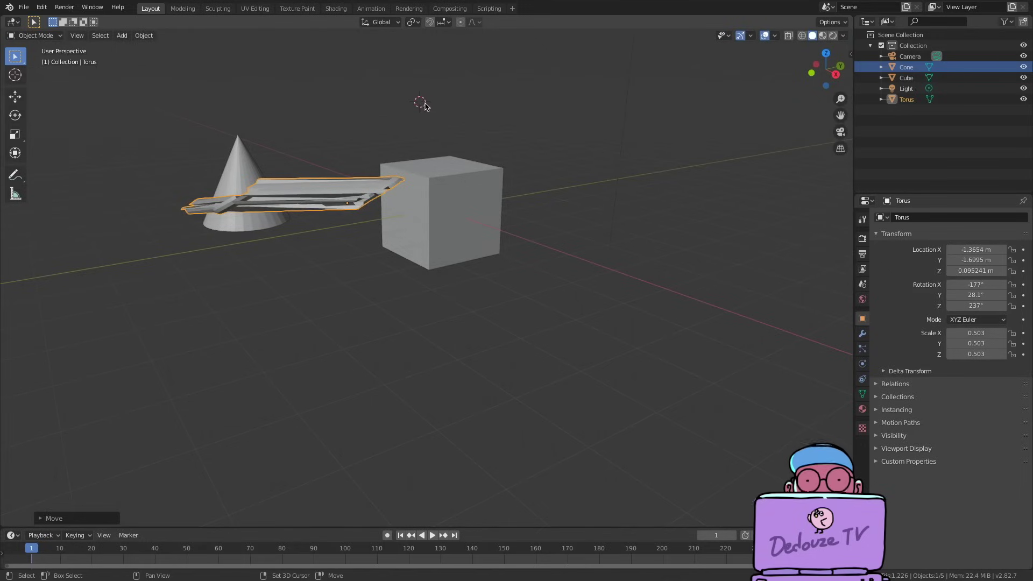
{"action": "left_click", "coordinate": [447, 215]}
{"action": "right_click", "coordinate": [723, 239], "text": "shift"}
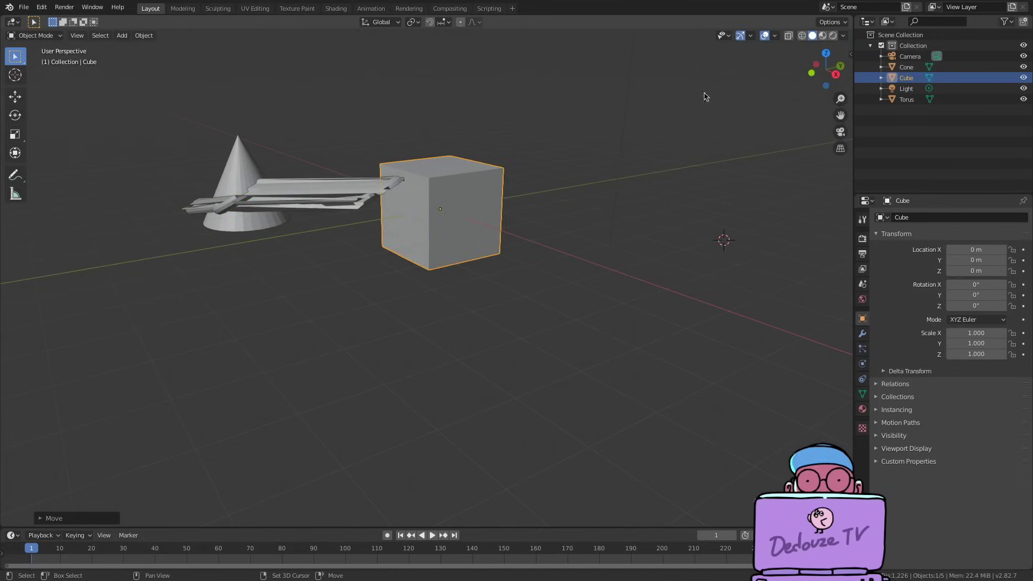
{"action": "right_click", "coordinate": [701, 276], "text": "shift"}
{"action": "right_click", "coordinate": [704, 280], "text": "shift"}
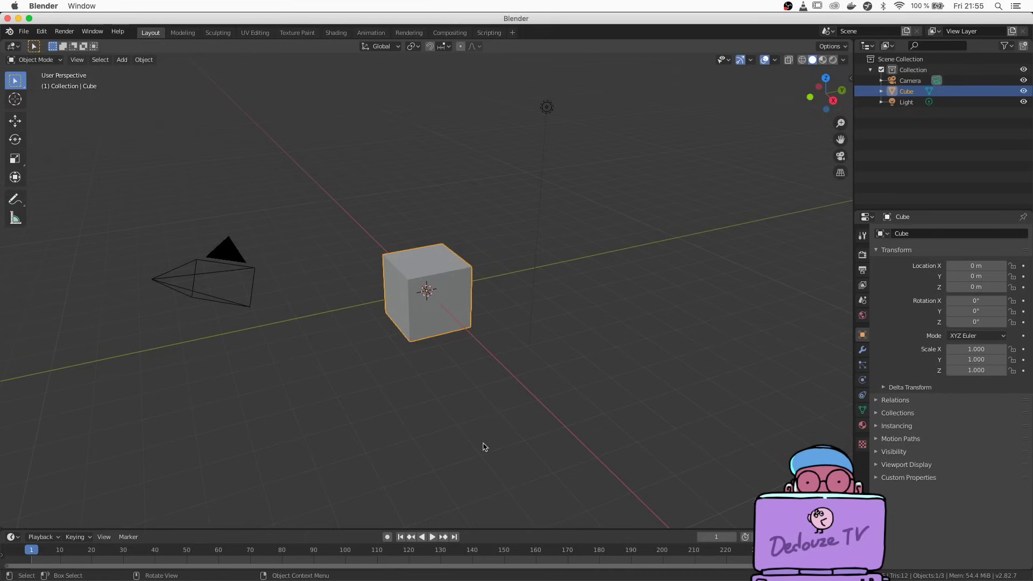
Create a new file from the 2D Animation template.
{"action": "left_click", "coordinate": [23, 32]}
{"action": "mouse_move", "coordinate": [33, 44]}
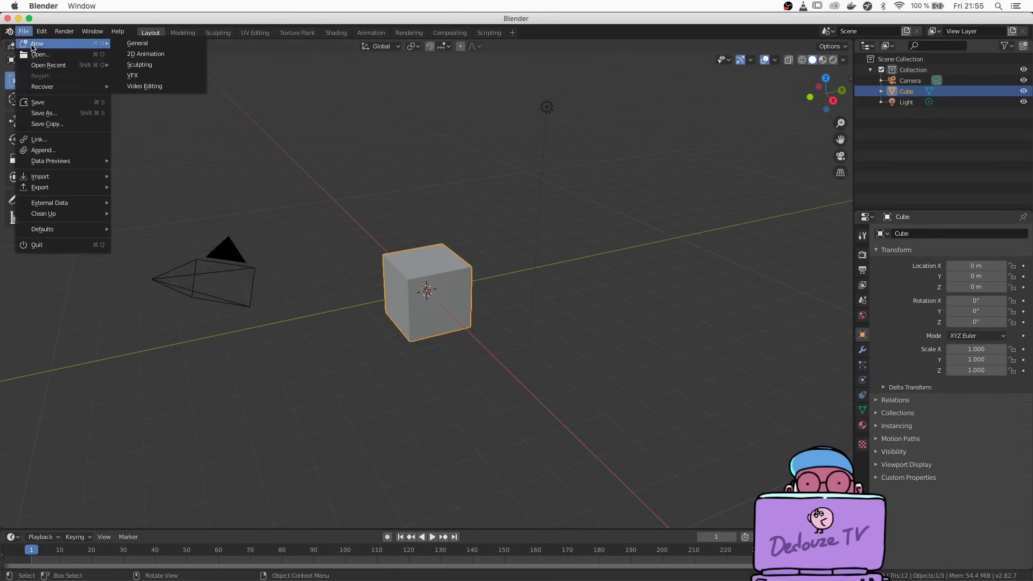
{"action": "left_click", "coordinate": [135, 54]}
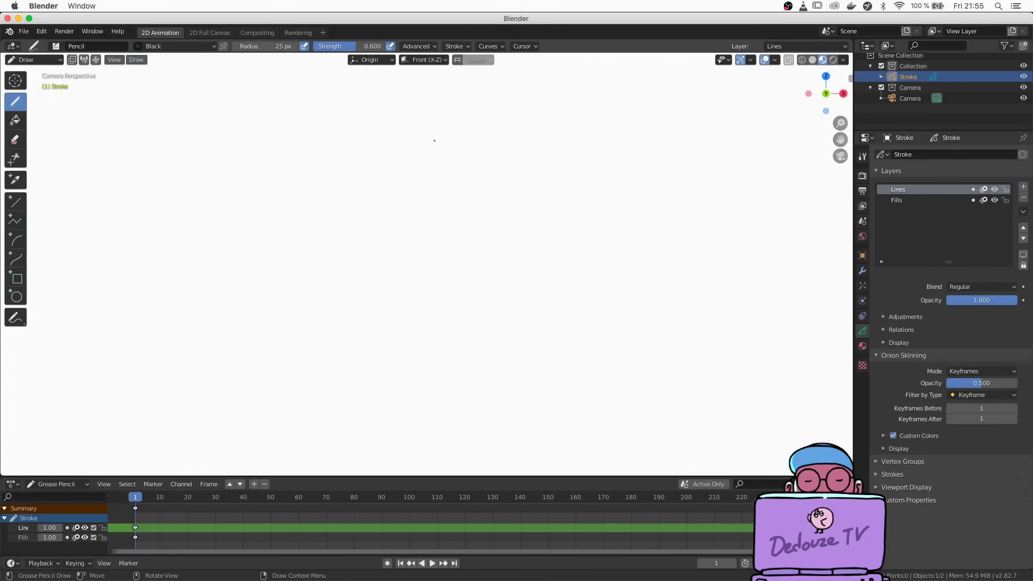
Draw a large looping freehand pencil stroke, check it from another angle and the camera view, and show the stroke's materials.
{"action": "mouse_move", "coordinate": [585, 293]}
{"action": "left_mouse_down"}
{"action": "mouse_move", "coordinate": [424, 178]}
{"action": "mouse_move", "coordinate": [301, 242]}
{"action": "mouse_move", "coordinate": [322, 341]}
{"action": "mouse_move", "coordinate": [331, 292]}
{"action": "left_mouse_up"}
{"action": "mouse_move", "coordinate": [325, 248]}
{"action": "middle_mouse_down"}
{"action": "mouse_move", "coordinate": [468, 247]}
{"action": "mouse_move", "coordinate": [427, 261]}
{"action": "mouse_move", "coordinate": [392, 295]}
{"action": "mouse_move", "coordinate": [378, 340]}
{"action": "mouse_move", "coordinate": [387, 353]}
{"action": "mouse_move", "coordinate": [475, 334]}
{"action": "mouse_move", "coordinate": [532, 305]}
{"action": "middle_mouse_up"}
{"action": "key", "text": "KP_0"}
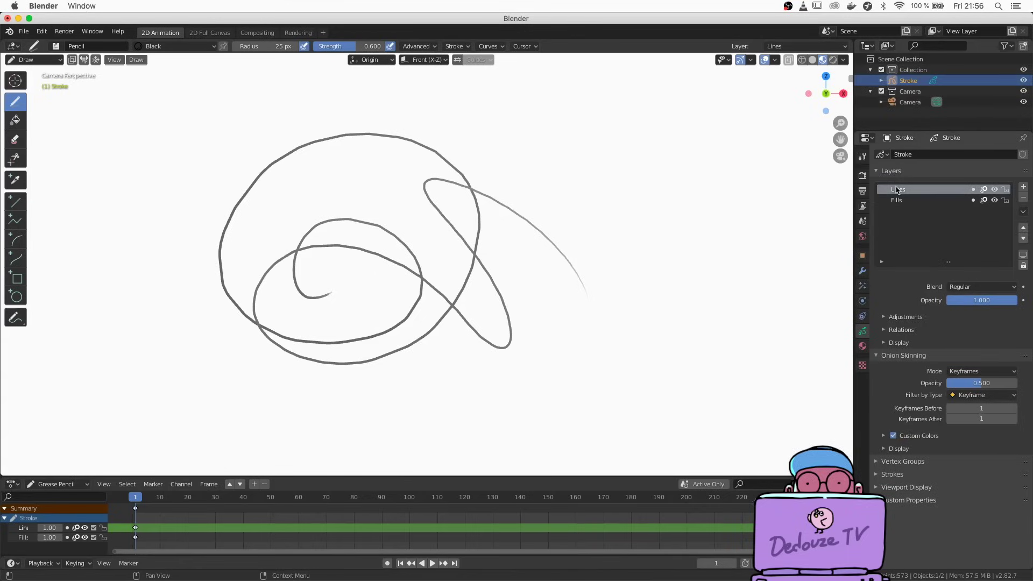
{"action": "left_click", "coordinate": [862, 347]}
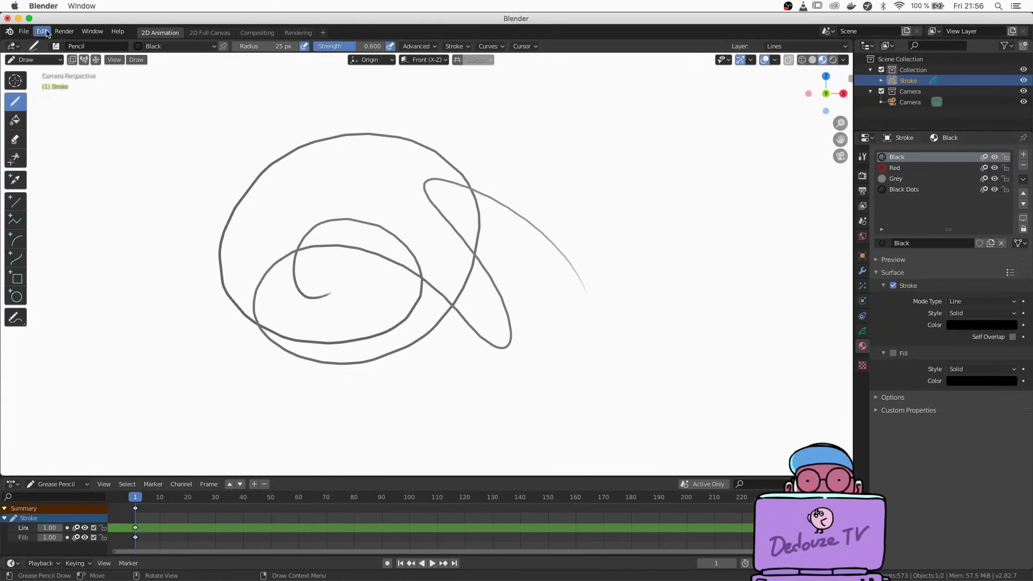
Create a new file from the General template.
{"action": "left_click", "coordinate": [25, 32]}
{"action": "mouse_move", "coordinate": [28, 47]}
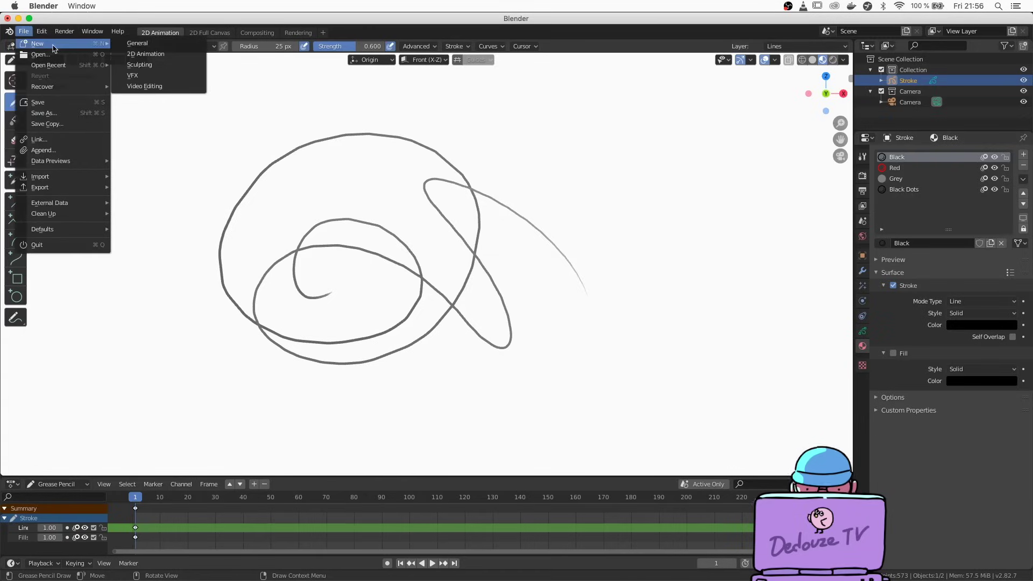
{"action": "left_click", "coordinate": [137, 43]}
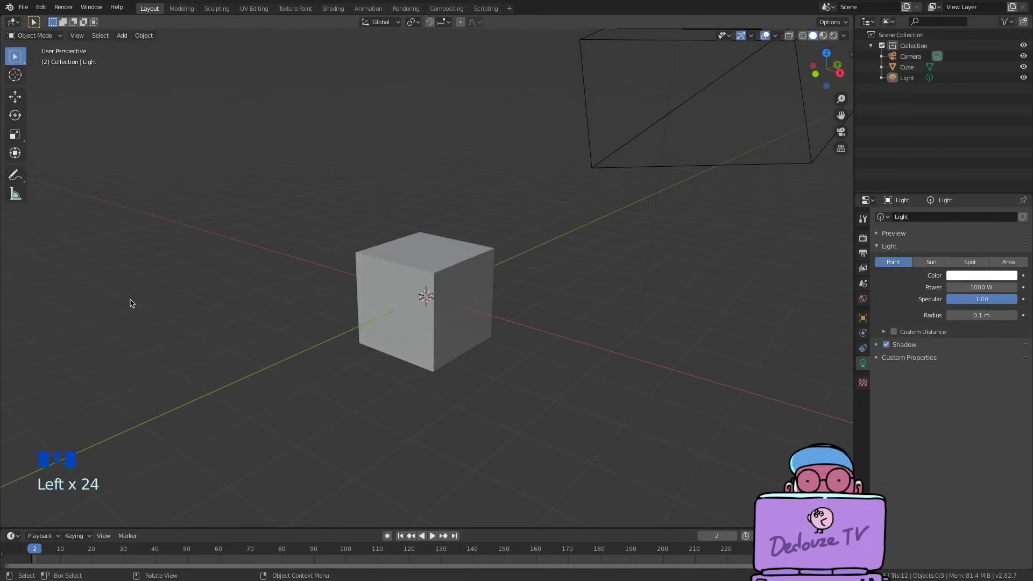
Switch to the Modeling workspace and delete the Modeling, Sculpting and UV Editing workspaces.
{"action": "left_click", "coordinate": [180, 9]}
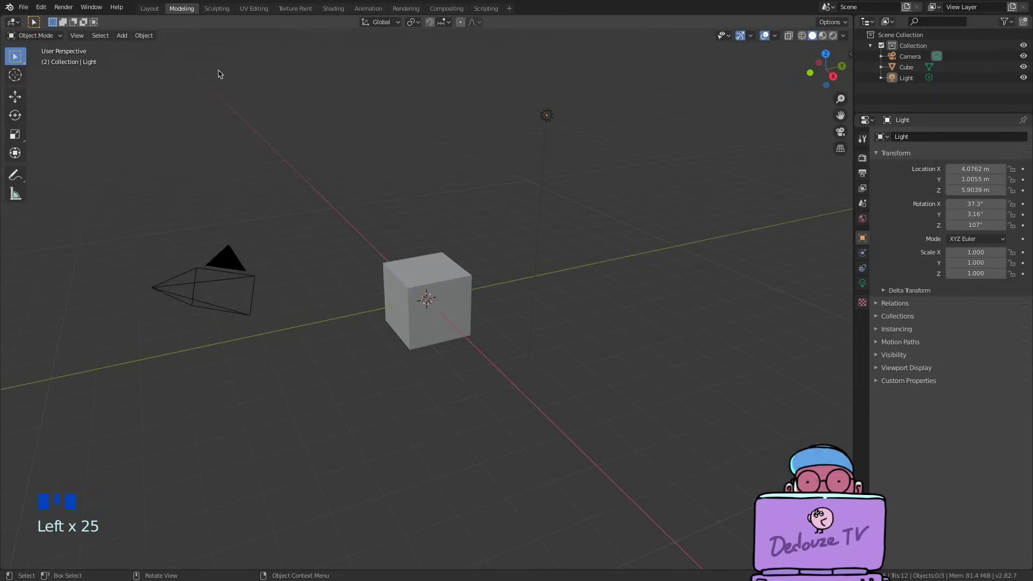
{"action": "right_click", "coordinate": [182, 10]}
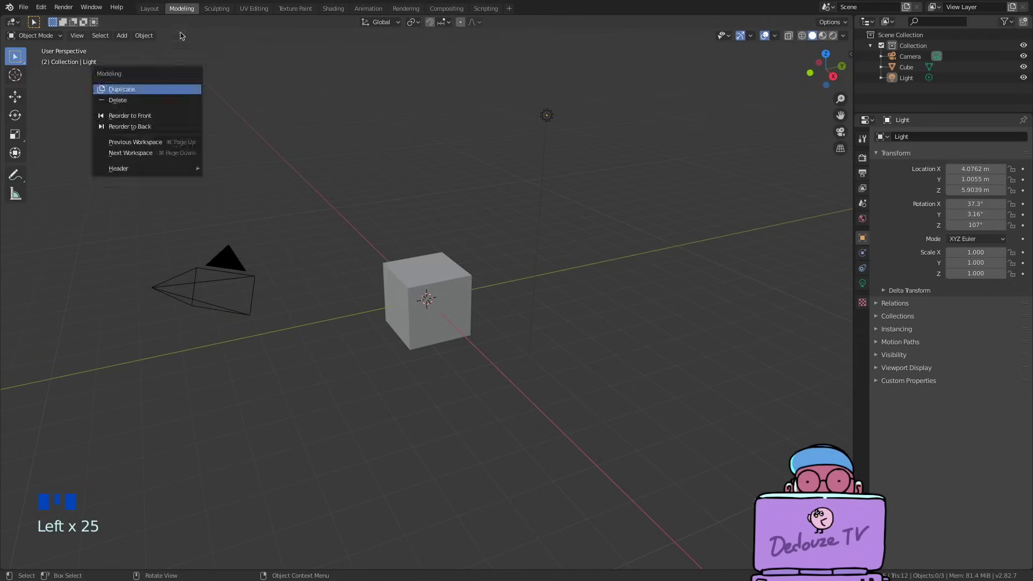
{"action": "right_click", "coordinate": [179, 9]}
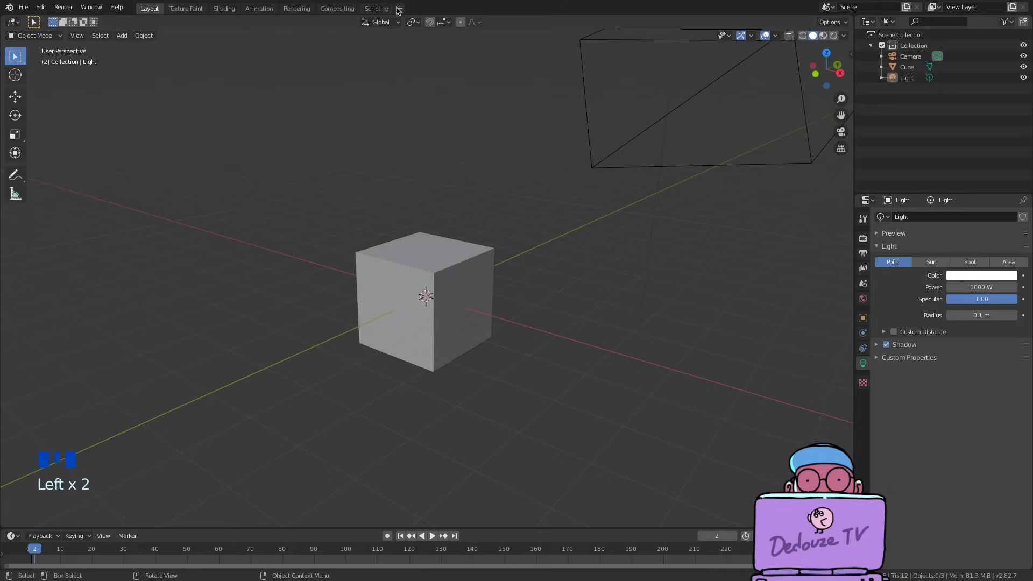
Try to add the Layout workspace from the General workspace presets.
{"action": "left_click", "coordinate": [398, 9]}
{"action": "mouse_move", "coordinate": [402, 28]}
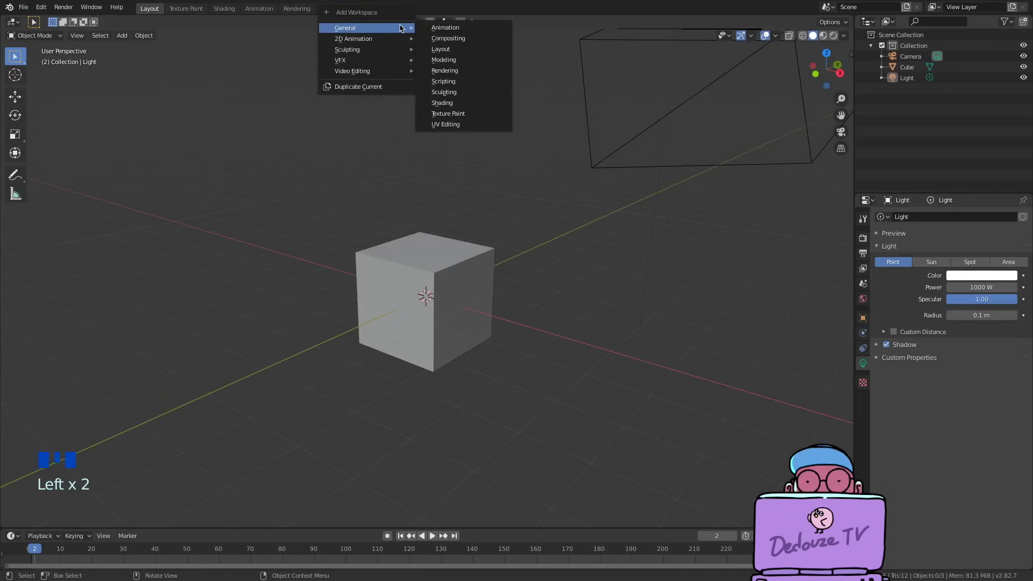
{"action": "left_click", "coordinate": [440, 49]}
Delete the Texture Paint and Shading workspaces.
{"action": "left_click", "coordinate": [186, 8]}
{"action": "right_click", "coordinate": [183, 9]}
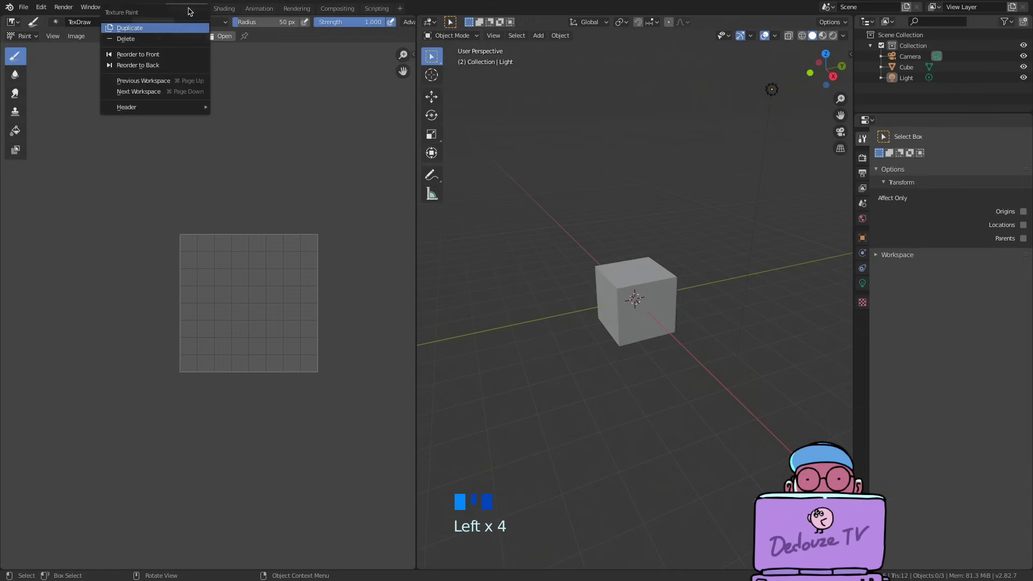
{"action": "left_click", "coordinate": [172, 38]}
{"action": "left_click", "coordinate": [183, 8]}
{"action": "right_click", "coordinate": [182, 8]}
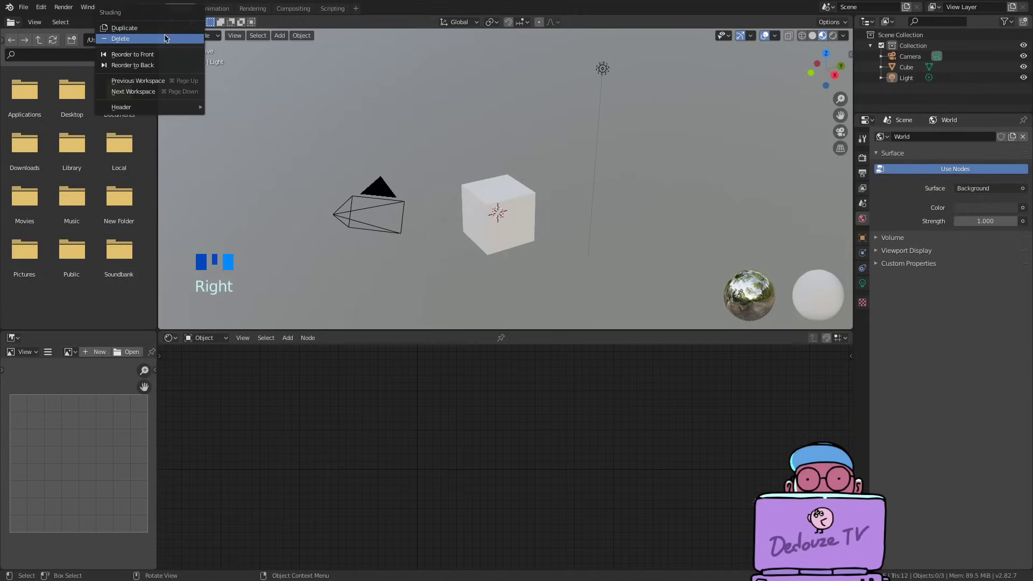
{"action": "left_click", "coordinate": [171, 38]}
Delete the Rendering, Compositing and Scripting workspaces.
{"action": "left_click", "coordinate": [220, 8]}
{"action": "right_click", "coordinate": [218, 9]}
{"action": "left_click", "coordinate": [212, 28]}
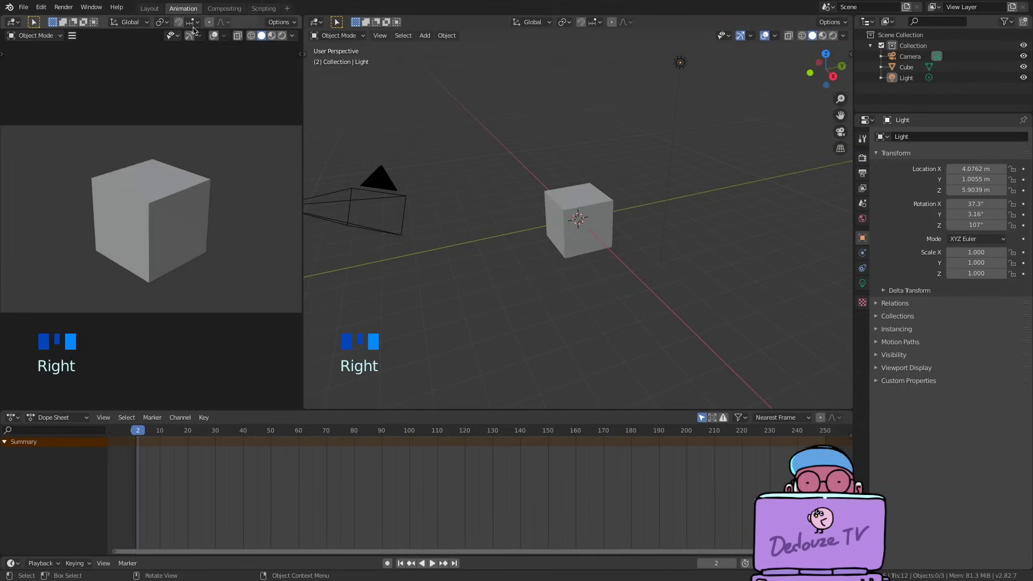
{"action": "left_click", "coordinate": [228, 10]}
{"action": "right_click", "coordinate": [228, 10]}
{"action": "left_click", "coordinate": [182, 38]}
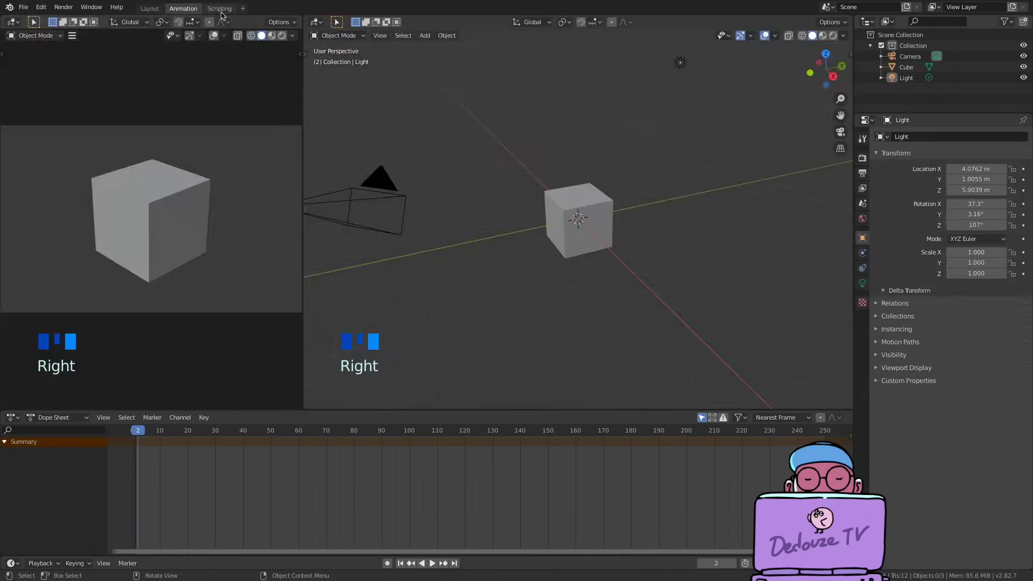
{"action": "left_click", "coordinate": [220, 9]}
{"action": "right_click", "coordinate": [222, 11]}
{"action": "left_click", "coordinate": [159, 39]}
Switch between the Layout and Animation workspaces, ending in Layout.
{"action": "left_click", "coordinate": [149, 8]}
{"action": "left_click", "coordinate": [180, 9]}
{"action": "left_click", "coordinate": [150, 8]}
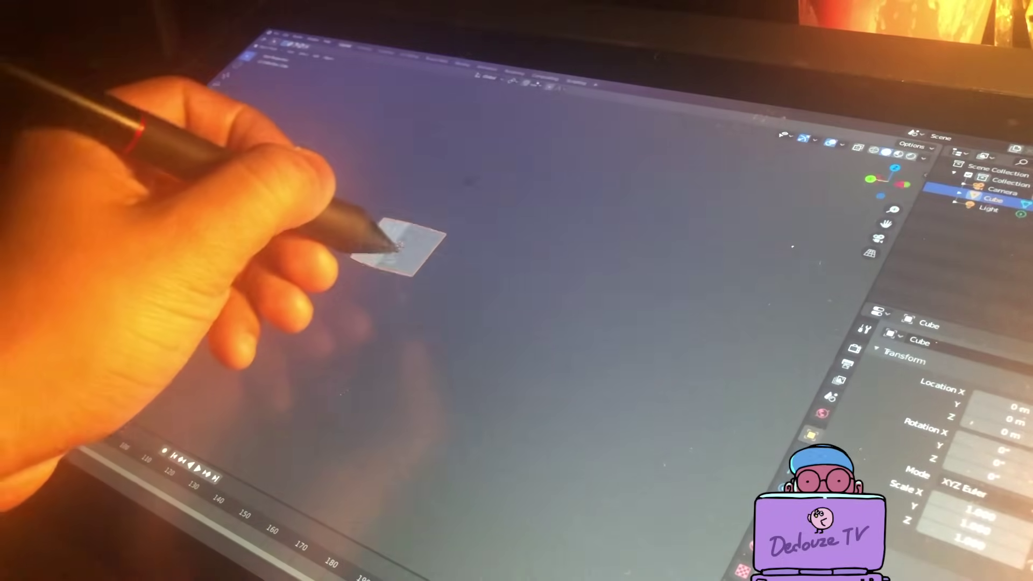
Orbit the 3D view around the cube to look at the default scene from several angles.
{"action": "middle_click_drag", "start_coordinate": [456, 286], "coordinate": [398, 293]}
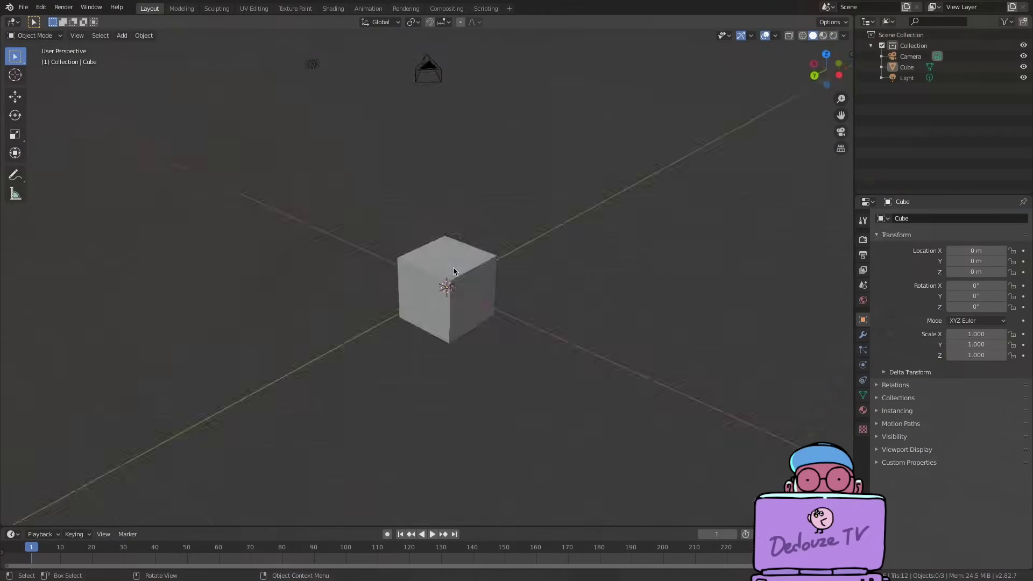
{"action": "mouse_move", "coordinate": [454, 271]}
{"action": "middle_mouse_down"}
{"action": "mouse_move", "coordinate": [421, 269]}
{"action": "mouse_move", "coordinate": [449, 277]}
{"action": "mouse_move", "coordinate": [467, 258]}
{"action": "middle_mouse_up"}
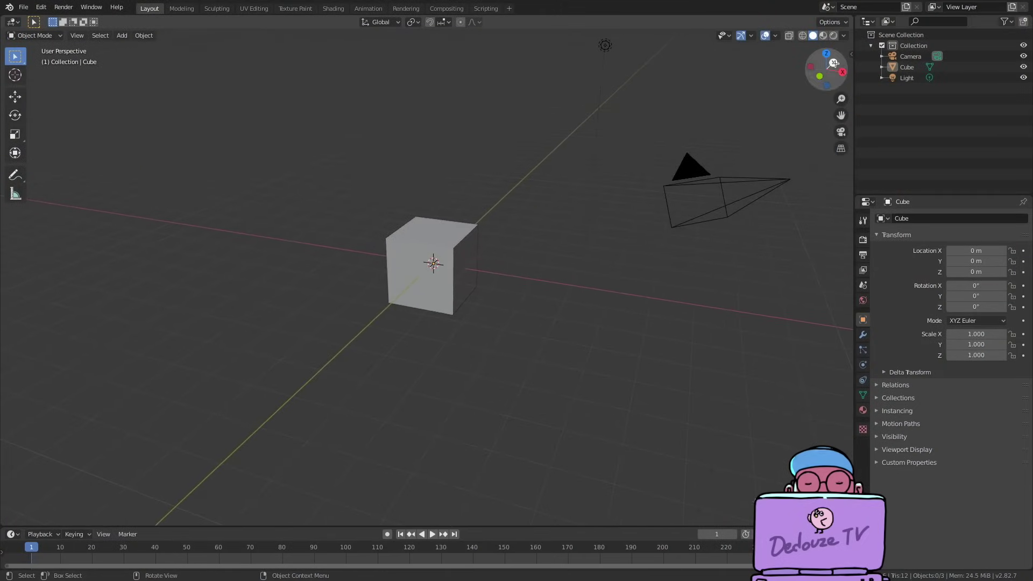
{"action": "left_click_drag", "start_coordinate": [826, 69], "coordinate": [795, 74]}
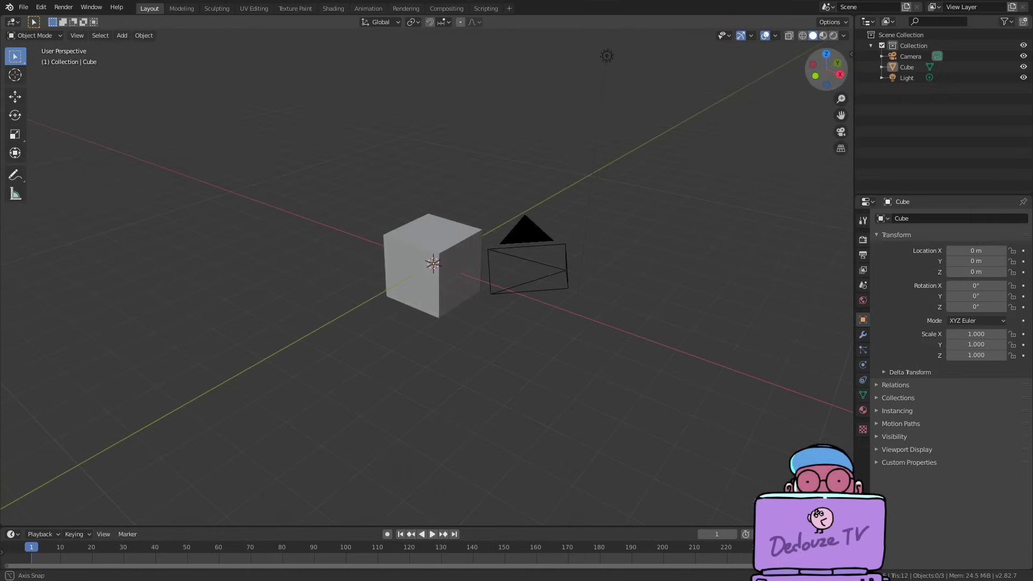
{"action": "left_click_drag", "start_coordinate": [795, 74], "coordinate": [796, 74]}
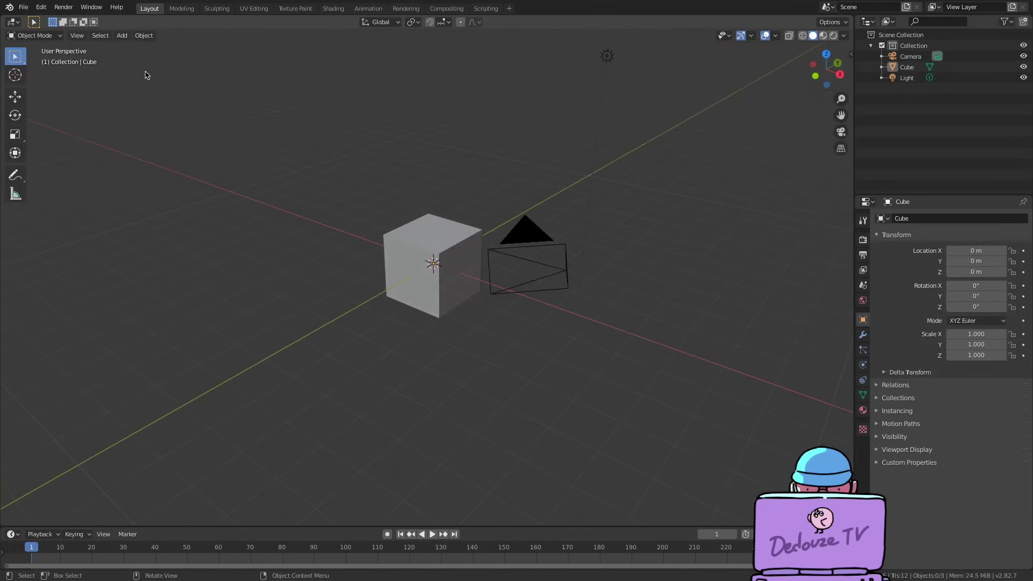
In the Input preferences, enable Emulate 3 Button Mouse with Alt as its modifier, and enable Emulate Numpad.
{"action": "left_click", "coordinate": [41, 8]}
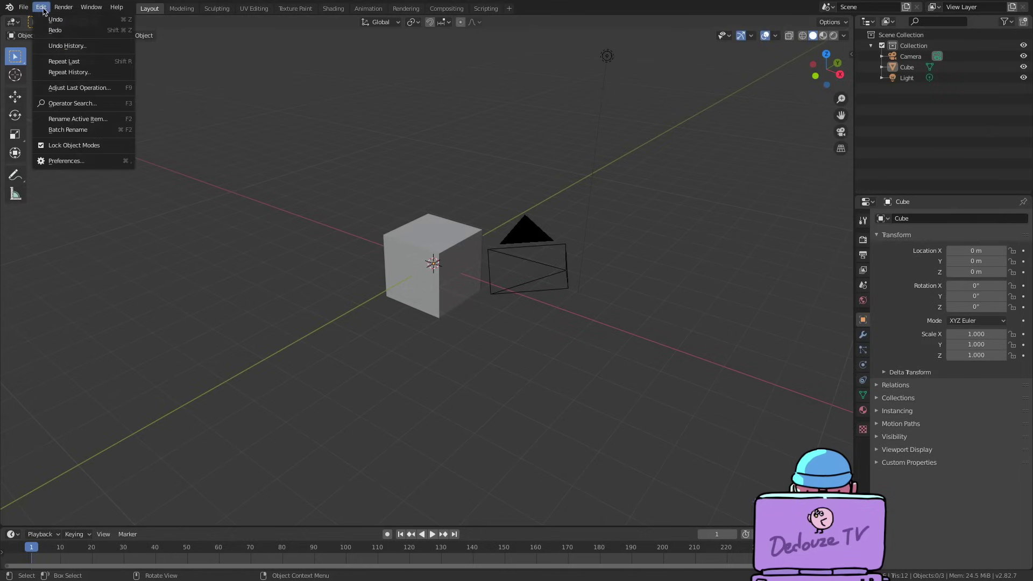
{"action": "left_click", "coordinate": [65, 161]}
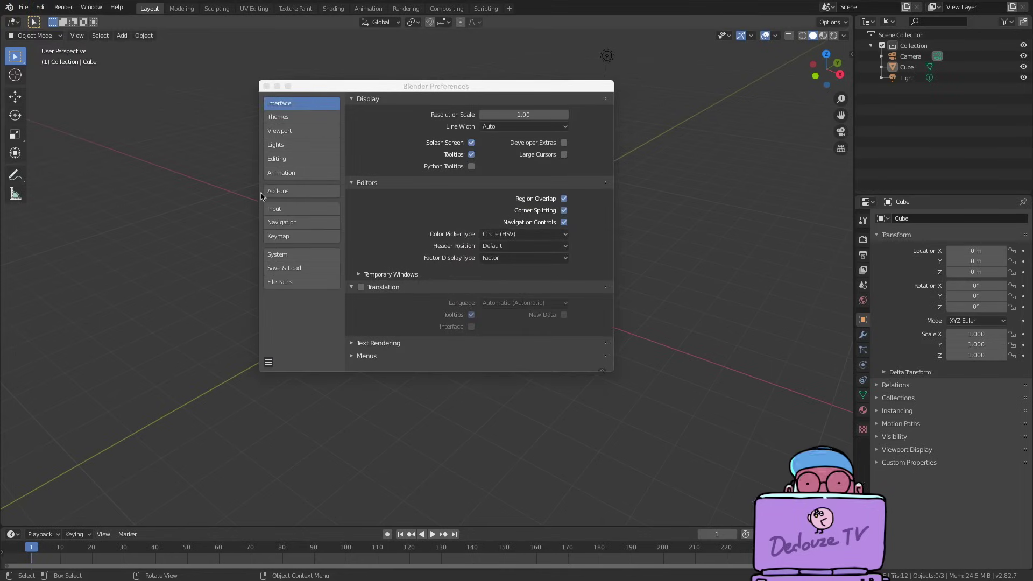
{"action": "left_click", "coordinate": [287, 210]}
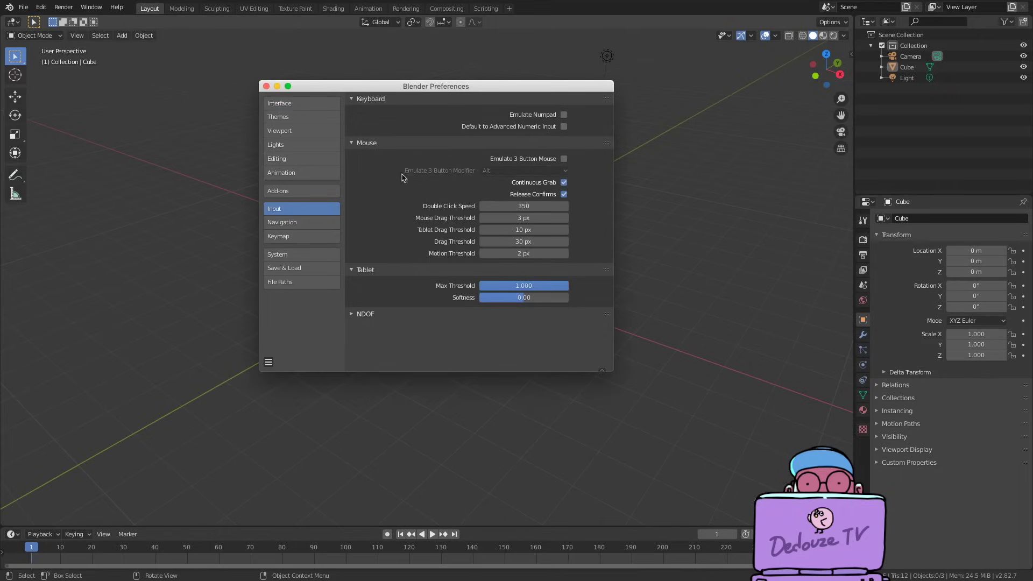
{"action": "left_click", "coordinate": [563, 160]}
{"action": "left_click", "coordinate": [563, 171]}
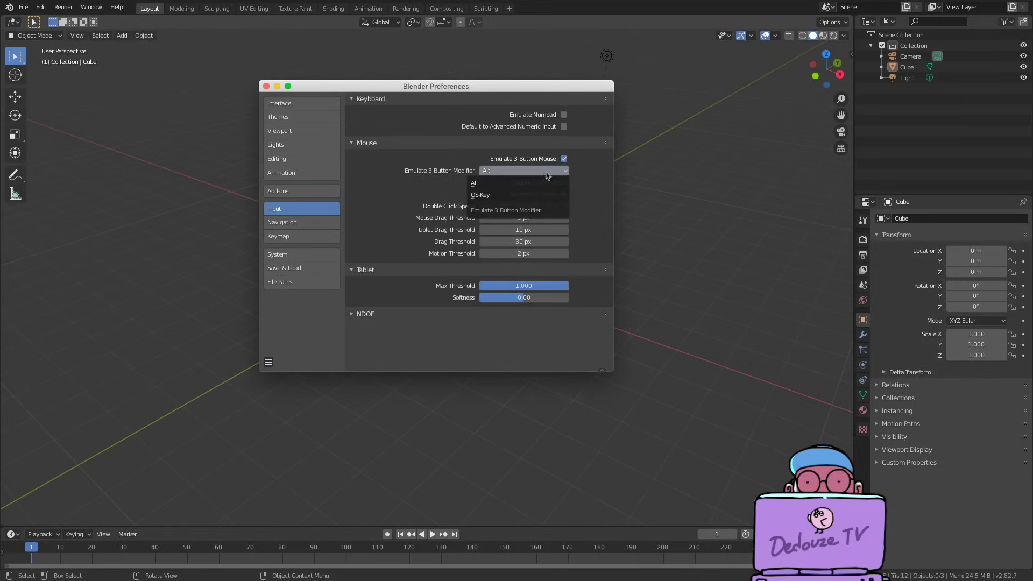
{"action": "left_click", "coordinate": [548, 174]}
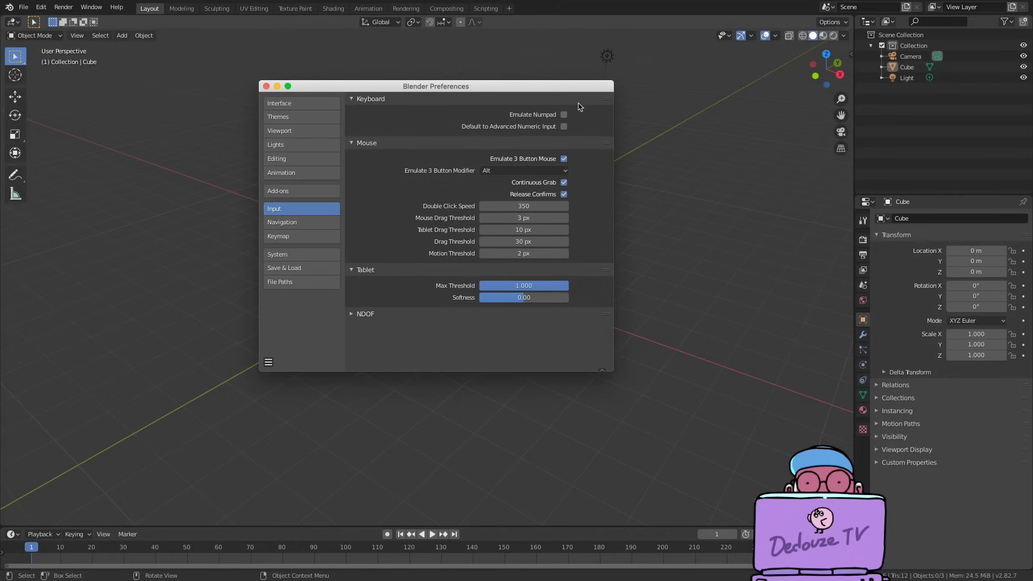
{"action": "left_click", "coordinate": [564, 115]}
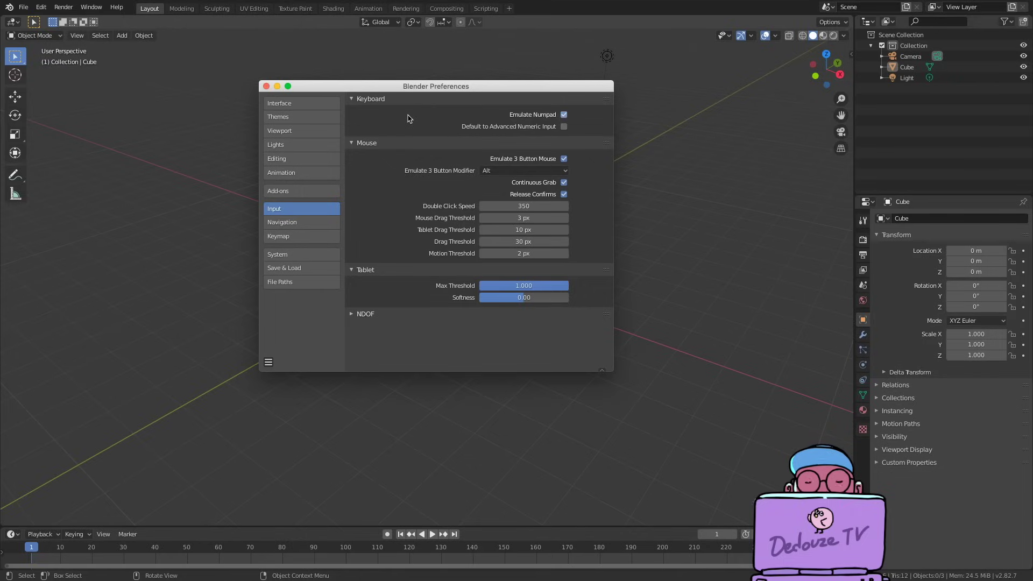
Close the preferences and switch the view of the cube between the front, camera and top views.
{"action": "left_click", "coordinate": [267, 86]}
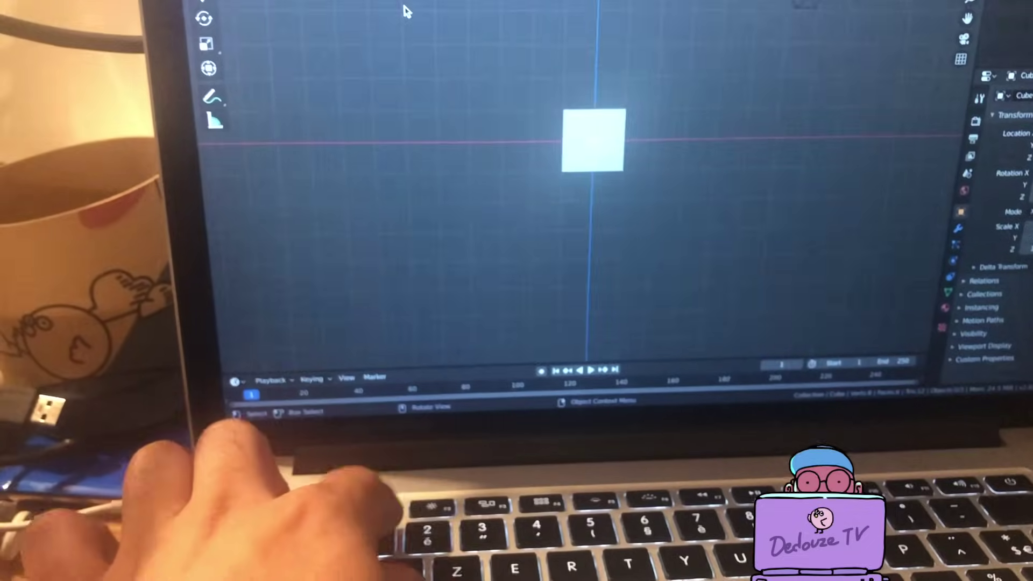
{"action": "key", "text": "1"}
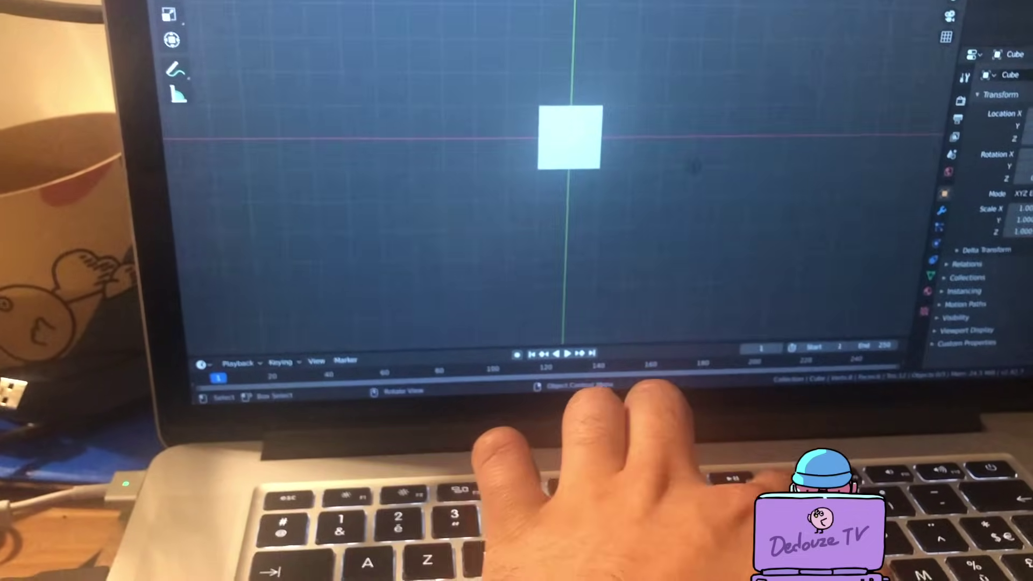
{"action": "key", "text": "0"}
{"action": "key", "text": "7"}
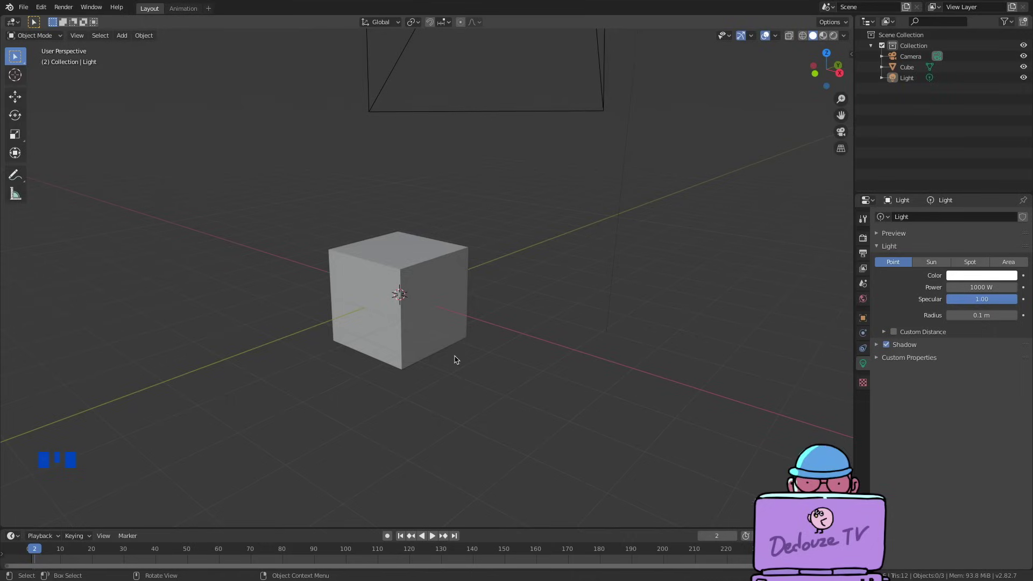
Orbit, pan and zoom the 3D view around the cube.
{"action": "middle_click_drag", "start_coordinate": [408, 223], "coordinate": [416, 270]}
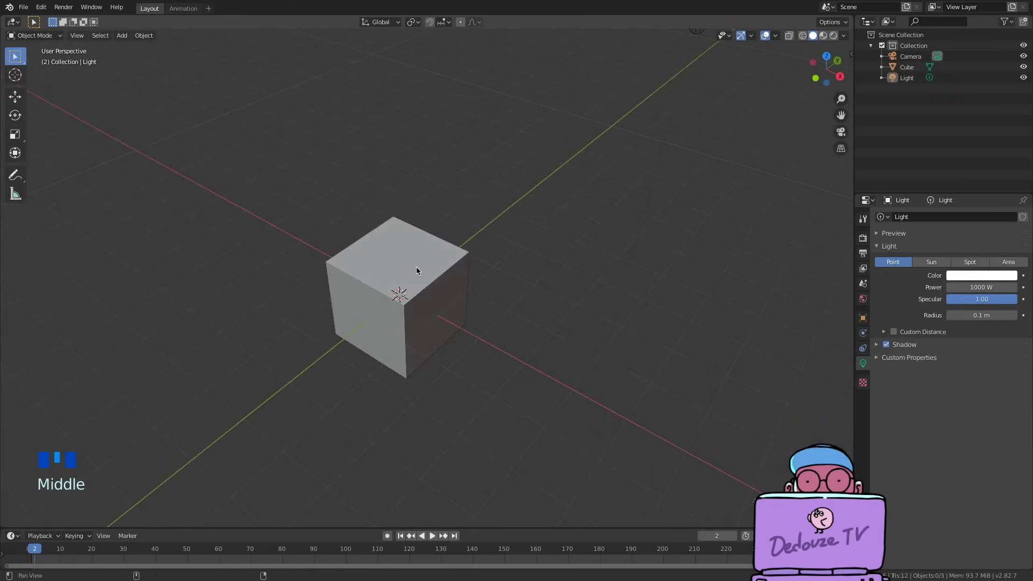
{"action": "middle_click_drag", "start_coordinate": [318, 245], "coordinate": [259, 171], "text": "shift"}
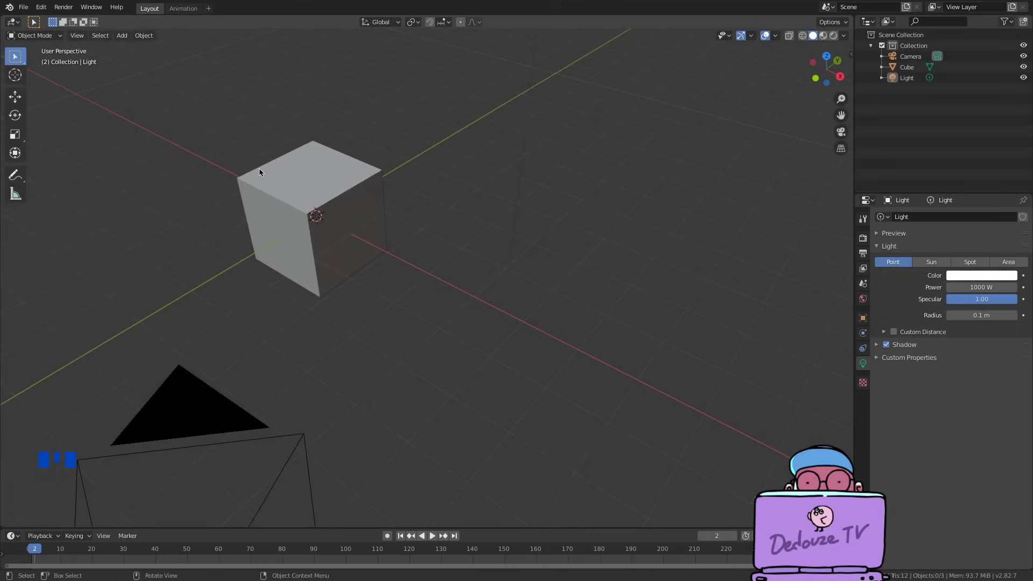
{"action": "middle_click_drag", "start_coordinate": [424, 299], "coordinate": [452, 364], "text": "ctrl"}
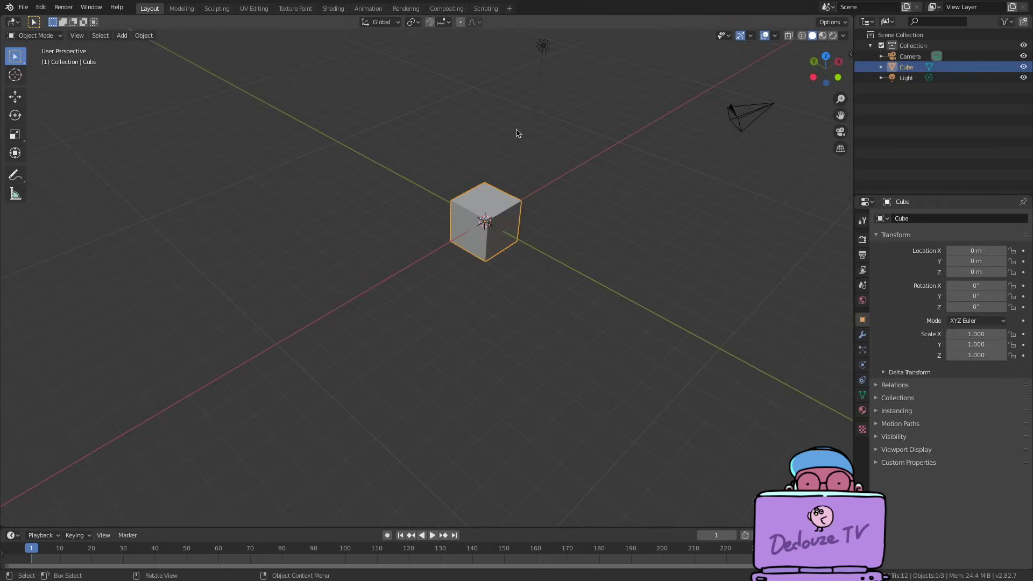
Deselect the cube and, staying in Object Mode, add a blank Grease Pencil object.
{"action": "left_click", "coordinate": [516, 133]}
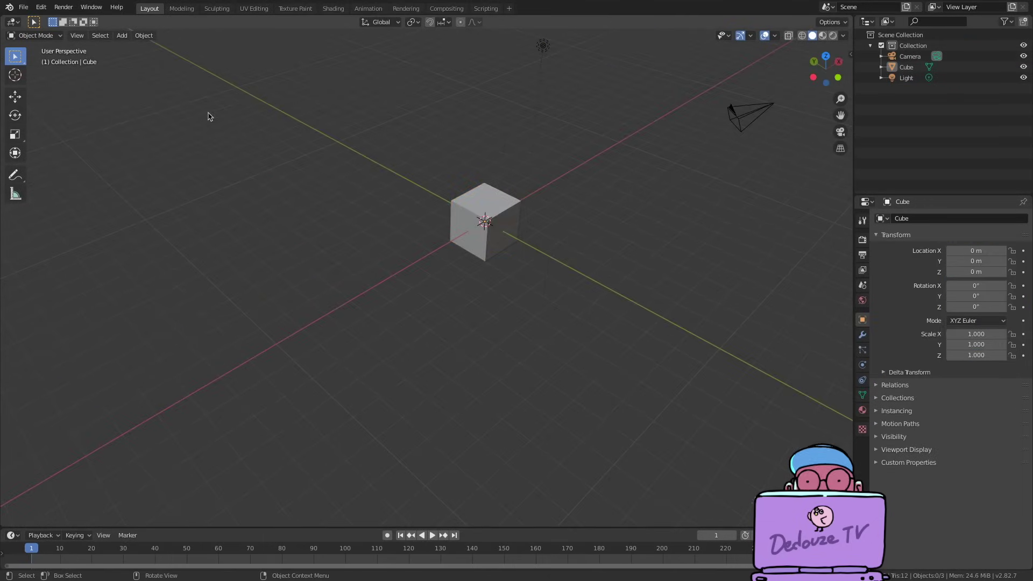
{"action": "left_click", "coordinate": [34, 36]}
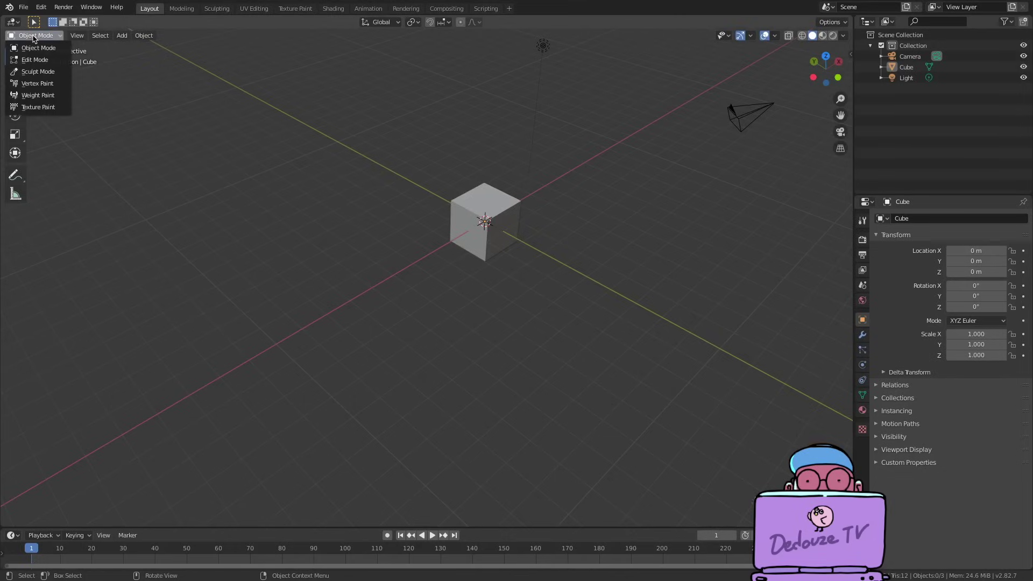
{"action": "left_click", "coordinate": [34, 47]}
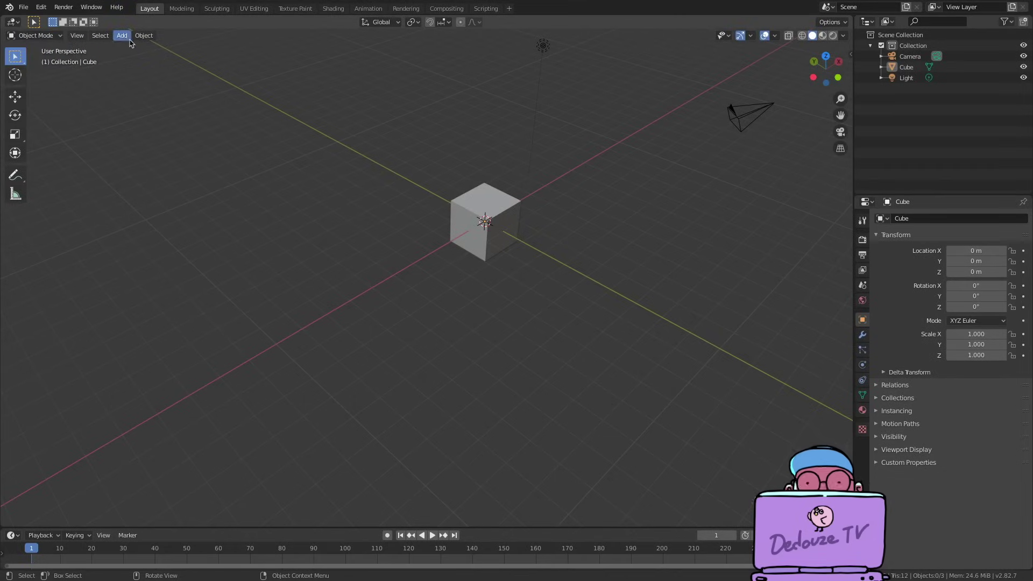
{"action": "left_click", "coordinate": [122, 35]}
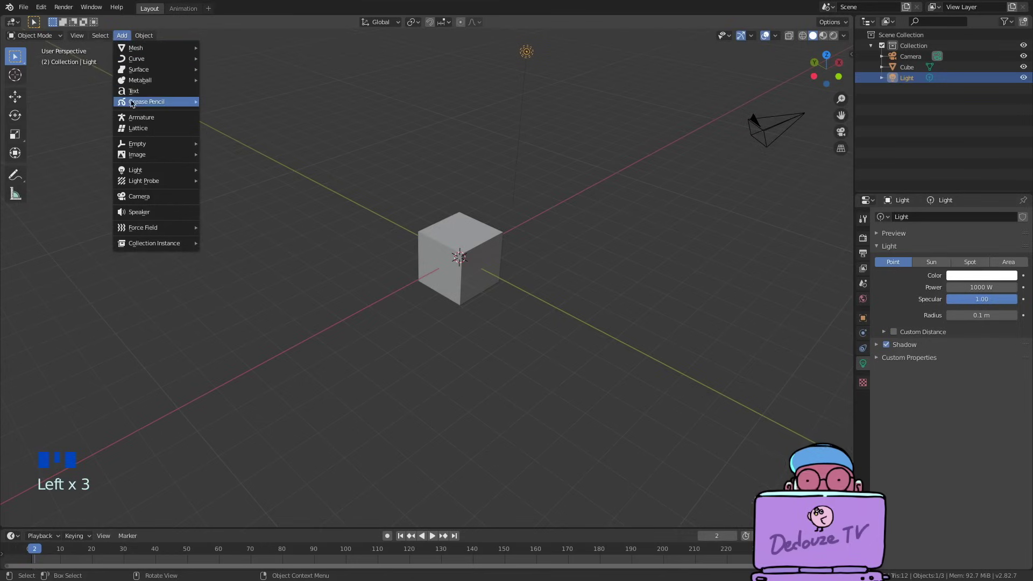
{"action": "mouse_move", "coordinate": [131, 102]}
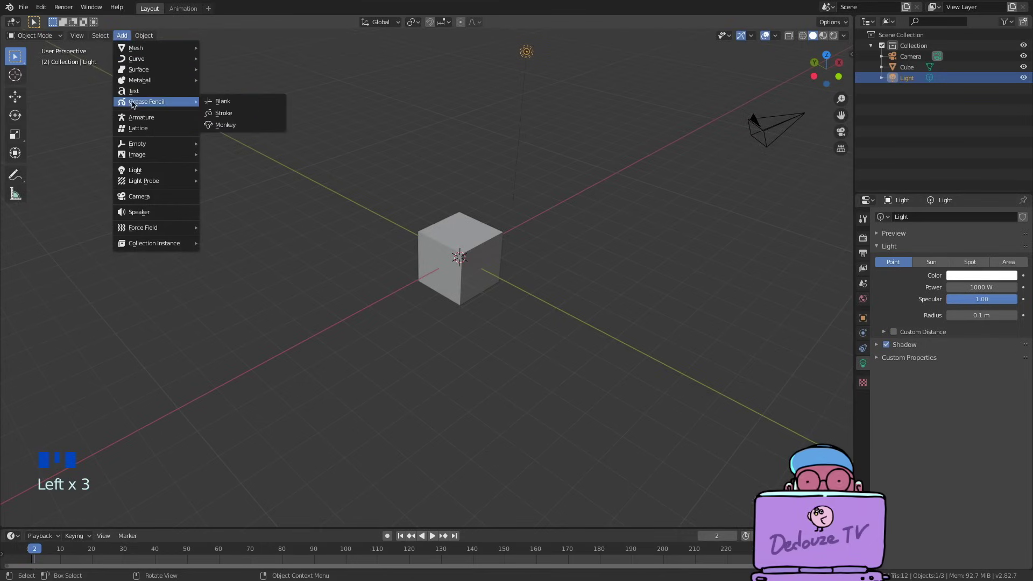
{"action": "left_click", "coordinate": [225, 103]}
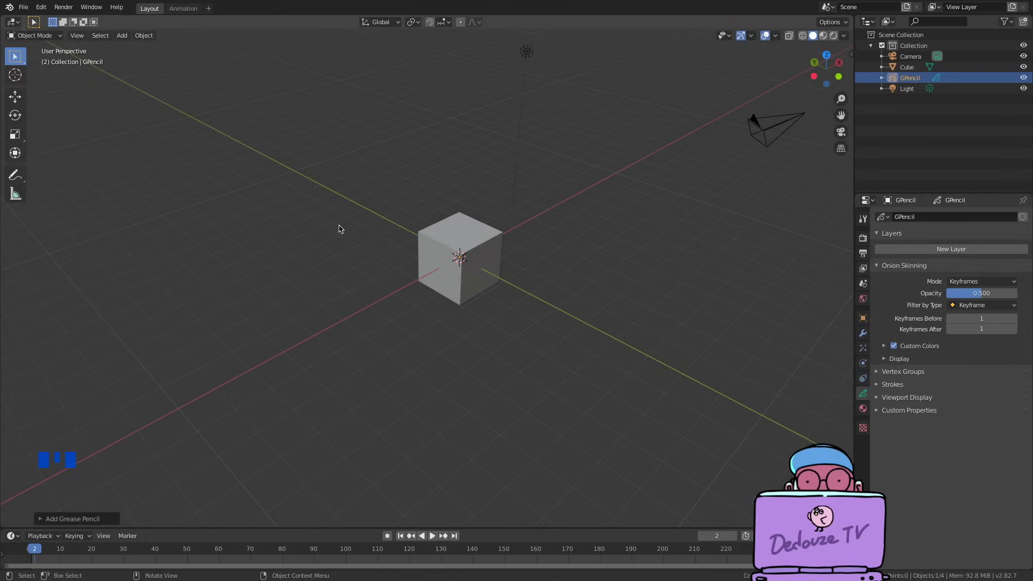
Expand the new Grease Pencil object in the outliner and rename the object Box.
{"action": "middle_click_drag", "start_coordinate": [339, 229], "coordinate": [556, 273]}
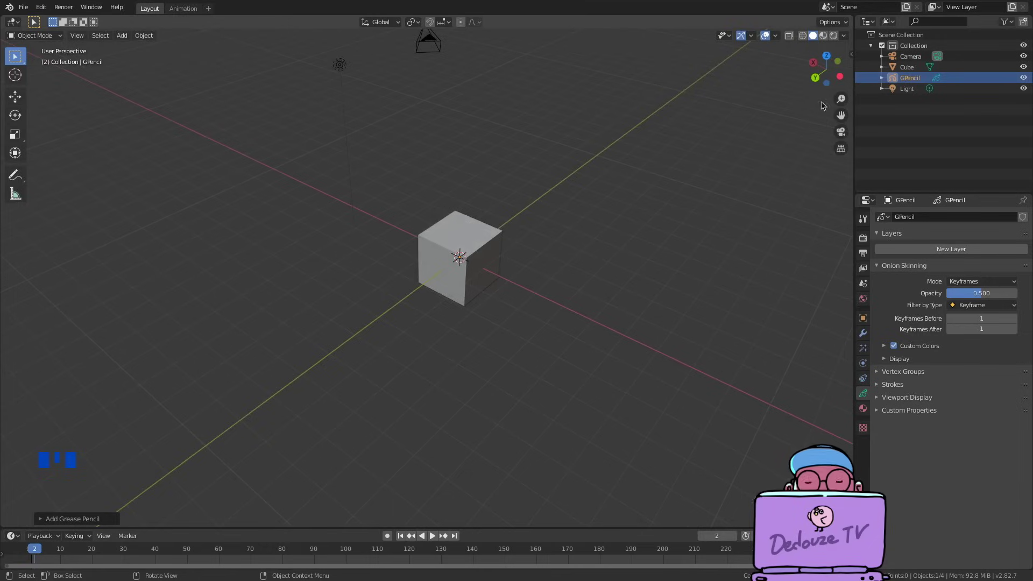
{"action": "left_click", "coordinate": [882, 78]}
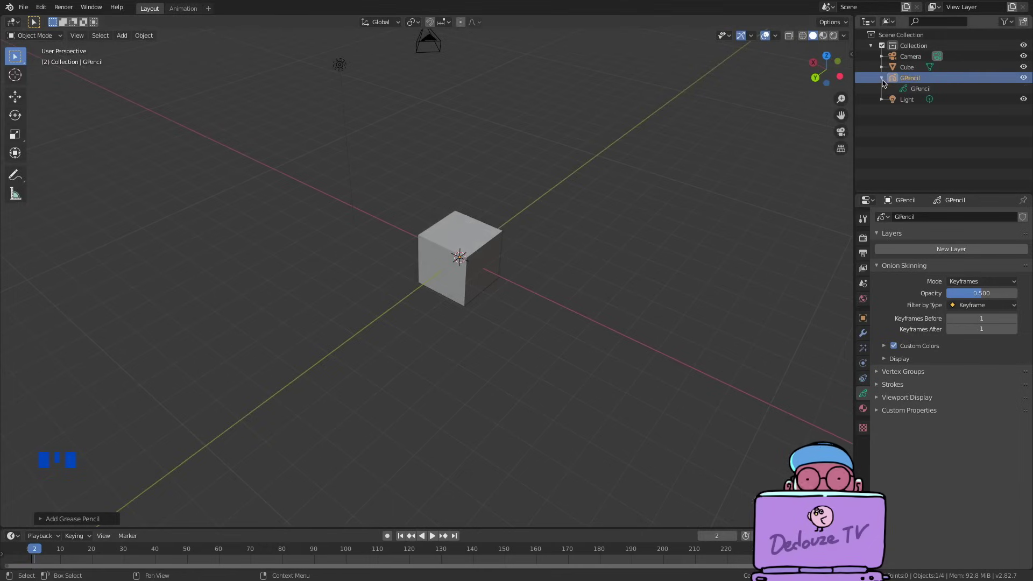
{"action": "left_click", "coordinate": [914, 89]}
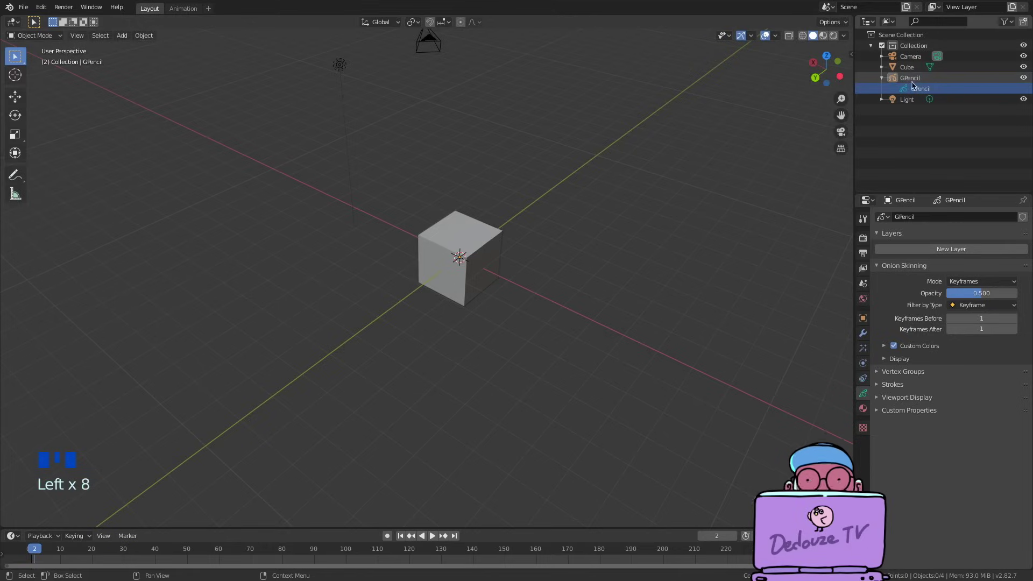
{"action": "left_click", "coordinate": [910, 78]}
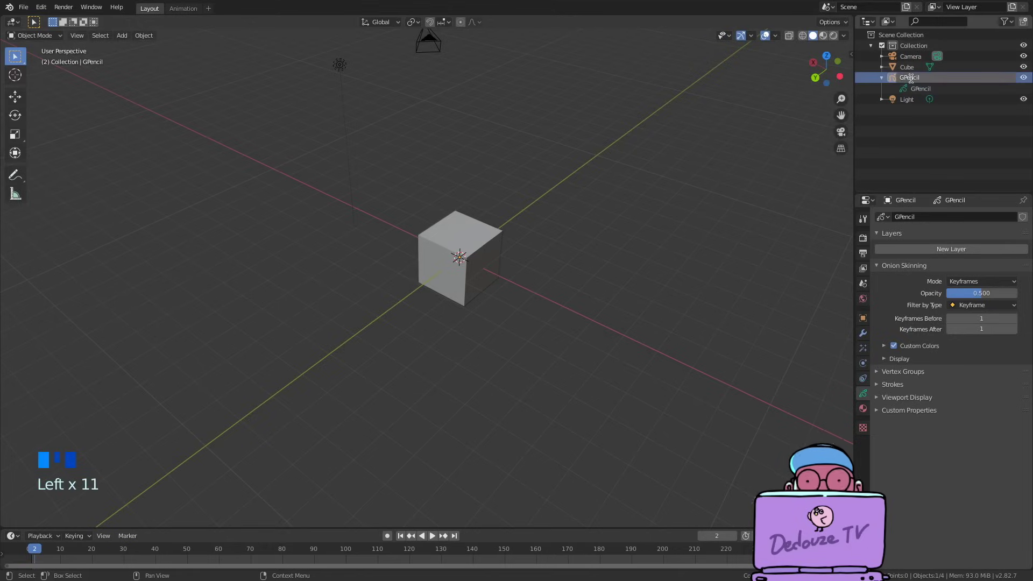
{"action": "double_click", "coordinate": [909, 78]}
{"action": "type", "text": "Box"}
{"action": "key", "text": "Return"}
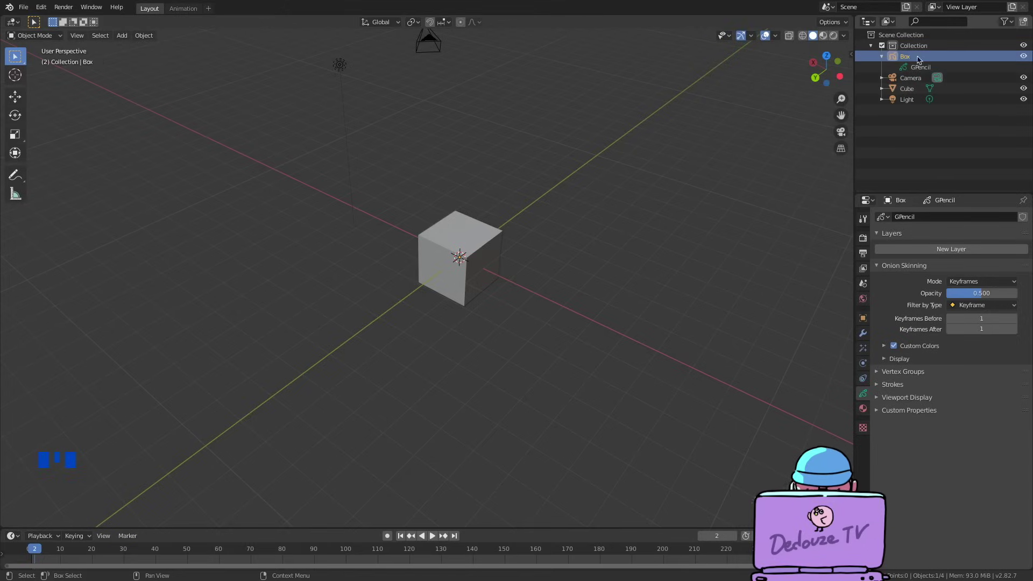
Rename the Grease Pencil data nested under the Box object as Box.
{"action": "double_click", "coordinate": [904, 57]}
{"action": "left_click", "coordinate": [916, 63]}
{"action": "left_click", "coordinate": [917, 66]}
{"action": "double_click", "coordinate": [918, 66]}
{"action": "type", "text": "Box"}
{"action": "key", "text": "Return"}
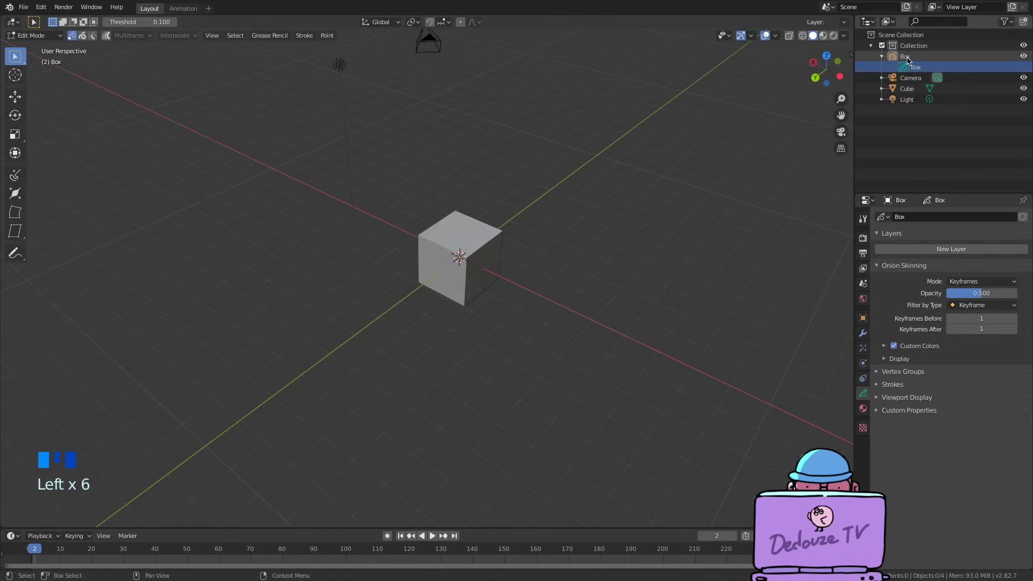
Switch the outliner selection between the Box object and its data, ending on the Box object in Object Mode.
{"action": "left_click", "coordinate": [899, 56]}
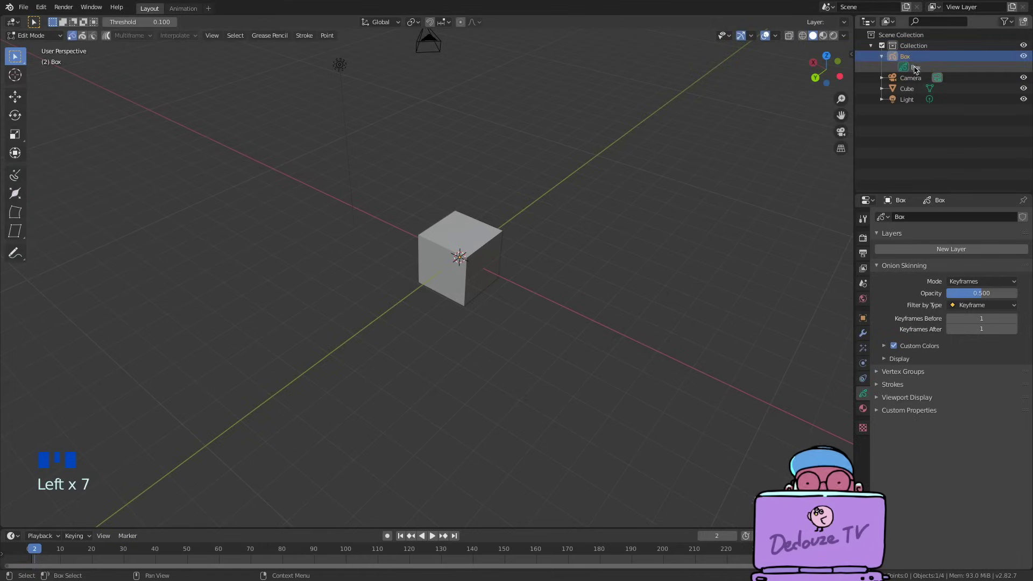
{"action": "left_click", "coordinate": [914, 67]}
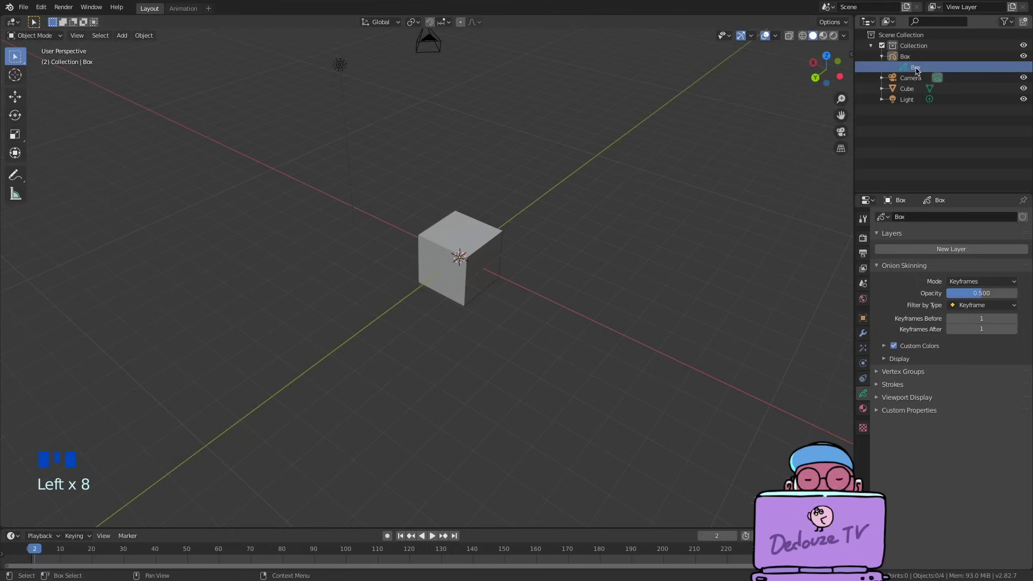
{"action": "left_click", "coordinate": [905, 58]}
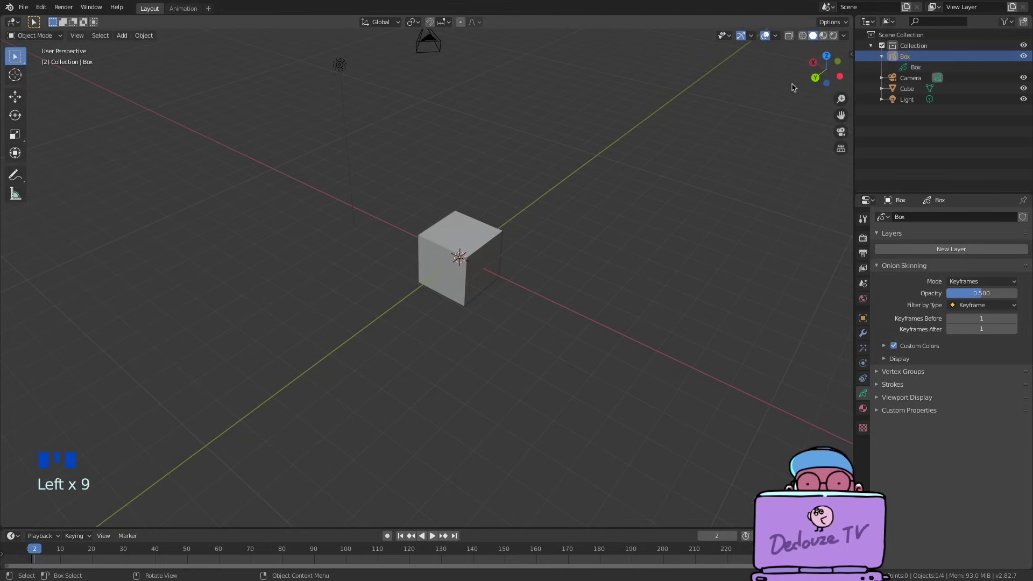
Add the 2D Animation workspace and expand the Box object in its outliner.
{"action": "left_click", "coordinate": [209, 11]}
{"action": "mouse_move", "coordinate": [170, 43]}
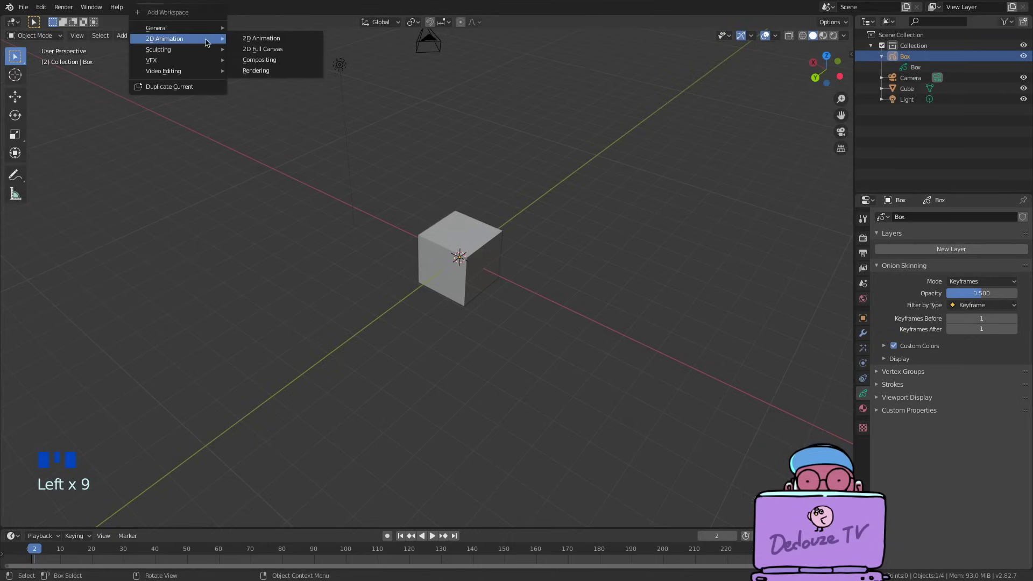
{"action": "left_click", "coordinate": [248, 39]}
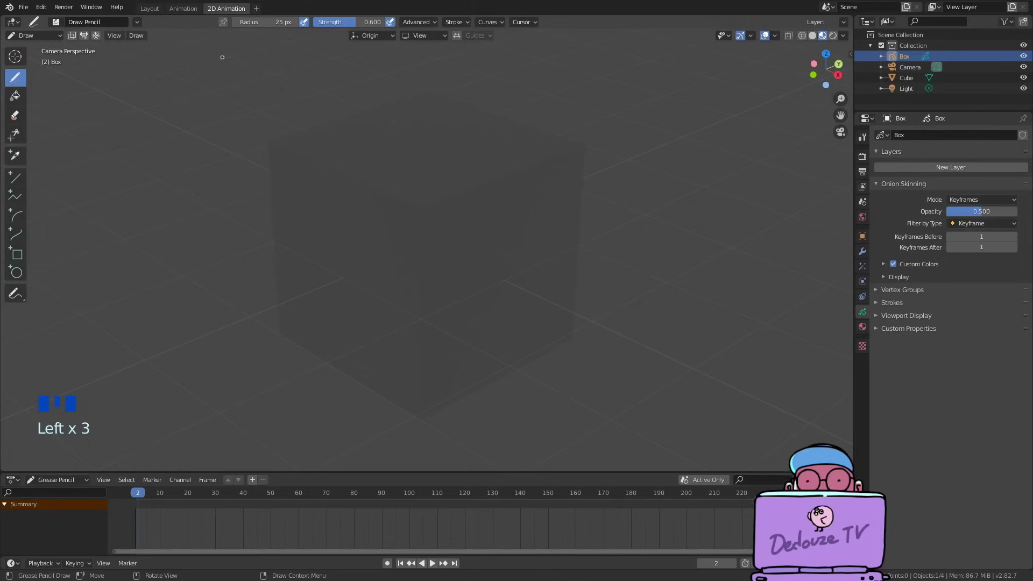
{"action": "left_click", "coordinate": [880, 56]}
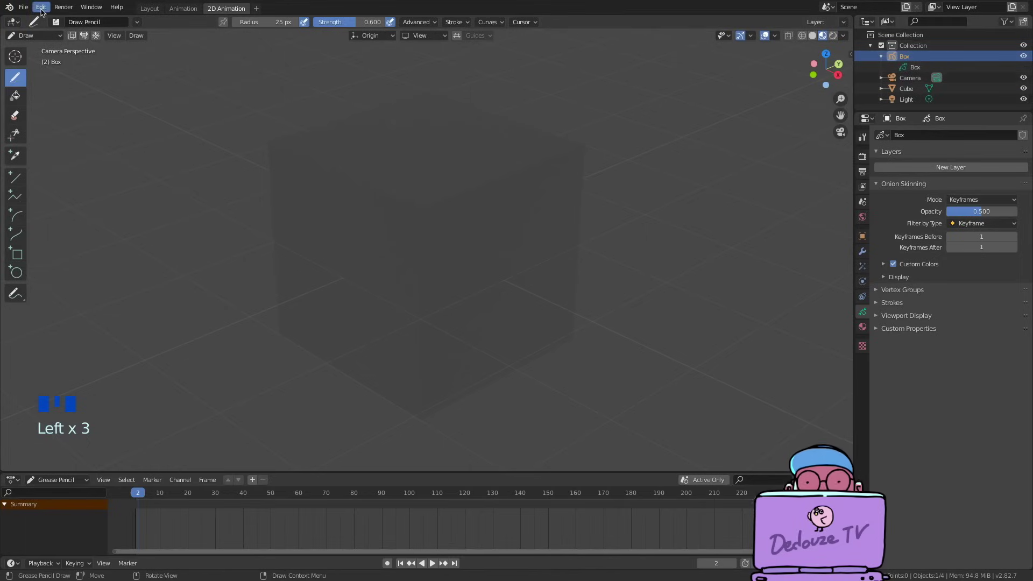
{"action": "left_click", "coordinate": [885, 59]}
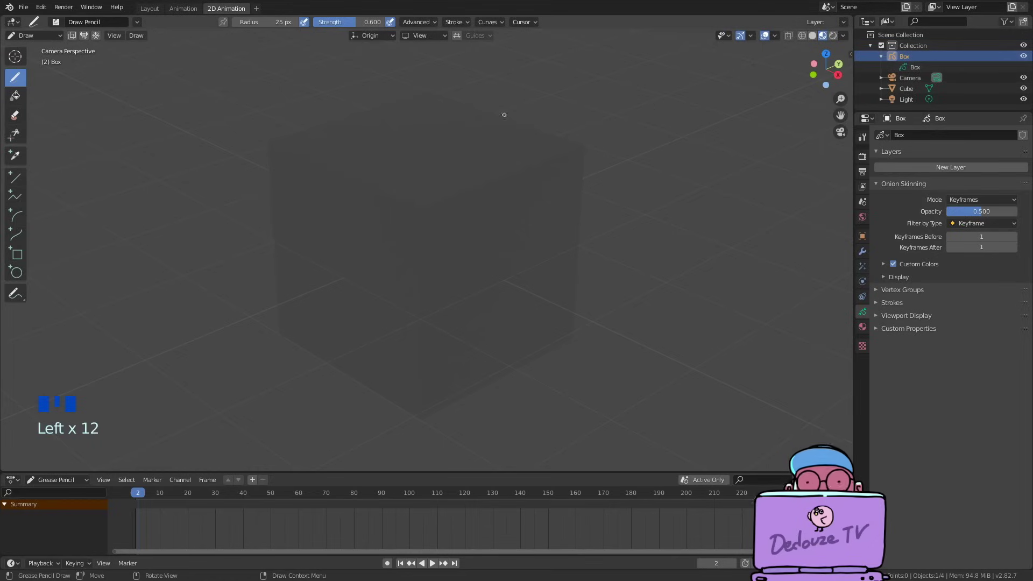
Switch to Object Mode and select the camera, cube and light in turn, ending on the camera.
{"action": "left_click", "coordinate": [36, 36]}
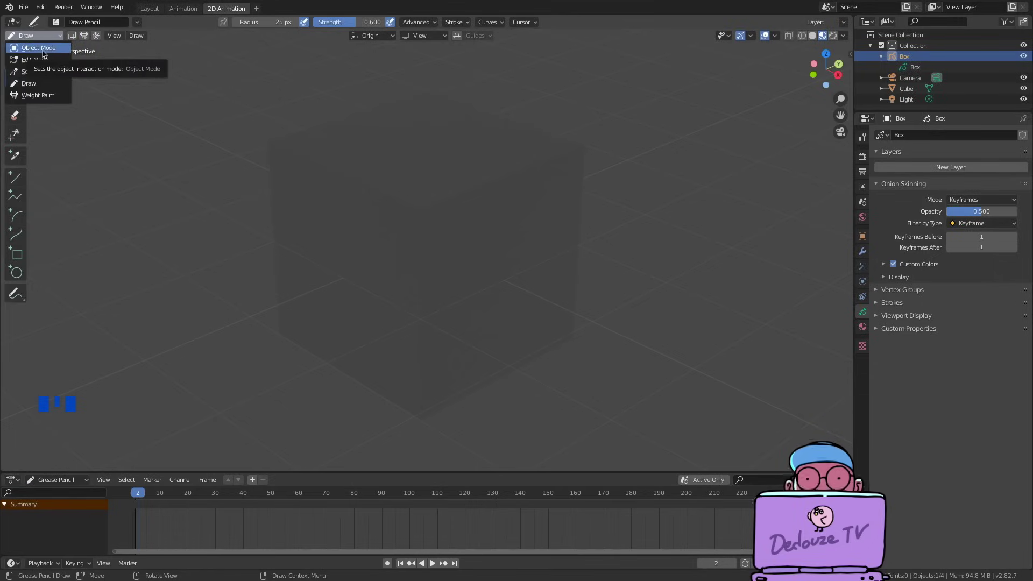
{"action": "left_click", "coordinate": [39, 48]}
{"action": "left_click", "coordinate": [904, 79]}
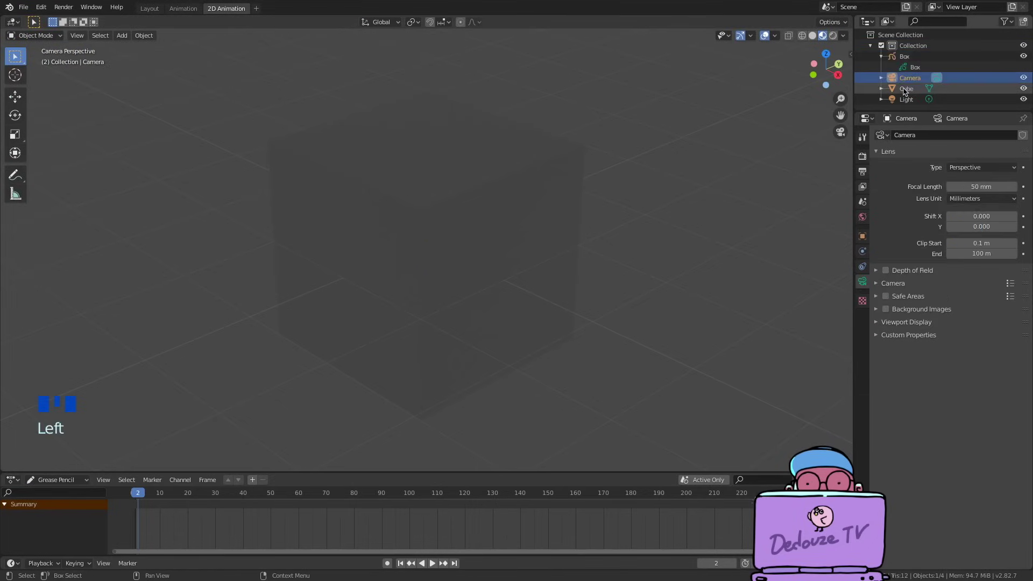
{"action": "left_click", "coordinate": [905, 88]}
{"action": "left_click", "coordinate": [905, 100]}
{"action": "left_click", "coordinate": [905, 89]}
{"action": "left_click", "coordinate": [904, 79]}
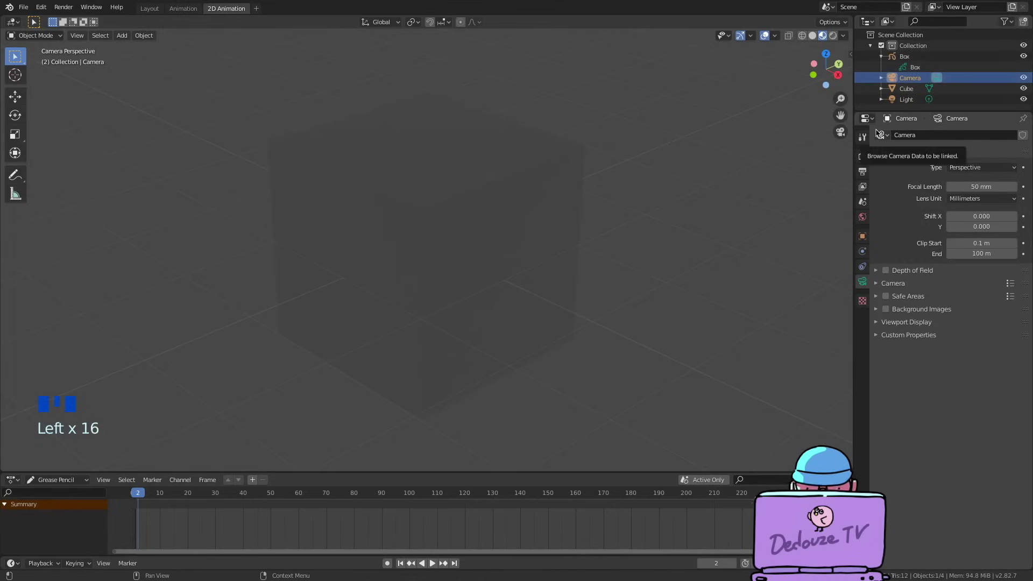
Select the Box Grease Pencil data and switch it to Draw mode.
{"action": "left_click", "coordinate": [909, 67]}
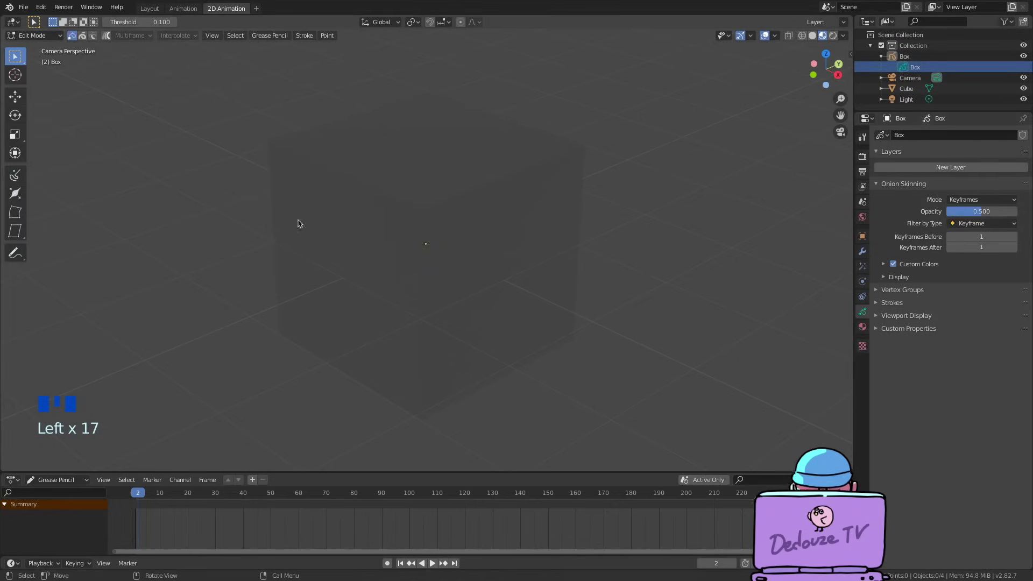
{"action": "left_click", "coordinate": [45, 37]}
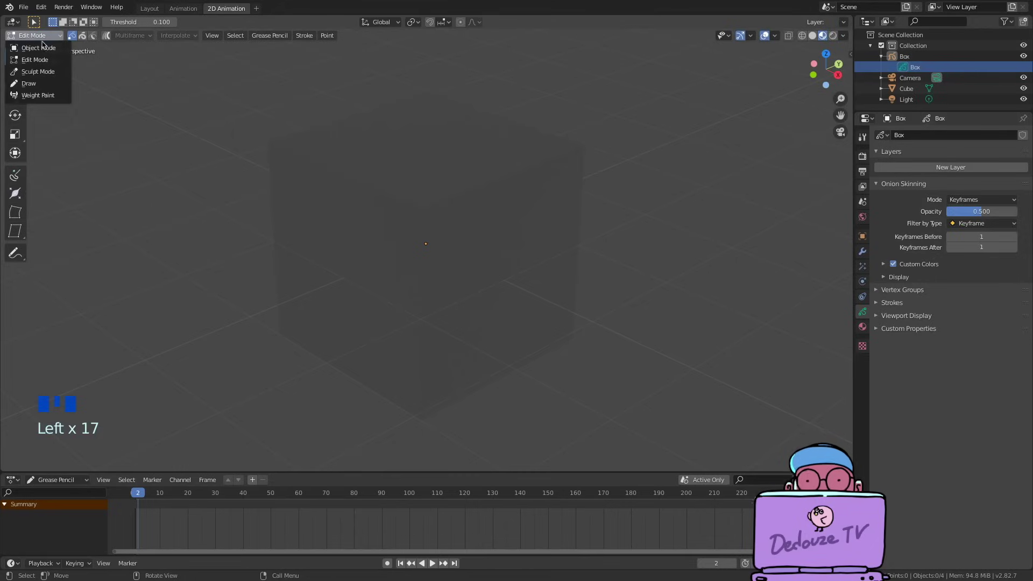
{"action": "left_click", "coordinate": [25, 85]}
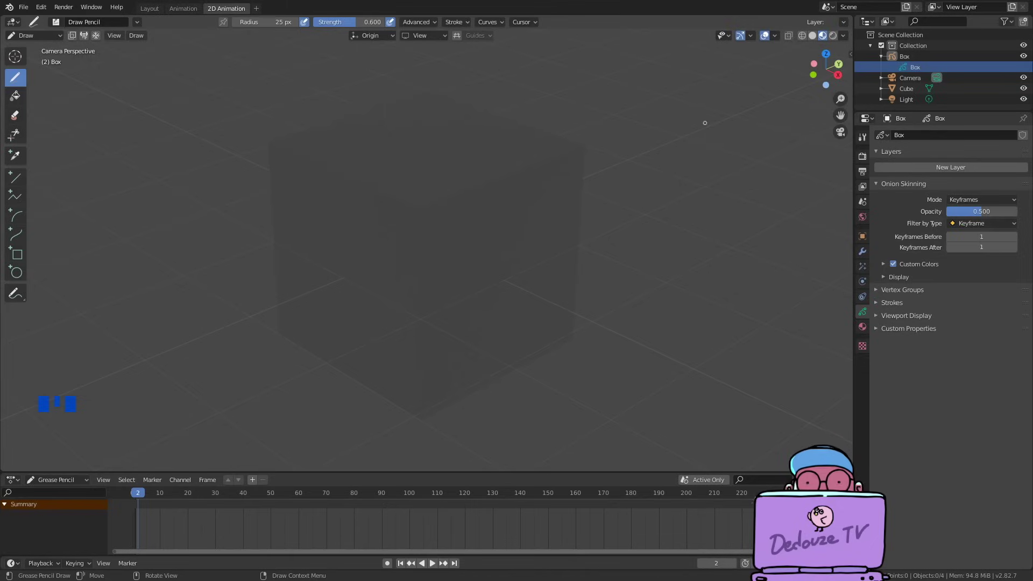
Leave the camera view, return to it and adjust the zoom so the whole camera frame fits.
{"action": "key", "text": "KP_0"}
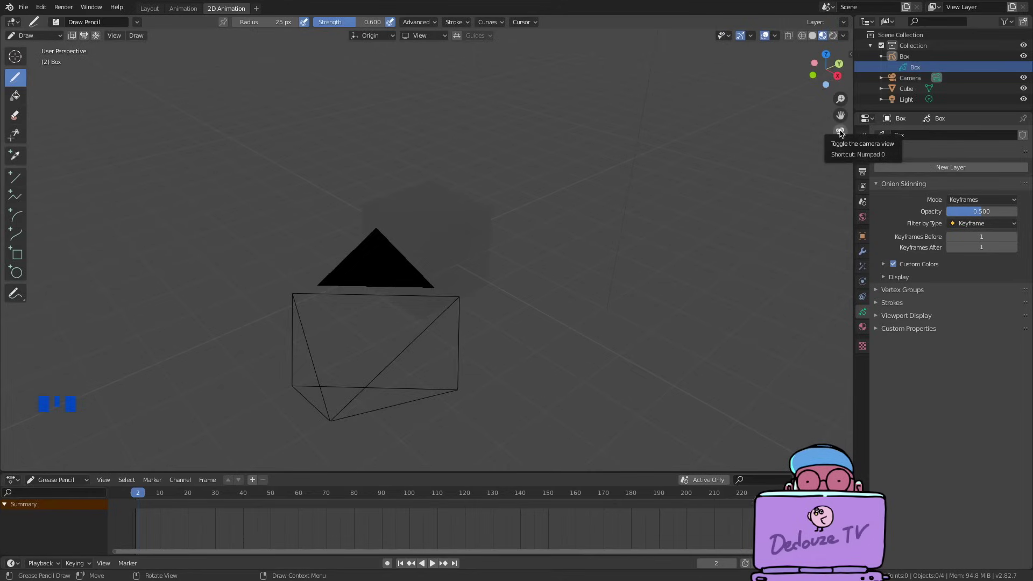
{"action": "left_click", "coordinate": [841, 133]}
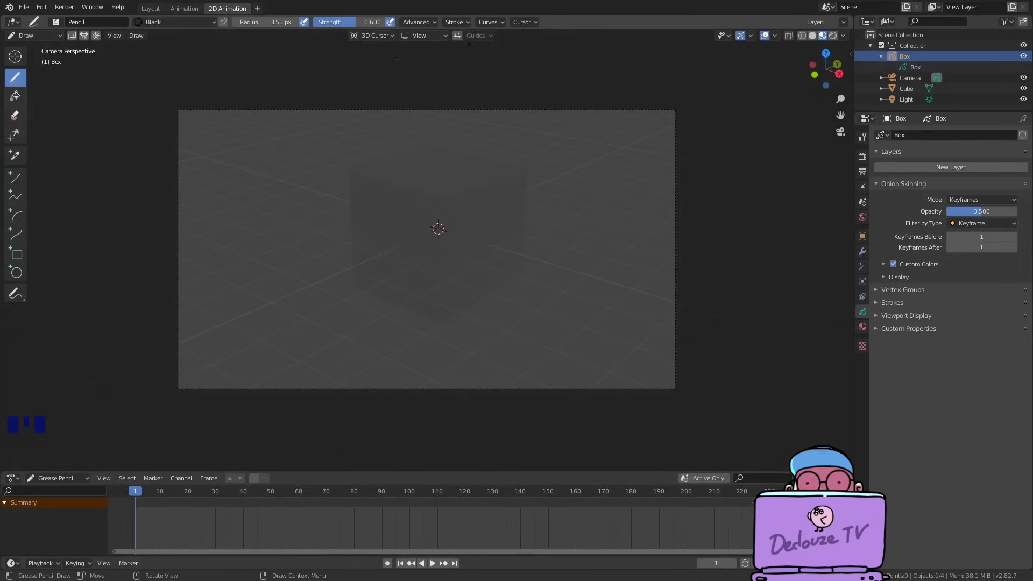
{"action": "scroll", "coordinate": [515, 189], "scroll_direction": "up", "scroll_amount": 3}
{"action": "scroll", "coordinate": [387, 150], "scroll_direction": "down", "scroll_amount": 3}
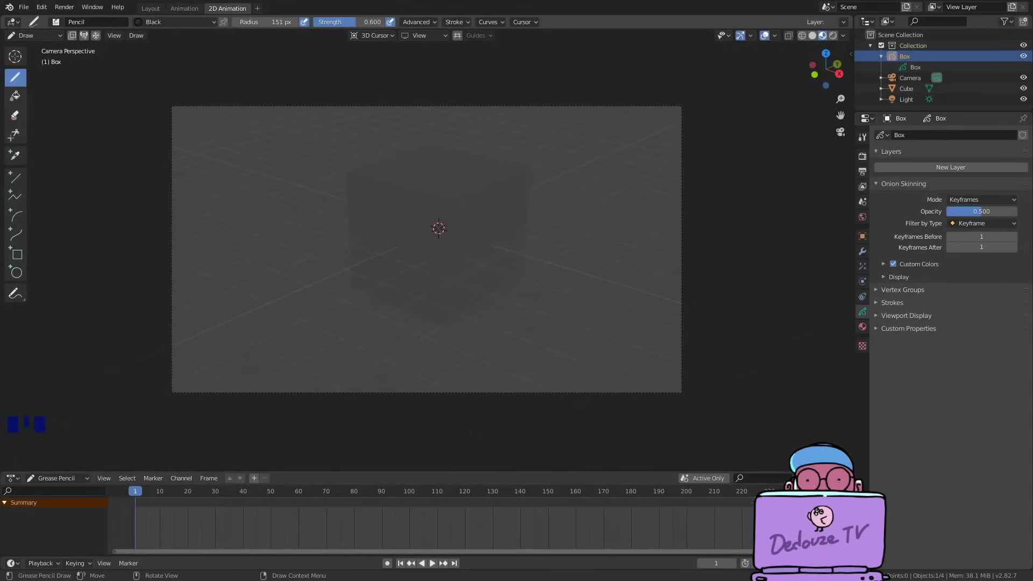
Set the render output's vertical resolution to 1920 px for a square camera frame.
{"action": "left_click", "coordinate": [863, 172]}
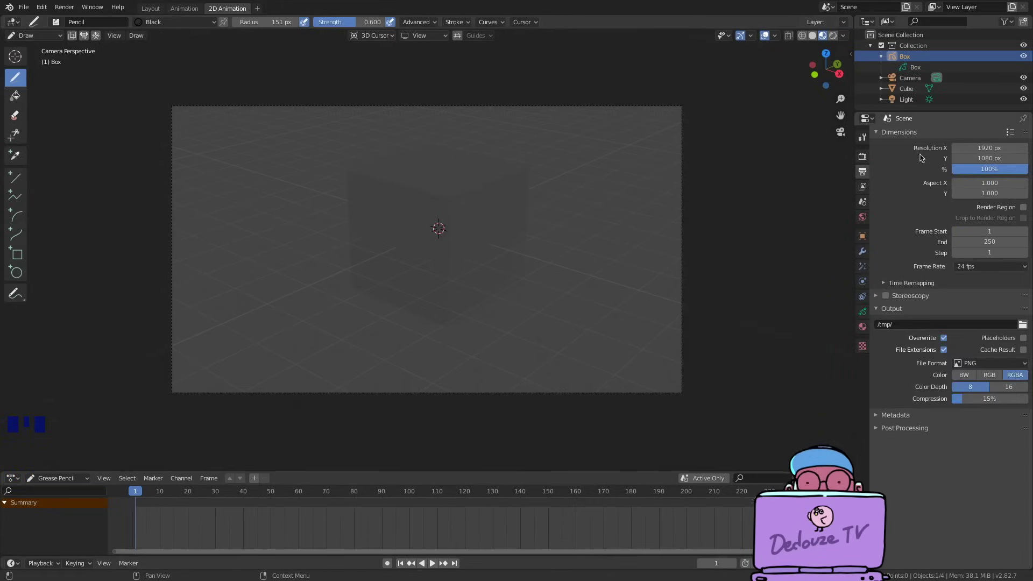
{"action": "left_click", "coordinate": [985, 158]}
{"action": "type", "text": "1920"}
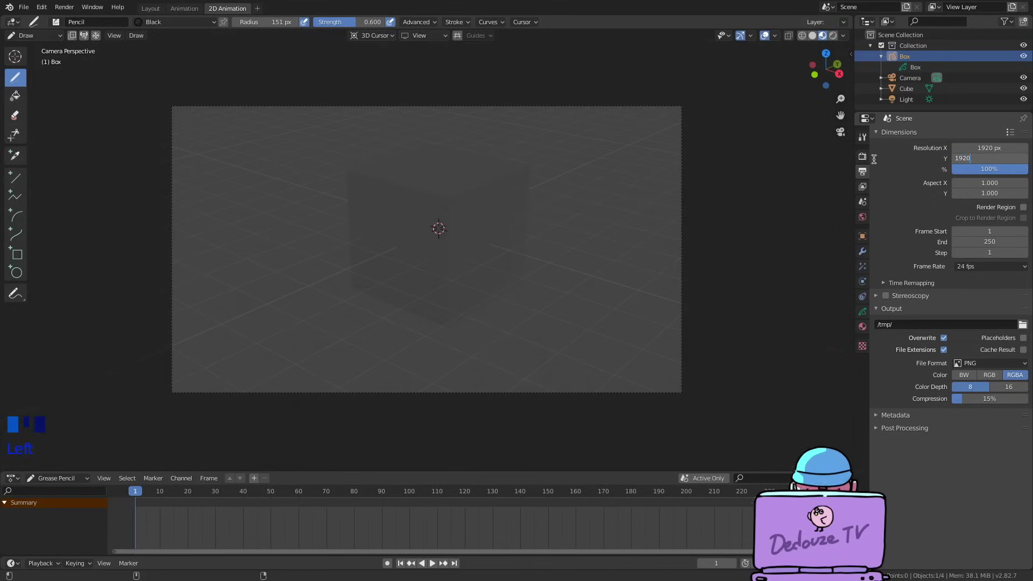
{"action": "key", "text": "Return"}
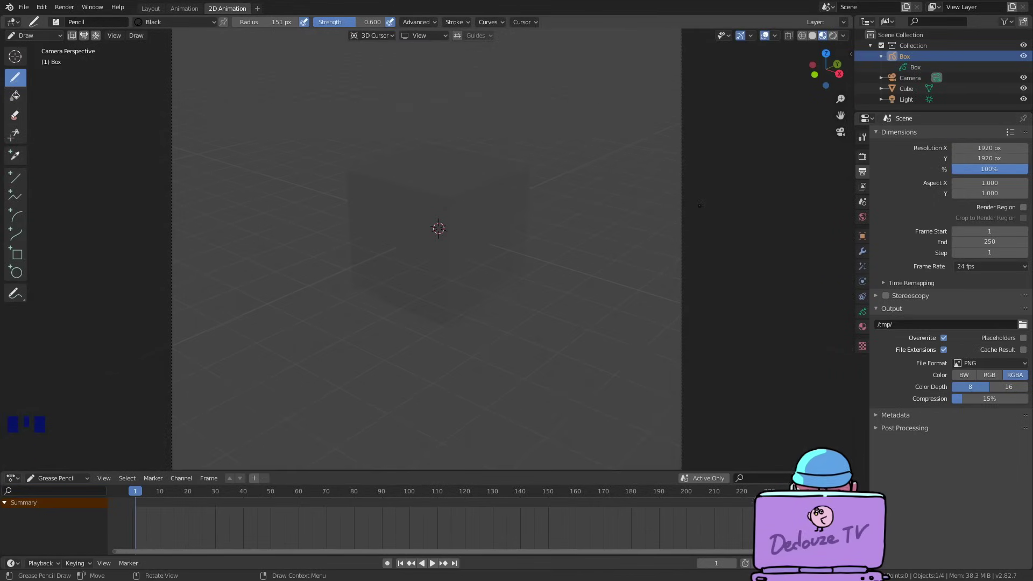
Set the world background color to a light yellow, hex FFE889.
{"action": "left_click", "coordinate": [862, 217]}
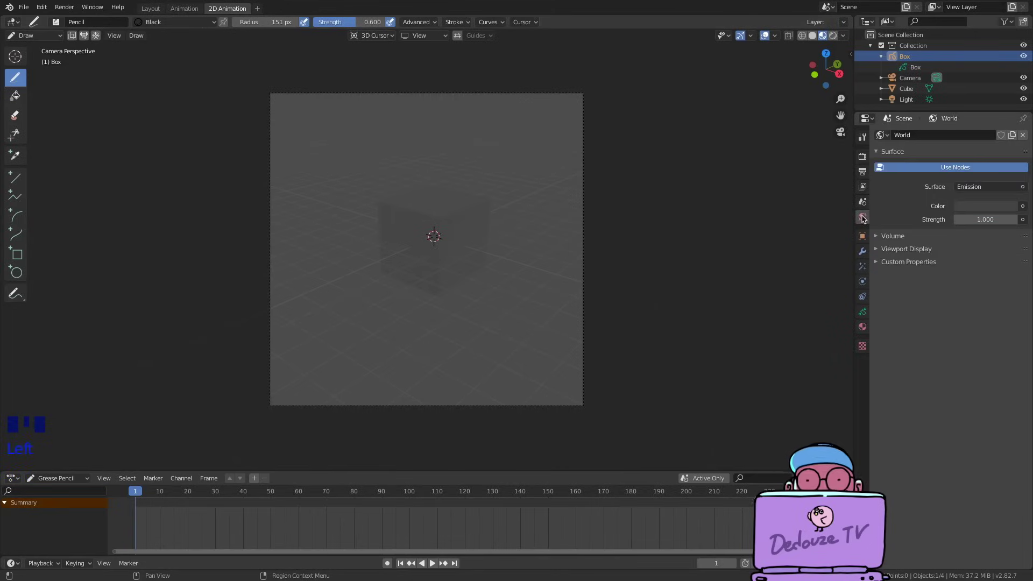
{"action": "left_click", "coordinate": [968, 212]}
{"action": "left_click", "coordinate": [948, 104]}
{"action": "left_click", "coordinate": [1008, 63]}
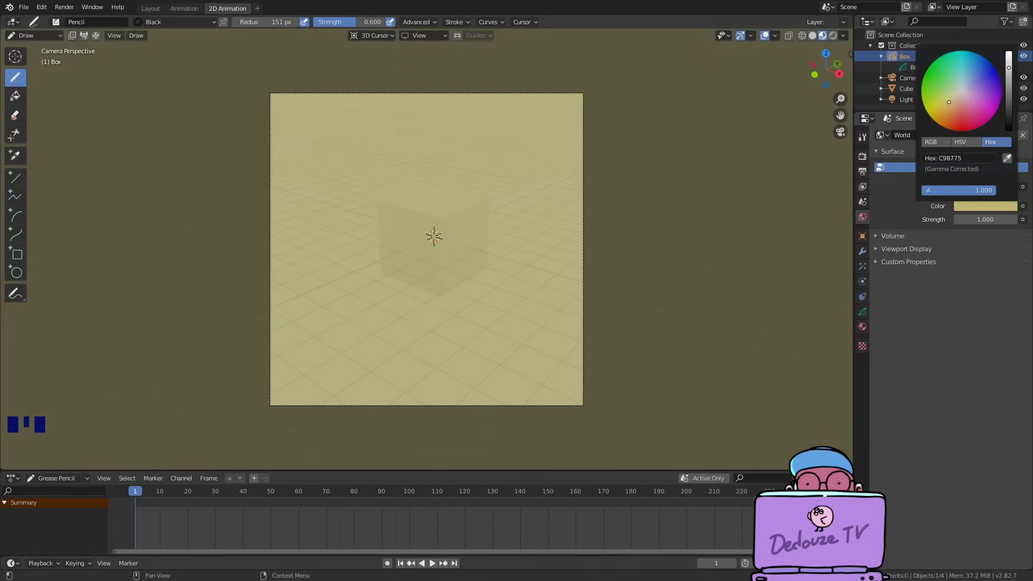
{"action": "left_click_drag", "start_coordinate": [1008, 63], "coordinate": [1009, 51]}
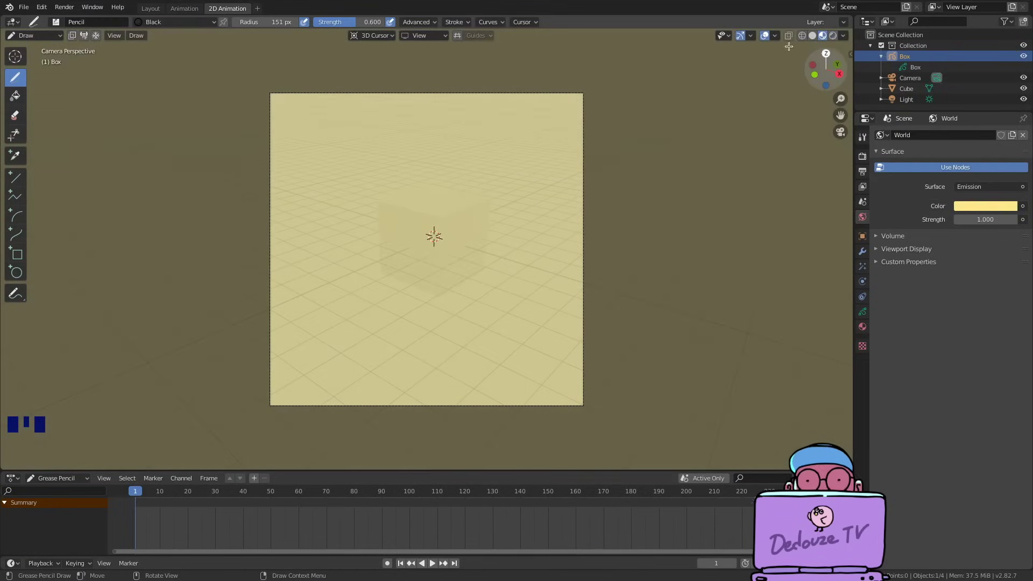
Compare the solid, wireframe and material preview viewport shading modes, ending on rendered shading.
{"action": "left_click", "coordinate": [812, 36]}
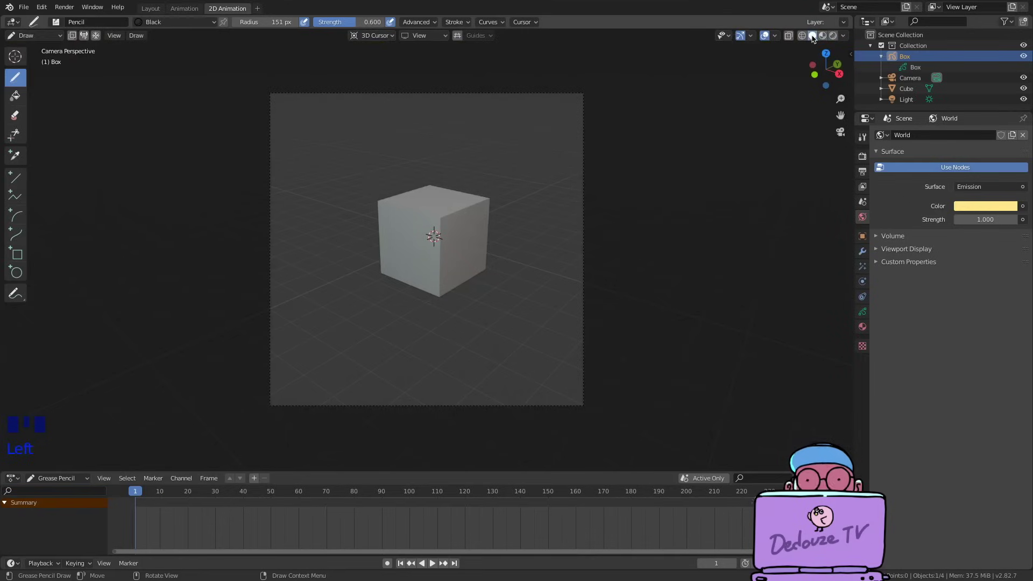
{"action": "left_click", "coordinate": [801, 36]}
{"action": "left_click", "coordinate": [812, 35]}
{"action": "left_click", "coordinate": [812, 35]}
{"action": "left_click", "coordinate": [801, 36]}
{"action": "left_click", "coordinate": [812, 35]}
{"action": "left_click", "coordinate": [802, 36]}
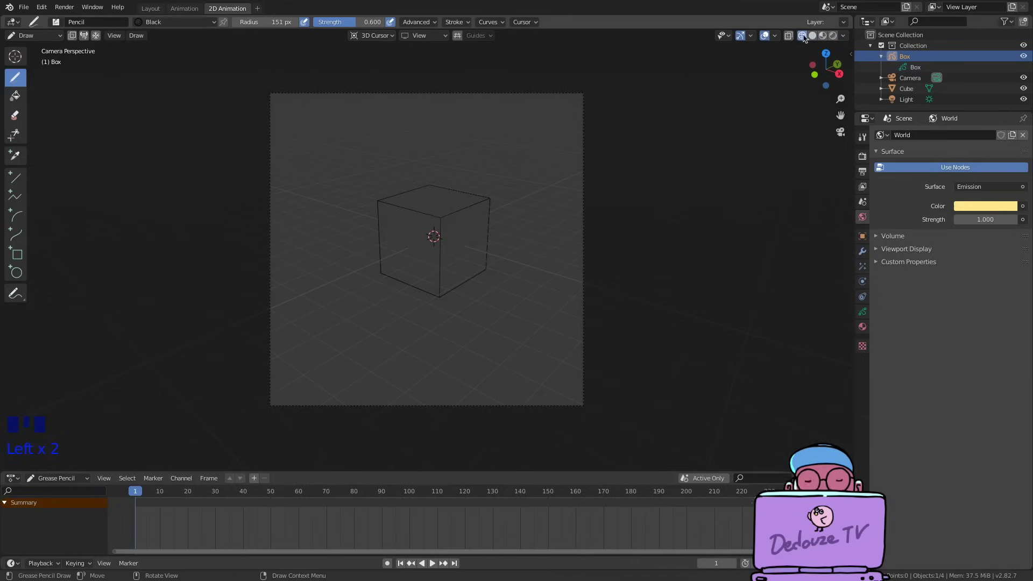
{"action": "left_click", "coordinate": [812, 35]}
{"action": "left_click", "coordinate": [822, 36]}
{"action": "left_click", "coordinate": [833, 35]}
{"action": "left_click", "coordinate": [833, 35]}
{"action": "left_click", "coordinate": [833, 35]}
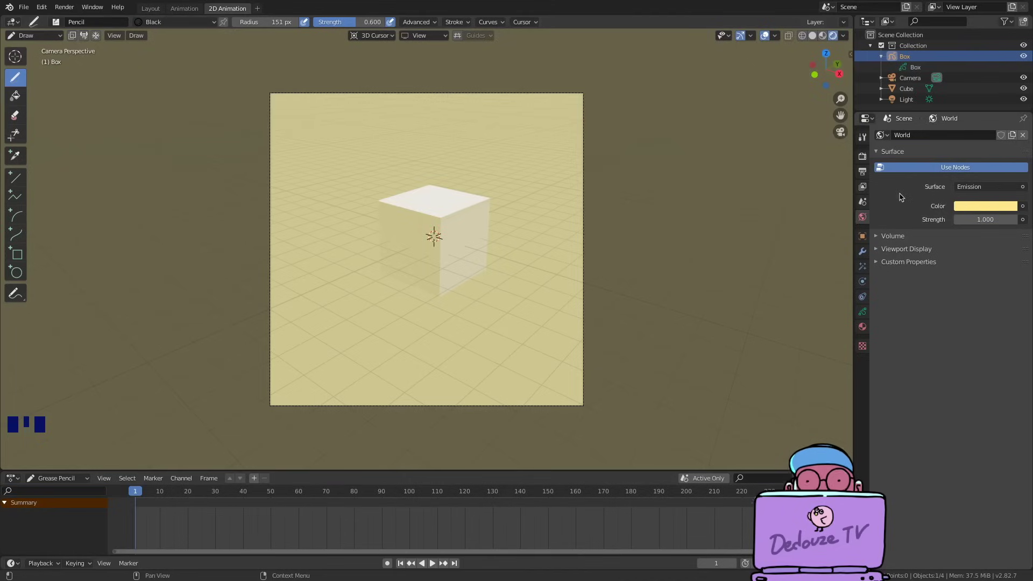
Set the render color management's view transform to Standard.
{"action": "left_click", "coordinate": [862, 156]}
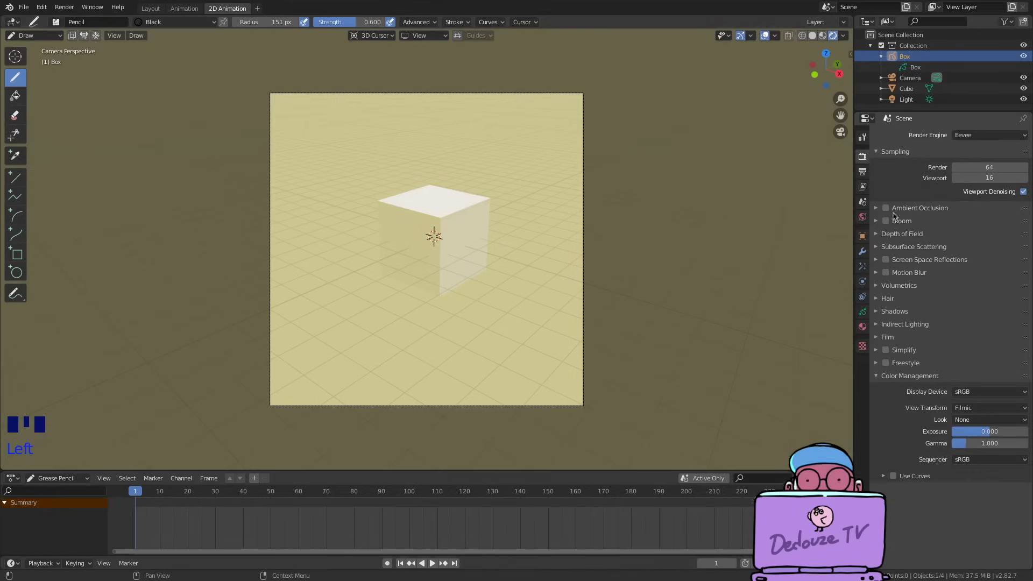
{"action": "left_click", "coordinate": [978, 410]}
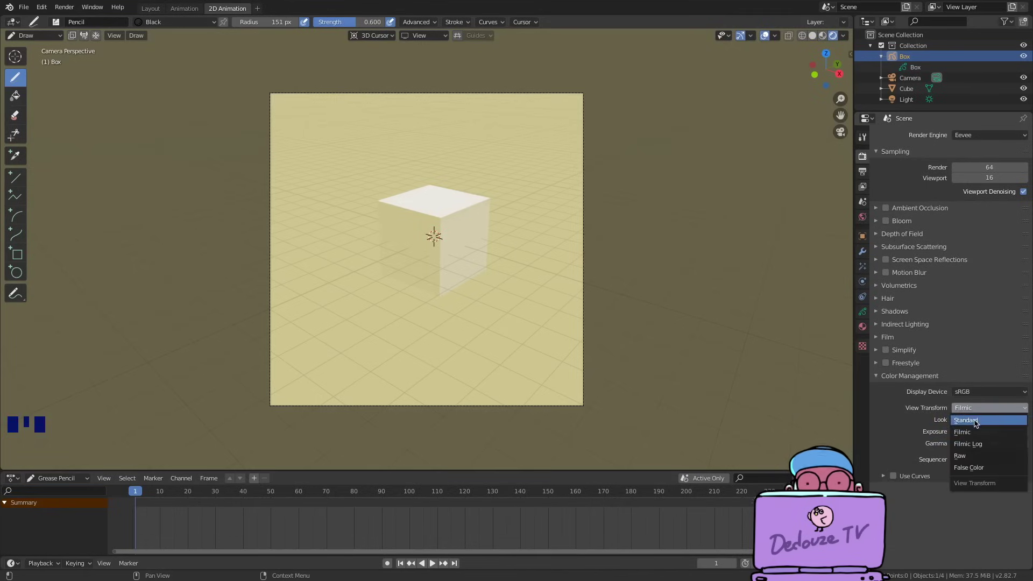
{"action": "left_click", "coordinate": [975, 420]}
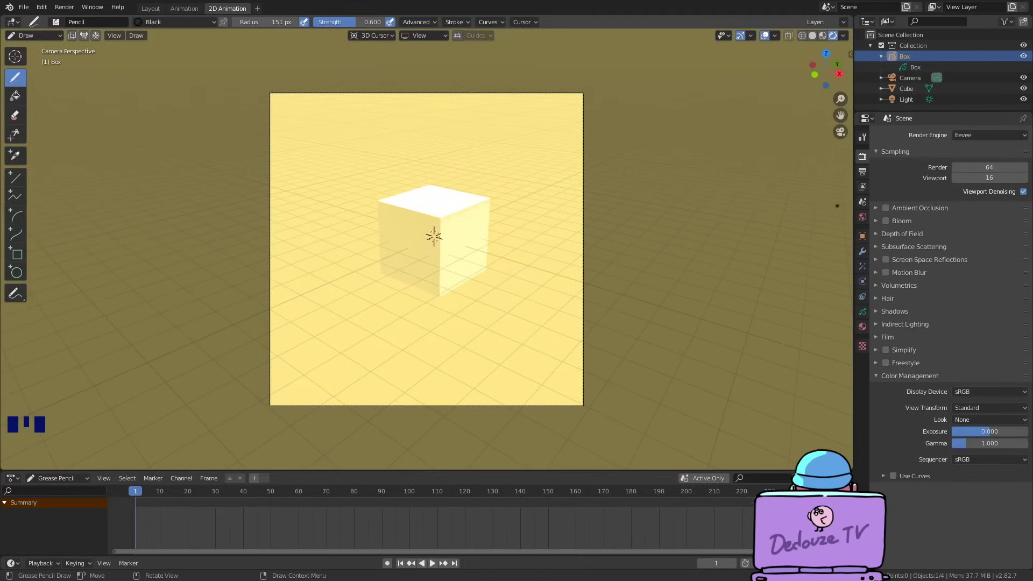
Lighten the world background color to a paler yellow.
{"action": "left_click", "coordinate": [862, 217]}
{"action": "left_click", "coordinate": [980, 207]}
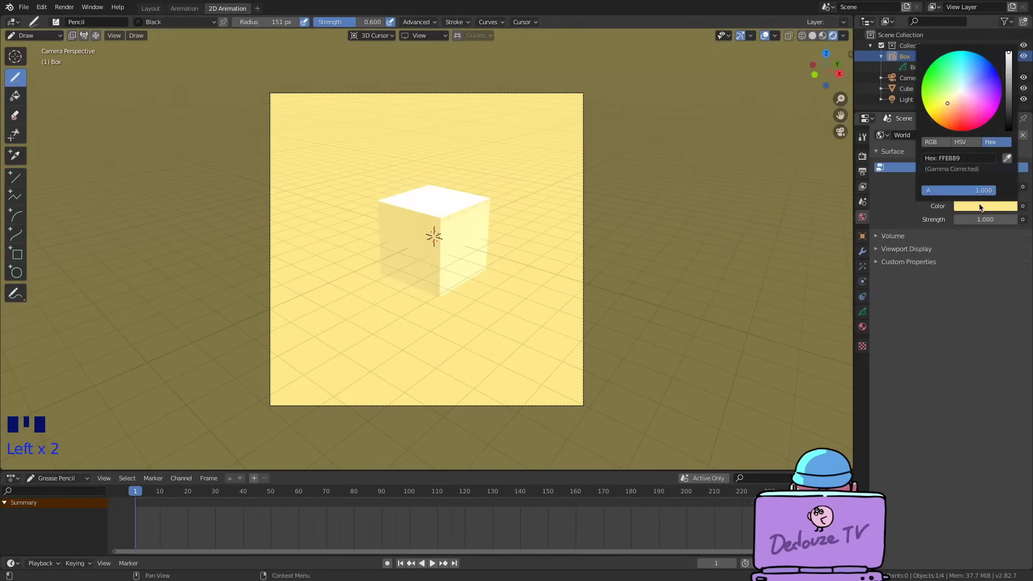
{"action": "mouse_move", "coordinate": [948, 102]}
{"action": "left_mouse_down"}
{"action": "mouse_move", "coordinate": [954, 121]}
{"action": "mouse_move", "coordinate": [987, 88]}
{"action": "mouse_move", "coordinate": [940, 75]}
{"action": "mouse_move", "coordinate": [965, 93]}
{"action": "mouse_move", "coordinate": [984, 69]}
{"action": "mouse_move", "coordinate": [951, 79]}
{"action": "mouse_move", "coordinate": [953, 95]}
{"action": "left_mouse_up"}
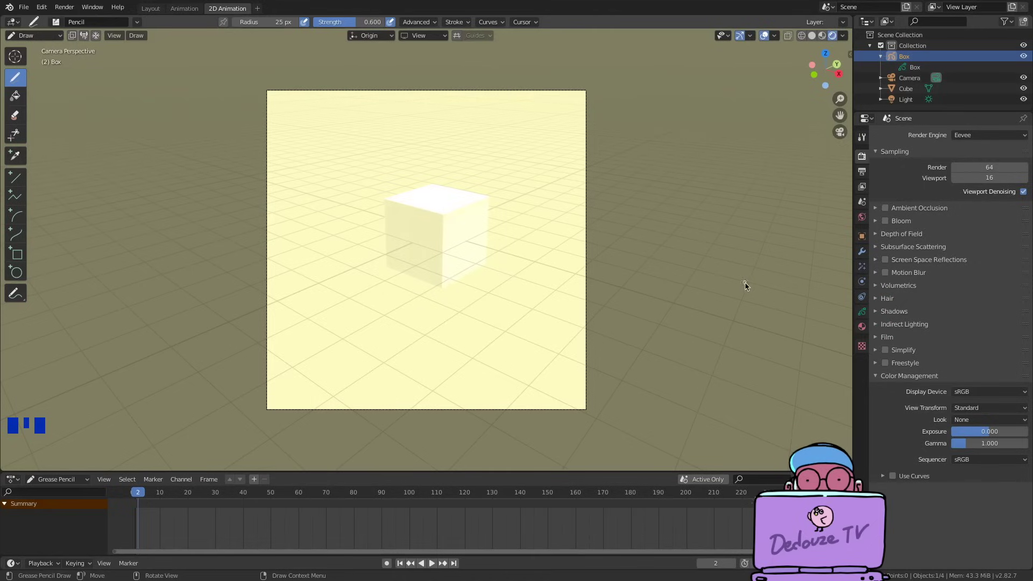
Add a new layer to the Box Grease Pencil object and name it lines.
{"action": "left_click", "coordinate": [863, 314]}
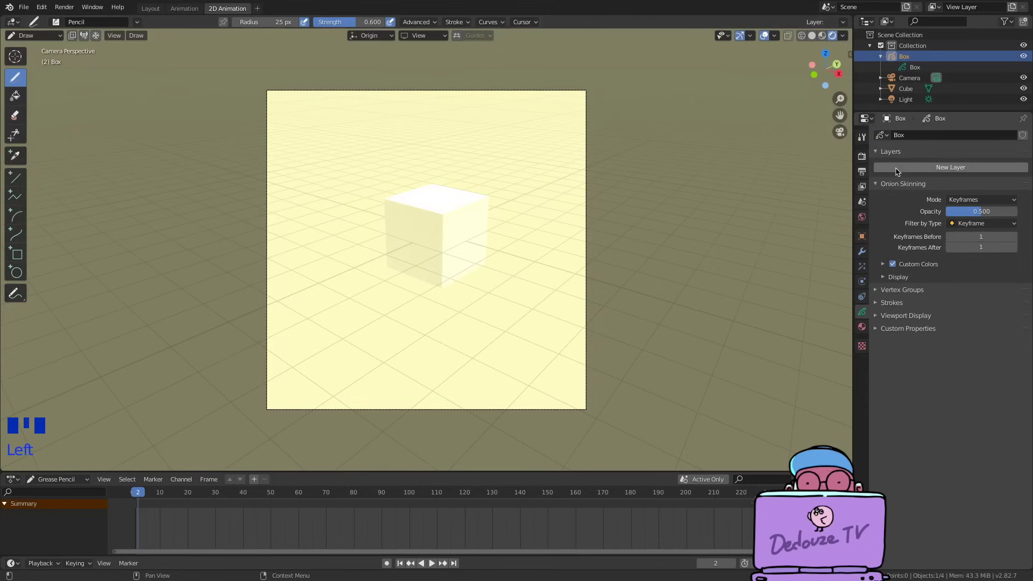
{"action": "left_click", "coordinate": [896, 168]}
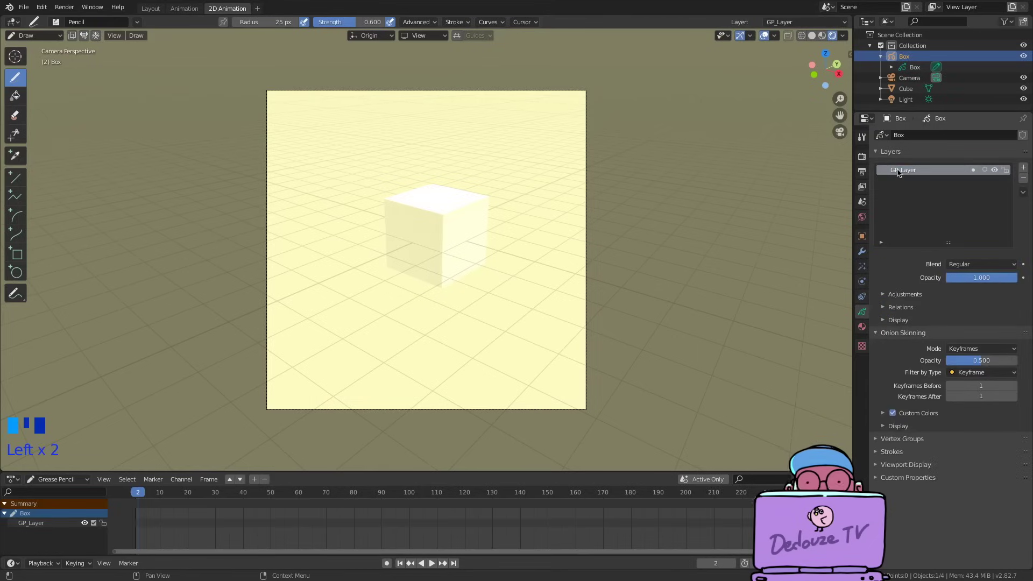
{"action": "left_click", "coordinate": [895, 169]}
{"action": "double_click", "coordinate": [894, 168]}
{"action": "type", "text": "lines"}
{"action": "key", "text": "Return"}
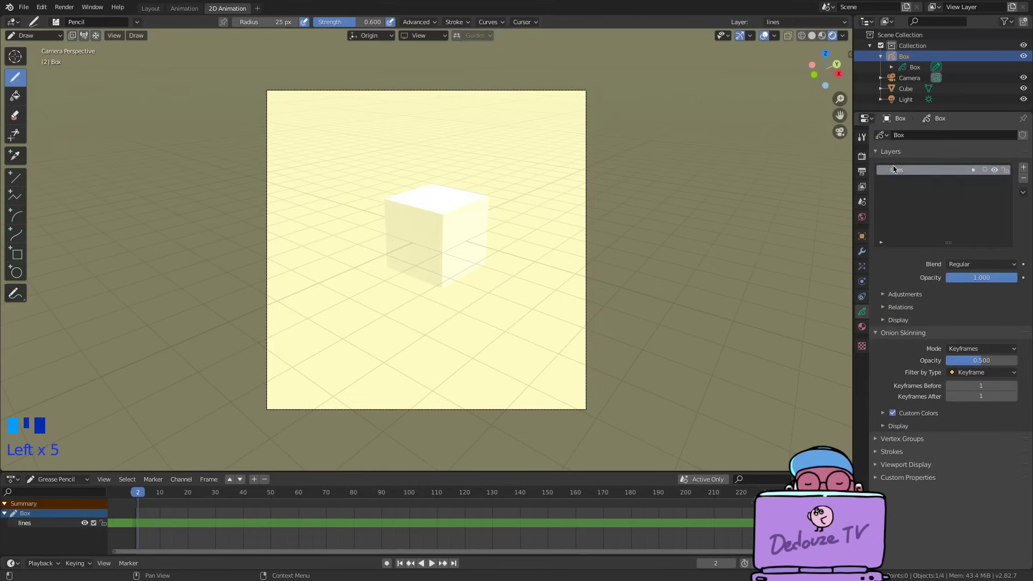
Create a new material for the Box object and name it lineart.
{"action": "left_click", "coordinate": [861, 328]}
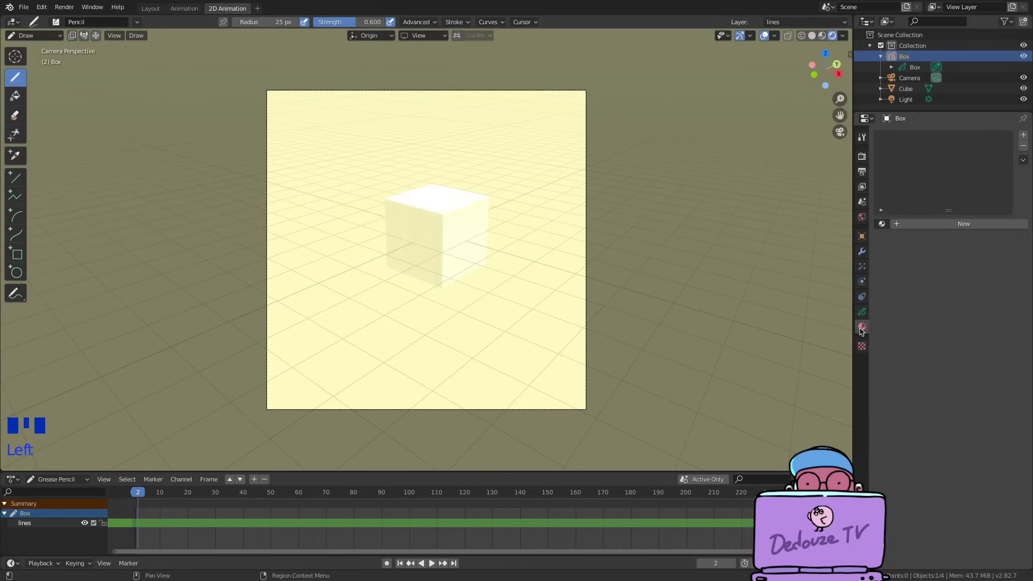
{"action": "left_click", "coordinate": [912, 226]}
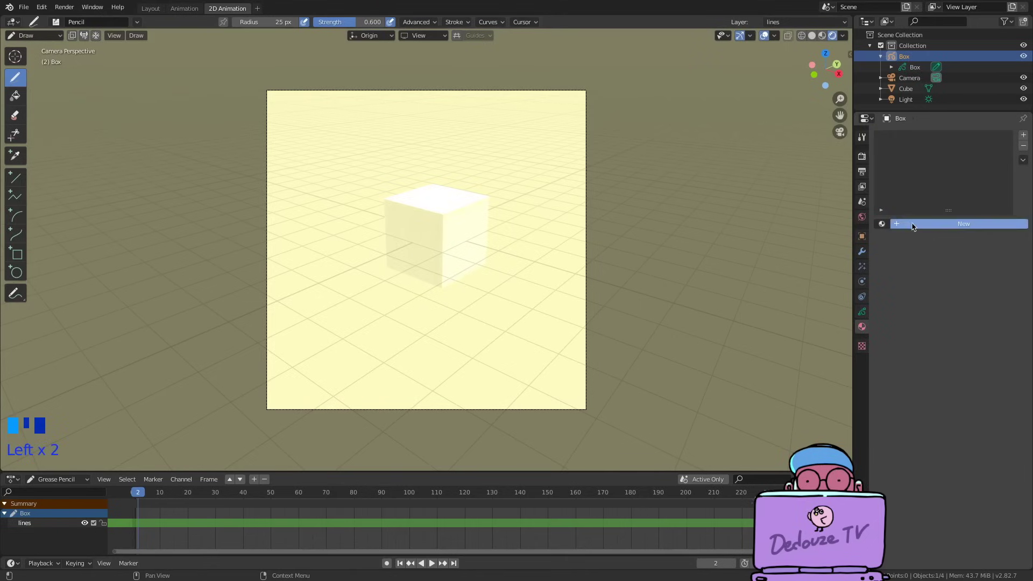
{"action": "left_click", "coordinate": [896, 141]}
{"action": "triple_click", "coordinate": [895, 141]}
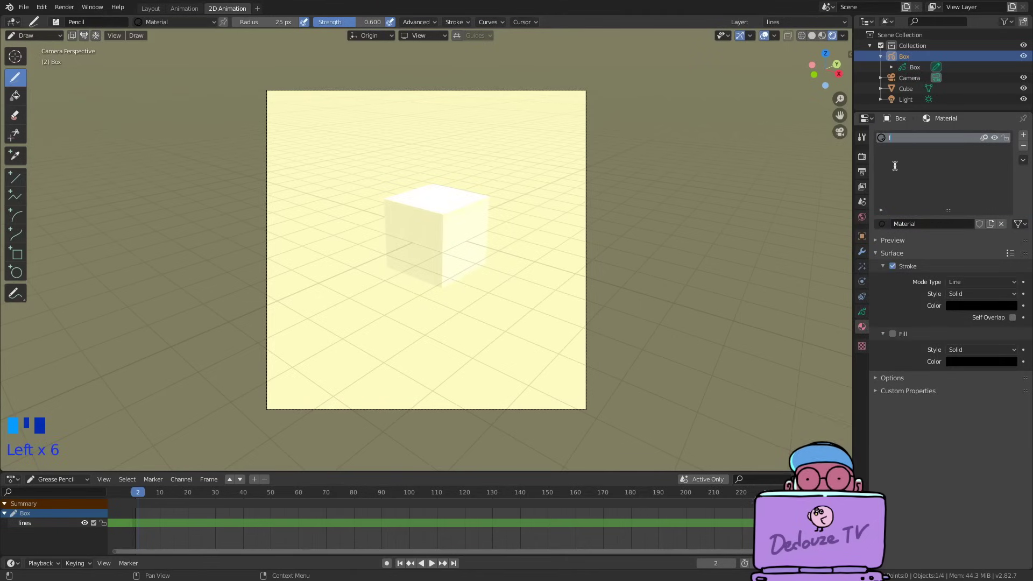
{"action": "type", "text": "lineart"}
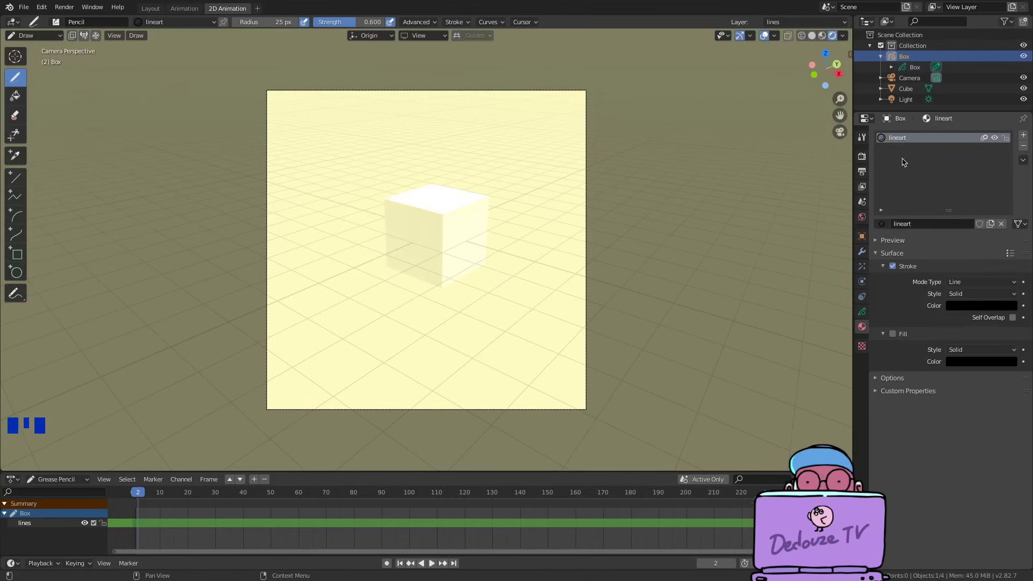
{"action": "left_click", "coordinate": [901, 161]}
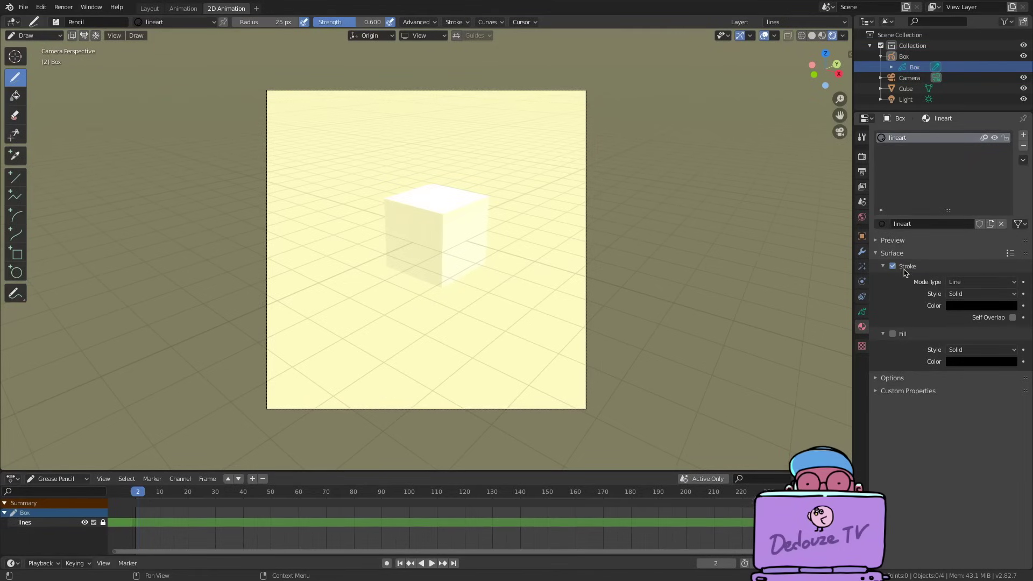
Set the lineart material's stroke to a very dark color and return to the Box layer settings.
{"action": "left_click", "coordinate": [961, 307]}
{"action": "mouse_move", "coordinate": [1009, 186]}
{"action": "left_mouse_down"}
{"action": "mouse_move", "coordinate": [1009, 162]}
{"action": "mouse_move", "coordinate": [1009, 230]}
{"action": "left_mouse_up"}
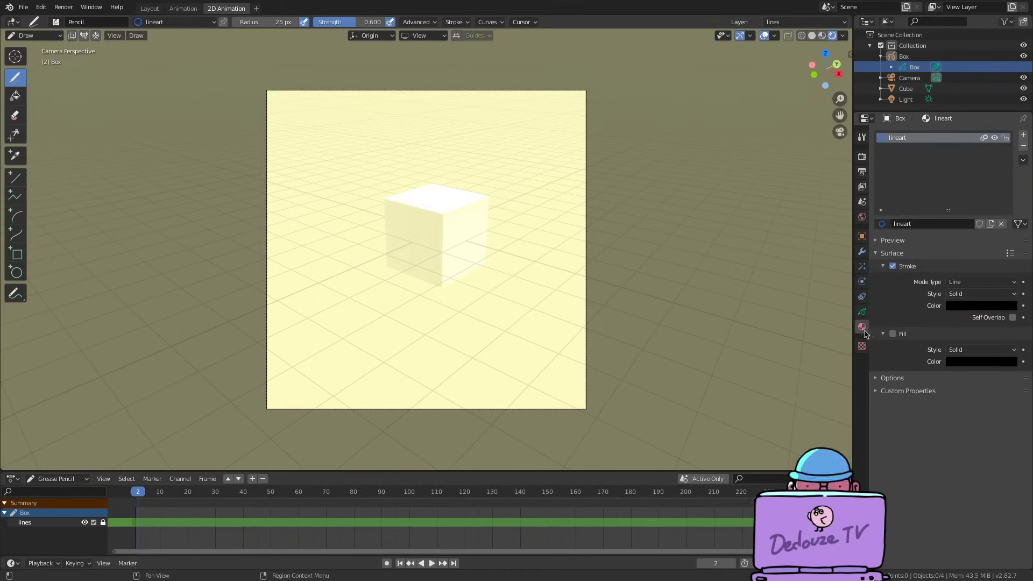
{"action": "left_click", "coordinate": [861, 312]}
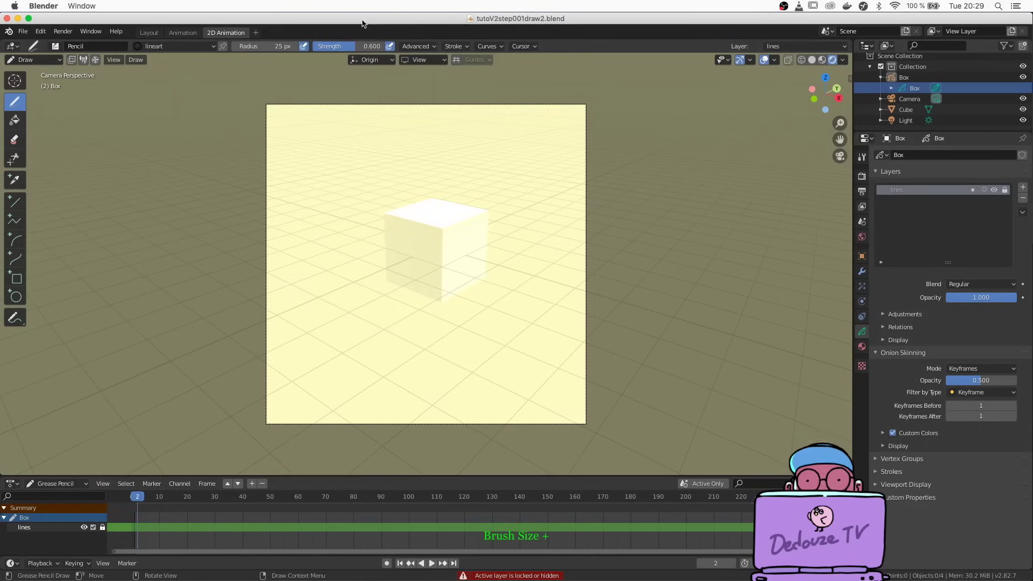
Hide the viewport overlays outside the camera view and draw a long wavy test stroke across the cube.
{"action": "middle_click_drag", "start_coordinate": [451, 308], "coordinate": [418, 276], "text": "alt"}
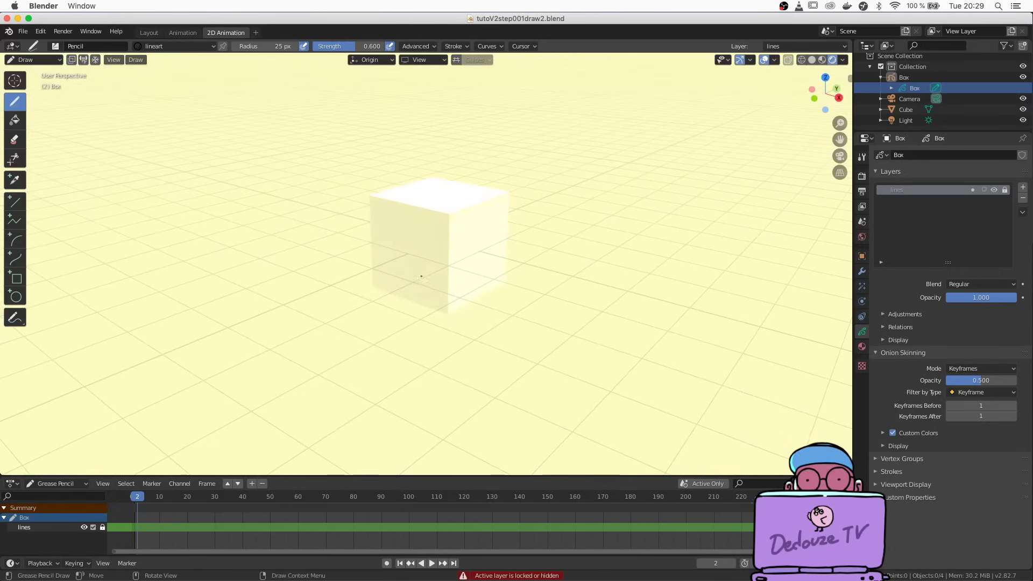
{"action": "left_click", "coordinate": [764, 60]}
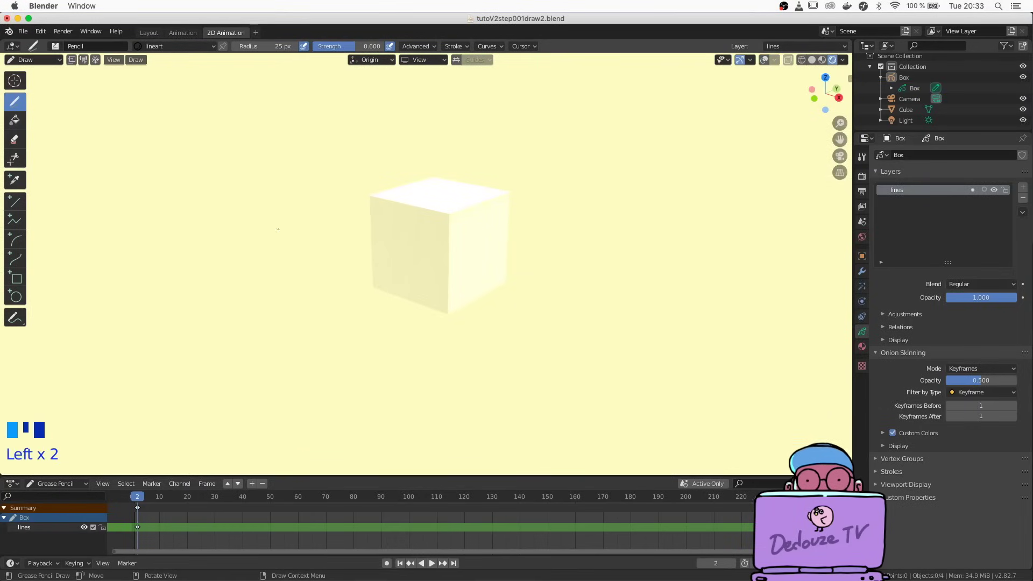
{"action": "mouse_move", "coordinate": [276, 231]}
{"action": "left_mouse_down"}
{"action": "mouse_move", "coordinate": [368, 205]}
{"action": "mouse_move", "coordinate": [566, 245]}
{"action": "mouse_move", "coordinate": [693, 255]}
{"action": "mouse_move", "coordinate": [774, 205]}
{"action": "left_mouse_up"}
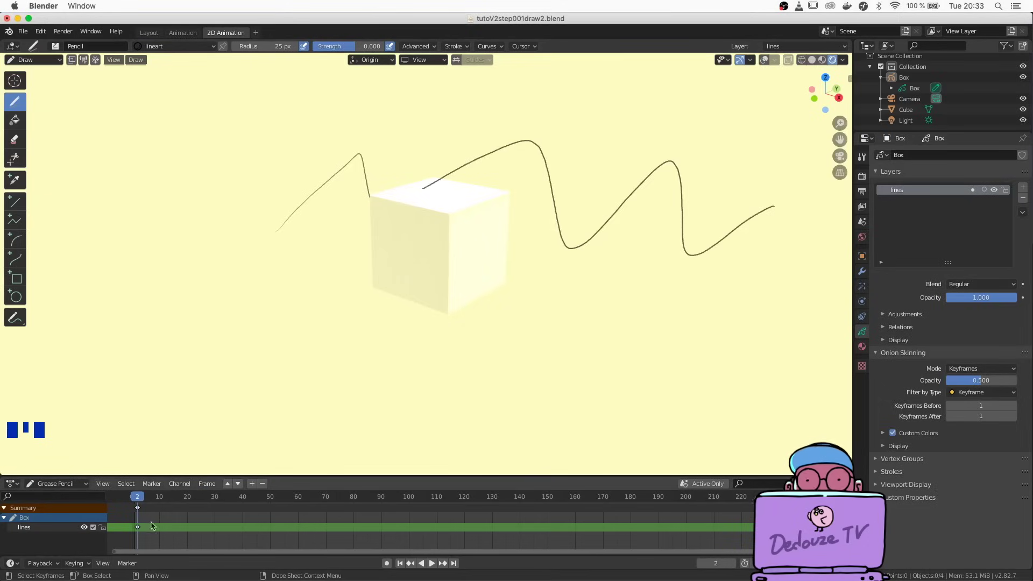
Scrub and play the timeline, stop at frame 117 and draw a small test figure above the cube.
{"action": "left_click_drag", "start_coordinate": [139, 499], "coordinate": [243, 494]}
{"action": "key", "text": "space"}
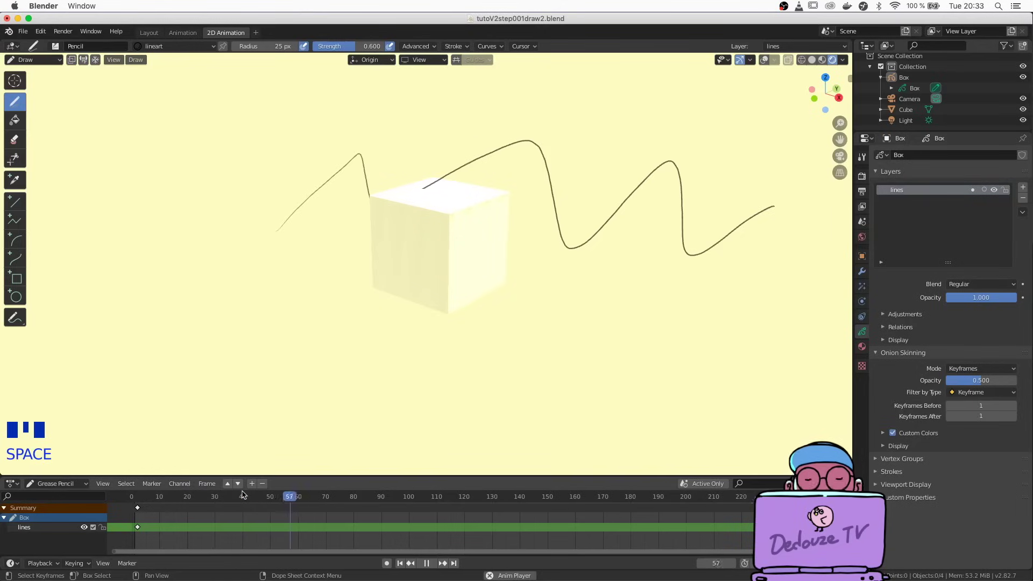
{"action": "key", "text": "space"}
{"action": "key", "text": "space"}
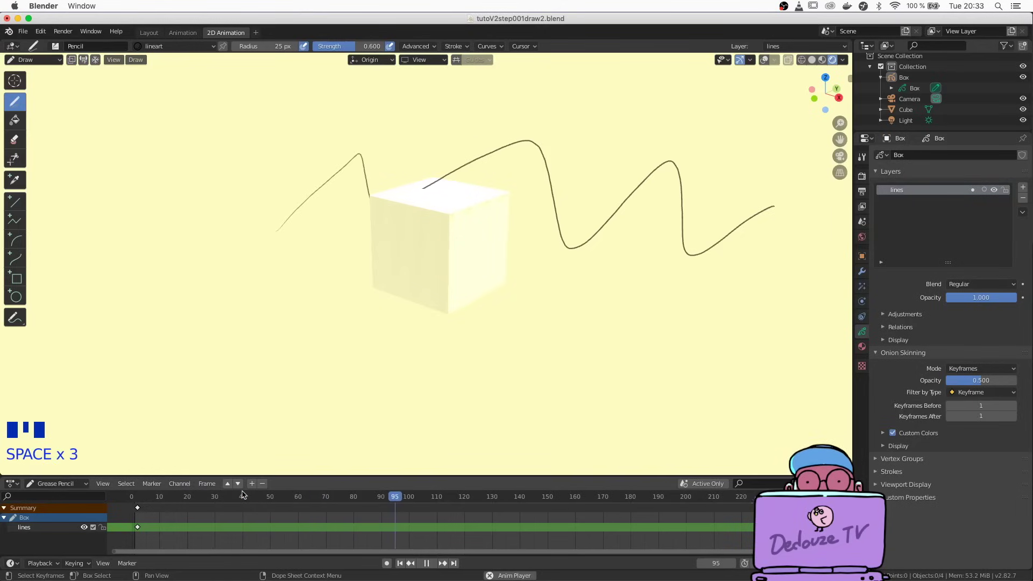
{"action": "key", "text": "space"}
{"action": "mouse_move", "coordinate": [490, 149]}
{"action": "left_mouse_down"}
{"action": "mouse_move", "coordinate": [482, 128]}
{"action": "mouse_move", "coordinate": [461, 139]}
{"action": "left_mouse_up"}
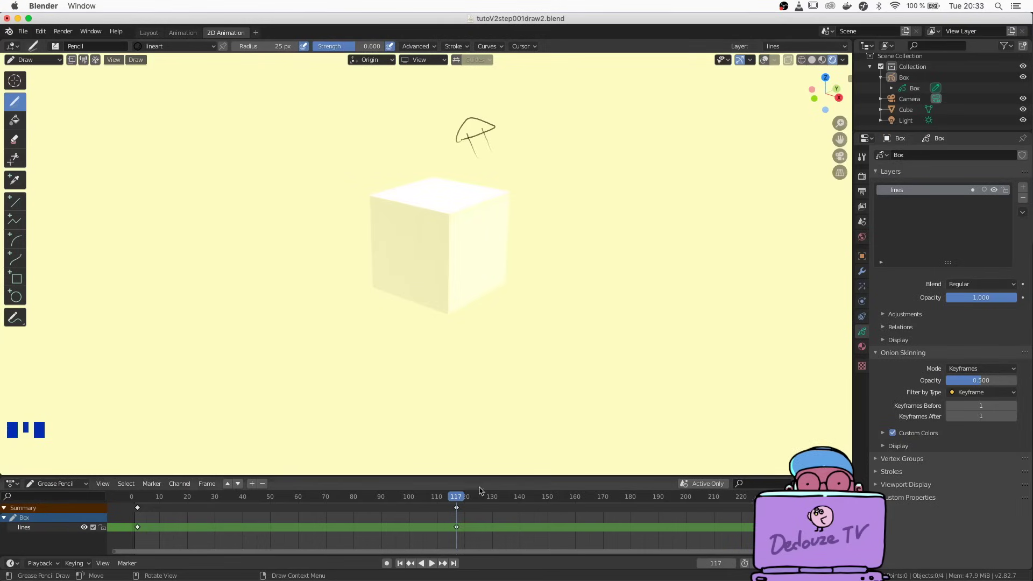
Go back to frame 2 and delete the keyframe at frame 117.
{"action": "mouse_move", "coordinate": [461, 495]}
{"action": "left_mouse_down"}
{"action": "mouse_move", "coordinate": [418, 495]}
{"action": "mouse_move", "coordinate": [502, 493]}
{"action": "mouse_move", "coordinate": [410, 496]}
{"action": "mouse_move", "coordinate": [493, 496]}
{"action": "mouse_move", "coordinate": [427, 499]}
{"action": "mouse_move", "coordinate": [486, 497]}
{"action": "mouse_move", "coordinate": [444, 497]}
{"action": "mouse_move", "coordinate": [462, 511]}
{"action": "mouse_move", "coordinate": [166, 517]}
{"action": "mouse_move", "coordinate": [138, 500]}
{"action": "left_mouse_up"}
{"action": "left_click", "coordinate": [510, 543]}
{"action": "left_click_drag", "start_coordinate": [510, 543], "coordinate": [403, 501]}
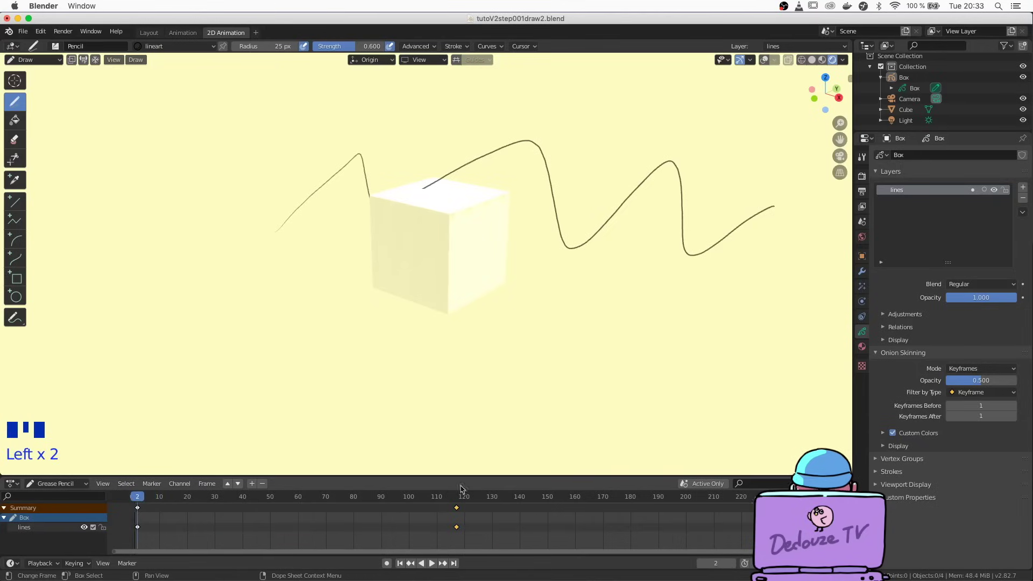
{"action": "key", "text": "x"}
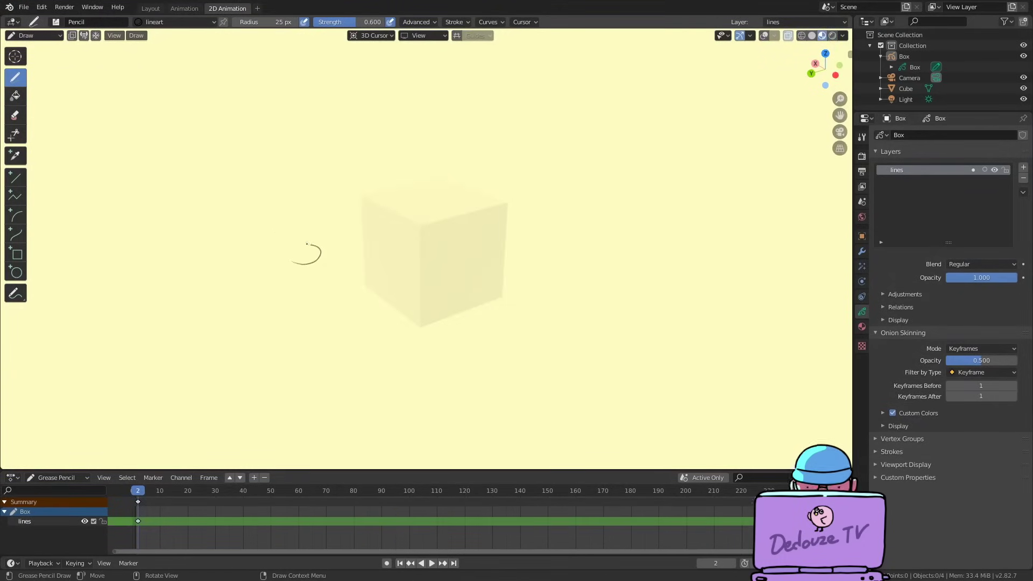
Draw a small bean-shaped face beside the cube, and scribble below it with the brush radius set to 90 px.
{"action": "left_click_drag", "start_coordinate": [306, 243], "coordinate": [292, 260]}
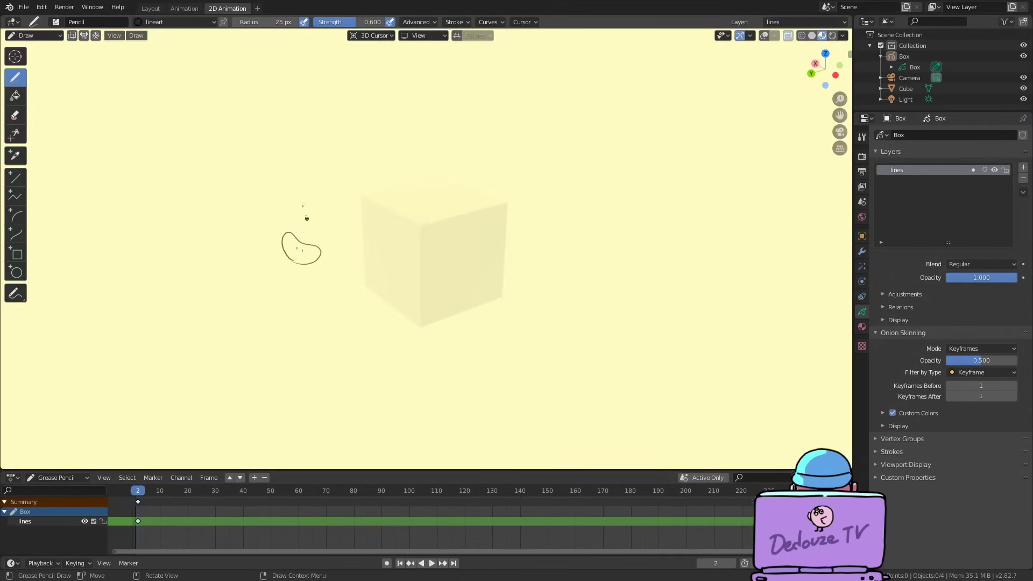
{"action": "left_click_drag", "start_coordinate": [278, 22], "coordinate": [298, 30]}
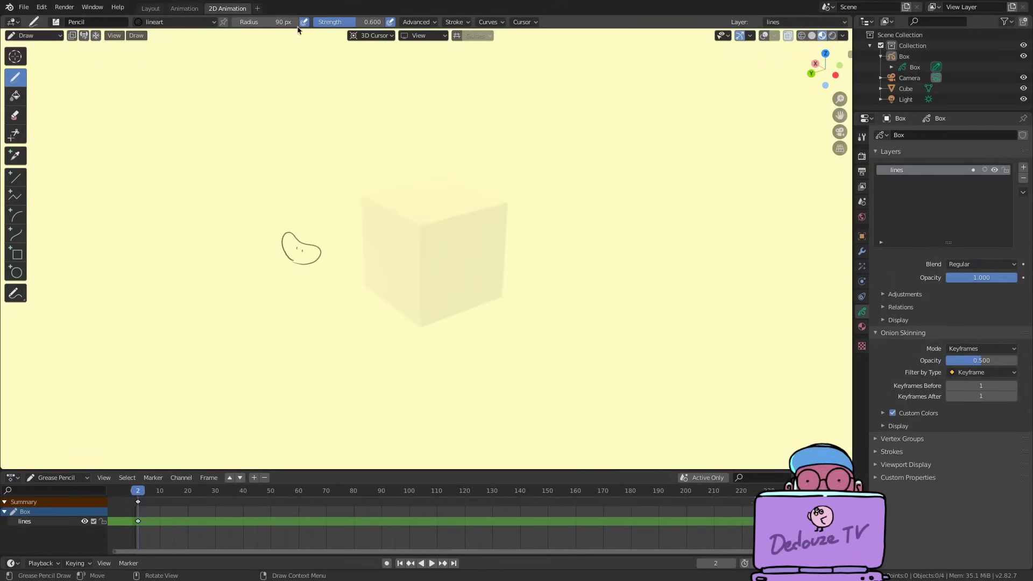
{"action": "left_click_drag", "start_coordinate": [311, 268], "coordinate": [283, 273]}
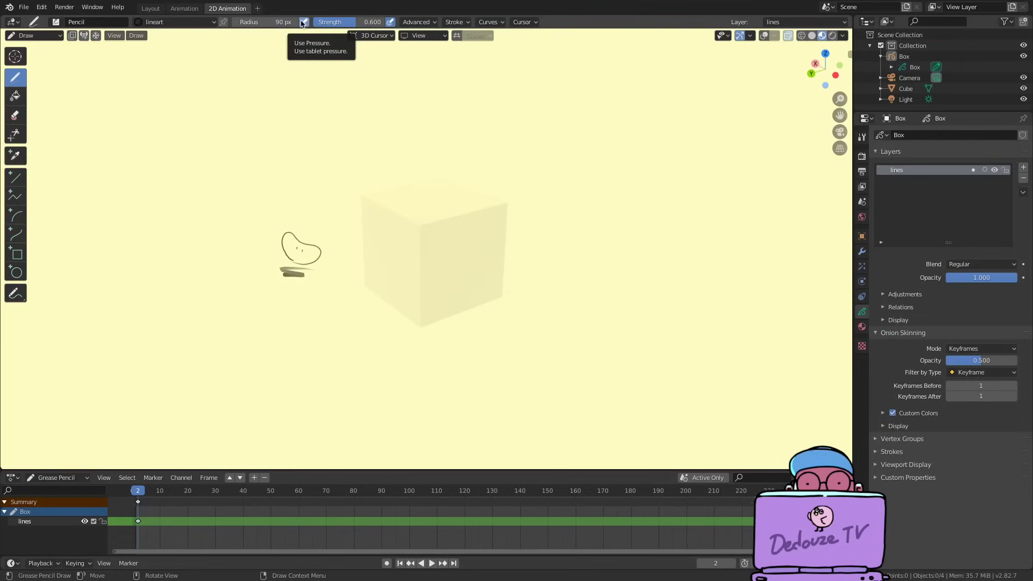
Set the pencil brush's strength to 0.607, input samples to 1, active smooth to 0.310 and radius to 25 px.
{"action": "left_click_drag", "start_coordinate": [354, 24], "coordinate": [358, 31]}
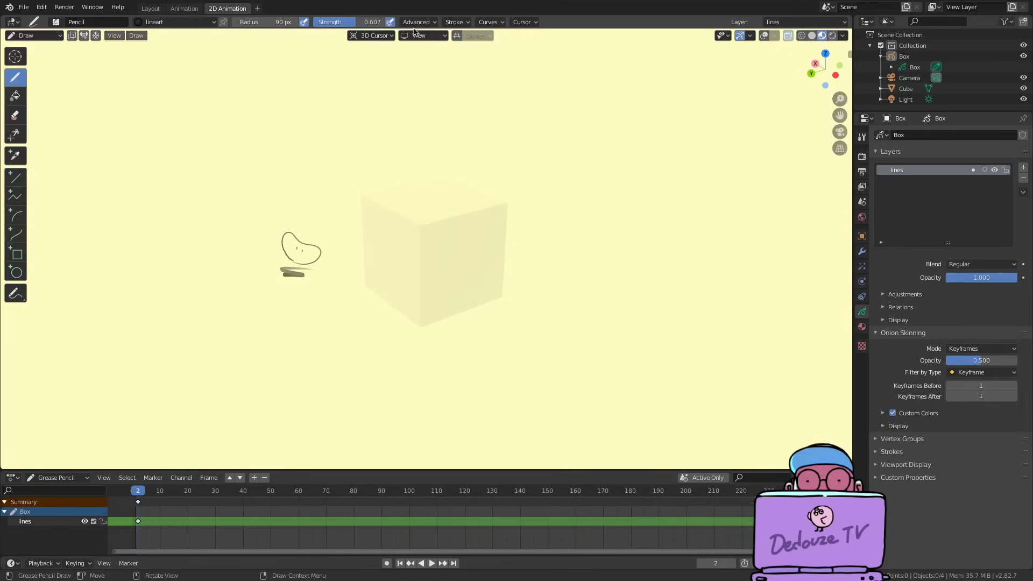
{"action": "left_click", "coordinate": [414, 21]}
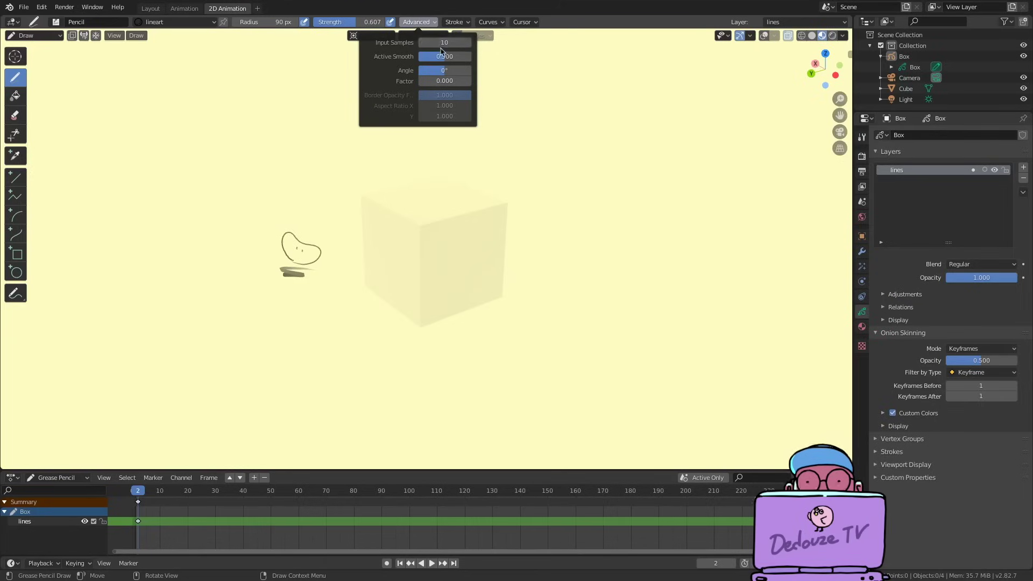
{"action": "left_click_drag", "start_coordinate": [445, 43], "coordinate": [373, 50]}
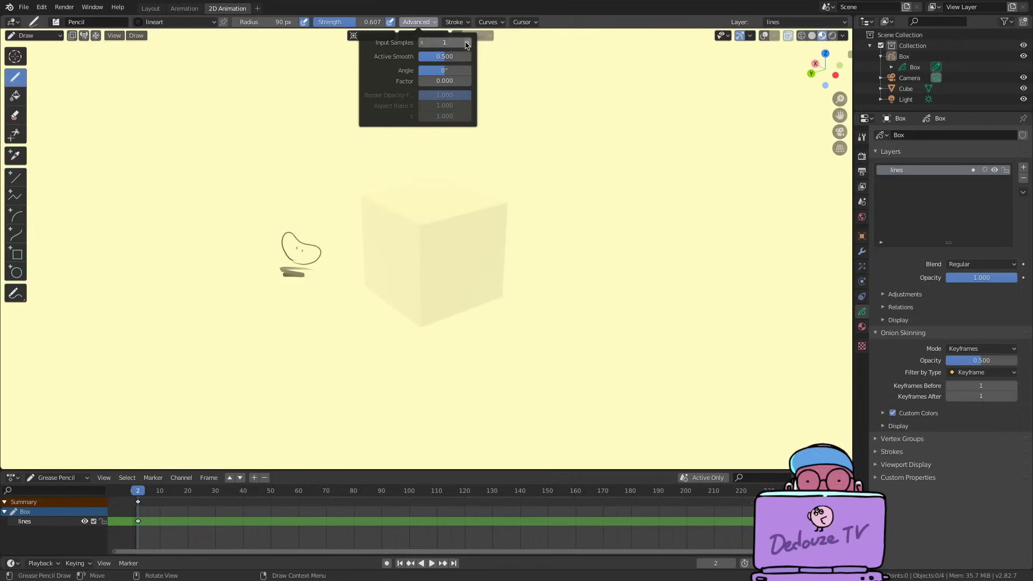
{"action": "left_click_drag", "start_coordinate": [449, 56], "coordinate": [427, 62]}
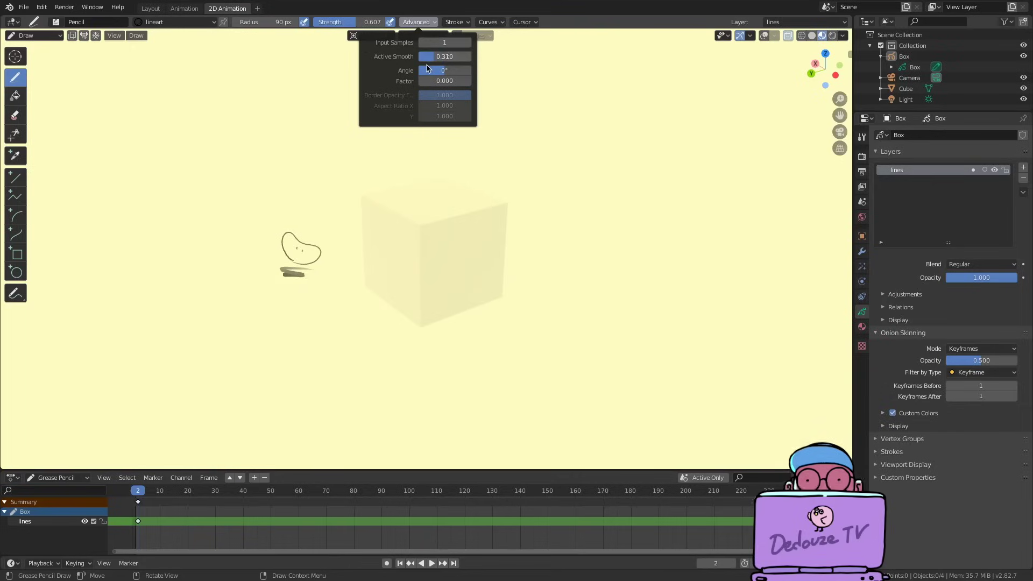
{"action": "left_click_drag", "start_coordinate": [255, 22], "coordinate": [228, 24]}
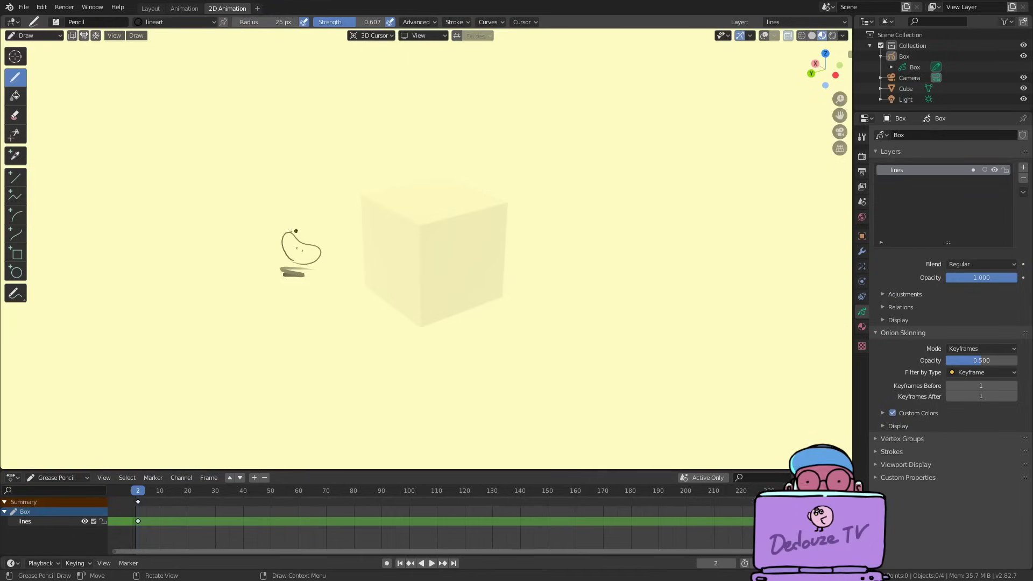
Orbit around the cube and draw a small apple-like shape on the side opposite the bean-shaped face.
{"action": "mouse_move", "coordinate": [314, 262]}
{"action": "middle_mouse_down"}
{"action": "mouse_move", "coordinate": [364, 279]}
{"action": "mouse_move", "coordinate": [309, 274]}
{"action": "mouse_move", "coordinate": [540, 270]}
{"action": "middle_mouse_up"}
{"action": "left_click_drag", "start_coordinate": [543, 261], "coordinate": [529, 253]}
{"action": "mouse_move", "coordinate": [314, 332]}
{"action": "left_mouse_down", "text": "alt"}
{"action": "mouse_move", "coordinate": [362, 332]}
{"action": "mouse_move", "coordinate": [346, 318]}
{"action": "mouse_move", "coordinate": [295, 318]}
{"action": "mouse_move", "coordinate": [366, 323]}
{"action": "mouse_move", "coordinate": [316, 369]}
{"action": "mouse_move", "coordinate": [353, 346]}
{"action": "mouse_move", "coordinate": [321, 316]}
{"action": "mouse_move", "coordinate": [378, 321]}
{"action": "mouse_move", "coordinate": [325, 314]}
{"action": "mouse_move", "coordinate": [330, 327]}
{"action": "mouse_move", "coordinate": [324, 318]}
{"action": "left_mouse_up", "text": "alt"}
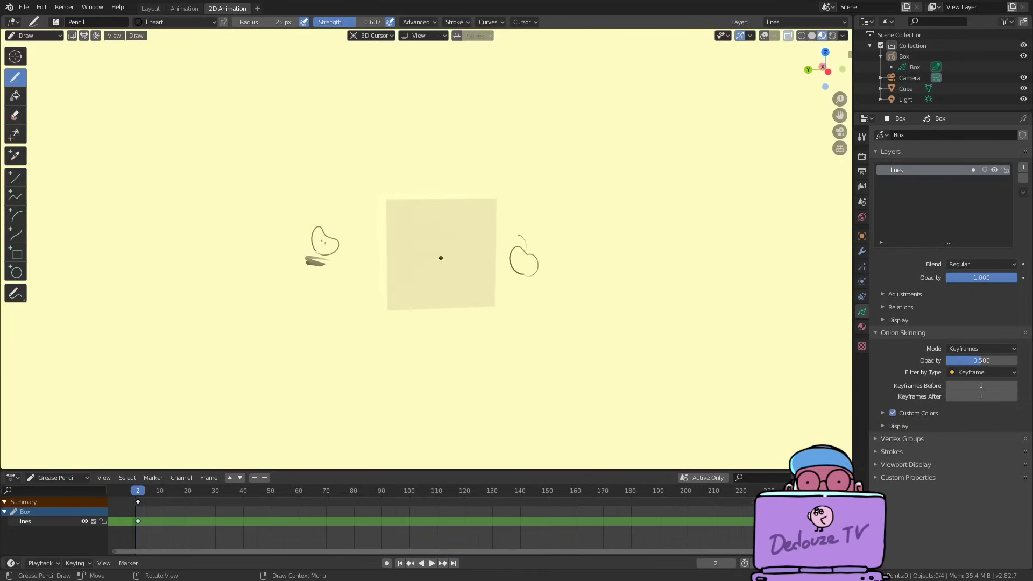
Show the viewport overlays with the Grease Pencil canvas grid on and the floor off, and set stroke placement to Origin.
{"action": "left_click", "coordinate": [764, 36]}
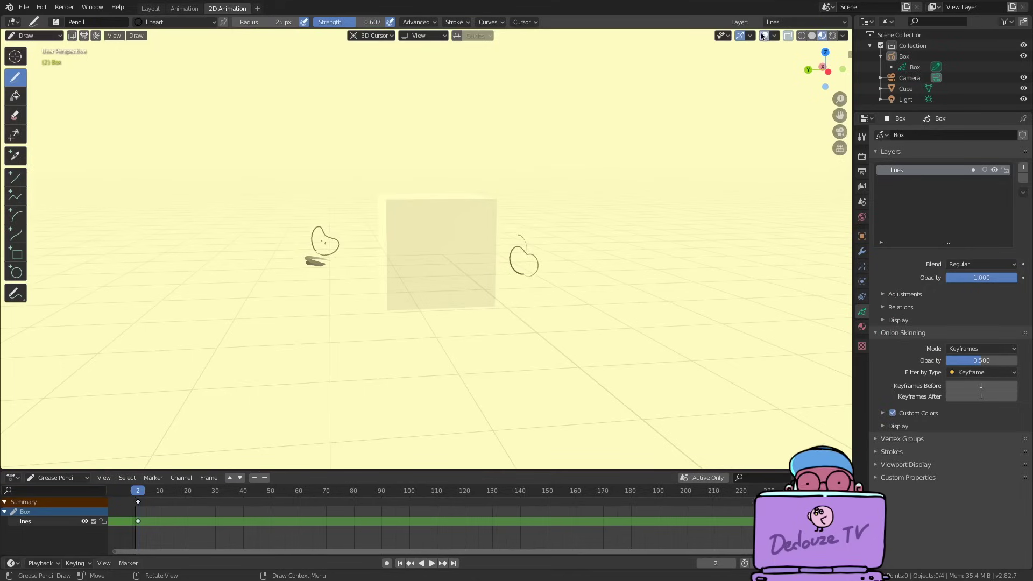
{"action": "left_click", "coordinate": [775, 36]}
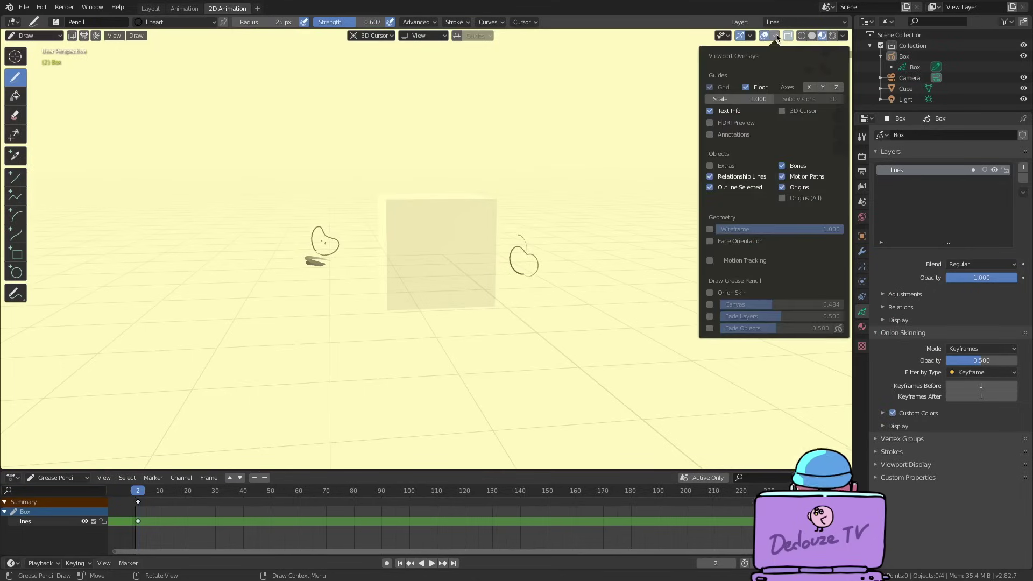
{"action": "left_click", "coordinate": [709, 304]}
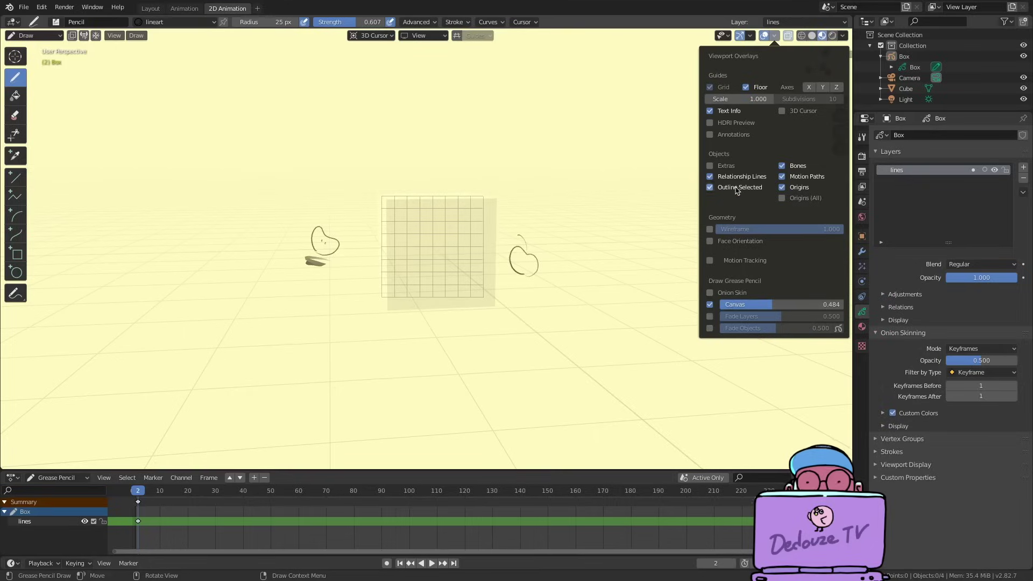
{"action": "left_click", "coordinate": [746, 87]}
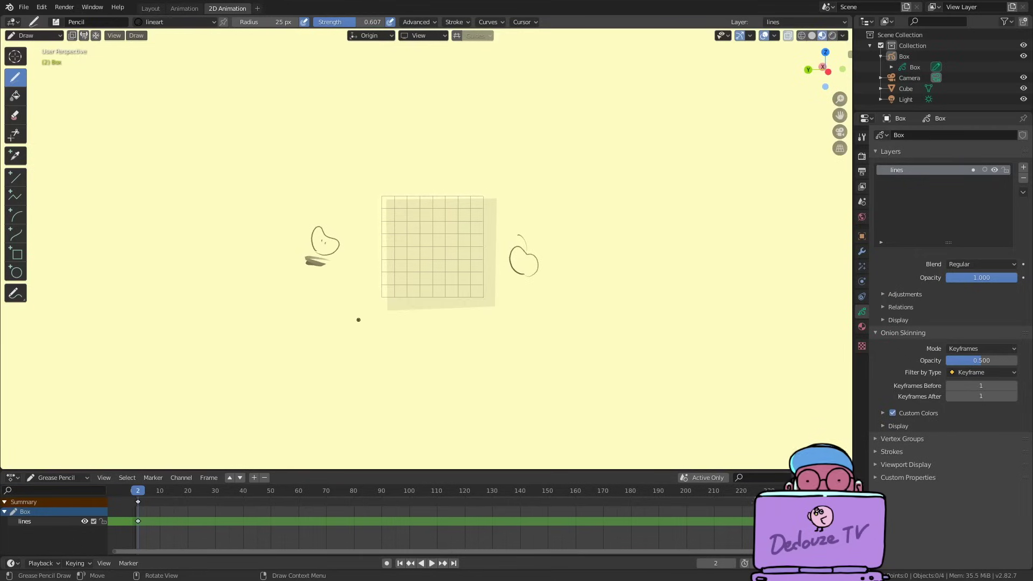
{"action": "left_click_drag", "start_coordinate": [358, 316], "coordinate": [372, 339], "text": "alt+shift"}
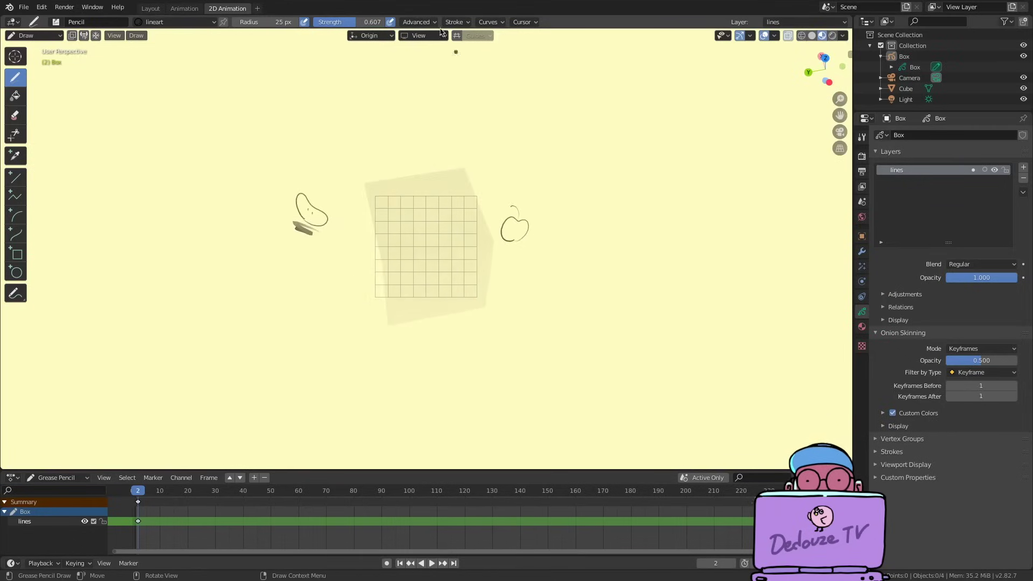
{"action": "left_click_drag", "start_coordinate": [334, 288], "coordinate": [339, 256], "text": "alt"}
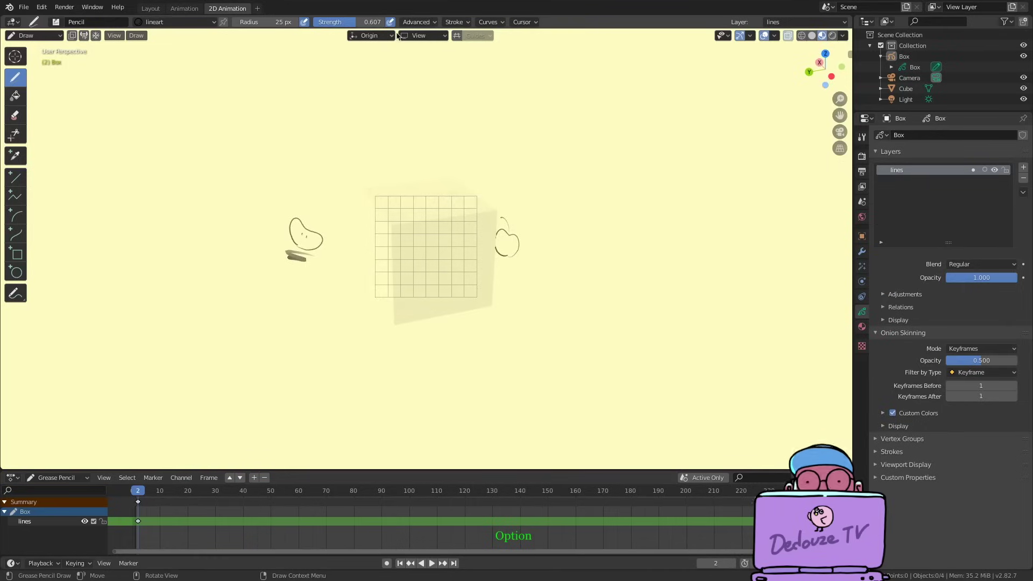
Draw arrows radiating outward from the cube's corners and sides from several viewing angles.
{"action": "mouse_move", "coordinate": [332, 305]}
{"action": "middle_mouse_down", "text": "alt"}
{"action": "mouse_move", "coordinate": [350, 306]}
{"action": "mouse_move", "coordinate": [312, 290]}
{"action": "mouse_move", "coordinate": [273, 302]}
{"action": "mouse_move", "coordinate": [256, 316]}
{"action": "mouse_move", "coordinate": [275, 336]}
{"action": "middle_mouse_up", "text": "alt"}
{"action": "left_click_drag", "start_coordinate": [354, 173], "coordinate": [298, 119]}
{"action": "left_click_drag", "start_coordinate": [522, 163], "coordinate": [564, 138]}
{"action": "left_click_drag", "start_coordinate": [485, 311], "coordinate": [562, 394]}
{"action": "mouse_move", "coordinate": [368, 310]}
{"action": "left_mouse_down"}
{"action": "mouse_move", "coordinate": [284, 408]}
{"action": "mouse_move", "coordinate": [282, 362]}
{"action": "mouse_move", "coordinate": [348, 337]}
{"action": "mouse_move", "coordinate": [406, 359]}
{"action": "left_mouse_up"}
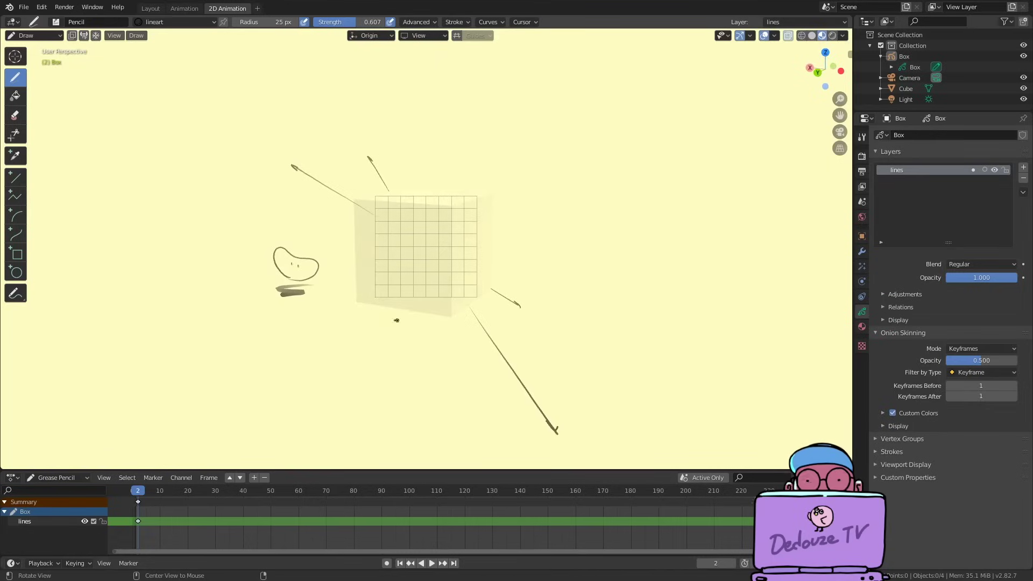
{"action": "mouse_move", "coordinate": [331, 361]}
{"action": "left_mouse_down", "text": "alt"}
{"action": "mouse_move", "coordinate": [349, 358]}
{"action": "mouse_move", "coordinate": [350, 322]}
{"action": "left_mouse_up", "text": "alt"}
{"action": "left_click_drag", "start_coordinate": [480, 190], "coordinate": [588, 116]}
{"action": "mouse_move", "coordinate": [348, 328]}
{"action": "left_mouse_down"}
{"action": "mouse_move", "coordinate": [253, 418]}
{"action": "mouse_move", "coordinate": [249, 409]}
{"action": "mouse_move", "coordinate": [210, 417]}
{"action": "mouse_move", "coordinate": [256, 415]}
{"action": "mouse_move", "coordinate": [329, 318]}
{"action": "left_mouse_up"}
Set the drawing plane to Front (X-Z) and draw a ground line through the cube with simple trees on both sides.
{"action": "left_click", "coordinate": [417, 36]}
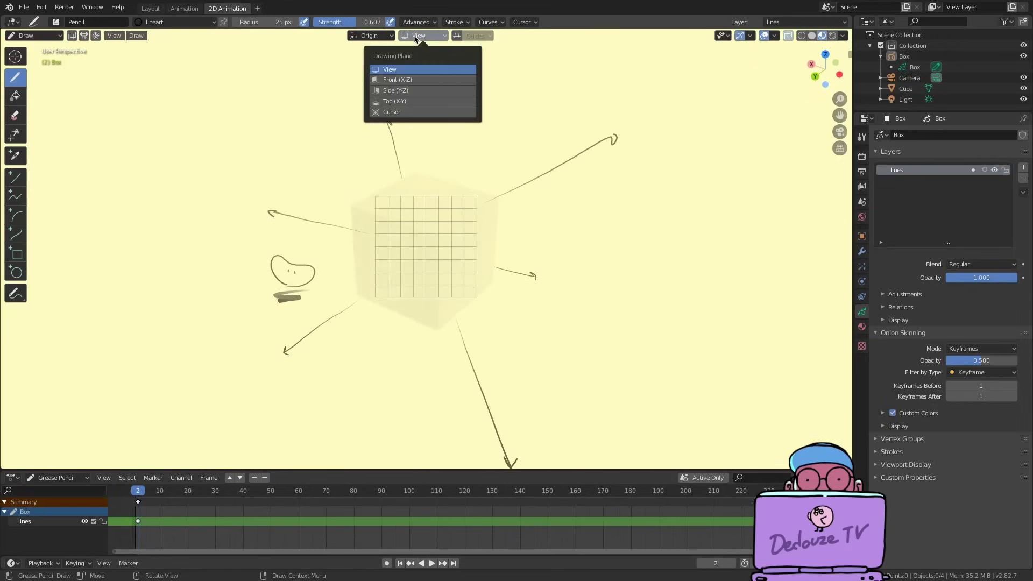
{"action": "left_click", "coordinate": [398, 80]}
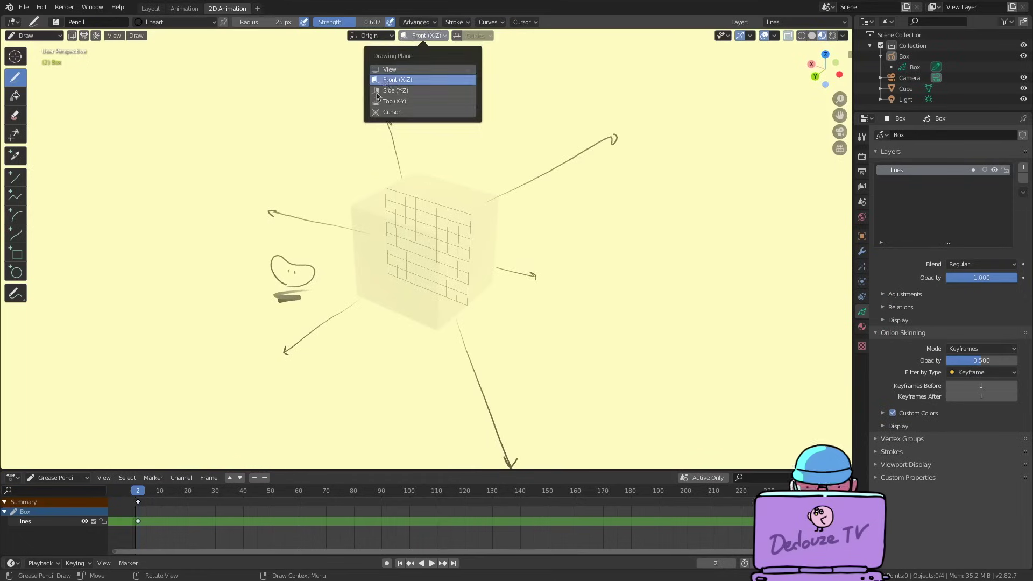
{"action": "left_click_drag", "start_coordinate": [377, 245], "coordinate": [250, 328], "text": "alt"}
{"action": "left_click_drag", "start_coordinate": [722, 252], "coordinate": [453, 244]}
{"action": "left_click_drag", "start_coordinate": [347, 240], "coordinate": [127, 237]}
{"action": "left_click_drag", "start_coordinate": [228, 203], "coordinate": [159, 228]}
{"action": "left_click_drag", "start_coordinate": [171, 206], "coordinate": [149, 160]}
{"action": "mouse_move", "coordinate": [645, 221]}
{"action": "left_mouse_down"}
{"action": "mouse_move", "coordinate": [657, 213]}
{"action": "mouse_move", "coordinate": [457, 269]}
{"action": "mouse_move", "coordinate": [267, 350]}
{"action": "mouse_move", "coordinate": [385, 381]}
{"action": "mouse_move", "coordinate": [389, 371]}
{"action": "mouse_move", "coordinate": [353, 361]}
{"action": "mouse_move", "coordinate": [351, 341]}
{"action": "left_mouse_up"}
Set the drawing plane to Top (X-Y) and draw a curved two-line road leading away from the cube.
{"action": "left_click", "coordinate": [414, 34]}
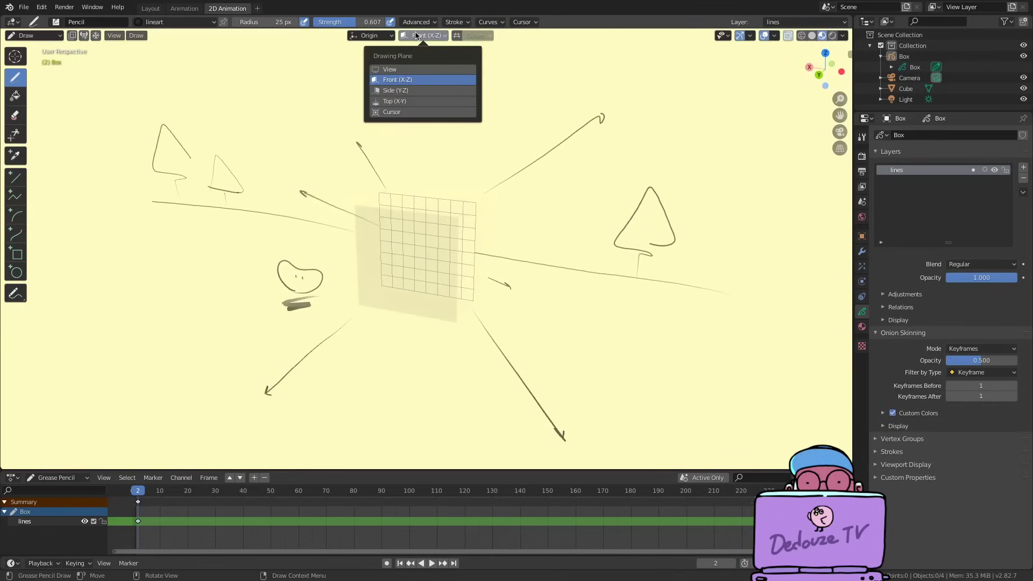
{"action": "left_click", "coordinate": [395, 101]}
{"action": "mouse_move", "coordinate": [415, 284]}
{"action": "left_mouse_down", "text": "alt"}
{"action": "mouse_move", "coordinate": [377, 354]}
{"action": "mouse_move", "coordinate": [409, 323]}
{"action": "mouse_move", "coordinate": [737, 394]}
{"action": "left_mouse_up", "text": "alt"}
{"action": "mouse_move", "coordinate": [455, 280]}
{"action": "left_mouse_down"}
{"action": "mouse_move", "coordinate": [736, 380]}
{"action": "mouse_move", "coordinate": [301, 301]}
{"action": "mouse_move", "coordinate": [414, 317]}
{"action": "left_mouse_up"}
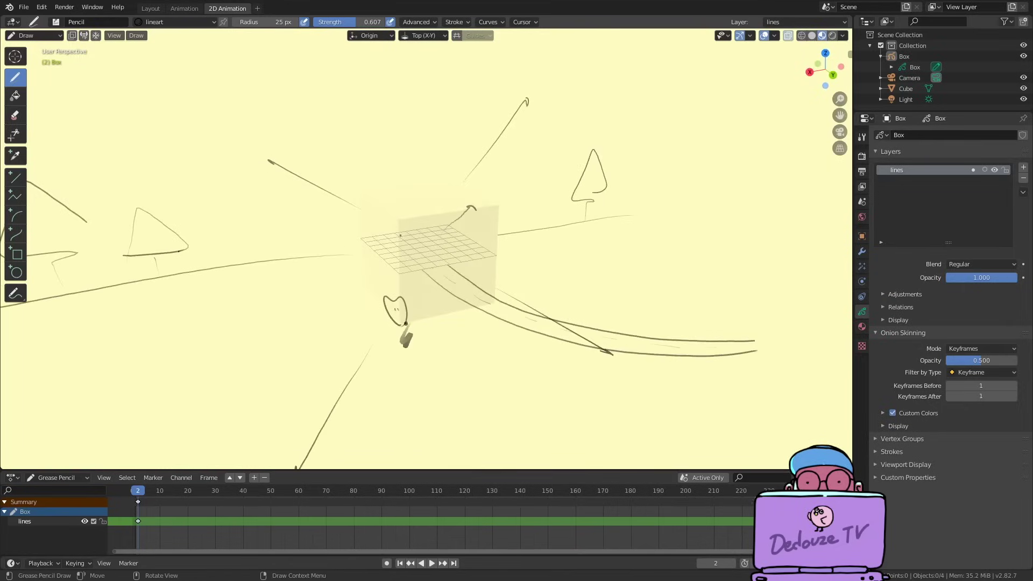
Set the drawing plane to Side (Y-Z) and draw a row of small arched shapes along the road.
{"action": "left_click", "coordinate": [423, 36]}
{"action": "left_click", "coordinate": [423, 90]}
{"action": "left_click_drag", "start_coordinate": [407, 204], "coordinate": [463, 206], "text": "alt"}
{"action": "left_click_drag", "start_coordinate": [285, 242], "coordinate": [371, 212]}
{"action": "mouse_move", "coordinate": [514, 242]}
{"action": "left_mouse_down"}
{"action": "mouse_move", "coordinate": [541, 228]}
{"action": "mouse_move", "coordinate": [544, 238]}
{"action": "mouse_move", "coordinate": [362, 313]}
{"action": "mouse_move", "coordinate": [473, 339]}
{"action": "mouse_move", "coordinate": [377, 323]}
{"action": "mouse_move", "coordinate": [281, 341]}
{"action": "mouse_move", "coordinate": [347, 328]}
{"action": "mouse_move", "coordinate": [419, 350]}
{"action": "mouse_move", "coordinate": [419, 364]}
{"action": "mouse_move", "coordinate": [317, 337]}
{"action": "mouse_move", "coordinate": [350, 289]}
{"action": "left_mouse_up"}
Set stroke placement to 3D Cursor and show the 3D cursor in the viewport overlays.
{"action": "left_click", "coordinate": [369, 35]}
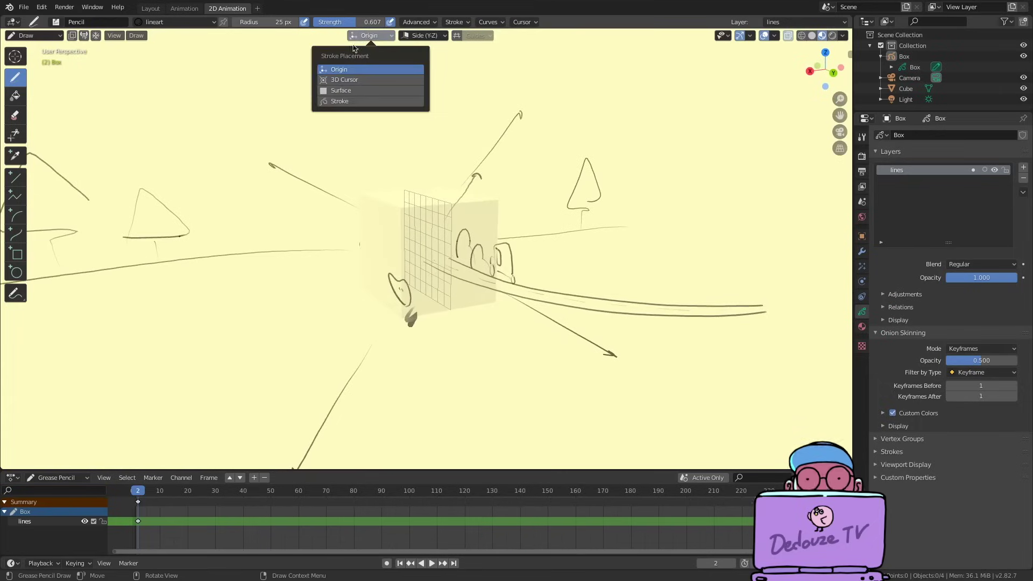
{"action": "left_click", "coordinate": [337, 81]}
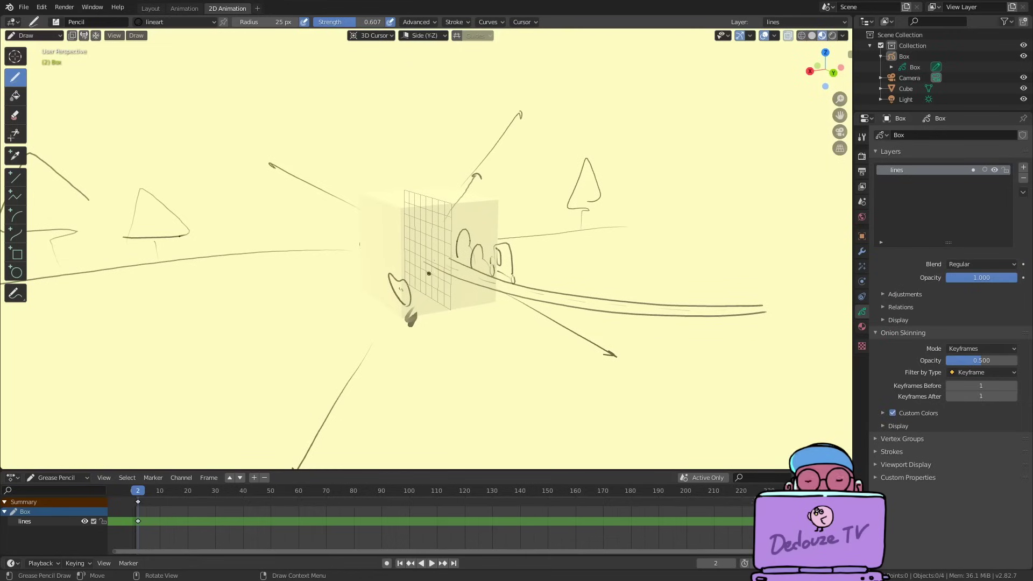
{"action": "left_click", "coordinate": [775, 36]}
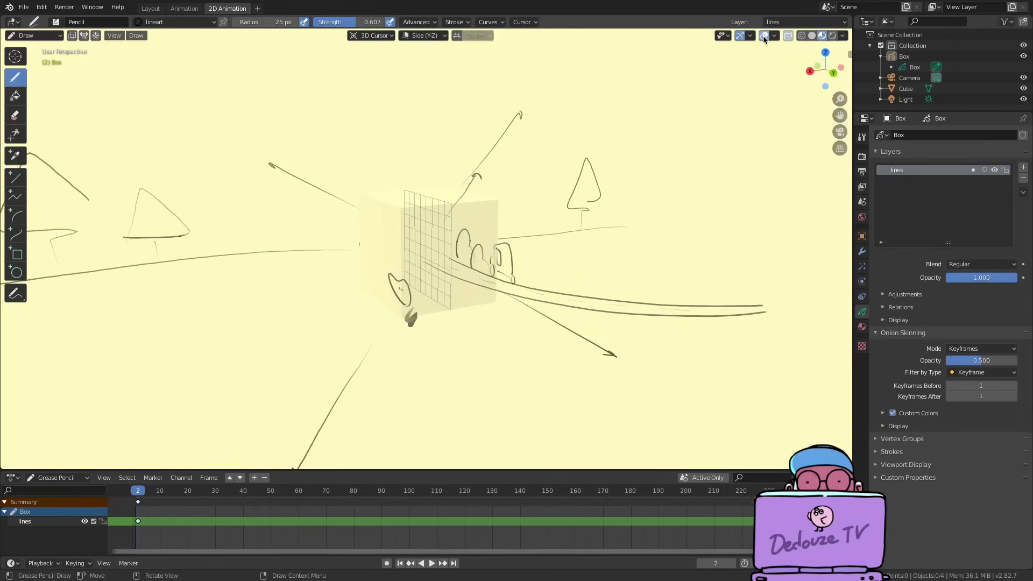
{"action": "left_click", "coordinate": [764, 37]}
{"action": "left_click", "coordinate": [764, 37]}
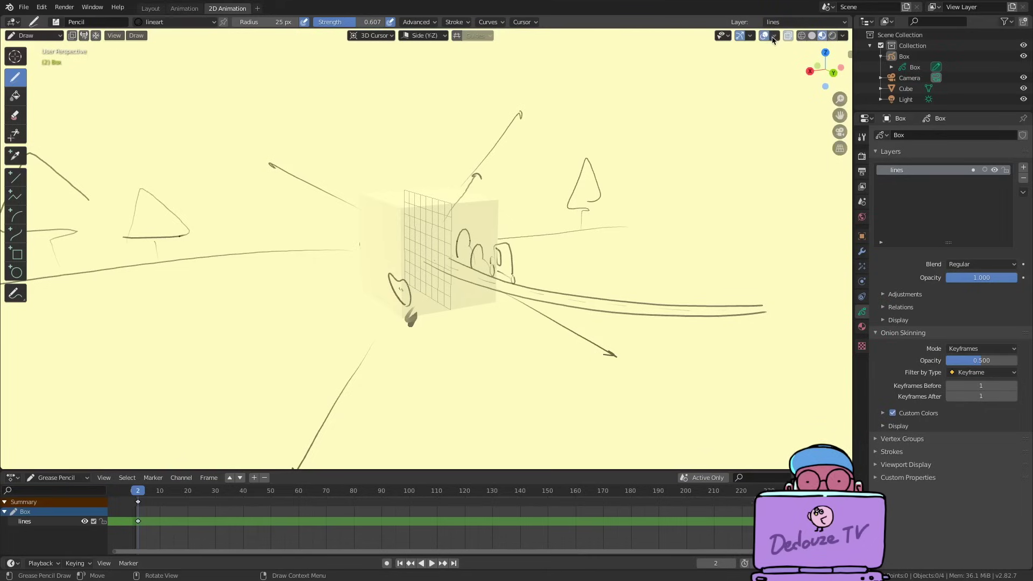
{"action": "left_click", "coordinate": [774, 37]}
{"action": "left_click", "coordinate": [782, 111]}
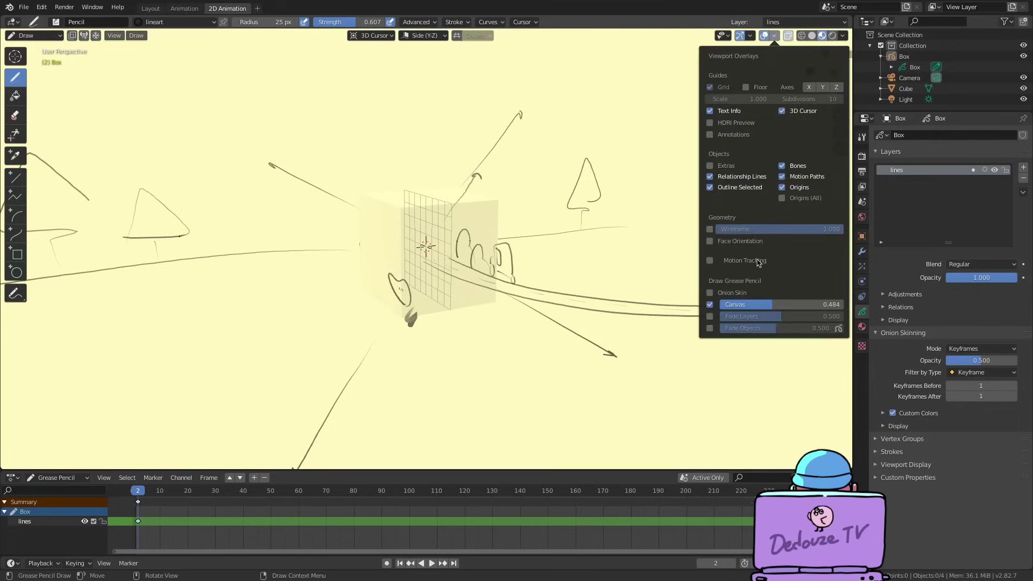
Place the 3D cursor beside the single tree and draw two arches with a ground line on that side plane.
{"action": "mouse_move", "coordinate": [476, 269]}
{"action": "left_mouse_down", "text": "alt"}
{"action": "mouse_move", "coordinate": [411, 282]}
{"action": "mouse_move", "coordinate": [458, 269]}
{"action": "left_mouse_up", "text": "alt"}
{"action": "right_click", "coordinate": [584, 230], "text": "shift"}
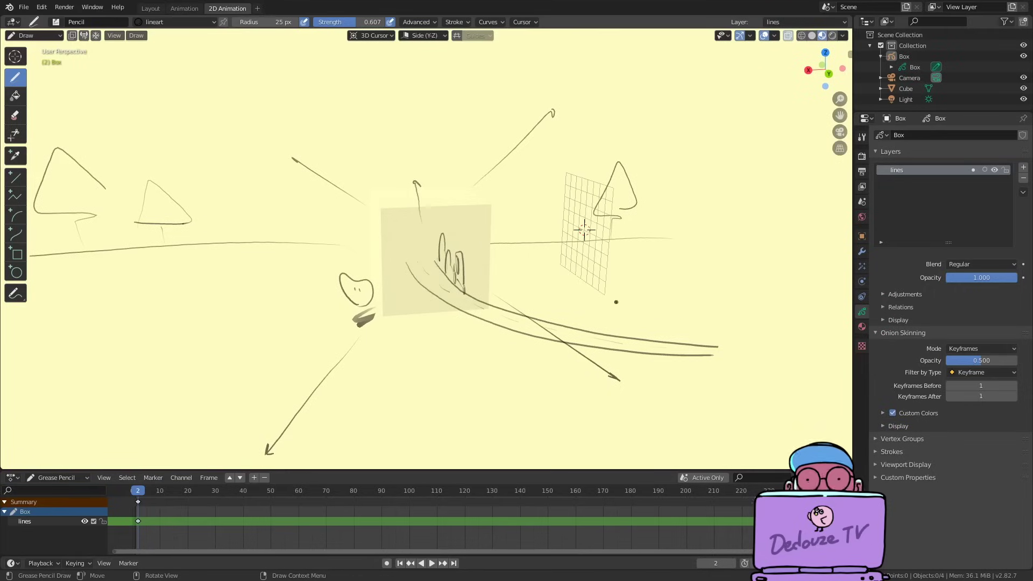
{"action": "left_click_drag", "start_coordinate": [593, 271], "coordinate": [572, 267]}
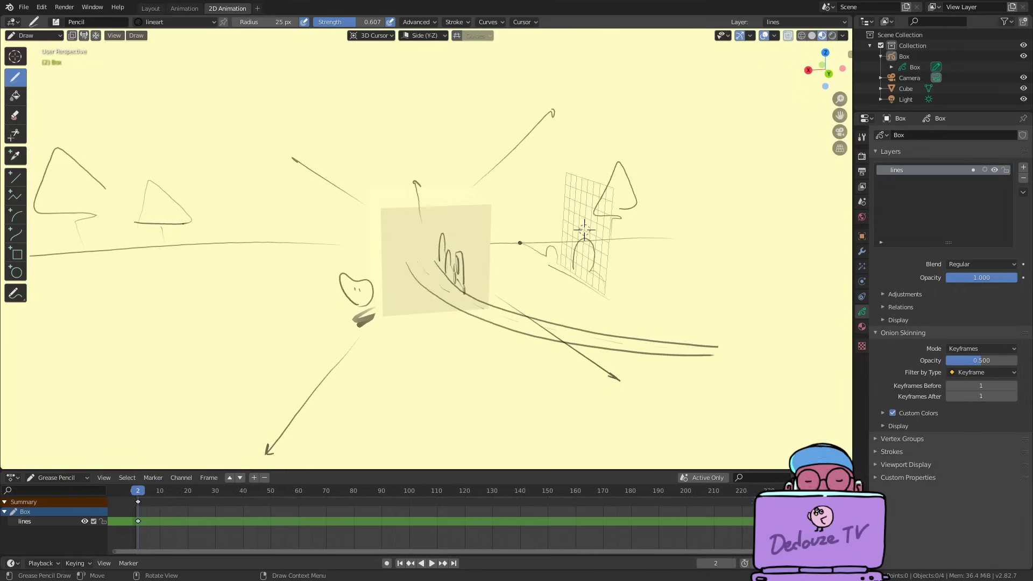
Switch to the front view and move the 3D cursor onto the middle of the single tree beside the cube.
{"action": "mouse_move", "coordinate": [441, 324]}
{"action": "left_mouse_down", "text": "alt"}
{"action": "mouse_move", "coordinate": [427, 307]}
{"action": "mouse_move", "coordinate": [381, 323]}
{"action": "mouse_move", "coordinate": [491, 298]}
{"action": "left_mouse_up", "text": "alt"}
{"action": "mouse_move", "coordinate": [566, 227]}
{"action": "right_mouse_down", "text": "shift"}
{"action": "mouse_move", "coordinate": [305, 242]}
{"action": "mouse_move", "coordinate": [170, 226]}
{"action": "mouse_move", "coordinate": [288, 209]}
{"action": "mouse_move", "coordinate": [404, 219]}
{"action": "mouse_move", "coordinate": [391, 232]}
{"action": "mouse_move", "coordinate": [404, 223]}
{"action": "mouse_move", "coordinate": [219, 216]}
{"action": "mouse_move", "coordinate": [269, 240]}
{"action": "mouse_move", "coordinate": [499, 241]}
{"action": "mouse_move", "coordinate": [563, 230]}
{"action": "mouse_move", "coordinate": [403, 246]}
{"action": "mouse_move", "coordinate": [161, 220]}
{"action": "mouse_move", "coordinate": [405, 220]}
{"action": "right_mouse_up", "text": "shift"}
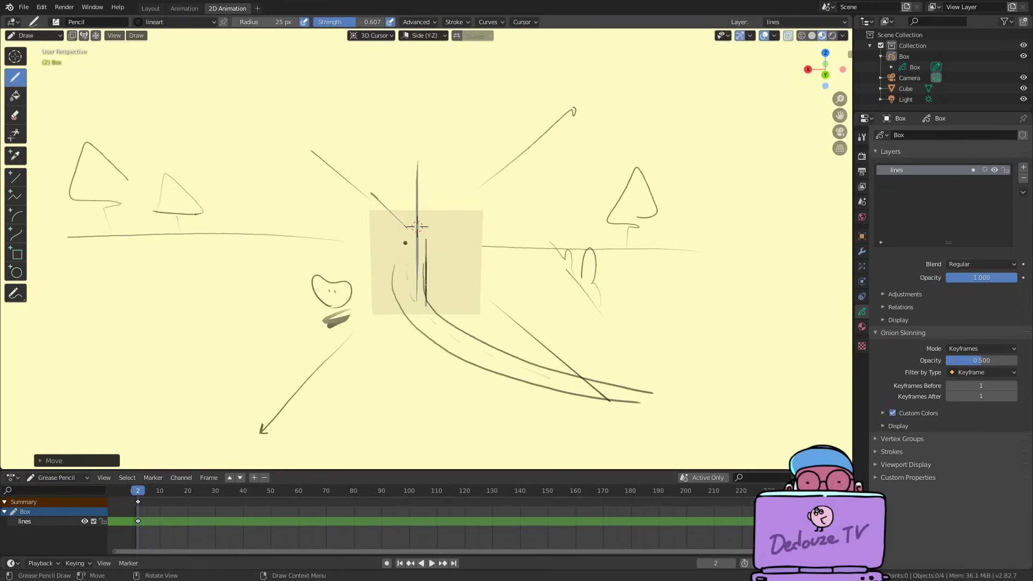
{"action": "key", "text": "KP_1"}
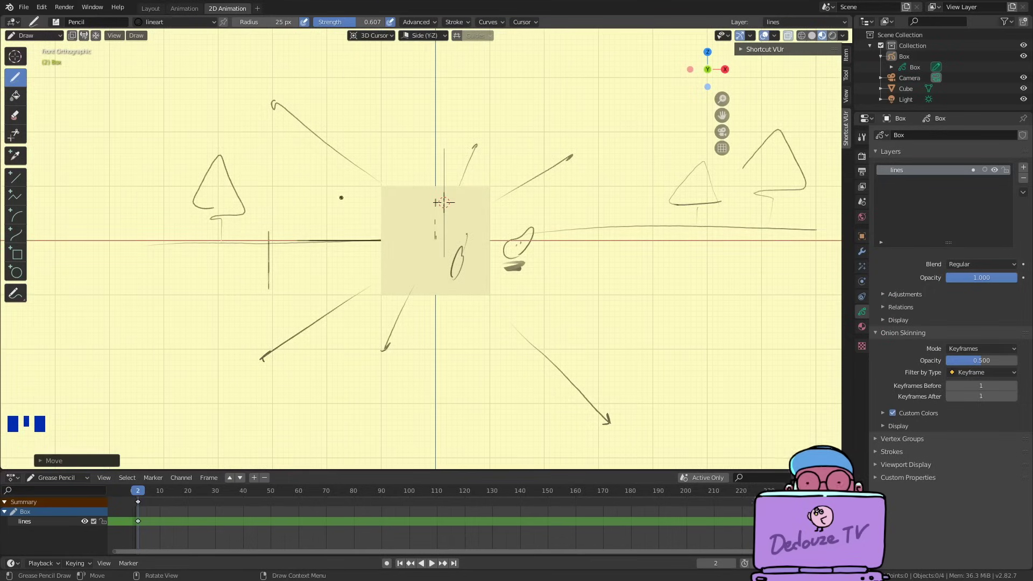
{"action": "right_click", "coordinate": [323, 202], "text": "shift"}
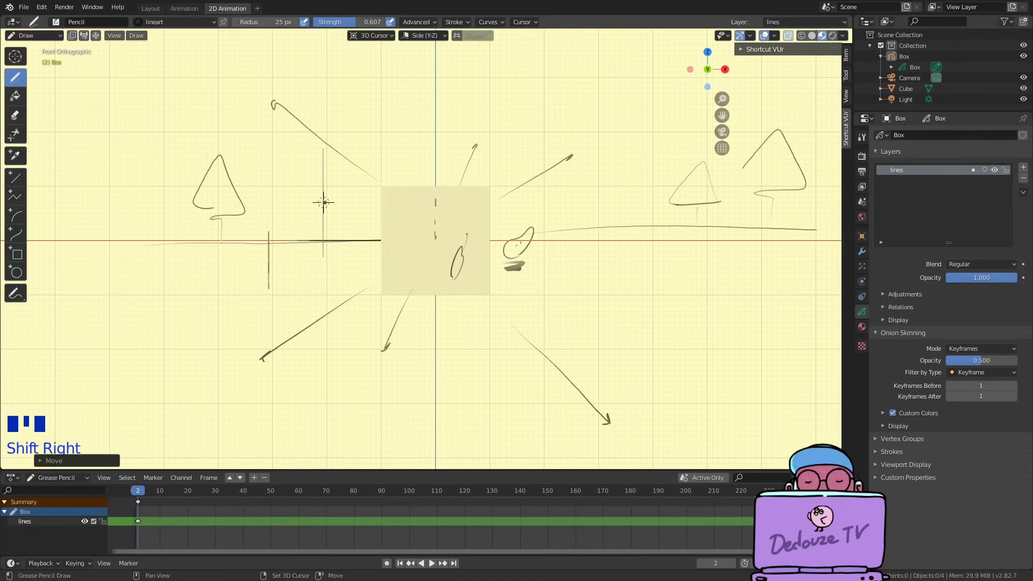
{"action": "right_click", "coordinate": [274, 197], "text": "shift"}
{"action": "right_click", "coordinate": [219, 176], "text": "shift"}
{"action": "right_click", "coordinate": [218, 190], "text": "shift"}
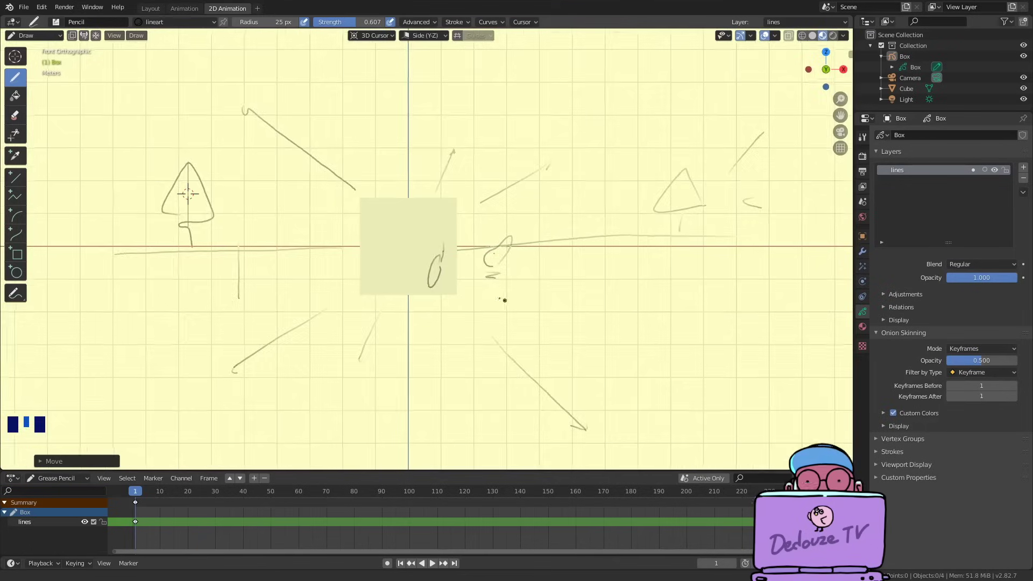
{"action": "scroll", "coordinate": [322, 231], "scroll_direction": "up", "scroll_amount": 3}
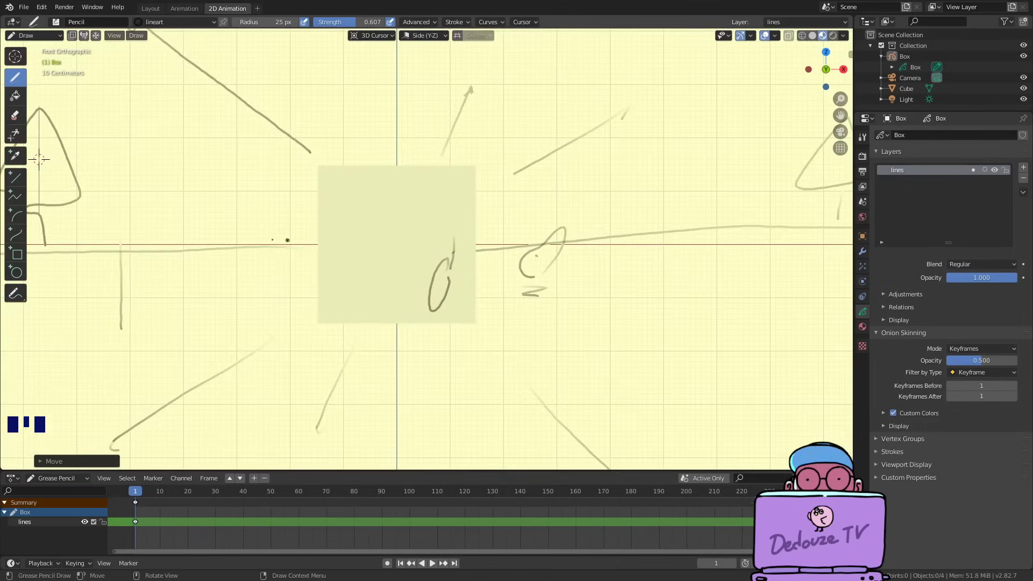
{"action": "middle_click_drag", "start_coordinate": [269, 224], "coordinate": [293, 249], "text": "shift"}
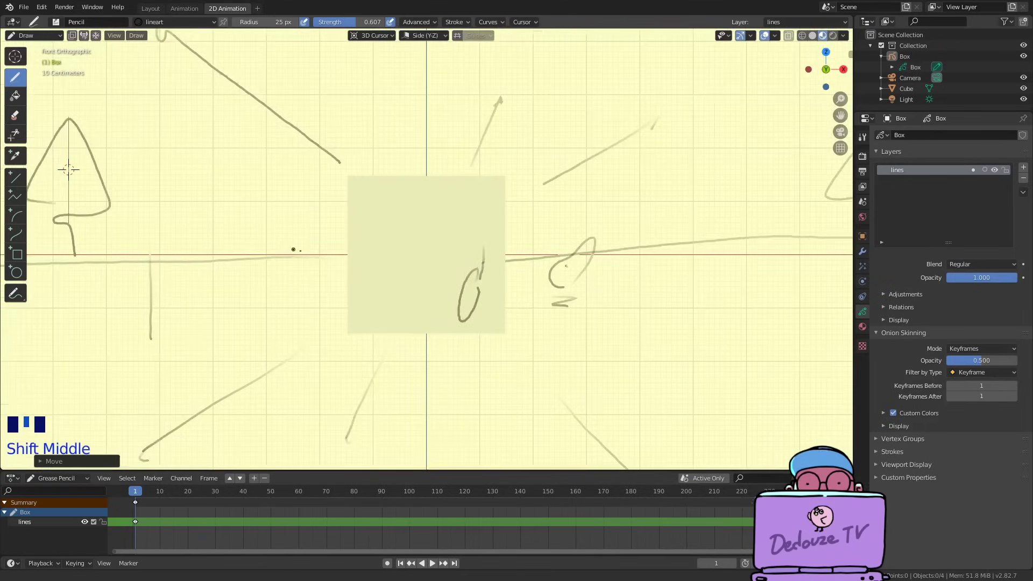
{"action": "mouse_move", "coordinate": [293, 249]}
{"action": "middle_mouse_down", "text": "shift"}
{"action": "mouse_move", "coordinate": [604, 318]}
{"action": "mouse_move", "coordinate": [472, 286]}
{"action": "mouse_move", "coordinate": [490, 272]}
{"action": "mouse_move", "coordinate": [427, 271]}
{"action": "middle_mouse_up", "text": "shift"}
{"action": "mouse_move", "coordinate": [339, 279]}
{"action": "middle_mouse_down", "text": "ctrl"}
{"action": "mouse_move", "coordinate": [329, 275]}
{"action": "mouse_move", "coordinate": [491, 304]}
{"action": "mouse_move", "coordinate": [470, 307]}
{"action": "mouse_move", "coordinate": [486, 315]}
{"action": "middle_mouse_up", "text": "ctrl"}
{"action": "key", "text": "KP_1"}
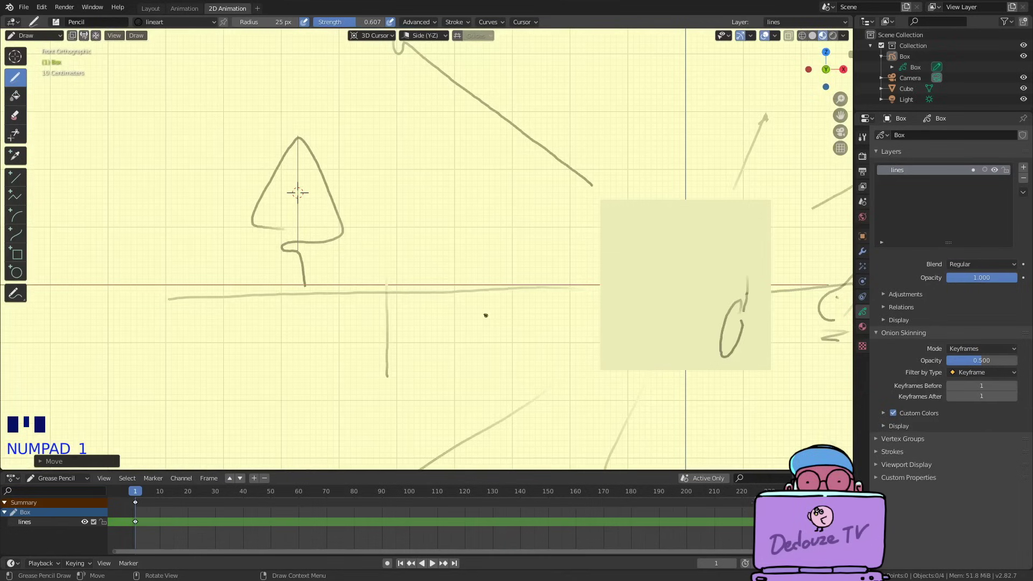
{"action": "mouse_move", "coordinate": [419, 267]}
{"action": "middle_mouse_down", "text": "shift"}
{"action": "mouse_move", "coordinate": [318, 297]}
{"action": "mouse_move", "coordinate": [374, 286]}
{"action": "middle_mouse_up", "text": "shift"}
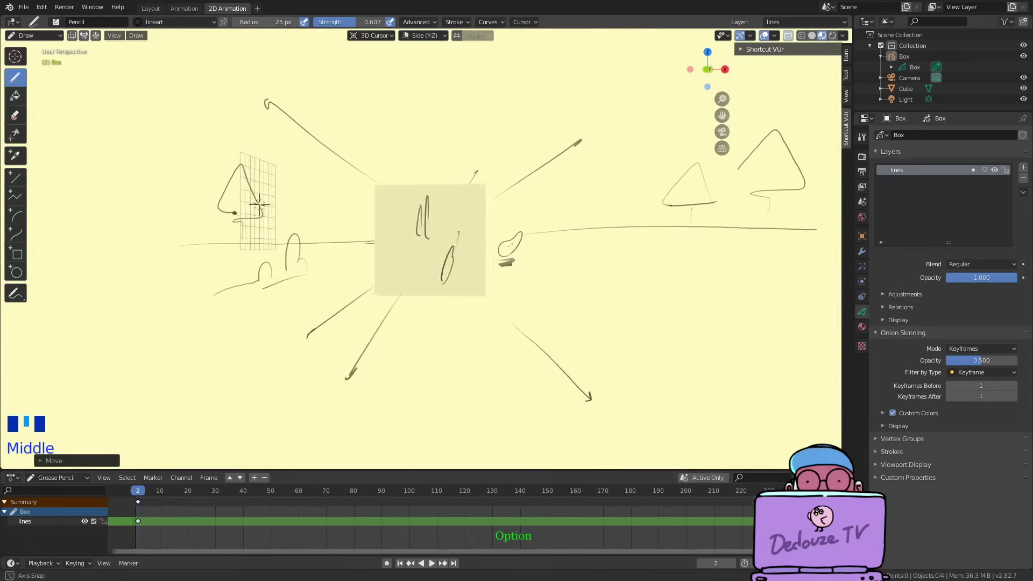
Draw a second tree outline on the side plane crossing the single tree at the 3D cursor, and orbit to check it.
{"action": "mouse_move", "coordinate": [242, 215]}
{"action": "middle_mouse_down"}
{"action": "mouse_move", "coordinate": [180, 237]}
{"action": "mouse_move", "coordinate": [188, 239]}
{"action": "mouse_move", "coordinate": [218, 221]}
{"action": "mouse_move", "coordinate": [145, 249]}
{"action": "mouse_move", "coordinate": [131, 241]}
{"action": "mouse_move", "coordinate": [161, 231]}
{"action": "middle_mouse_up"}
{"action": "middle_click_drag", "start_coordinate": [351, 183], "coordinate": [389, 153]}
{"action": "mouse_move", "coordinate": [612, 144]}
{"action": "middle_mouse_down"}
{"action": "mouse_move", "coordinate": [288, 191]}
{"action": "mouse_move", "coordinate": [331, 193]}
{"action": "middle_mouse_up"}
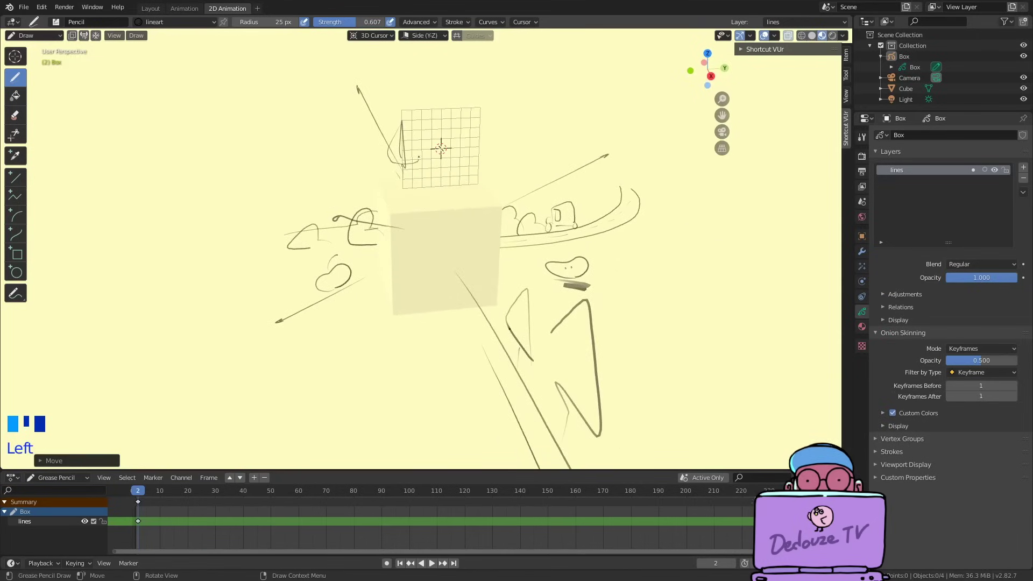
{"action": "left_click_drag", "start_coordinate": [418, 156], "coordinate": [402, 121]}
{"action": "left_click", "coordinate": [401, 167]}
{"action": "mouse_move", "coordinate": [234, 232]}
{"action": "middle_mouse_down"}
{"action": "mouse_move", "coordinate": [360, 263]}
{"action": "mouse_move", "coordinate": [351, 263]}
{"action": "middle_mouse_up"}
{"action": "mouse_move", "coordinate": [199, 272]}
{"action": "middle_mouse_down"}
{"action": "mouse_move", "coordinate": [237, 238]}
{"action": "mouse_move", "coordinate": [199, 221]}
{"action": "mouse_move", "coordinate": [184, 231]}
{"action": "mouse_move", "coordinate": [284, 189]}
{"action": "middle_mouse_up"}
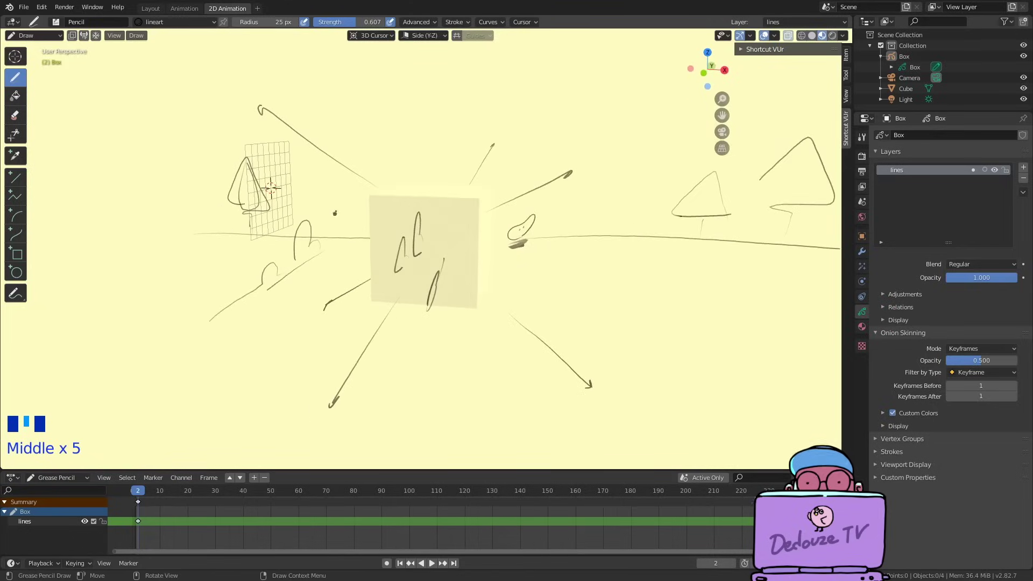
Return to the front view and move the 3D cursor to a point straight above the crossed tree.
{"action": "key", "text": "KP_1"}
{"action": "right_click", "coordinate": [209, 203], "text": "shift"}
{"action": "right_click", "coordinate": [209, 204], "text": "shift"}
{"action": "right_click", "coordinate": [207, 162], "text": "shift"}
{"action": "right_click_drag", "start_coordinate": [208, 161], "coordinate": [207, 81], "text": "shift"}
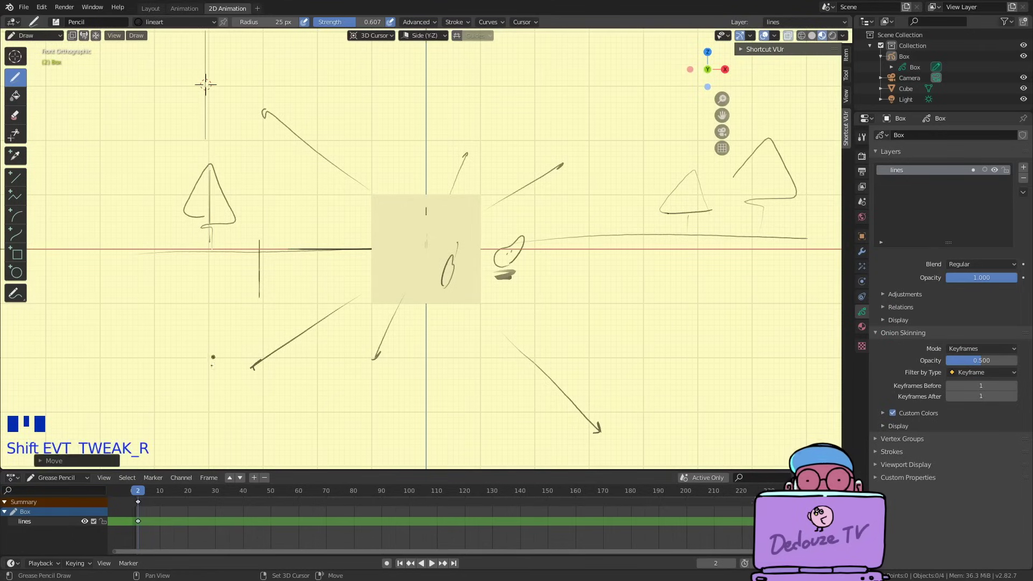
Place the 3D cursor high above the crossed tree and set the drawing plane to Top (X-Y).
{"action": "right_click", "coordinate": [210, 361], "text": "shift"}
{"action": "right_click", "coordinate": [209, 316], "text": "shift"}
{"action": "right_click_drag", "start_coordinate": [210, 315], "coordinate": [212, 120], "text": "shift"}
{"action": "right_click", "coordinate": [207, 99], "text": "shift"}
{"action": "mouse_move", "coordinate": [244, 205]}
{"action": "middle_mouse_down", "text": "shift"}
{"action": "mouse_move", "coordinate": [182, 219]}
{"action": "mouse_move", "coordinate": [173, 199]}
{"action": "mouse_move", "coordinate": [312, 242]}
{"action": "mouse_move", "coordinate": [319, 269]}
{"action": "middle_mouse_up", "text": "shift"}
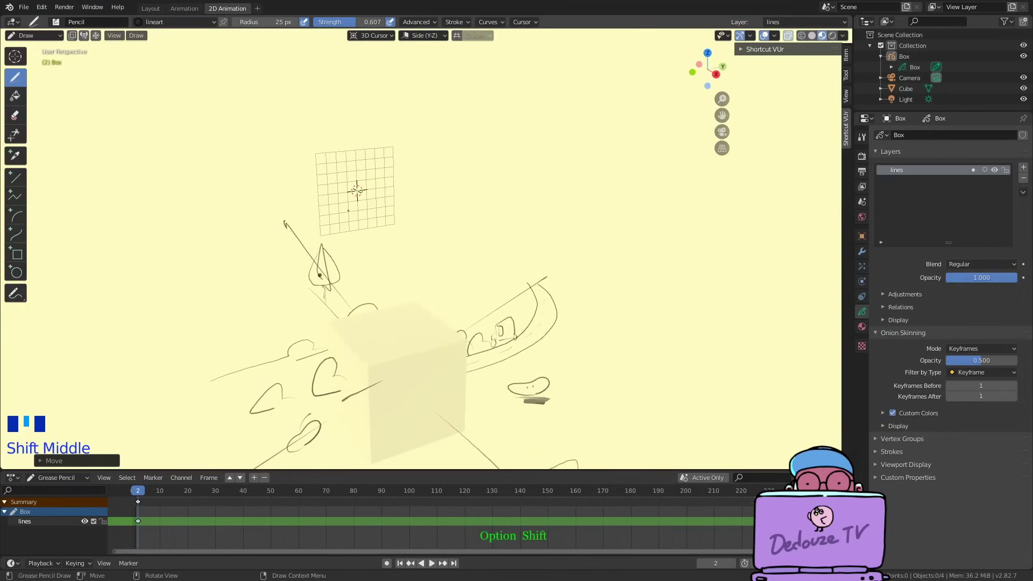
{"action": "left_click", "coordinate": [424, 35]}
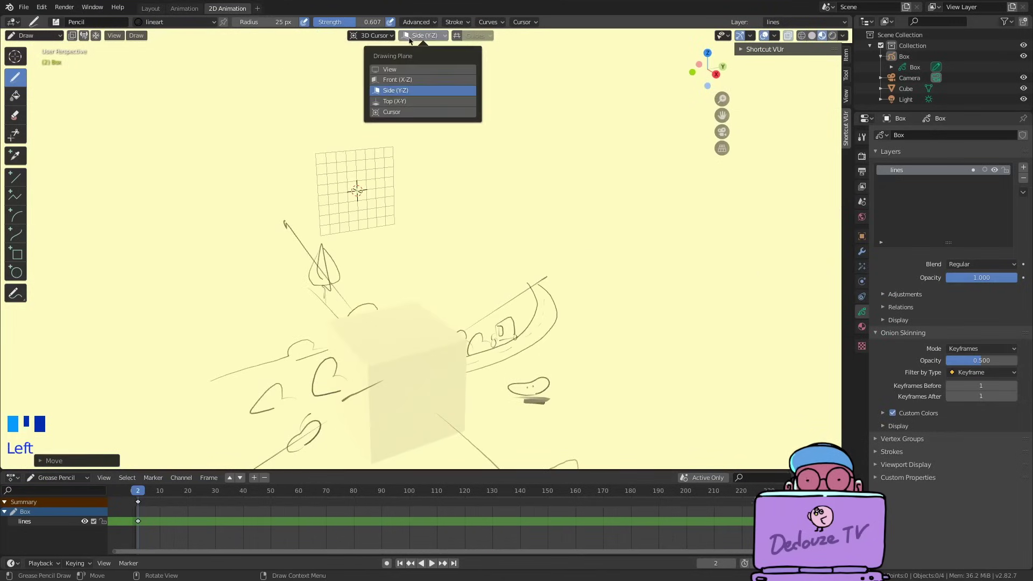
{"action": "left_click", "coordinate": [388, 105]}
{"action": "mouse_move", "coordinate": [344, 279]}
{"action": "middle_mouse_down", "text": "shift"}
{"action": "mouse_move", "coordinate": [272, 353]}
{"action": "mouse_move", "coordinate": [580, 226]}
{"action": "middle_mouse_up", "text": "shift"}
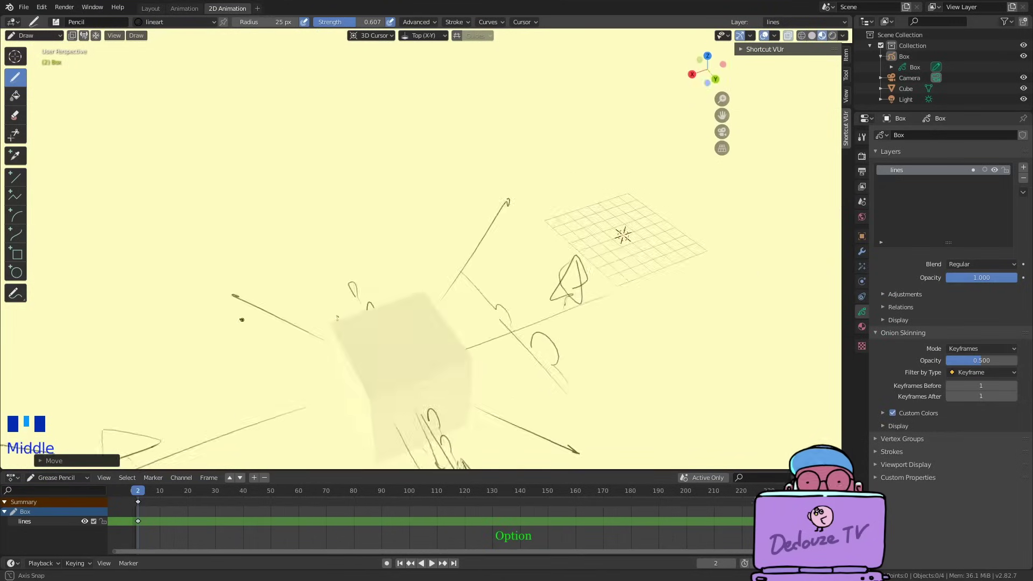
Draw flat cloud outlines on the horizontal plane above the scene and orbit to check them.
{"action": "mouse_move", "coordinate": [639, 266]}
{"action": "left_mouse_down"}
{"action": "mouse_move", "coordinate": [591, 204]}
{"action": "mouse_move", "coordinate": [437, 90]}
{"action": "mouse_move", "coordinate": [474, 181]}
{"action": "mouse_move", "coordinate": [545, 216]}
{"action": "left_mouse_up"}
{"action": "key", "text": "super+shift+z"}
{"action": "mouse_move", "coordinate": [327, 257]}
{"action": "left_mouse_down"}
{"action": "mouse_move", "coordinate": [203, 163]}
{"action": "mouse_move", "coordinate": [266, 302]}
{"action": "mouse_move", "coordinate": [342, 269]}
{"action": "mouse_move", "coordinate": [353, 233]}
{"action": "left_mouse_up"}
{"action": "middle_click_drag", "start_coordinate": [341, 394], "coordinate": [323, 326]}
{"action": "middle_click_drag", "start_coordinate": [540, 197], "coordinate": [322, 383]}
Switch to the right view and move the 3D cursor along the row of arches onto the door shape beside the cube.
{"action": "key", "text": "KP_3"}
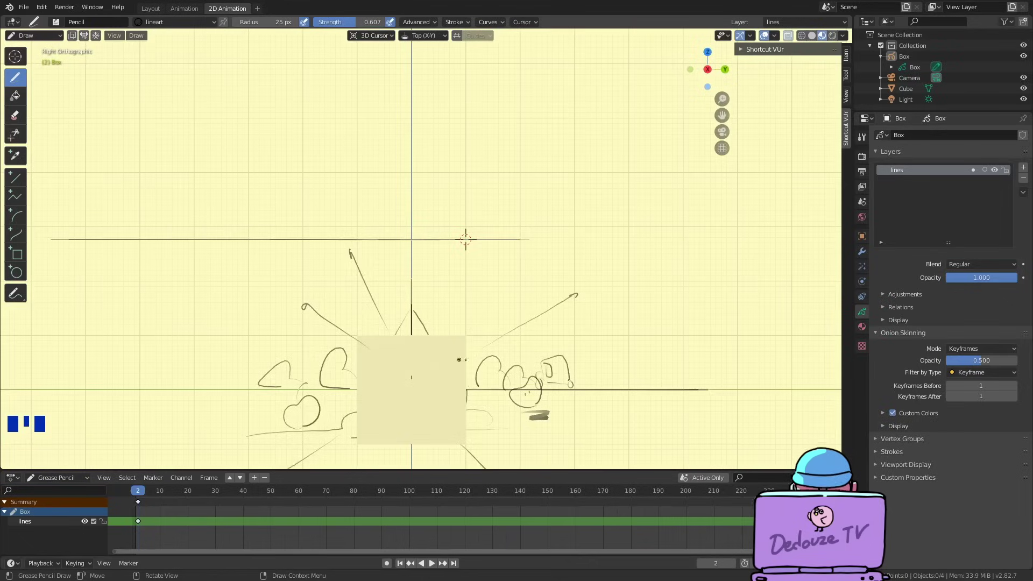
{"action": "right_click", "coordinate": [568, 367], "text": "shift"}
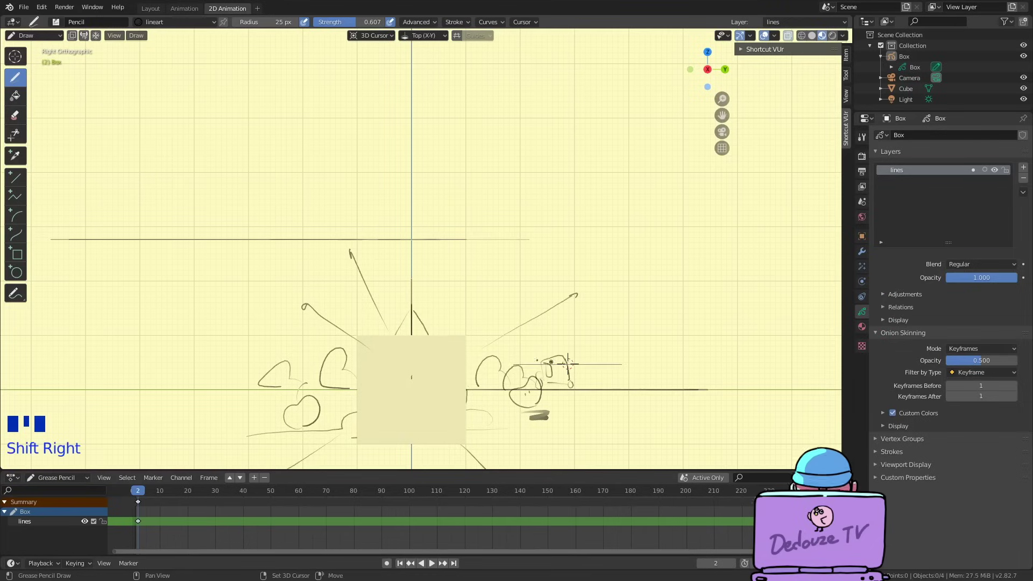
{"action": "right_click_drag", "start_coordinate": [538, 359], "coordinate": [505, 357], "text": "shift"}
{"action": "right_click", "coordinate": [342, 361], "text": "shift"}
{"action": "right_click", "coordinate": [261, 358], "text": "shift"}
{"action": "right_click", "coordinate": [209, 355], "text": "shift"}
{"action": "right_click", "coordinate": [284, 359], "text": "shift"}
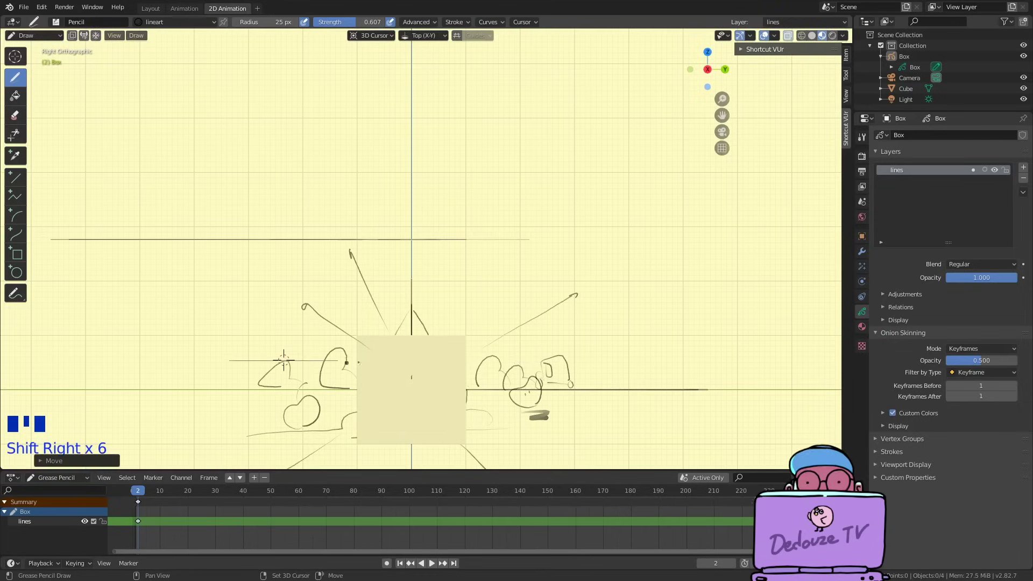
{"action": "right_click", "coordinate": [391, 362], "text": "shift"}
{"action": "right_click", "coordinate": [481, 368], "text": "shift"}
{"action": "right_click", "coordinate": [540, 372], "text": "shift"}
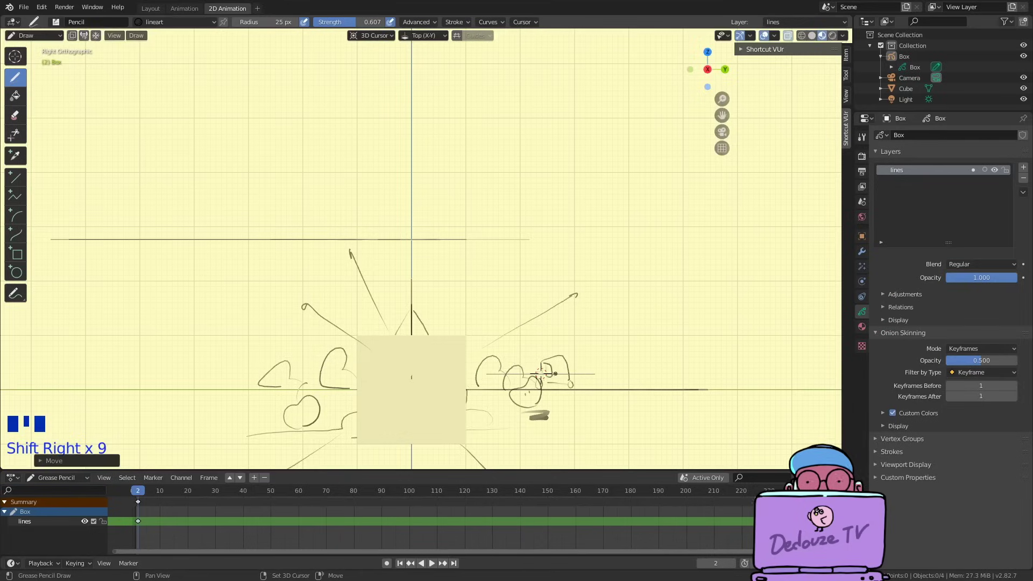
{"action": "right_click", "coordinate": [555, 371], "text": "shift"}
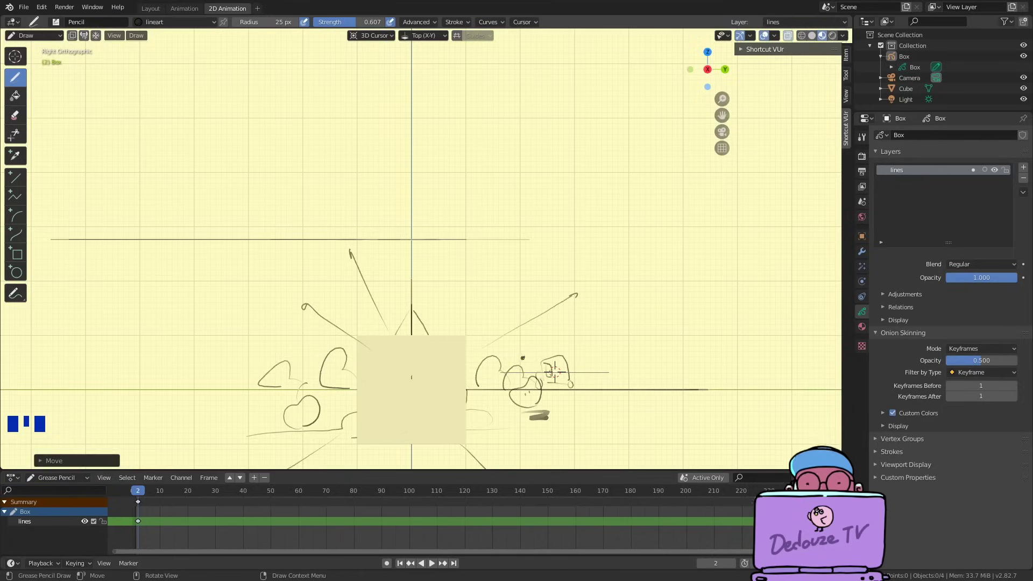
Switch to the front view, align the 3D cursor with the cube's vertical centre axis, and orbit to check its position.
{"action": "middle_click_drag", "start_coordinate": [554, 371], "coordinate": [533, 306]}
{"action": "mouse_move", "coordinate": [465, 367]}
{"action": "middle_mouse_down"}
{"action": "mouse_move", "coordinate": [358, 350]}
{"action": "mouse_move", "coordinate": [383, 355]}
{"action": "mouse_move", "coordinate": [366, 359]}
{"action": "middle_mouse_up"}
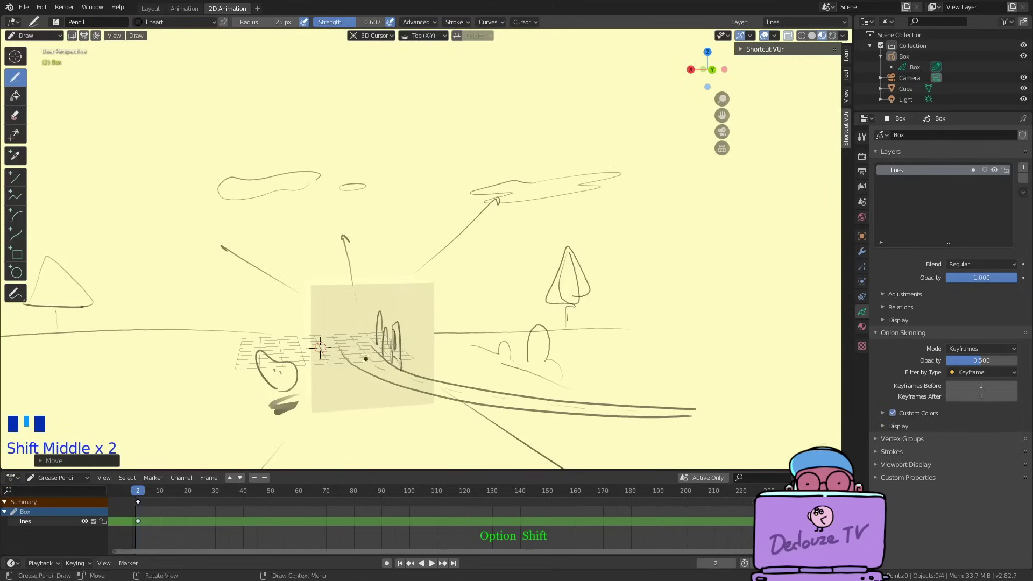
{"action": "key", "text": "KP_1"}
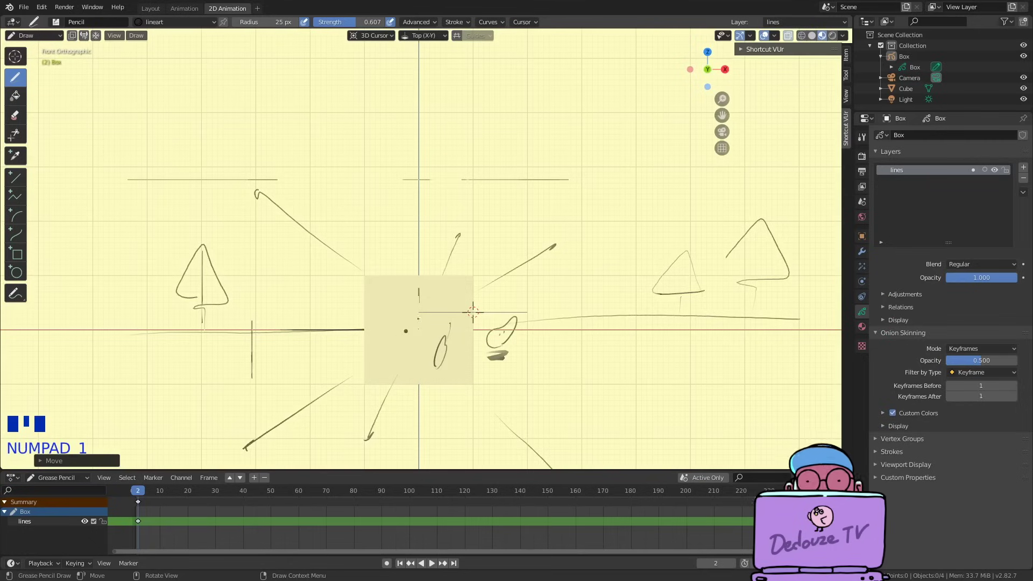
{"action": "double_click", "coordinate": [394, 287]}
{"action": "right_click", "coordinate": [419, 313], "text": "shift"}
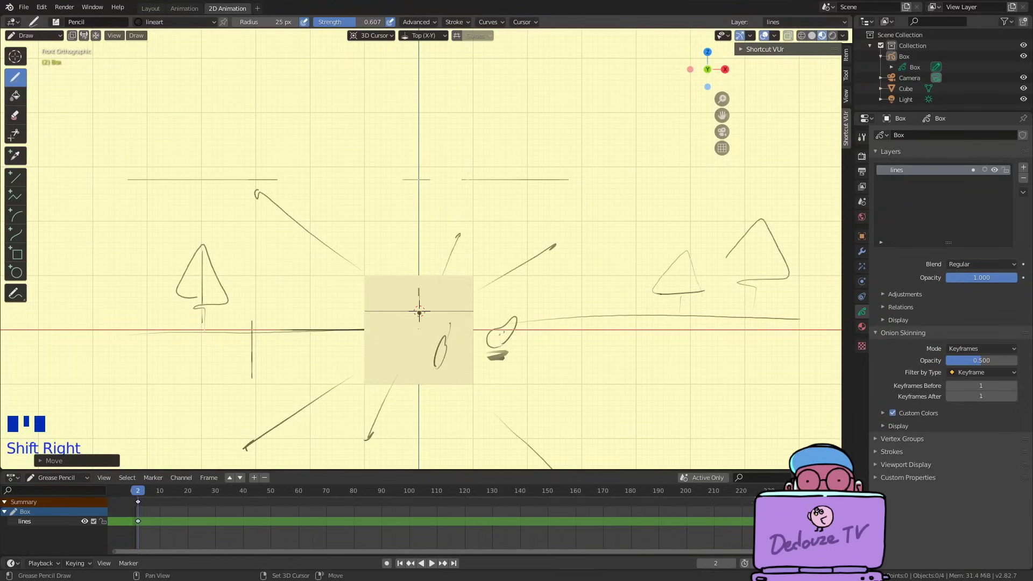
{"action": "right_click", "coordinate": [419, 311], "text": "shift"}
{"action": "middle_click_drag", "start_coordinate": [419, 312], "coordinate": [399, 346]}
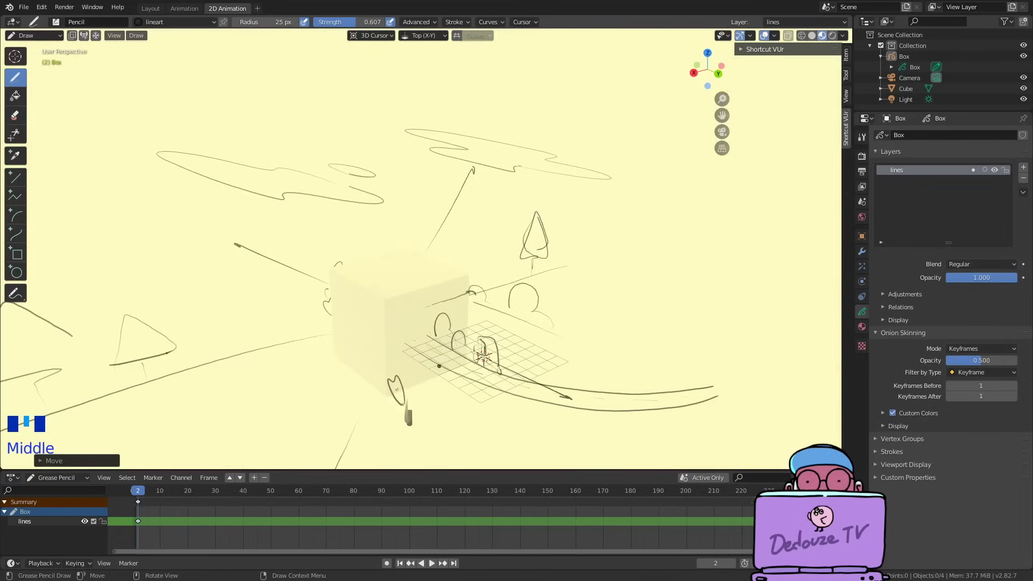
Set the drawing plane to Front (X-Z) and draw a short stroke on it near the cube.
{"action": "scroll", "coordinate": [438, 366], "scroll_direction": "up", "scroll_amount": 3}
{"action": "middle_click_drag", "start_coordinate": [439, 366], "coordinate": [414, 35], "text": "shift"}
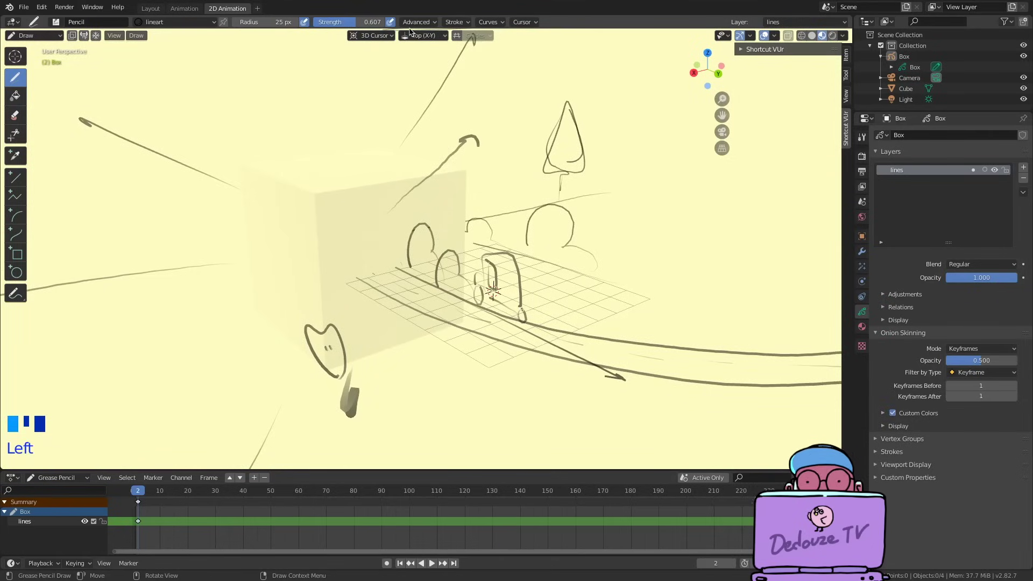
{"action": "left_click", "coordinate": [423, 36]}
{"action": "left_click", "coordinate": [424, 65]}
{"action": "middle_click_drag", "start_coordinate": [463, 340], "coordinate": [421, 326]}
{"action": "mouse_move", "coordinate": [312, 217]}
{"action": "left_mouse_down"}
{"action": "mouse_move", "coordinate": [330, 234]}
{"action": "mouse_move", "coordinate": [316, 260]}
{"action": "mouse_move", "coordinate": [328, 258]}
{"action": "mouse_move", "coordinate": [302, 237]}
{"action": "left_mouse_up"}
{"action": "mouse_move", "coordinate": [311, 316]}
{"action": "middle_mouse_down"}
{"action": "mouse_move", "coordinate": [404, 331]}
{"action": "mouse_move", "coordinate": [430, 323]}
{"action": "middle_mouse_up"}
Hide the sidebar and set the stroke placement to Surface with an offset of 0.
{"action": "left_click", "coordinate": [763, 35]}
{"action": "middle_click_drag", "start_coordinate": [455, 288], "coordinate": [392, 203]}
{"action": "key", "text": "n"}
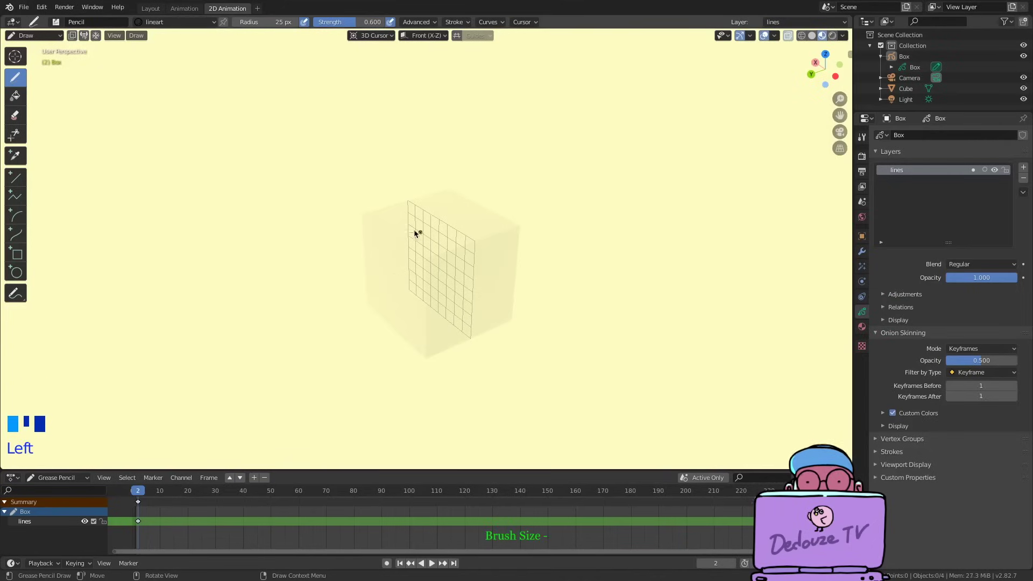
{"action": "middle_click_drag", "start_coordinate": [406, 237], "coordinate": [387, 159]}
{"action": "left_click", "coordinate": [365, 35]}
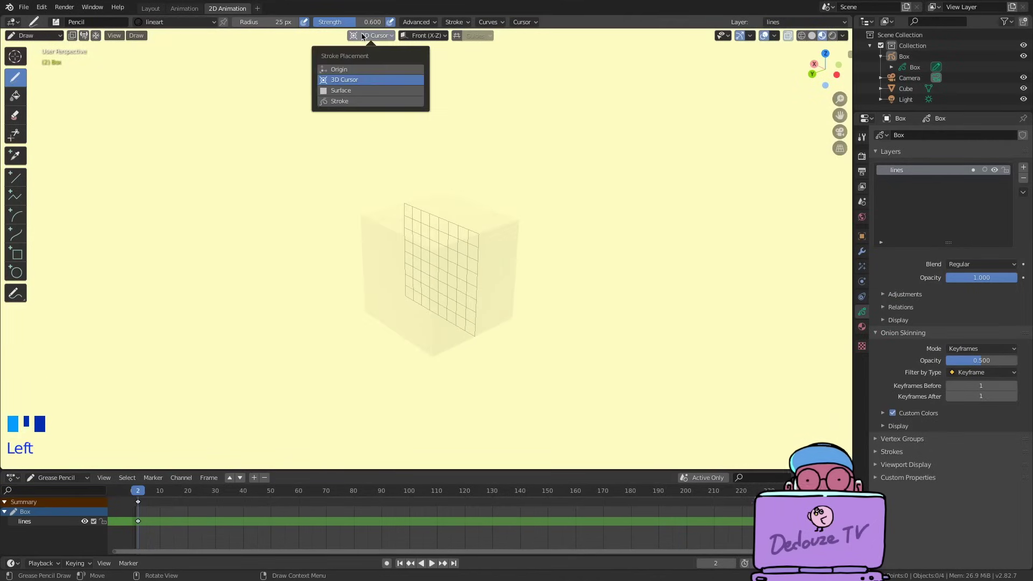
{"action": "left_click", "coordinate": [342, 90]}
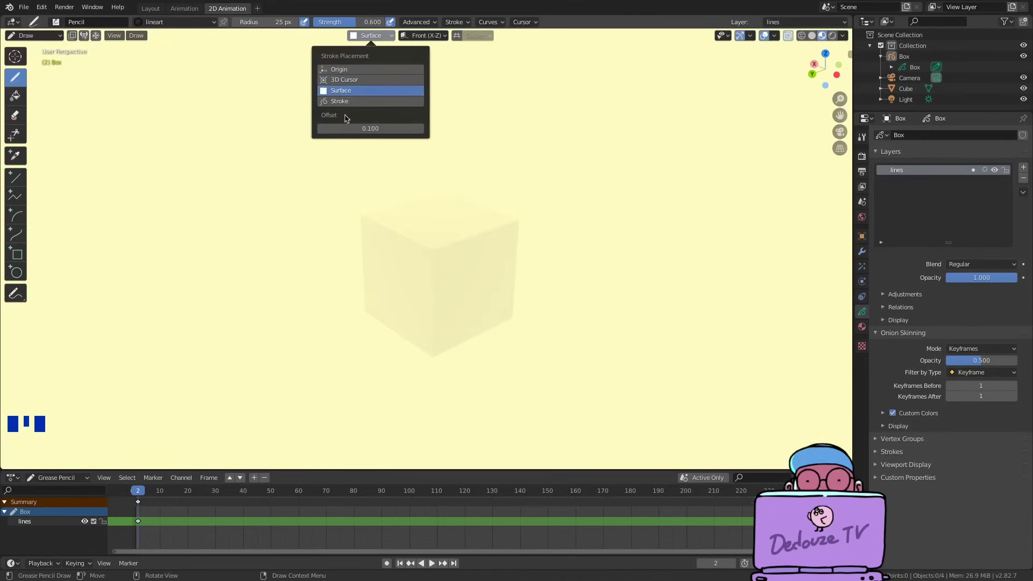
{"action": "middle_click_drag", "start_coordinate": [468, 237], "coordinate": [450, 277]}
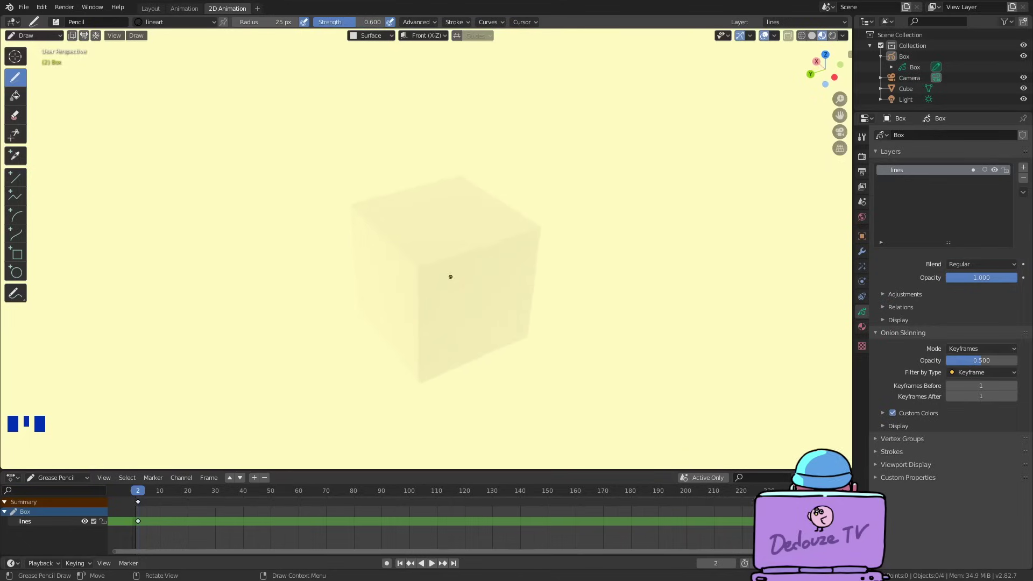
{"action": "scroll", "coordinate": [495, 241], "scroll_direction": "up", "scroll_amount": 1}
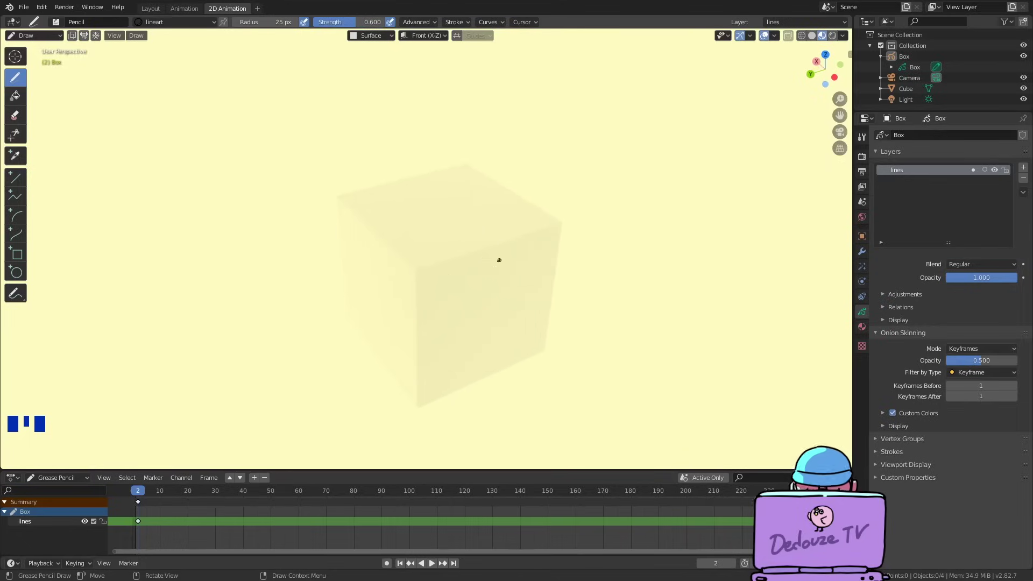
Draw a circle with small marks inside it on one side face of the cube and inspect the strokes.
{"action": "mouse_move", "coordinate": [486, 324]}
{"action": "left_mouse_down"}
{"action": "mouse_move", "coordinate": [476, 287]}
{"action": "mouse_move", "coordinate": [484, 324]}
{"action": "left_mouse_up"}
{"action": "left_click", "coordinate": [483, 299]}
{"action": "left_click", "coordinate": [498, 292]}
{"action": "left_click_drag", "start_coordinate": [496, 306], "coordinate": [483, 318]}
{"action": "middle_click_drag", "start_coordinate": [484, 300], "coordinate": [475, 324]}
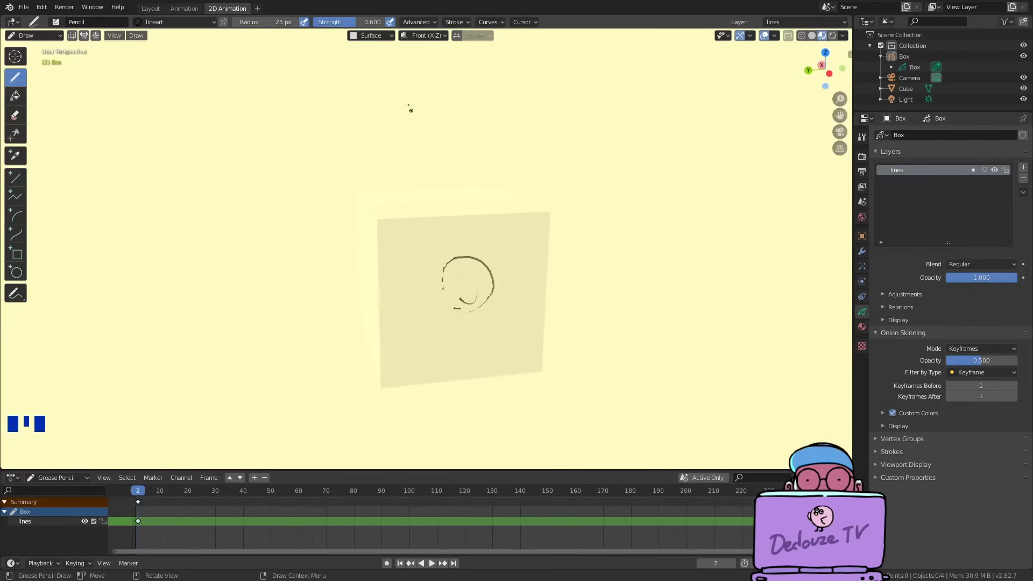
{"action": "scroll", "coordinate": [470, 289], "scroll_direction": "up", "scroll_amount": 2}
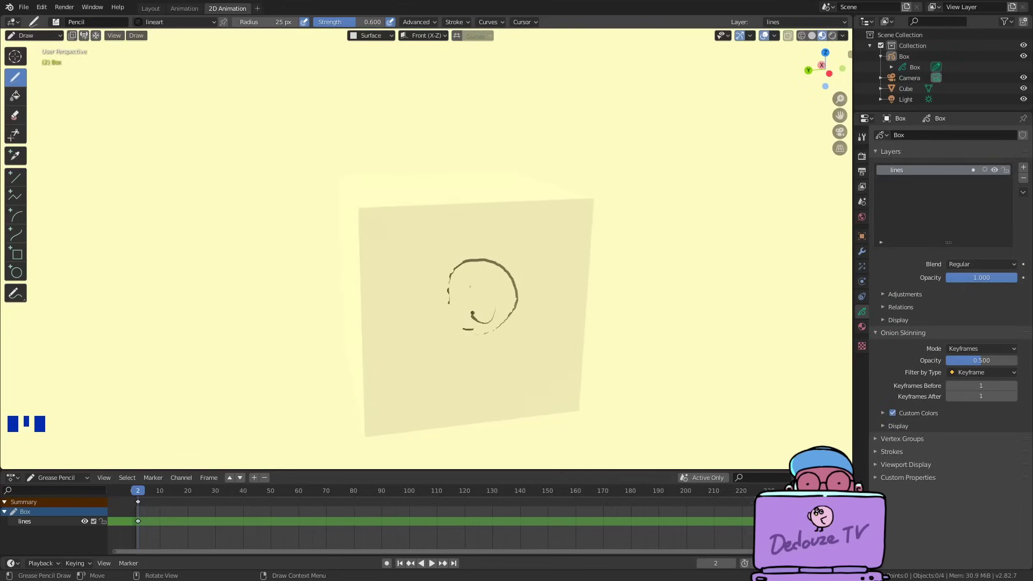
Set the surface offset to 0.1 and draw a closed loop across the cube's upper edge above the circle.
{"action": "left_click", "coordinate": [371, 36]}
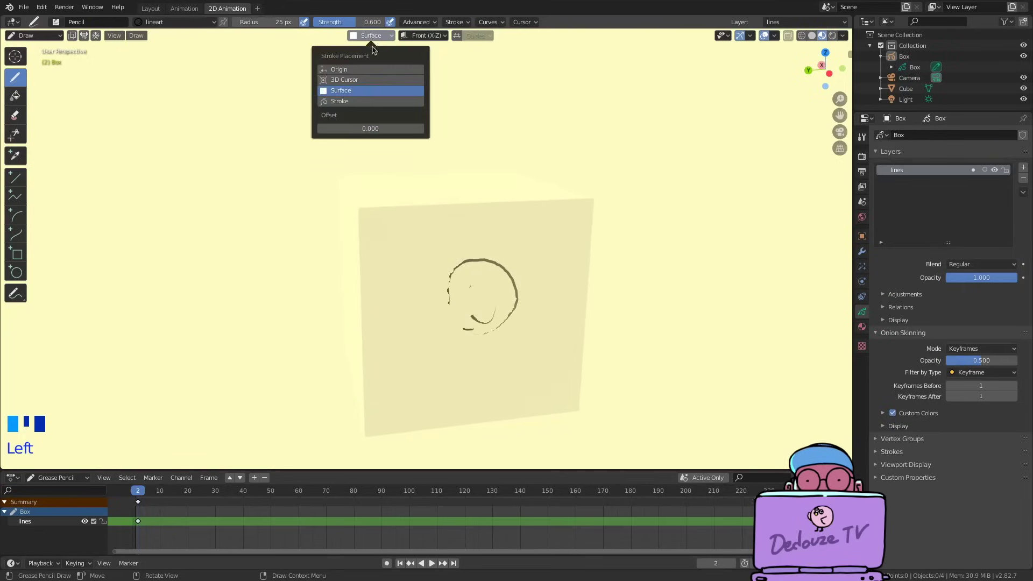
{"action": "left_click", "coordinate": [381, 128]}
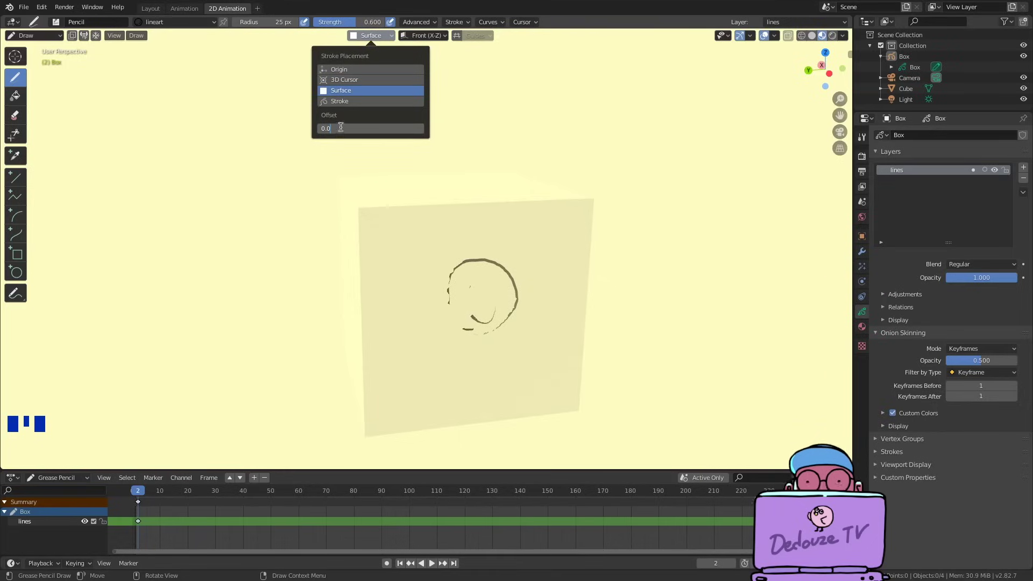
{"action": "key", "text": "Return"}
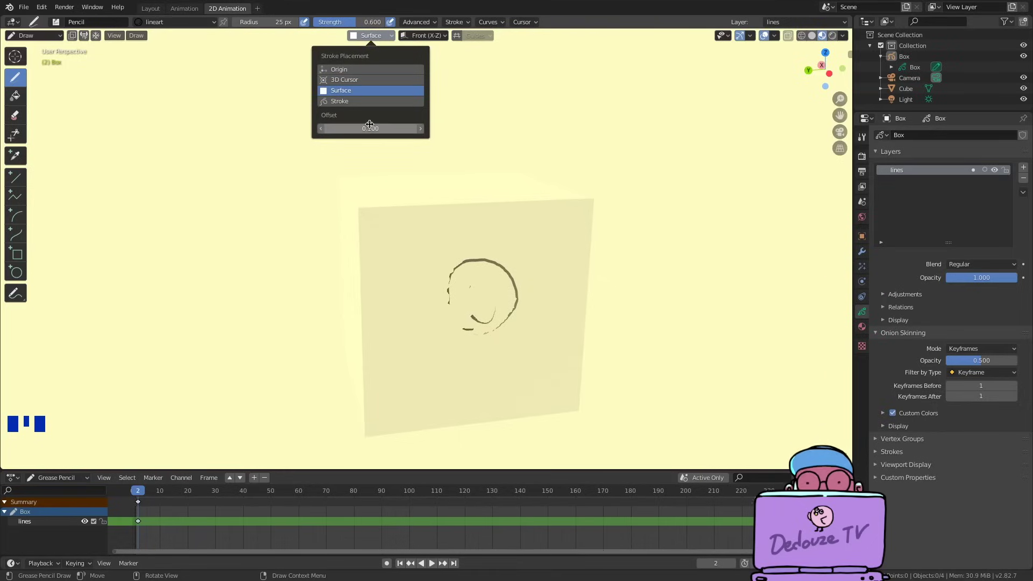
{"action": "middle_click_drag", "start_coordinate": [448, 210], "coordinate": [452, 283]}
{"action": "mouse_move", "coordinate": [497, 255]}
{"action": "left_mouse_down"}
{"action": "mouse_move", "coordinate": [457, 259]}
{"action": "mouse_move", "coordinate": [497, 261]}
{"action": "left_mouse_up"}
{"action": "mouse_move", "coordinate": [823, 69]}
{"action": "left_mouse_down"}
{"action": "mouse_move", "coordinate": [815, 75]}
{"action": "mouse_move", "coordinate": [820, 62]}
{"action": "left_mouse_up"}
Set the surface offset to 0.3 and draw short strokes inside the loop across the cube's upper edge.
{"action": "left_click", "coordinate": [383, 37]}
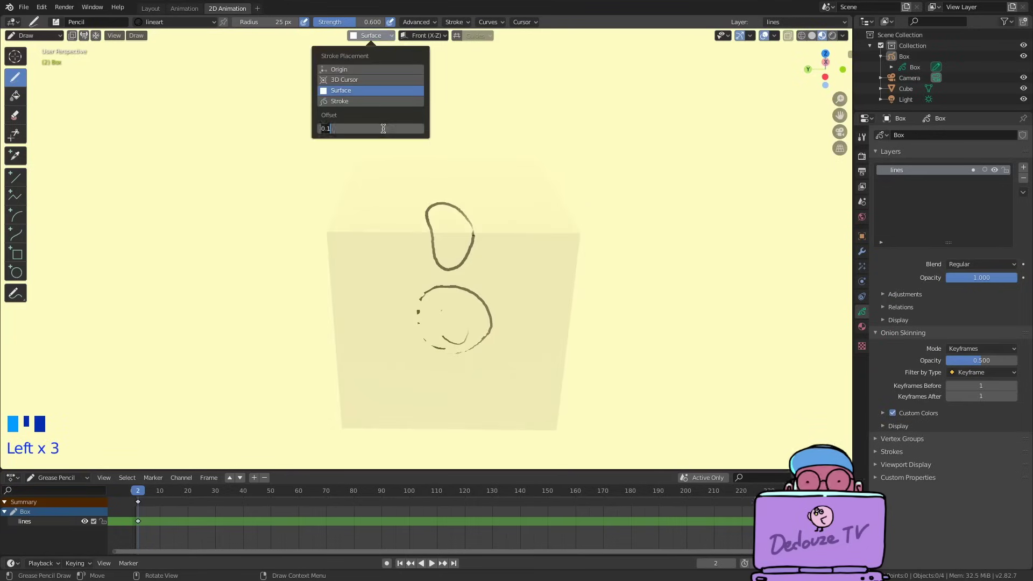
{"action": "left_click_drag", "start_coordinate": [451, 219], "coordinate": [452, 247]}
{"action": "left_click_drag", "start_coordinate": [452, 231], "coordinate": [450, 258]}
{"action": "left_click_drag", "start_coordinate": [450, 256], "coordinate": [451, 268]}
{"action": "middle_click_drag", "start_coordinate": [450, 267], "coordinate": [512, 240]}
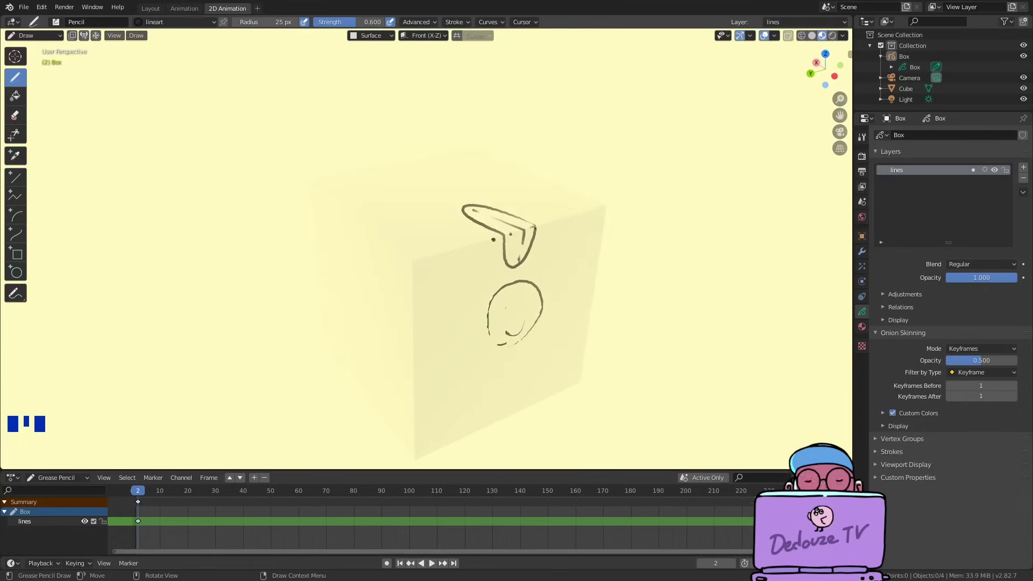
Set the brush radius to 105 px and draw a thick stroke from the cube's top face down its side.
{"action": "left_click_drag", "start_coordinate": [252, 22], "coordinate": [285, 22]}
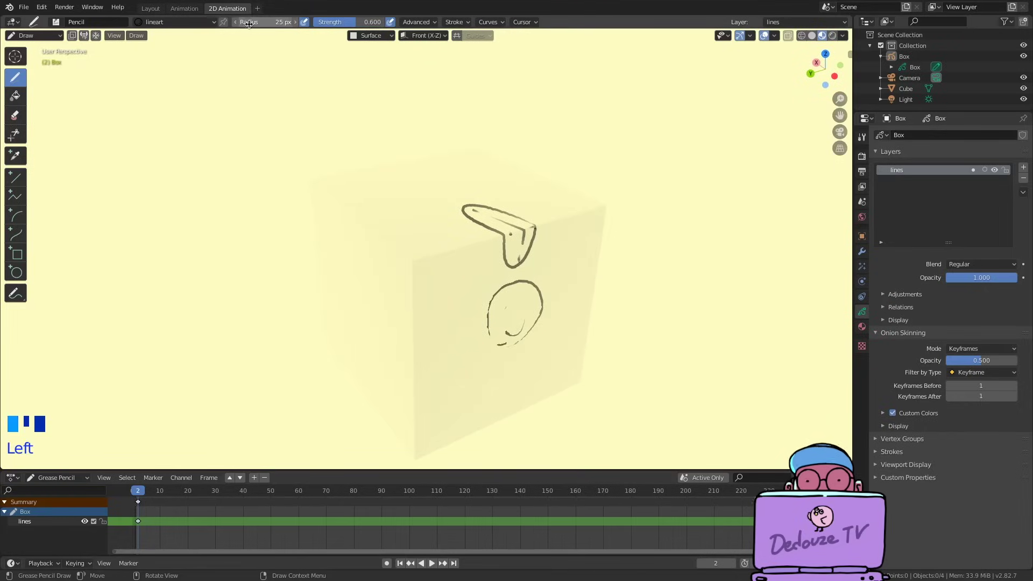
{"action": "mouse_move", "coordinate": [414, 206]}
{"action": "left_mouse_down"}
{"action": "mouse_move", "coordinate": [461, 245]}
{"action": "mouse_move", "coordinate": [456, 308]}
{"action": "left_mouse_up"}
{"action": "mouse_move", "coordinate": [461, 308]}
{"action": "middle_mouse_down"}
{"action": "mouse_move", "coordinate": [460, 318]}
{"action": "mouse_move", "coordinate": [468, 308]}
{"action": "middle_mouse_up"}
Change the surface offset and draw a thick stroke around the cube's vertical edge across both side faces.
{"action": "left_click", "coordinate": [371, 35]}
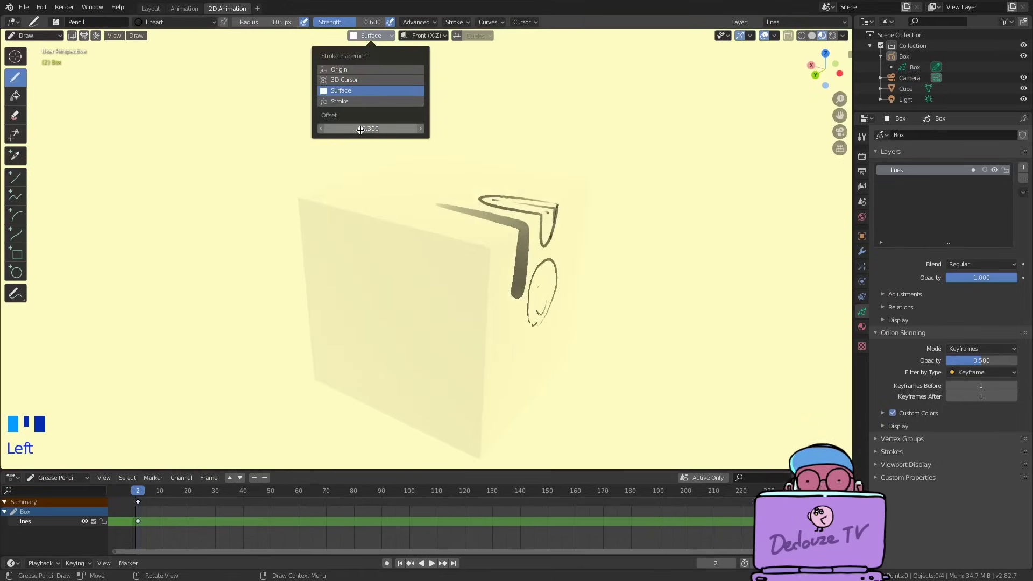
{"action": "left_click", "coordinate": [379, 128]}
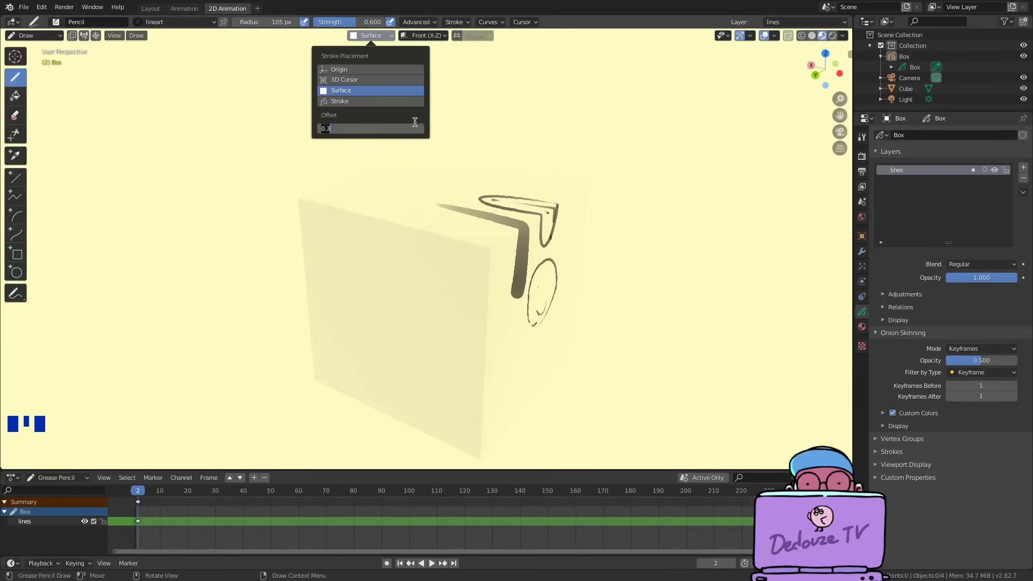
{"action": "key", "text": "Return"}
{"action": "mouse_move", "coordinate": [457, 333]}
{"action": "middle_mouse_down"}
{"action": "mouse_move", "coordinate": [446, 339]}
{"action": "mouse_move", "coordinate": [483, 346]}
{"action": "middle_mouse_up"}
{"action": "left_click_drag", "start_coordinate": [483, 346], "coordinate": [363, 331]}
{"action": "mouse_move", "coordinate": [363, 331]}
{"action": "middle_mouse_down"}
{"action": "mouse_move", "coordinate": [550, 404]}
{"action": "mouse_move", "coordinate": [516, 350]}
{"action": "mouse_move", "coordinate": [497, 341]}
{"action": "mouse_move", "coordinate": [431, 442]}
{"action": "mouse_move", "coordinate": [430, 465]}
{"action": "mouse_move", "coordinate": [481, 334]}
{"action": "middle_mouse_up"}
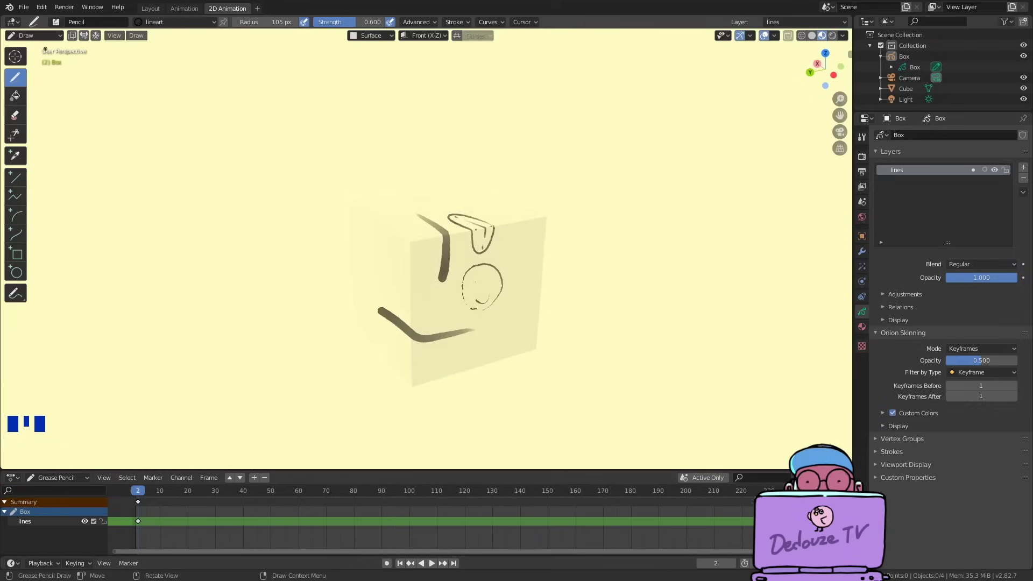
Erase all strokes on the cube with the Eraser Stroke brush and return to the Draw tool.
{"action": "left_click", "coordinate": [15, 114]}
{"action": "mouse_move", "coordinate": [481, 291]}
{"action": "left_mouse_down"}
{"action": "mouse_move", "coordinate": [437, 202]}
{"action": "mouse_move", "coordinate": [431, 355]}
{"action": "left_mouse_up"}
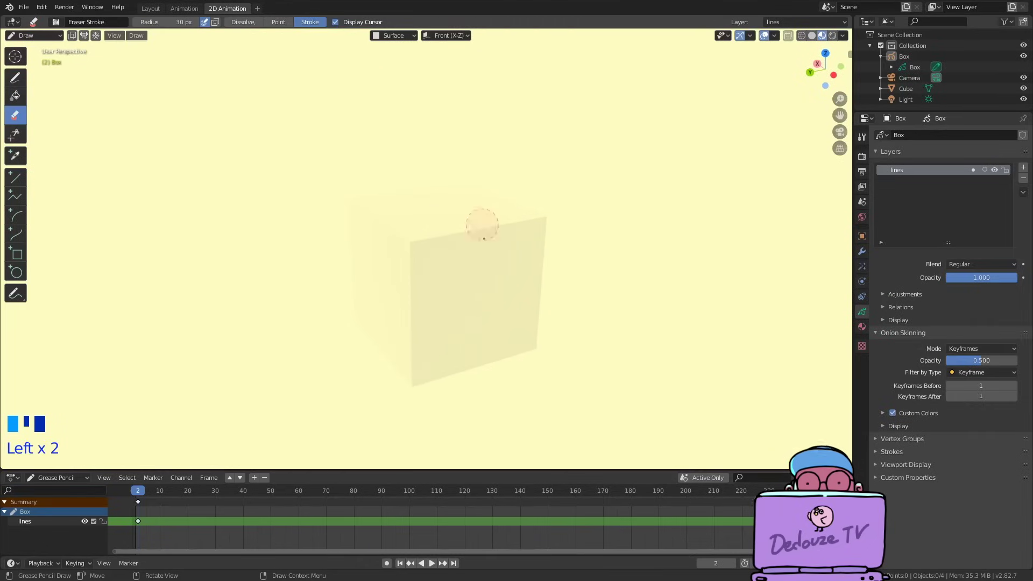
{"action": "left_click", "coordinate": [15, 77]}
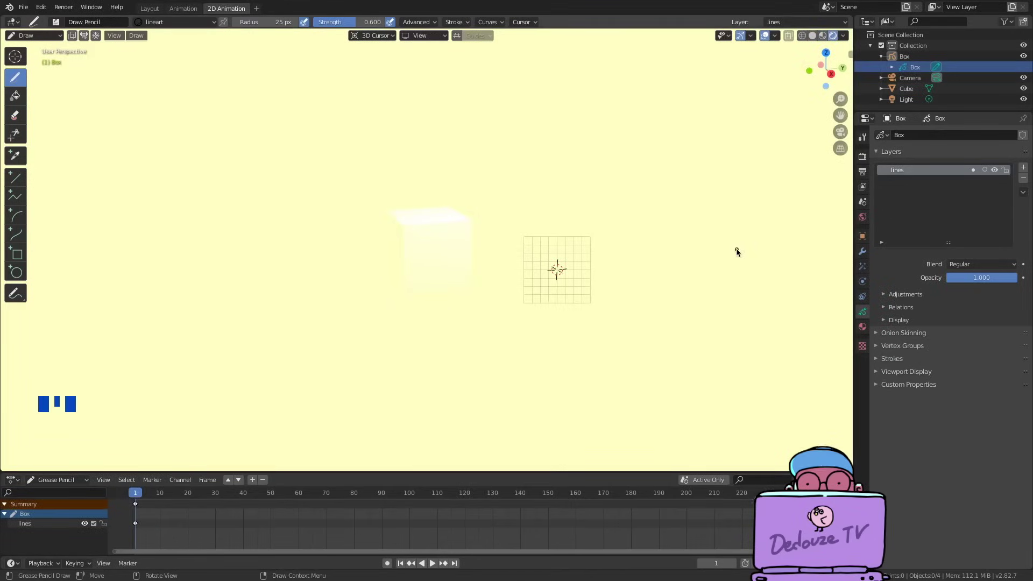
Switch from Draw to Object Mode and delete the cube.
{"action": "left_click", "coordinate": [442, 240]}
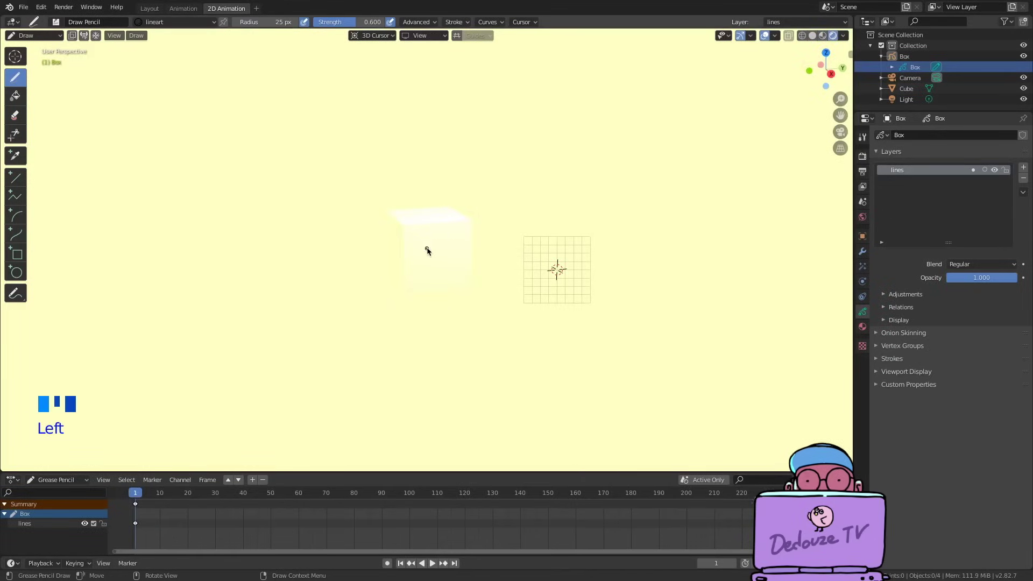
{"action": "left_click", "coordinate": [32, 35]}
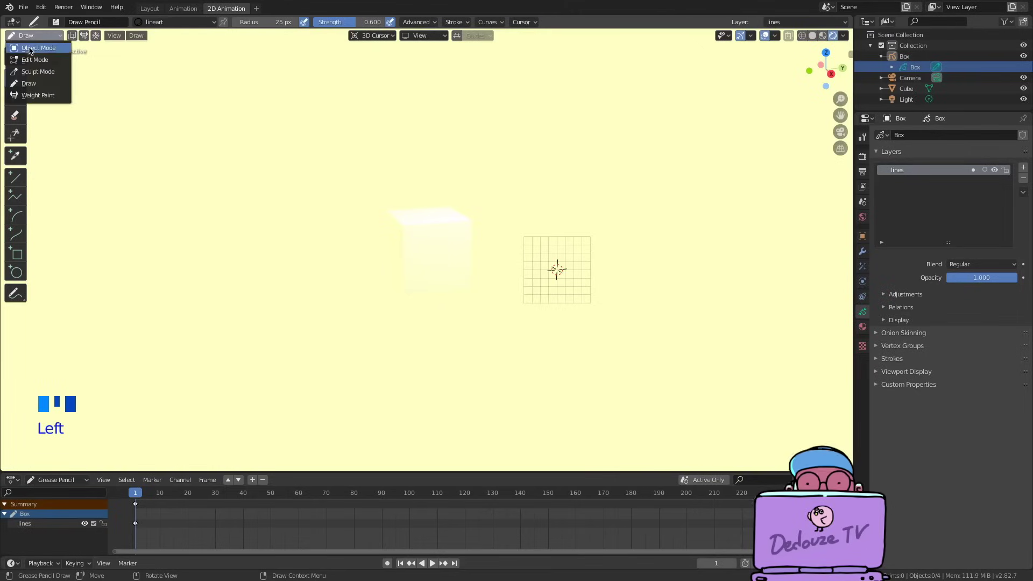
{"action": "left_click", "coordinate": [33, 47]}
{"action": "left_click", "coordinate": [411, 234]}
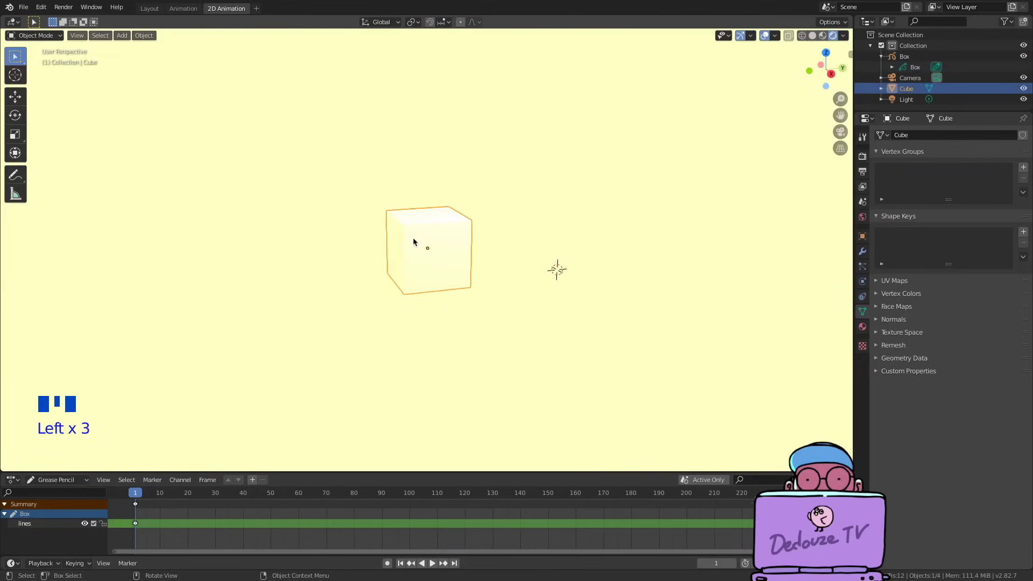
{"action": "key", "text": "x"}
{"action": "left_click", "coordinate": [365, 239]}
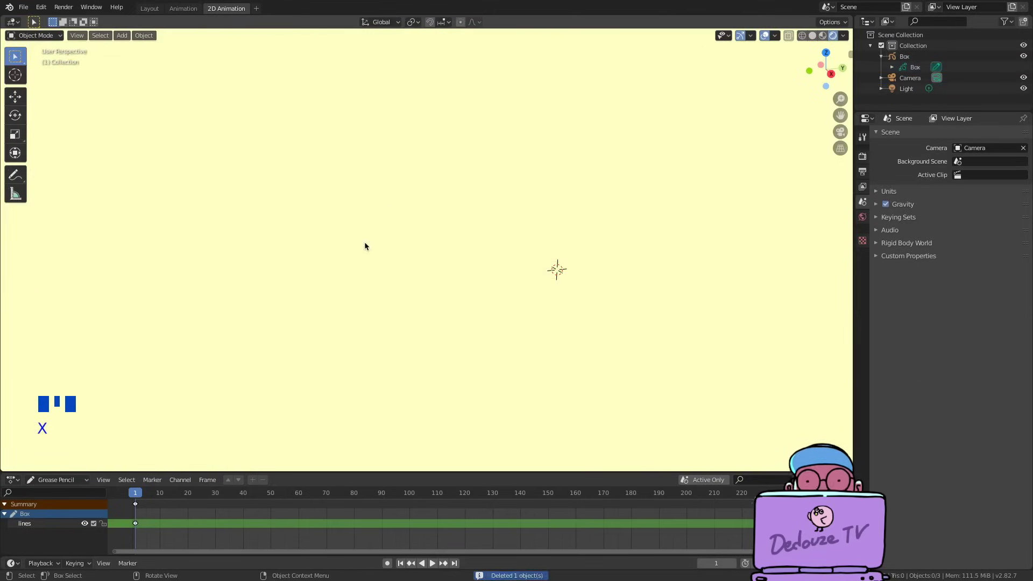
Select the Box Grease Pencil object and snap the 3D cursor to its selection.
{"action": "left_click", "coordinate": [903, 58]}
{"action": "left_click", "coordinate": [905, 65]}
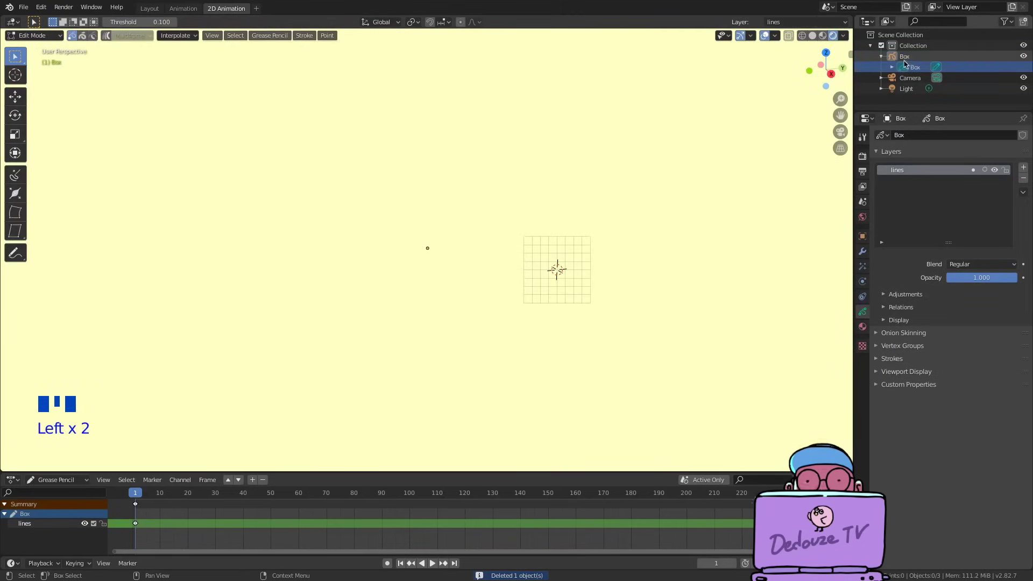
{"action": "left_click", "coordinate": [903, 57]}
{"action": "left_click", "coordinate": [319, 278]}
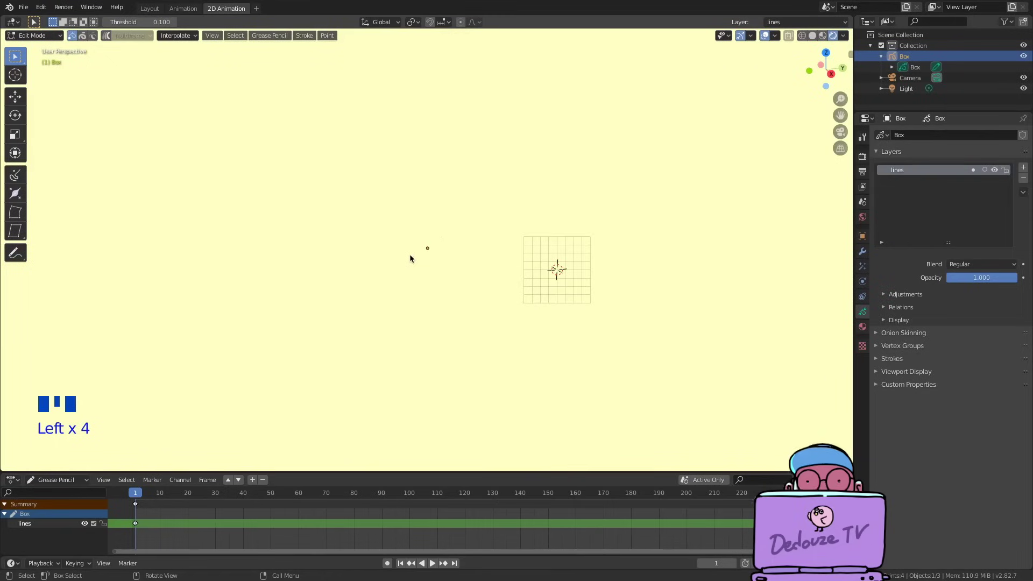
{"action": "key", "text": "shift+s"}
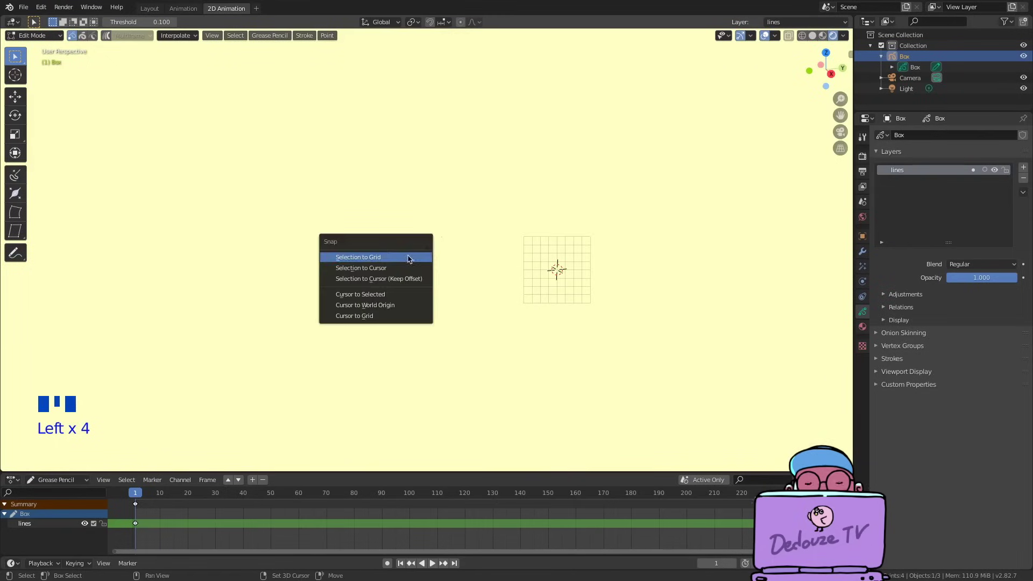
{"action": "left_click", "coordinate": [343, 295]}
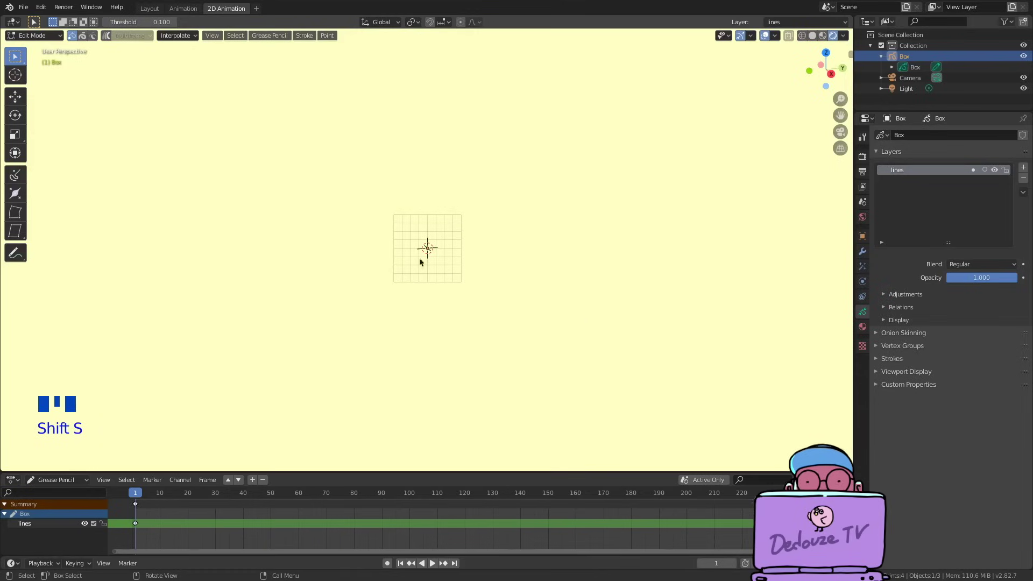
Switch to Draw mode and choose the Draw Pen brush.
{"action": "left_click", "coordinate": [34, 36]}
{"action": "left_click", "coordinate": [21, 84]}
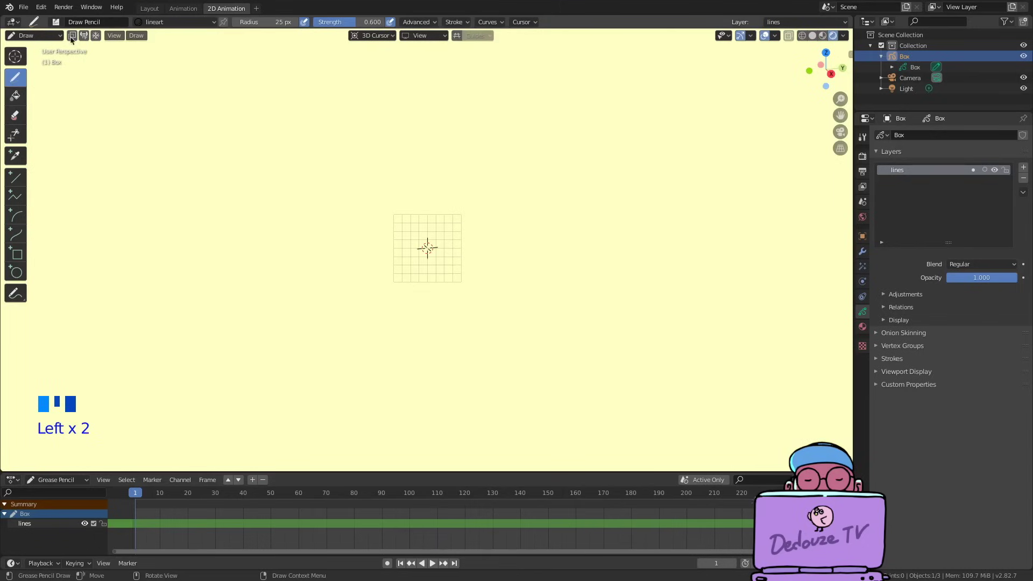
{"action": "left_click", "coordinate": [56, 22]}
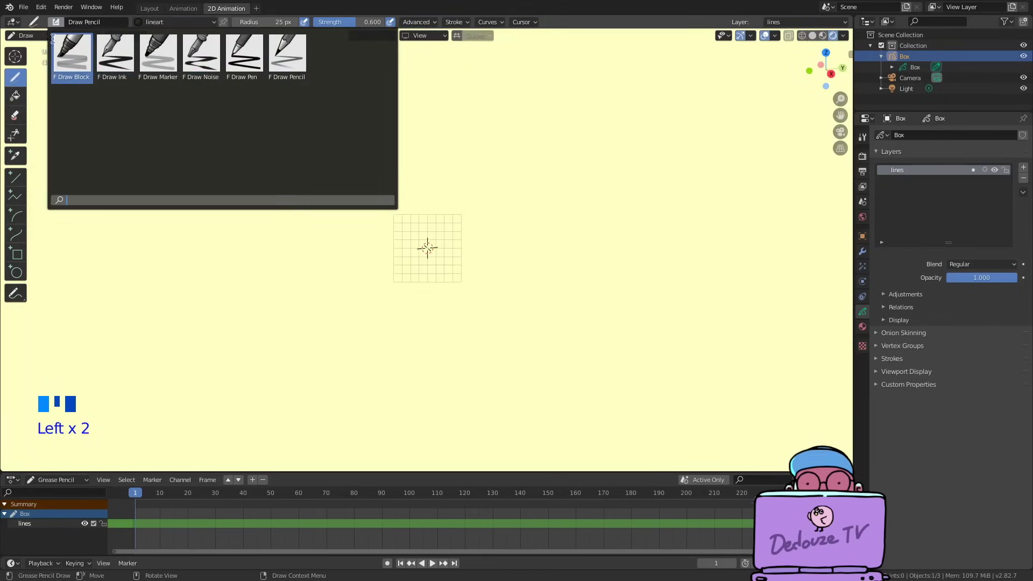
{"action": "left_click", "coordinate": [243, 54]}
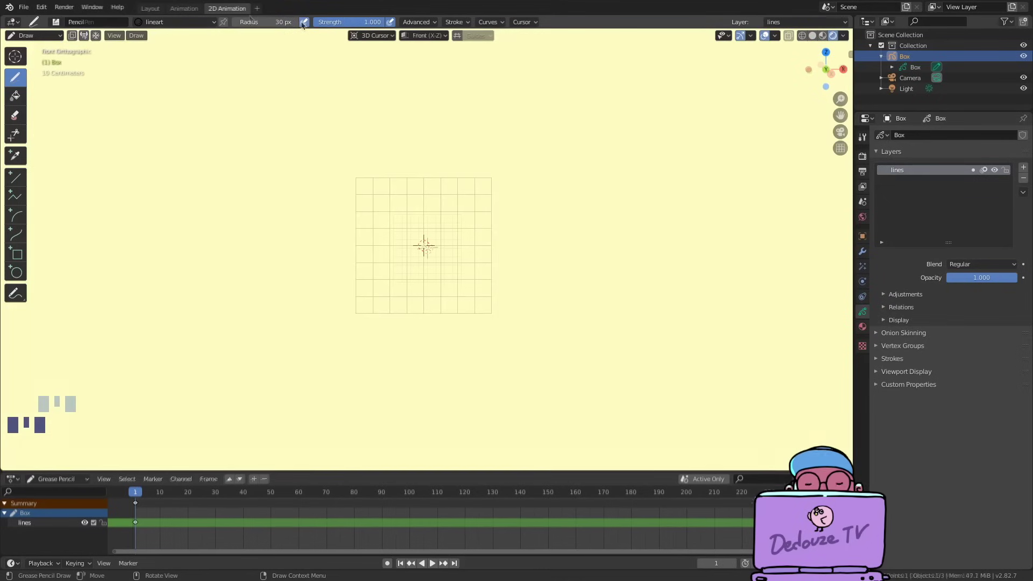
Adjust the pen's radius and strength pressure sensitivity, with strokes placed at the 3D Cursor on the Front (X-Z) plane.
{"action": "left_click", "coordinate": [310, 27]}
{"action": "left_click", "coordinate": [390, 22]}
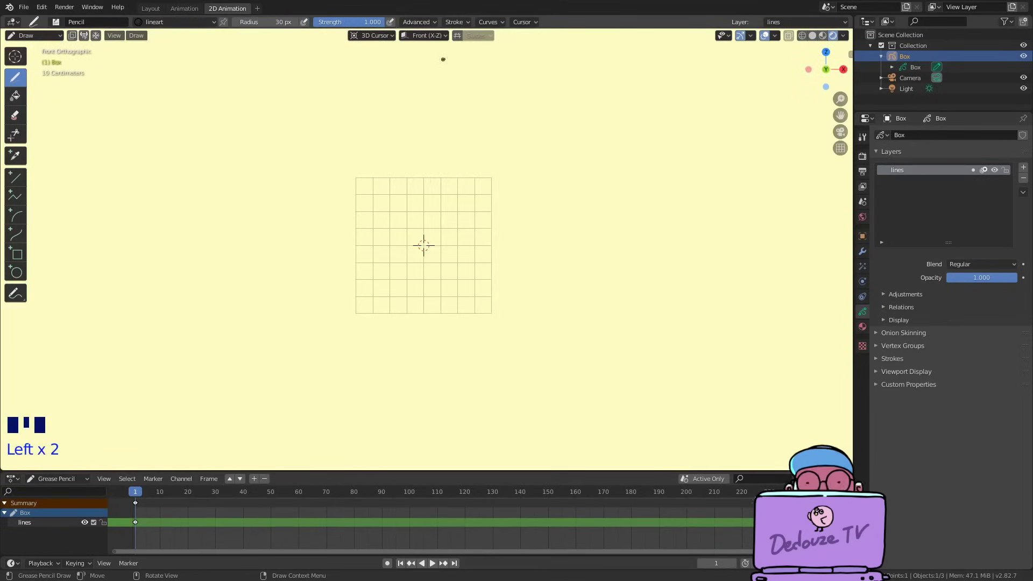
{"action": "left_click", "coordinate": [370, 36]}
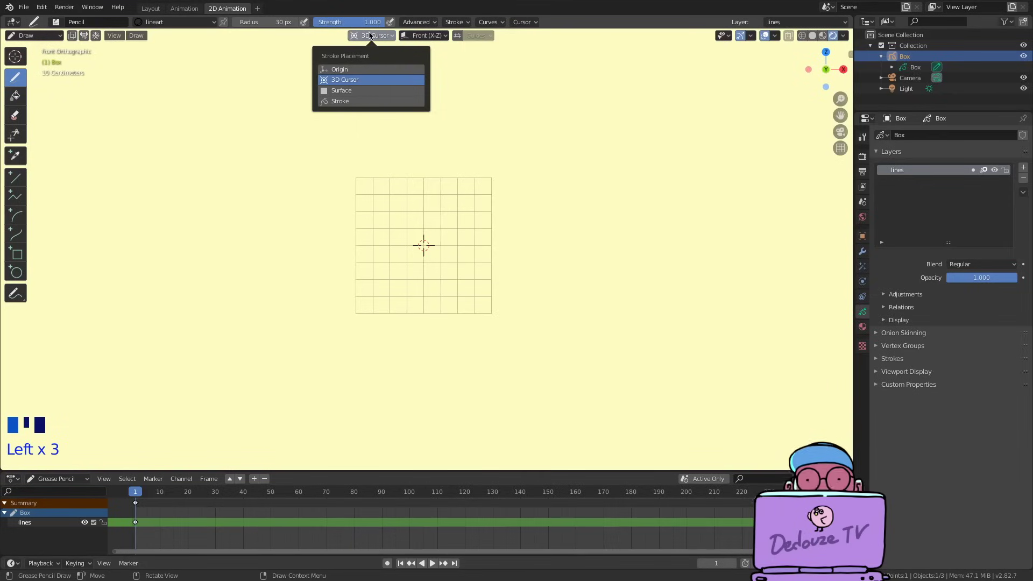
{"action": "left_click", "coordinate": [420, 36]}
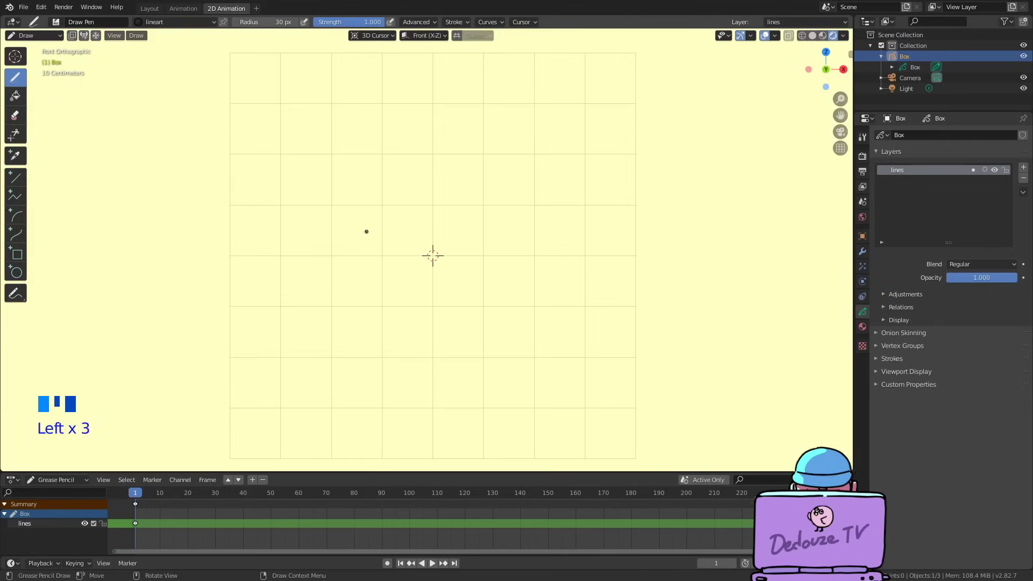
Draw two slanted elongated eyes and a wide tilted smiling mouth around the 3D cursor.
{"action": "mouse_move", "coordinate": [371, 236]}
{"action": "left_mouse_down"}
{"action": "mouse_move", "coordinate": [344, 188]}
{"action": "mouse_move", "coordinate": [372, 234]}
{"action": "left_mouse_up"}
{"action": "mouse_move", "coordinate": [437, 195]}
{"action": "left_mouse_down"}
{"action": "mouse_move", "coordinate": [403, 140]}
{"action": "mouse_move", "coordinate": [438, 189]}
{"action": "left_mouse_up"}
{"action": "middle_click_drag", "start_coordinate": [369, 253], "coordinate": [408, 214], "text": "ctrl"}
{"action": "mouse_move", "coordinate": [471, 211]}
{"action": "left_mouse_down"}
{"action": "mouse_move", "coordinate": [410, 253]}
{"action": "mouse_move", "coordinate": [442, 289]}
{"action": "mouse_move", "coordinate": [471, 214]}
{"action": "mouse_move", "coordinate": [435, 222]}
{"action": "mouse_move", "coordinate": [373, 277]}
{"action": "mouse_move", "coordinate": [467, 246]}
{"action": "mouse_move", "coordinate": [448, 206]}
{"action": "left_mouse_up"}
{"action": "key", "text": "ctrl+z"}
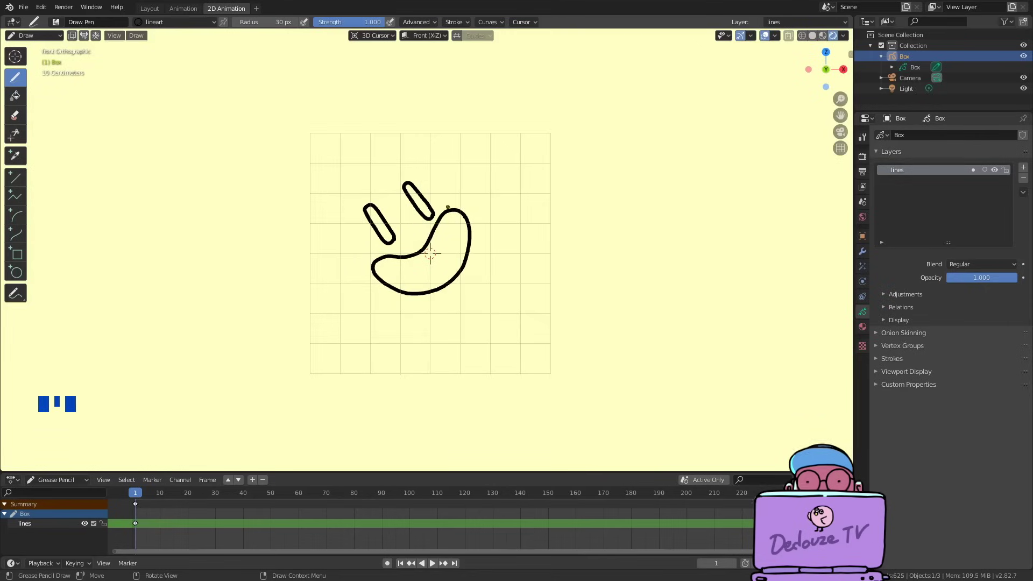
In Sculpt Mode, lengthen both eyes by pulling their upper and lower ends outward with the Grab brush.
{"action": "left_click", "coordinate": [33, 35]}
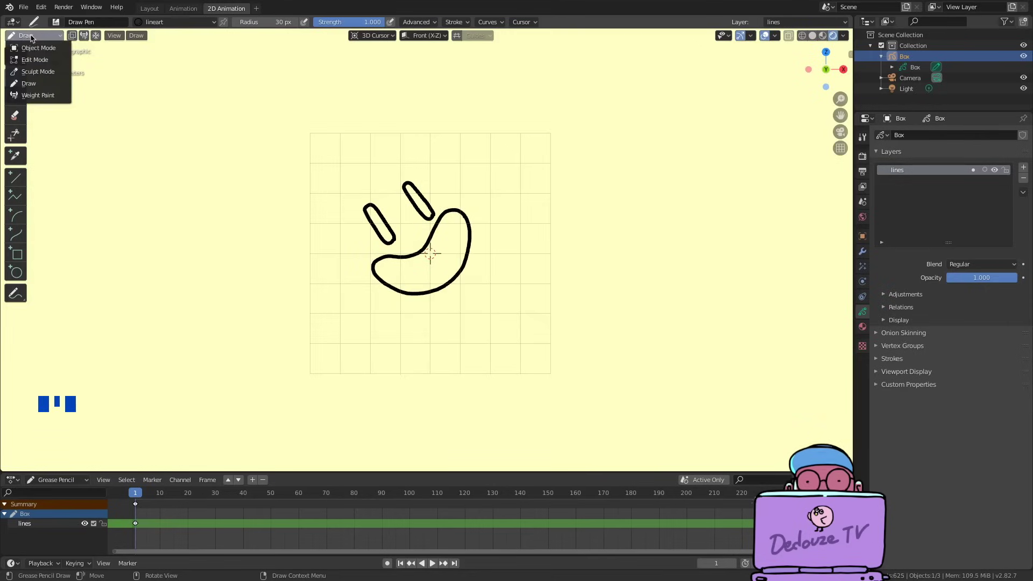
{"action": "left_click", "coordinate": [26, 76]}
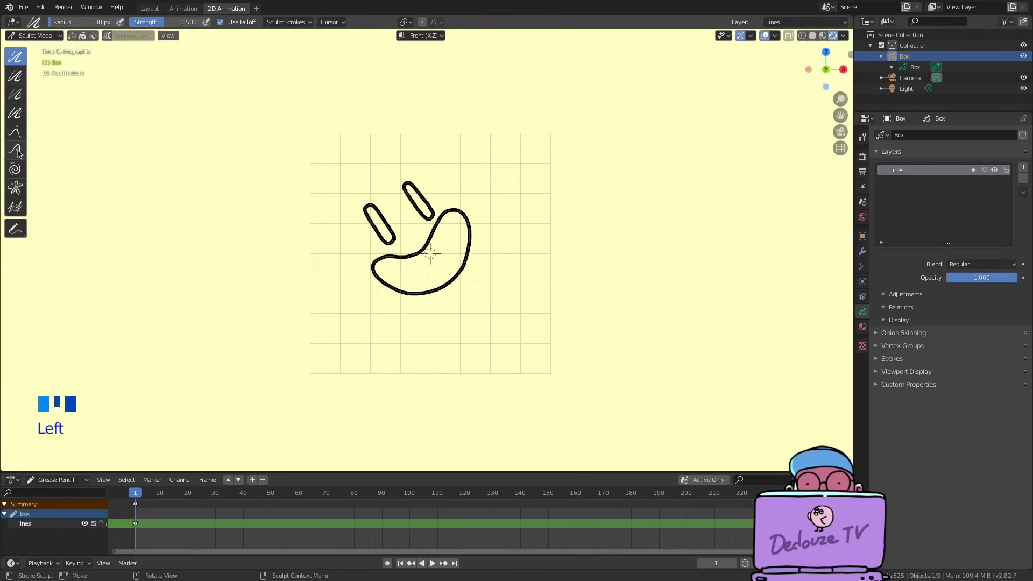
{"action": "scroll", "coordinate": [428, 247], "scroll_direction": "up", "scroll_amount": 2}
{"action": "left_click_drag", "start_coordinate": [422, 233], "coordinate": [400, 255]}
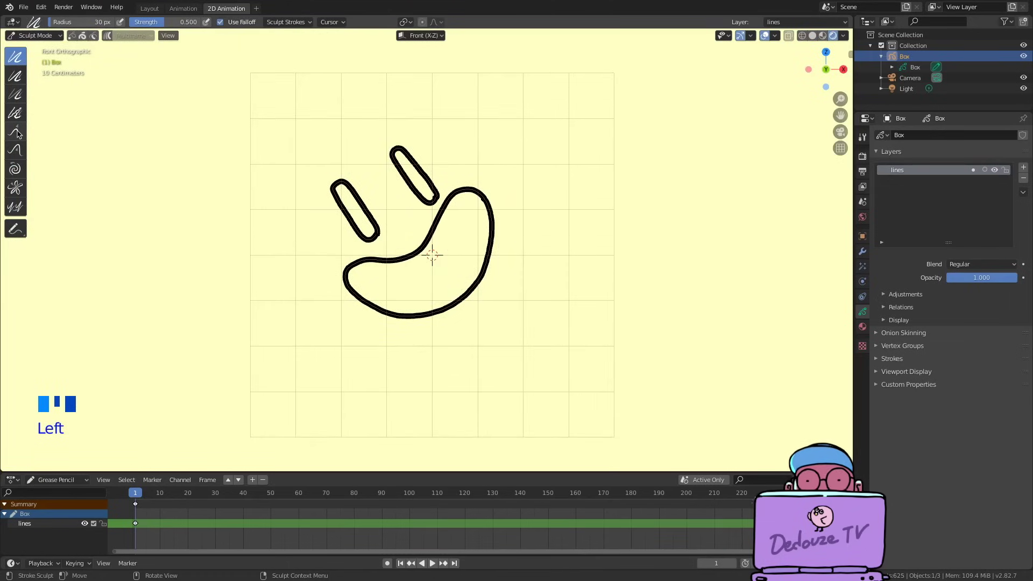
{"action": "left_click", "coordinate": [16, 132]}
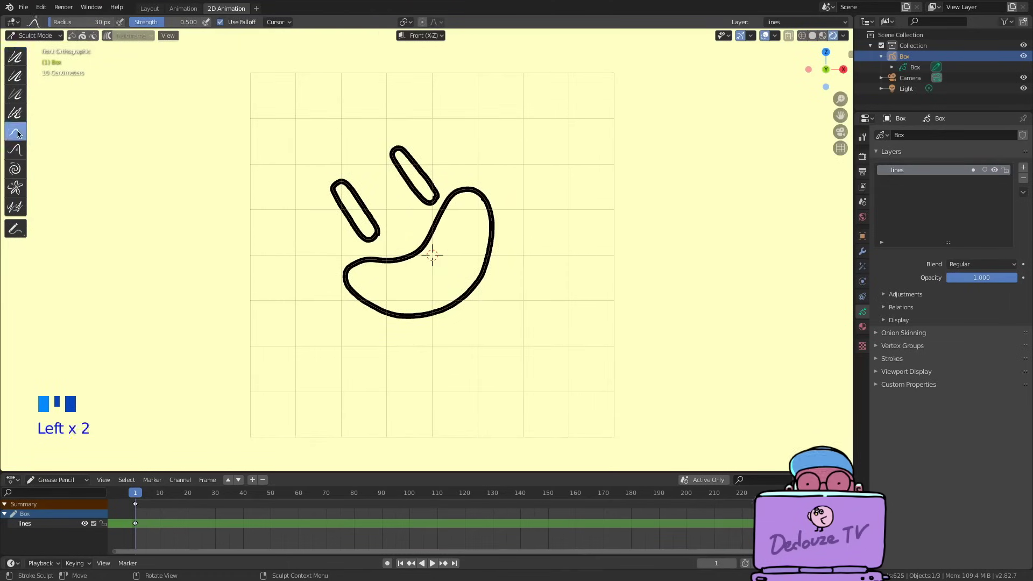
{"action": "key", "text": "z"}
{"action": "left_click_drag", "start_coordinate": [333, 185], "coordinate": [331, 180]}
{"action": "left_click_drag", "start_coordinate": [337, 179], "coordinate": [334, 173]}
{"action": "left_click_drag", "start_coordinate": [370, 234], "coordinate": [374, 239]}
{"action": "left_click_drag", "start_coordinate": [397, 152], "coordinate": [394, 146]}
{"action": "left_click_drag", "start_coordinate": [399, 151], "coordinate": [413, 163]}
{"action": "left_click_drag", "start_coordinate": [429, 197], "coordinate": [428, 201]}
{"action": "left_click_drag", "start_coordinate": [424, 188], "coordinate": [424, 185]}
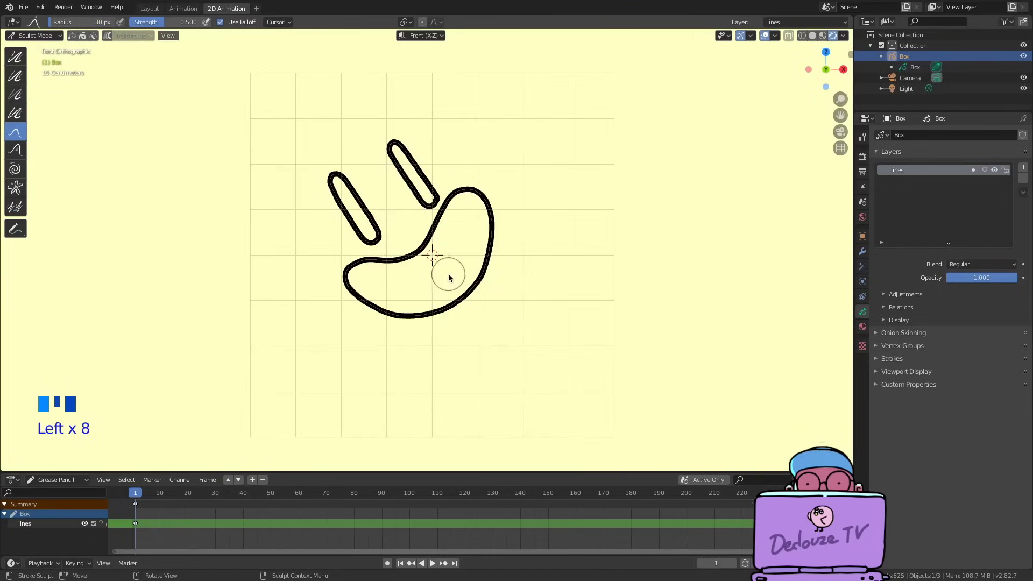
Set the Grab brush radius to 66 px and pull the mouth's right side and left corner outward.
{"action": "key", "text": "f"}
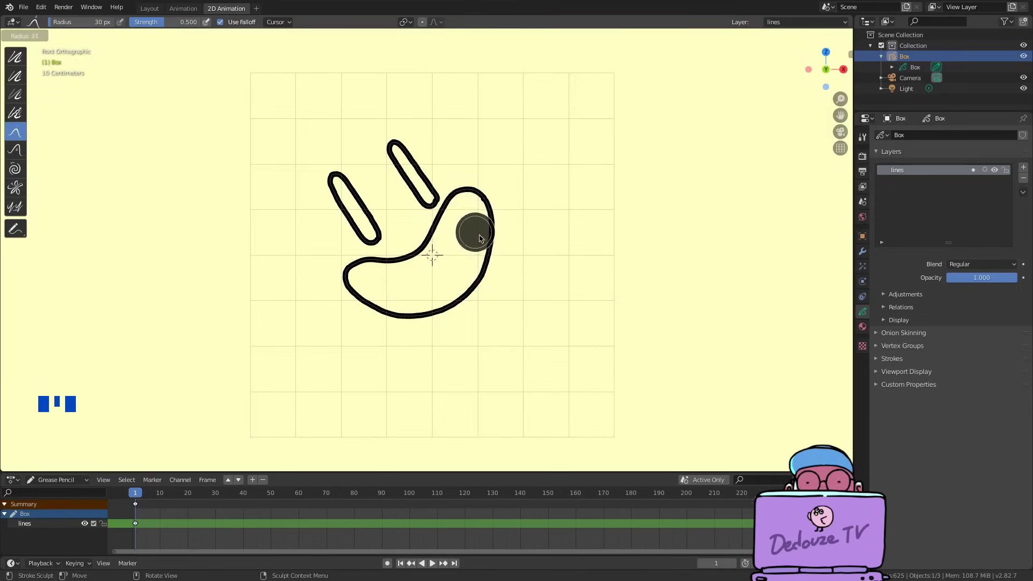
{"action": "left_click", "coordinate": [492, 236]}
{"action": "mouse_move", "coordinate": [492, 235]}
{"action": "left_mouse_down"}
{"action": "mouse_move", "coordinate": [488, 263]}
{"action": "mouse_move", "coordinate": [486, 237]}
{"action": "left_mouse_up"}
{"action": "left_click_drag", "start_coordinate": [487, 236], "coordinate": [490, 251]}
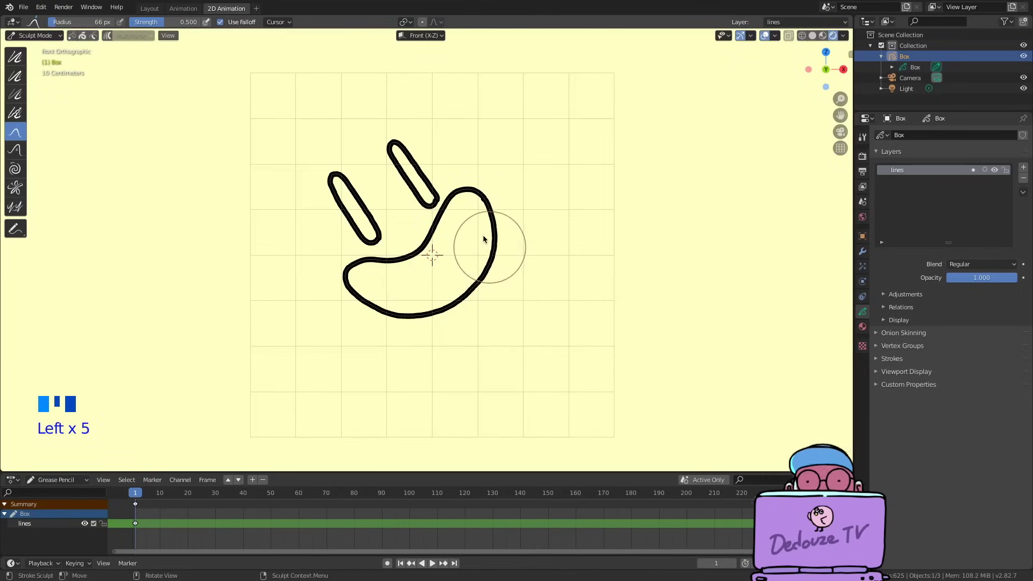
{"action": "mouse_move", "coordinate": [401, 254]}
{"action": "left_mouse_down"}
{"action": "mouse_move", "coordinate": [369, 292]}
{"action": "mouse_move", "coordinate": [349, 282]}
{"action": "left_mouse_up"}
{"action": "mouse_move", "coordinate": [350, 283]}
{"action": "left_mouse_down"}
{"action": "mouse_move", "coordinate": [346, 272]}
{"action": "mouse_move", "coordinate": [380, 305]}
{"action": "left_mouse_up"}
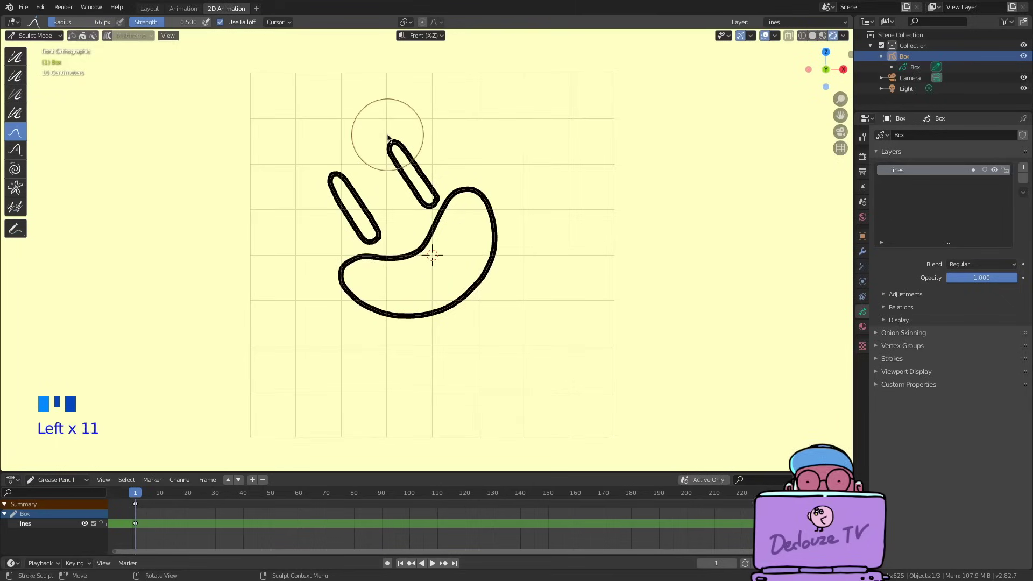
{"action": "mouse_move", "coordinate": [374, 319]}
{"action": "left_mouse_down"}
{"action": "mouse_move", "coordinate": [473, 288]}
{"action": "mouse_move", "coordinate": [344, 232]}
{"action": "left_mouse_up"}
Push the mouth's lower edge outward with a 91 px Grab brush and return to Draw mode.
{"action": "key", "text": "f"}
{"action": "left_click", "coordinate": [391, 336]}
{"action": "mouse_move", "coordinate": [390, 337]}
{"action": "left_mouse_down"}
{"action": "mouse_move", "coordinate": [405, 325]}
{"action": "mouse_move", "coordinate": [350, 276]}
{"action": "left_mouse_up"}
{"action": "left_click", "coordinate": [32, 36]}
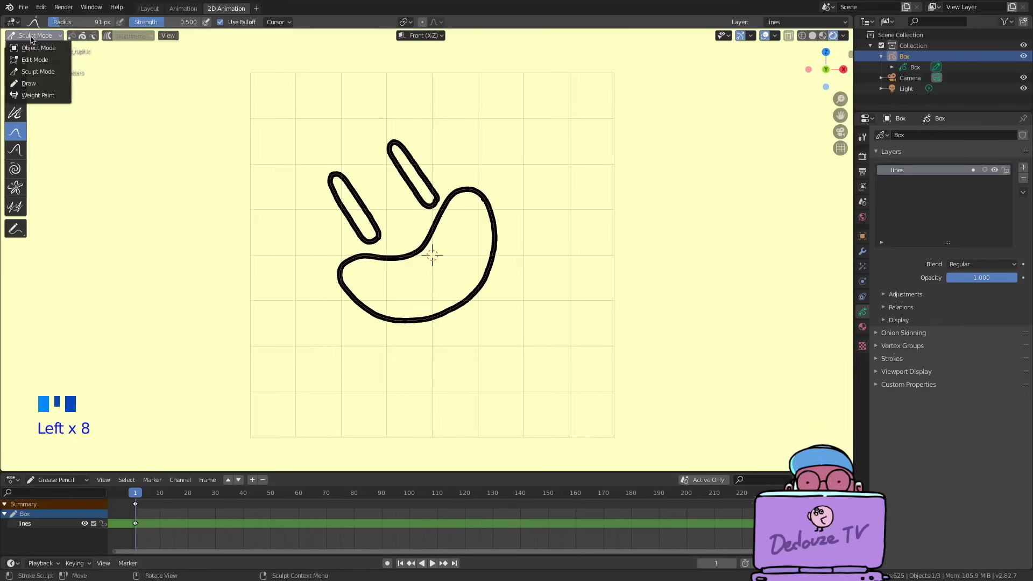
{"action": "left_click", "coordinate": [30, 84]}
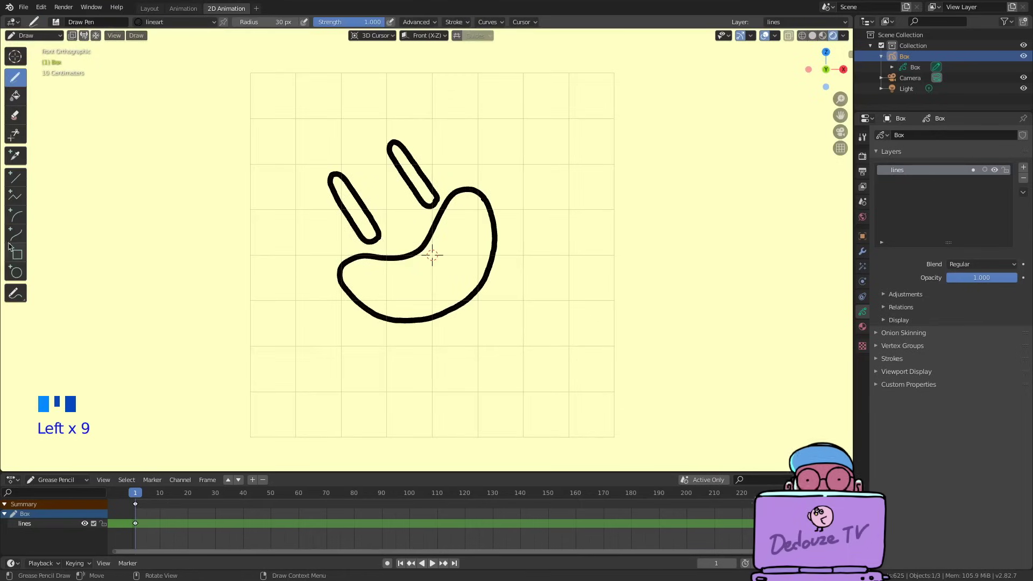
Try outlining the face with the Circle tool and undo the circle.
{"action": "left_click", "coordinate": [17, 272]}
{"action": "mouse_move", "coordinate": [267, 120]}
{"action": "left_mouse_down"}
{"action": "mouse_move", "coordinate": [539, 346]}
{"action": "mouse_move", "coordinate": [534, 378]}
{"action": "mouse_move", "coordinate": [519, 372]}
{"action": "left_mouse_up"}
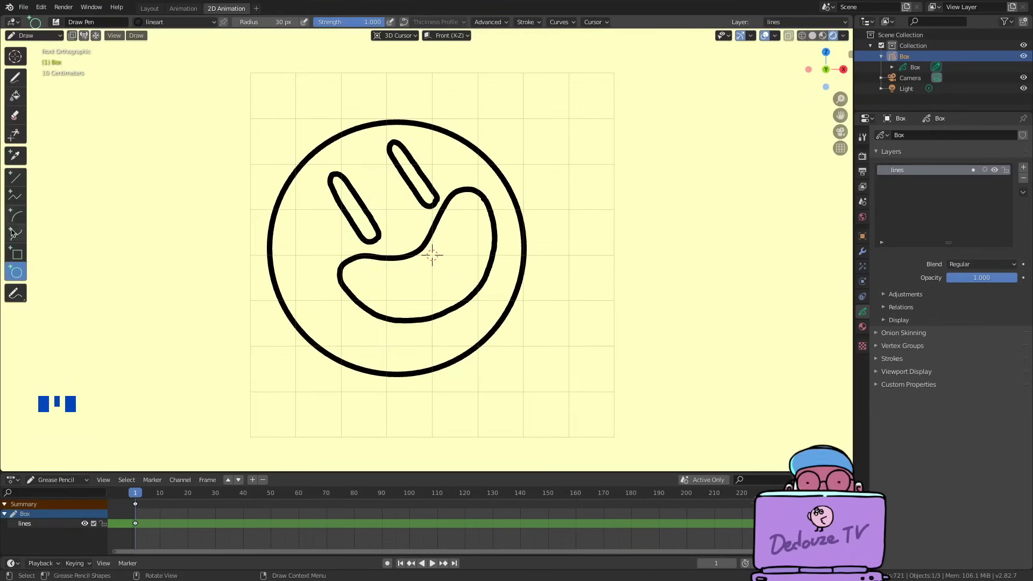
{"action": "key", "text": "ctrl+z"}
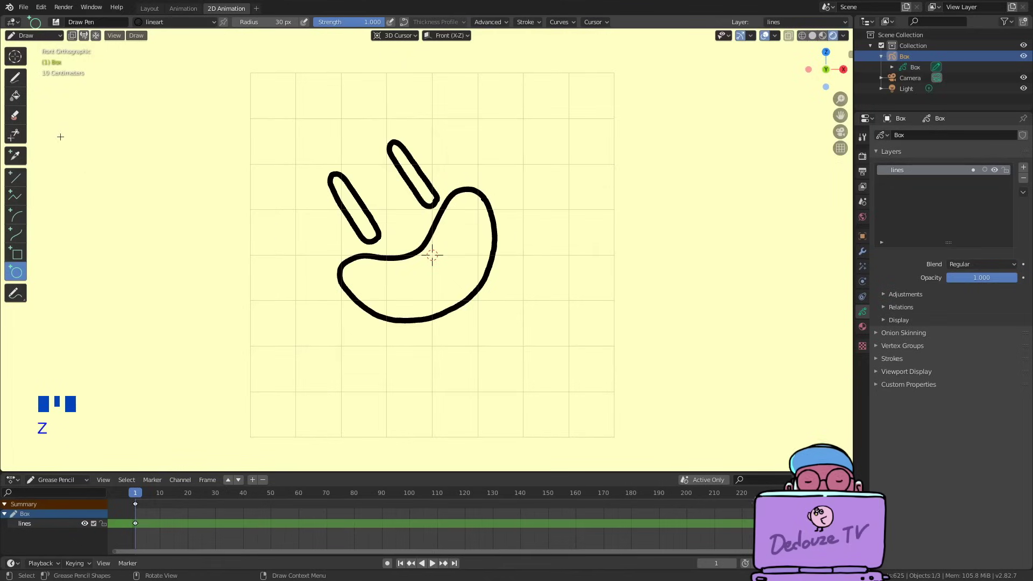
Draw a closed freehand circle around the eyes and mouth with the Draw tool.
{"action": "left_click", "coordinate": [15, 77]}
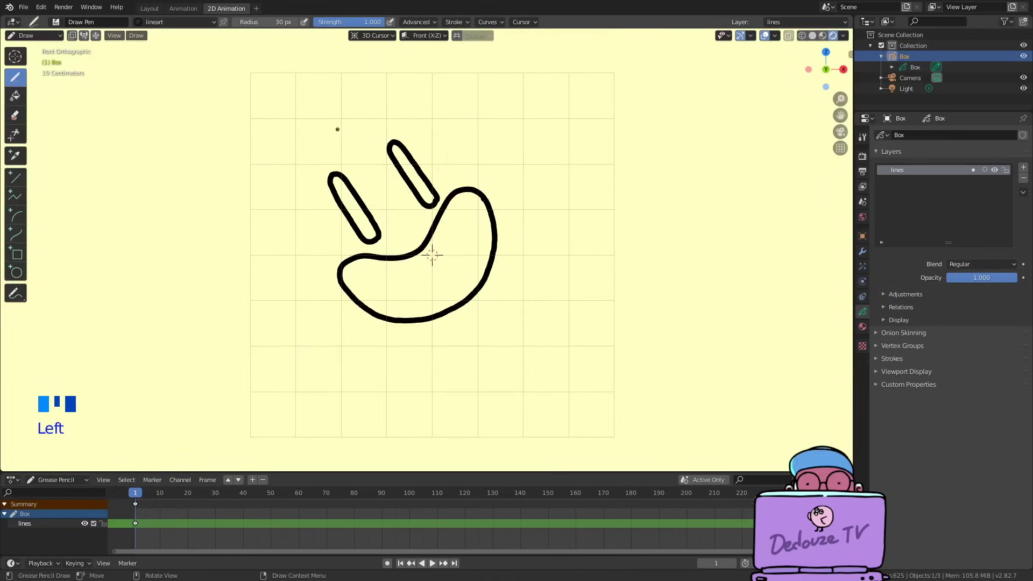
{"action": "scroll", "coordinate": [337, 129], "scroll_direction": "down", "scroll_amount": 4}
{"action": "mouse_move", "coordinate": [382, 184]}
{"action": "left_mouse_down"}
{"action": "mouse_move", "coordinate": [461, 282]}
{"action": "mouse_move", "coordinate": [384, 188]}
{"action": "left_mouse_up"}
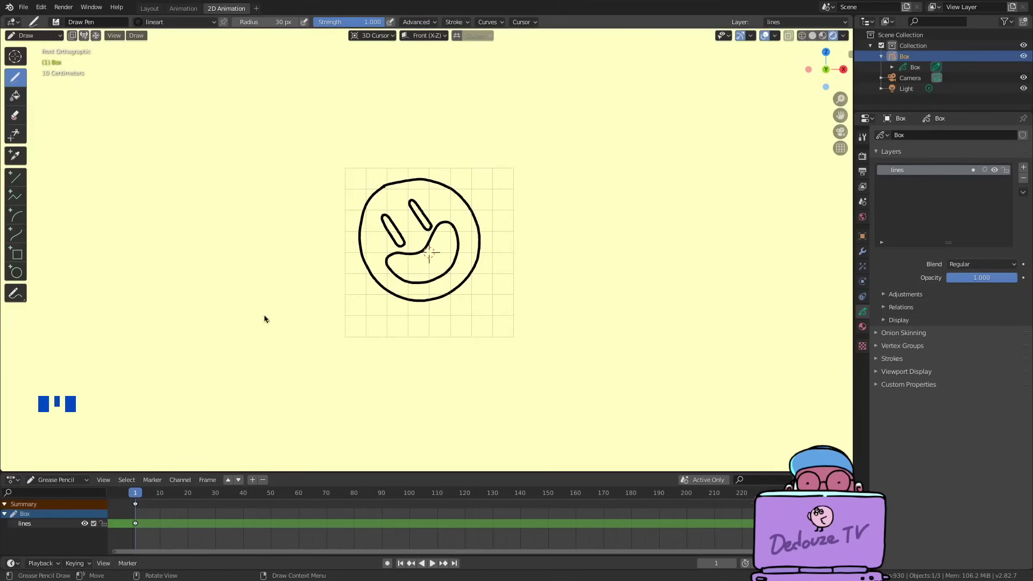
In Sculpt Mode, refine the face outline and widen the mouth with a 52 px Grab brush.
{"action": "left_click", "coordinate": [25, 36]}
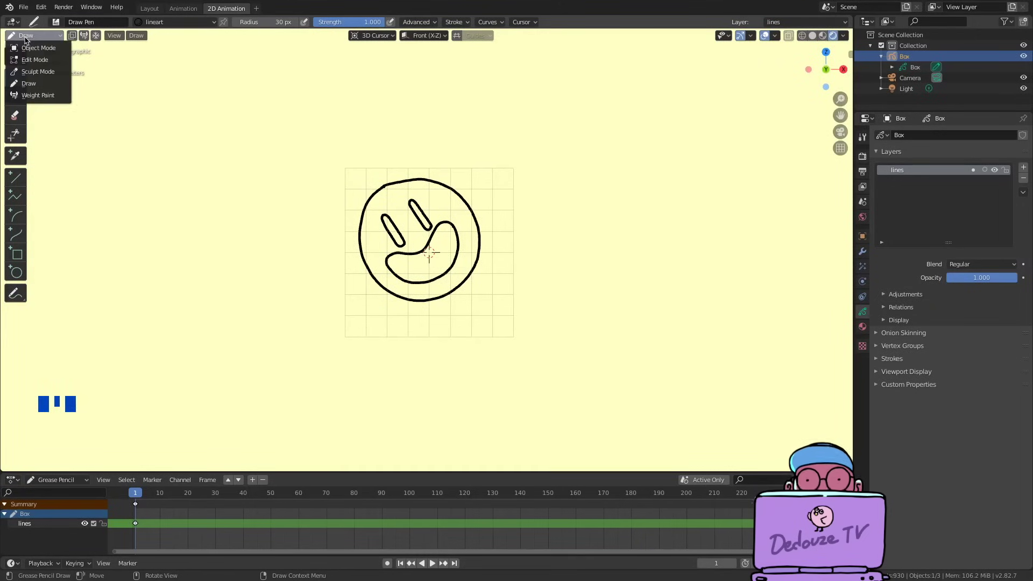
{"action": "left_click", "coordinate": [37, 71]}
{"action": "key", "text": "f"}
{"action": "left_click_drag", "start_coordinate": [402, 181], "coordinate": [429, 166]}
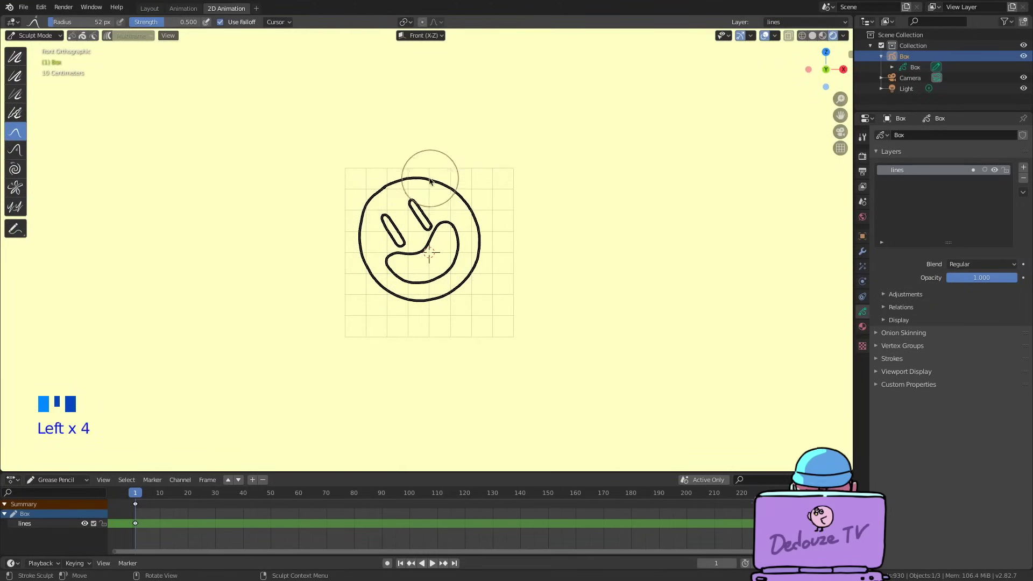
{"action": "left_click_drag", "start_coordinate": [398, 258], "coordinate": [442, 296]}
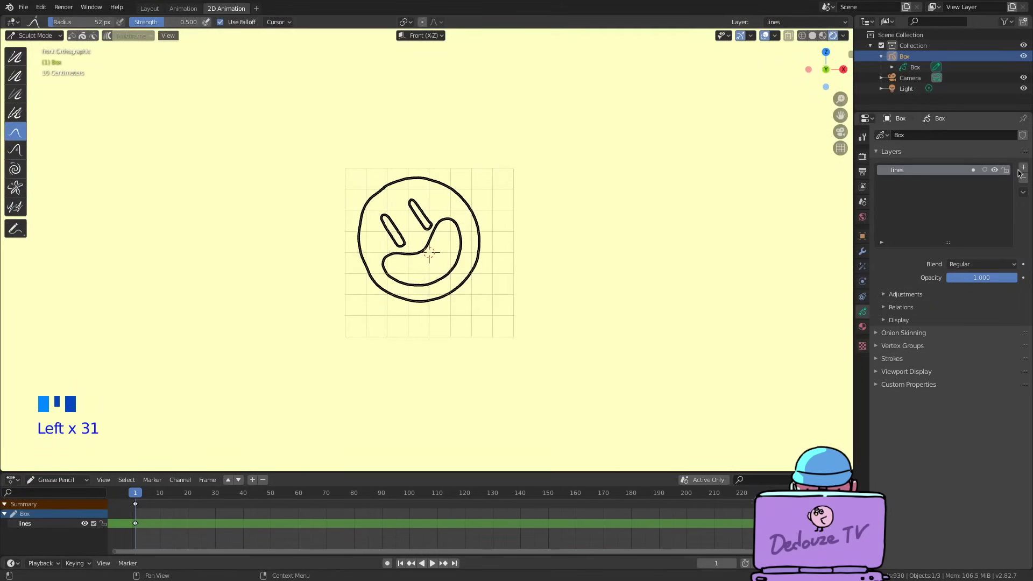
Rename the "lines" layer to "face lines".
{"action": "double_click", "coordinate": [898, 170]}
{"action": "type", "text": "face lines"}
{"action": "key", "text": "Return"}
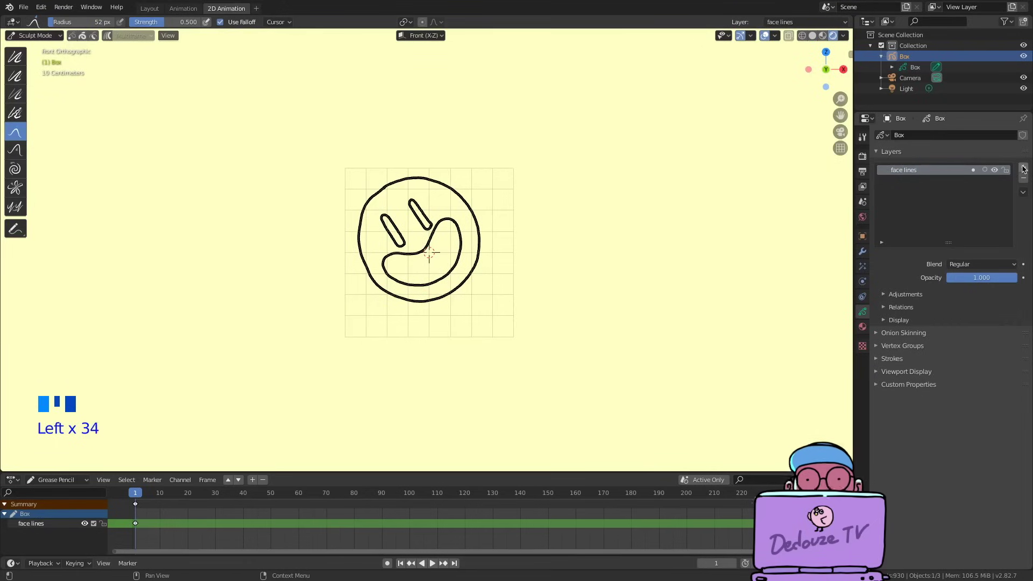
Add a new Grease Pencil layer above the face layer and name it "stars lines".
{"action": "left_click", "coordinate": [1023, 168]}
{"action": "left_click", "coordinate": [914, 169]}
{"action": "double_click", "coordinate": [914, 170]}
{"action": "type", "text": "s"}
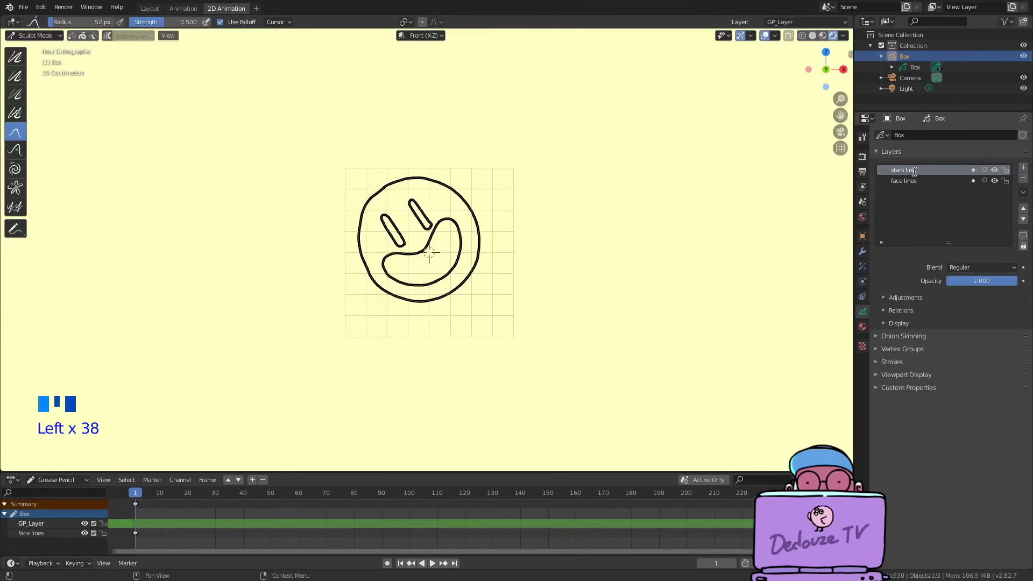
{"action": "type", "text": "tars lines"}
{"action": "key", "text": "Return"}
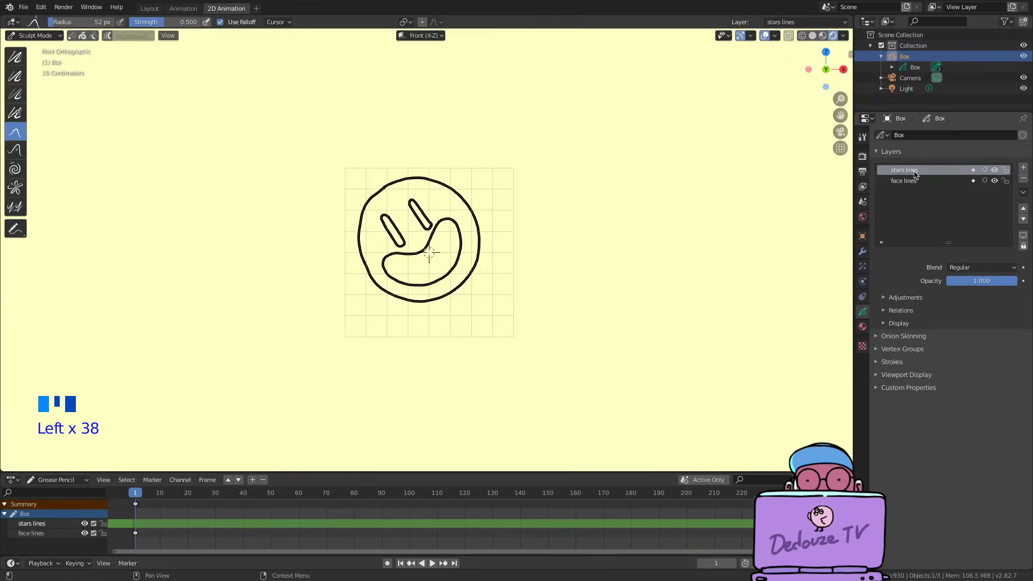
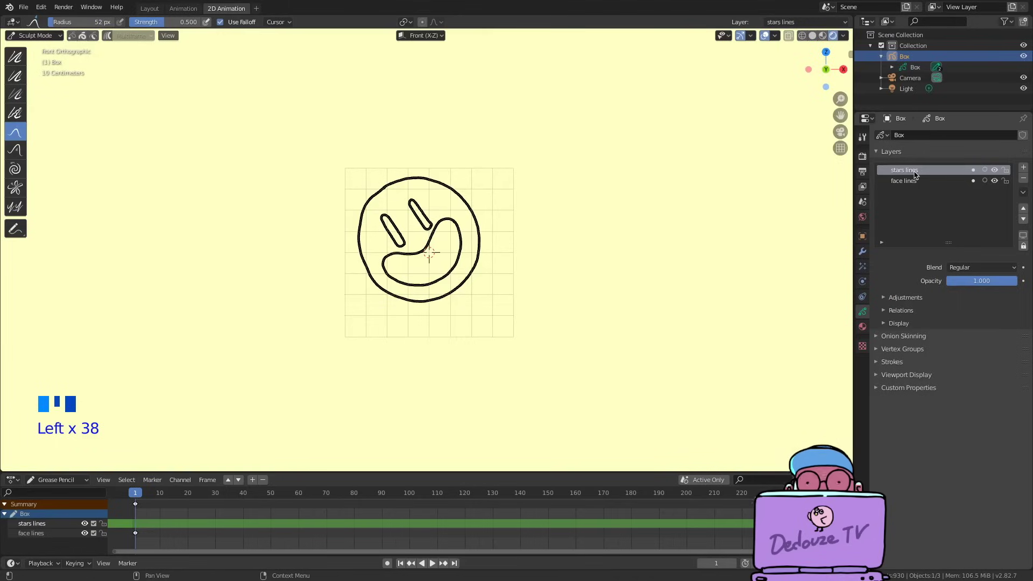
In Draw mode, draw two four-pointed stars and three small rounded squares around the face on the stars layer.
{"action": "left_click_drag", "start_coordinate": [32, 36], "coordinate": [32, 81]}
{"action": "mouse_move", "coordinate": [326, 205]}
{"action": "left_mouse_down"}
{"action": "mouse_move", "coordinate": [338, 237]}
{"action": "mouse_move", "coordinate": [327, 206]}
{"action": "left_mouse_up"}
{"action": "left_click_drag", "start_coordinate": [521, 177], "coordinate": [520, 178]}
{"action": "left_click_drag", "start_coordinate": [371, 329], "coordinate": [370, 330]}
{"action": "left_click_drag", "start_coordinate": [336, 301], "coordinate": [334, 301]}
{"action": "mouse_move", "coordinate": [500, 275]}
{"action": "left_mouse_down"}
{"action": "mouse_move", "coordinate": [508, 304]}
{"action": "mouse_move", "coordinate": [501, 276]}
{"action": "left_mouse_up"}
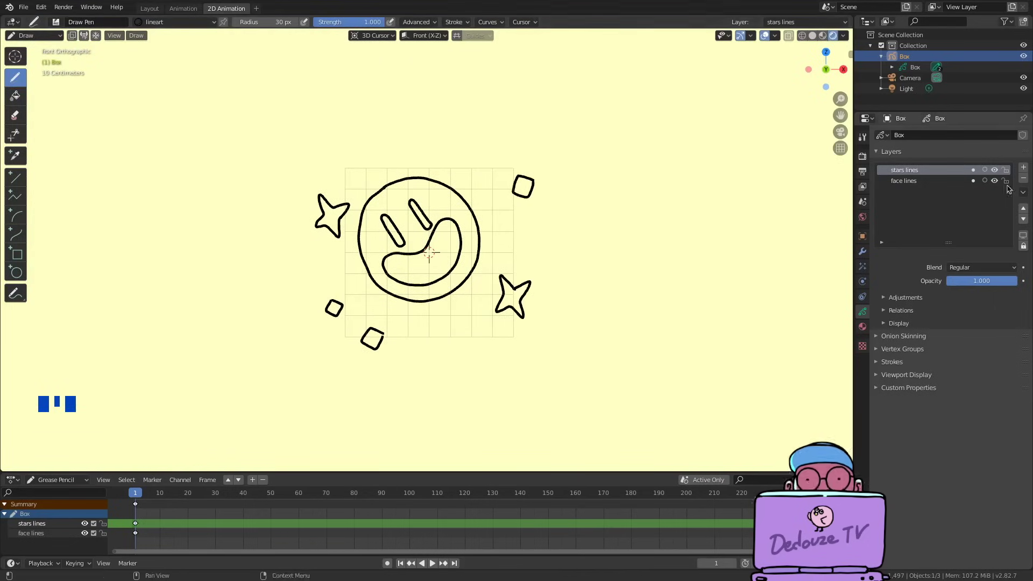
Add a layer named "background" directly above "face lines" and try moving it down and back up the layer stack.
{"action": "left_click", "coordinate": [948, 182]}
{"action": "left_click", "coordinate": [1023, 167]}
{"action": "left_click", "coordinate": [906, 183]}
{"action": "double_click", "coordinate": [905, 183]}
{"action": "type", "text": "background"}
{"action": "key", "text": "Return"}
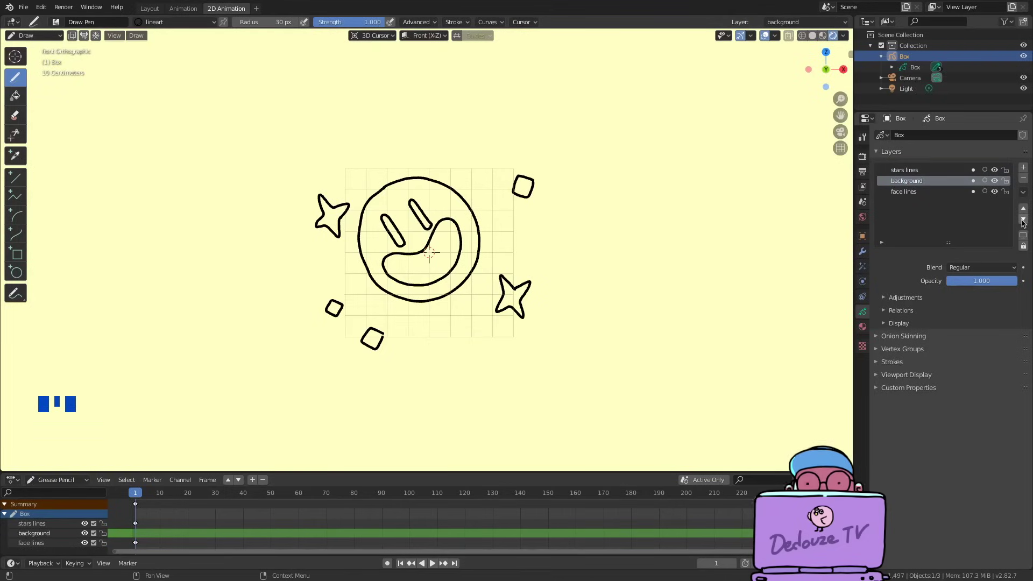
{"action": "left_click", "coordinate": [1022, 220]}
{"action": "left_click", "coordinate": [1023, 208]}
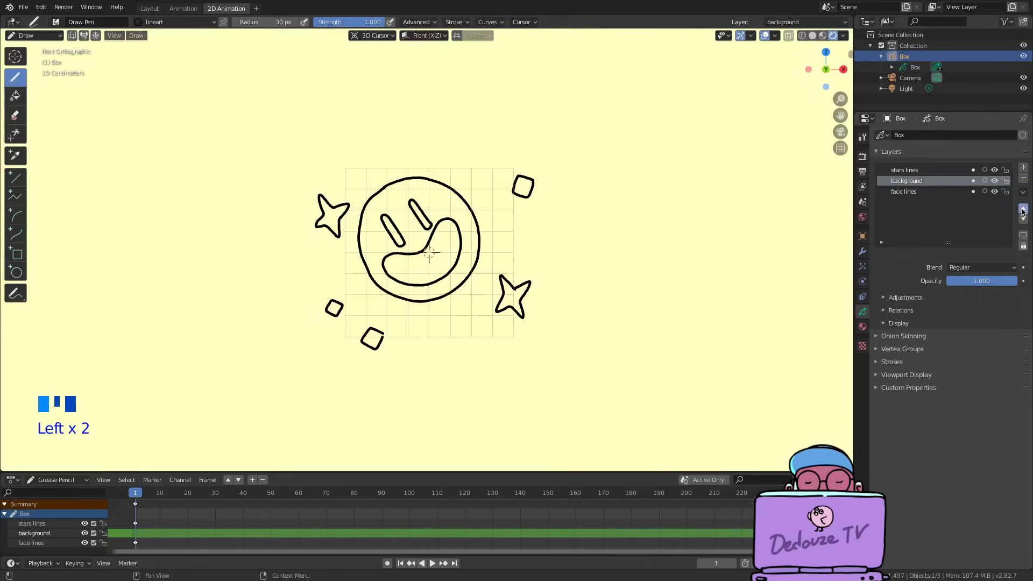
Move the "background" layer below "face lines" to the end of the layer stack.
{"action": "left_click", "coordinate": [1022, 208]}
{"action": "left_click", "coordinate": [1023, 220]}
{"action": "left_click", "coordinate": [1023, 219]}
On the background layer, draw slanted candy capsules with curved bands and highlight lines around the smiley face.
{"action": "left_click_drag", "start_coordinate": [373, 156], "coordinate": [318, 200]}
{"action": "left_click_drag", "start_coordinate": [314, 164], "coordinate": [338, 186]}
{"action": "left_click_drag", "start_coordinate": [508, 165], "coordinate": [546, 176]}
{"action": "key", "text": "ctrl+z"}
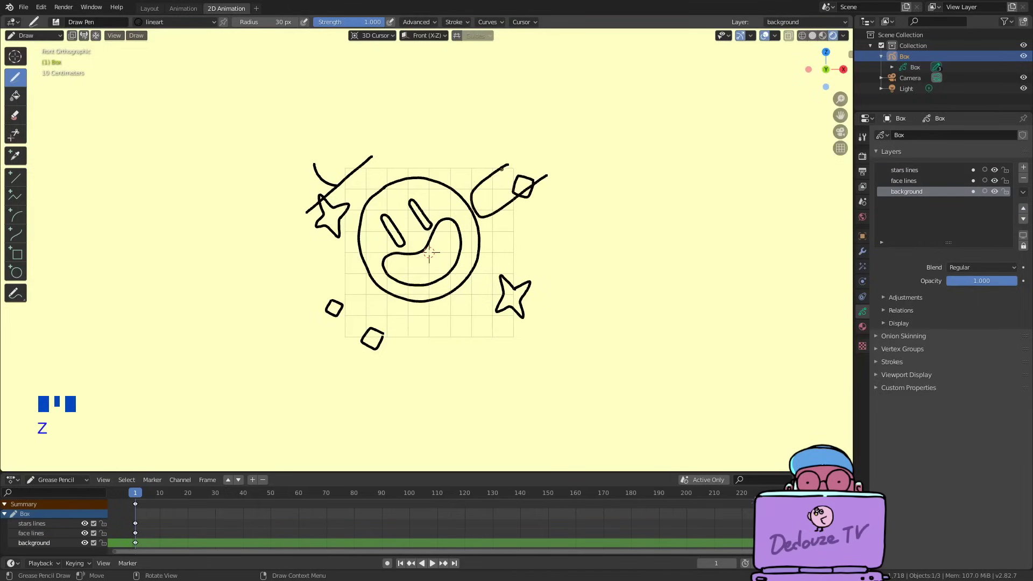
{"action": "left_click_drag", "start_coordinate": [456, 385], "coordinate": [497, 394]}
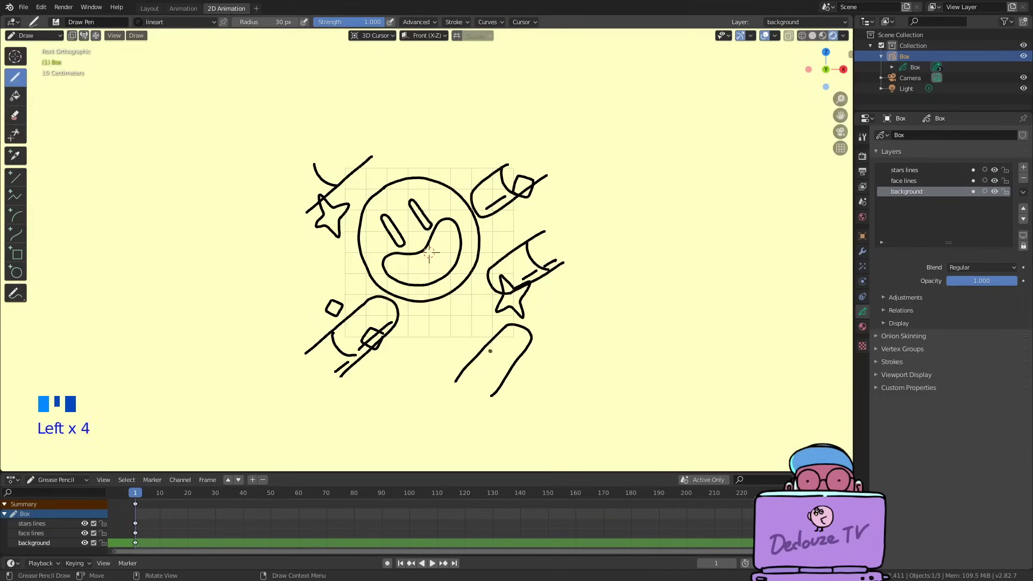
Undo the lower-right capsule's outline and redraw it as a closed pill with a curved band and highlight lines.
{"action": "key", "text": "ctrl+z"}
{"action": "key", "text": "ctrl+z"}
{"action": "left_click_drag", "start_coordinate": [507, 326], "coordinate": [462, 377]}
{"action": "left_click_drag", "start_coordinate": [534, 352], "coordinate": [492, 397]}
{"action": "left_click_drag", "start_coordinate": [507, 329], "coordinate": [535, 352]}
{"action": "left_click_drag", "start_coordinate": [493, 398], "coordinate": [464, 378]}
{"action": "left_click_drag", "start_coordinate": [492, 352], "coordinate": [514, 366]}
{"action": "left_click_drag", "start_coordinate": [504, 377], "coordinate": [484, 396]}
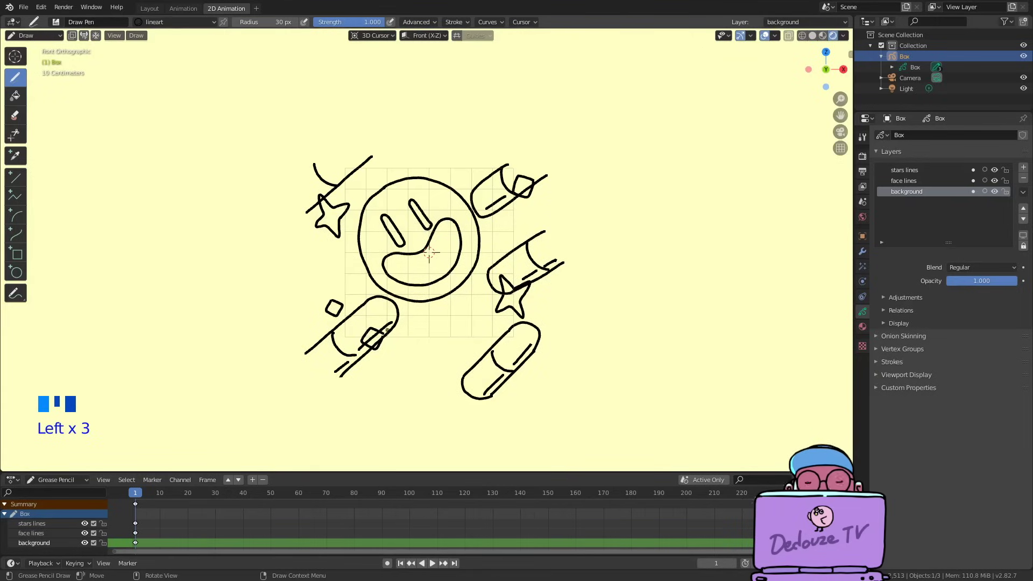
In Edit Mode, hide and lock the "stars lines" and "face lines" layers and select all strokes of the middle-right capsule.
{"action": "left_click", "coordinate": [32, 36]}
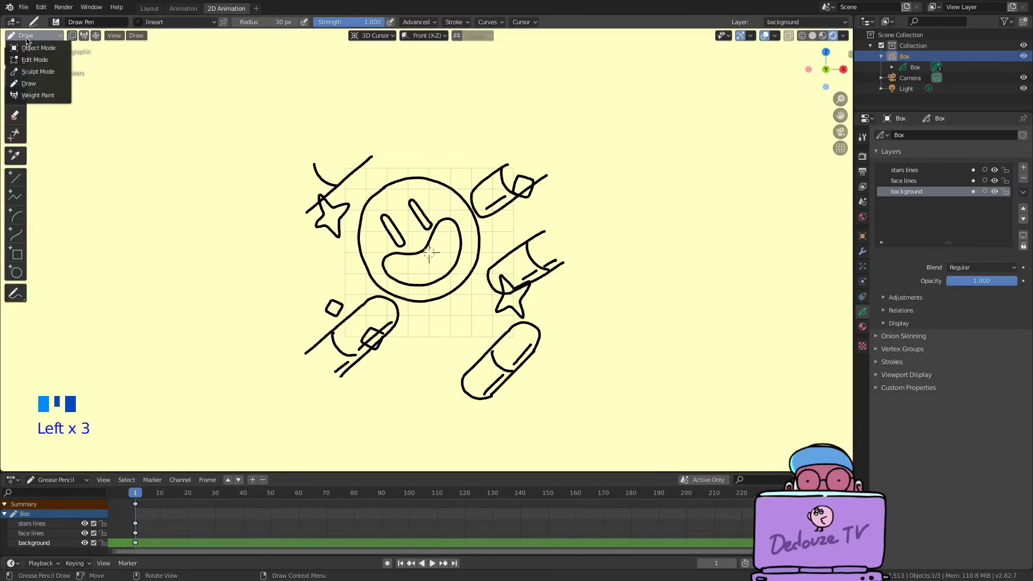
{"action": "left_click", "coordinate": [29, 70]}
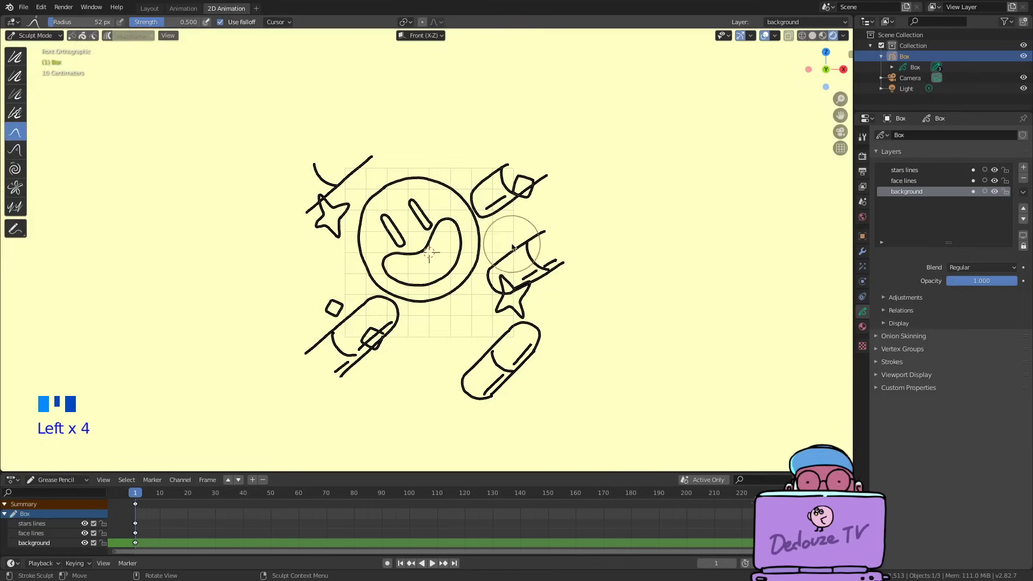
{"action": "left_click", "coordinate": [32, 38]}
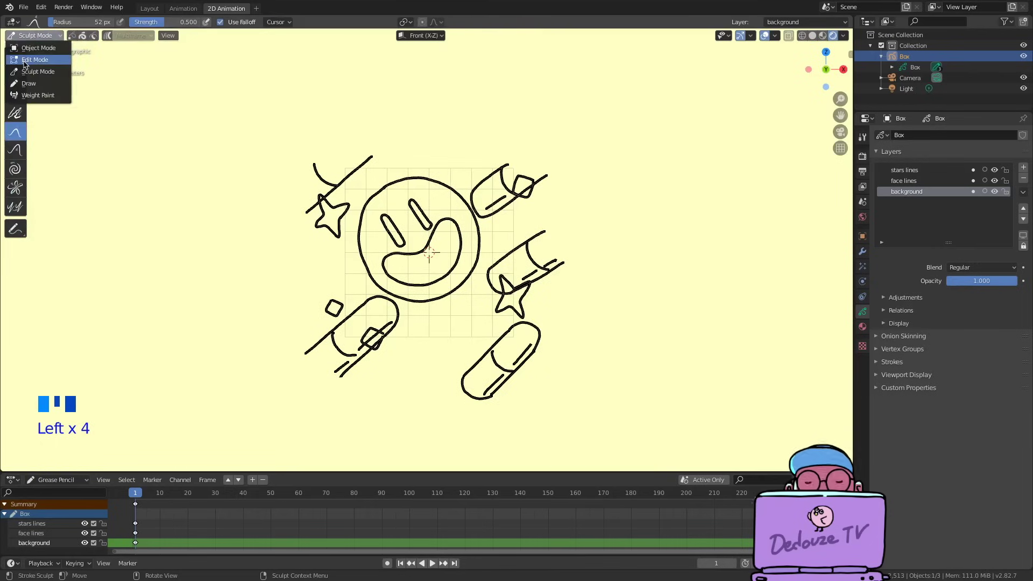
{"action": "left_click", "coordinate": [23, 63]}
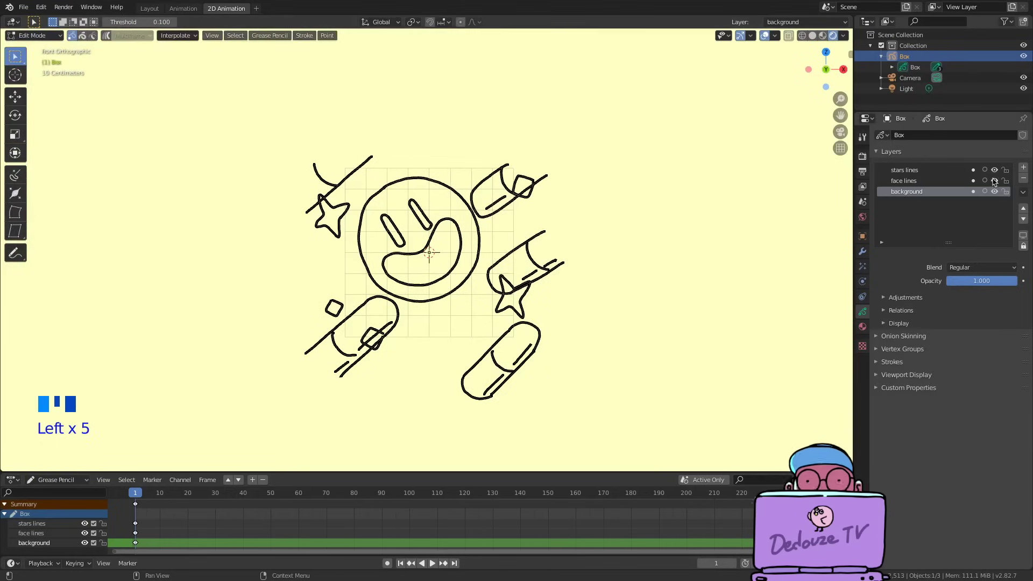
{"action": "mouse_move", "coordinate": [1005, 182]}
{"action": "left_mouse_down"}
{"action": "mouse_move", "coordinate": [1007, 172]}
{"action": "mouse_move", "coordinate": [996, 173]}
{"action": "left_mouse_up"}
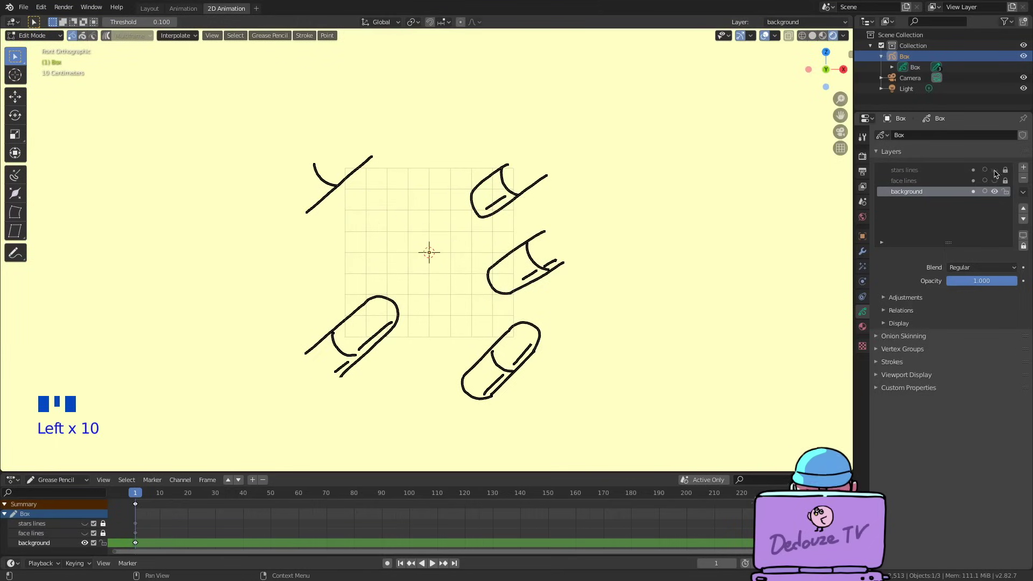
{"action": "left_click", "coordinate": [17, 60]}
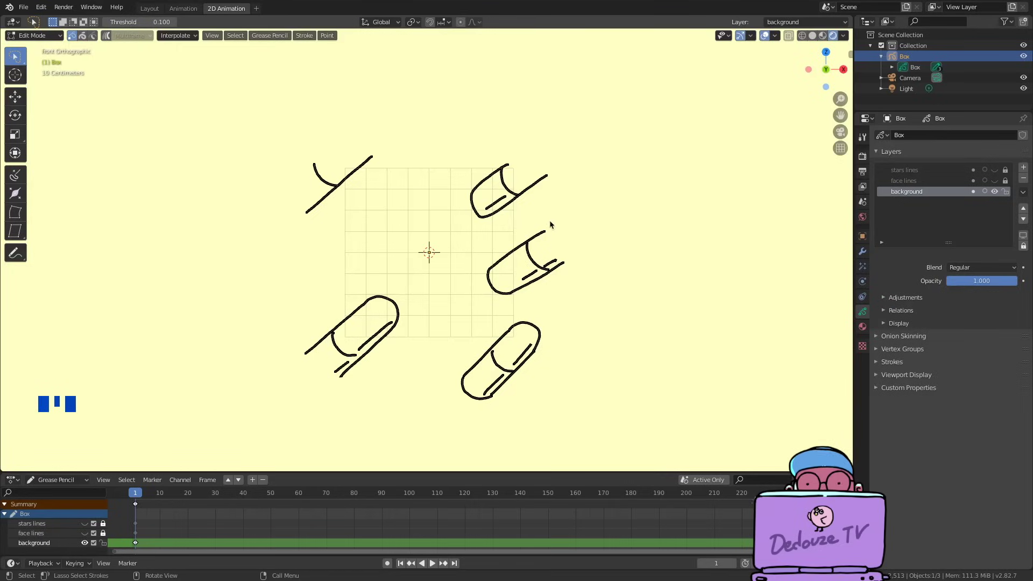
{"action": "mouse_move", "coordinate": [504, 238]}
{"action": "left_mouse_down"}
{"action": "mouse_move", "coordinate": [473, 287]}
{"action": "mouse_move", "coordinate": [576, 277]}
{"action": "mouse_move", "coordinate": [551, 218]}
{"action": "left_mouse_up"}
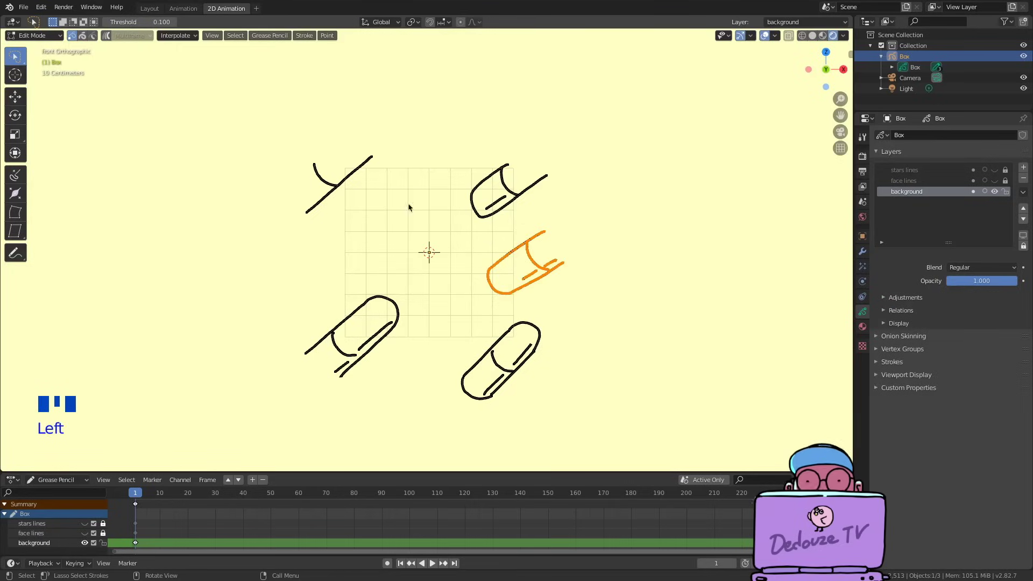
Try rotating the selected capsule in front view, then from a perspective view both freely and about the global Y axis.
{"action": "key", "text": "r"}
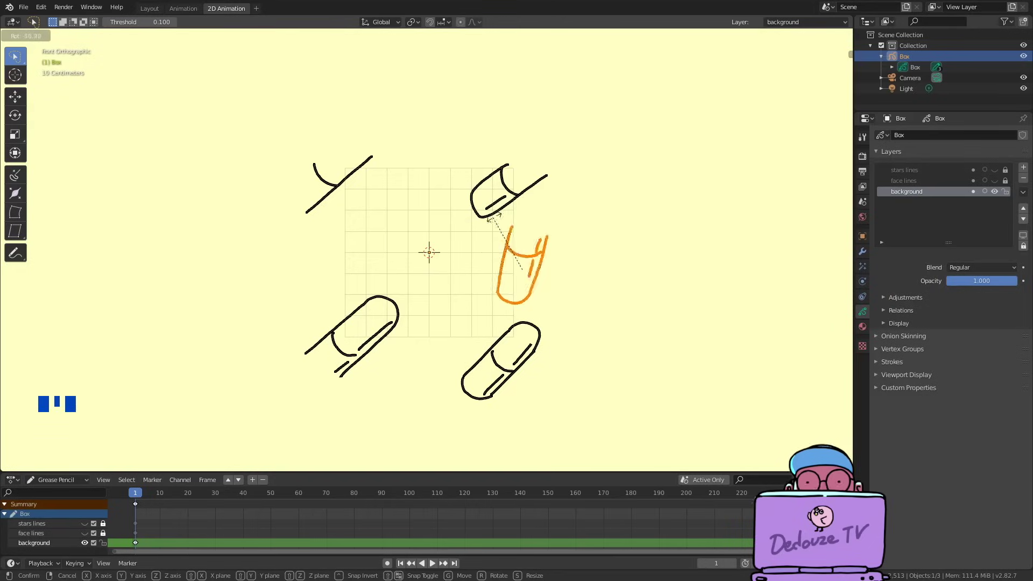
{"action": "key", "text": "r"}
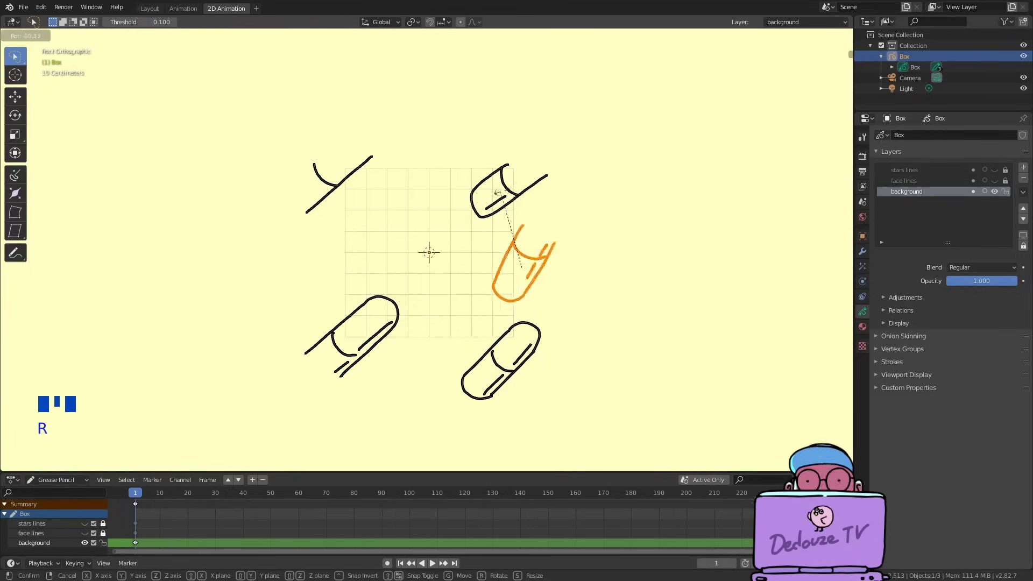
{"action": "left_click", "coordinate": [529, 216]}
{"action": "mouse_move", "coordinate": [530, 213]}
{"action": "middle_mouse_down"}
{"action": "mouse_move", "coordinate": [554, 216]}
{"action": "mouse_move", "coordinate": [473, 232]}
{"action": "middle_mouse_up"}
{"action": "scroll", "coordinate": [530, 214], "scroll_direction": "down", "scroll_amount": 2}
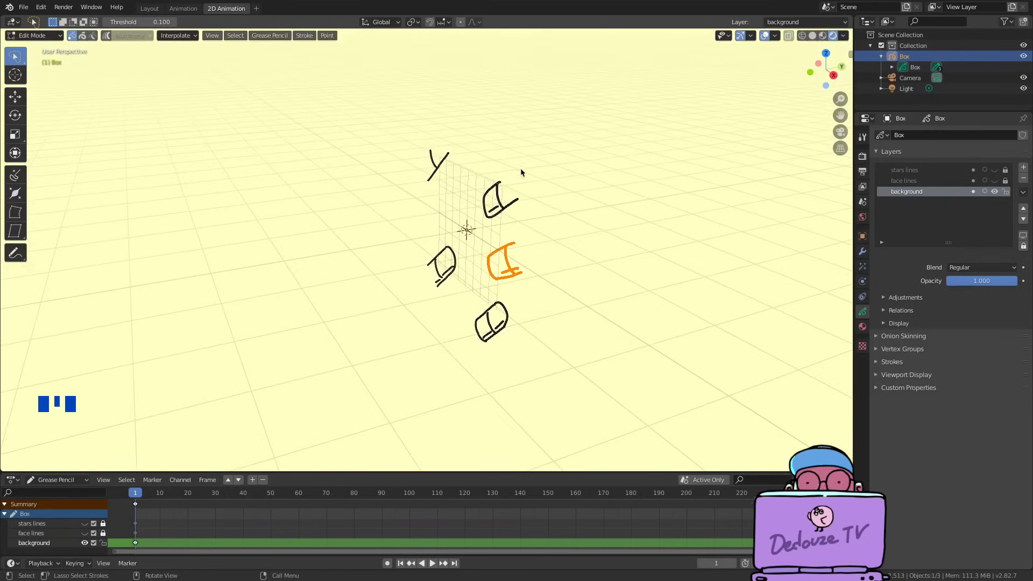
{"action": "key", "text": "r"}
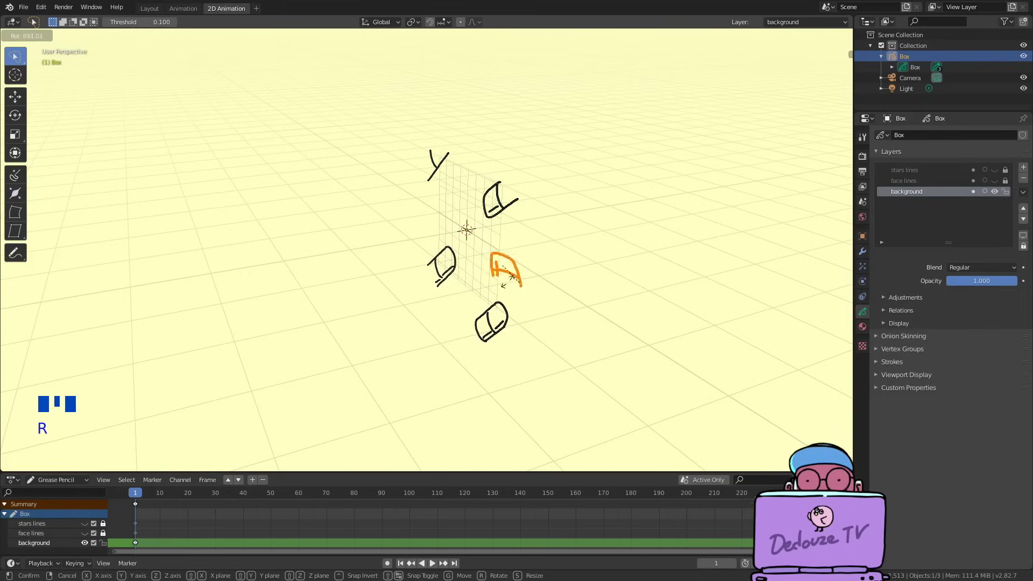
{"action": "left_click", "coordinate": [487, 213]}
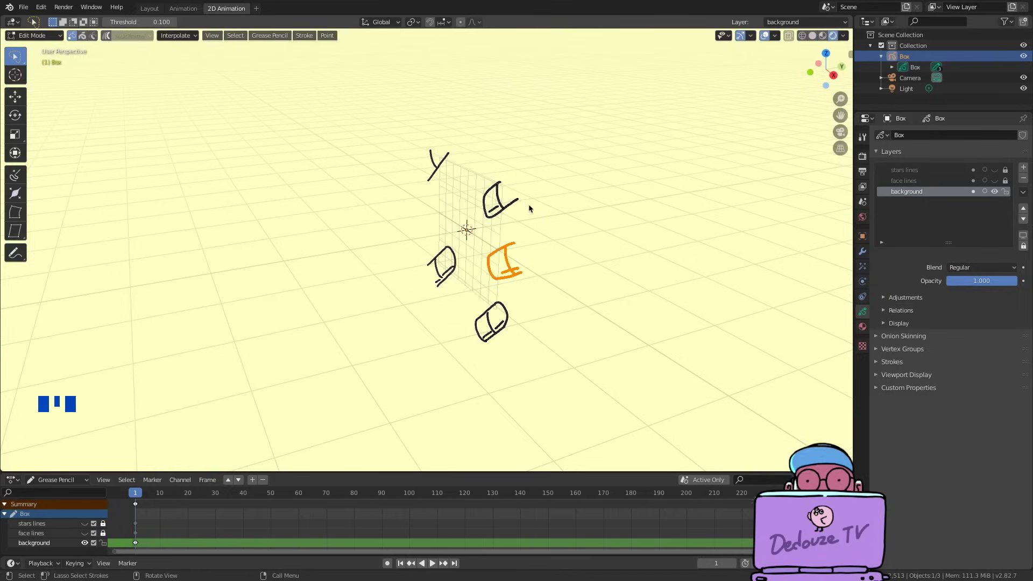
{"action": "key", "text": "r"}
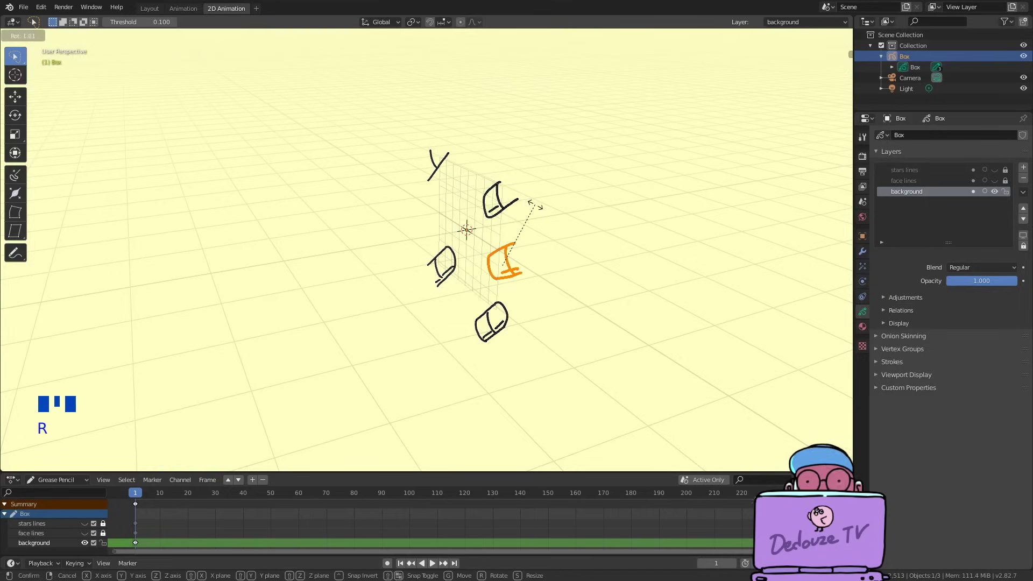
{"action": "key", "text": "y"}
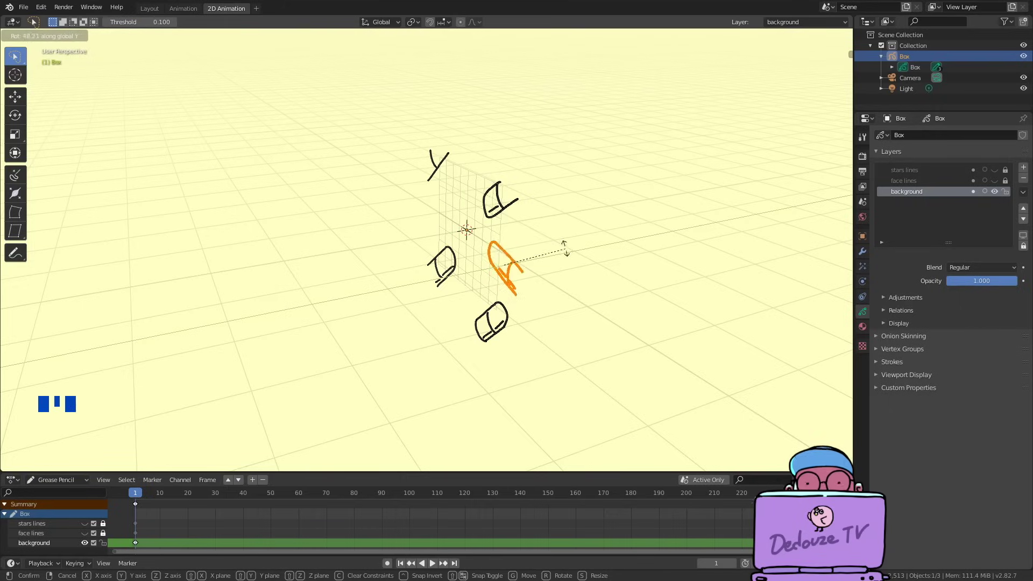
{"action": "left_click", "coordinate": [560, 247]}
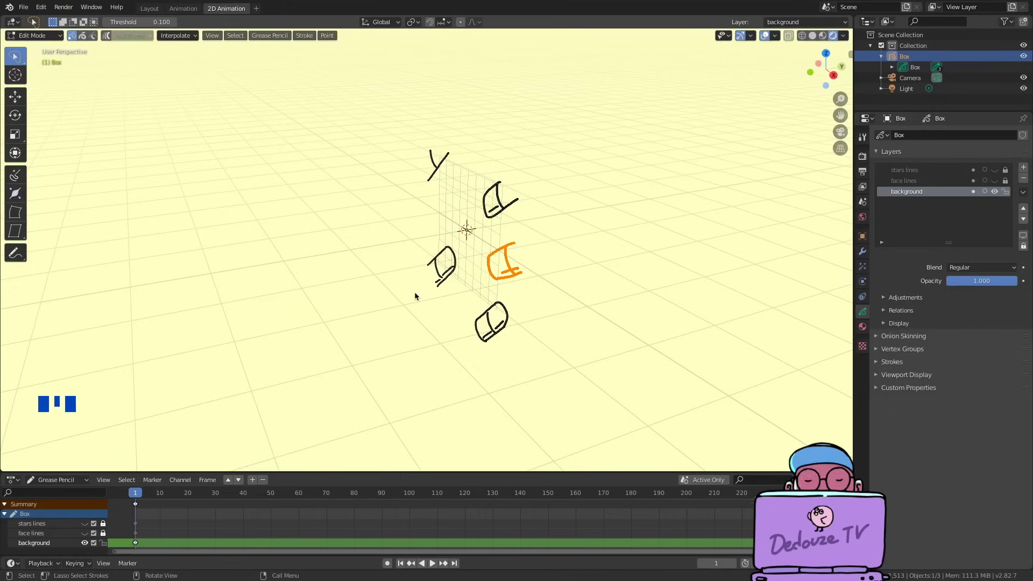
In front view, rotate the middle-right and upper-right capsules slightly counterclockwise to match the slant of the others, and deselect them.
{"action": "key", "text": "KP_1"}
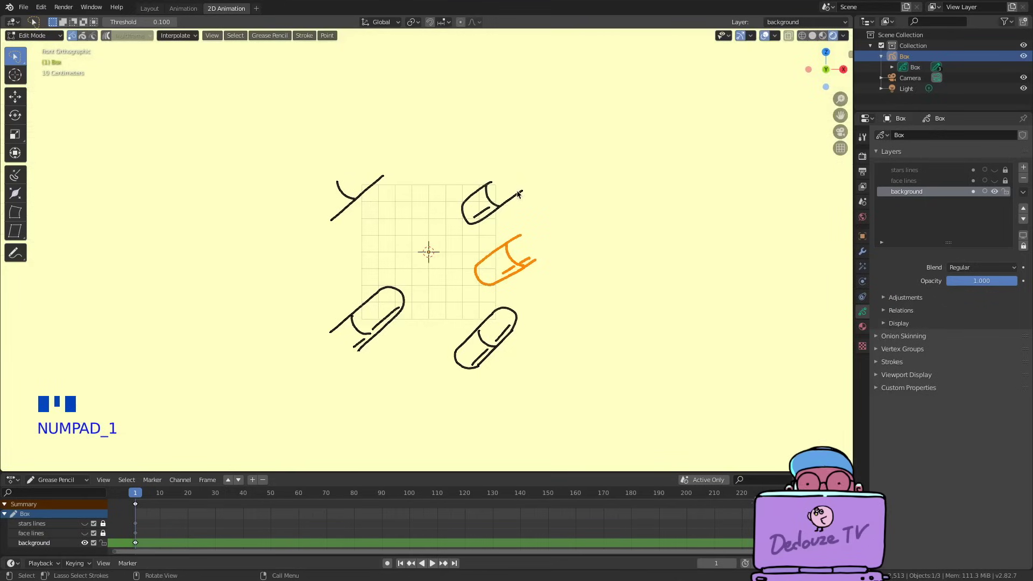
{"action": "key", "text": "r"}
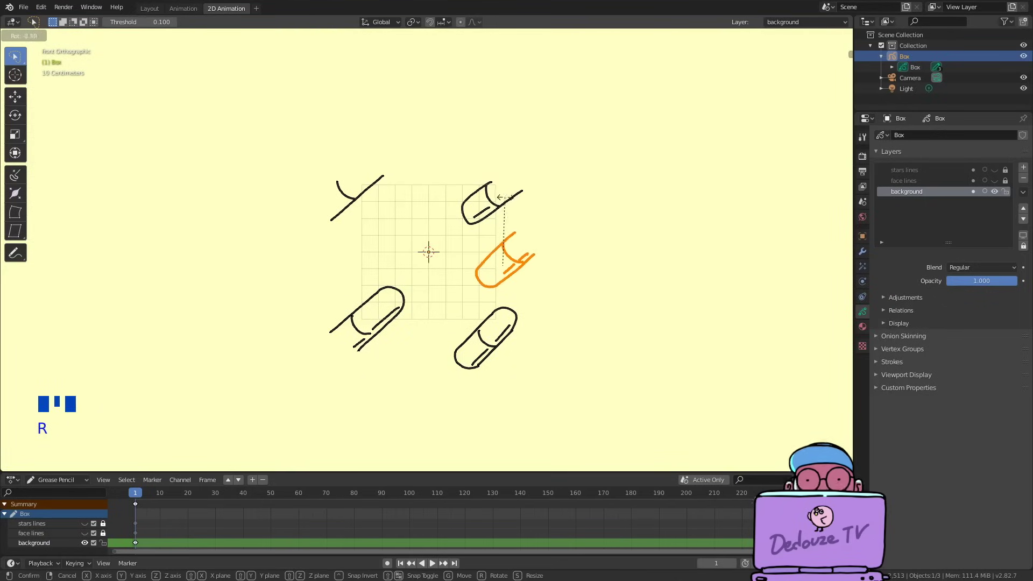
{"action": "left_click", "coordinate": [505, 198]}
{"action": "mouse_move", "coordinate": [537, 187]}
{"action": "left_mouse_down"}
{"action": "mouse_move", "coordinate": [453, 153]}
{"action": "mouse_move", "coordinate": [483, 137]}
{"action": "left_mouse_up"}
{"action": "key", "text": "r"}
{"action": "left_click", "coordinate": [474, 139]}
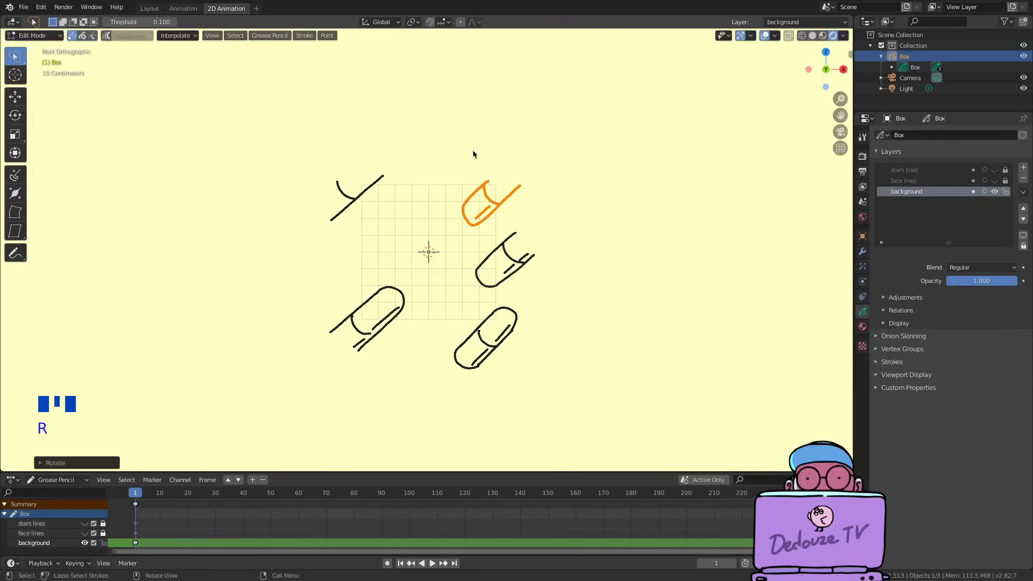
{"action": "left_click", "coordinate": [446, 156]}
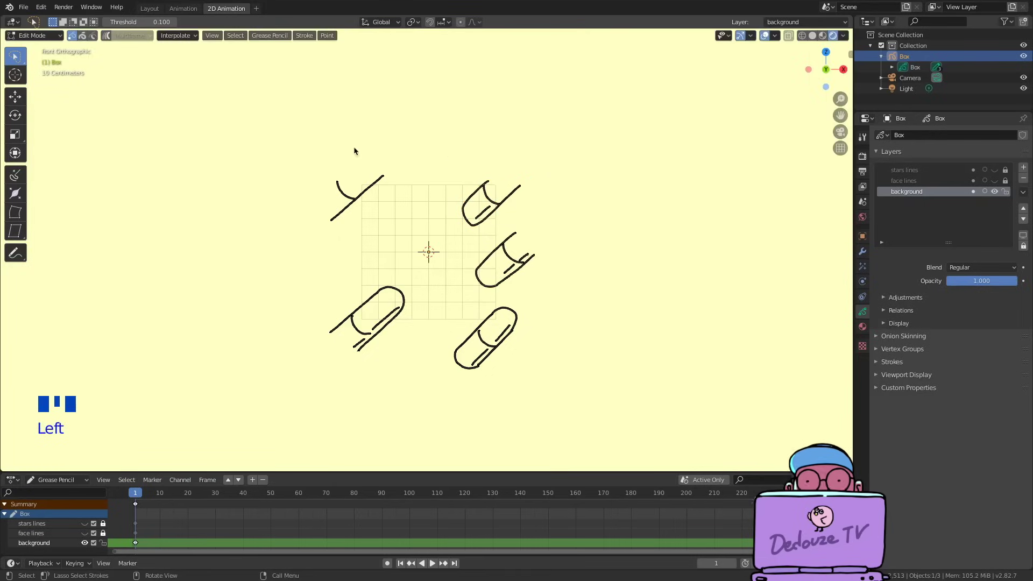
In Sculpt Mode, set the brush radius to 30 px and nudge the capsule outlines into cleaner shapes.
{"action": "left_click", "coordinate": [33, 35]}
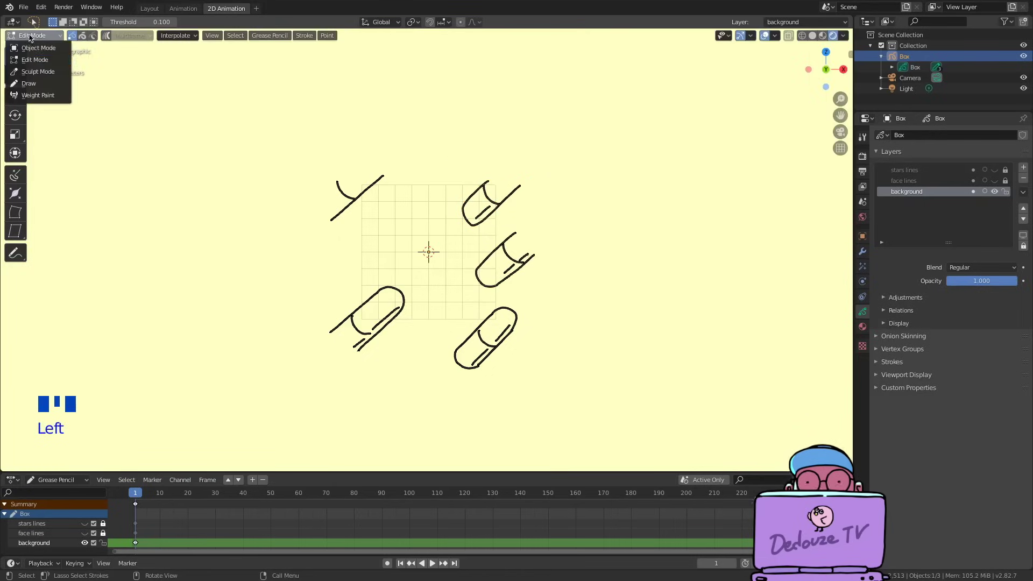
{"action": "left_click", "coordinate": [27, 68]}
{"action": "key", "text": "f"}
{"action": "left_click", "coordinate": [476, 201]}
{"action": "left_click_drag", "start_coordinate": [476, 199], "coordinate": [496, 167]}
{"action": "left_click_drag", "start_coordinate": [505, 229], "coordinate": [500, 245]}
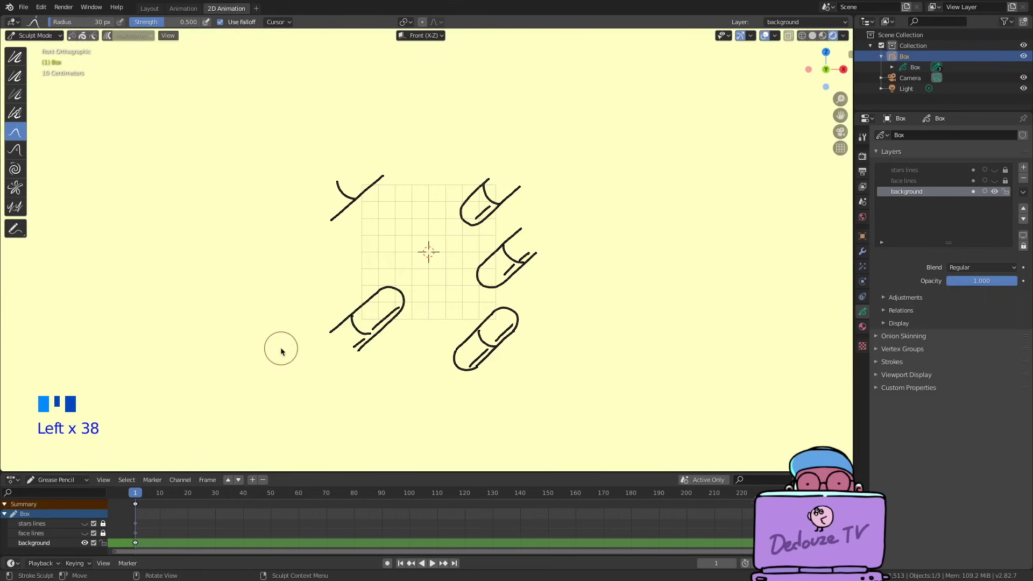
Make the "face lines" and "stars lines" layers visible again.
{"action": "left_click", "coordinate": [994, 181]}
{"action": "left_click", "coordinate": [994, 170]}
{"action": "mouse_move", "coordinate": [660, 204]}
{"action": "middle_mouse_down"}
{"action": "mouse_move", "coordinate": [621, 209]}
{"action": "mouse_move", "coordinate": [666, 200]}
{"action": "middle_mouse_up"}
Add a layer named "box lines" and move it below the background layer.
{"action": "left_click", "coordinate": [1023, 169]}
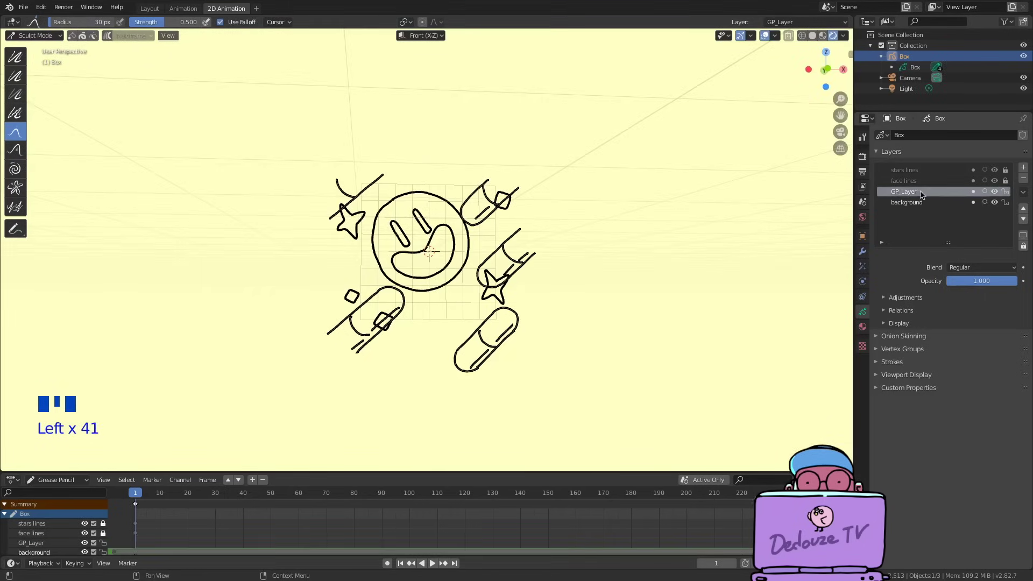
{"action": "double_click", "coordinate": [903, 192]}
{"action": "type", "text": "box lines"}
{"action": "key", "text": "Return"}
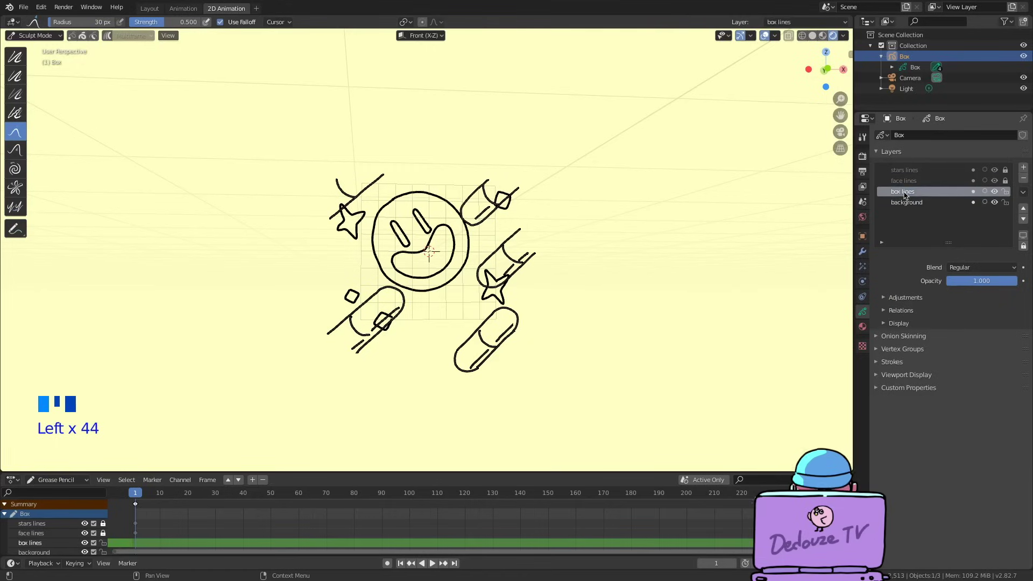
{"action": "left_click", "coordinate": [1022, 219]}
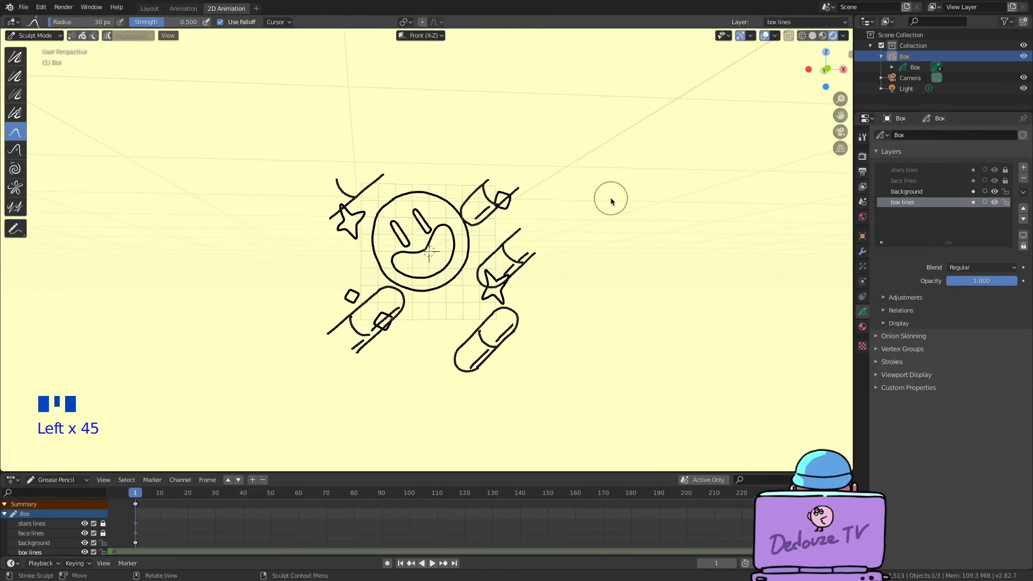
In Draw mode from the front view, draw a tall rectangular box outline around the artwork on the "box lines" layer.
{"action": "left_click", "coordinate": [33, 35]}
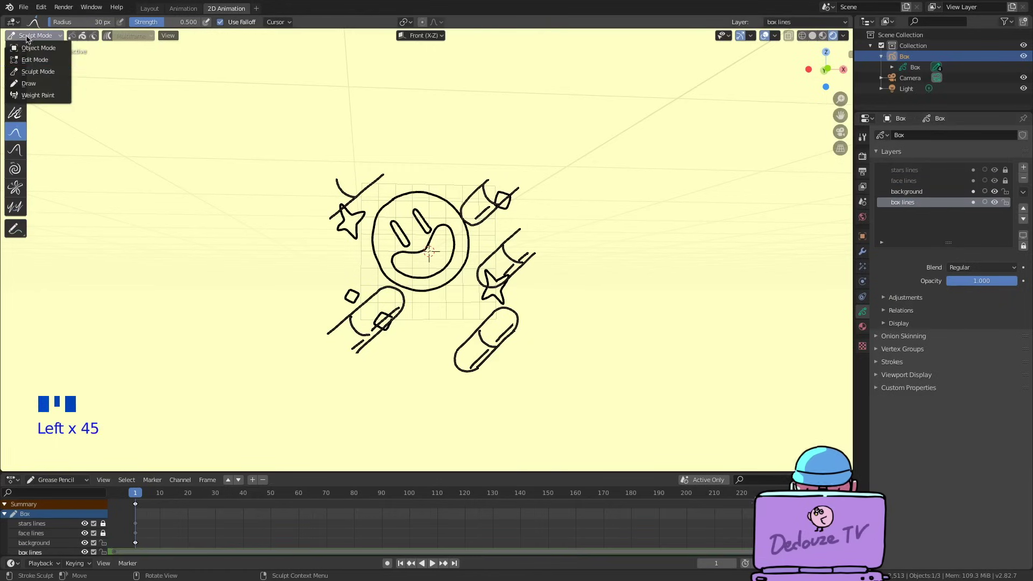
{"action": "left_click", "coordinate": [28, 84]}
{"action": "key", "text": "KP_1"}
{"action": "mouse_move", "coordinate": [525, 172]}
{"action": "left_mouse_down"}
{"action": "mouse_move", "coordinate": [330, 178]}
{"action": "mouse_move", "coordinate": [336, 406]}
{"action": "left_mouse_up"}
{"action": "mouse_move", "coordinate": [525, 177]}
{"action": "left_mouse_down"}
{"action": "mouse_move", "coordinate": [522, 411]}
{"action": "mouse_move", "coordinate": [471, 399]}
{"action": "mouse_move", "coordinate": [322, 402]}
{"action": "left_mouse_up"}
{"action": "left_click_drag", "start_coordinate": [525, 183], "coordinate": [524, 168]}
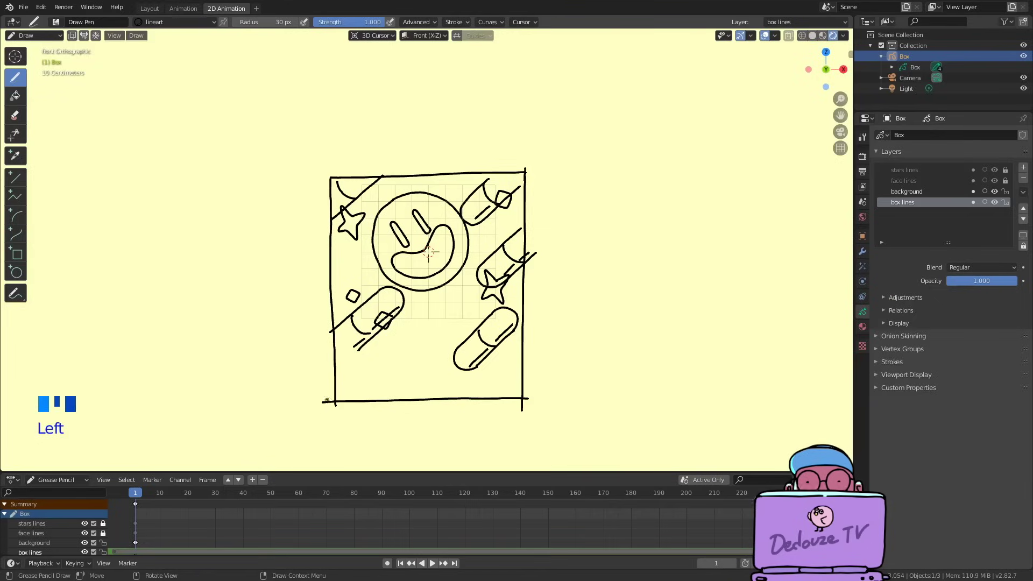
{"action": "scroll", "coordinate": [327, 426], "scroll_direction": "up", "scroll_amount": 3}
{"action": "scroll", "coordinate": [315, 433], "scroll_direction": "up", "scroll_amount": 1}
{"action": "left_click", "coordinate": [33, 35]}
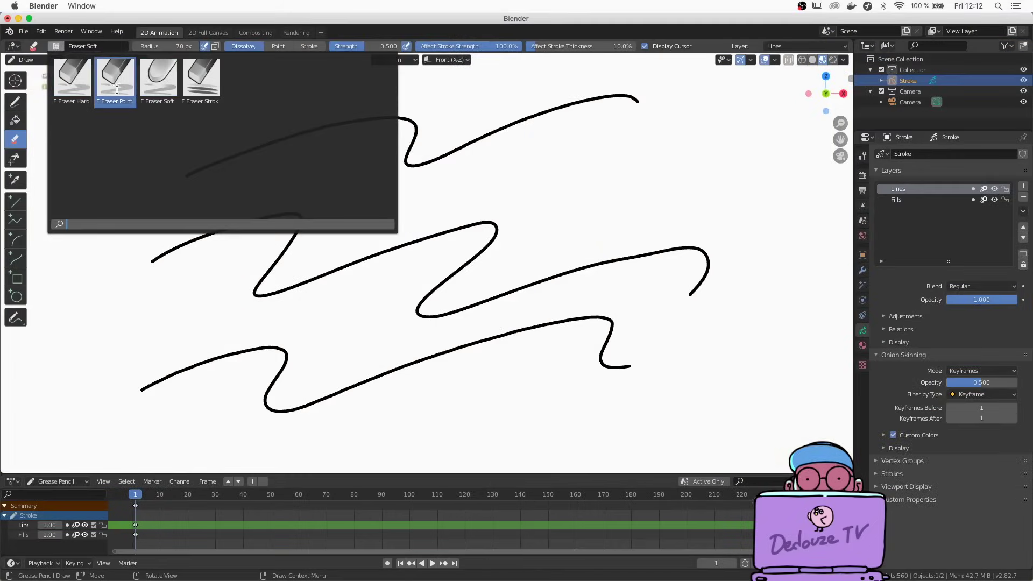
In the demo stroke file, fade the upper stroke's start with Eraser Soft and erase the middle stroke's start with Eraser Point.
{"action": "left_click", "coordinate": [154, 89]}
{"action": "mouse_move", "coordinate": [162, 156]}
{"action": "left_mouse_down"}
{"action": "mouse_move", "coordinate": [161, 195]}
{"action": "mouse_move", "coordinate": [439, 137]}
{"action": "left_mouse_up"}
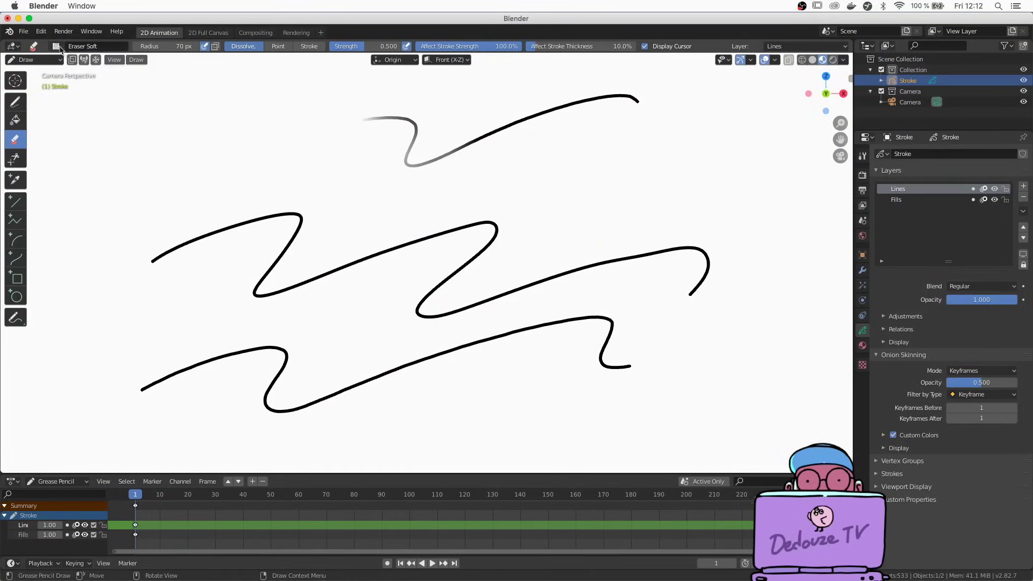
{"action": "left_click", "coordinate": [58, 48]}
{"action": "left_click", "coordinate": [115, 76]}
{"action": "mouse_move", "coordinate": [166, 249]}
{"action": "left_mouse_down"}
{"action": "mouse_move", "coordinate": [268, 215]}
{"action": "mouse_move", "coordinate": [285, 233]}
{"action": "mouse_move", "coordinate": [266, 272]}
{"action": "left_mouse_up"}
Switch to Eraser Stroke and erase the entire lower stroke.
{"action": "left_click", "coordinate": [56, 47]}
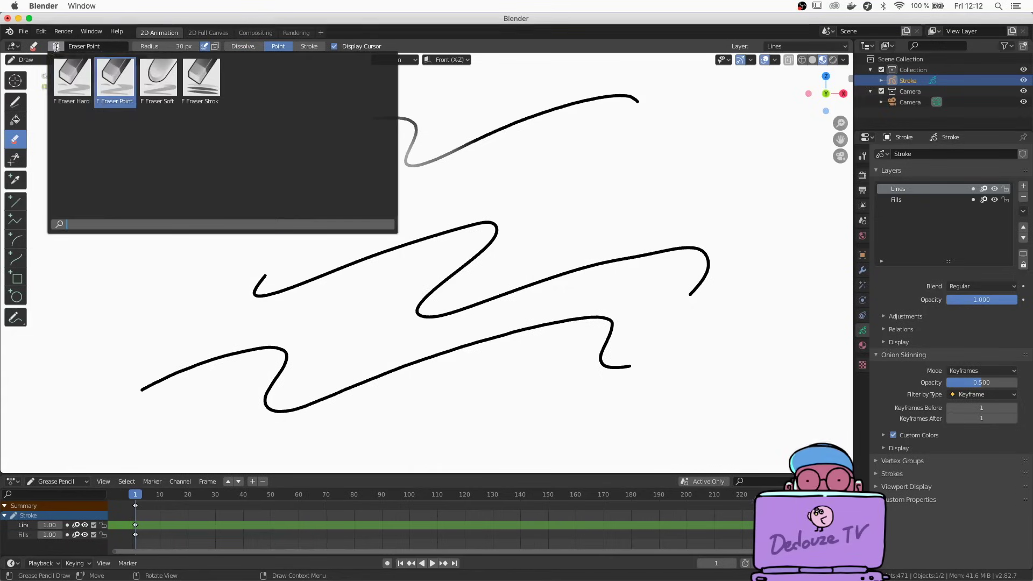
{"action": "left_click", "coordinate": [200, 81]}
{"action": "left_click", "coordinate": [206, 360]}
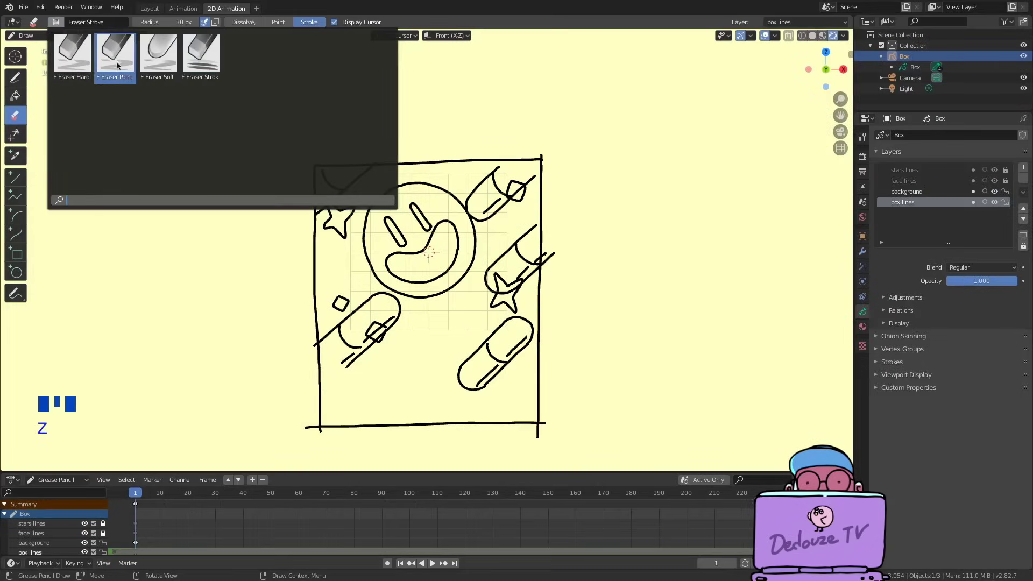
In the candy-box drawing, choose Eraser Point, try trimming the overhanging lines at the box's lower-left corner, and undo the erasure.
{"action": "left_click", "coordinate": [117, 65]}
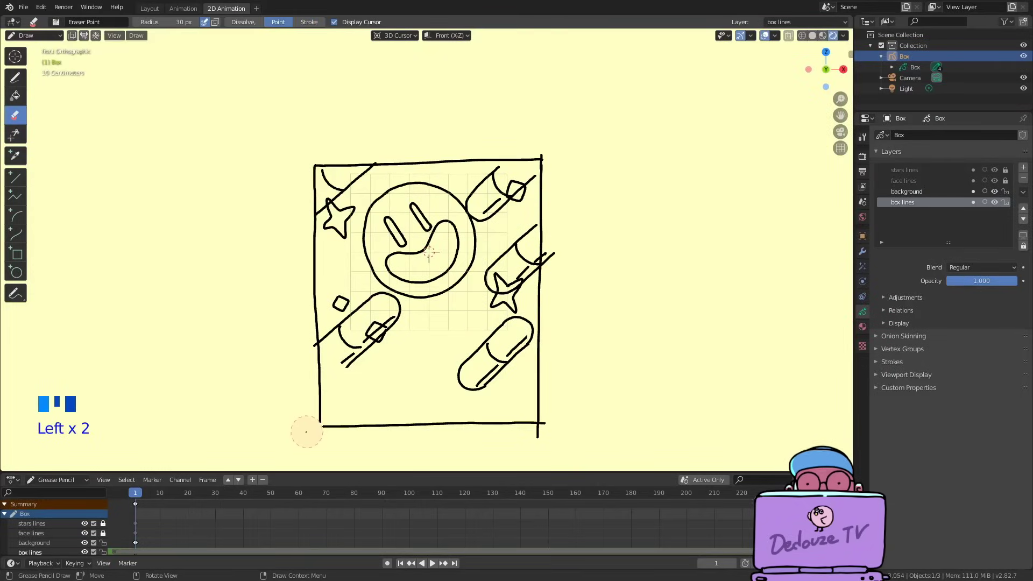
{"action": "key", "text": "ctrl+z"}
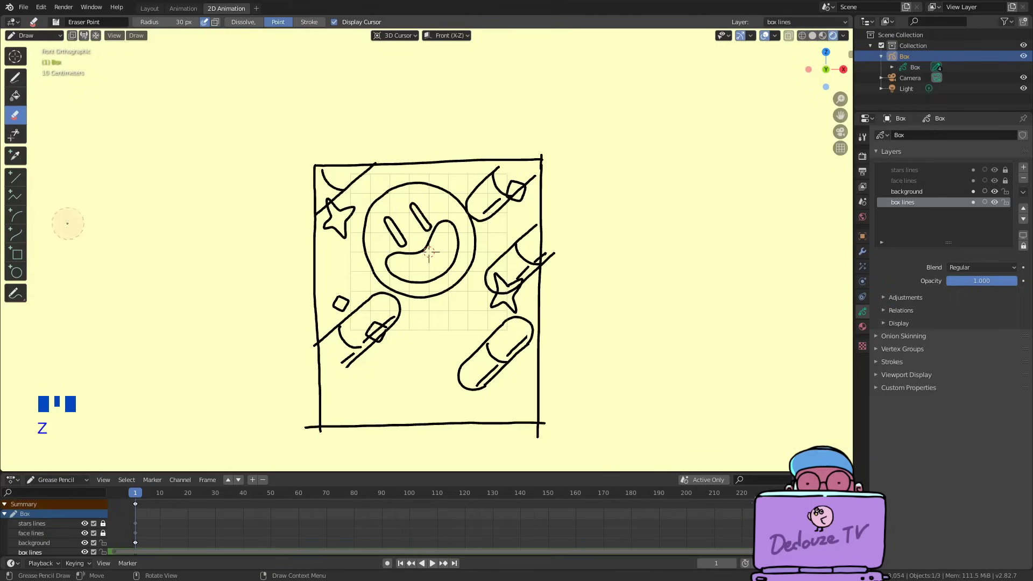
Trim the overhanging line ends at the box's lower-left and lower-right corners with the Cutter tool, undoing the stray cut.
{"action": "left_click", "coordinate": [15, 136]}
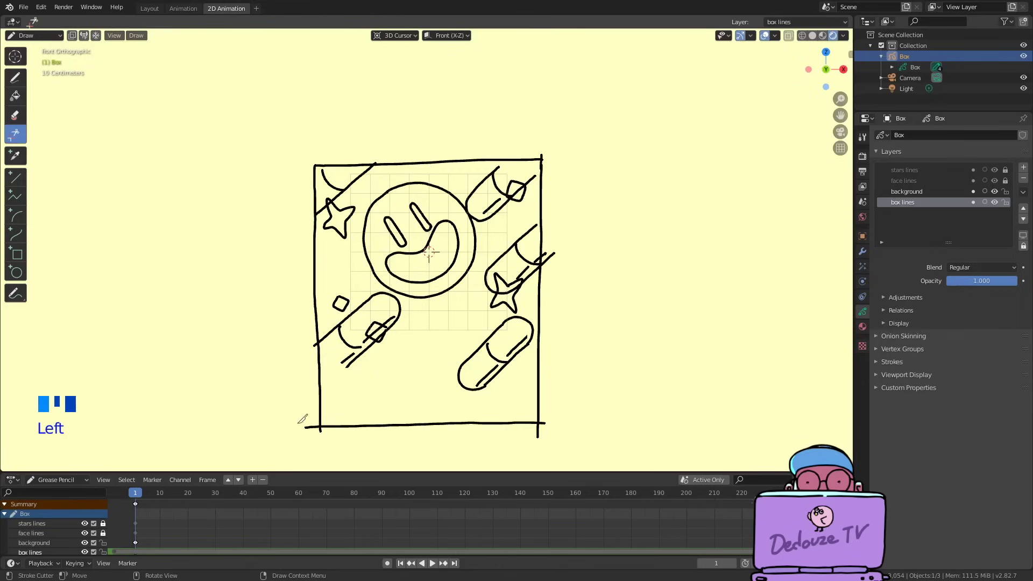
{"action": "mouse_move", "coordinate": [285, 343]}
{"action": "left_mouse_down"}
{"action": "mouse_move", "coordinate": [299, 376]}
{"action": "mouse_move", "coordinate": [308, 356]}
{"action": "left_mouse_up"}
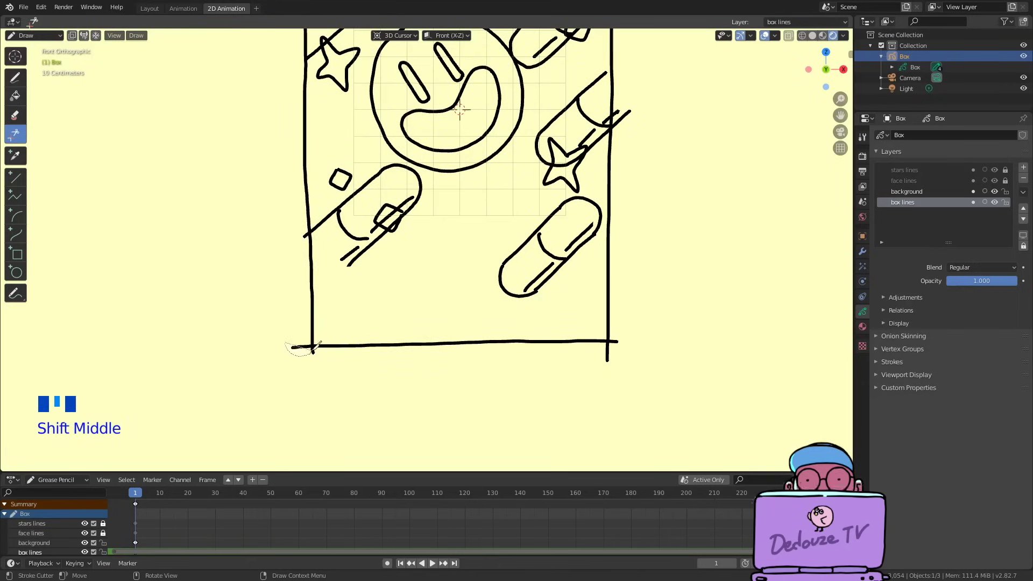
{"action": "key", "text": "z"}
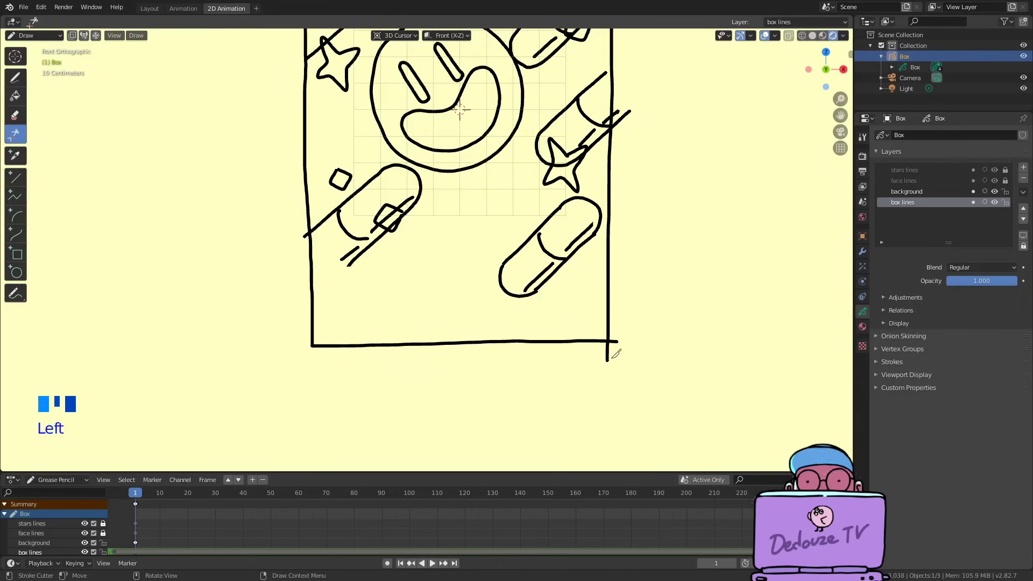
{"action": "left_click_drag", "start_coordinate": [615, 339], "coordinate": [616, 361]}
{"action": "mouse_move", "coordinate": [318, 359]}
{"action": "left_mouse_down"}
{"action": "mouse_move", "coordinate": [317, 347]}
{"action": "mouse_move", "coordinate": [322, 360]}
{"action": "left_mouse_up"}
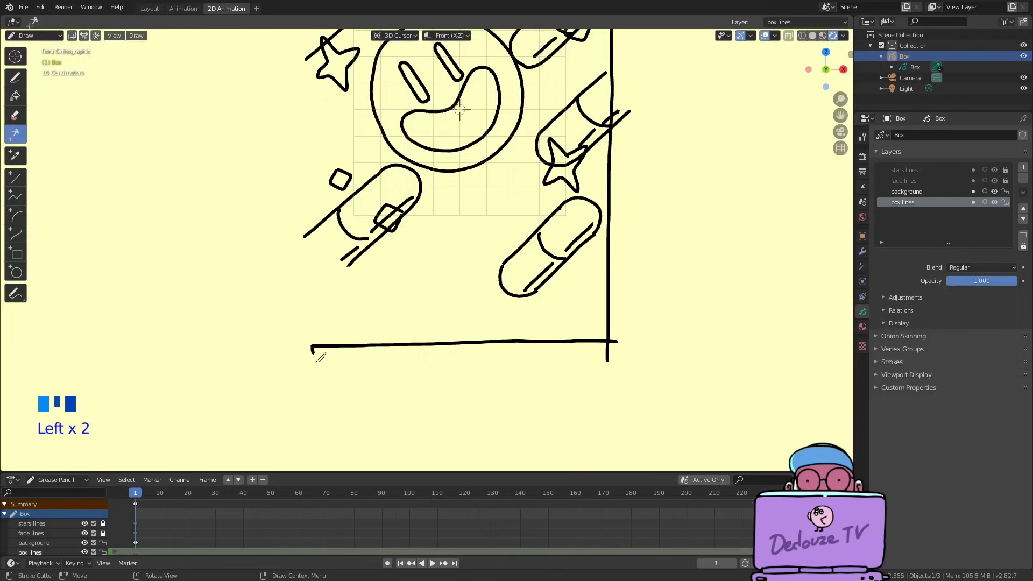
{"action": "key", "text": "ctrl+z"}
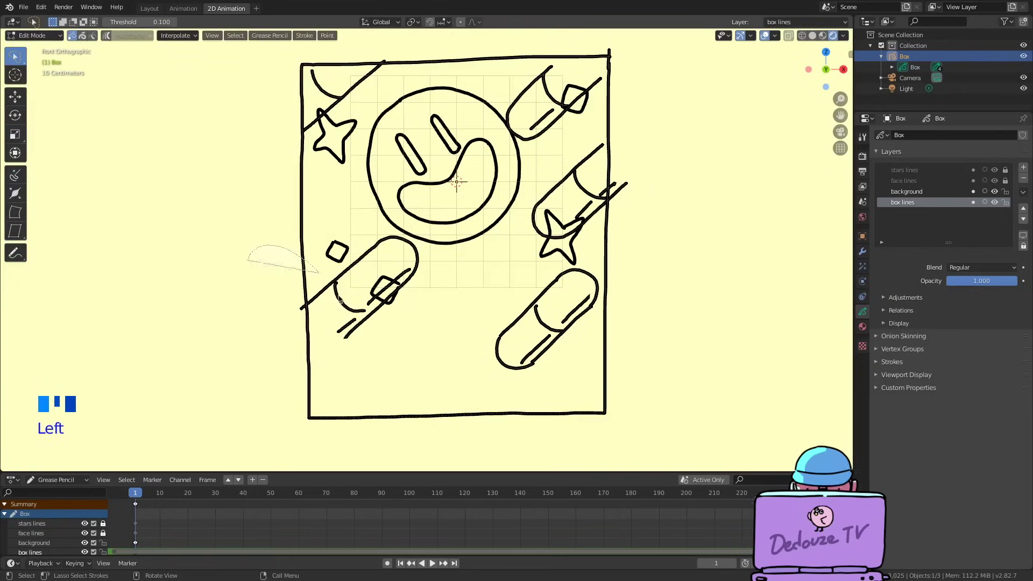
In Edit Mode, select the points along the box's left edge and apply Simplify Fixed to them twice.
{"action": "left_click", "coordinate": [304, 271]}
{"action": "scroll", "coordinate": [293, 312], "scroll_direction": "up", "scroll_amount": 3}
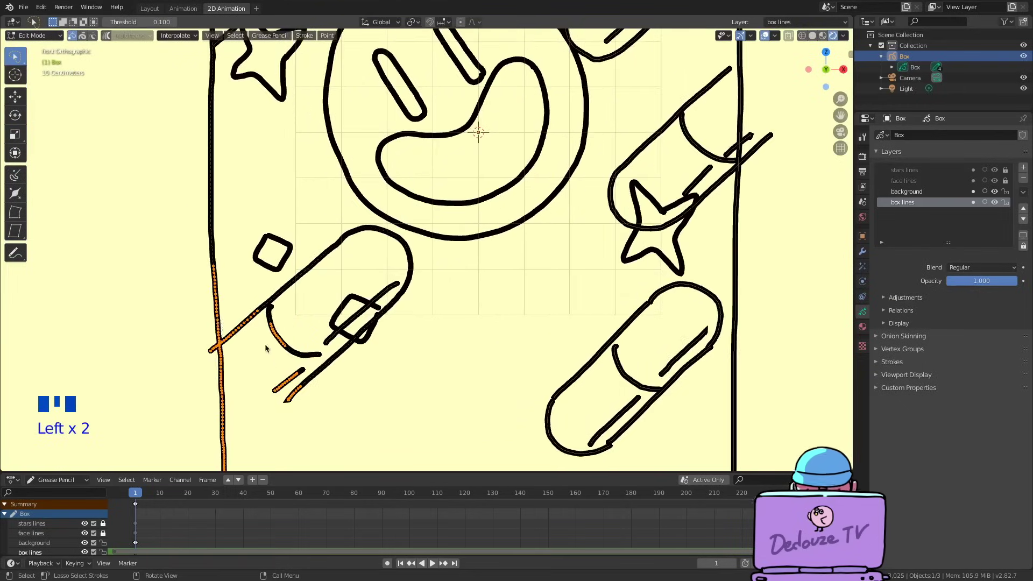
{"action": "scroll", "coordinate": [220, 348], "scroll_direction": "up", "scroll_amount": 2}
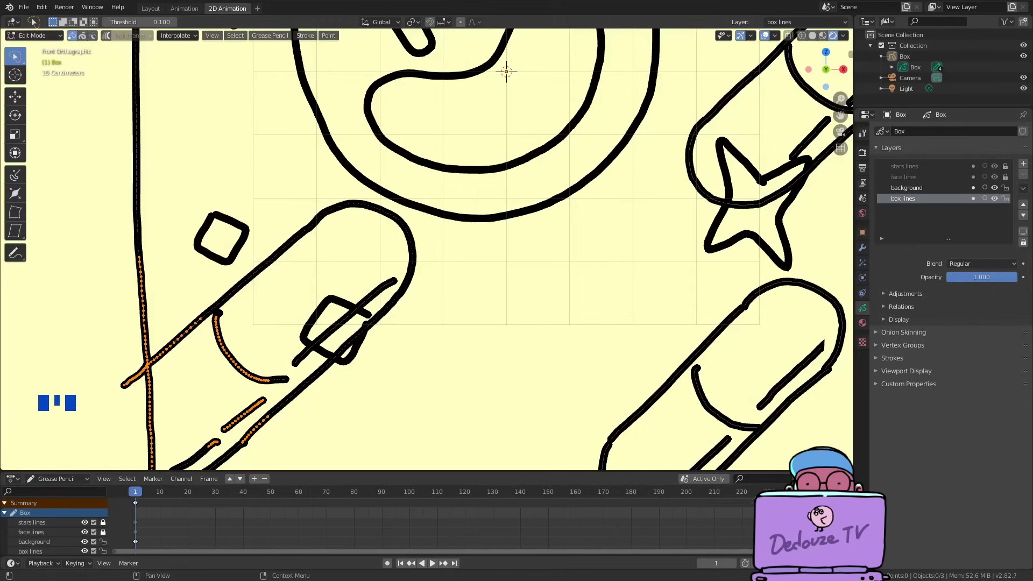
{"action": "left_click_drag", "start_coordinate": [103, 123], "coordinate": [160, 321]}
{"action": "left_click_drag", "start_coordinate": [120, 380], "coordinate": [151, 346]}
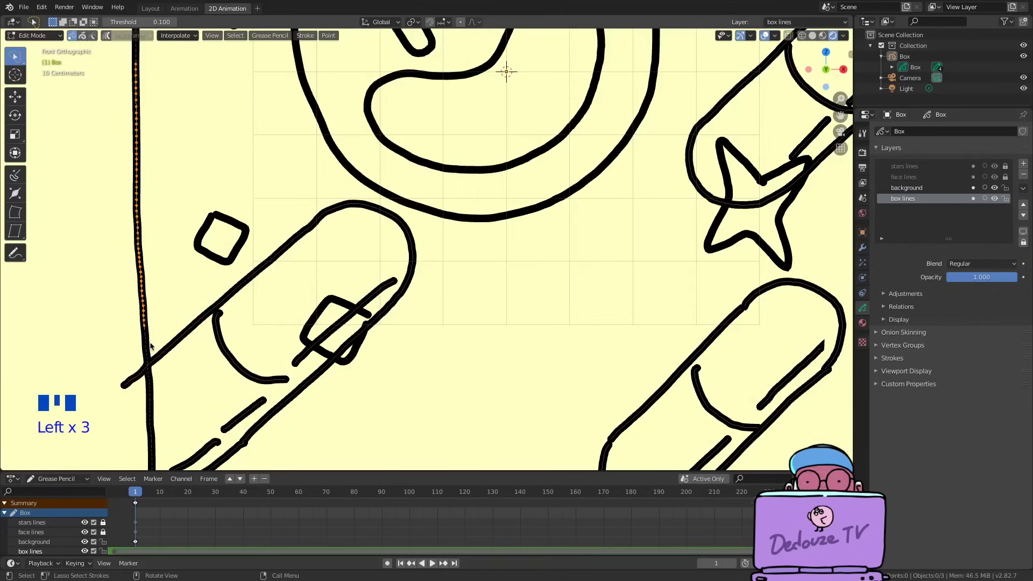
{"action": "left_click", "coordinate": [305, 35]}
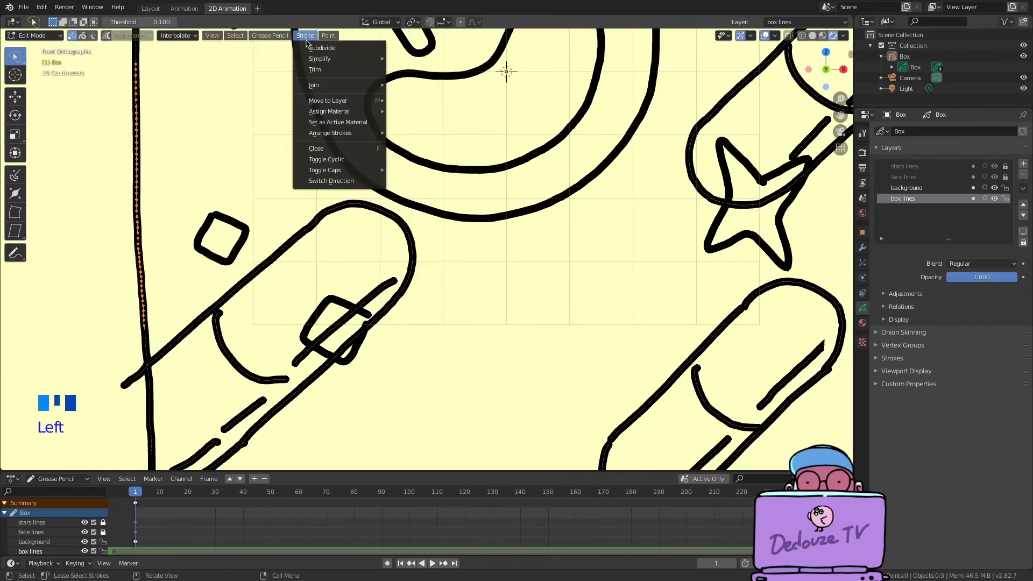
{"action": "mouse_move", "coordinate": [317, 59]}
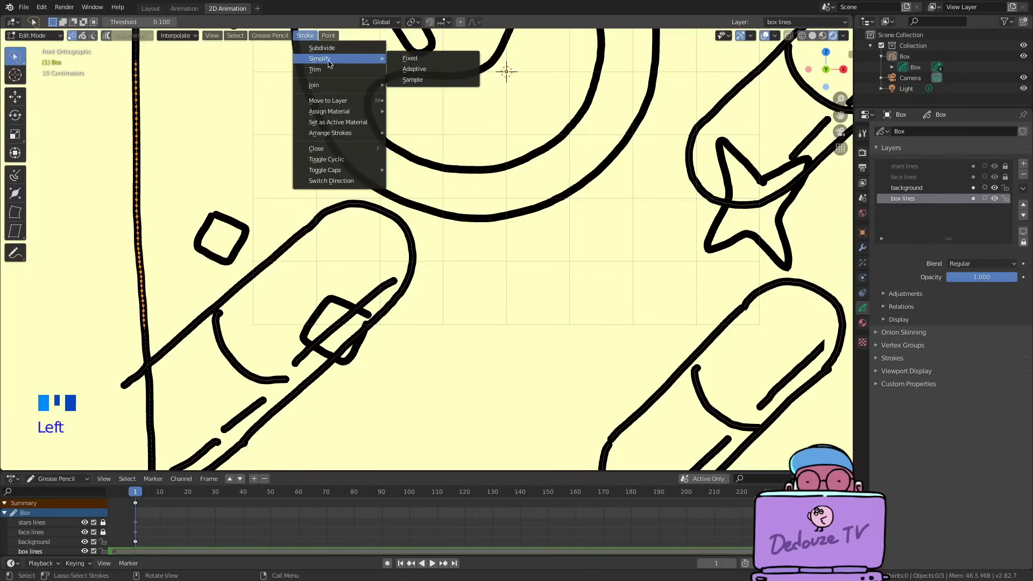
{"action": "left_click", "coordinate": [404, 60]}
{"action": "left_click", "coordinate": [305, 36]}
{"action": "mouse_move", "coordinate": [320, 60]}
{"action": "left_click", "coordinate": [403, 60]}
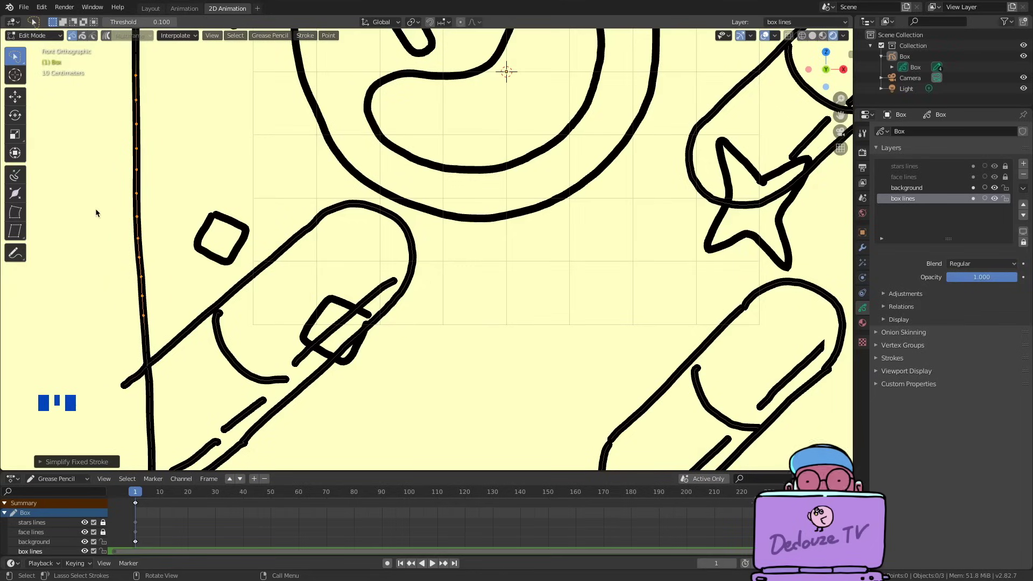
In Sculpt Mode, pull the upper part of the box's left edge outward into a bump with the Grab brush.
{"action": "left_click", "coordinate": [37, 36]}
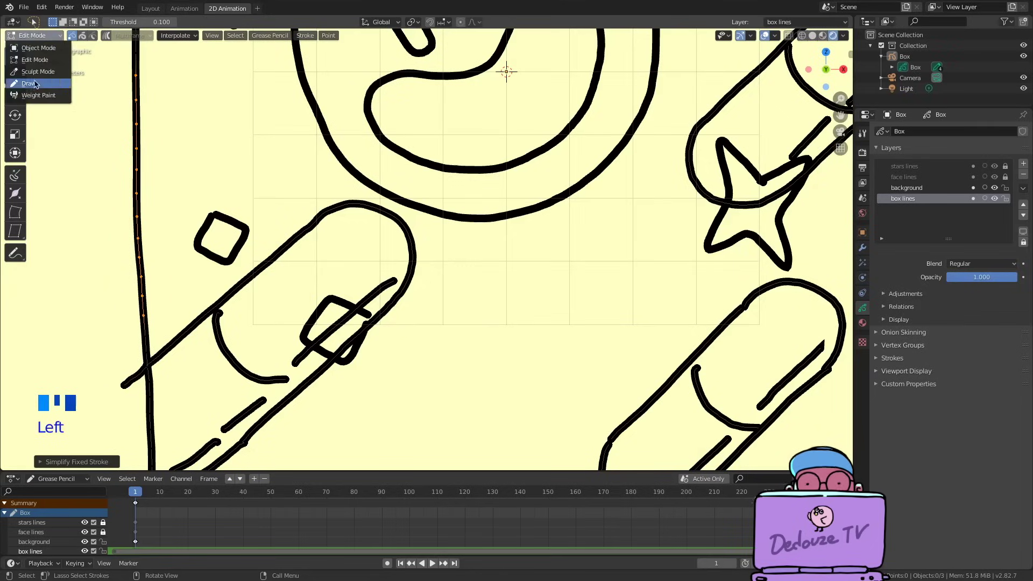
{"action": "left_click", "coordinate": [34, 73]}
{"action": "mouse_move", "coordinate": [138, 156]}
{"action": "left_mouse_down"}
{"action": "mouse_move", "coordinate": [104, 162]}
{"action": "mouse_move", "coordinate": [125, 172]}
{"action": "mouse_move", "coordinate": [97, 143]}
{"action": "mouse_move", "coordinate": [93, 167]}
{"action": "mouse_move", "coordinate": [92, 156]}
{"action": "left_mouse_up"}
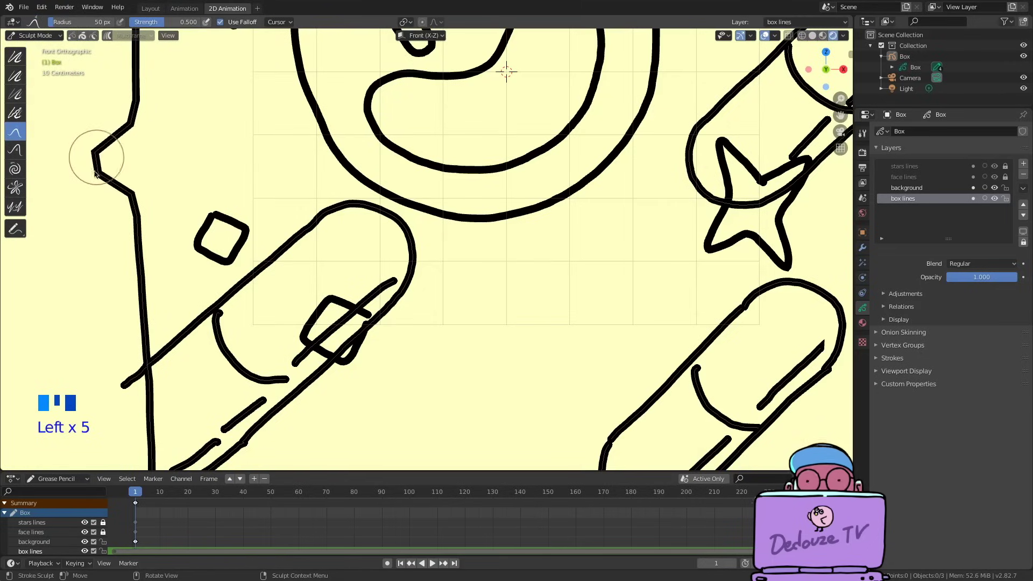
In Edit Mode, select the points of the angular bump on the left edge and subdivide them three times.
{"action": "left_click", "coordinate": [19, 36]}
{"action": "left_click", "coordinate": [34, 60]}
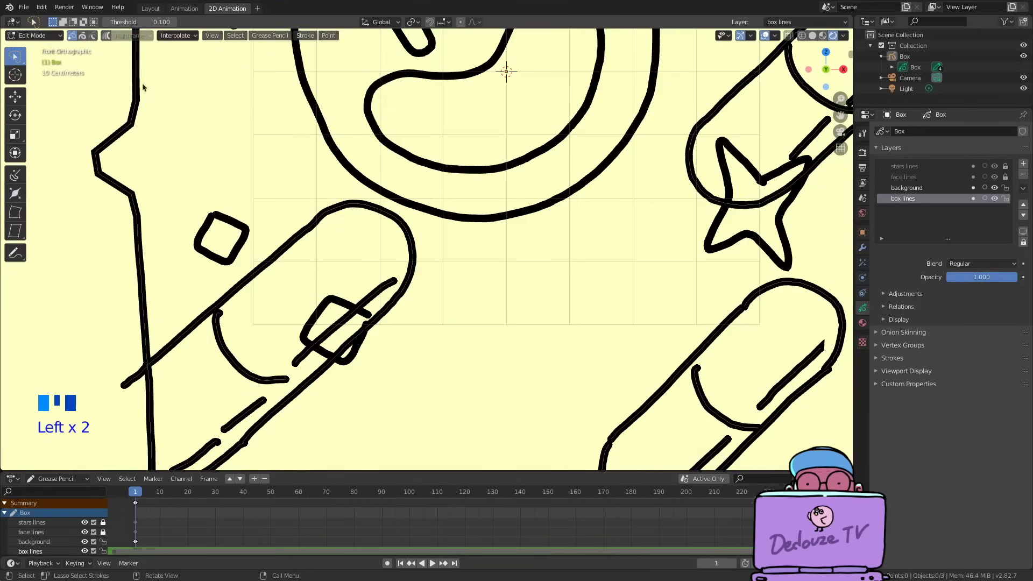
{"action": "left_click", "coordinate": [108, 92]}
{"action": "mouse_move", "coordinate": [107, 86]}
{"action": "left_mouse_down"}
{"action": "mouse_move", "coordinate": [149, 216]}
{"action": "mouse_move", "coordinate": [81, 107]}
{"action": "mouse_move", "coordinate": [105, 87]}
{"action": "left_mouse_up"}
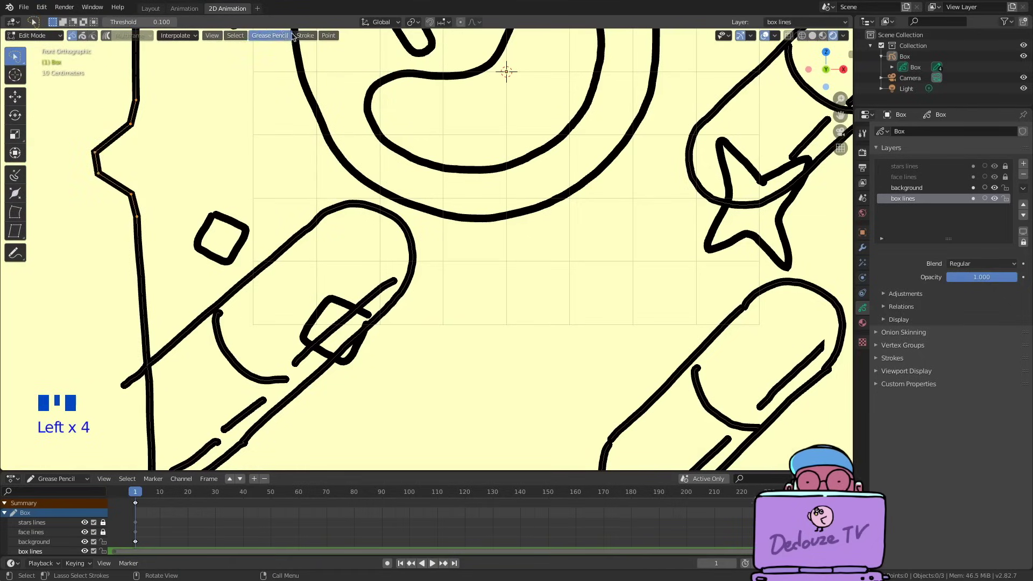
{"action": "left_click", "coordinate": [305, 35]}
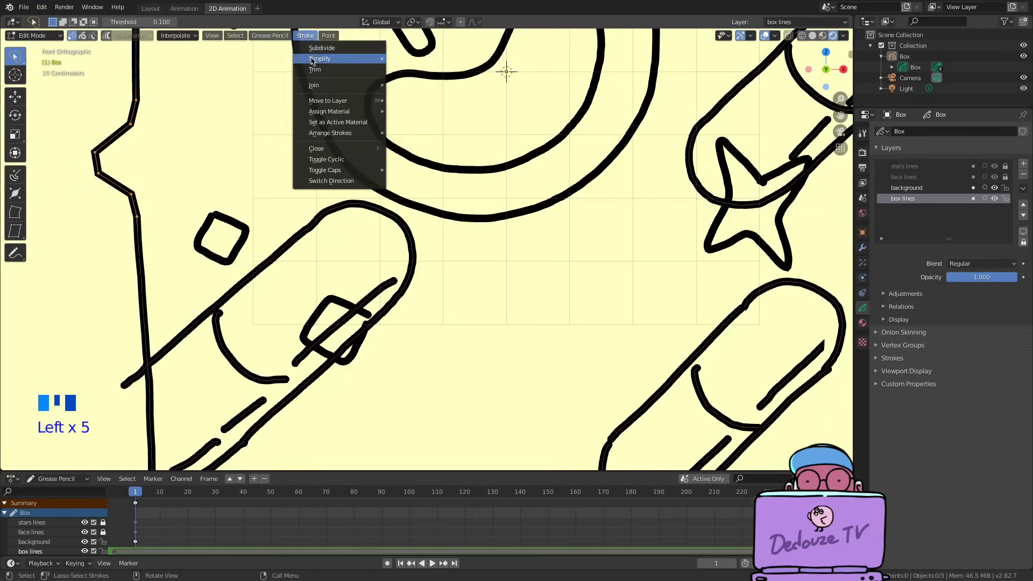
{"action": "left_click", "coordinate": [317, 47]}
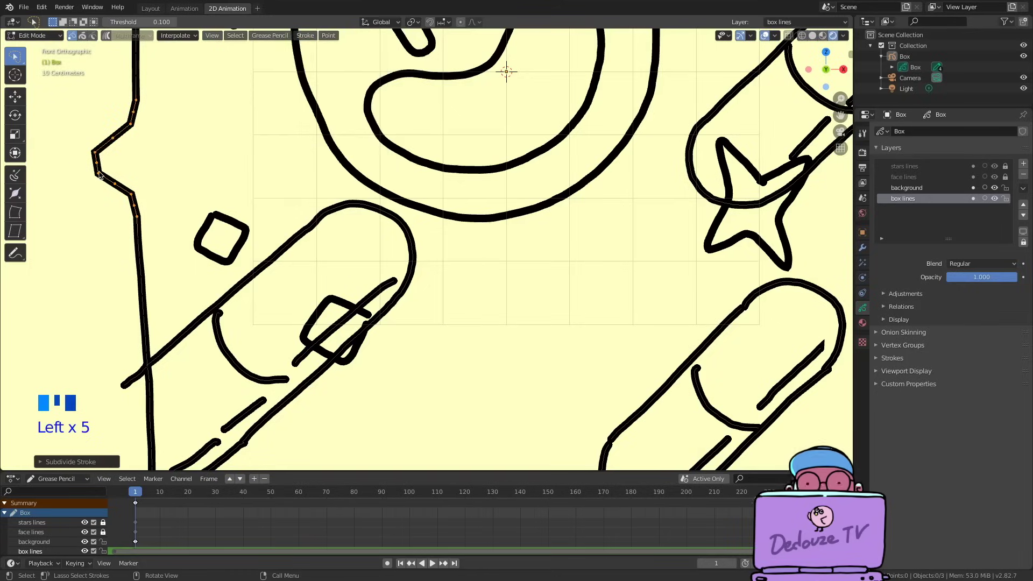
{"action": "left_click", "coordinate": [305, 36]}
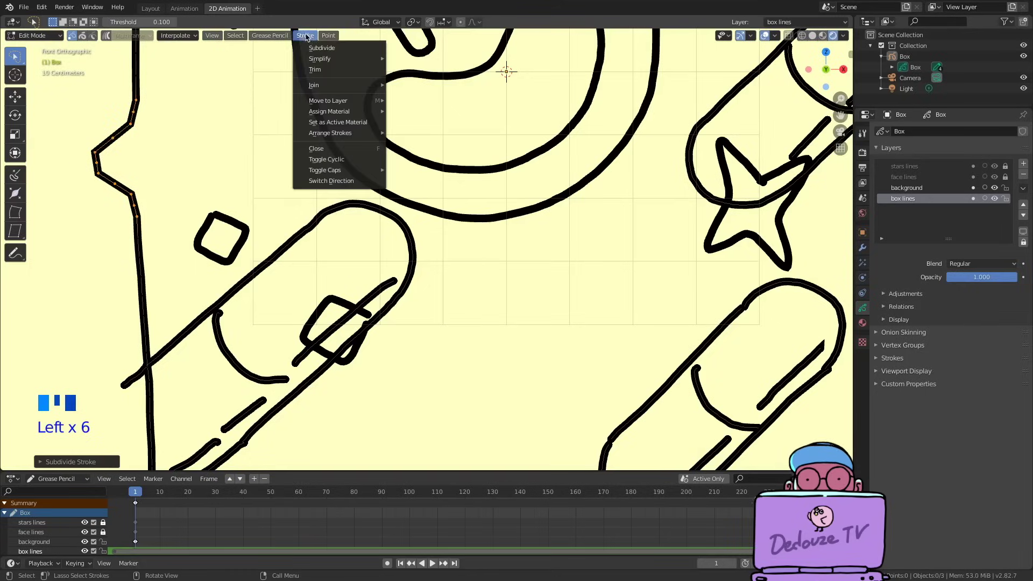
{"action": "left_click", "coordinate": [310, 48]}
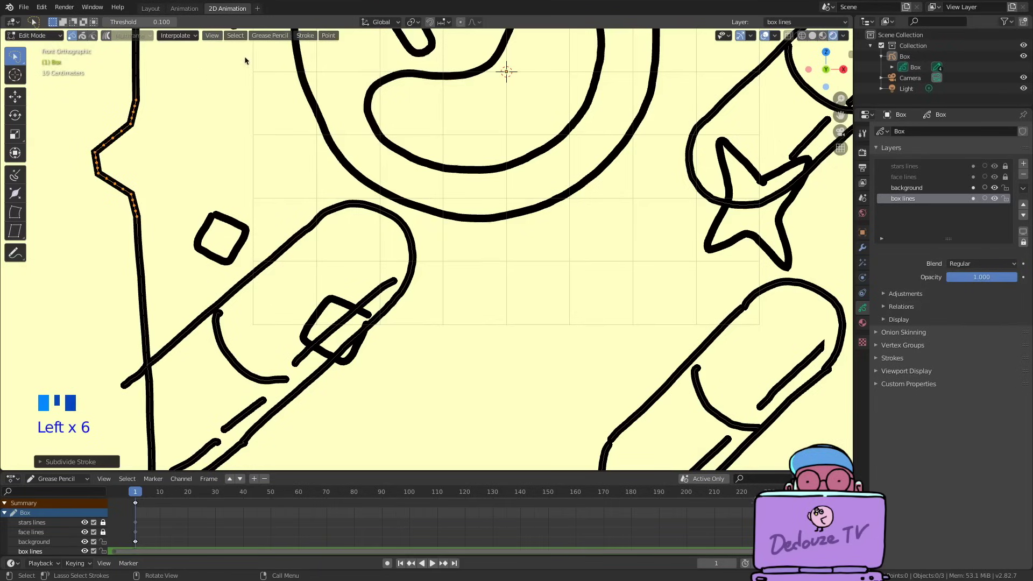
{"action": "left_click", "coordinate": [302, 37]}
{"action": "left_click", "coordinate": [318, 47]}
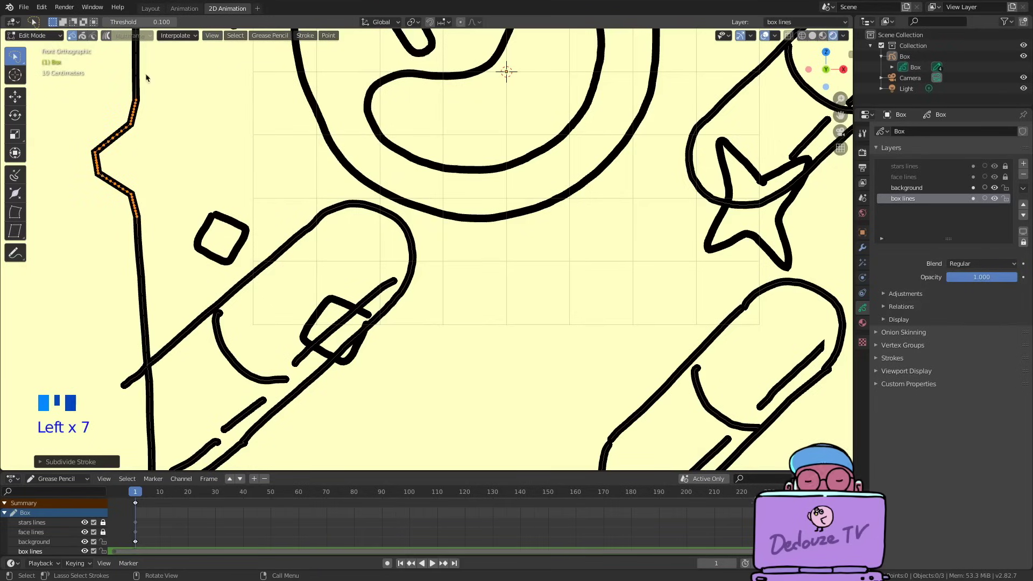
Return to Sculpt Mode and round off the subdivided bump's sharp corners with the Smooth brush.
{"action": "left_click", "coordinate": [33, 36]}
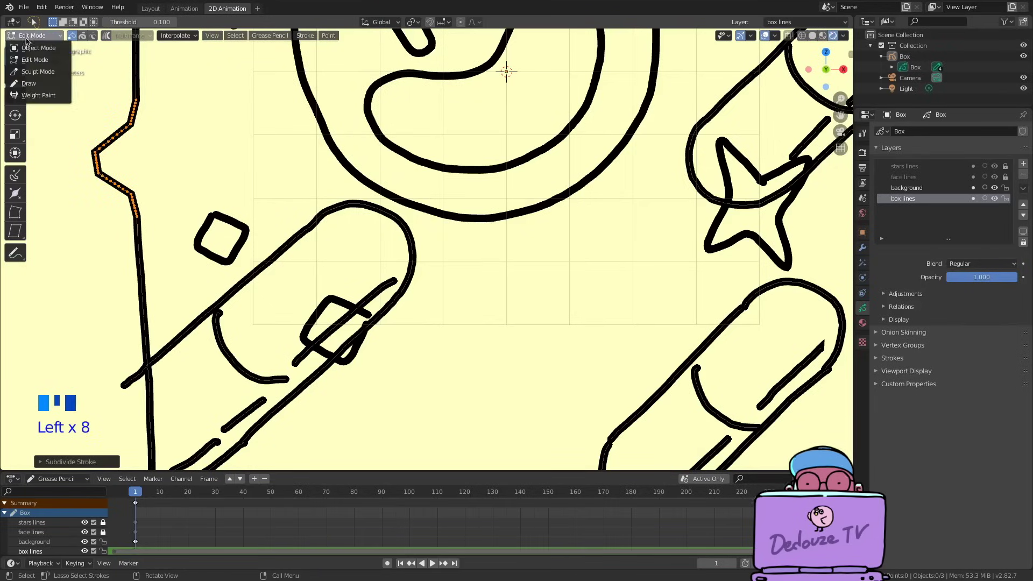
{"action": "left_click", "coordinate": [32, 60]}
{"action": "mouse_move", "coordinate": [115, 145]}
{"action": "left_mouse_down"}
{"action": "mouse_move", "coordinate": [106, 138]}
{"action": "mouse_move", "coordinate": [121, 123]}
{"action": "mouse_move", "coordinate": [89, 163]}
{"action": "left_mouse_up"}
{"action": "mouse_move", "coordinate": [103, 172]}
{"action": "left_mouse_down"}
{"action": "mouse_move", "coordinate": [97, 185]}
{"action": "mouse_move", "coordinate": [118, 202]}
{"action": "left_mouse_up"}
{"action": "left_click_drag", "start_coordinate": [90, 156], "coordinate": [133, 113]}
{"action": "mouse_move", "coordinate": [135, 111]}
{"action": "left_mouse_down"}
{"action": "mouse_move", "coordinate": [92, 156]}
{"action": "mouse_move", "coordinate": [137, 220]}
{"action": "mouse_move", "coordinate": [92, 156]}
{"action": "mouse_move", "coordinate": [134, 92]}
{"action": "mouse_move", "coordinate": [123, 258]}
{"action": "left_mouse_up"}
{"action": "left_click", "coordinate": [15, 56]}
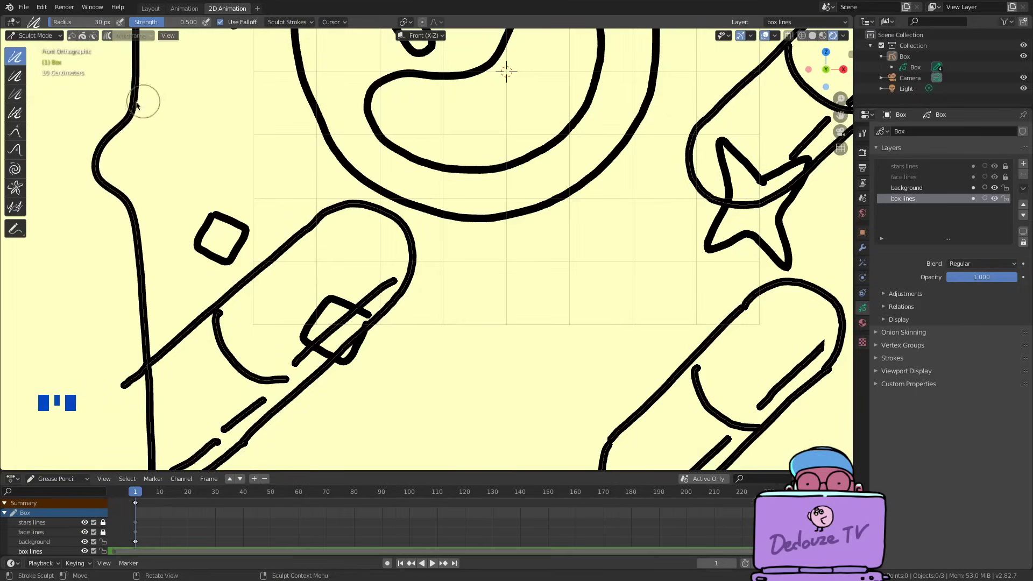
Switch to Edit Mode and select the smoothed bump's points to examine their density.
{"action": "left_click", "coordinate": [28, 35]}
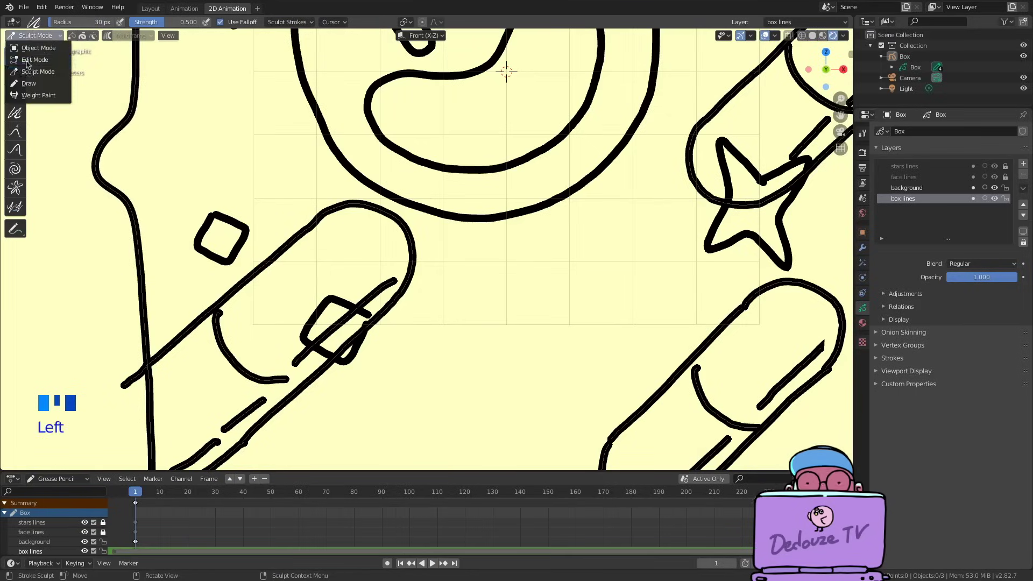
{"action": "left_click", "coordinate": [34, 60]}
{"action": "left_click", "coordinate": [99, 161]}
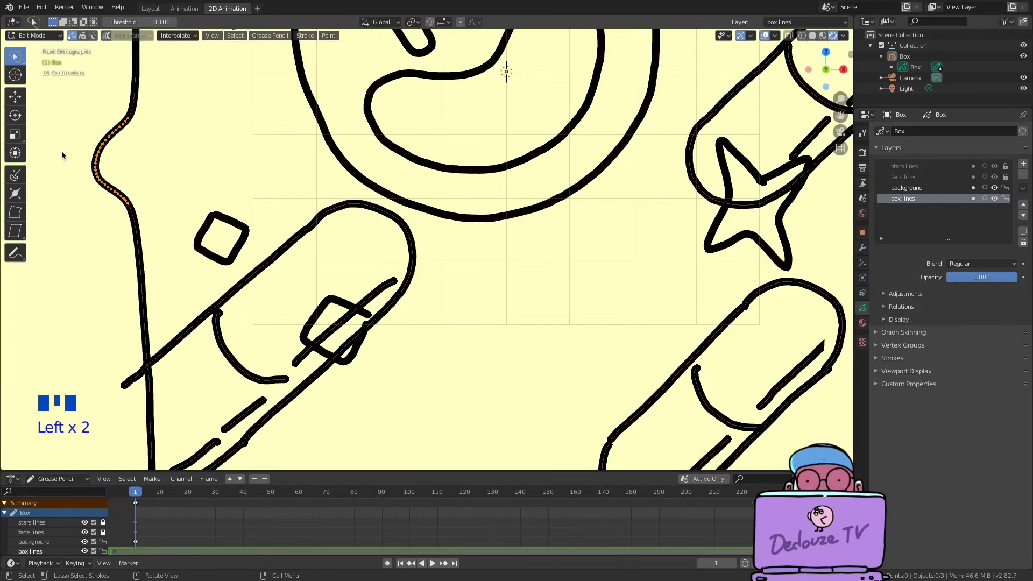
{"action": "left_click", "coordinate": [107, 116]}
In Draw mode, draw a pointed wedge across the bump and trim its overshooting ends with the Cutter tool.
{"action": "left_click", "coordinate": [28, 35]}
{"action": "left_click", "coordinate": [26, 84]}
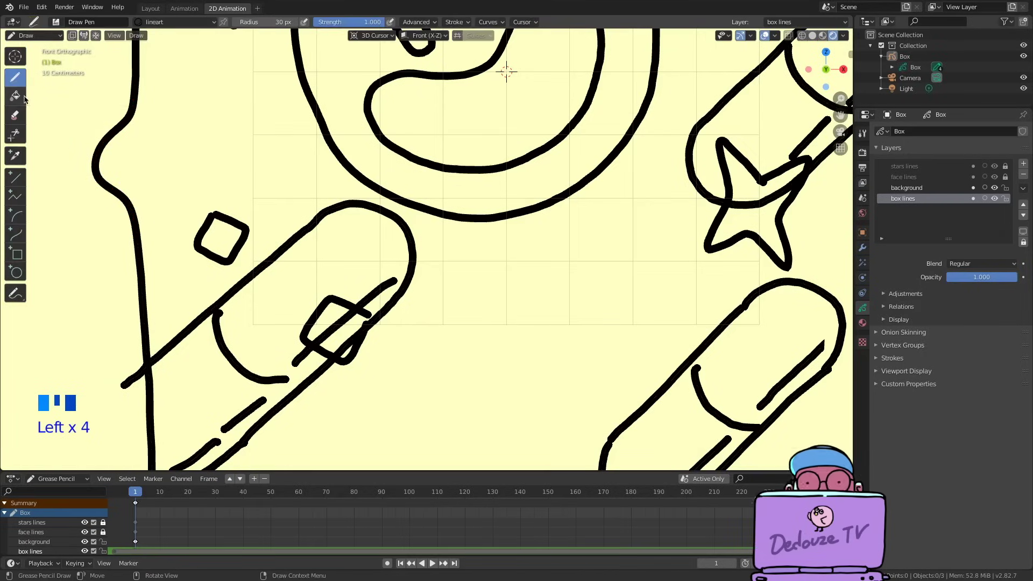
{"action": "mouse_move", "coordinate": [184, 173]}
{"action": "left_mouse_down"}
{"action": "mouse_move", "coordinate": [53, 125]}
{"action": "mouse_move", "coordinate": [54, 164]}
{"action": "mouse_move", "coordinate": [89, 151]}
{"action": "mouse_move", "coordinate": [81, 141]}
{"action": "left_mouse_up"}
{"action": "left_click", "coordinate": [28, 35]}
{"action": "left_click", "coordinate": [15, 134]}
{"action": "mouse_move", "coordinate": [49, 158]}
{"action": "left_mouse_down"}
{"action": "mouse_move", "coordinate": [57, 173]}
{"action": "mouse_move", "coordinate": [81, 161]}
{"action": "left_mouse_up"}
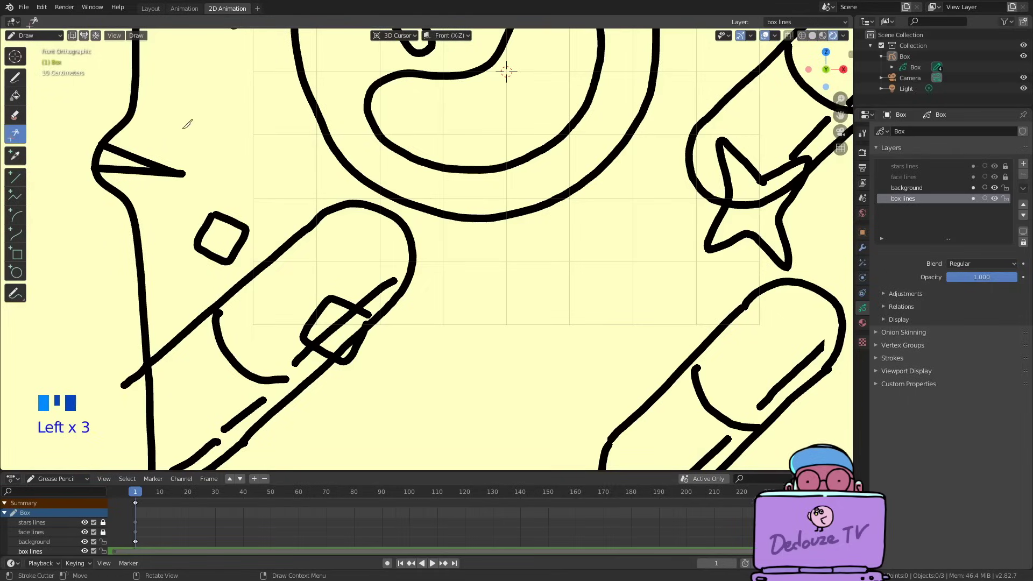
{"action": "left_click_drag", "start_coordinate": [189, 190], "coordinate": [183, 178]}
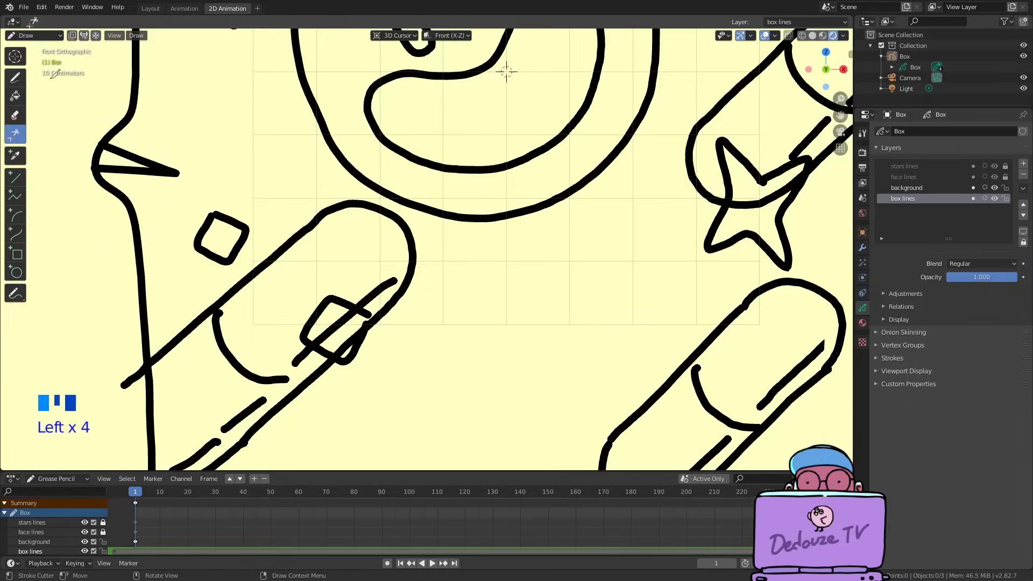
{"action": "left_click", "coordinate": [29, 36]}
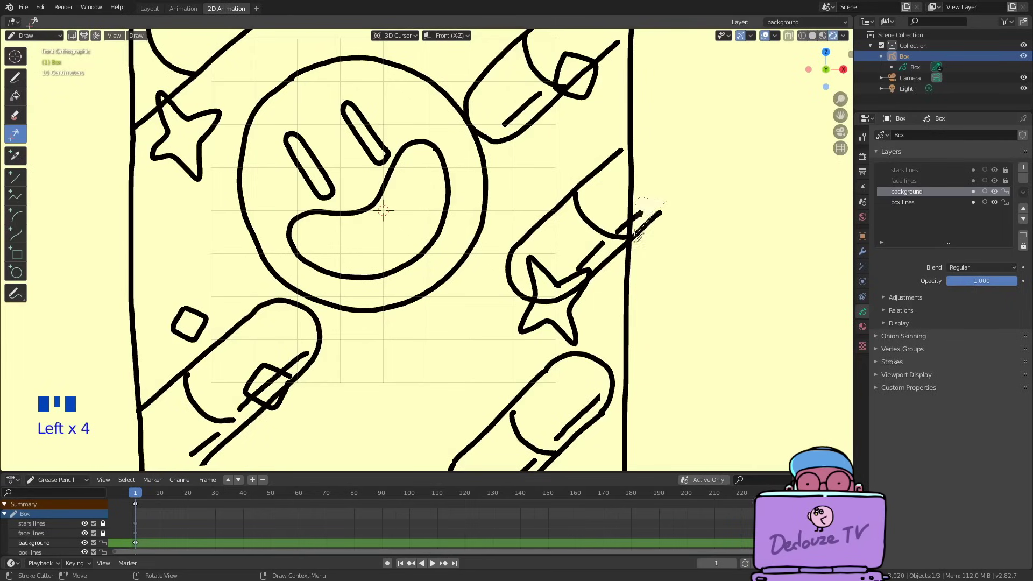
On the "background" layer, cut off the capsule lines that stick out past the box's right edge with the Cutter tool.
{"action": "left_click_drag", "start_coordinate": [636, 239], "coordinate": [659, 197]}
{"action": "mouse_move", "coordinate": [651, 221]}
{"action": "left_mouse_down"}
{"action": "mouse_move", "coordinate": [641, 208]}
{"action": "mouse_move", "coordinate": [646, 229]}
{"action": "mouse_move", "coordinate": [637, 212]}
{"action": "left_mouse_up"}
{"action": "mouse_move", "coordinate": [356, 199]}
{"action": "middle_mouse_down", "text": "shift"}
{"action": "mouse_move", "coordinate": [365, 368]}
{"action": "mouse_move", "coordinate": [422, 103]}
{"action": "middle_mouse_up", "text": "shift"}
{"action": "middle_click_drag", "start_coordinate": [374, 236], "coordinate": [375, 160], "text": "shift"}
{"action": "scroll", "coordinate": [375, 160], "scroll_direction": "down", "scroll_amount": 3}
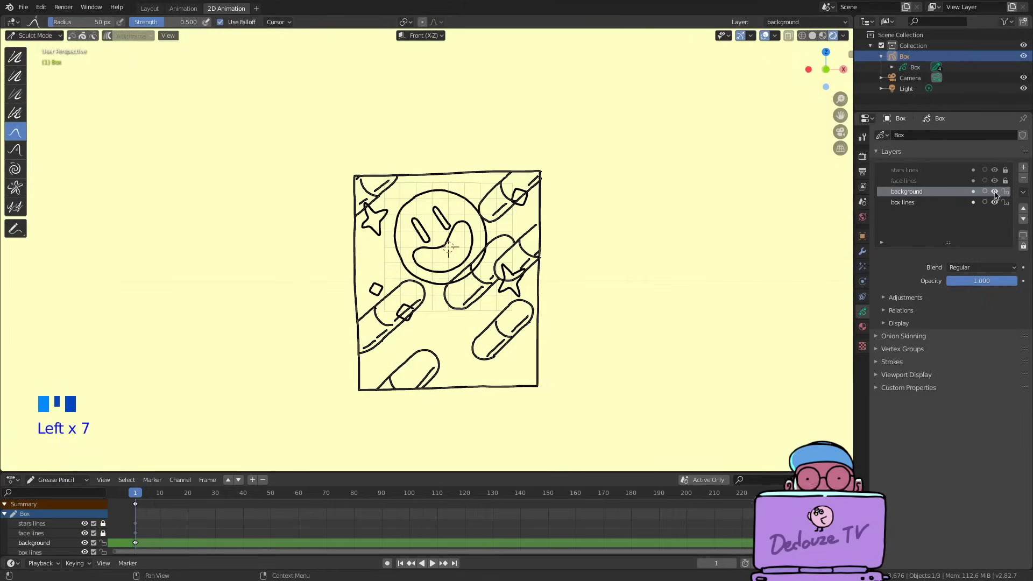
Hide the stars, face and background layers and add a "box color" layer beneath "box lines".
{"action": "left_click_drag", "start_coordinate": [994, 192], "coordinate": [997, 171]}
{"action": "left_click", "coordinate": [920, 203]}
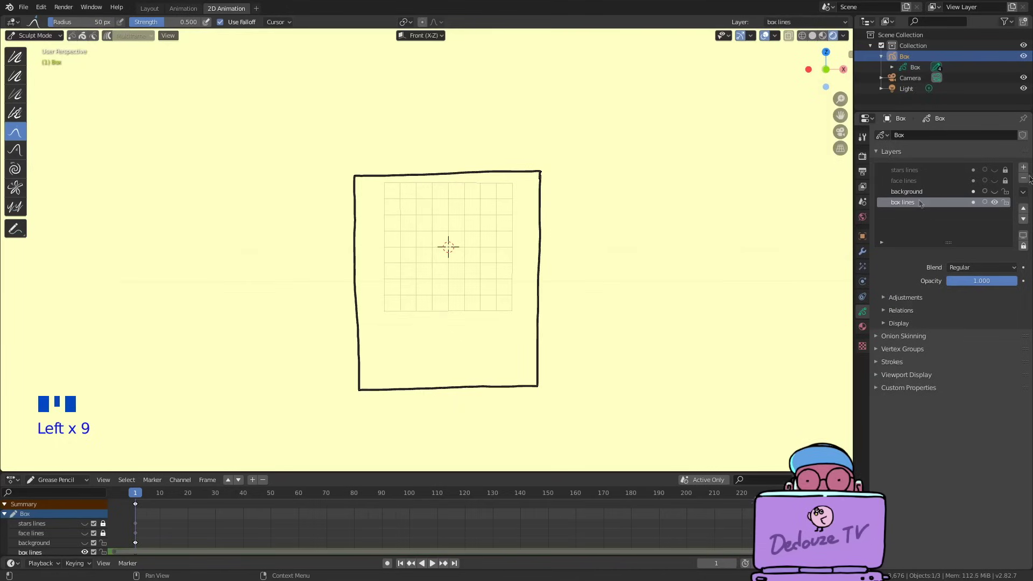
{"action": "left_click", "coordinate": [1024, 167]}
{"action": "double_click", "coordinate": [906, 203]}
{"action": "type", "text": "box color"}
{"action": "key", "text": "Return"}
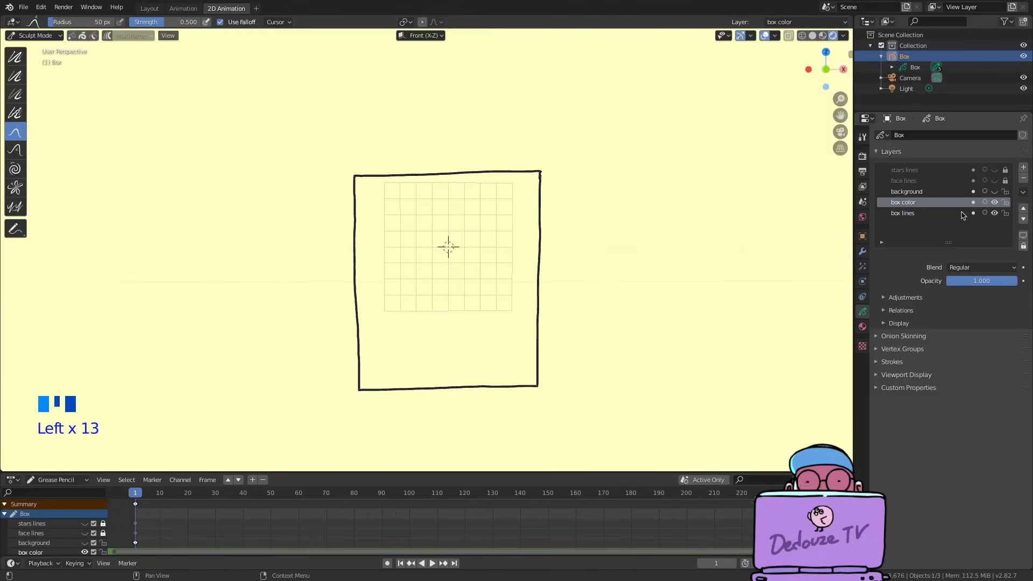
{"action": "left_click", "coordinate": [1023, 220]}
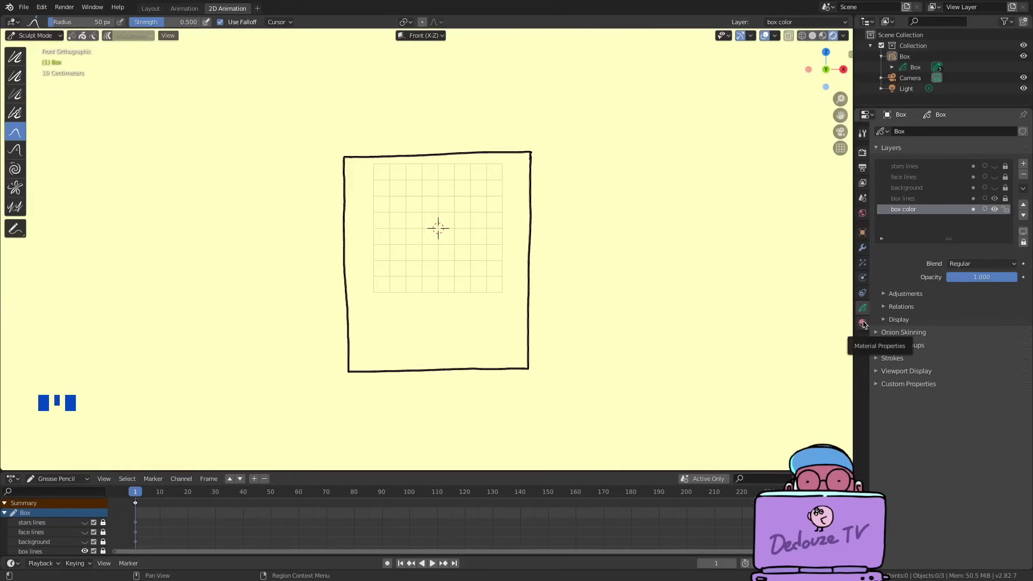
Add a second material to the Box object with Stroke disabled and a solid blue Fill.
{"action": "left_click", "coordinate": [863, 324]}
{"action": "left_click", "coordinate": [1022, 131]}
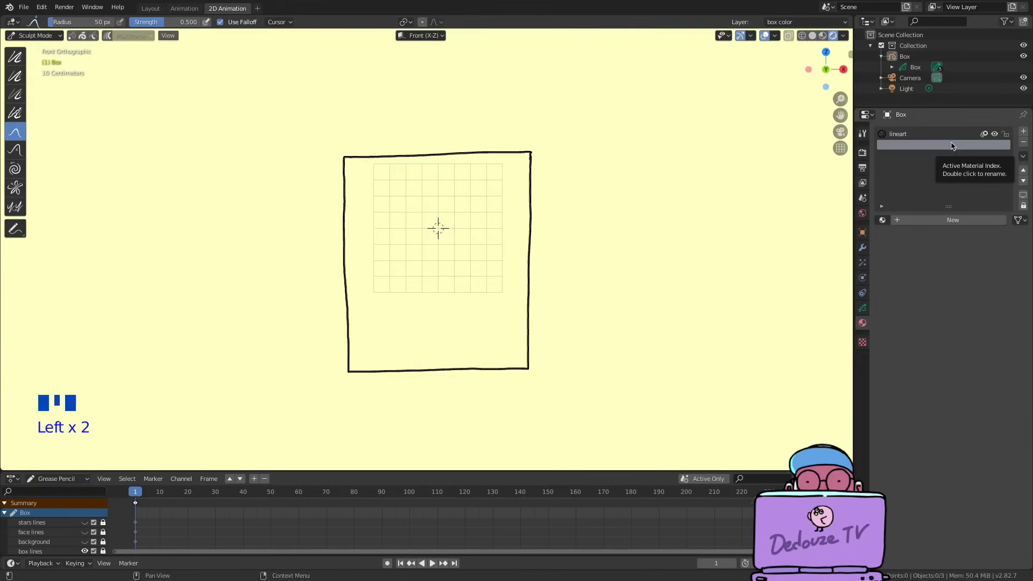
{"action": "left_click", "coordinate": [926, 221]}
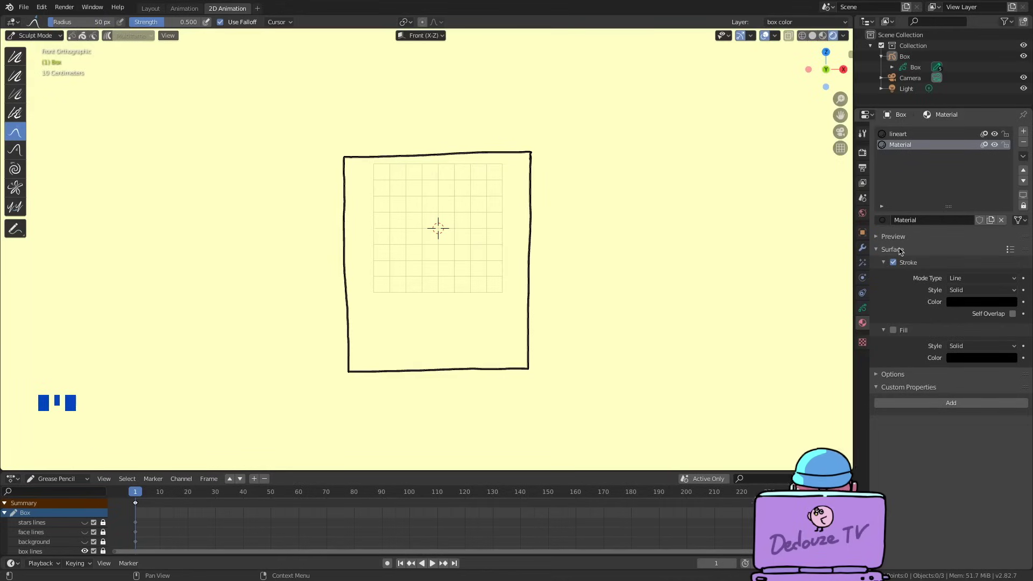
{"action": "left_click", "coordinate": [893, 263]}
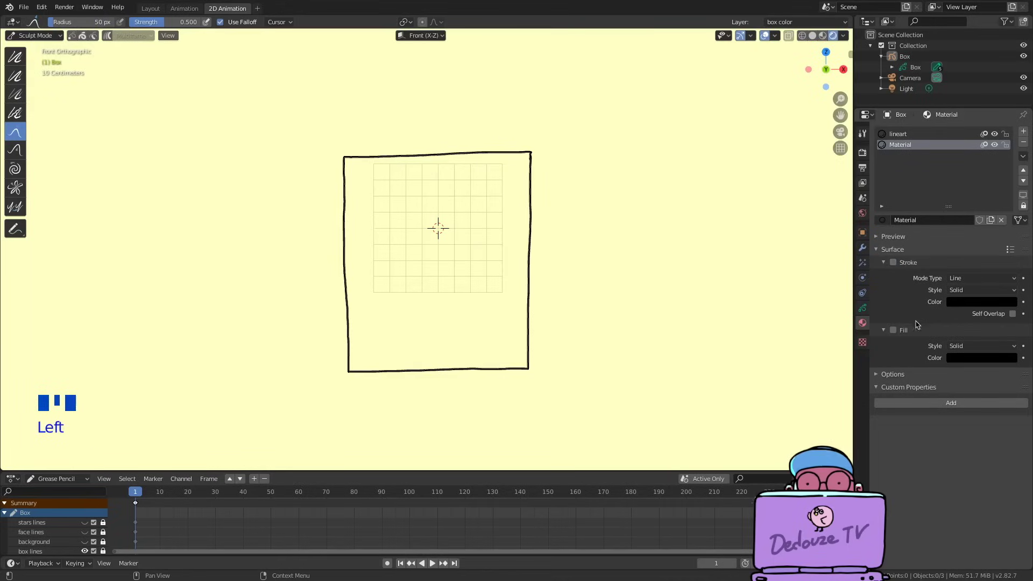
{"action": "left_click", "coordinate": [893, 329]}
{"action": "left_click", "coordinate": [981, 357]}
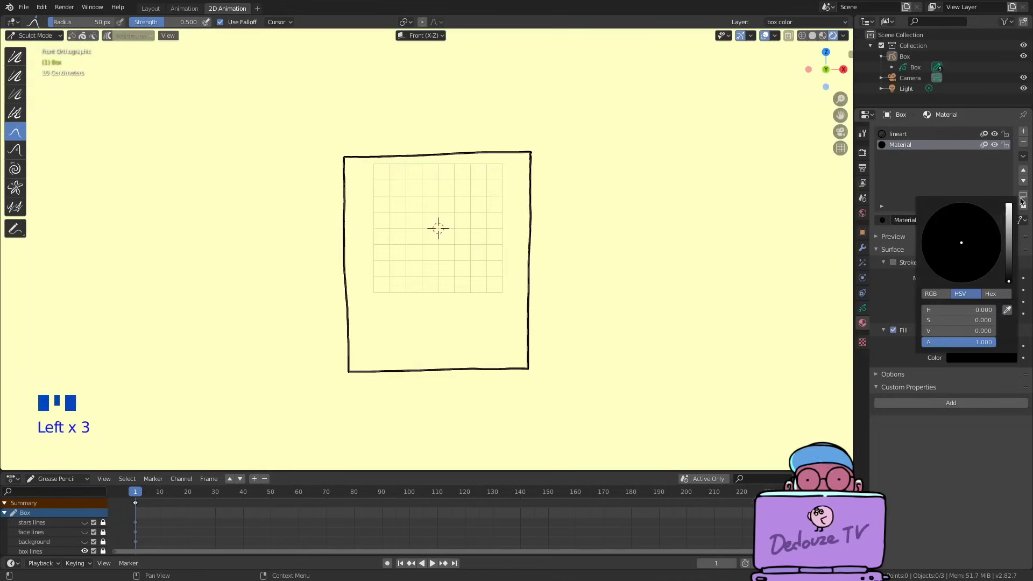
{"action": "left_click", "coordinate": [982, 222]}
Rename the new blue material to "medium".
{"action": "left_click", "coordinate": [907, 145]}
{"action": "type", "text": "med"}
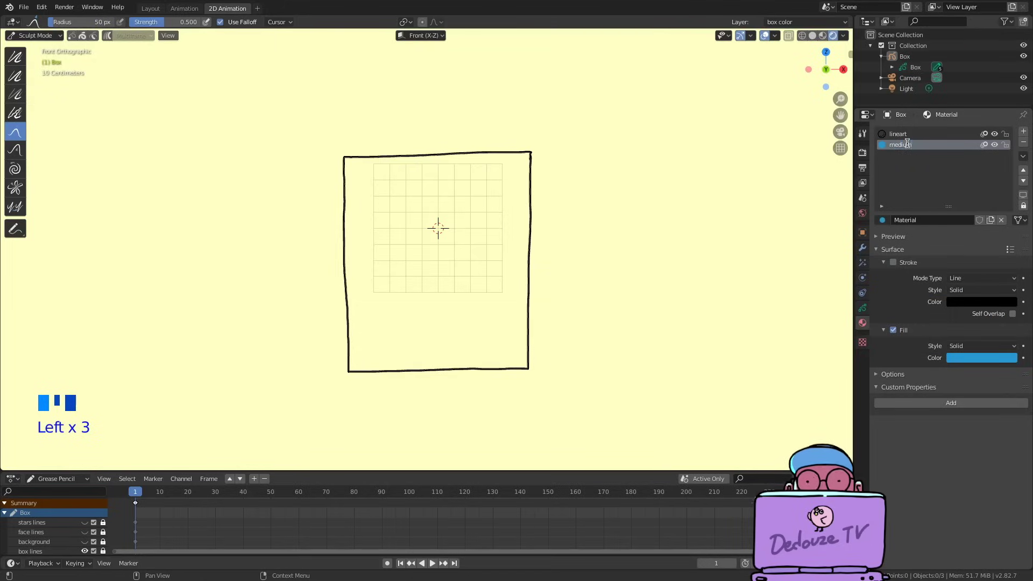
{"action": "type", "text": "ium"}
{"action": "key", "text": "Return"}
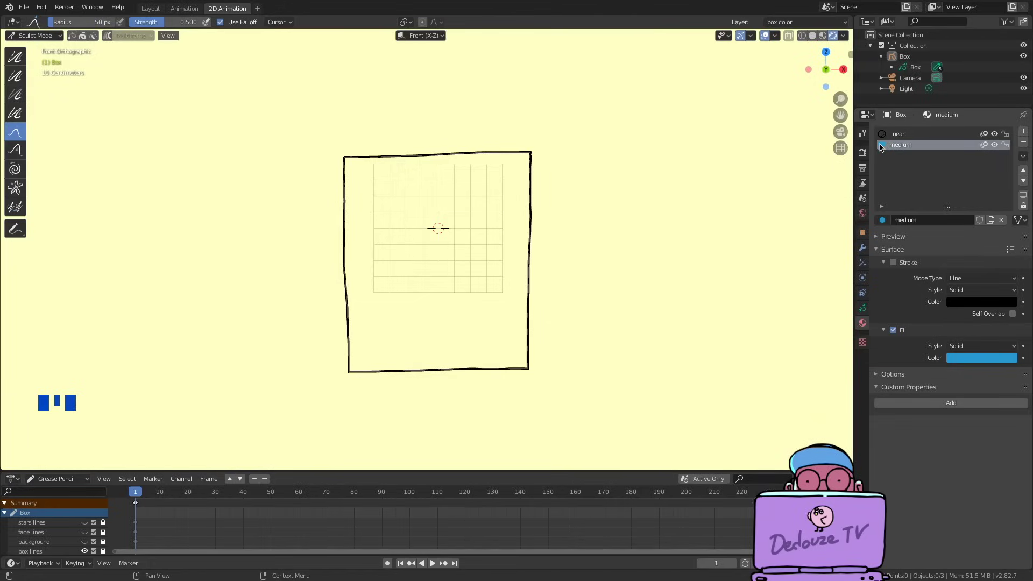
Try a magenta fill on the "medium" material, then settle on a slightly brighter blue.
{"action": "left_click", "coordinate": [965, 359]}
{"action": "left_click", "coordinate": [982, 258]}
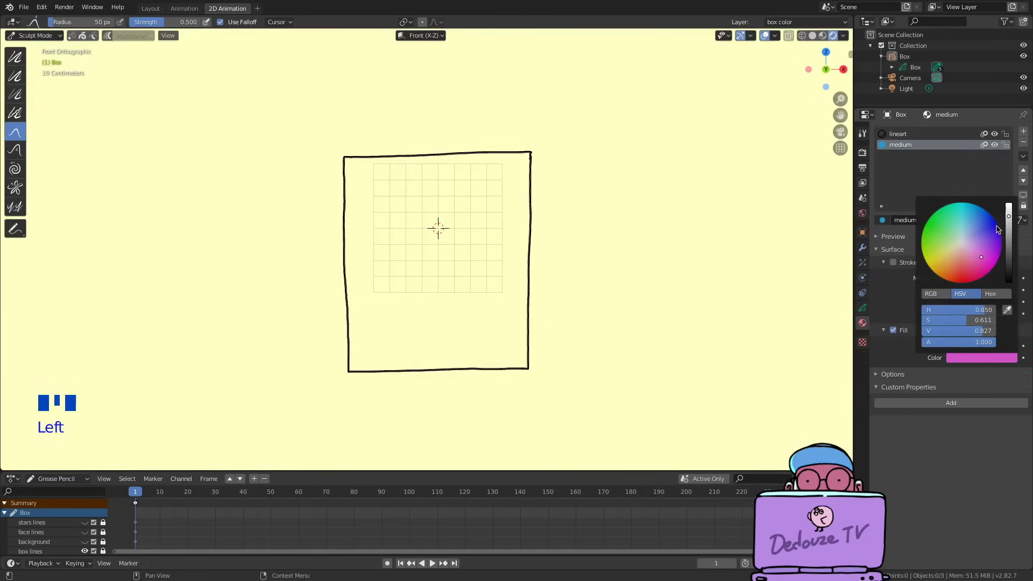
{"action": "left_click", "coordinate": [983, 359]}
{"action": "left_click", "coordinate": [971, 211]}
{"action": "left_click", "coordinate": [1007, 213]}
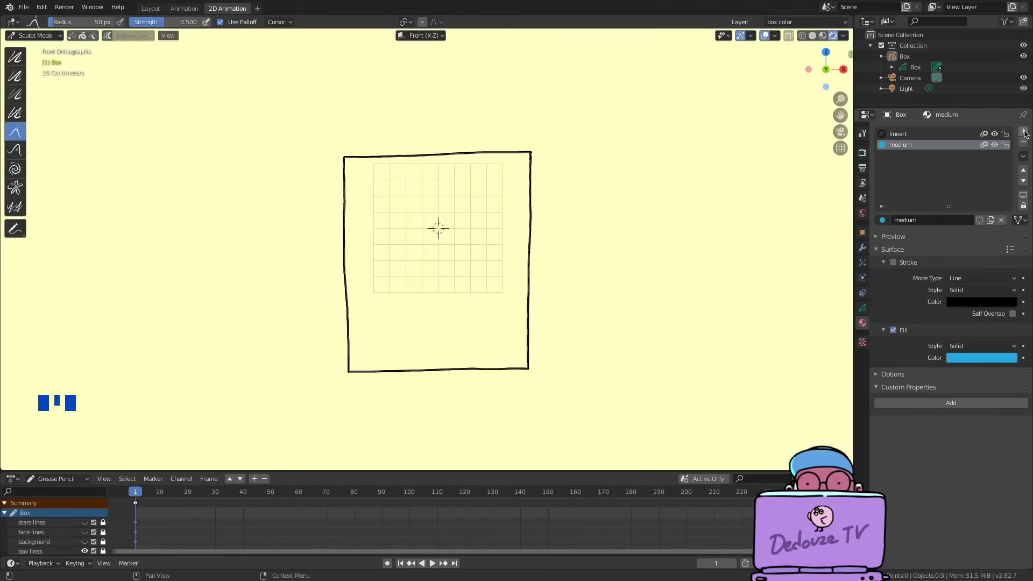
Add another material slot with a new material and name it "medium2".
{"action": "left_click", "coordinate": [1025, 133]}
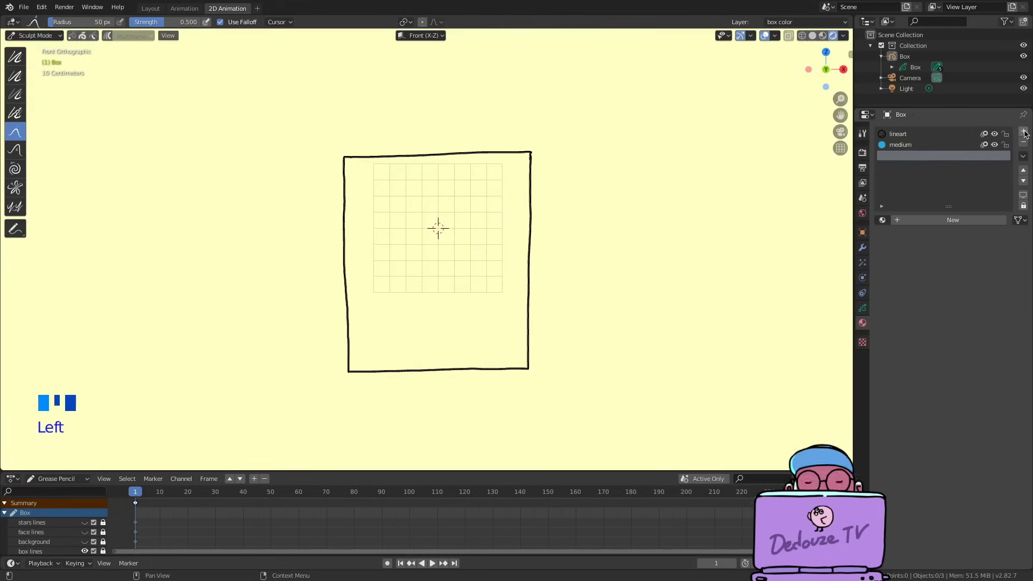
{"action": "left_click", "coordinate": [923, 221]}
{"action": "double_click", "coordinate": [901, 156]}
{"action": "type", "text": "medium2"}
{"action": "key", "text": "Return"}
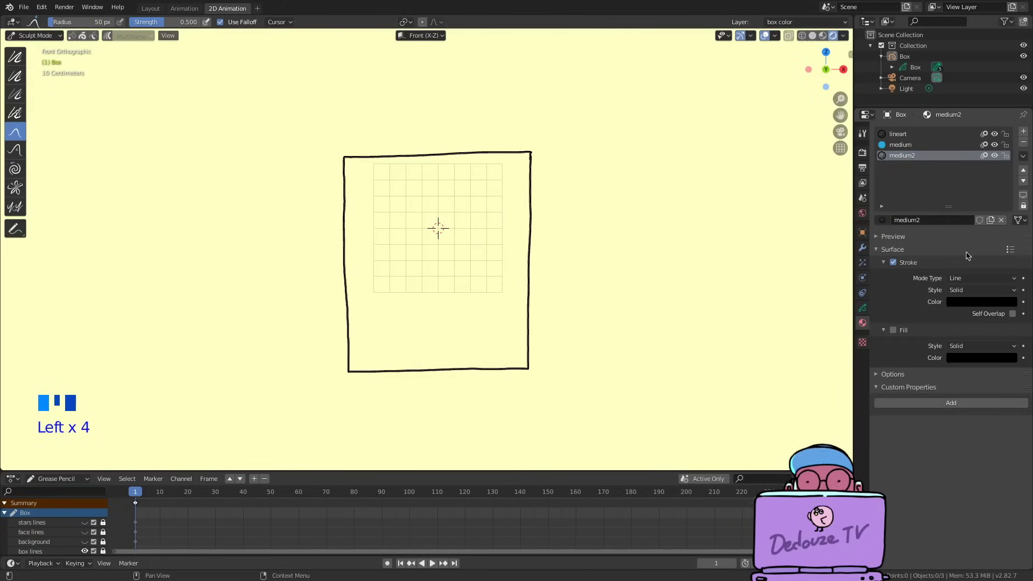
Disable Stroke on "medium2", enable its Fill, and set the fill color to light pink.
{"action": "left_click", "coordinate": [893, 262]}
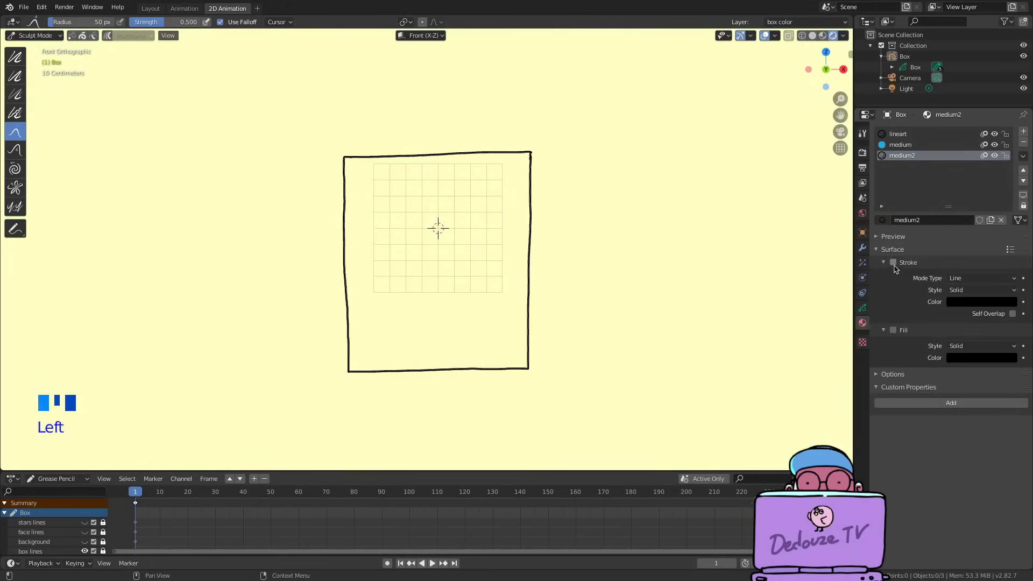
{"action": "left_click", "coordinate": [894, 330]}
{"action": "left_click", "coordinate": [957, 358]}
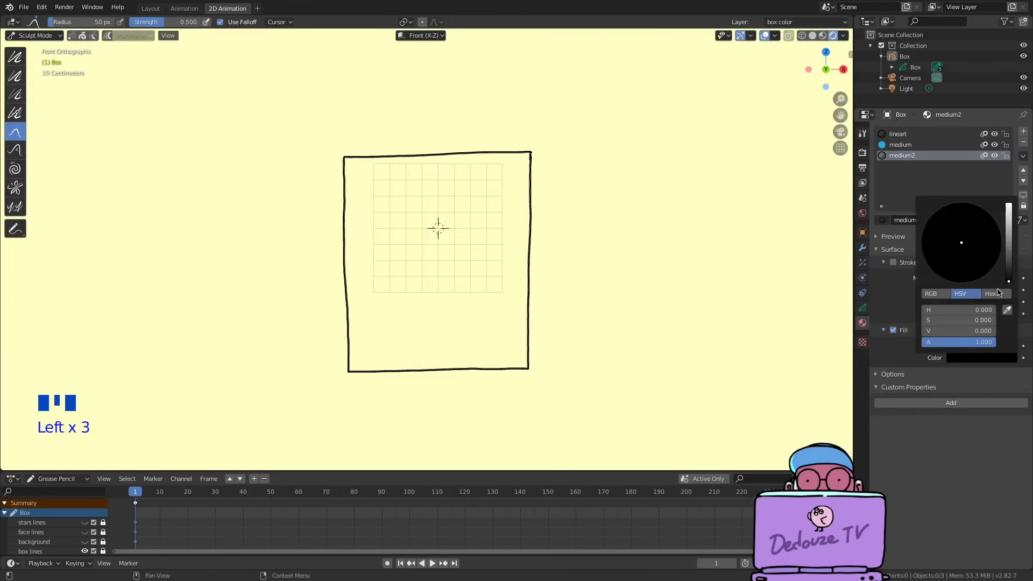
{"action": "left_click", "coordinate": [1008, 227]}
{"action": "left_click", "coordinate": [972, 254]}
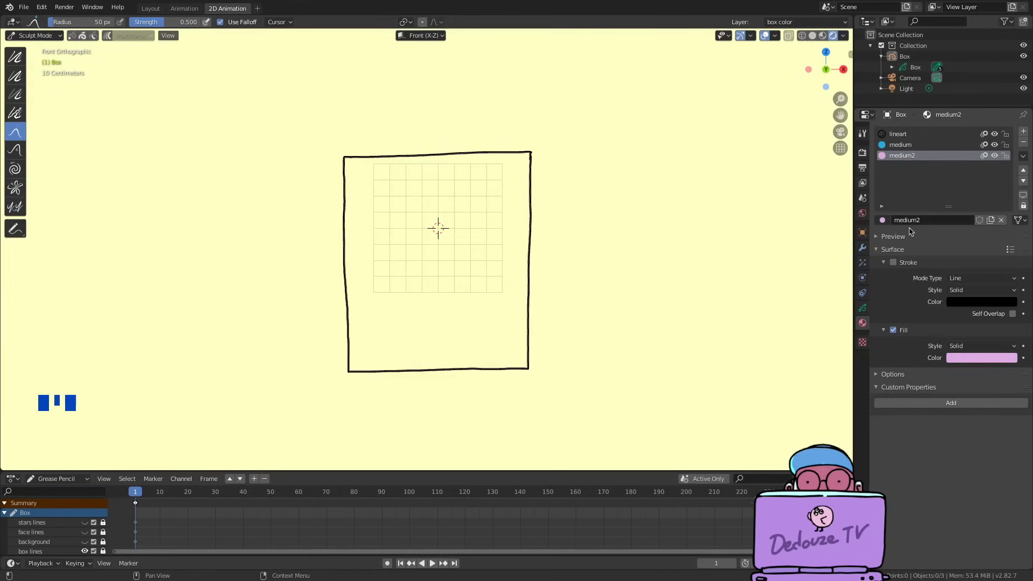
Switch to Draw mode and fill the box outline with "medium2" on the "box color" layer using the Fill tool.
{"action": "left_click", "coordinate": [863, 312]}
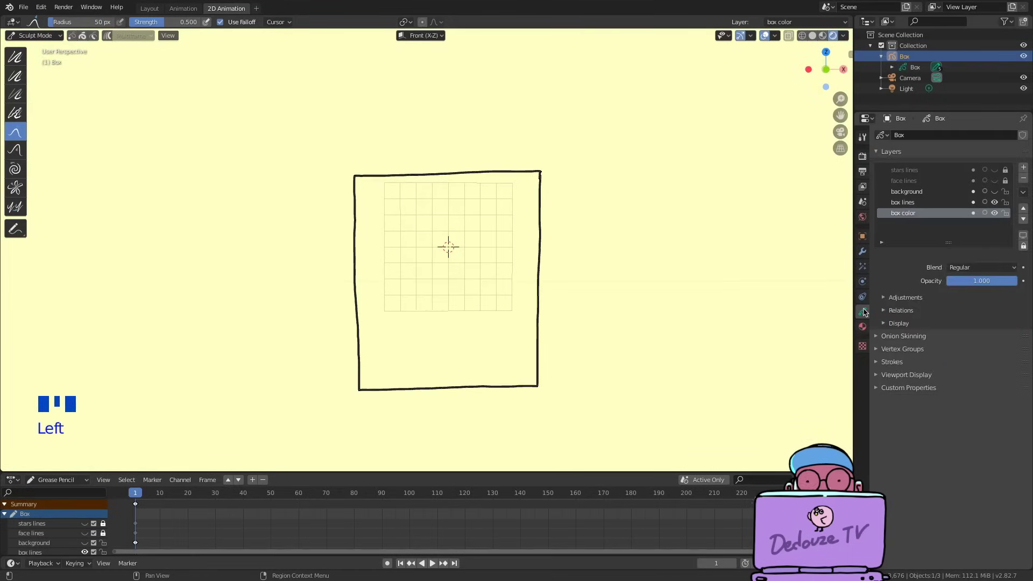
{"action": "left_click", "coordinate": [34, 36]}
{"action": "left_click", "coordinate": [27, 83]}
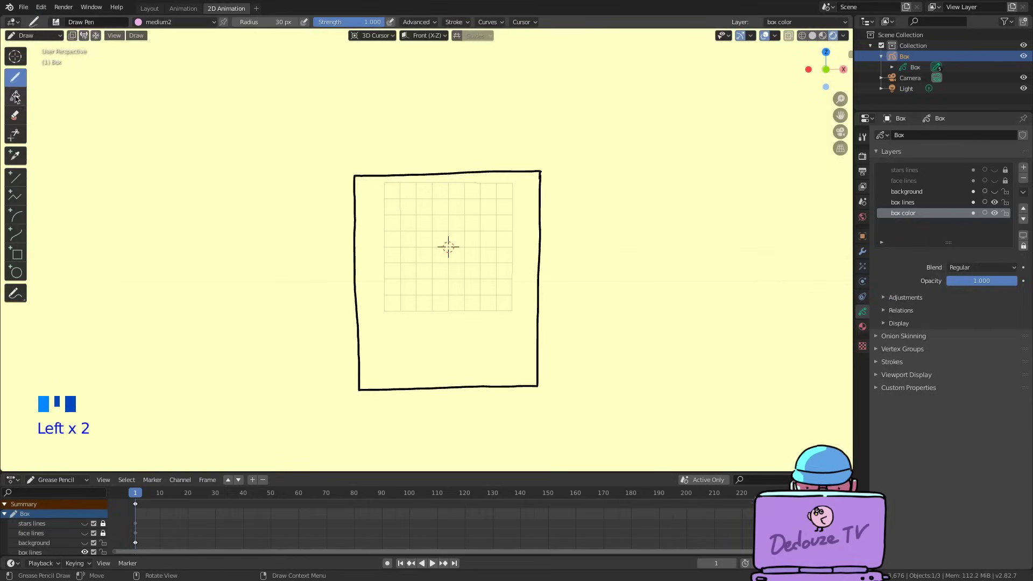
{"action": "left_click", "coordinate": [18, 98]}
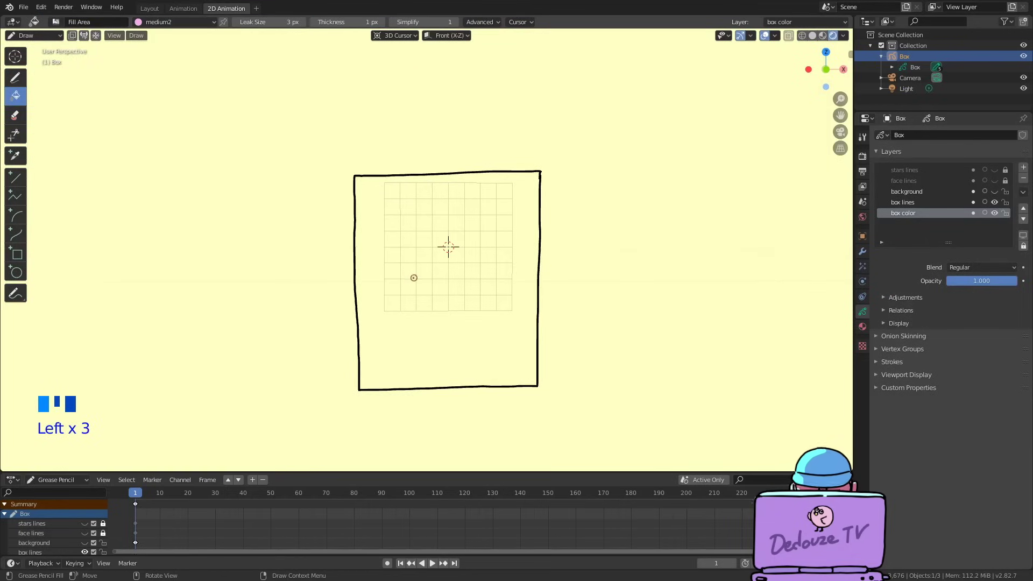
{"action": "left_click", "coordinate": [416, 278]}
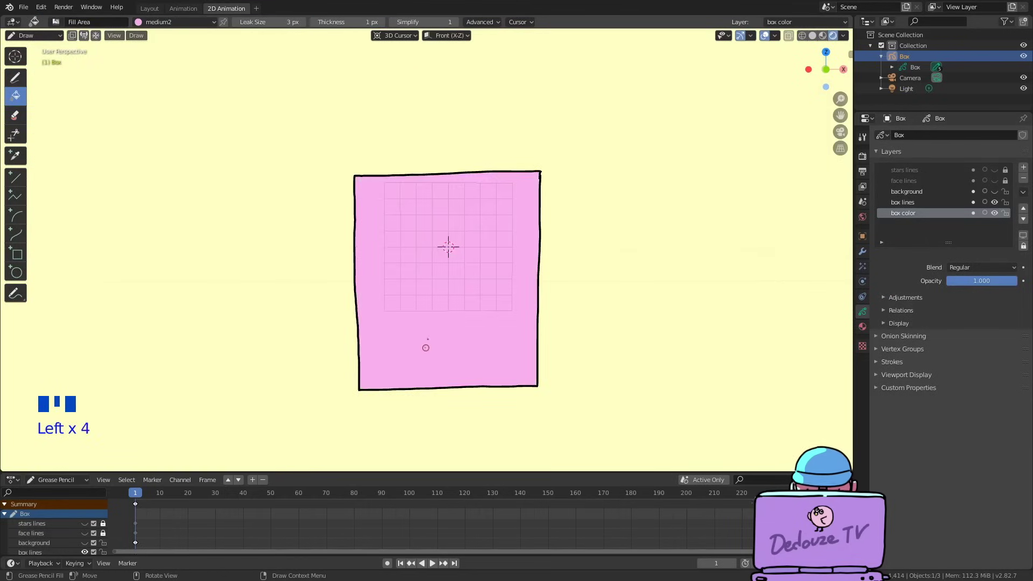
Try filling the box with the drawing plane set to Side (YZ), then erase that fill.
{"action": "middle_click_drag", "start_coordinate": [464, 246], "coordinate": [465, 245]}
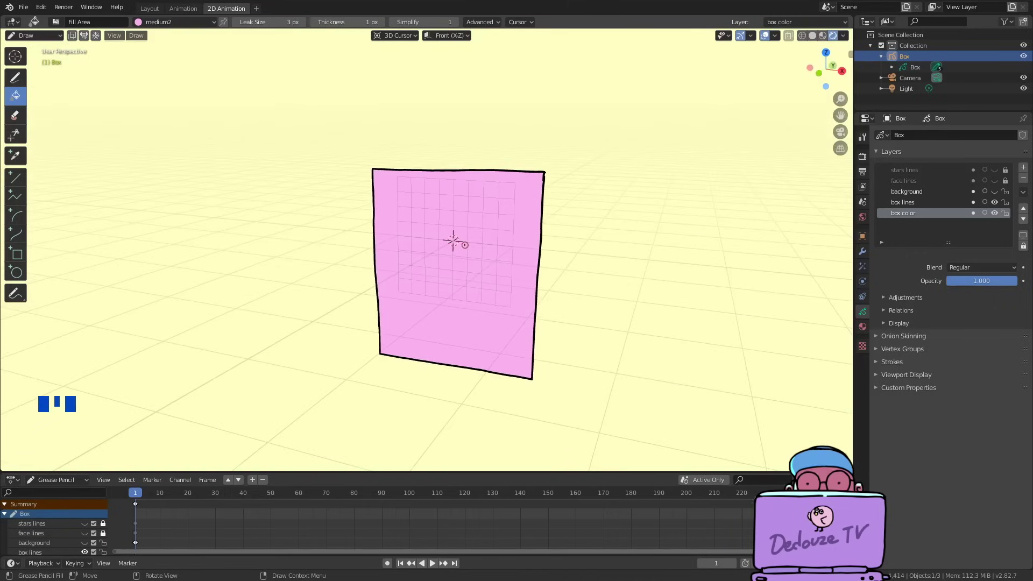
{"action": "left_click", "coordinate": [439, 36]}
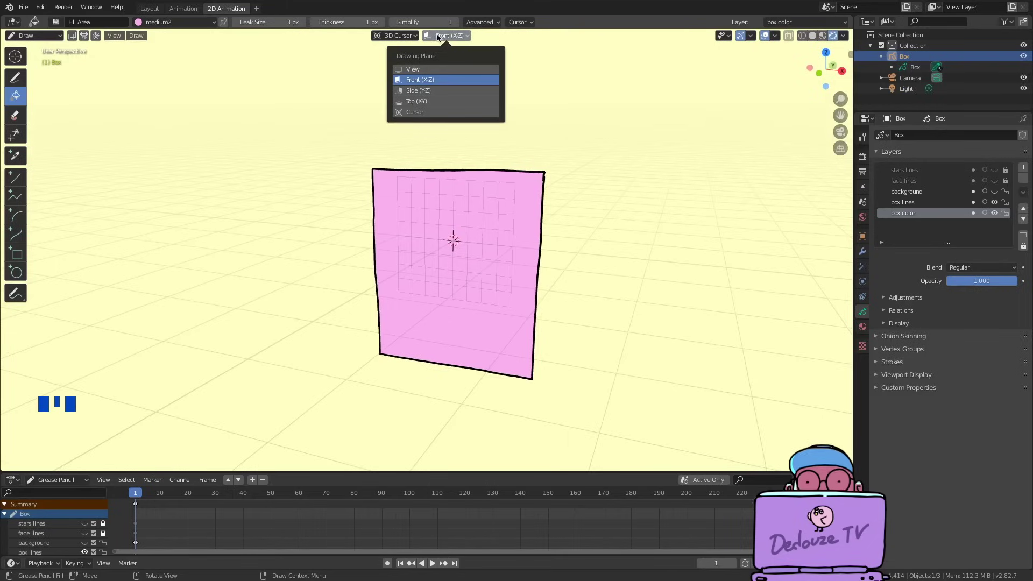
{"action": "left_click", "coordinate": [412, 95]}
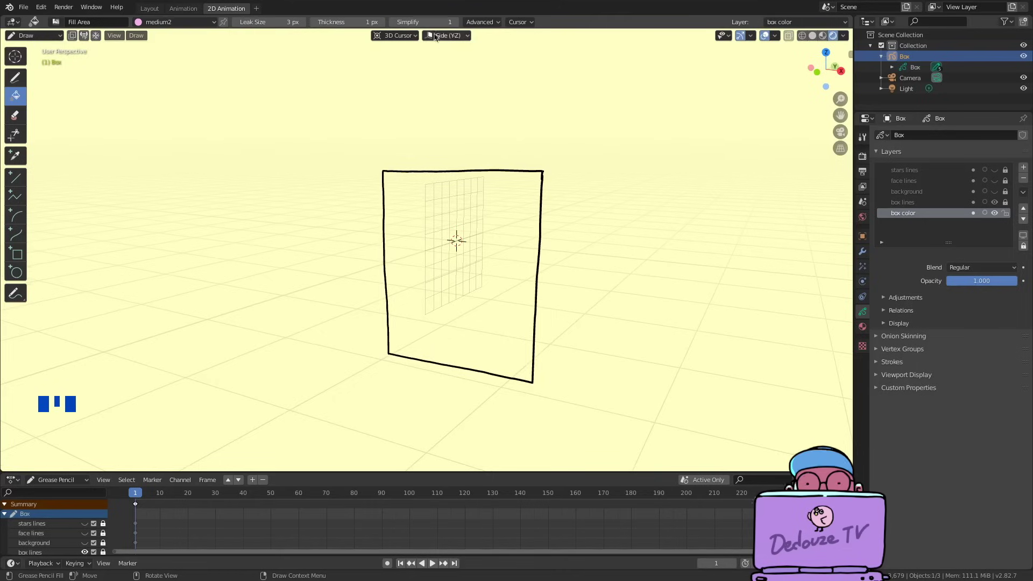
{"action": "left_click", "coordinate": [435, 306]}
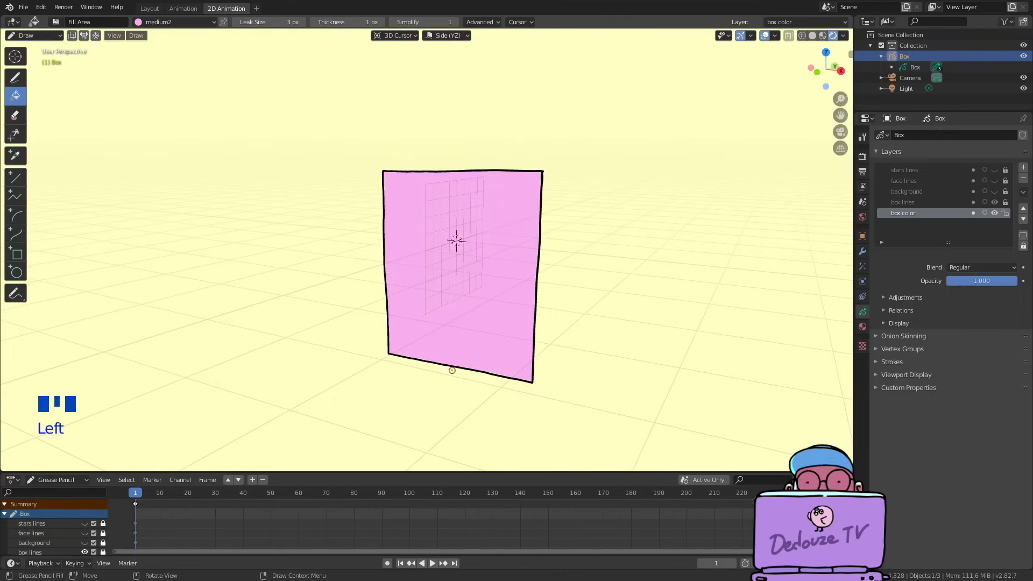
{"action": "middle_click_drag", "start_coordinate": [452, 370], "coordinate": [451, 370]}
{"action": "middle_click_drag", "start_coordinate": [687, 320], "coordinate": [688, 319]}
{"action": "left_click", "coordinate": [15, 115]}
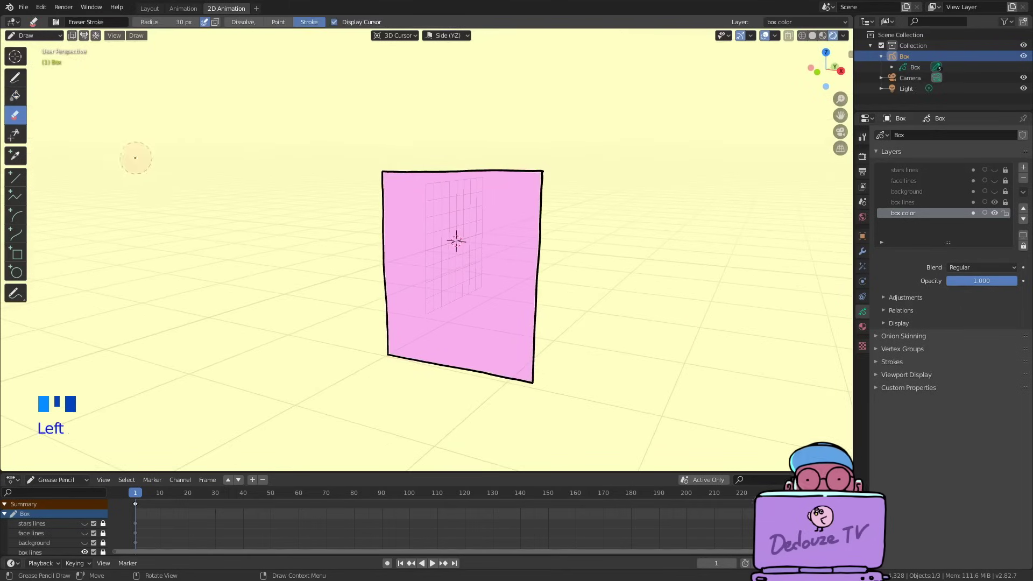
{"action": "left_click", "coordinate": [375, 209]}
Set the drawing plane back to Front (X-Z) and fill the box with "medium2", returning to the front view.
{"action": "double_click", "coordinate": [15, 95]}
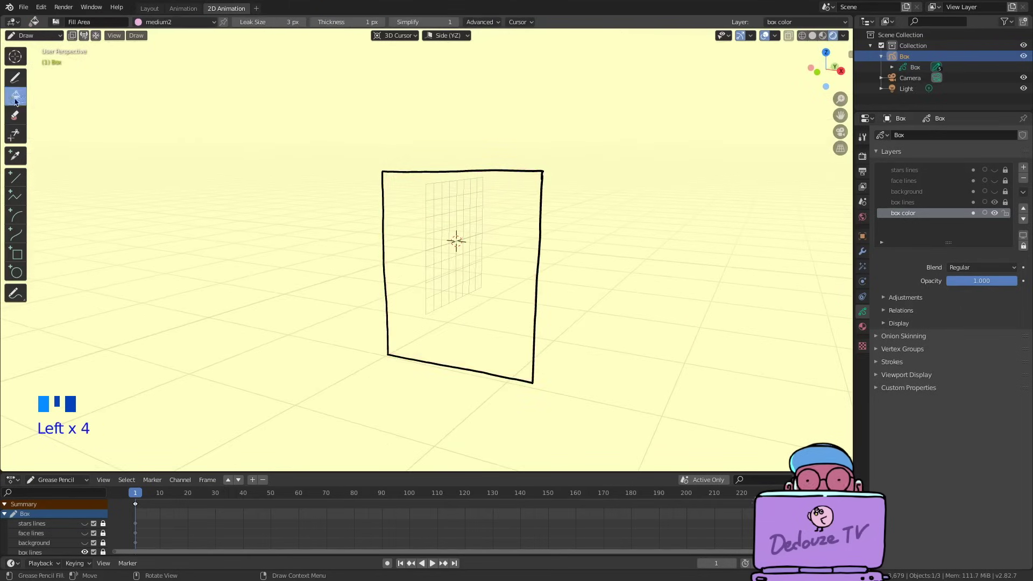
{"action": "left_click", "coordinate": [436, 36]}
{"action": "left_click", "coordinate": [420, 79]}
{"action": "left_click", "coordinate": [456, 292]}
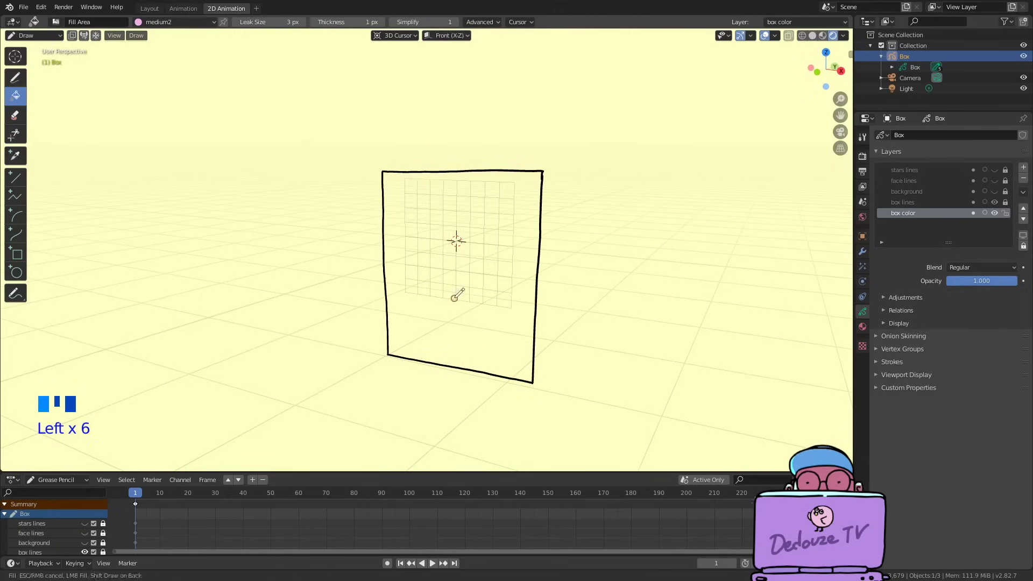
{"action": "middle_click_drag", "start_coordinate": [456, 307], "coordinate": [459, 309]}
{"action": "left_click", "coordinate": [810, 64]}
Lighten the fill color of the "medium2" material to a very pale pink.
{"action": "left_click", "coordinate": [862, 326]}
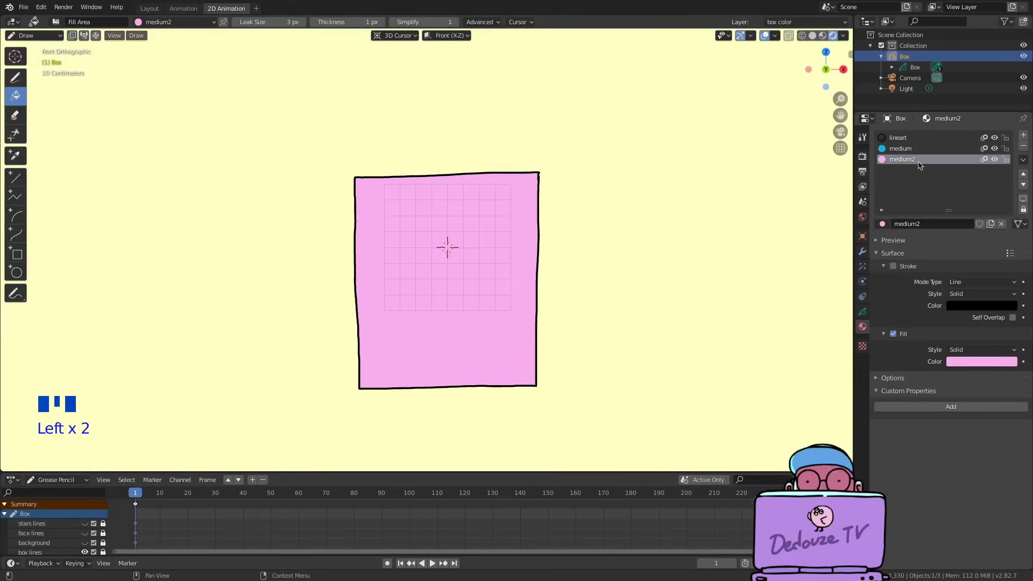
{"action": "left_click", "coordinate": [974, 368]}
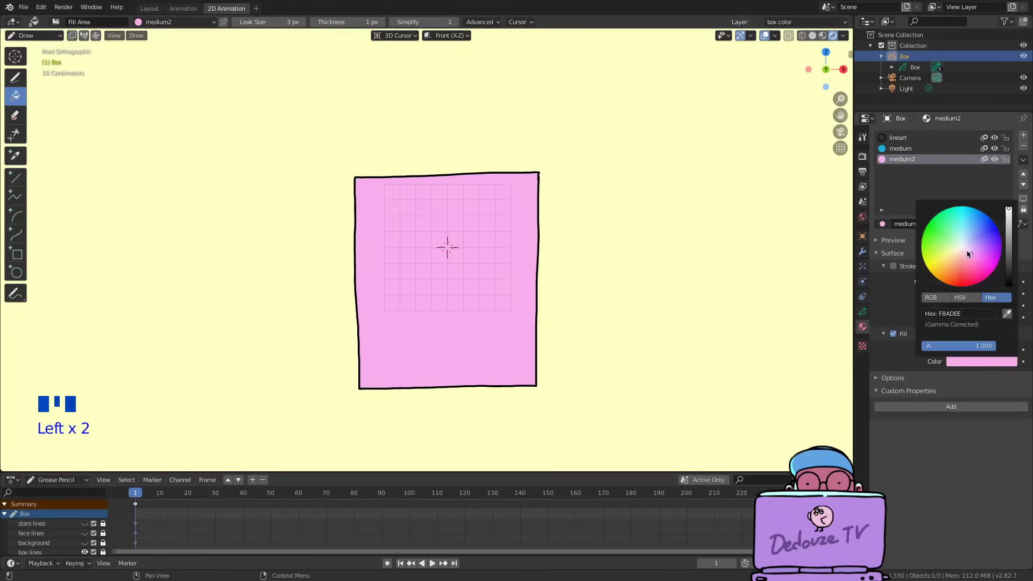
{"action": "left_click", "coordinate": [966, 250]}
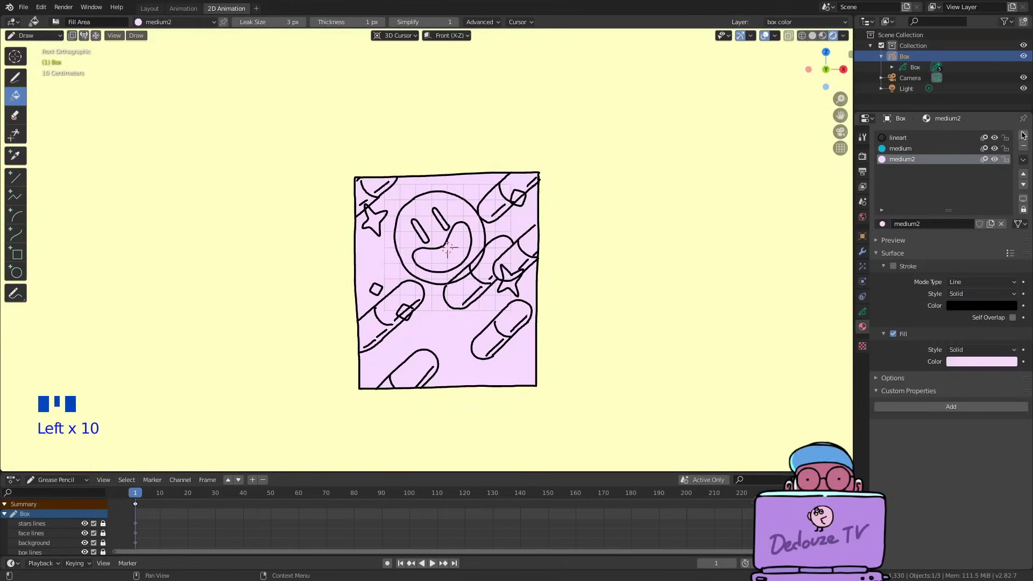
Add a material named "light1" with Stroke disabled and a pale yellow Fill.
{"action": "double_click", "coordinate": [1022, 135]}
{"action": "left_click", "coordinate": [912, 171]}
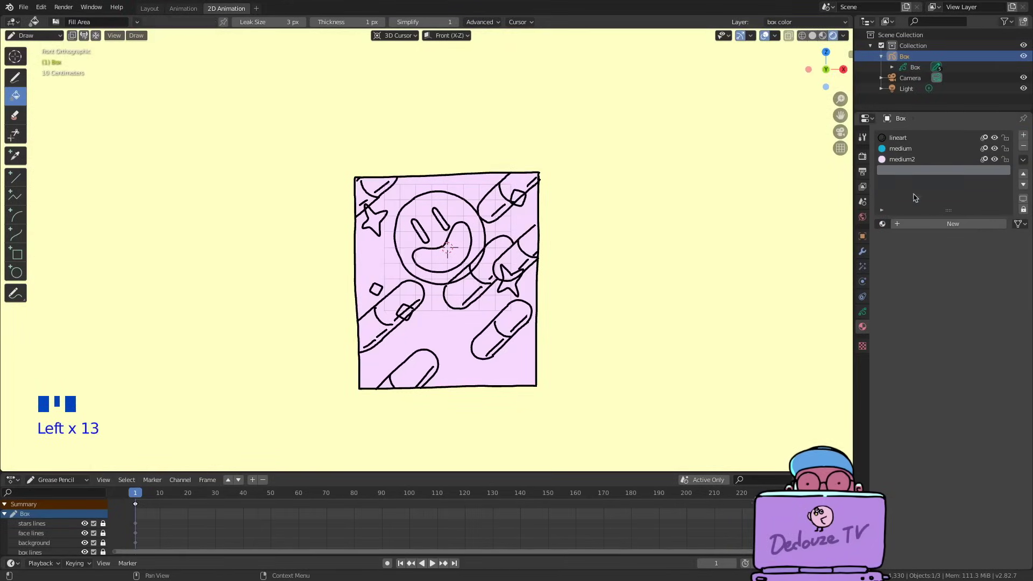
{"action": "left_click", "coordinate": [912, 223]}
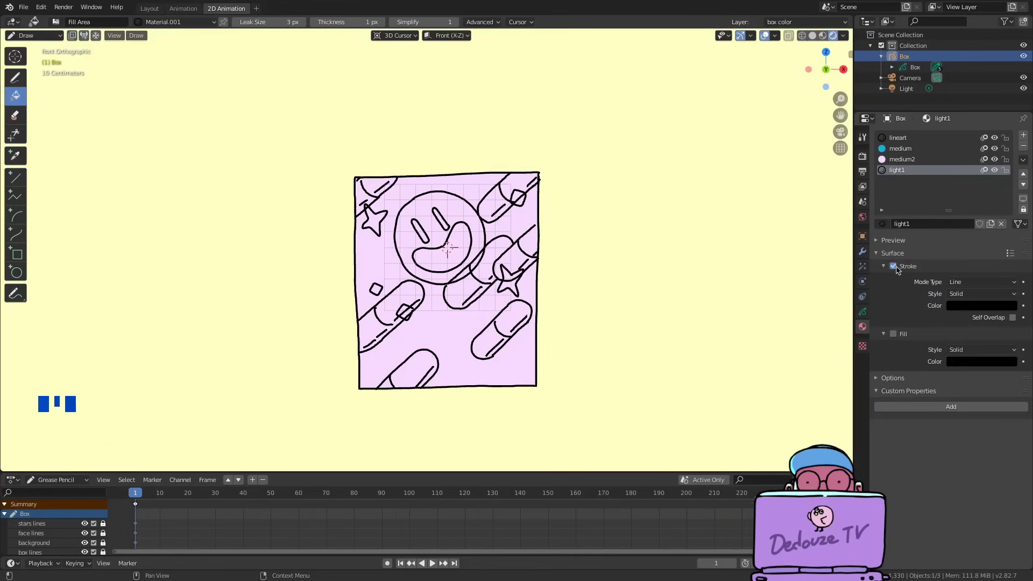
{"action": "left_click", "coordinate": [893, 266]}
{"action": "left_click", "coordinate": [893, 333]}
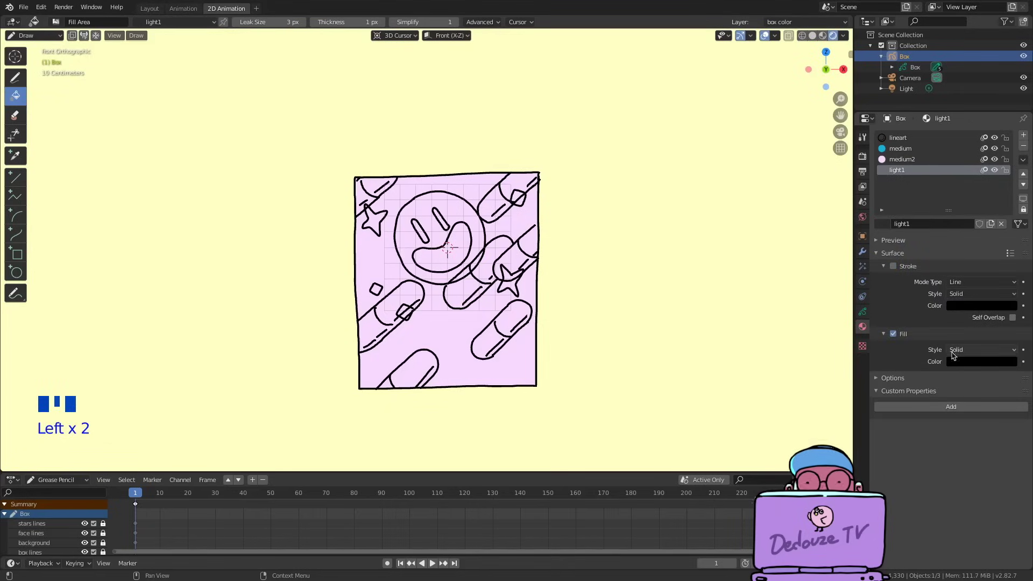
{"action": "left_click", "coordinate": [981, 361]}
{"action": "left_click", "coordinate": [960, 242]}
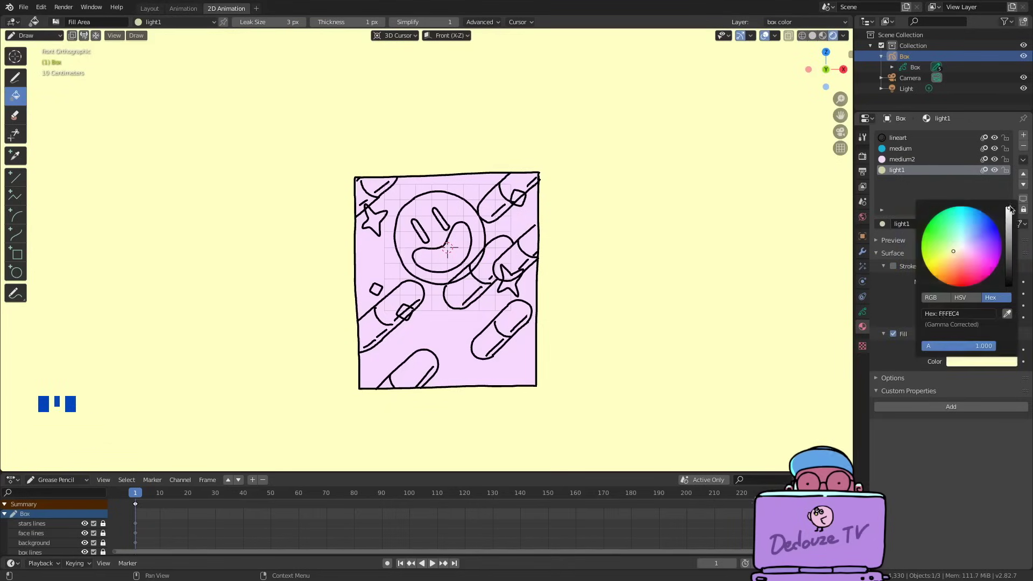
Add fill-only materials "bright1" in light cyan, "bright2", and "medium3" in mint green, and save the file.
{"action": "left_click", "coordinate": [1023, 136]}
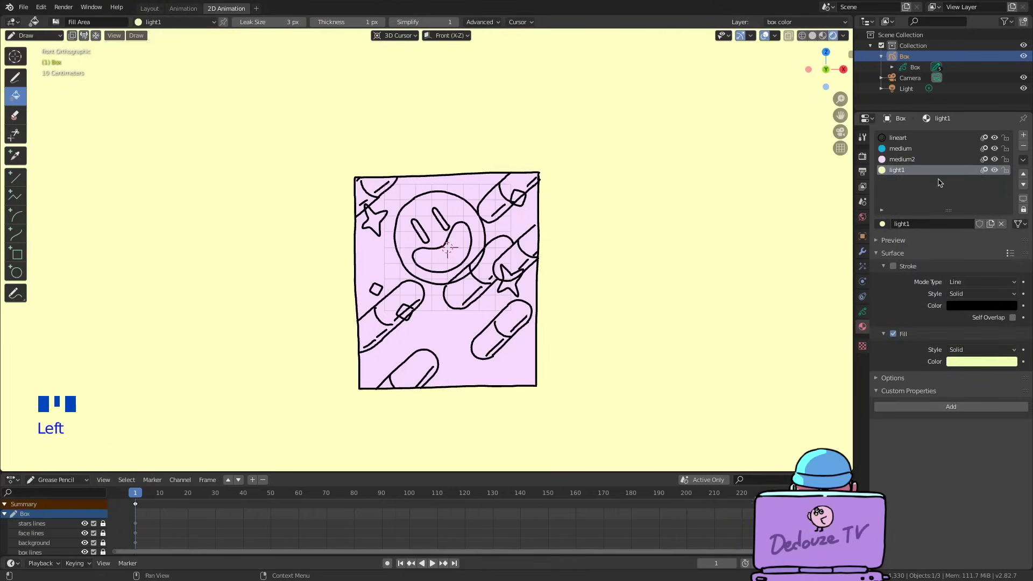
{"action": "left_click", "coordinate": [937, 182]}
{"action": "left_click", "coordinate": [931, 224]}
{"action": "left_click", "coordinate": [982, 362]}
{"action": "key", "text": "ctrl+s"}
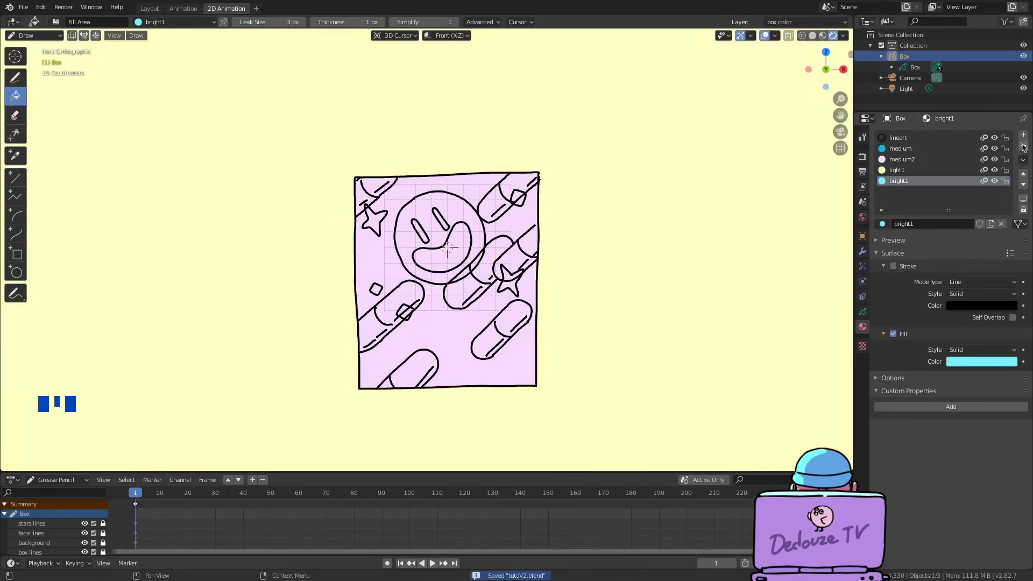
{"action": "left_click", "coordinate": [1023, 141]}
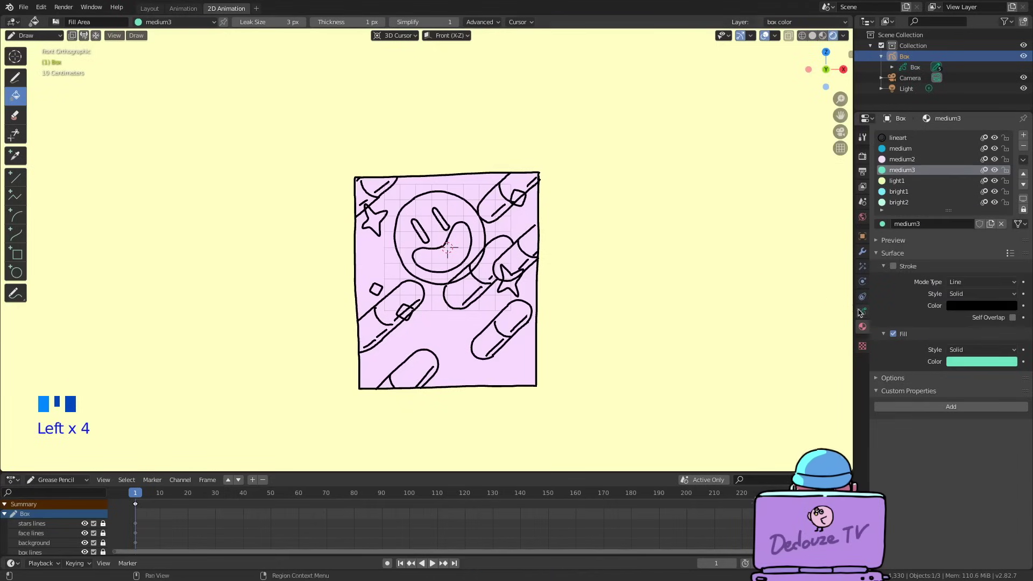
Add a grease pencil layer directly above the box lines layer and name it "background colors".
{"action": "left_click", "coordinate": [863, 311]}
{"action": "left_click", "coordinate": [904, 202]}
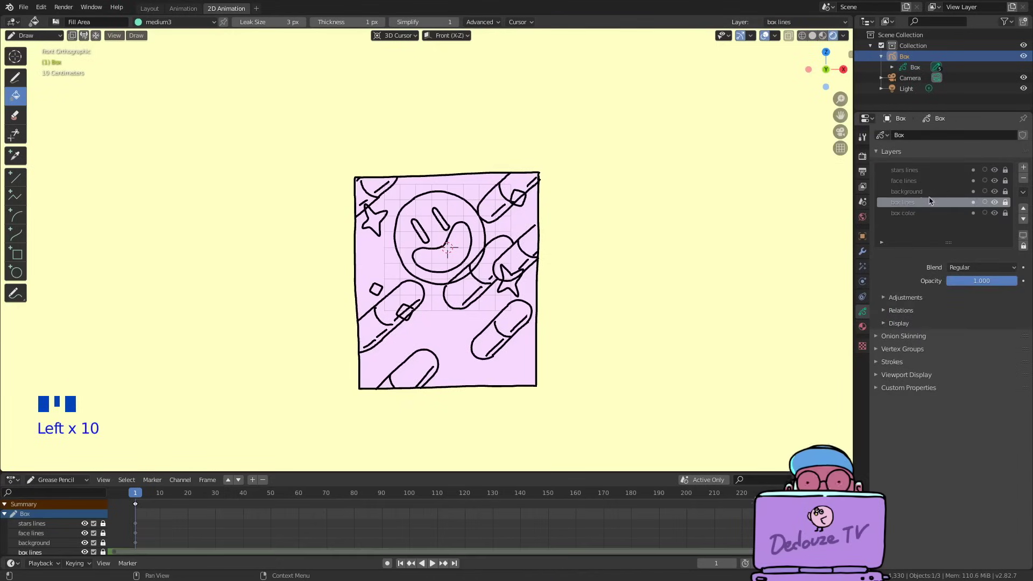
{"action": "left_click", "coordinate": [1023, 167]}
{"action": "double_click", "coordinate": [903, 202]}
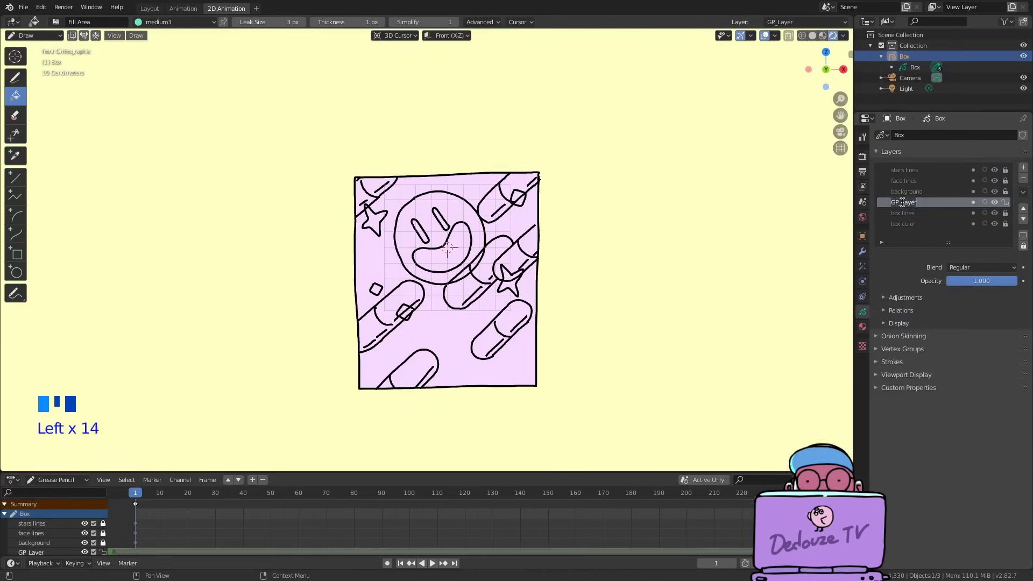
{"action": "type", "text": "background colors"}
{"action": "key", "text": "Return"}
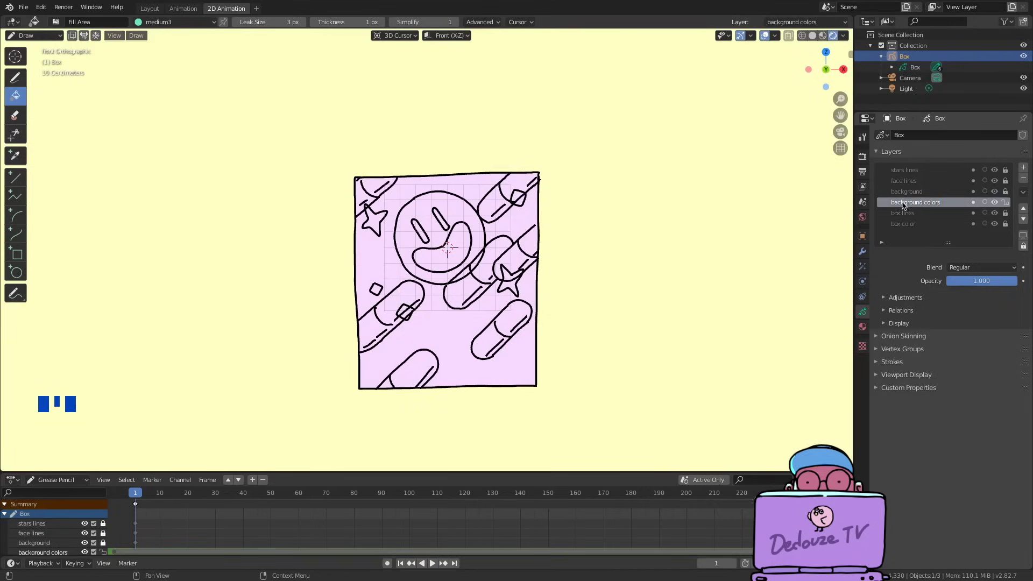
Unlock the background layer and hide the stars lines and face lines layers.
{"action": "left_click", "coordinate": [1005, 191]}
{"action": "left_click", "coordinate": [994, 181]}
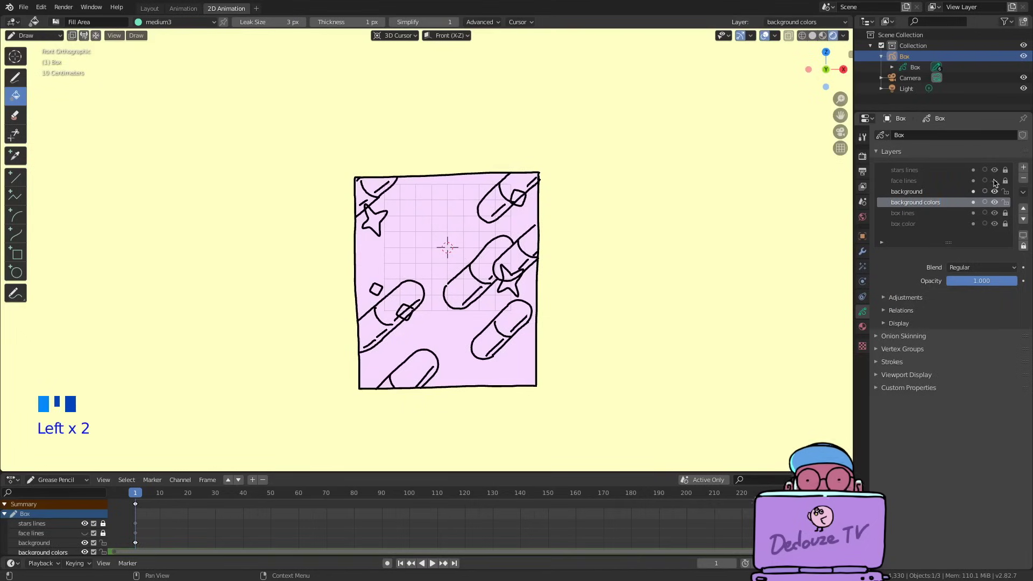
{"action": "left_click", "coordinate": [994, 170]}
{"action": "left_click", "coordinate": [994, 181]}
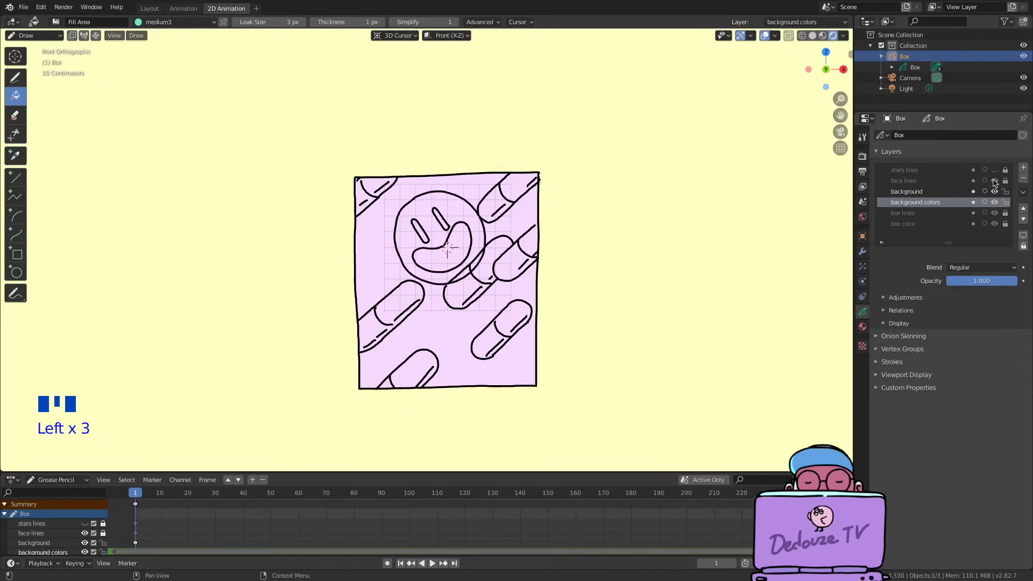
{"action": "left_click", "coordinate": [994, 180]}
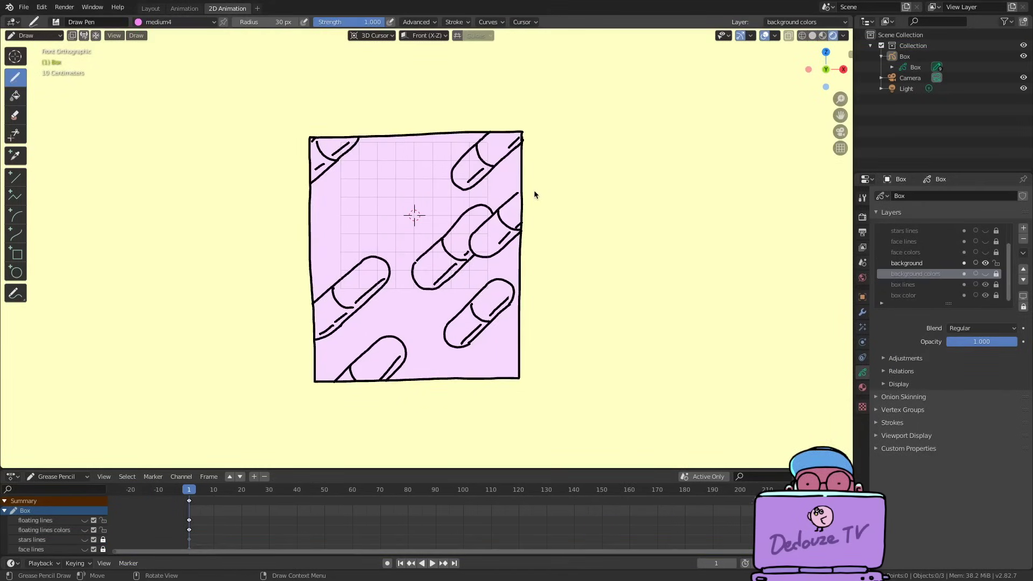
Try to fill the capsule in the box's upper-left corner with the medium3 material, and undo the fill.
{"action": "left_click", "coordinate": [209, 23]}
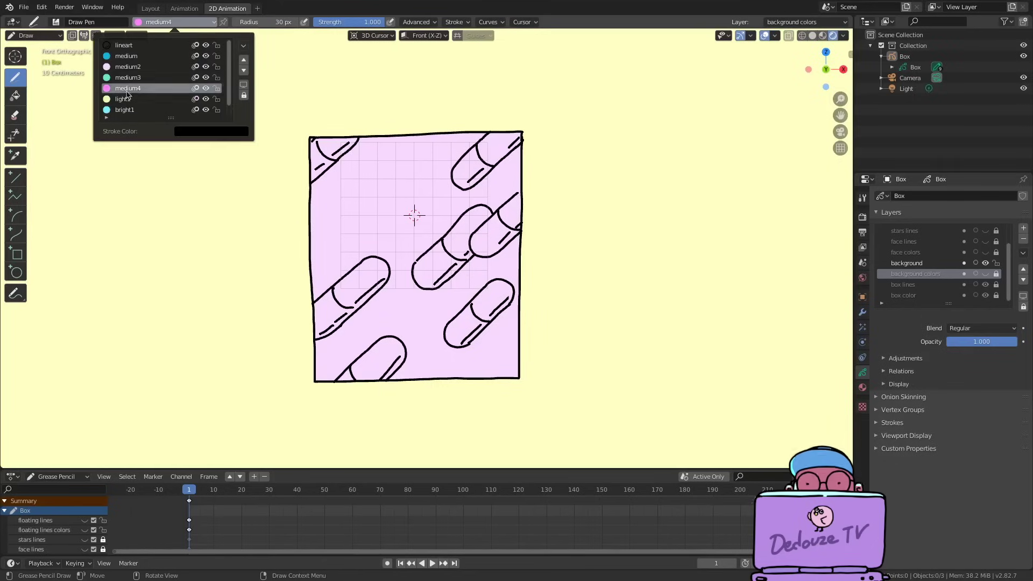
{"action": "left_click", "coordinate": [862, 386]}
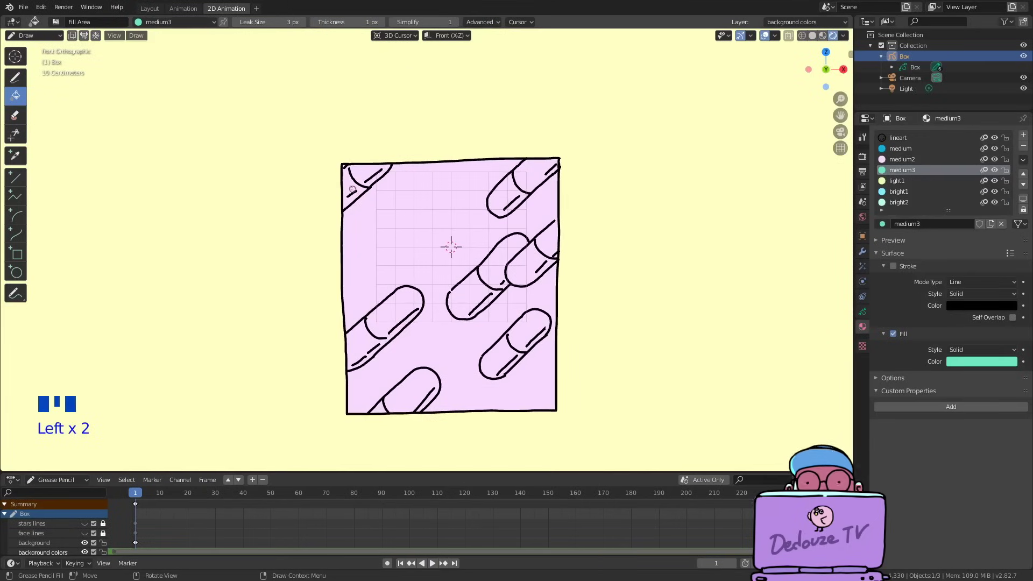
{"action": "left_click", "coordinate": [352, 189]}
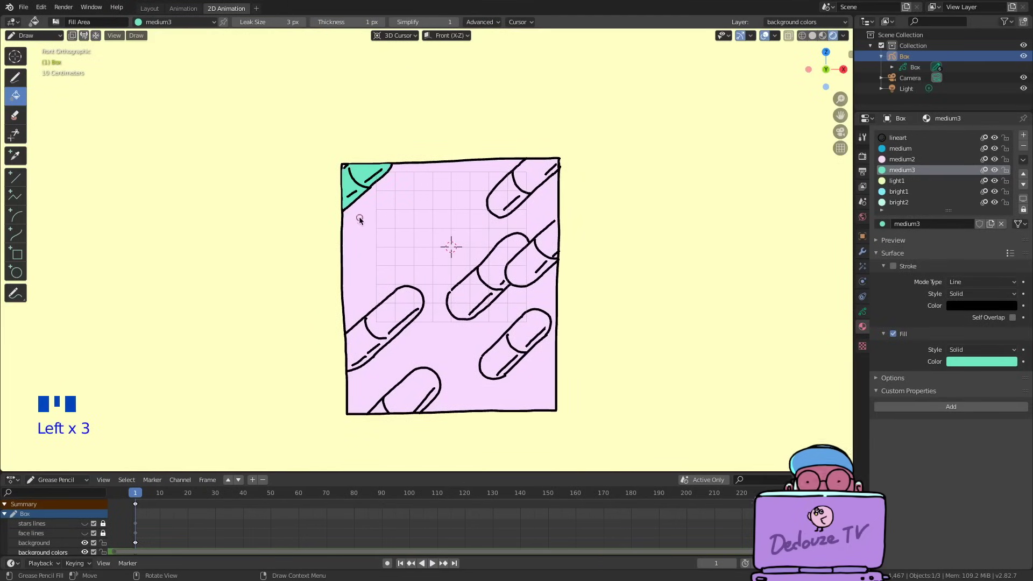
{"action": "scroll", "coordinate": [353, 217], "scroll_direction": "up", "scroll_amount": 5}
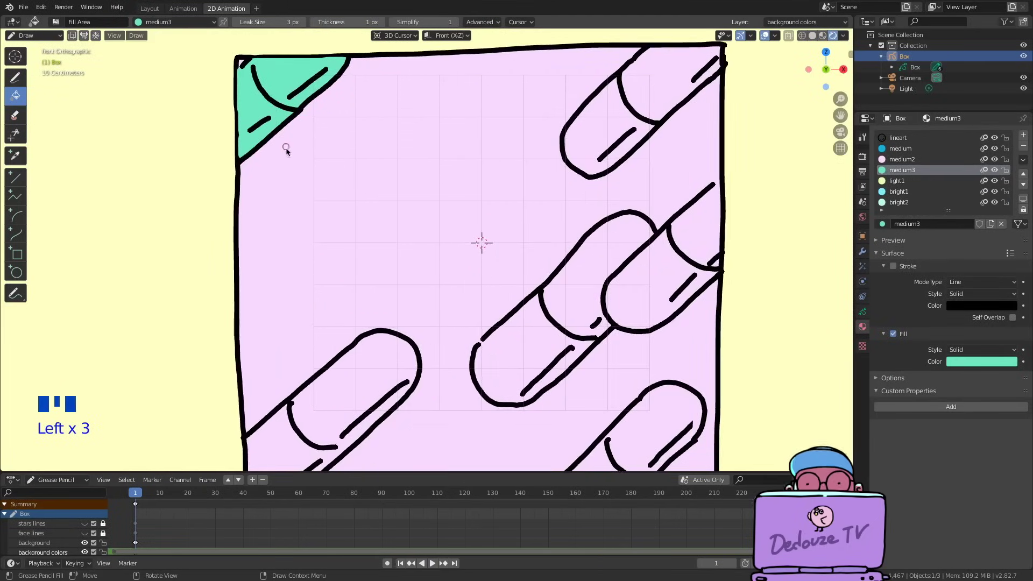
{"action": "key", "text": "ctrl+z"}
{"action": "mouse_move", "coordinate": [276, 205]}
{"action": "middle_mouse_down", "text": "shift"}
{"action": "mouse_move", "coordinate": [369, 322]}
{"action": "mouse_move", "coordinate": [495, 415]}
{"action": "middle_mouse_up", "text": "shift"}
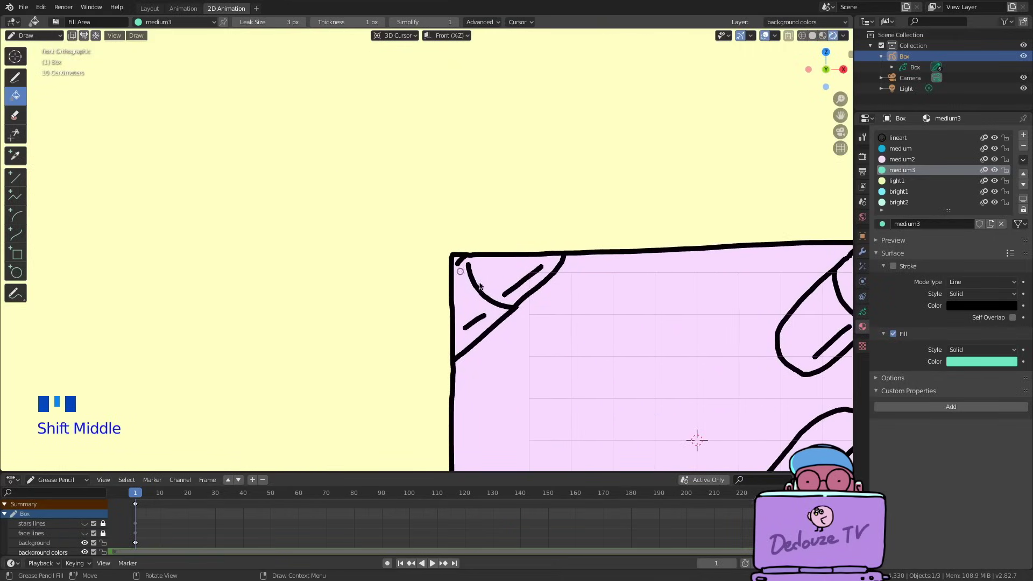
Try a freehand medium3 stroke on the background colors layer at the corner capsule's outline gap, and undo it.
{"action": "left_click", "coordinate": [862, 313]}
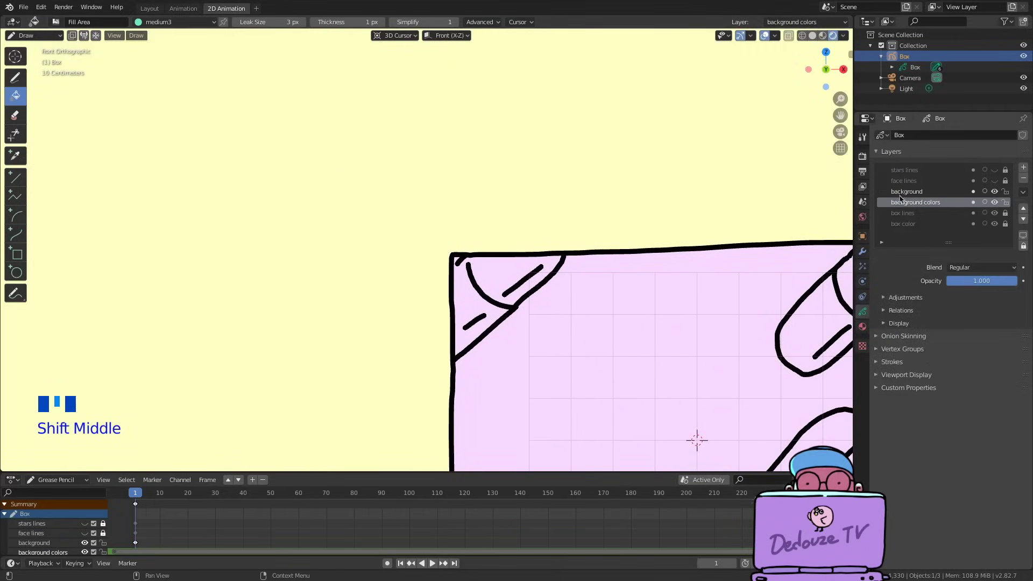
{"action": "left_click", "coordinate": [898, 191]}
{"action": "left_click", "coordinate": [993, 191]}
{"action": "left_click", "coordinate": [993, 191]}
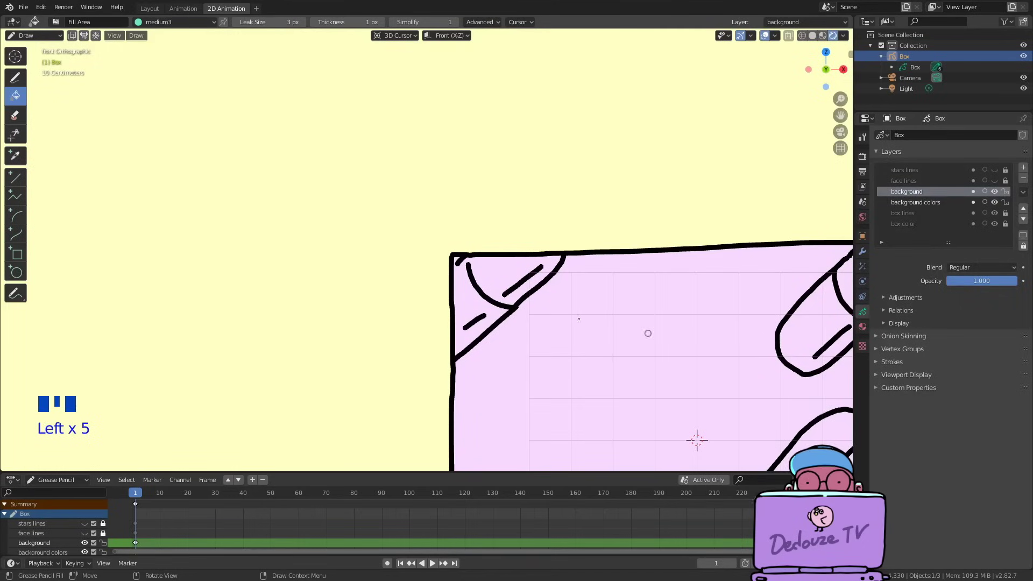
{"action": "left_click", "coordinate": [15, 78]}
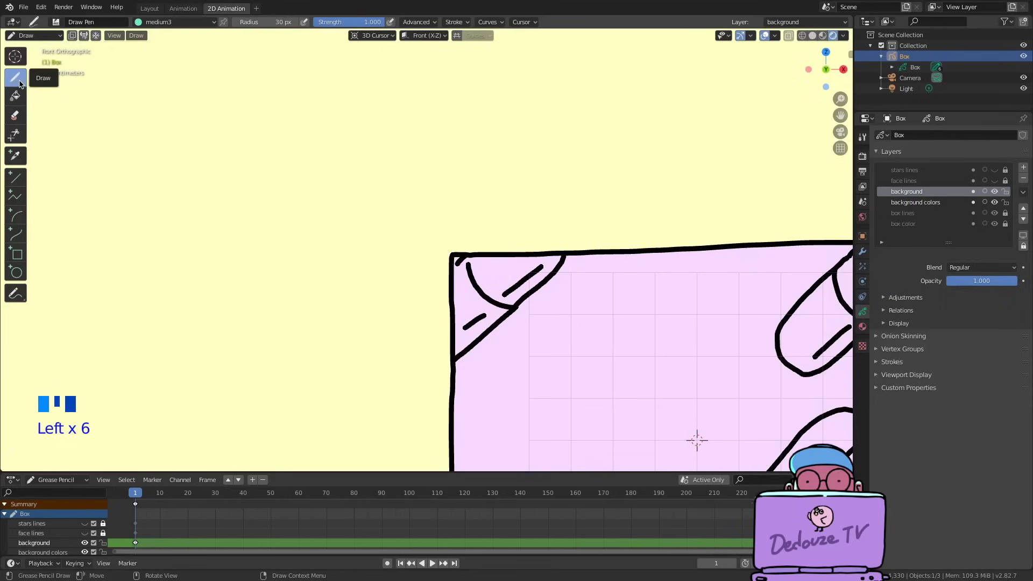
{"action": "left_click", "coordinate": [862, 327]}
{"action": "left_click", "coordinate": [862, 312]}
{"action": "left_click", "coordinate": [916, 202]}
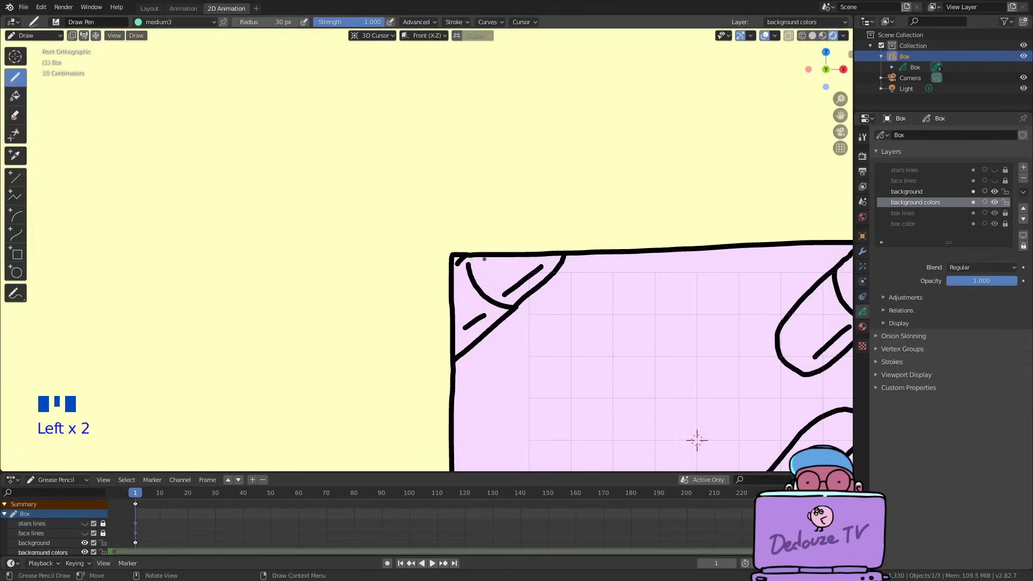
{"action": "mouse_move", "coordinate": [484, 259]}
{"action": "left_mouse_down"}
{"action": "mouse_move", "coordinate": [480, 281]}
{"action": "mouse_move", "coordinate": [468, 261]}
{"action": "mouse_move", "coordinate": [478, 253]}
{"action": "left_mouse_up"}
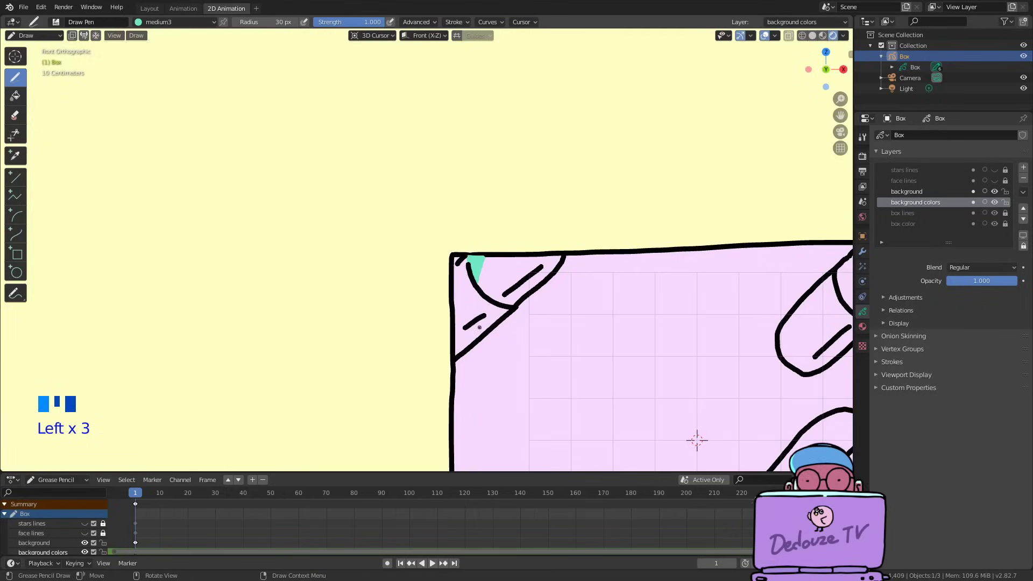
{"action": "key", "text": "ctrl+z"}
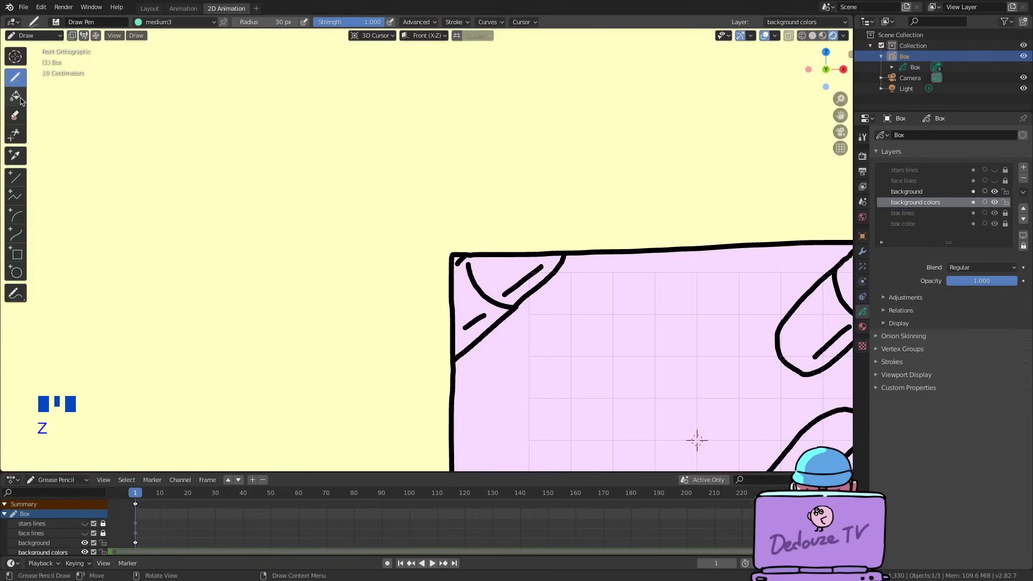
With the Fill tool, patch the corner capsule's gap with a freehand medium3 stroke and fill its lower half with medium3.
{"action": "left_click", "coordinate": [16, 96]}
{"action": "key", "text": "ctrl+z"}
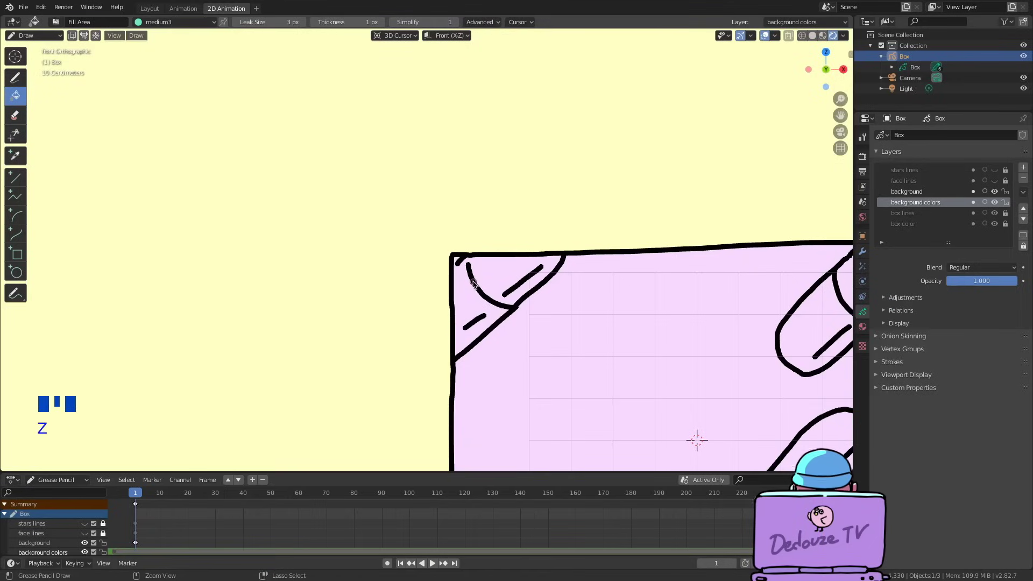
{"action": "left_click", "coordinate": [473, 283], "text": "ctrl"}
{"action": "left_click_drag", "start_coordinate": [465, 258], "coordinate": [452, 283], "text": "ctrl"}
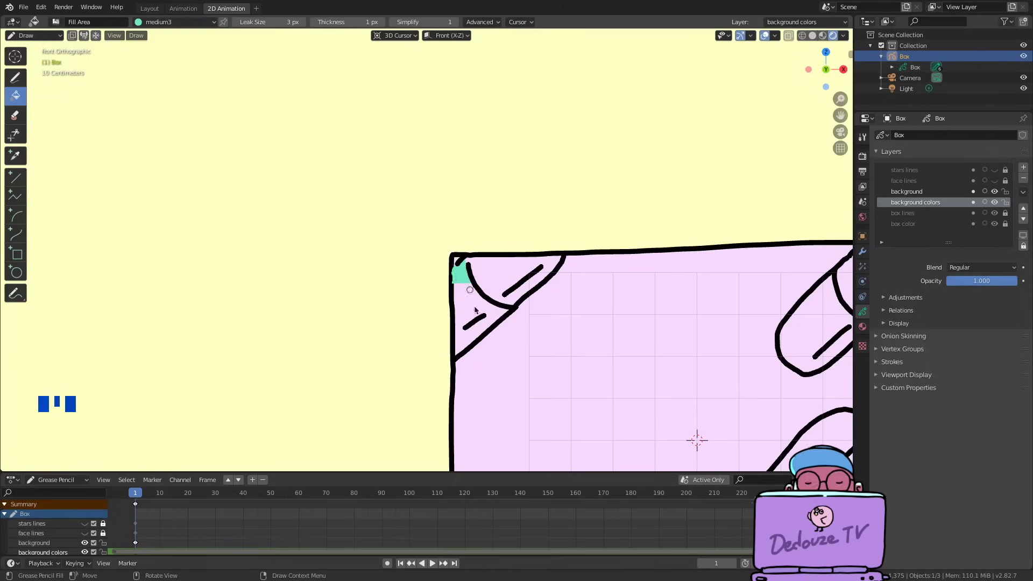
{"action": "left_click", "coordinate": [463, 295]}
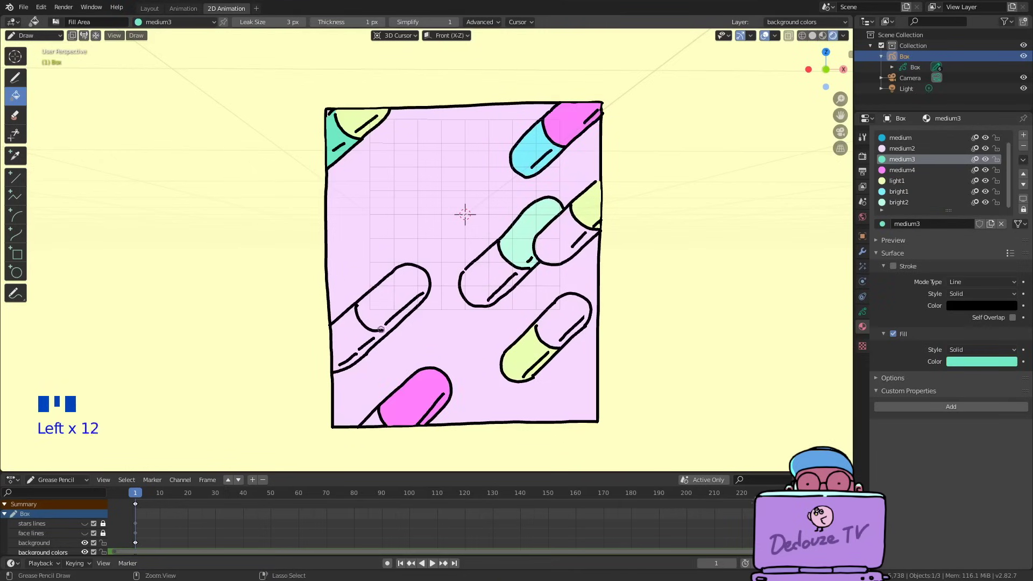
Fill the remaining capsule halves: left one medium3 and light1, middle lower half bright1, right one medium3, lower-right upper half bright1.
{"action": "left_click", "coordinate": [387, 299]}
{"action": "left_click", "coordinate": [347, 336], "text": "ctrl"}
{"action": "left_click", "coordinate": [486, 279]}
{"action": "left_click", "coordinate": [565, 237]}
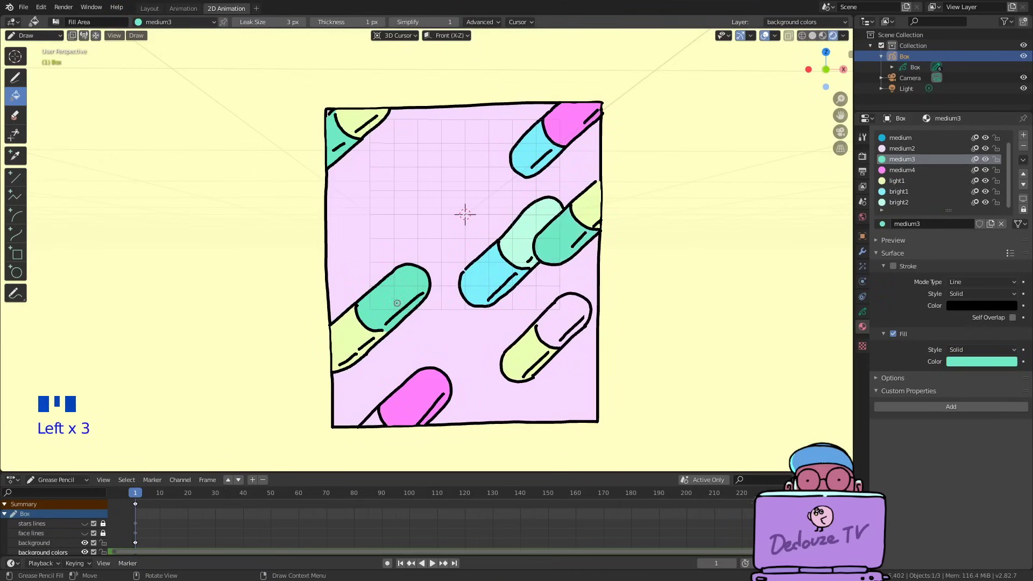
{"action": "left_click", "coordinate": [562, 317]}
Show the face lines and stars lines layers, and hide the background and background colors layers.
{"action": "left_click", "coordinate": [862, 313]}
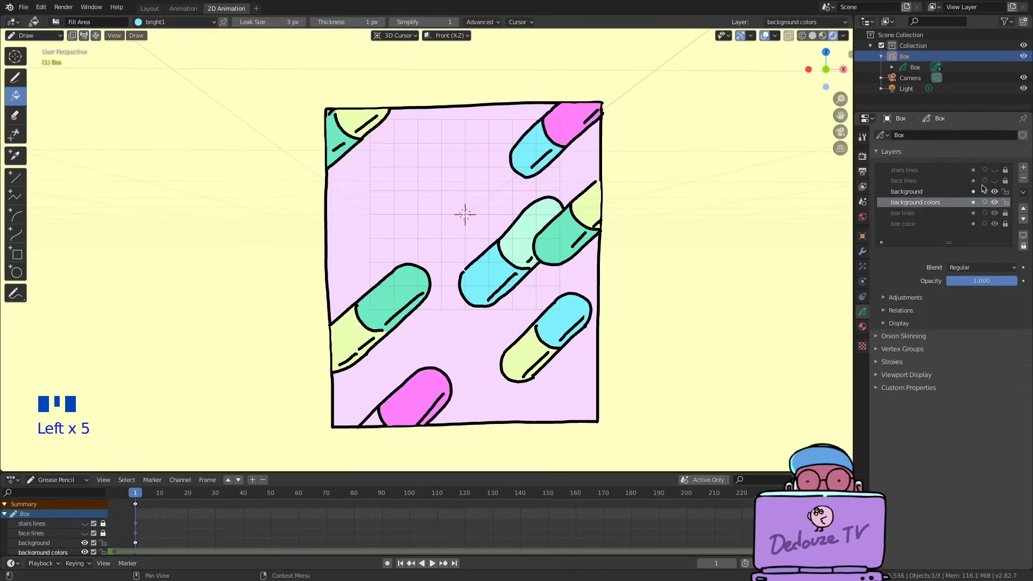
{"action": "left_click", "coordinate": [994, 181]}
{"action": "left_click", "coordinate": [994, 170]}
{"action": "left_click", "coordinate": [994, 203]}
{"action": "left_click", "coordinate": [994, 192]}
Add a layer directly below stars lines and name it "stars colors".
{"action": "left_click", "coordinate": [909, 180]}
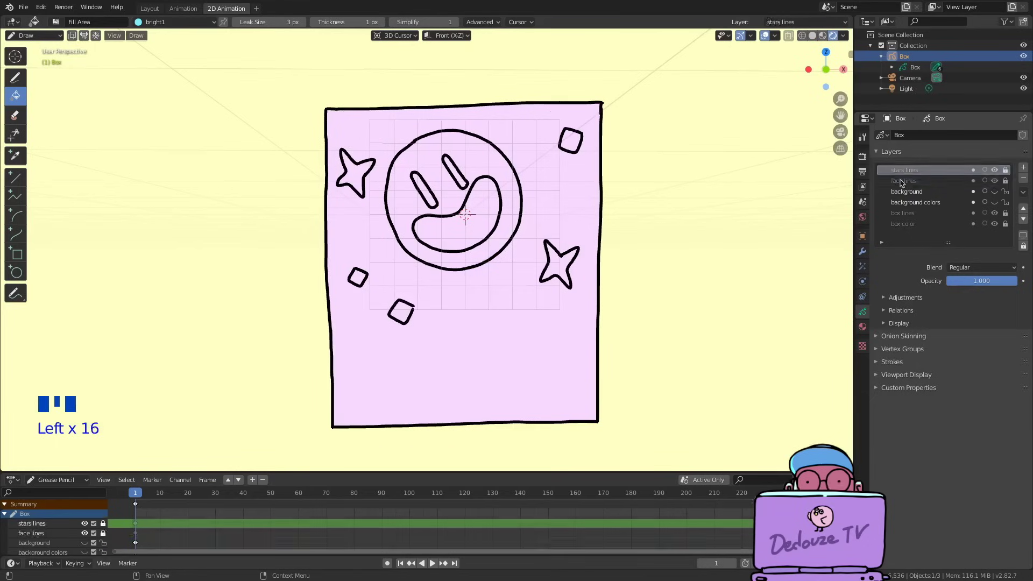
{"action": "left_click", "coordinate": [1023, 167]}
{"action": "double_click", "coordinate": [903, 180]}
{"action": "type", "text": "st"}
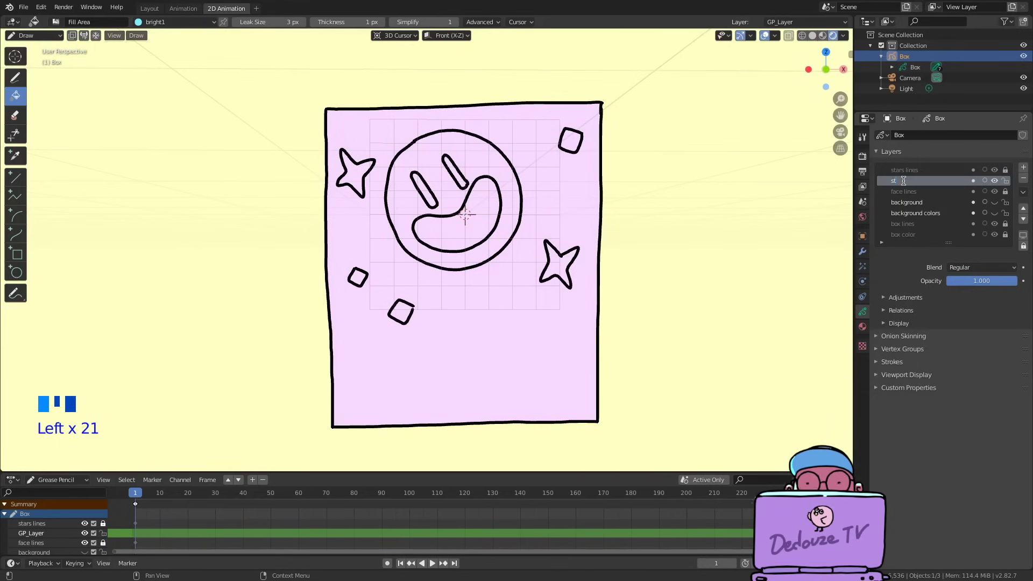
{"action": "type", "text": "ars colors"}
{"action": "key", "text": "Return"}
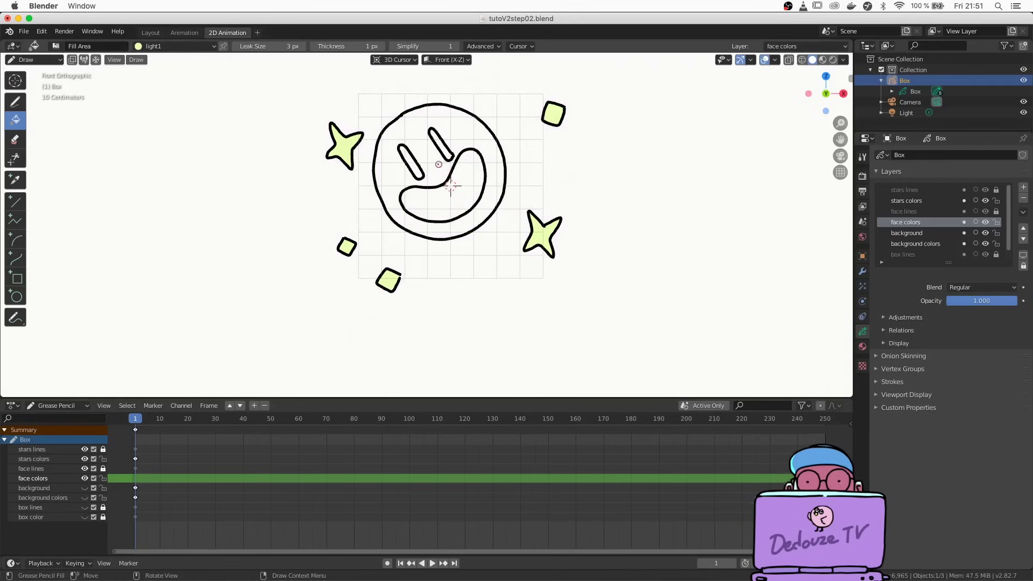
On the face colors layer, fill the face with light1 and the mouth and both eyes with medium4.
{"action": "left_click", "coordinate": [436, 163]}
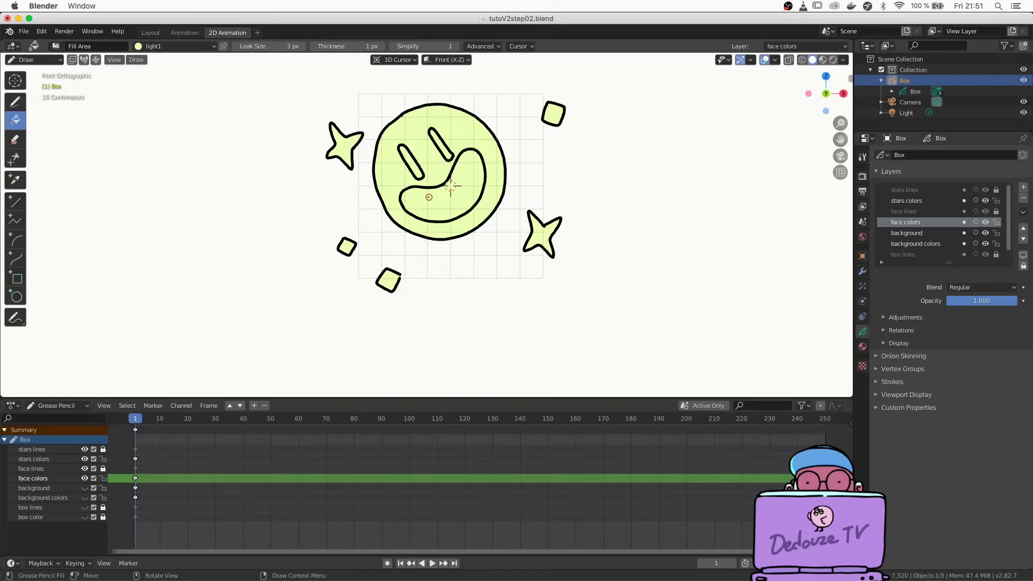
{"action": "left_click", "coordinate": [183, 47]}
{"action": "left_click", "coordinate": [152, 102]}
{"action": "left_click", "coordinate": [436, 207]}
{"action": "left_click", "coordinate": [412, 161]}
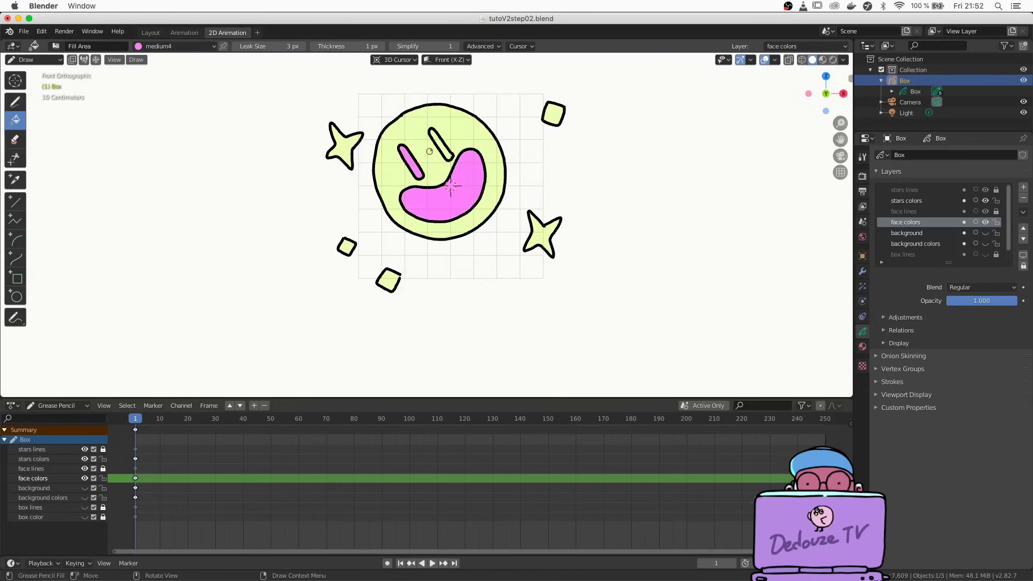
{"action": "left_click", "coordinate": [440, 142]}
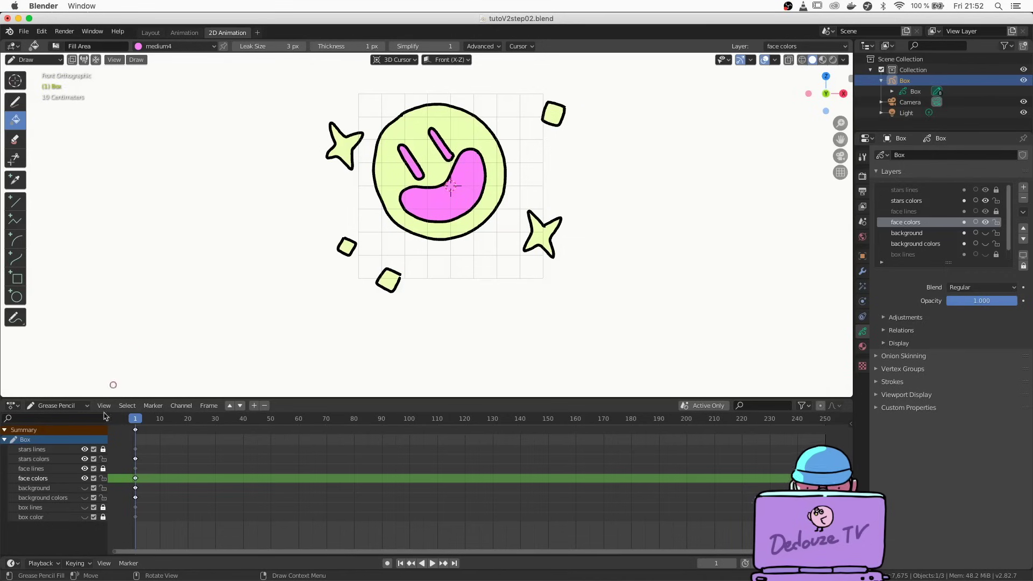
Show the background, background colors, box lines and box color layers, and save the file.
{"action": "left_click_drag", "start_coordinate": [86, 489], "coordinate": [85, 519]}
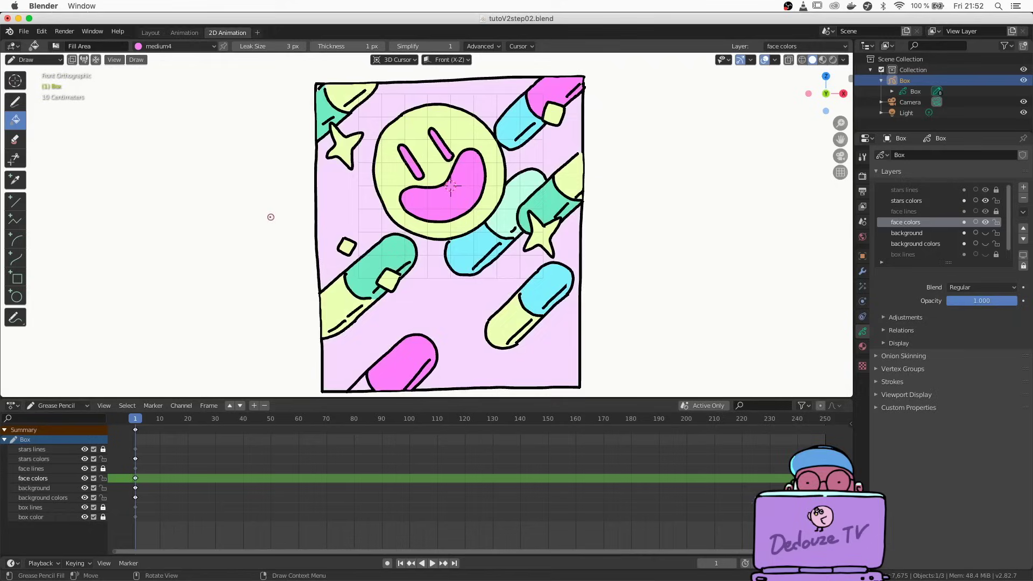
{"action": "key", "text": "super+s"}
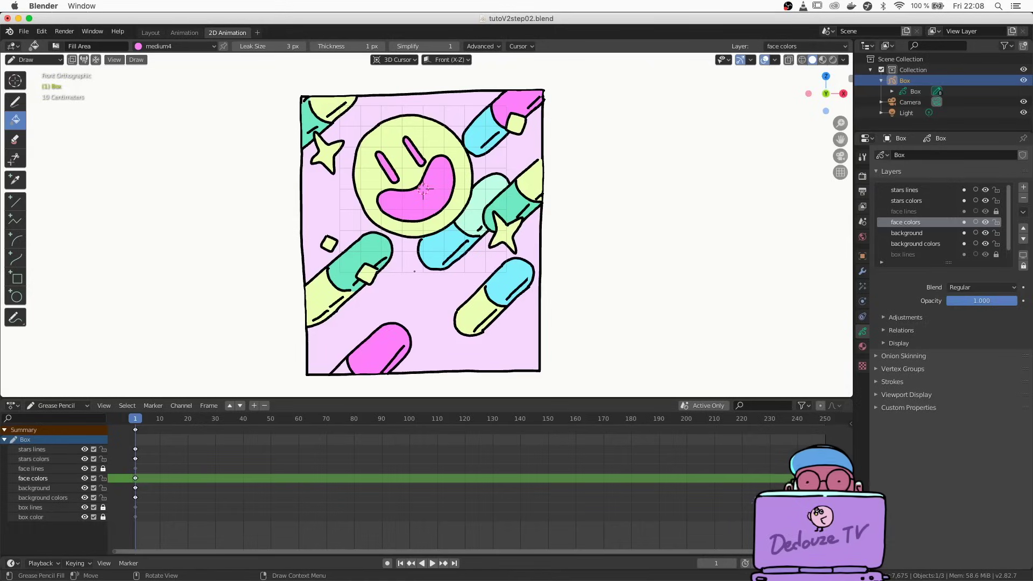
Place the 3D cursor a short distance in front of the drawing using the right view, and return to the front view.
{"action": "key", "text": "KP_3"}
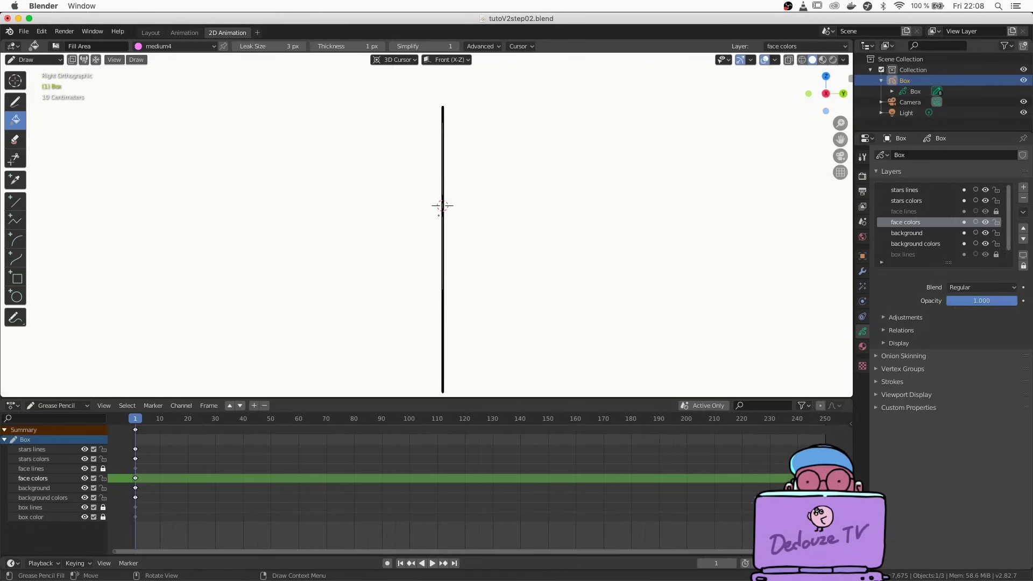
{"action": "right_click", "coordinate": [428, 207], "text": "shift"}
{"action": "right_click", "coordinate": [421, 208], "text": "shift"}
{"action": "right_click", "coordinate": [410, 211], "text": "shift"}
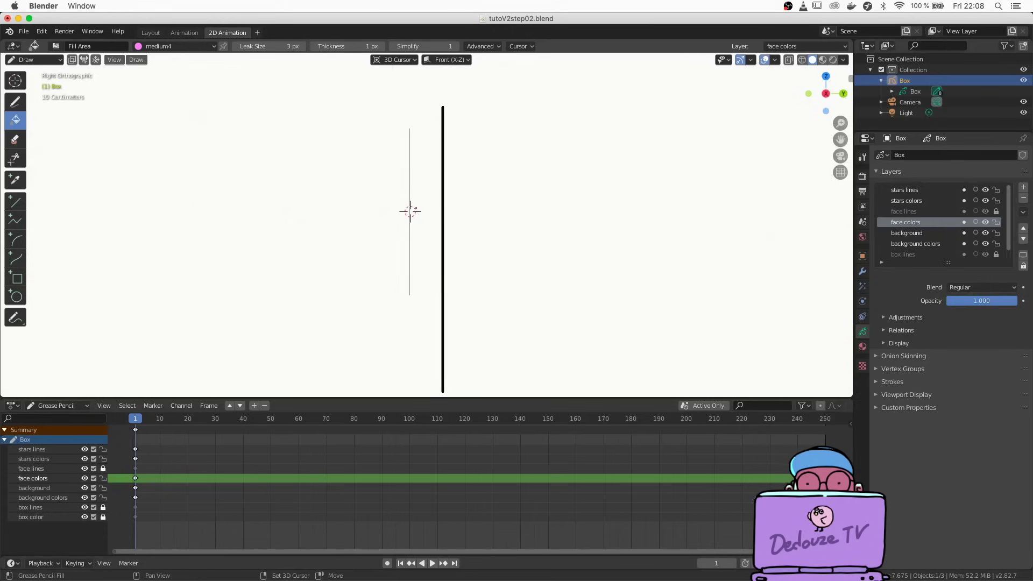
{"action": "middle_click_drag", "start_coordinate": [410, 212], "coordinate": [578, 219]}
{"action": "mouse_move", "coordinate": [463, 215]}
{"action": "middle_mouse_down"}
{"action": "mouse_move", "coordinate": [425, 215]}
{"action": "mouse_move", "coordinate": [508, 215]}
{"action": "middle_mouse_up"}
{"action": "key", "text": "KP_1"}
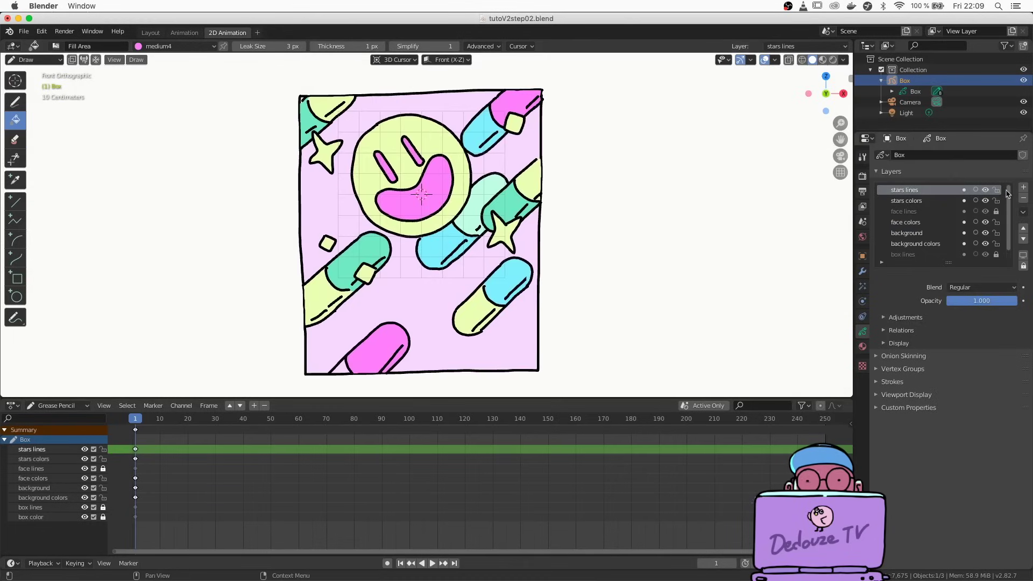
Add a layer above stars lines named "floating lines" and lock all the other layers.
{"action": "left_click", "coordinate": [1023, 186]}
{"action": "double_click", "coordinate": [897, 190]}
{"action": "type", "text": "floating lines"}
{"action": "key", "text": "Return"}
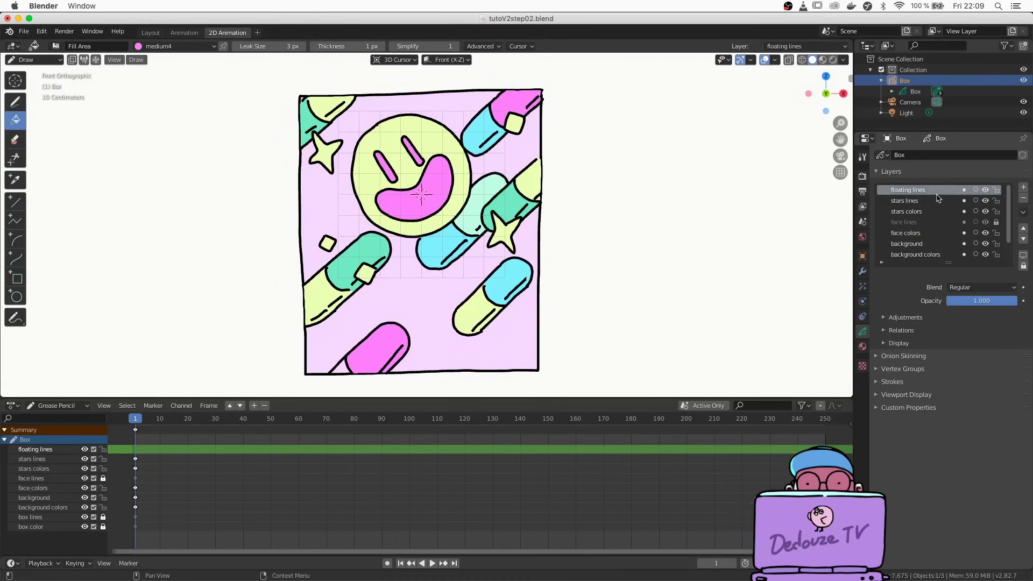
{"action": "left_click_drag", "start_coordinate": [996, 200], "coordinate": [1000, 261]}
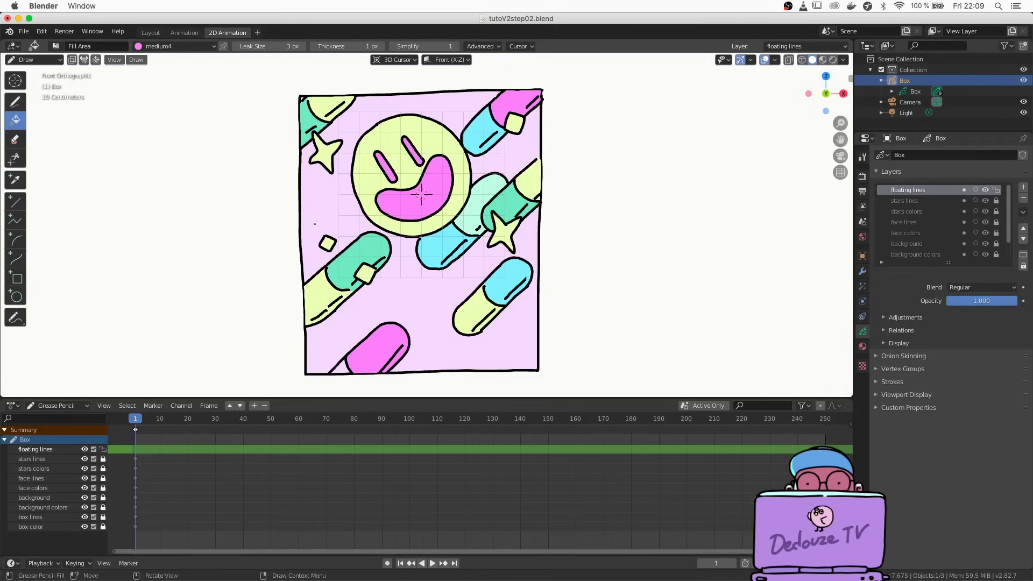
Set the active material to lineart and erase the large stray rectangle around the drawing with the stroke eraser.
{"action": "left_click", "coordinate": [160, 48]}
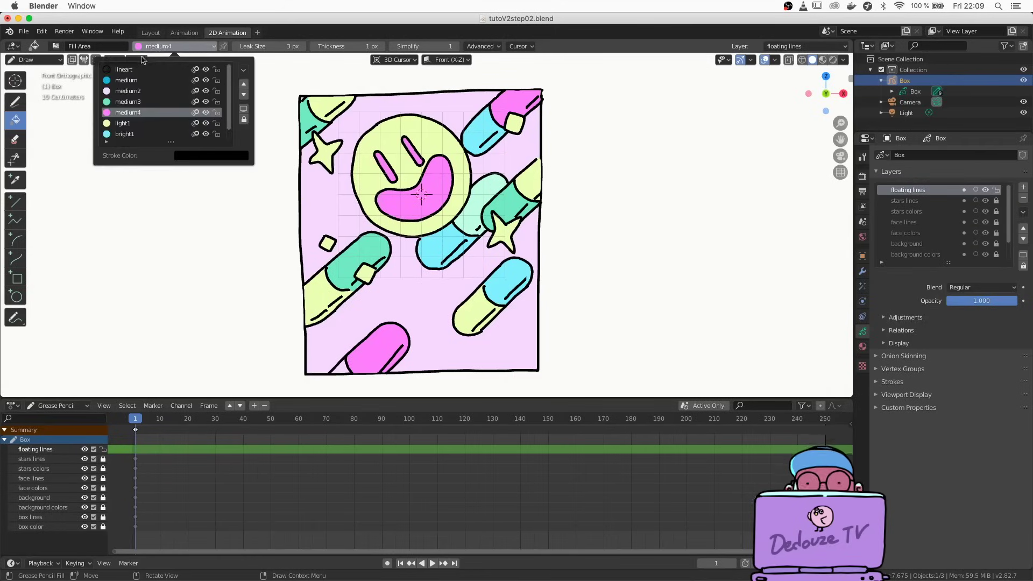
{"action": "left_click", "coordinate": [121, 71]}
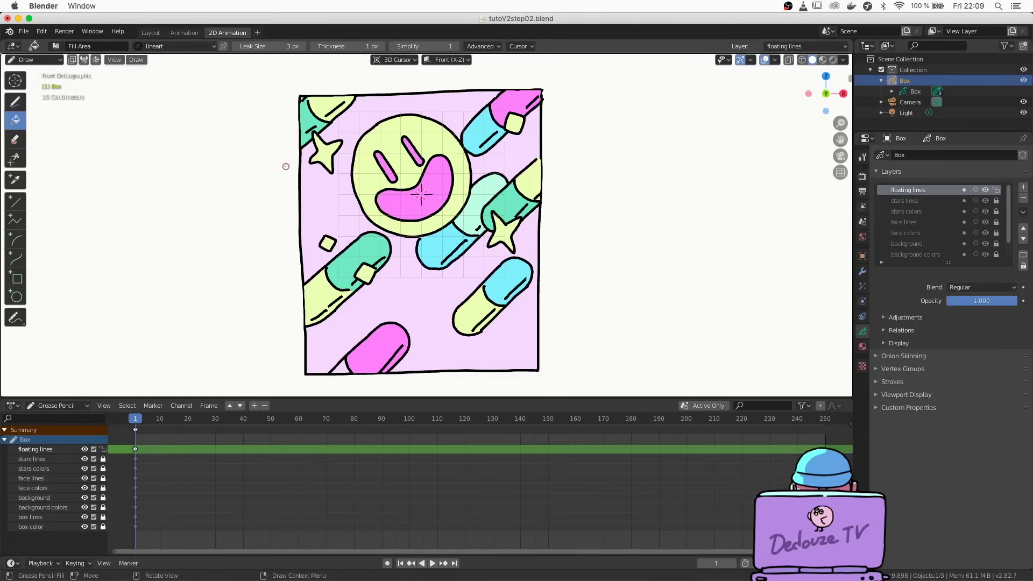
{"action": "scroll", "coordinate": [287, 170], "scroll_direction": "down", "scroll_amount": 3}
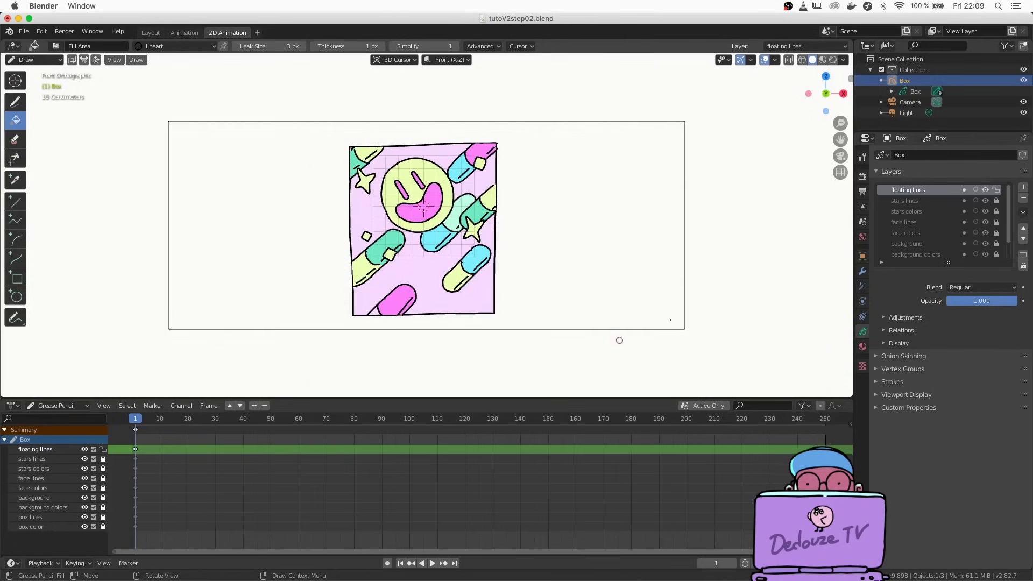
{"action": "mouse_move", "coordinate": [310, 141]}
{"action": "middle_mouse_down"}
{"action": "mouse_move", "coordinate": [279, 200]}
{"action": "mouse_move", "coordinate": [344, 286]}
{"action": "middle_mouse_up"}
{"action": "left_click", "coordinate": [139, 47]}
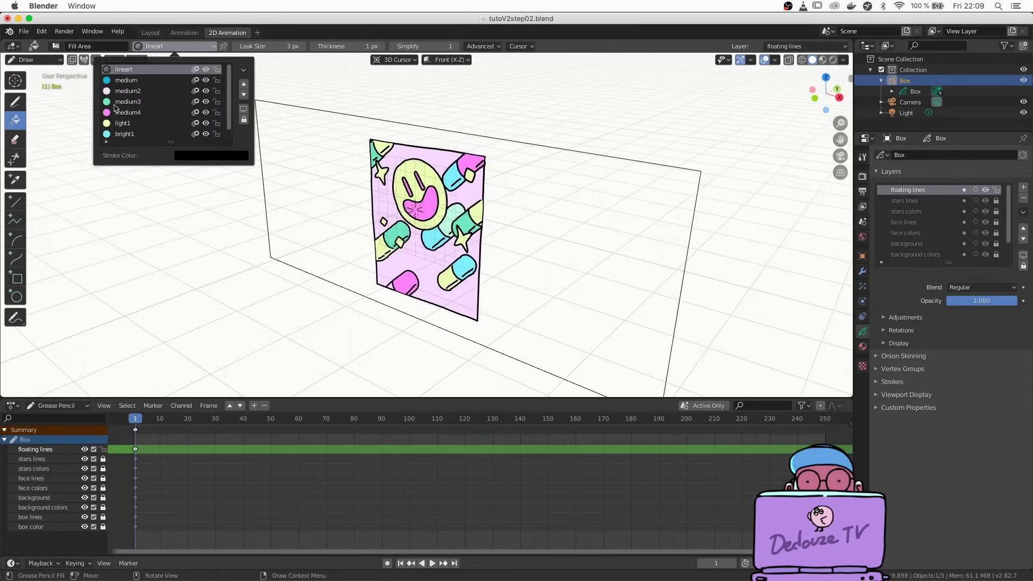
{"action": "left_click", "coordinate": [153, 69]}
{"action": "middle_click_drag", "start_coordinate": [336, 272], "coordinate": [345, 294]}
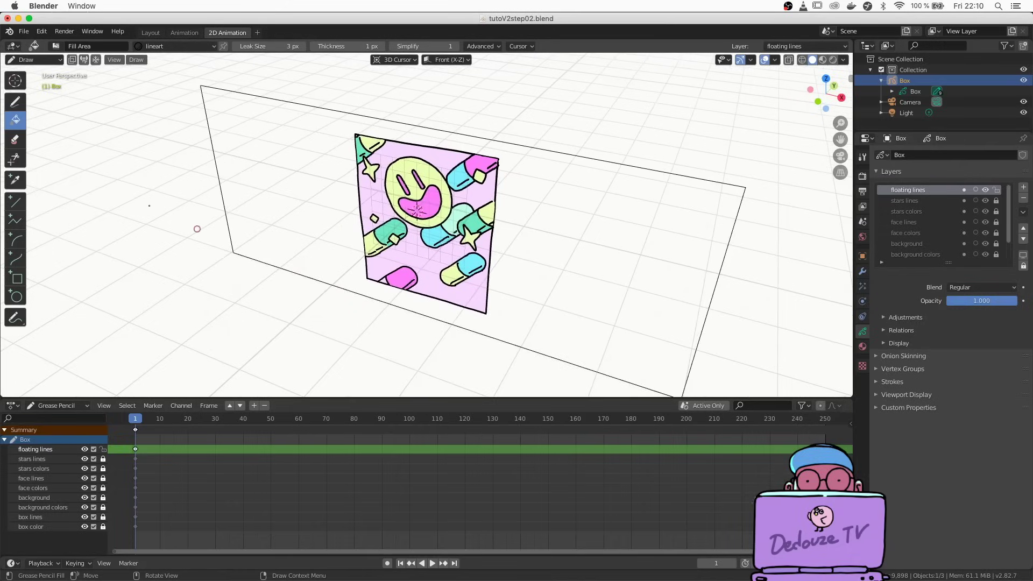
{"action": "left_click", "coordinate": [24, 143]}
{"action": "left_click", "coordinate": [196, 98]}
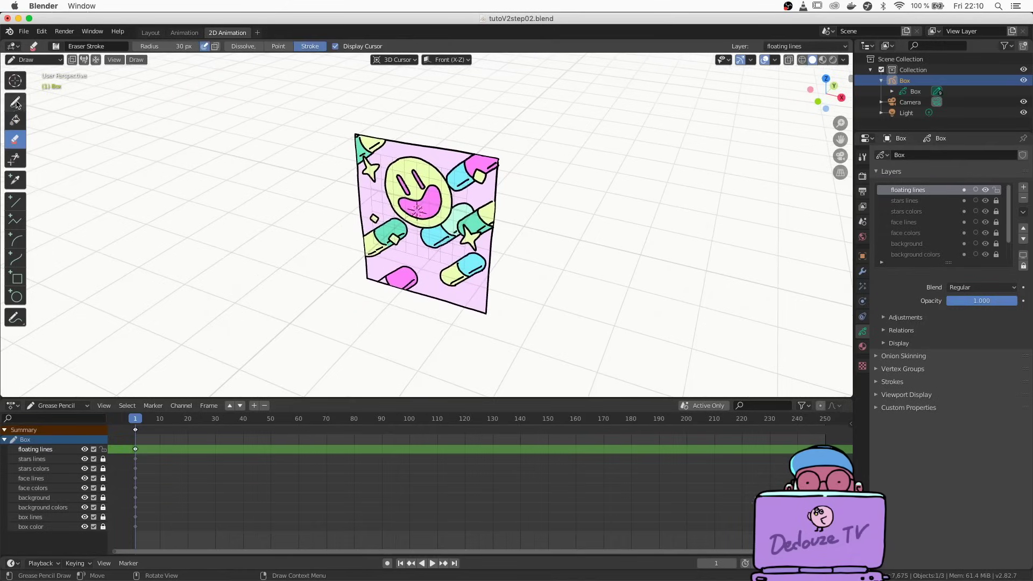
With the Draw Pen in front view, draw three small diamonds above and beside the face and two four-pointed stars near the box's lower corners.
{"action": "left_click", "coordinate": [15, 102]}
{"action": "key", "text": "KP_1"}
{"action": "left_click_drag", "start_coordinate": [353, 210], "coordinate": [353, 145], "text": "ctrl+alt"}
{"action": "left_click_drag", "start_coordinate": [190, 192], "coordinate": [190, 194]}
{"action": "left_click_drag", "start_coordinate": [587, 108], "coordinate": [586, 110]}
{"action": "left_click_drag", "start_coordinate": [355, 263], "coordinate": [347, 307], "text": "ctrl+alt"}
{"action": "left_click_drag", "start_coordinate": [344, 310], "coordinate": [323, 292], "text": "alt+shift"}
{"action": "left_click_drag", "start_coordinate": [478, 338], "coordinate": [487, 344]}
{"action": "mouse_move", "coordinate": [299, 313]}
{"action": "left_mouse_down"}
{"action": "mouse_move", "coordinate": [314, 312]}
{"action": "mouse_move", "coordinate": [299, 315]}
{"action": "left_mouse_up"}
{"action": "left_click_drag", "start_coordinate": [383, 100], "coordinate": [388, 110]}
{"action": "mouse_move", "coordinate": [409, 143]}
{"action": "middle_mouse_down"}
{"action": "mouse_move", "coordinate": [452, 102]}
{"action": "mouse_move", "coordinate": [417, 80]}
{"action": "mouse_move", "coordinate": [413, 61]}
{"action": "middle_mouse_up"}
{"action": "middle_click_drag", "start_coordinate": [551, 135], "coordinate": [530, 139]}
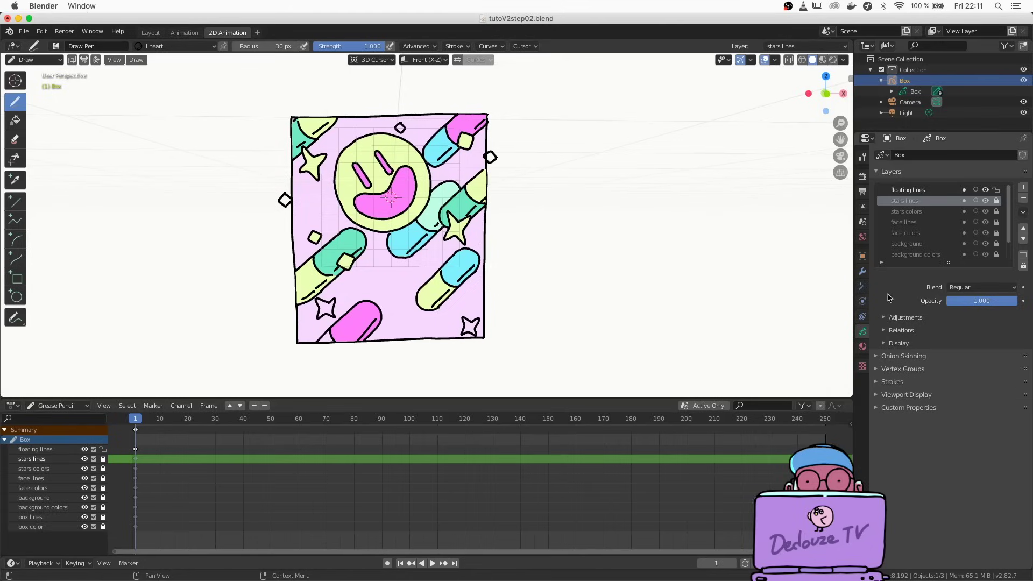
Add a layer directly below floating lines and name it "floating lines colors".
{"action": "left_click", "coordinate": [1023, 187]}
{"action": "double_click", "coordinate": [898, 201]}
{"action": "type", "text": "floating lines colors"}
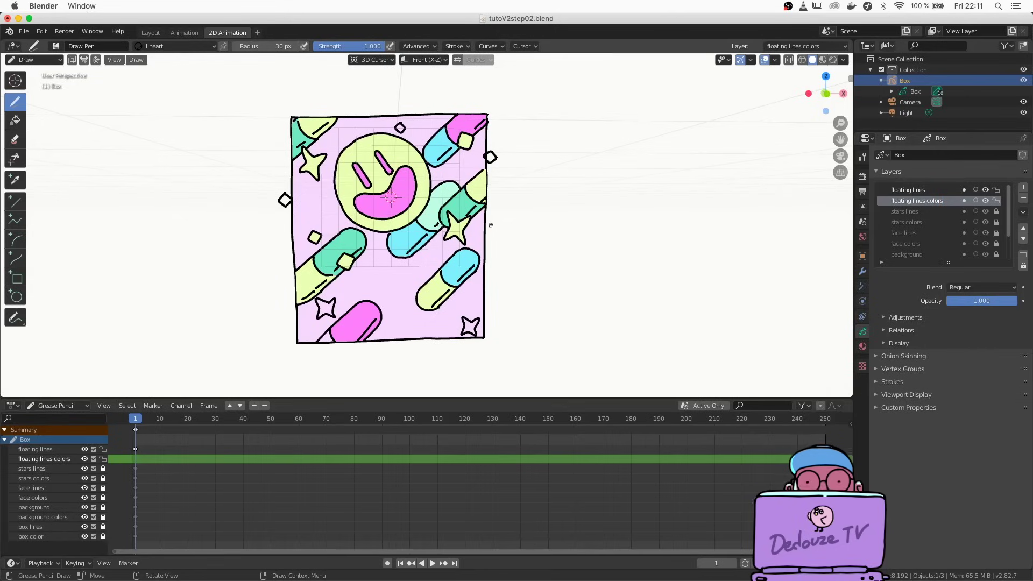
Fill the diamond above the face and both floating four-pointed stars with the bright1 material.
{"action": "left_click", "coordinate": [139, 48]}
{"action": "left_click", "coordinate": [122, 134]}
{"action": "left_click", "coordinate": [15, 119]}
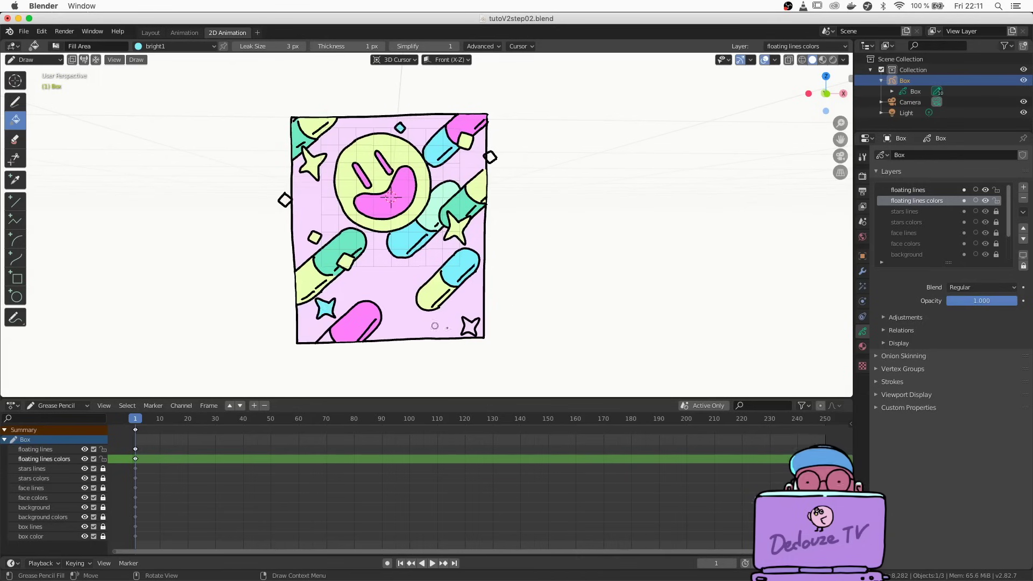
{"action": "scroll", "coordinate": [487, 163], "scroll_direction": "up", "scroll_amount": 2}
{"action": "scroll", "coordinate": [487, 164], "scroll_direction": "up", "scroll_amount": 1}
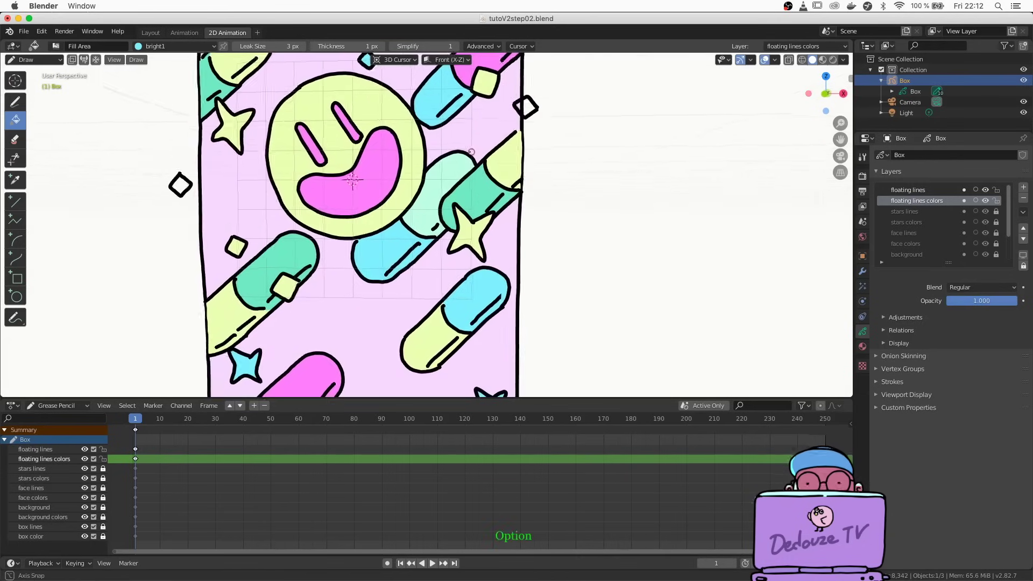
Hide all layers from stars lines to box color to inspect the floating shapes alone, and show those layers again.
{"action": "left_click_drag", "start_coordinate": [84, 468], "coordinate": [85, 537]}
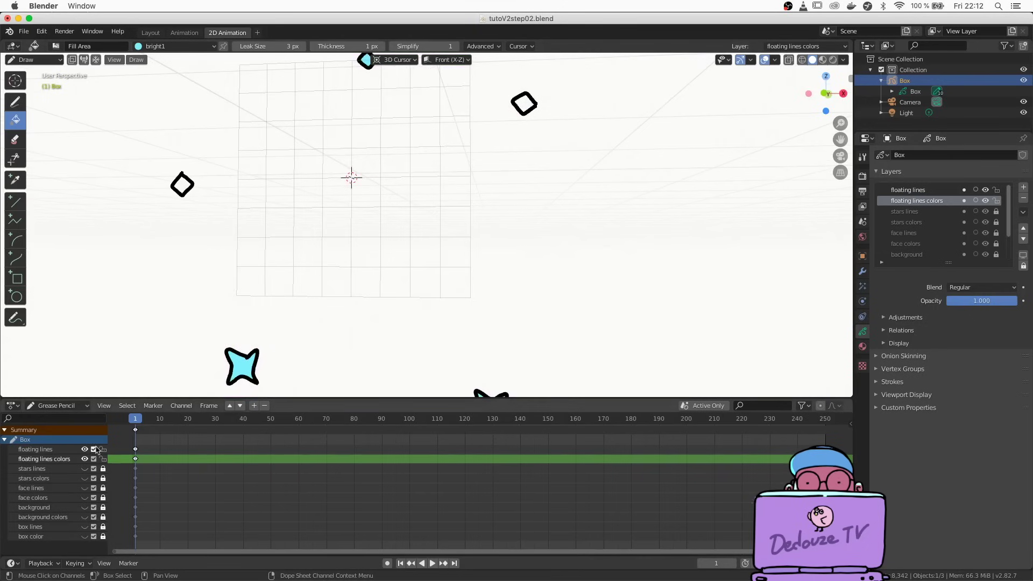
{"action": "left_click_drag", "start_coordinate": [85, 469], "coordinate": [85, 537]}
{"action": "mouse_move", "coordinate": [473, 219]}
{"action": "middle_mouse_down"}
{"action": "mouse_move", "coordinate": [439, 219]}
{"action": "mouse_move", "coordinate": [493, 219]}
{"action": "mouse_move", "coordinate": [516, 114]}
{"action": "middle_mouse_up"}
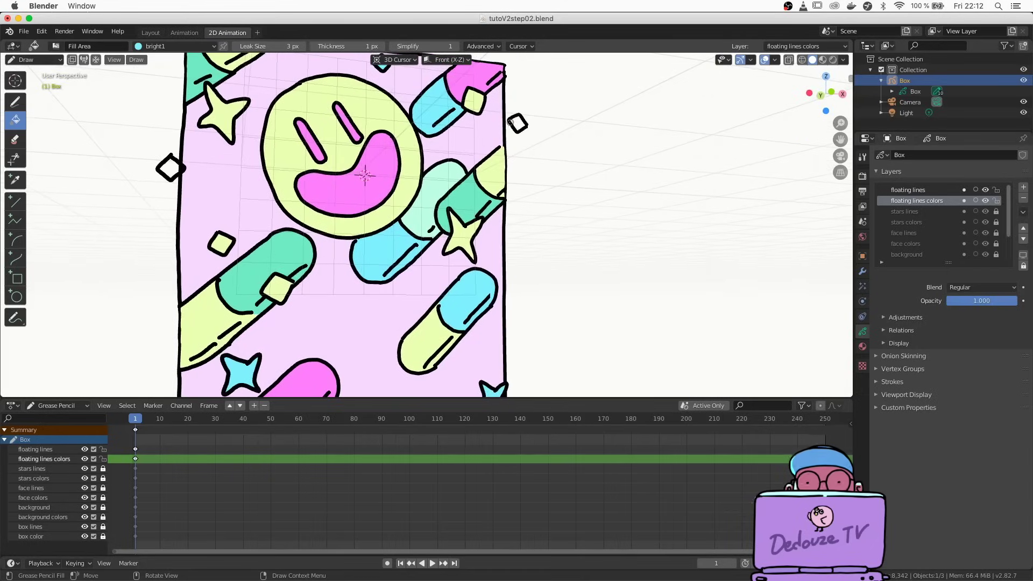
{"action": "mouse_move", "coordinate": [509, 117]}
{"action": "middle_mouse_down"}
{"action": "mouse_move", "coordinate": [479, 156]}
{"action": "mouse_move", "coordinate": [474, 219]}
{"action": "middle_mouse_up"}
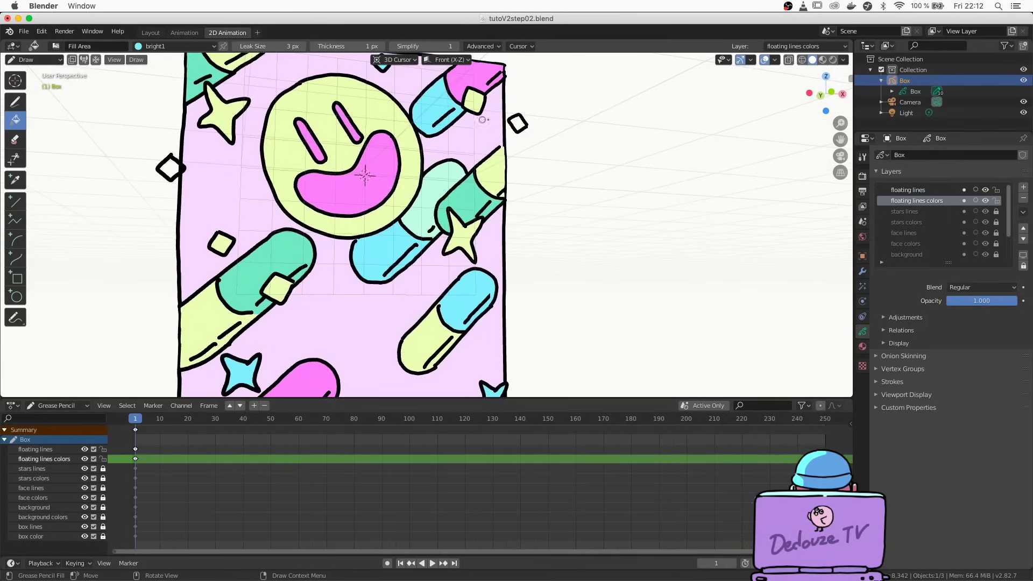
Fill the two floating diamonds beside the box's right and left edges with bright1.
{"action": "scroll", "coordinate": [483, 120], "scroll_direction": "up", "scroll_amount": 5}
{"action": "middle_click_drag", "start_coordinate": [523, 148], "coordinate": [510, 170], "text": "shift"}
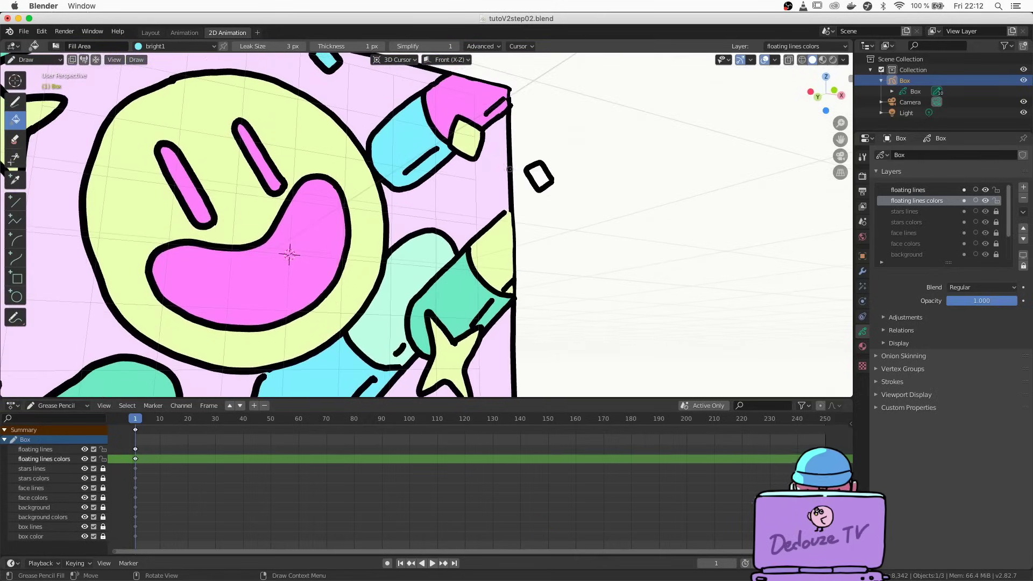
{"action": "left_click", "coordinate": [541, 188]}
{"action": "scroll", "coordinate": [541, 190], "scroll_direction": "down", "scroll_amount": 6}
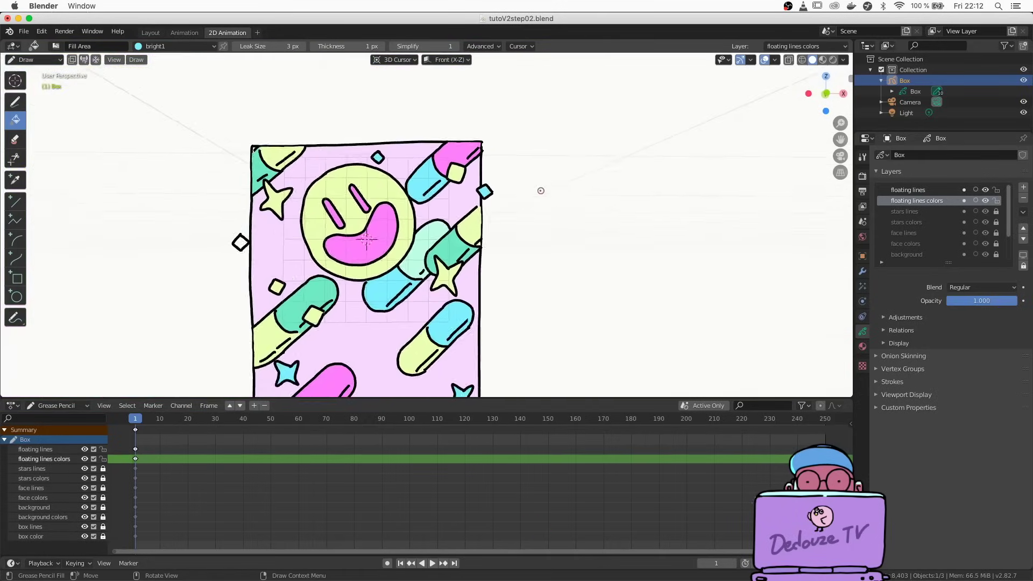
{"action": "middle_click_drag", "start_coordinate": [540, 190], "coordinate": [280, 231]}
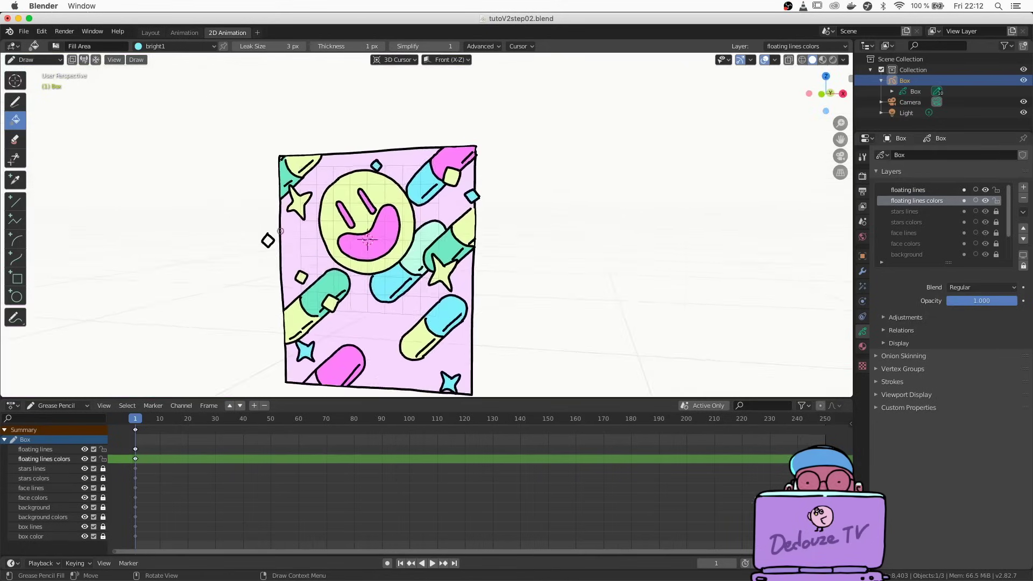
{"action": "left_click", "coordinate": [275, 238]}
{"action": "mouse_move", "coordinate": [278, 258]}
{"action": "middle_mouse_down"}
{"action": "mouse_move", "coordinate": [301, 255]}
{"action": "mouse_move", "coordinate": [277, 255]}
{"action": "mouse_move", "coordinate": [330, 358]}
{"action": "mouse_move", "coordinate": [376, 387]}
{"action": "middle_mouse_up"}
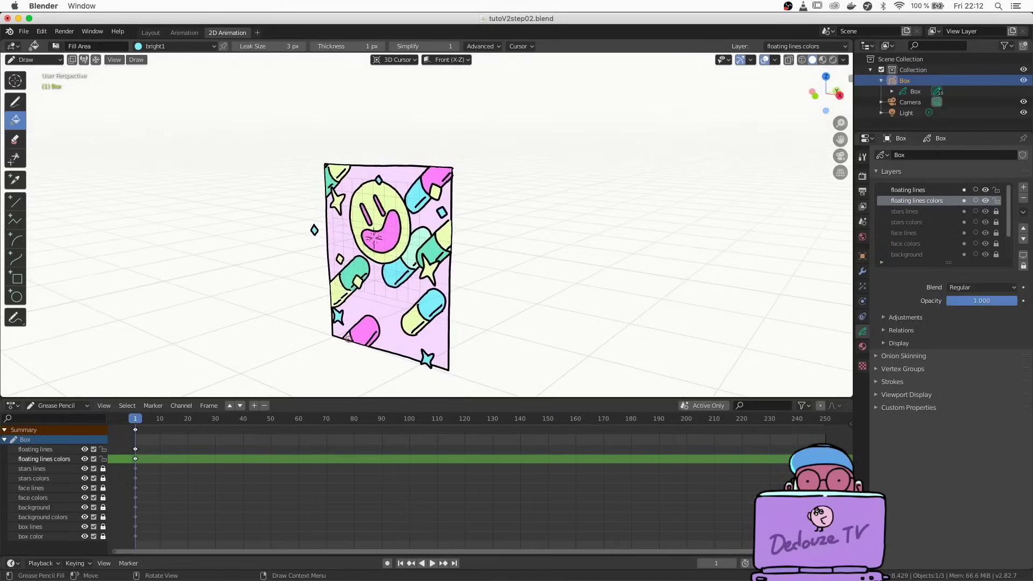
{"action": "key", "text": "KP_3"}
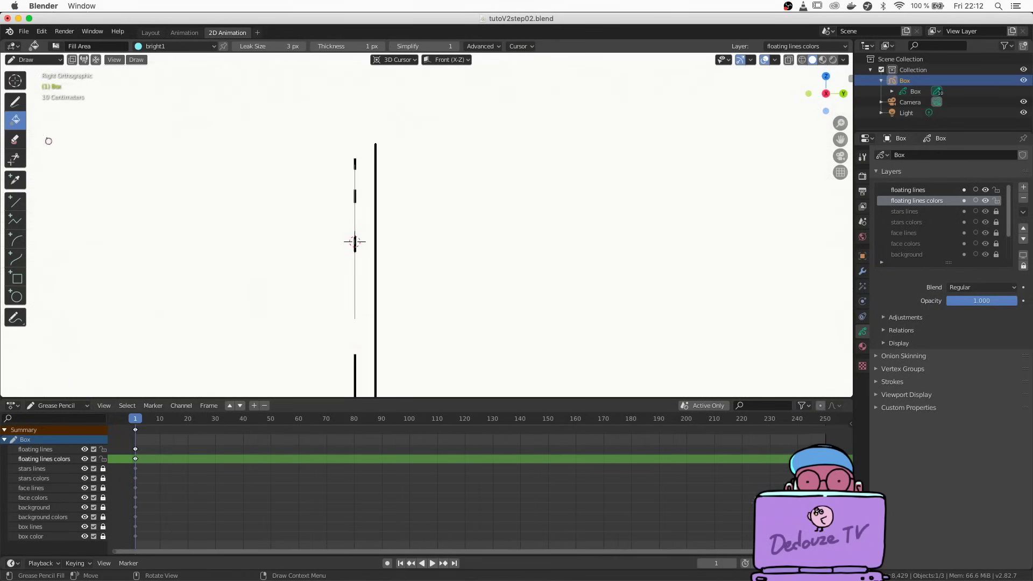
{"action": "mouse_move", "coordinate": [329, 230]}
{"action": "middle_mouse_down"}
{"action": "mouse_move", "coordinate": [278, 257]}
{"action": "mouse_move", "coordinate": [334, 364]}
{"action": "mouse_move", "coordinate": [347, 341]}
{"action": "mouse_move", "coordinate": [278, 258]}
{"action": "middle_mouse_up"}
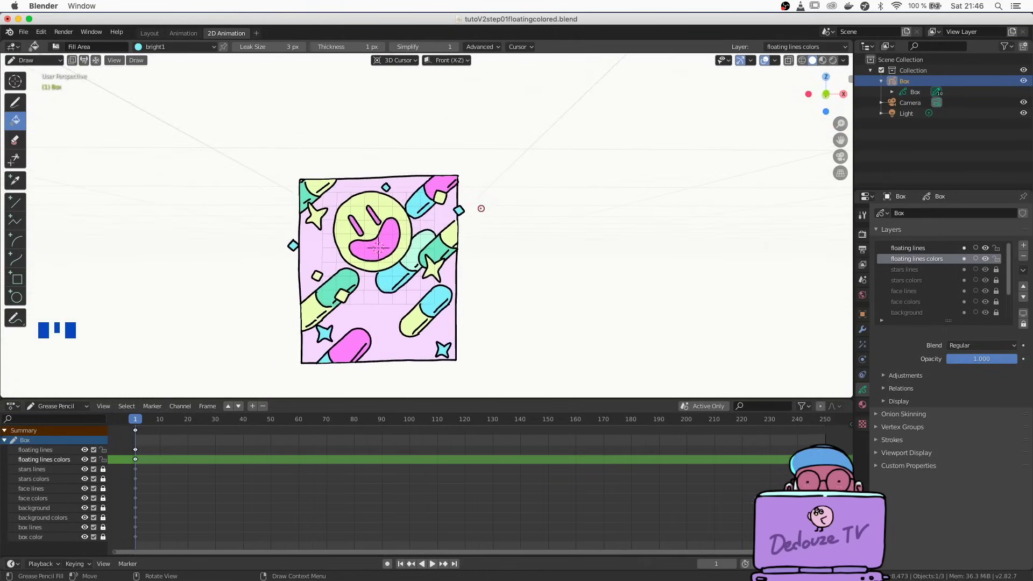
Snap the 3D cursor back onto the plane of the box drawing.
{"action": "middle_click_drag", "start_coordinate": [378, 247], "coordinate": [374, 254]}
{"action": "key", "text": "shift+s"}
{"action": "key", "text": "shift+s"}
{"action": "key", "text": "shift+s"}
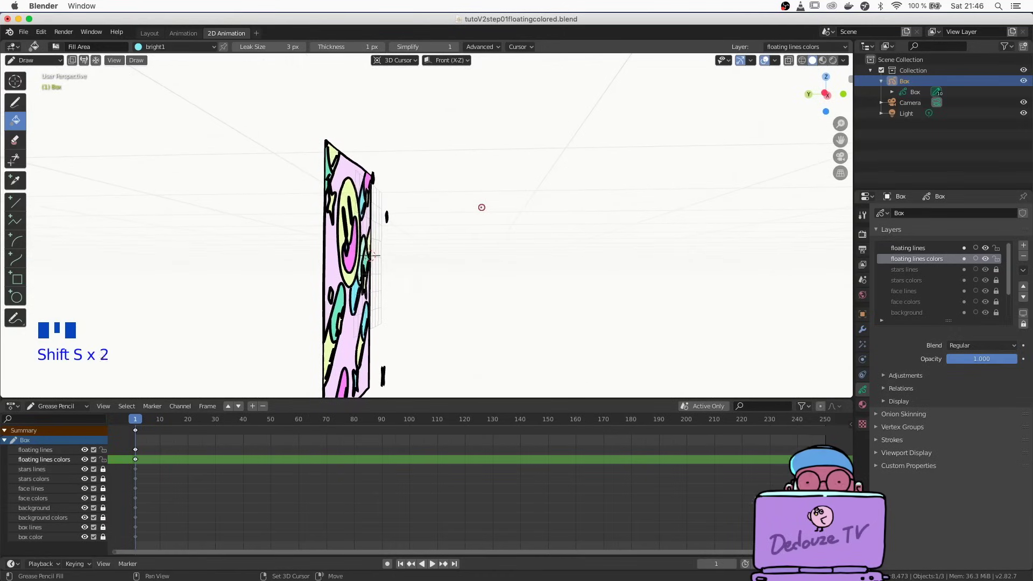
{"action": "left_click", "coordinate": [486, 271]}
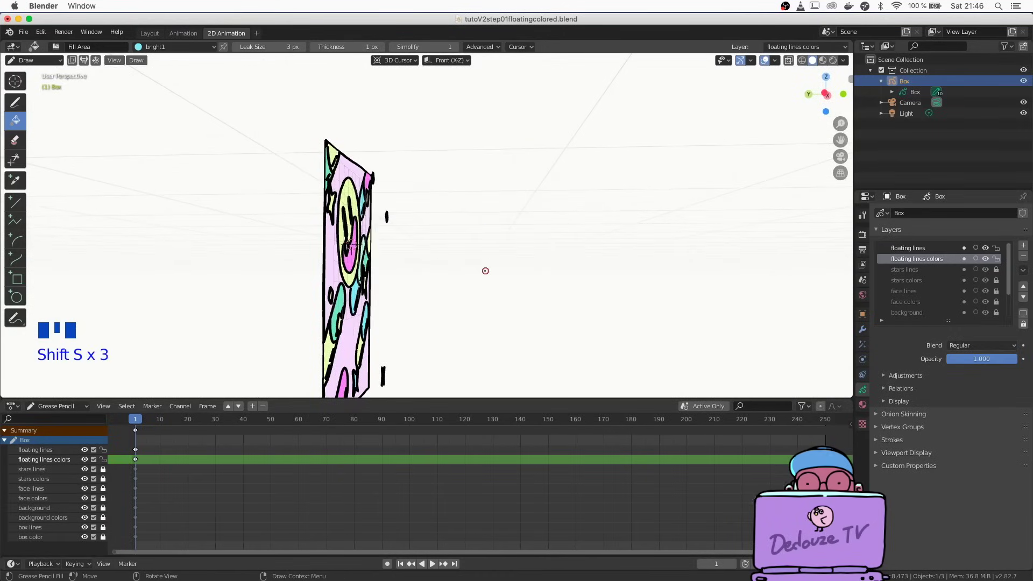
Examine from slightly varying front angles how the floating diamonds and stars shift against the box drawing.
{"action": "scroll", "coordinate": [485, 270], "scroll_direction": "right", "scroll_amount": 10}
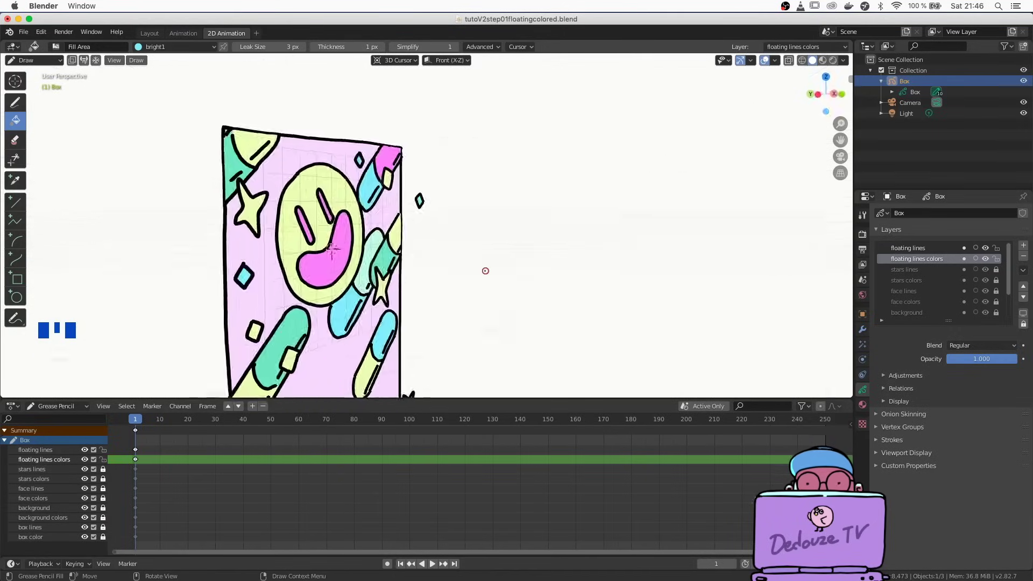
{"action": "scroll", "coordinate": [485, 270], "scroll_direction": "right", "scroll_amount": 10}
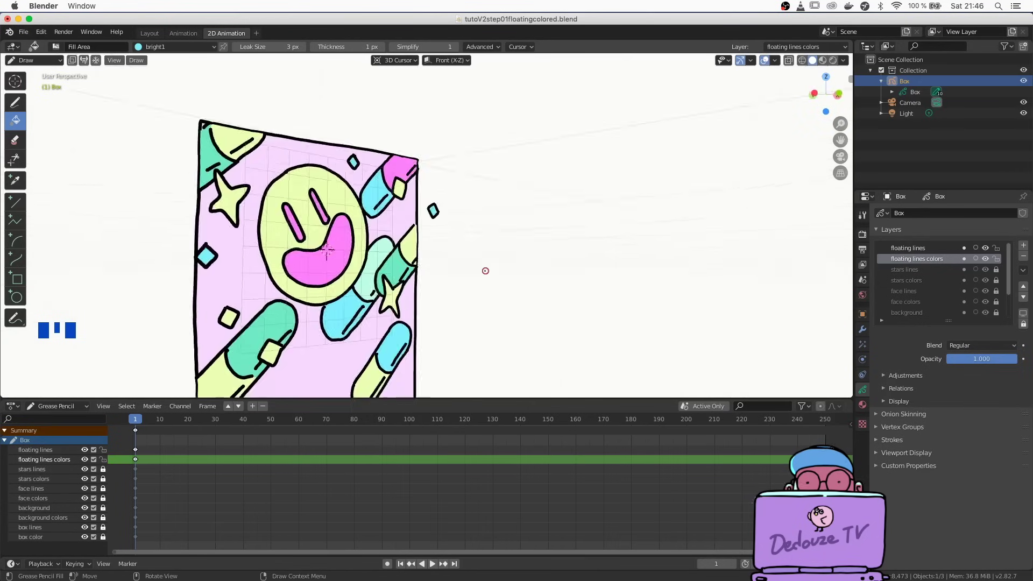
{"action": "scroll", "coordinate": [484, 271], "scroll_direction": "right", "scroll_amount": 10}
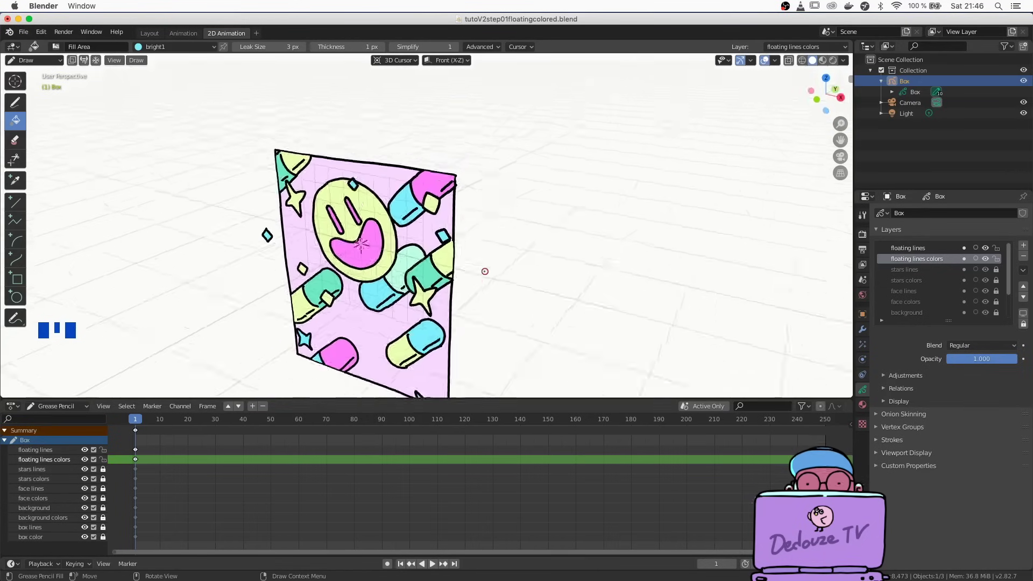
{"action": "scroll", "coordinate": [484, 271], "scroll_direction": "left", "scroll_amount": 10}
{"action": "scroll", "coordinate": [485, 271], "scroll_direction": "down", "scroll_amount": 3}
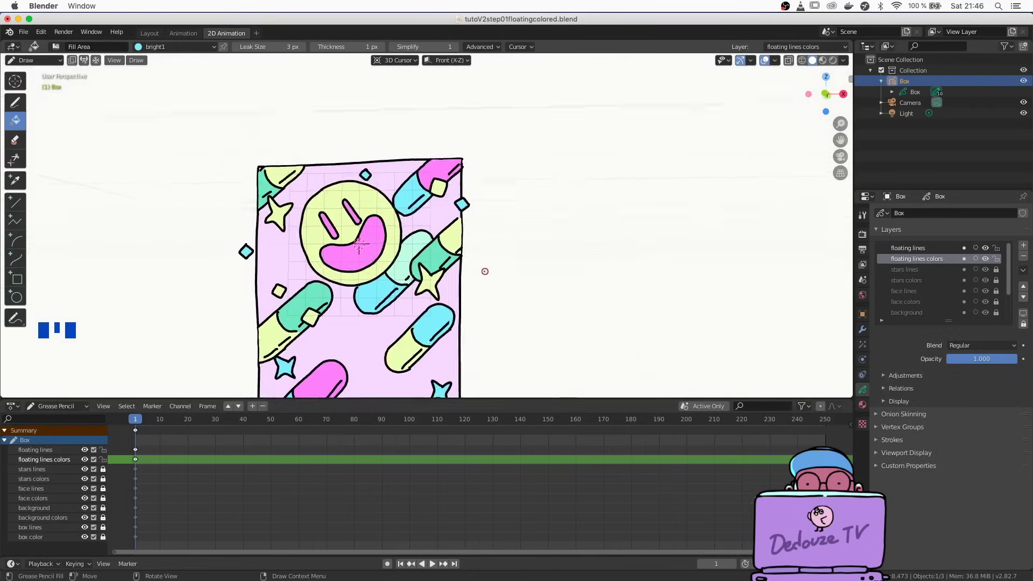
{"action": "scroll", "coordinate": [485, 271], "scroll_direction": "down", "scroll_amount": 3}
{"action": "scroll", "coordinate": [485, 271], "scroll_direction": "down", "scroll_amount": 2, "text": "shift"}
{"action": "scroll", "coordinate": [484, 272], "scroll_direction": "right", "scroll_amount": 3}
{"action": "scroll", "coordinate": [485, 271], "scroll_direction": "left", "scroll_amount": 5}
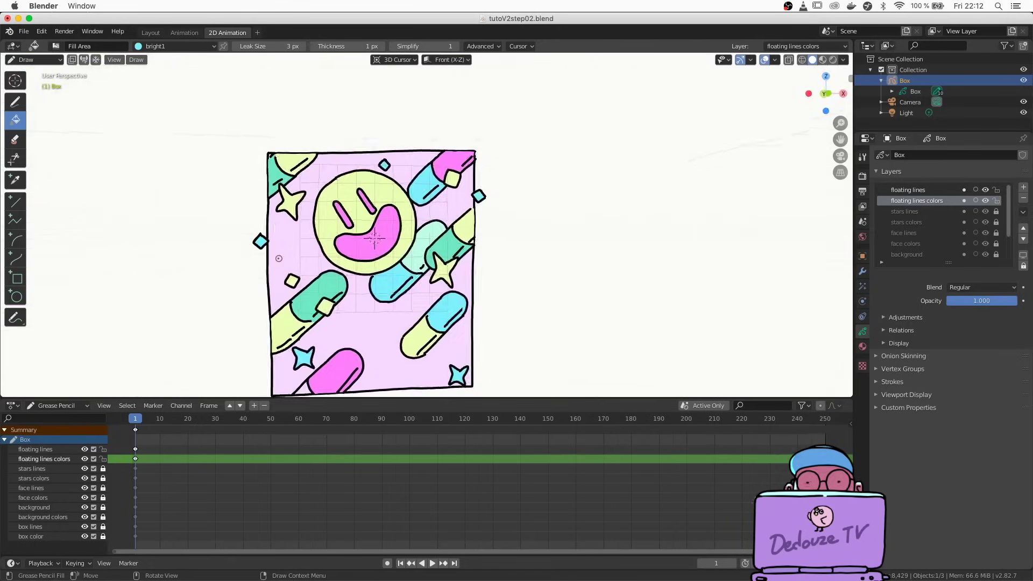
{"action": "scroll", "coordinate": [278, 258], "scroll_direction": "right", "scroll_amount": 5}
{"action": "scroll", "coordinate": [279, 258], "scroll_direction": "left", "scroll_amount": 8}
{"action": "scroll", "coordinate": [278, 258], "scroll_direction": "right", "scroll_amount": 3}
{"action": "scroll", "coordinate": [278, 258], "scroll_direction": "up", "scroll_amount": 3}
{"action": "scroll", "coordinate": [279, 258], "scroll_direction": "down", "scroll_amount": 3}
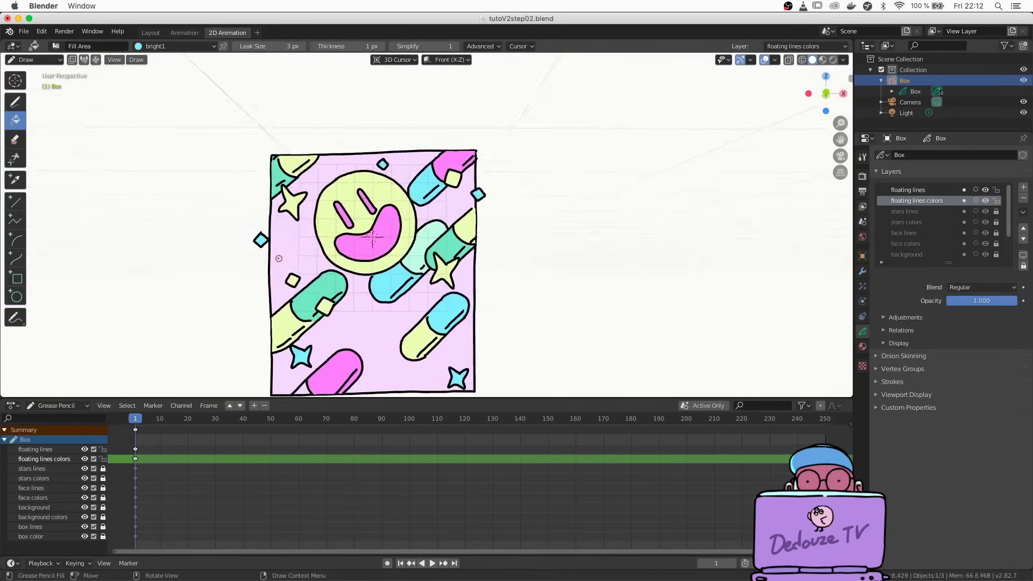
{"action": "scroll", "coordinate": [279, 258], "scroll_direction": "up", "scroll_amount": 5}
{"action": "scroll", "coordinate": [278, 258], "scroll_direction": "down", "scroll_amount": 5}
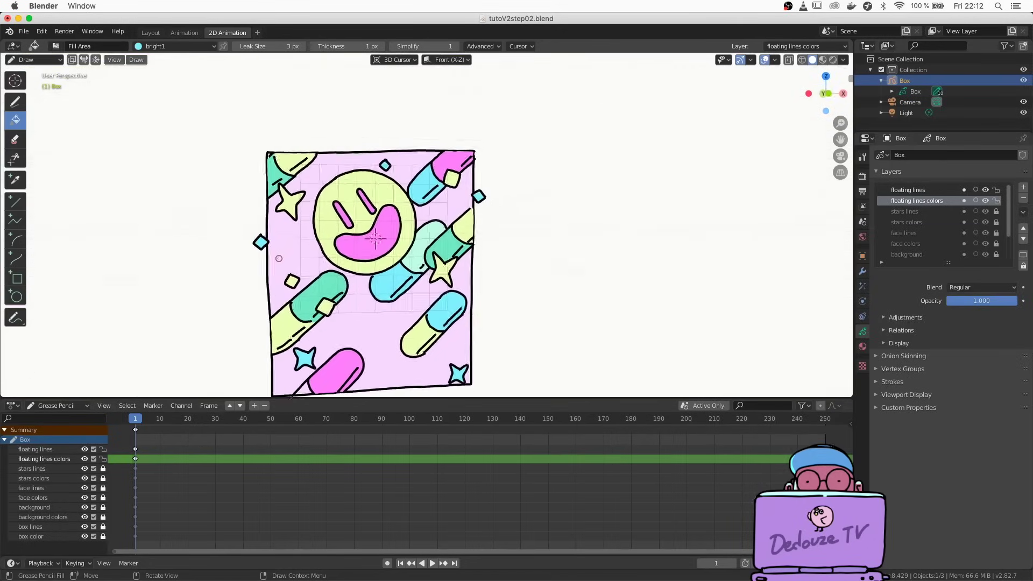
{"action": "scroll", "coordinate": [279, 258], "scroll_direction": "down", "scroll_amount": 3}
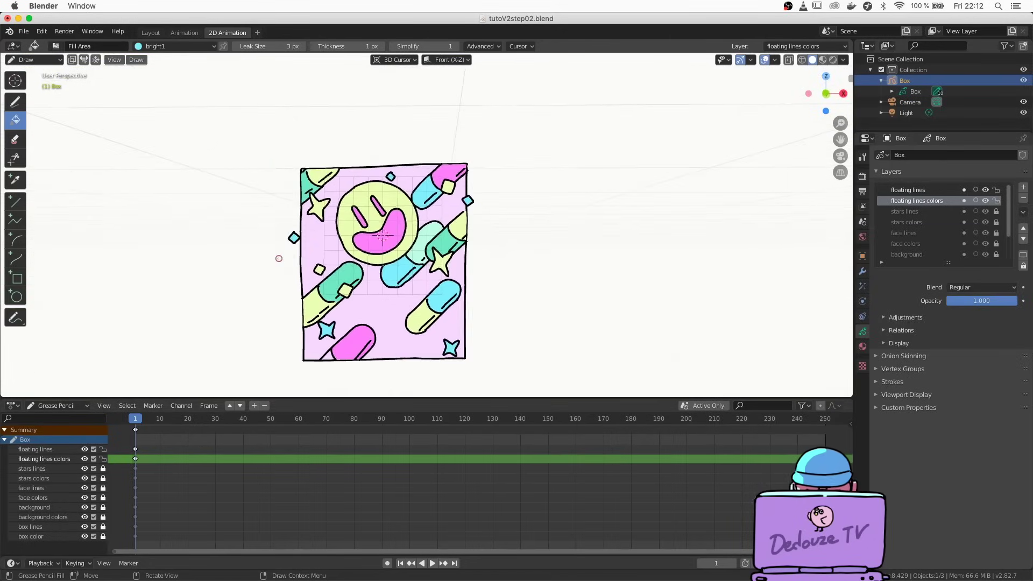
Examine the depth gap between the floating shapes and the box drawing from steep side angles.
{"action": "scroll", "coordinate": [279, 258], "scroll_direction": "right", "scroll_amount": 5}
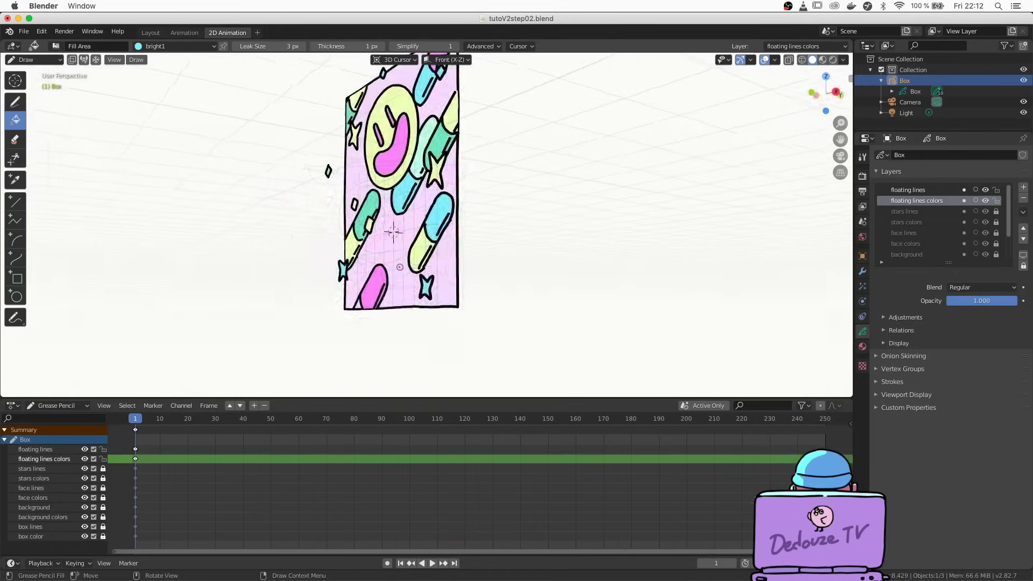
{"action": "scroll", "coordinate": [399, 267], "scroll_direction": "up", "scroll_amount": 3}
{"action": "scroll", "coordinate": [399, 267], "scroll_direction": "left", "scroll_amount": 4}
{"action": "scroll", "coordinate": [400, 267], "scroll_direction": "up", "scroll_amount": 2}
{"action": "scroll", "coordinate": [400, 266], "scroll_direction": "right", "scroll_amount": 4}
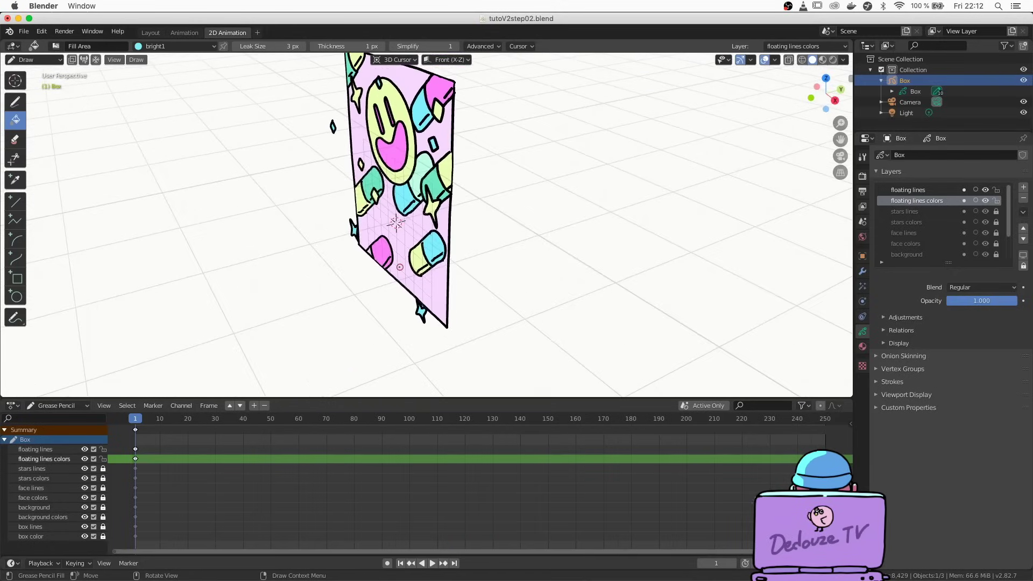
{"action": "scroll", "coordinate": [335, 238], "scroll_direction": "right", "scroll_amount": 6}
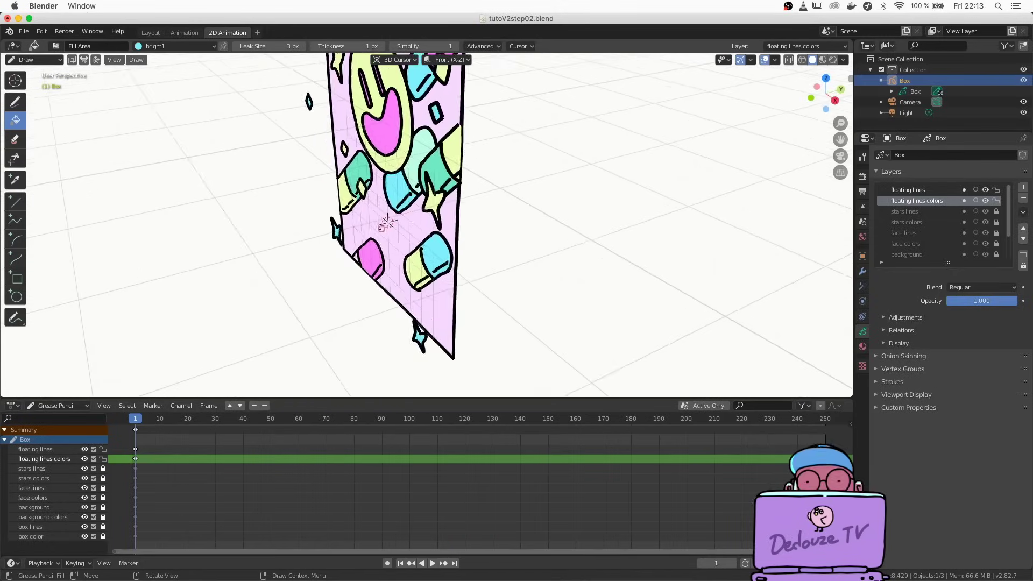
{"action": "scroll", "coordinate": [365, 234], "scroll_direction": "right", "scroll_amount": 3}
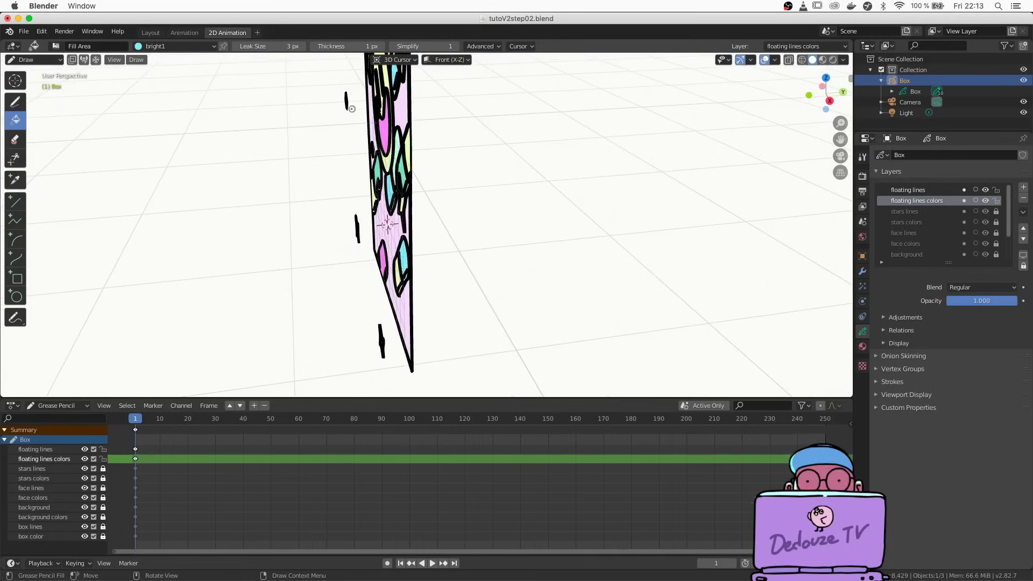
{"action": "scroll", "coordinate": [362, 250], "scroll_direction": "left", "scroll_amount": 4}
{"action": "scroll", "coordinate": [361, 215], "scroll_direction": "right", "scroll_amount": 6}
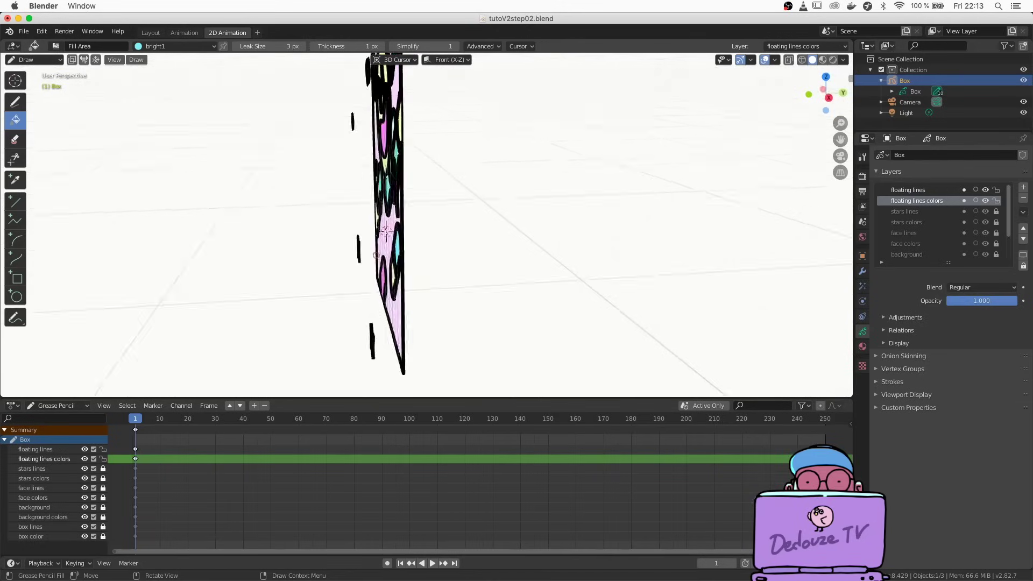
{"action": "scroll", "coordinate": [357, 156], "scroll_direction": "left", "scroll_amount": 2}
{"action": "scroll", "coordinate": [359, 161], "scroll_direction": "left", "scroll_amount": 5}
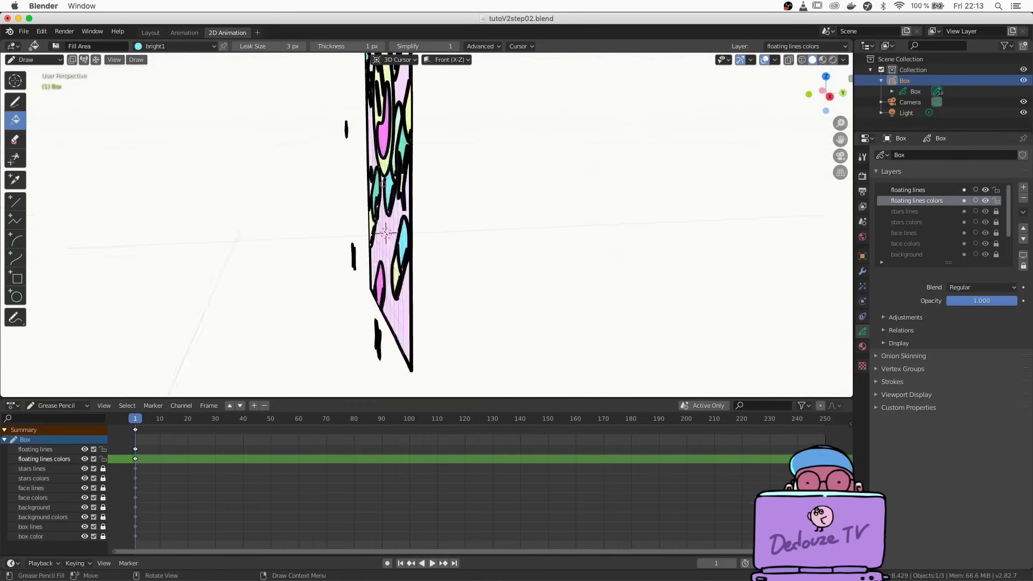
{"action": "scroll", "coordinate": [365, 177], "scroll_direction": "left", "scroll_amount": 5}
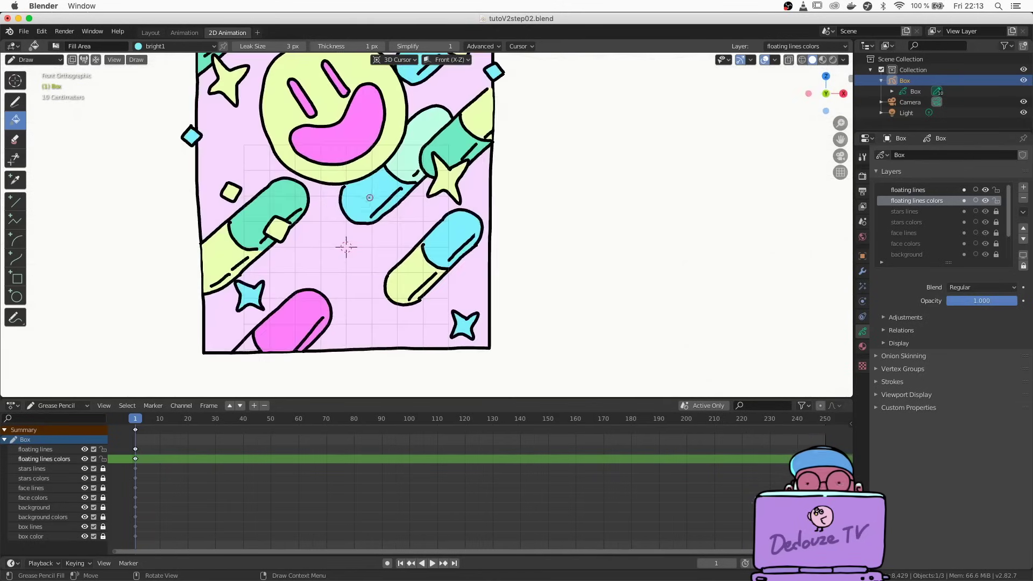
{"action": "key", "text": "KP_3"}
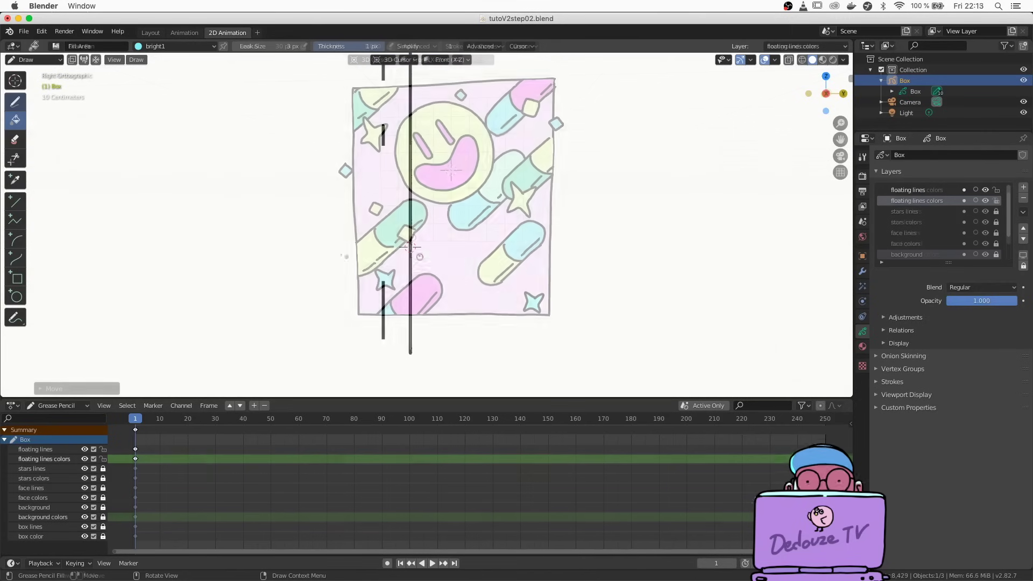
{"action": "scroll", "coordinate": [288, 215], "scroll_direction": "left", "scroll_amount": 4}
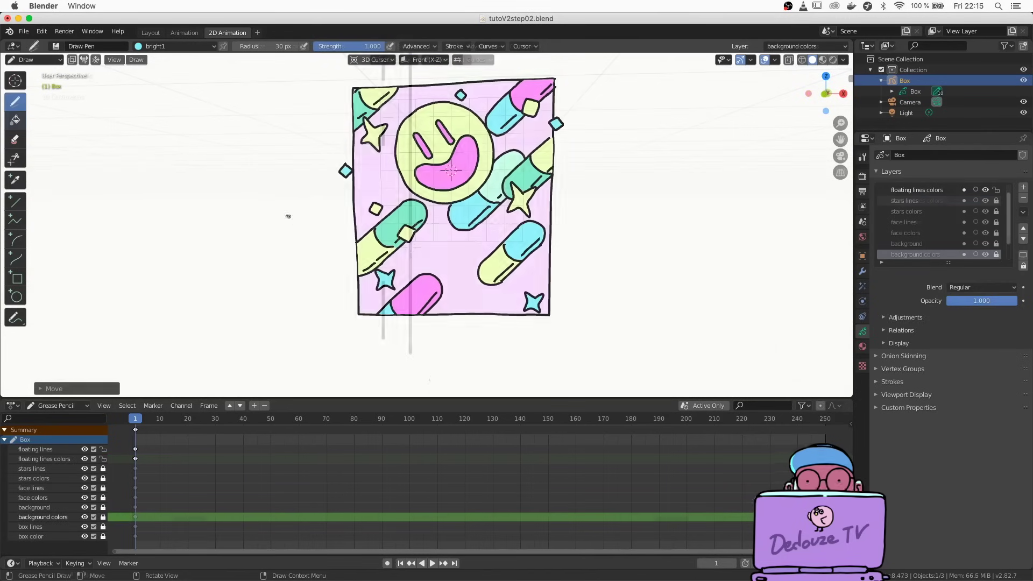
In Object Mode, add a mesh cube and scale it down to about 0.09 of its original size.
{"action": "left_click", "coordinate": [30, 60]}
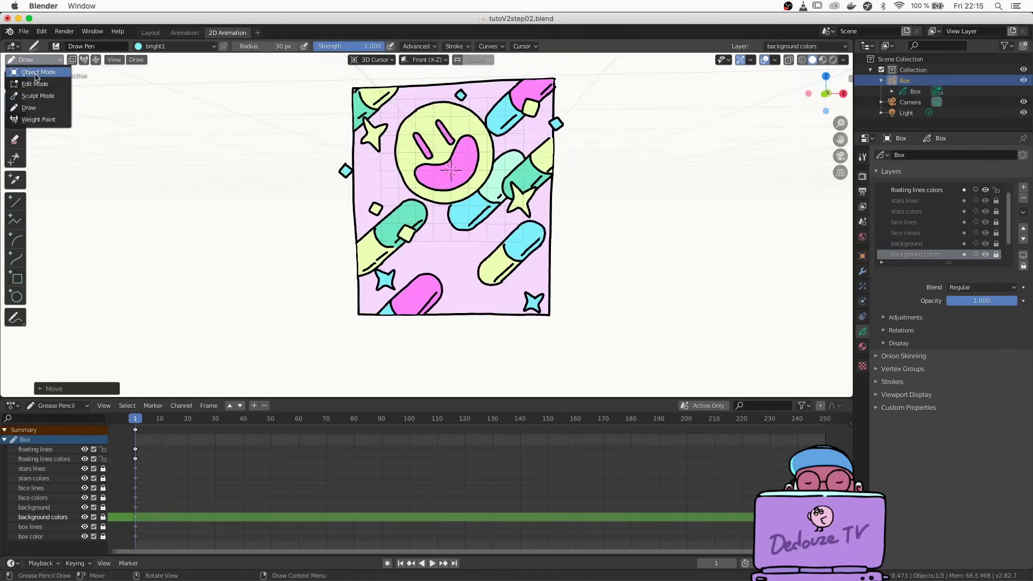
{"action": "left_click", "coordinate": [37, 74]}
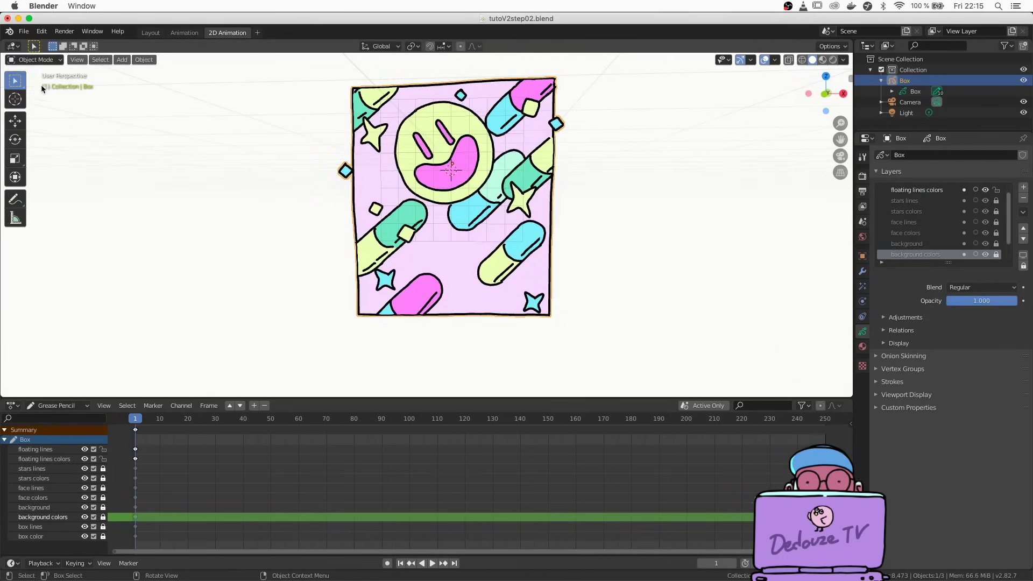
{"action": "left_click", "coordinate": [121, 59]}
{"action": "mouse_move", "coordinate": [124, 75]}
{"action": "left_click", "coordinate": [223, 83]}
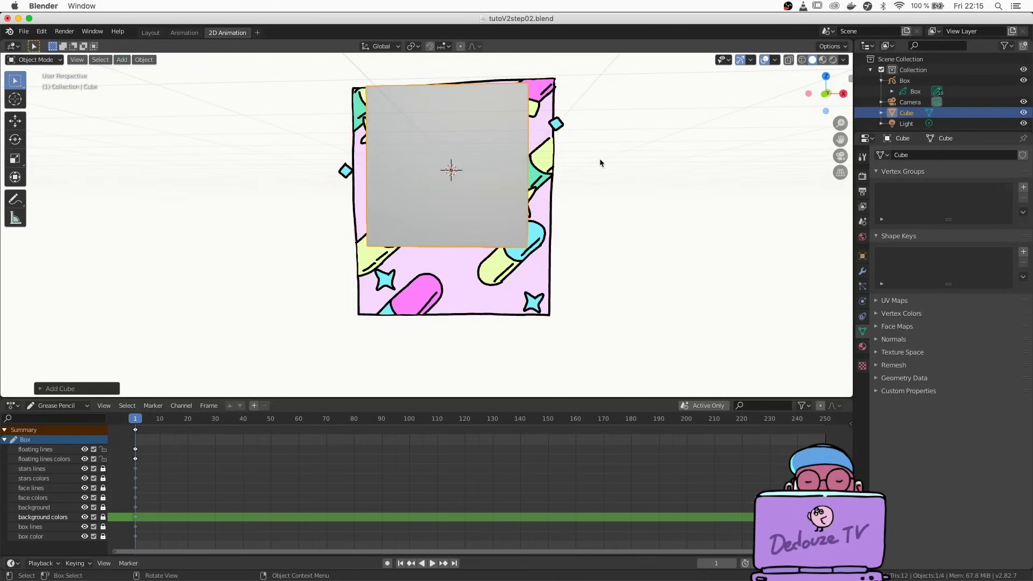
{"action": "key", "text": "s"}
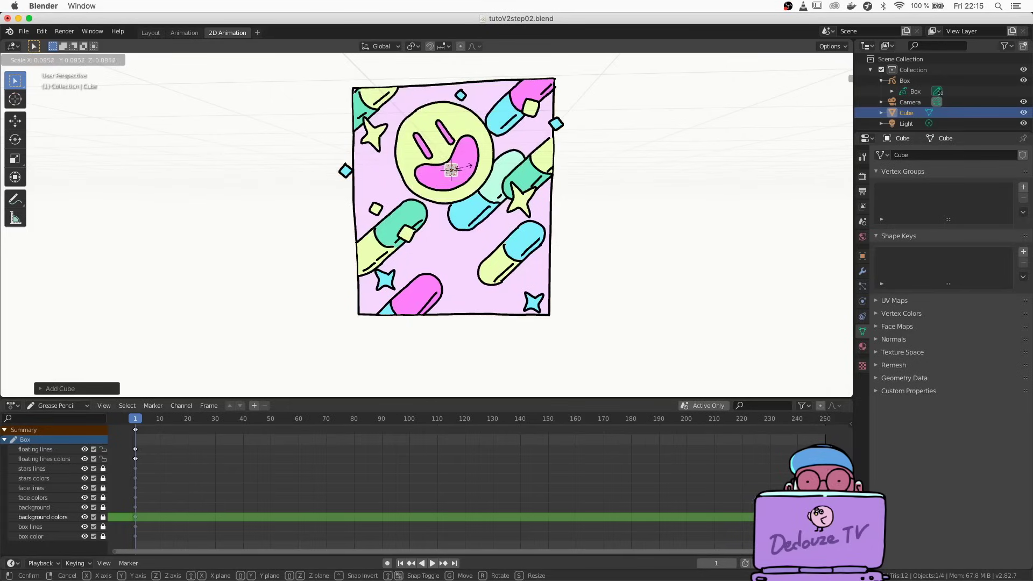
{"action": "left_click", "coordinate": [461, 167]}
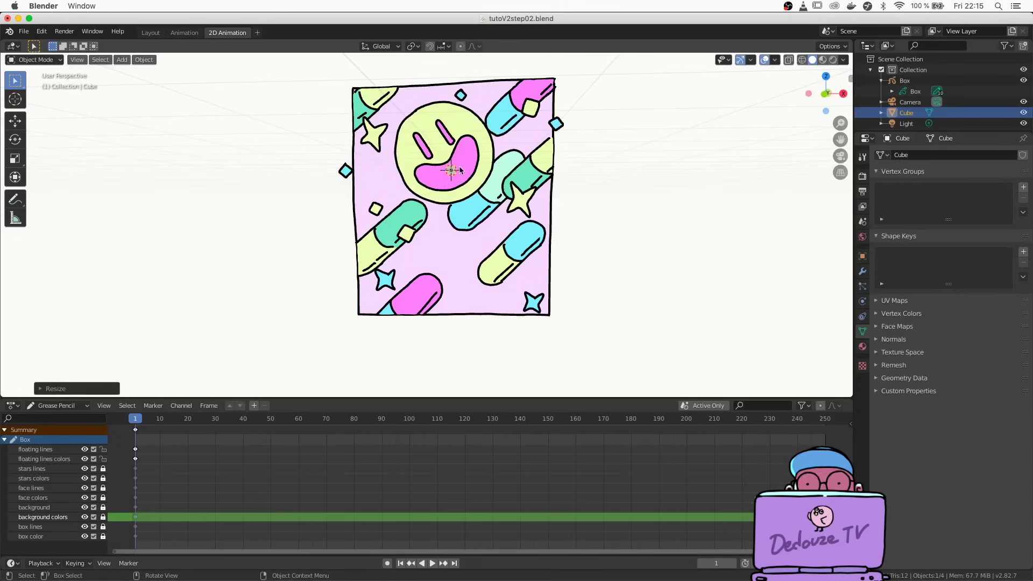
Move the small cube just outside the box's left edge and align its depth with the plane of the floating shapes.
{"action": "key", "text": "g"}
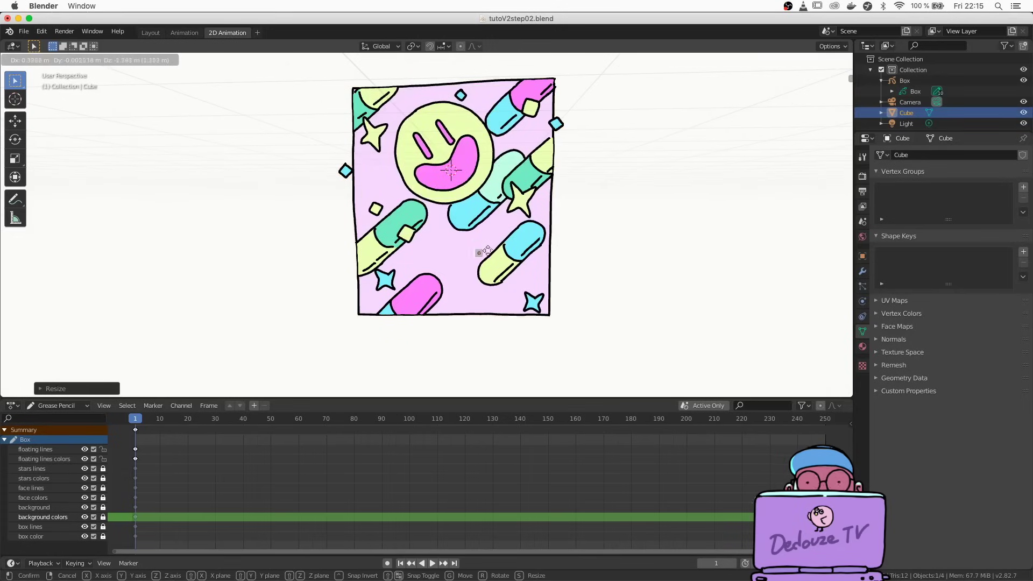
{"action": "left_click", "coordinate": [348, 237]}
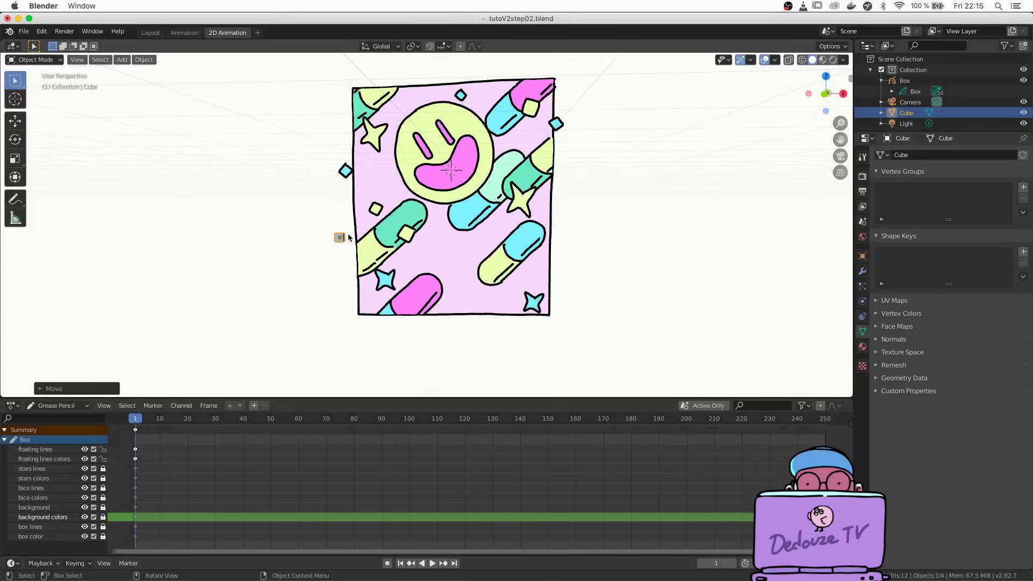
{"action": "key", "text": "KP_3"}
{"action": "scroll", "coordinate": [348, 237], "scroll_direction": "up", "scroll_amount": 2}
{"action": "key", "text": "g"}
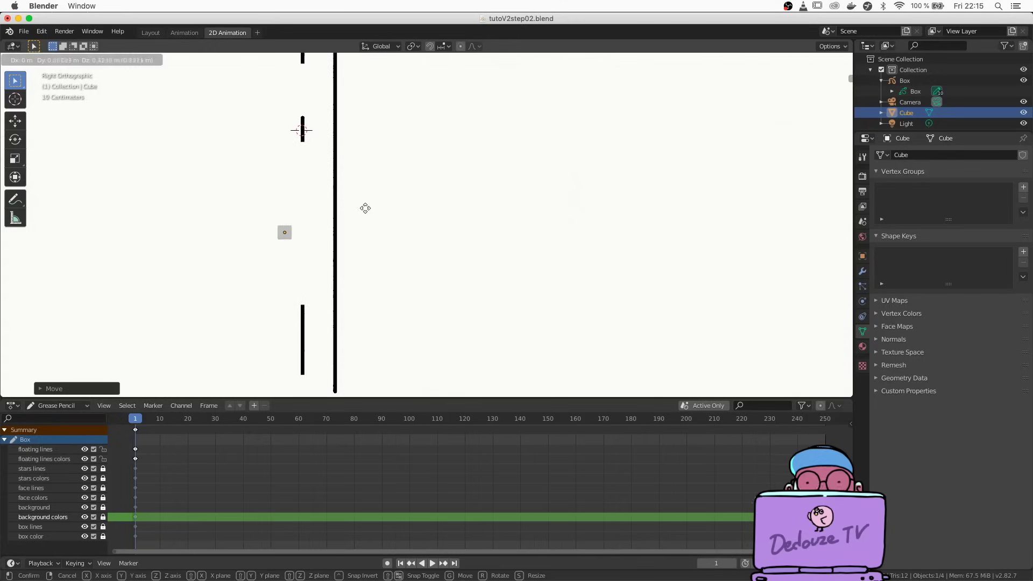
{"action": "left_click", "coordinate": [381, 136]}
Snap the 3D cursor onto the small cube beside the box's left edge.
{"action": "middle_click_drag", "start_coordinate": [381, 134], "coordinate": [316, 156]}
{"action": "scroll", "coordinate": [317, 159], "scroll_direction": "up", "scroll_amount": 5}
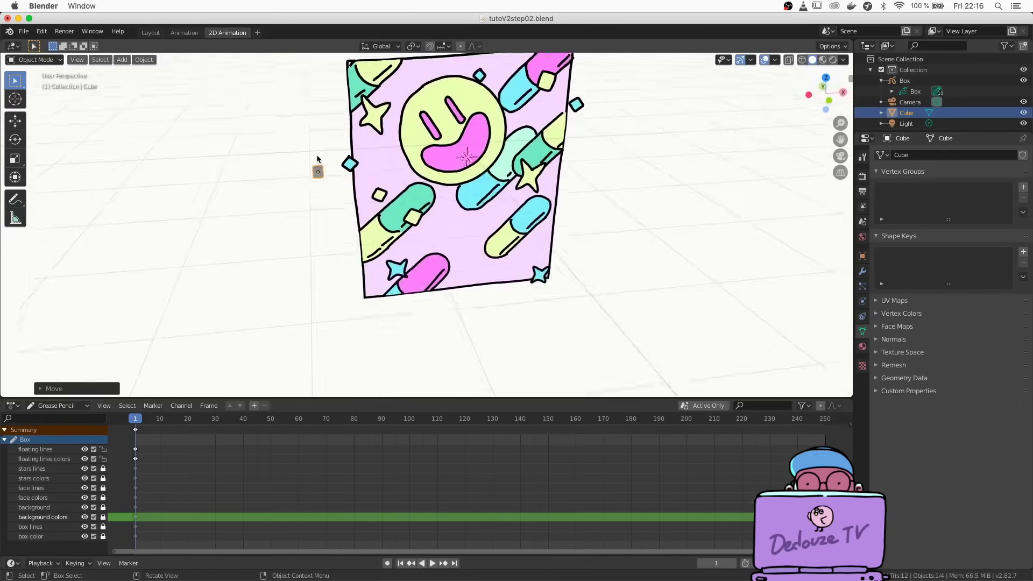
{"action": "scroll", "coordinate": [317, 159], "scroll_direction": "down", "scroll_amount": 8}
{"action": "middle_click_drag", "start_coordinate": [318, 159], "coordinate": [323, 164]}
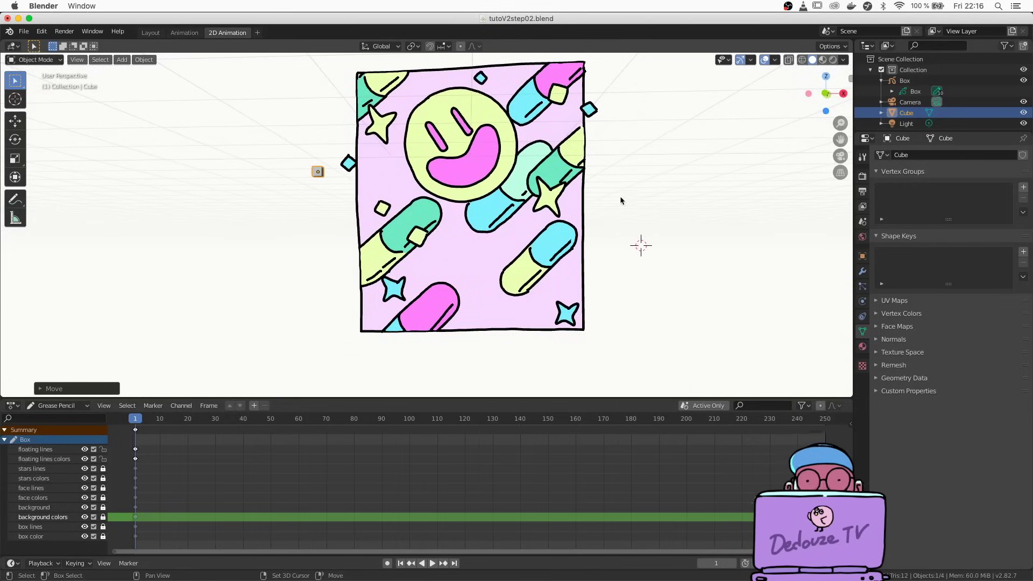
{"action": "right_click", "coordinate": [535, 272], "text": "shift"}
{"action": "middle_click_drag", "start_coordinate": [525, 293], "coordinate": [520, 312]}
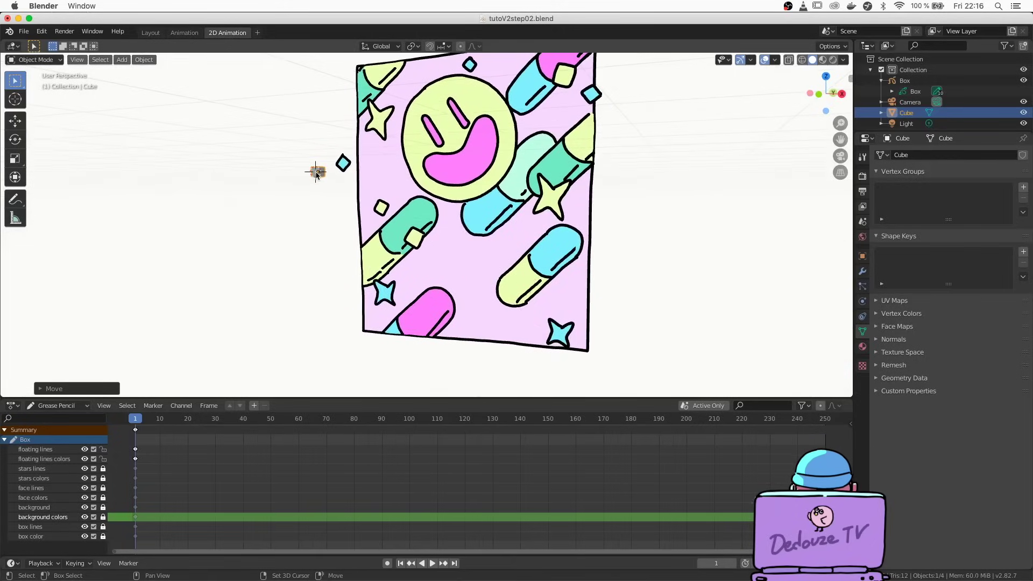
{"action": "mouse_move", "coordinate": [316, 174]}
{"action": "middle_mouse_down"}
{"action": "mouse_move", "coordinate": [334, 236]}
{"action": "mouse_move", "coordinate": [413, 267]}
{"action": "middle_mouse_up"}
{"action": "right_click_drag", "start_coordinate": [606, 247], "coordinate": [520, 168], "text": "shift"}
{"action": "right_click_drag", "start_coordinate": [355, 254], "coordinate": [125, 245], "text": "shift"}
{"action": "mouse_move", "coordinate": [154, 239]}
{"action": "middle_mouse_down"}
{"action": "mouse_move", "coordinate": [160, 269]}
{"action": "mouse_move", "coordinate": [152, 244]}
{"action": "mouse_move", "coordinate": [203, 257]}
{"action": "mouse_move", "coordinate": [217, 249]}
{"action": "middle_mouse_up"}
{"action": "mouse_move", "coordinate": [317, 173]}
{"action": "middle_mouse_down"}
{"action": "mouse_move", "coordinate": [369, 159]}
{"action": "mouse_move", "coordinate": [355, 177]}
{"action": "mouse_move", "coordinate": [367, 212]}
{"action": "middle_mouse_up"}
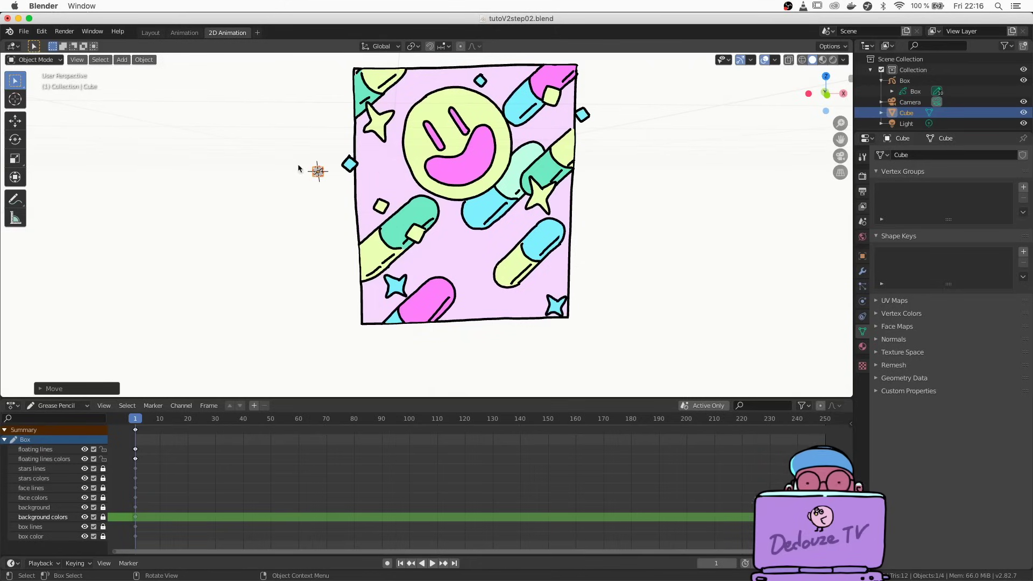
Duplicate the small cube and place the copy beside the box's right edge, behind the plane of the box drawing.
{"action": "left_click", "coordinate": [317, 173]}
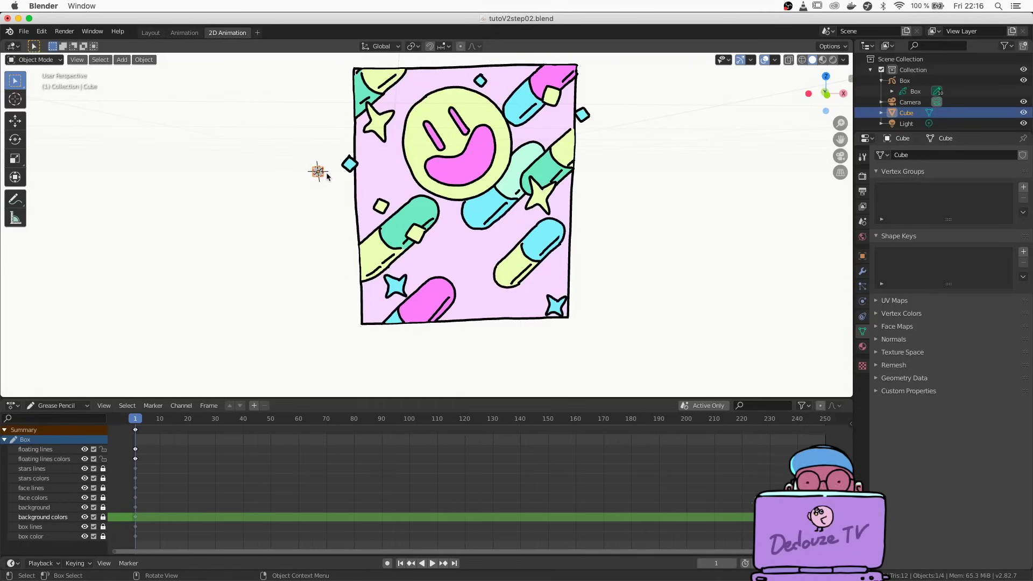
{"action": "key", "text": "shift+d"}
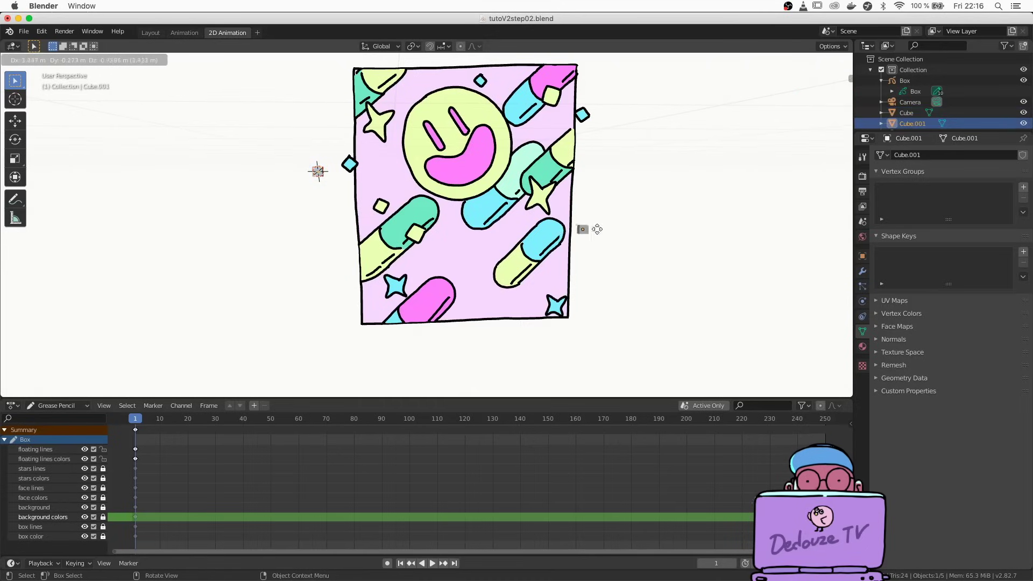
{"action": "left_click", "coordinate": [622, 221]}
{"action": "scroll", "coordinate": [621, 219], "scroll_direction": "right", "scroll_amount": 10}
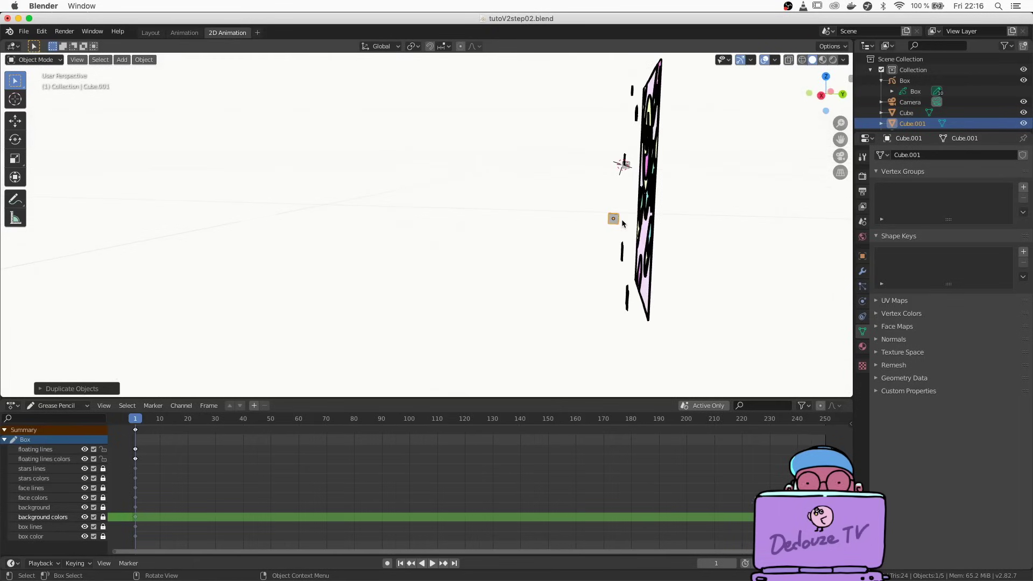
{"action": "key", "text": "g"}
{"action": "left_click", "coordinate": [702, 197]}
{"action": "scroll", "coordinate": [703, 197], "scroll_direction": "left", "scroll_amount": 10}
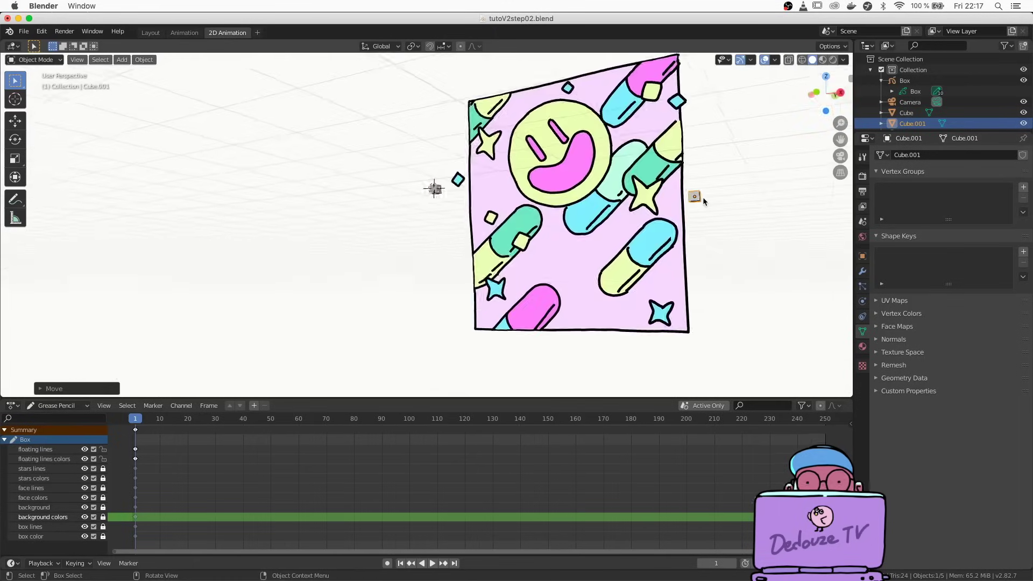
Duplicate the cube again and position the copy in front of the box drawing near its lower right edge.
{"action": "key", "text": "shift+d"}
{"action": "left_click", "coordinate": [418, 279]}
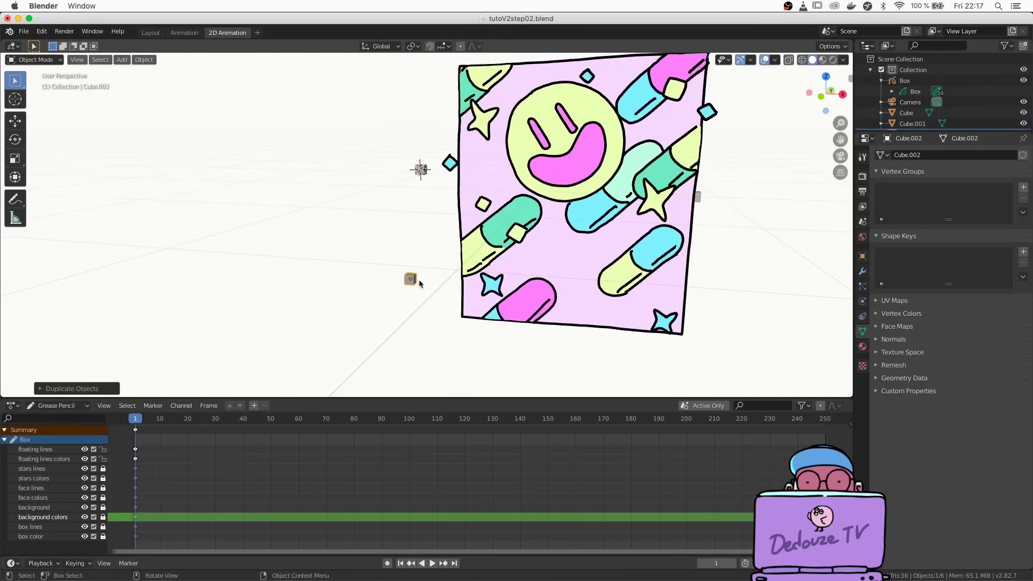
{"action": "scroll", "coordinate": [418, 279], "scroll_direction": "right", "scroll_amount": 10}
{"action": "scroll", "coordinate": [419, 279], "scroll_direction": "left", "scroll_amount": 5}
{"action": "scroll", "coordinate": [418, 279], "scroll_direction": "right", "scroll_amount": 5}
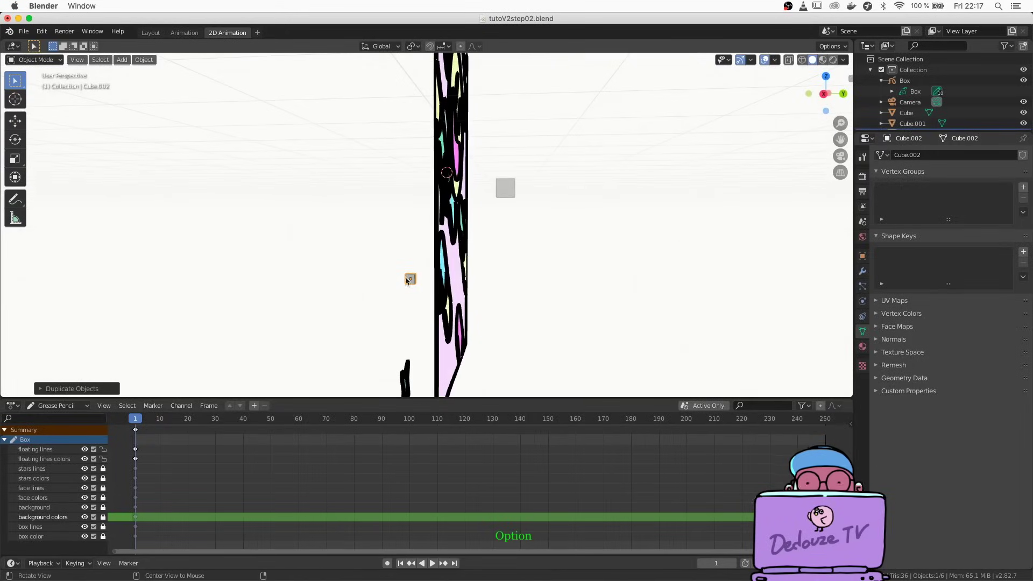
{"action": "key", "text": "alt+g"}
{"action": "scroll", "coordinate": [407, 273], "scroll_direction": "down", "scroll_amount": 10}
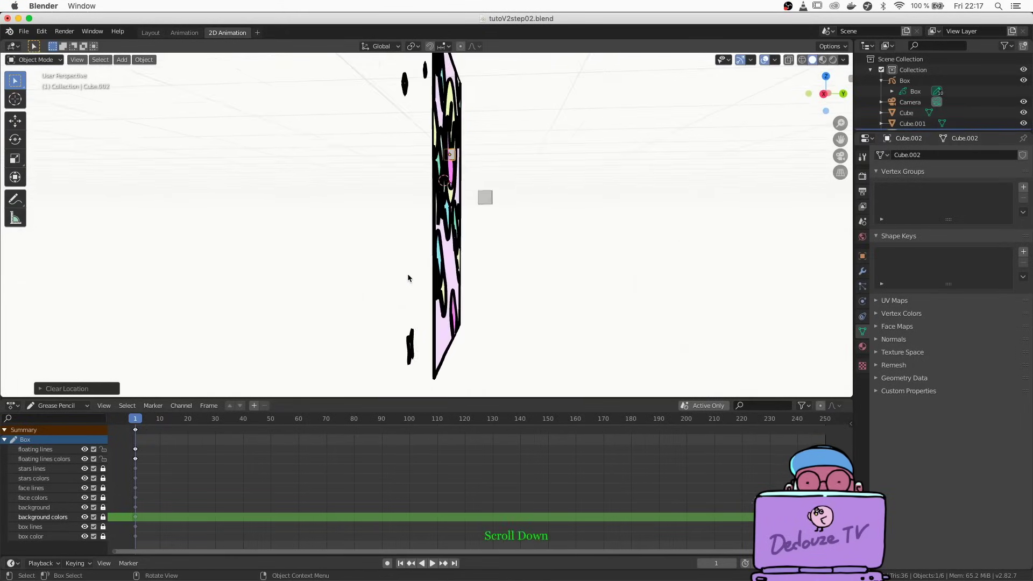
Select the Box drawing, return to Draw Mode, and snap the 3D cursor onto the front cube beside its right edge.
{"action": "left_click", "coordinate": [298, 140]}
{"action": "key", "text": "ctrl+Tab"}
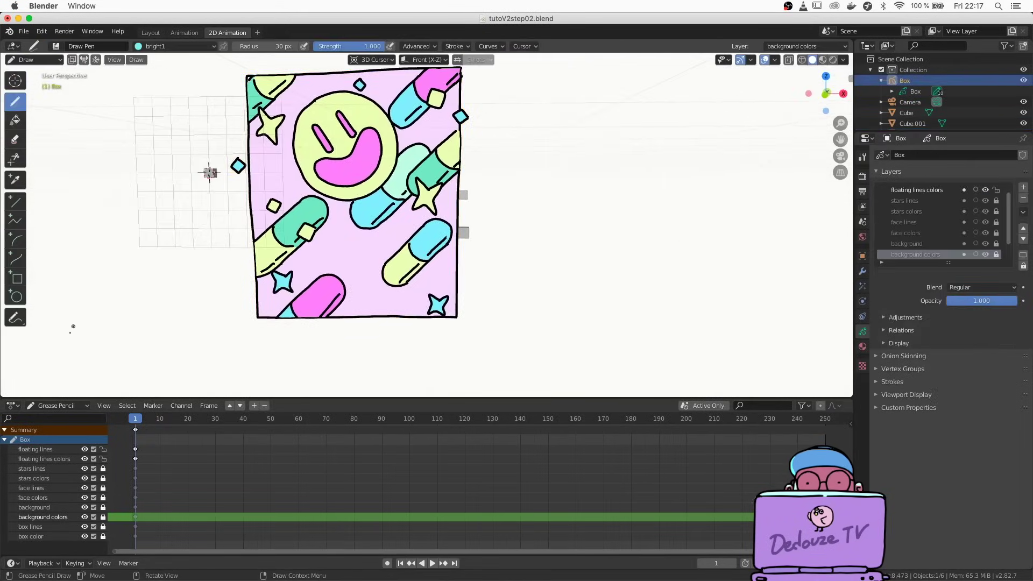
{"action": "mouse_move", "coordinate": [237, 200]}
{"action": "middle_mouse_down"}
{"action": "mouse_move", "coordinate": [215, 188]}
{"action": "mouse_move", "coordinate": [388, 169]}
{"action": "middle_mouse_up"}
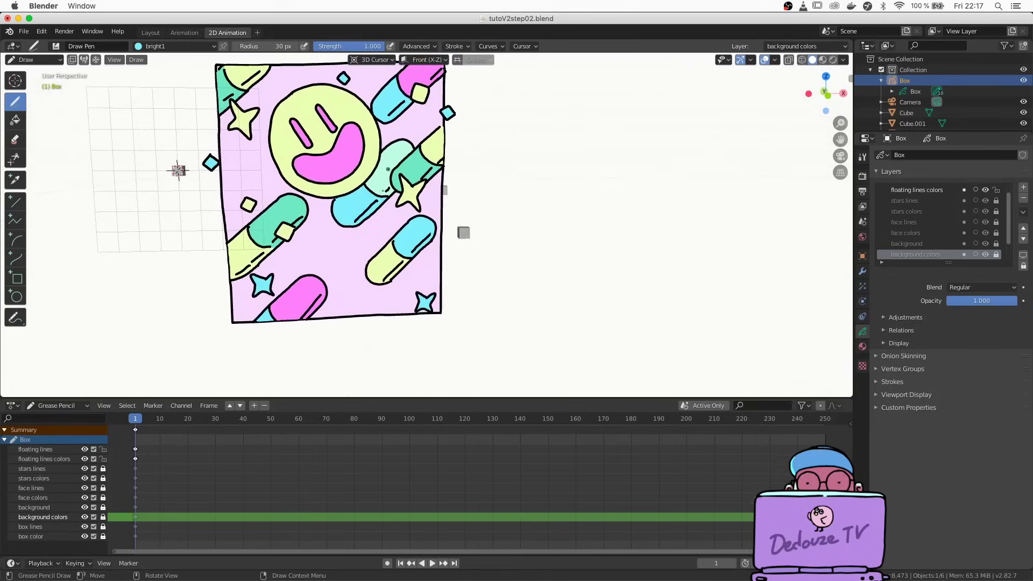
{"action": "right_click_drag", "start_coordinate": [177, 170], "coordinate": [463, 232], "text": "shift"}
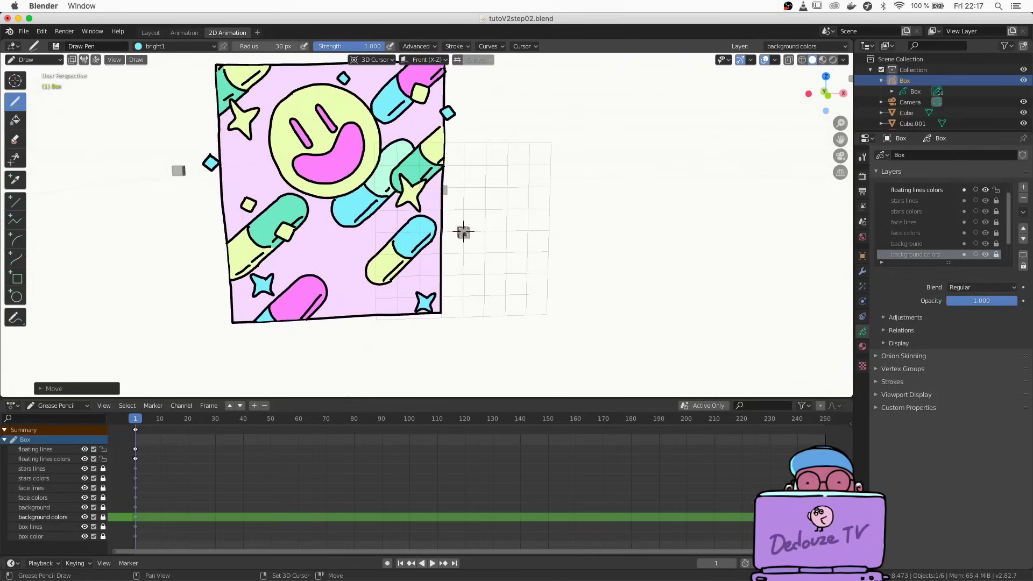
Draw a small rabbit beside the box's right edge with the lineart material on the floating lines layer.
{"action": "left_click_drag", "start_coordinate": [499, 223], "coordinate": [513, 232]}
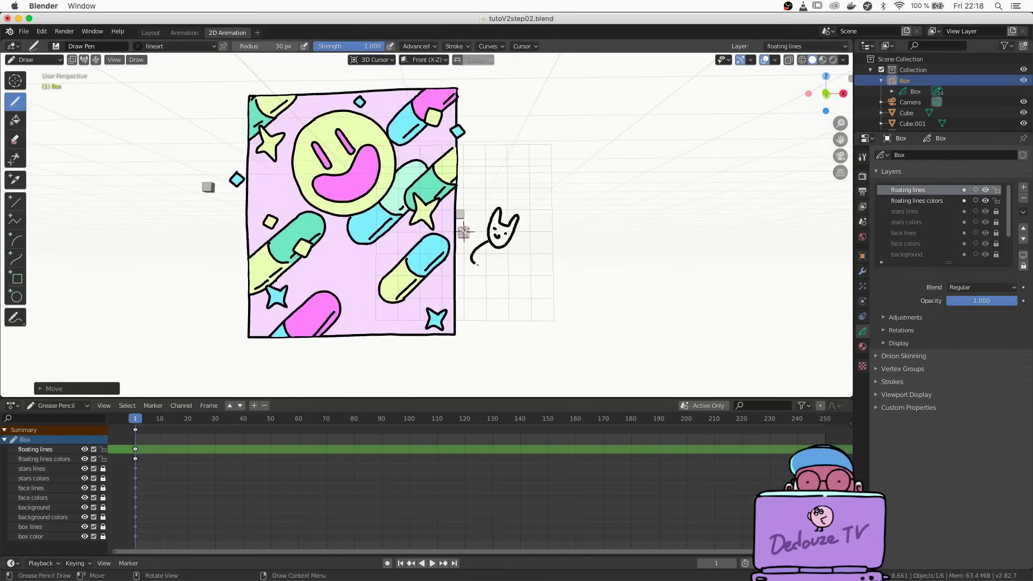
{"action": "mouse_move", "coordinate": [484, 231]}
{"action": "middle_mouse_down"}
{"action": "mouse_move", "coordinate": [530, 235]}
{"action": "mouse_move", "coordinate": [485, 239]}
{"action": "mouse_move", "coordinate": [504, 264]}
{"action": "mouse_move", "coordinate": [504, 251]}
{"action": "mouse_move", "coordinate": [491, 247]}
{"action": "middle_mouse_up"}
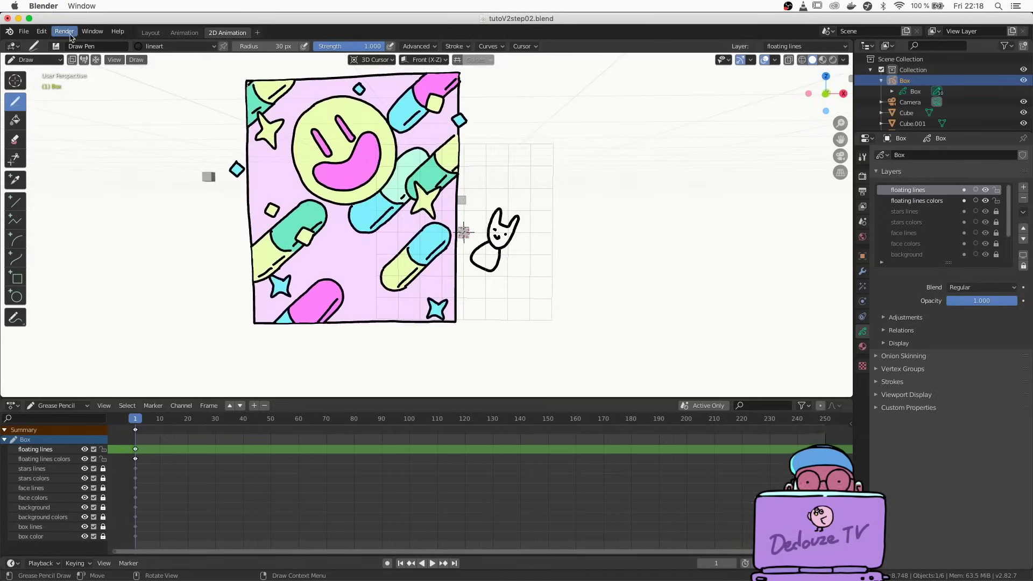
Render the image, examine the rabbit and cubes around the box drawing, and close the render result.
{"action": "left_click", "coordinate": [64, 31]}
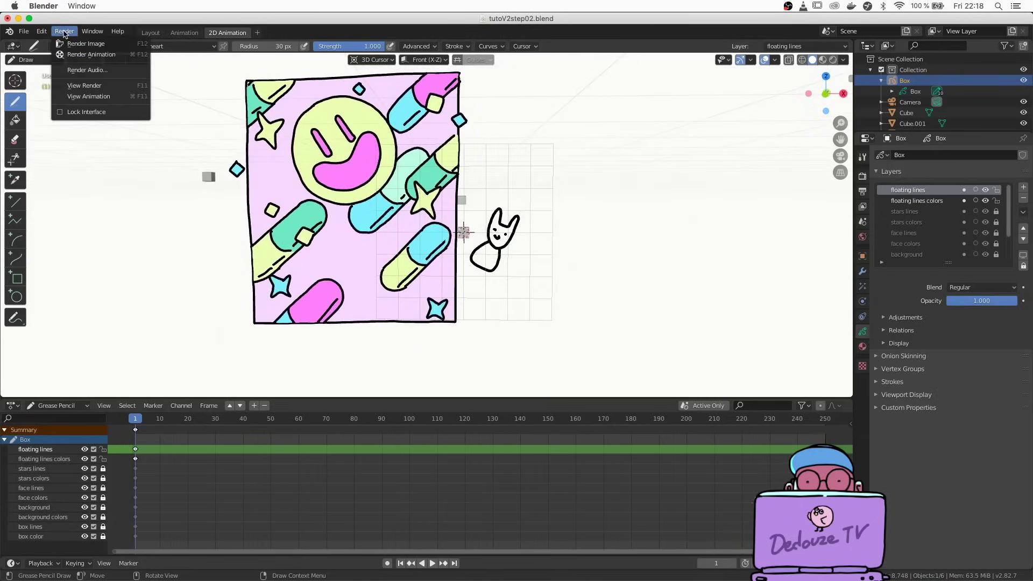
{"action": "left_click", "coordinate": [69, 44]}
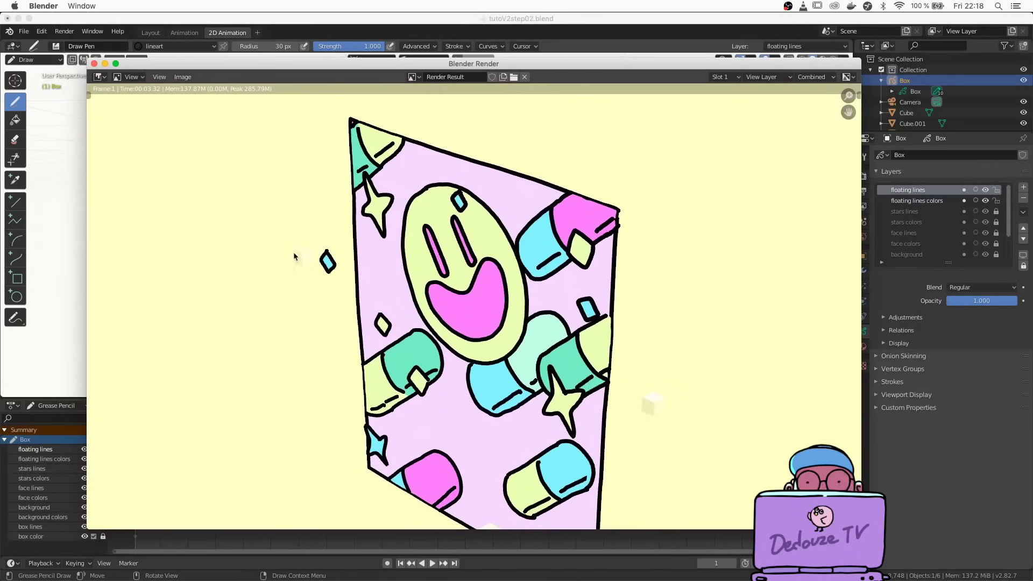
{"action": "middle_click_drag", "start_coordinate": [448, 528], "coordinate": [481, 473]}
{"action": "middle_click_drag", "start_coordinate": [476, 318], "coordinate": [326, 190], "text": "ctrl"}
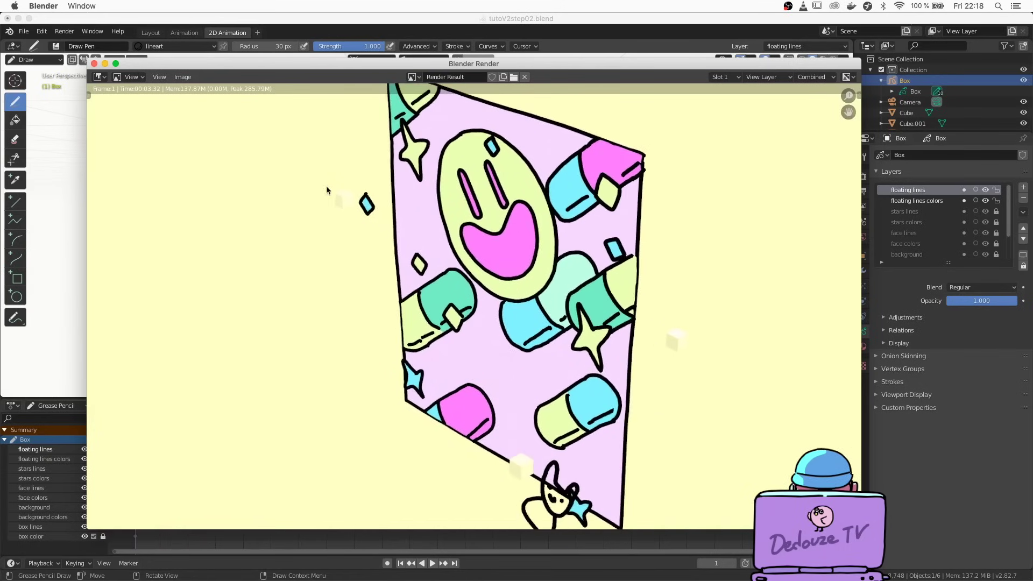
{"action": "left_click", "coordinate": [94, 63]}
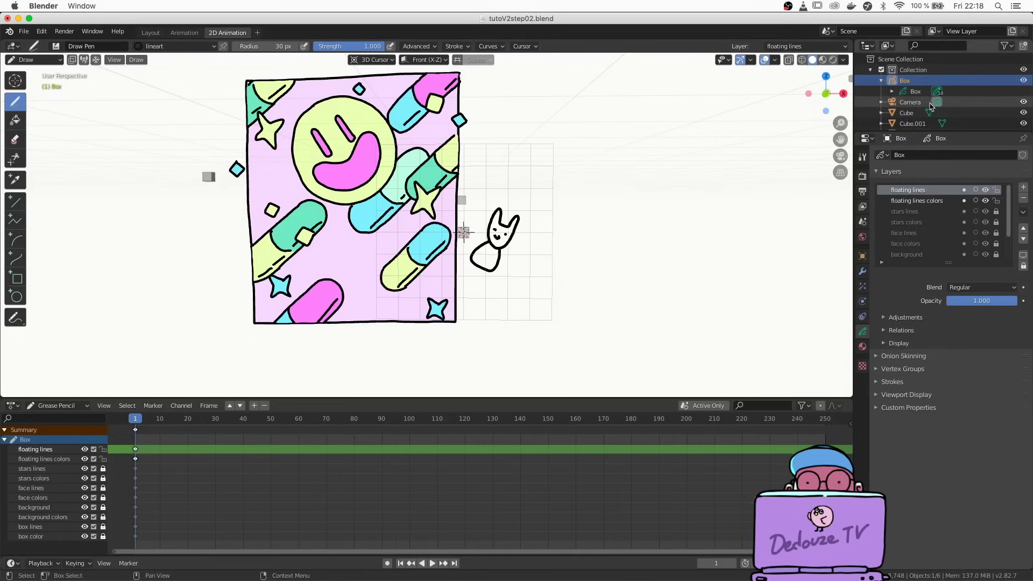
Enlarge the Outliner area and create a new collection named help.
{"action": "scroll", "coordinate": [1011, 92], "scroll_direction": "down", "scroll_amount": 2}
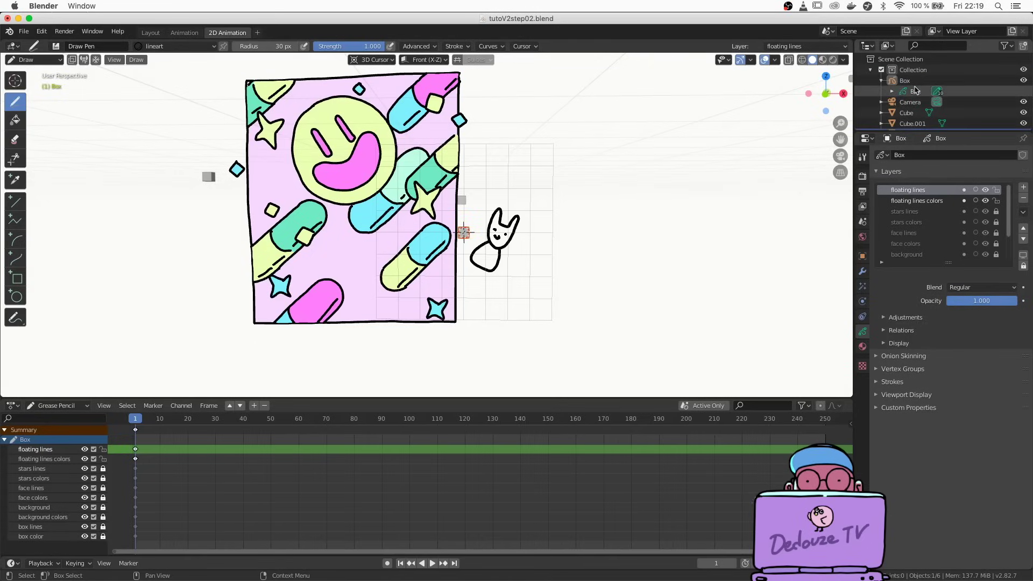
{"action": "scroll", "coordinate": [917, 90], "scroll_direction": "down", "scroll_amount": 1}
{"action": "scroll", "coordinate": [916, 90], "scroll_direction": "down", "scroll_amount": 1}
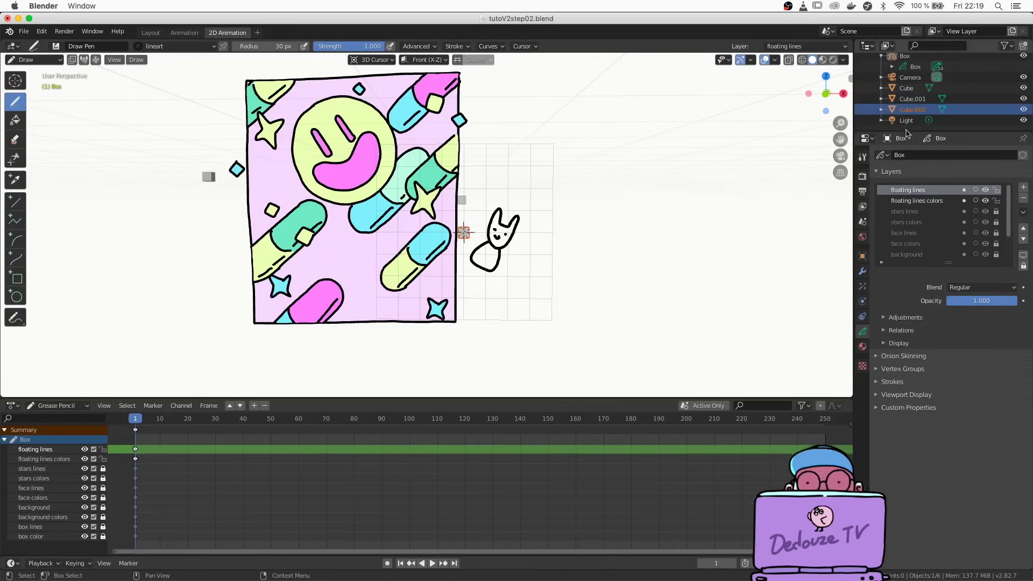
{"action": "left_click_drag", "start_coordinate": [905, 134], "coordinate": [904, 191]}
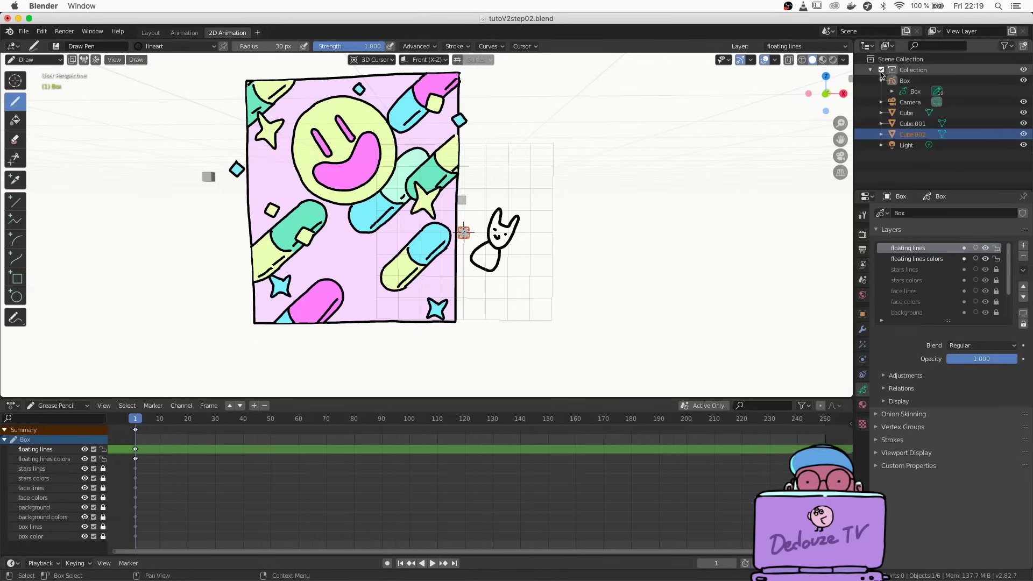
{"action": "right_click", "coordinate": [903, 166]}
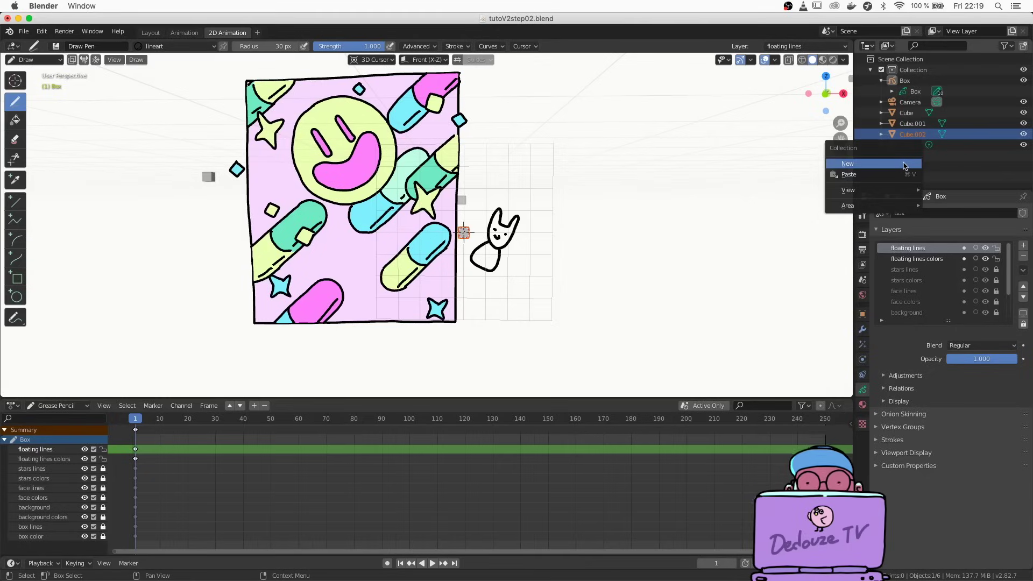
{"action": "left_click", "coordinate": [859, 168]}
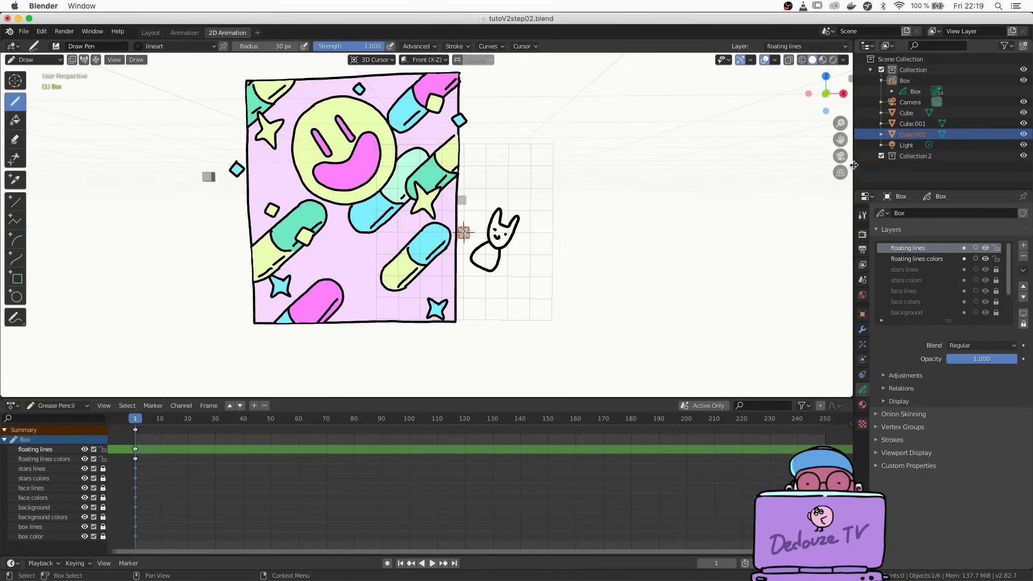
{"action": "double_click", "coordinate": [903, 156]}
{"action": "key", "text": "BackSpace"}
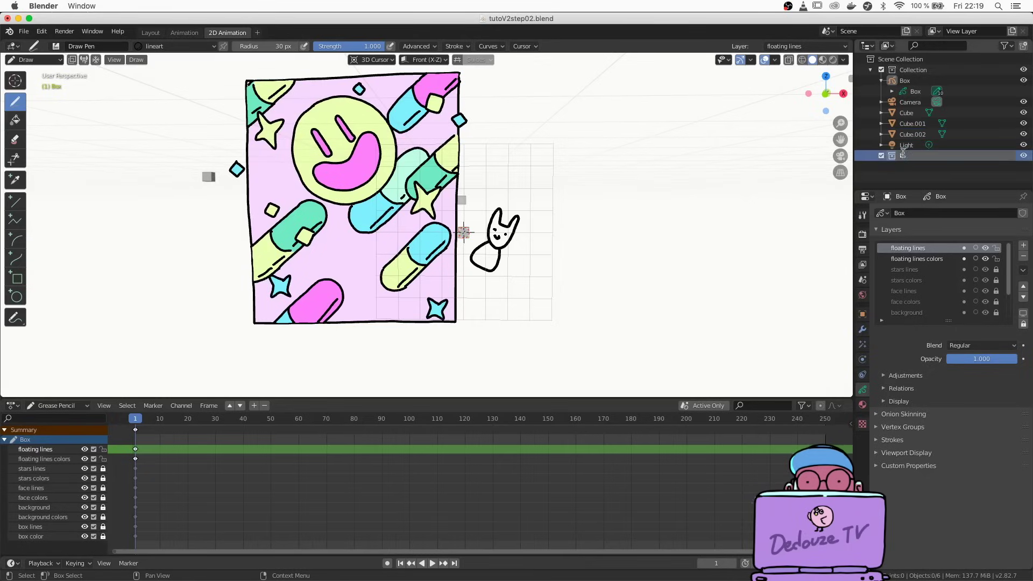
{"action": "type", "text": "hel"}
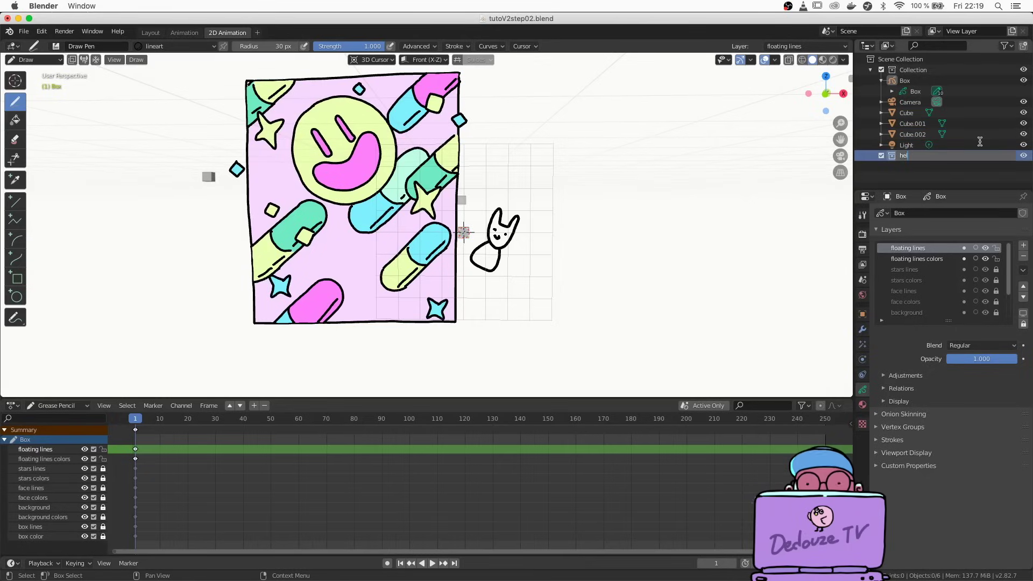
{"action": "type", "text": "p"}
{"action": "key", "text": "Return"}
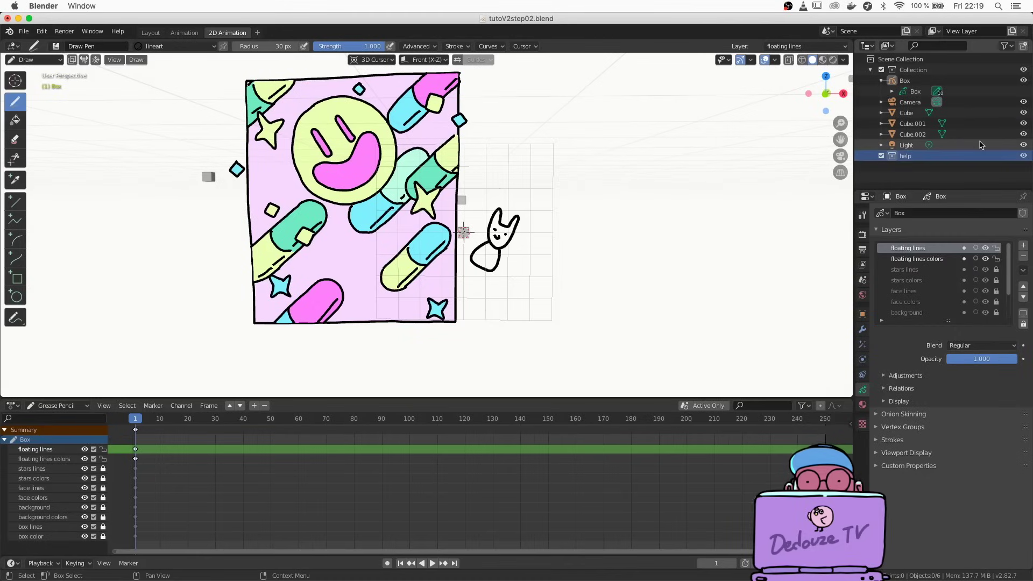
Move the three cubes Cube, Cube.001 and Cube.002 into the help collection.
{"action": "left_click", "coordinate": [905, 113]}
{"action": "left_click", "coordinate": [907, 135], "text": "shift"}
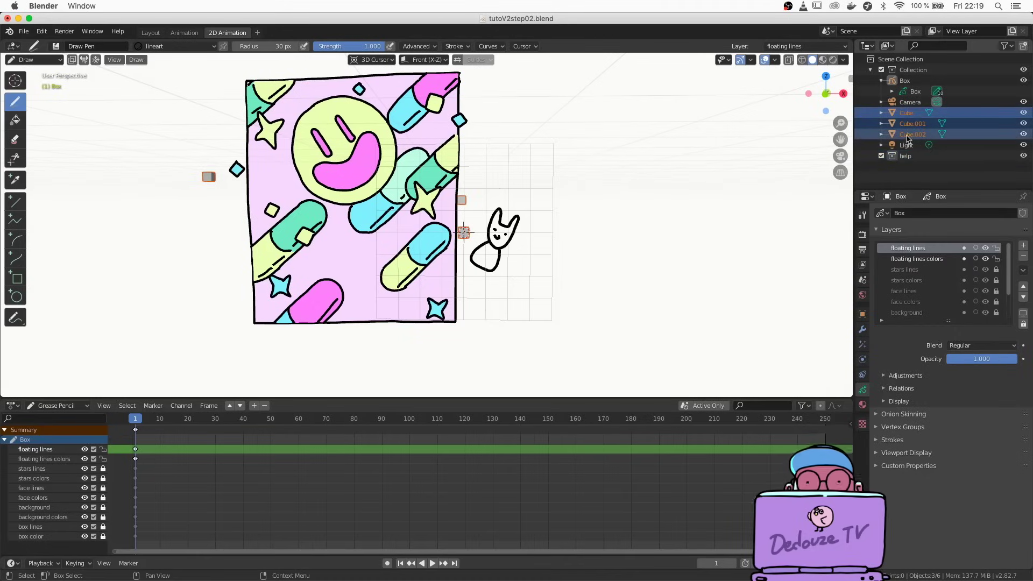
{"action": "left_click_drag", "start_coordinate": [908, 137], "coordinate": [895, 157]}
Disable the help collection in render and render the image.
{"action": "left_click", "coordinate": [893, 126]}
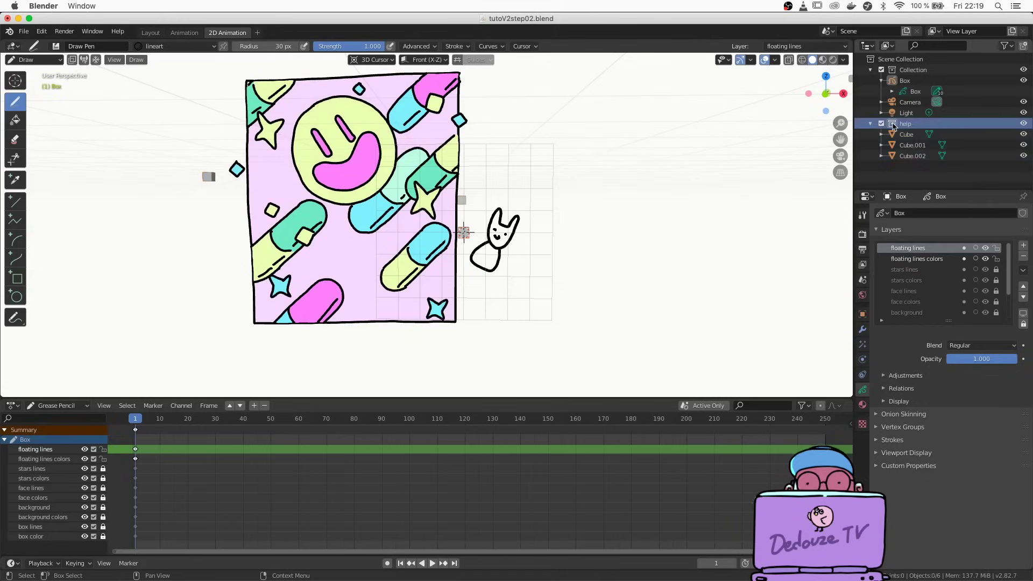
{"action": "right_click", "coordinate": [893, 126]}
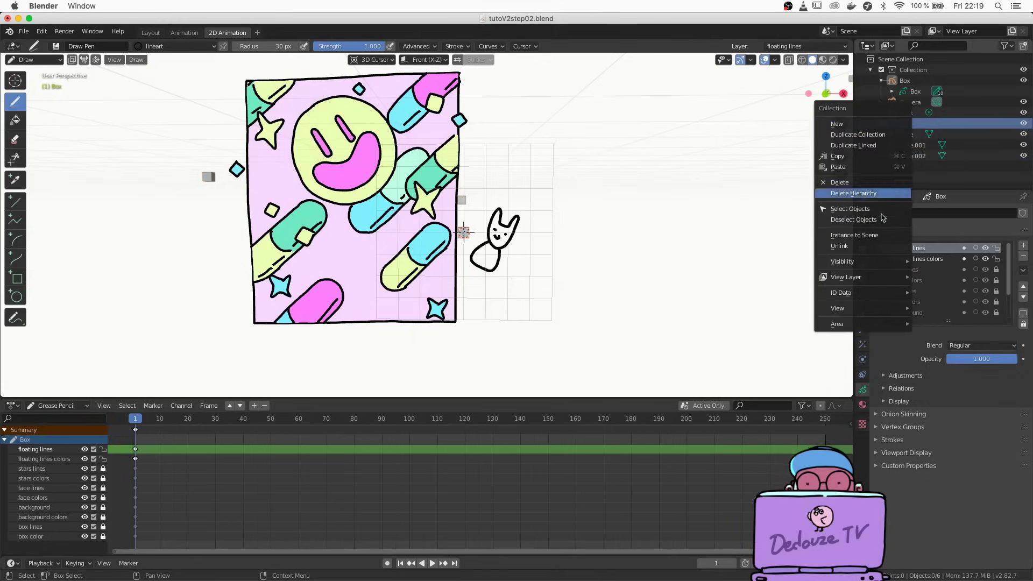
{"action": "mouse_move", "coordinate": [870, 268]}
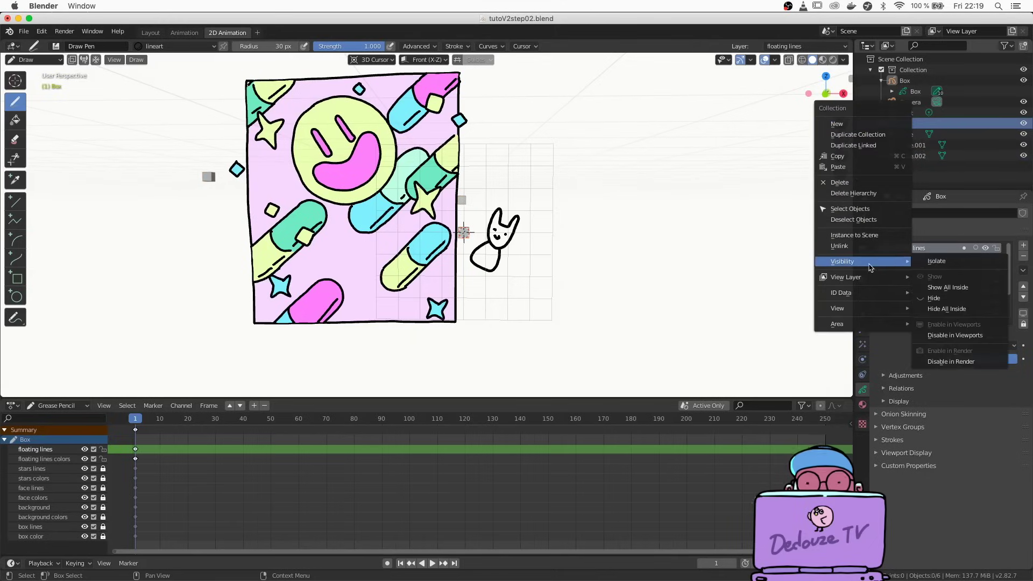
{"action": "left_click", "coordinate": [938, 362]}
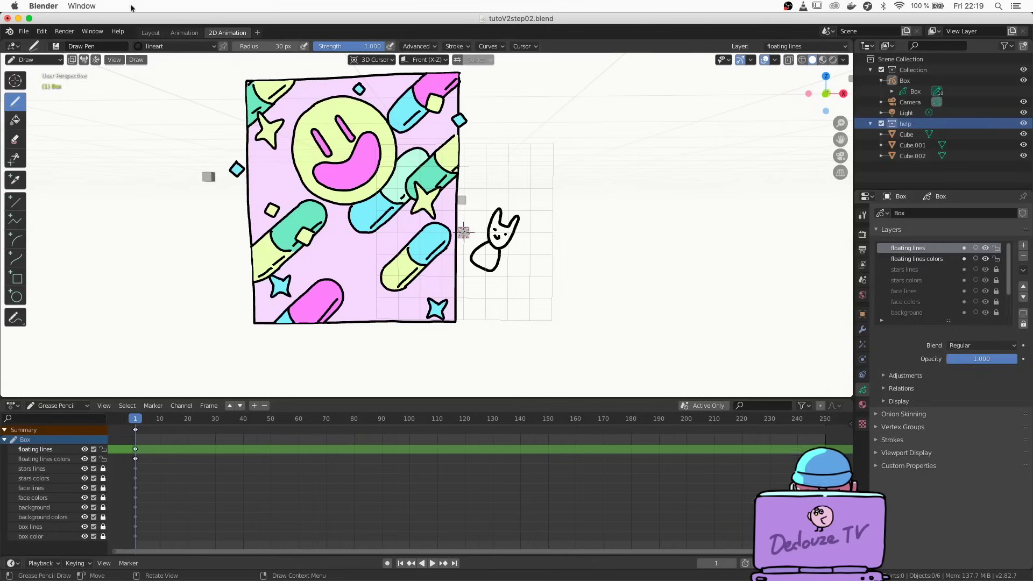
{"action": "left_click", "coordinate": [65, 31]}
{"action": "left_click", "coordinate": [70, 42]}
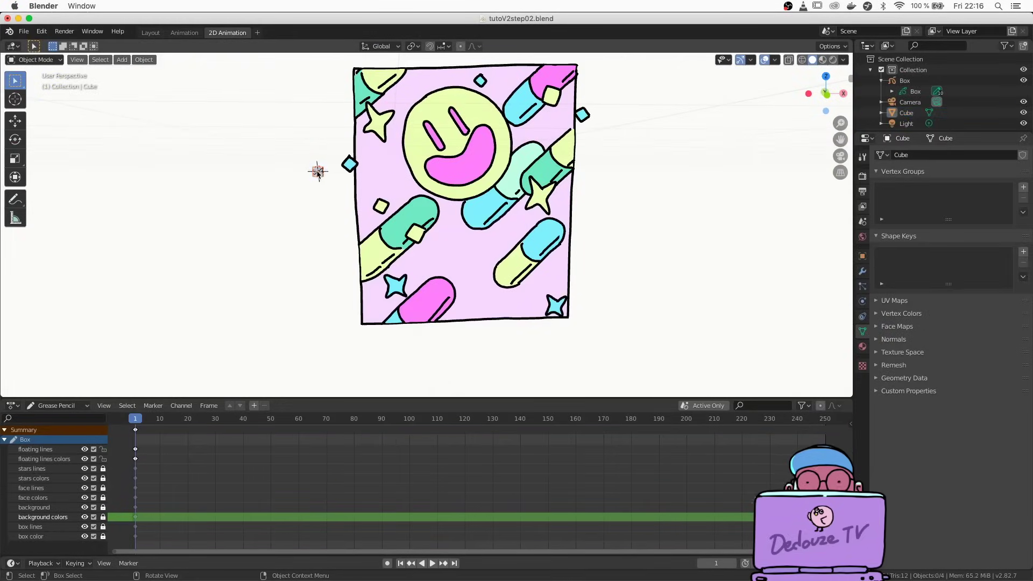
{"action": "key", "text": "shift+d"}
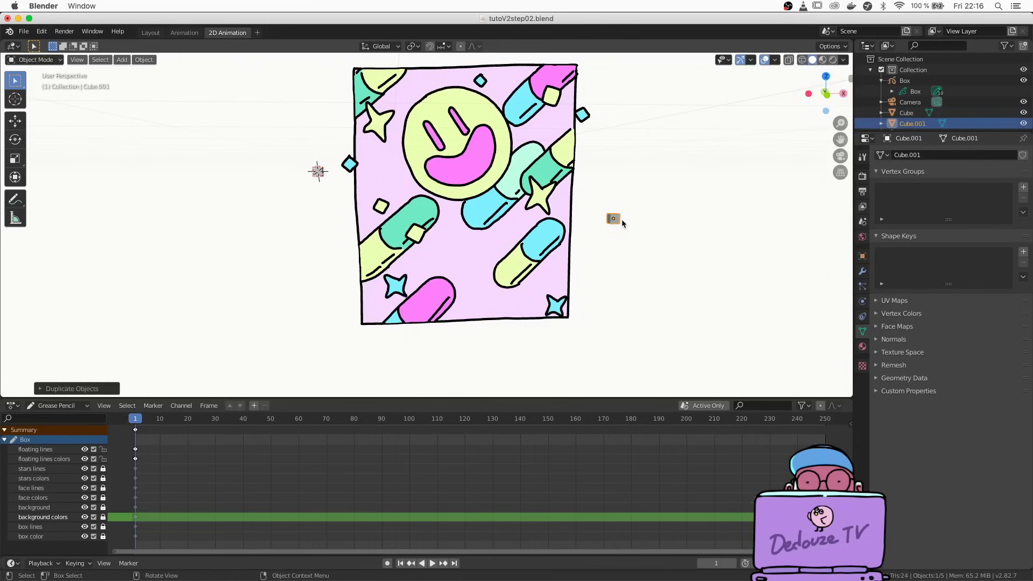
{"action": "key", "text": "Escape"}
{"action": "key", "text": "ctrl+z"}
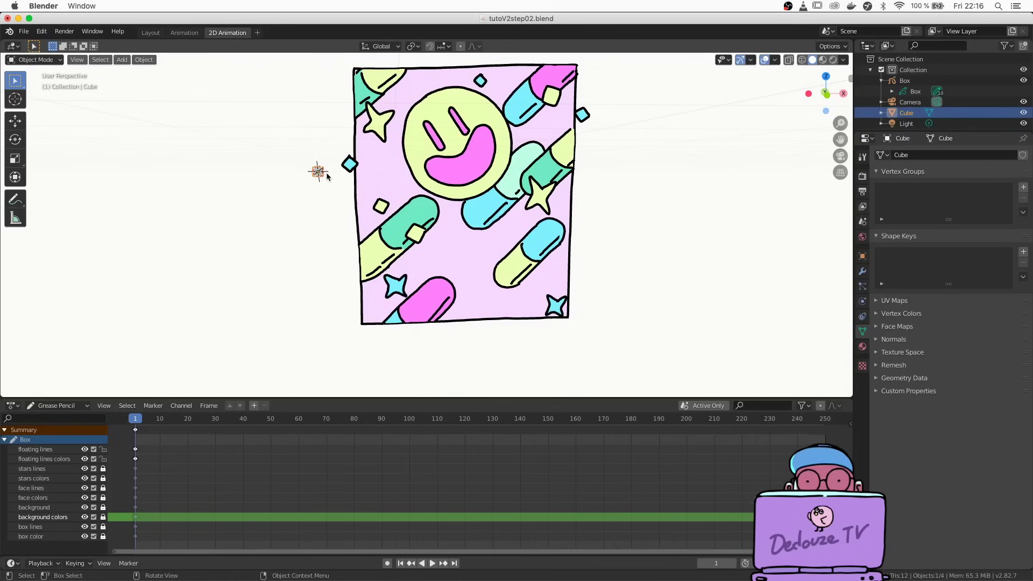
{"action": "left_click", "coordinate": [325, 173]}
{"action": "left_click", "coordinate": [317, 171]}
{"action": "key", "text": "g"}
{"action": "left_click", "coordinate": [316, 171]}
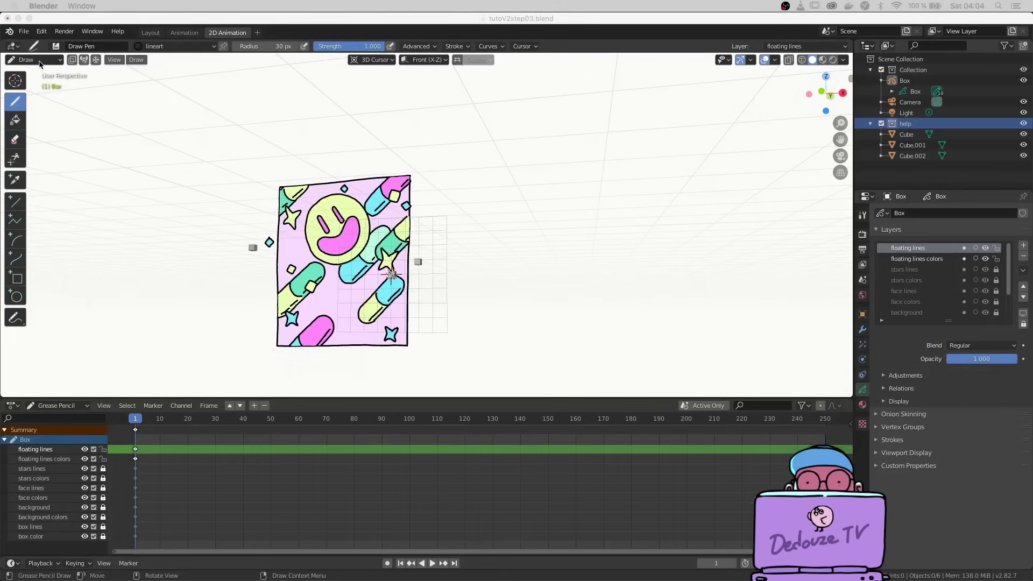
Switch to Object Mode and move Cube.001 to the box drawing's upper right corner in the front view.
{"action": "left_click", "coordinate": [39, 64]}
{"action": "left_click", "coordinate": [40, 72]}
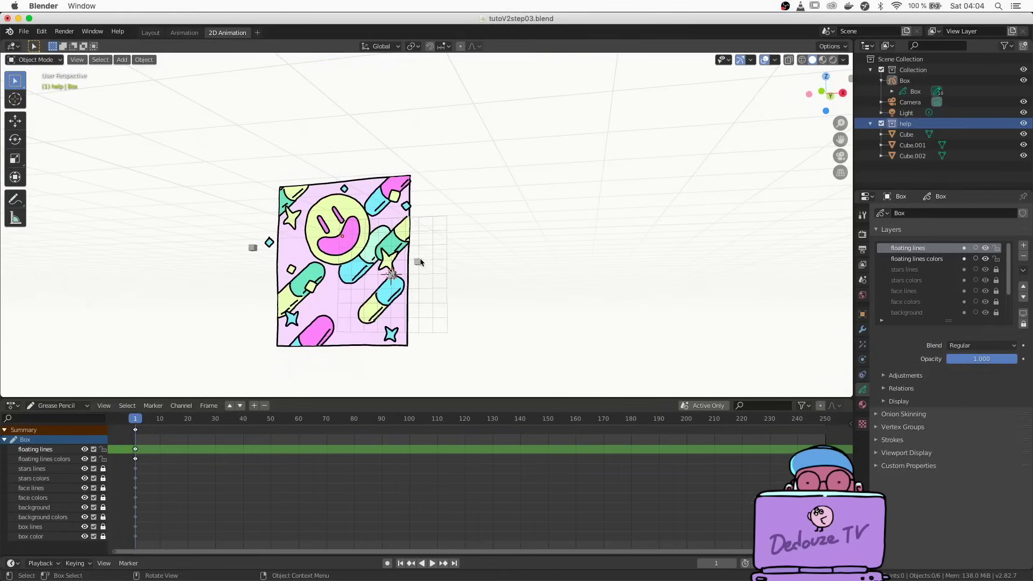
{"action": "left_click", "coordinate": [417, 262]}
{"action": "key", "text": "KP_1"}
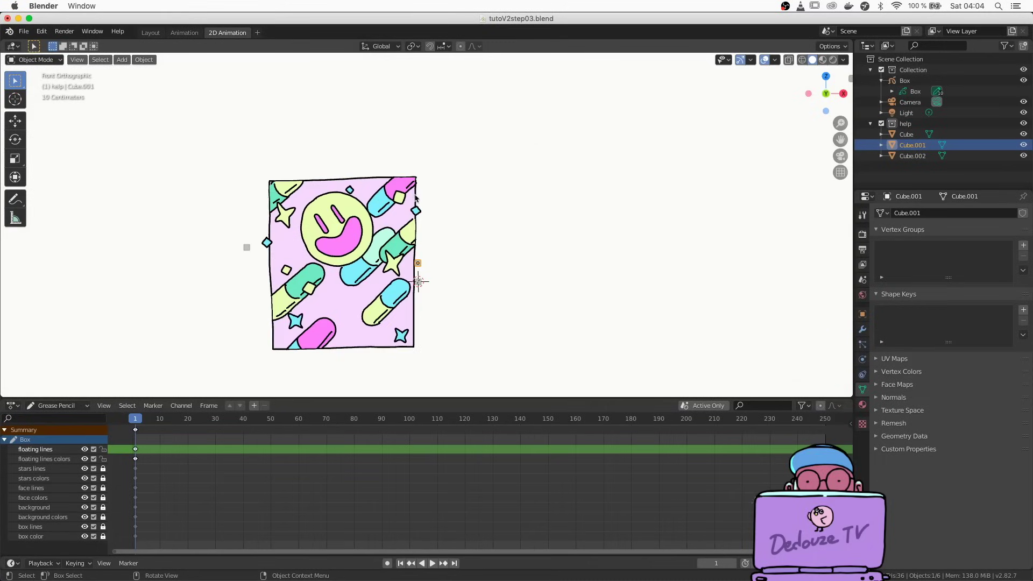
{"action": "key", "text": "g"}
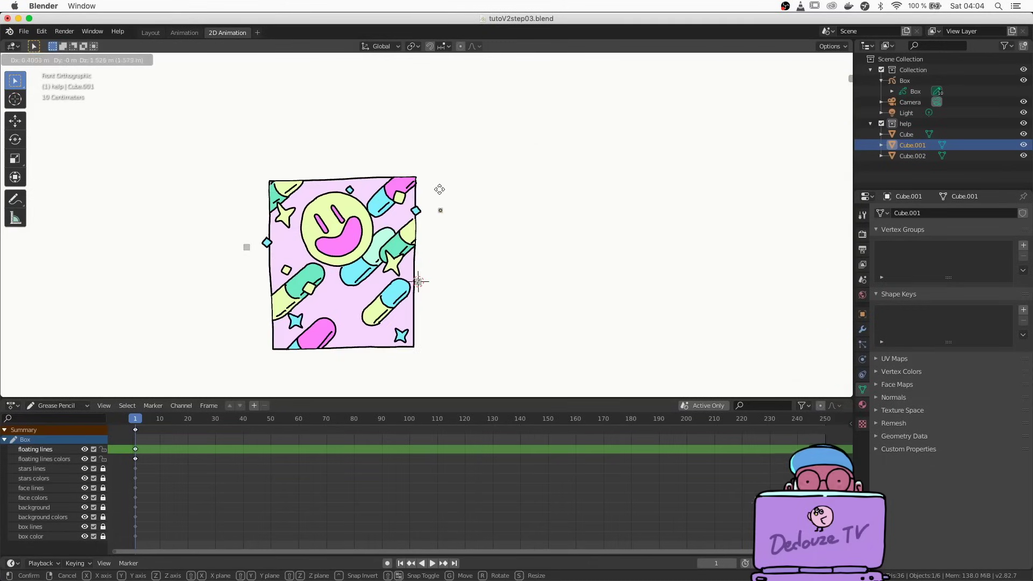
{"action": "left_click", "coordinate": [412, 175]}
Align Cube.001 directly behind the box face, just below its top edge, in the right orthographic view.
{"action": "key", "text": "KP_3"}
{"action": "scroll", "coordinate": [401, 174], "scroll_direction": "up", "scroll_amount": 4}
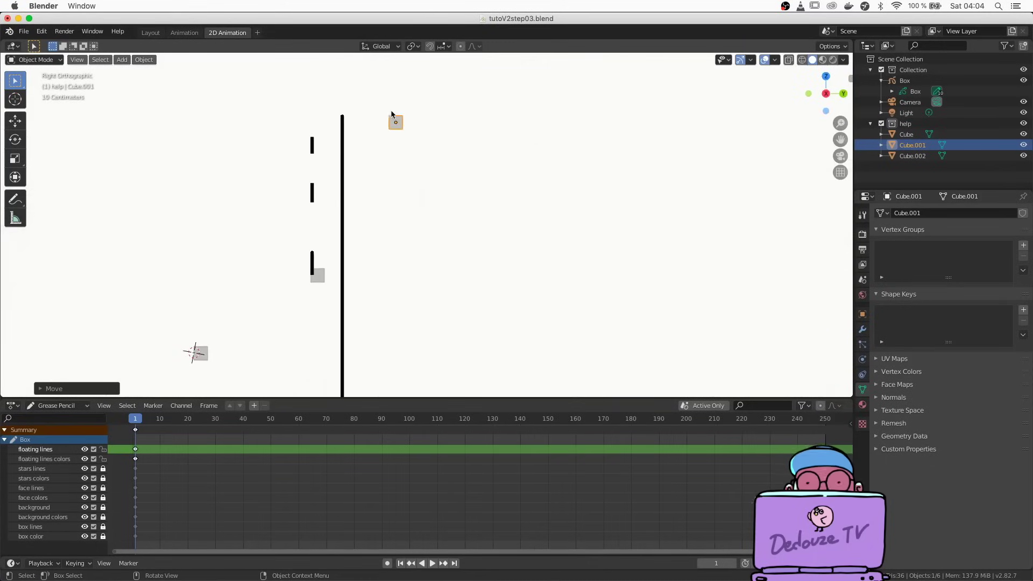
{"action": "key", "text": "g"}
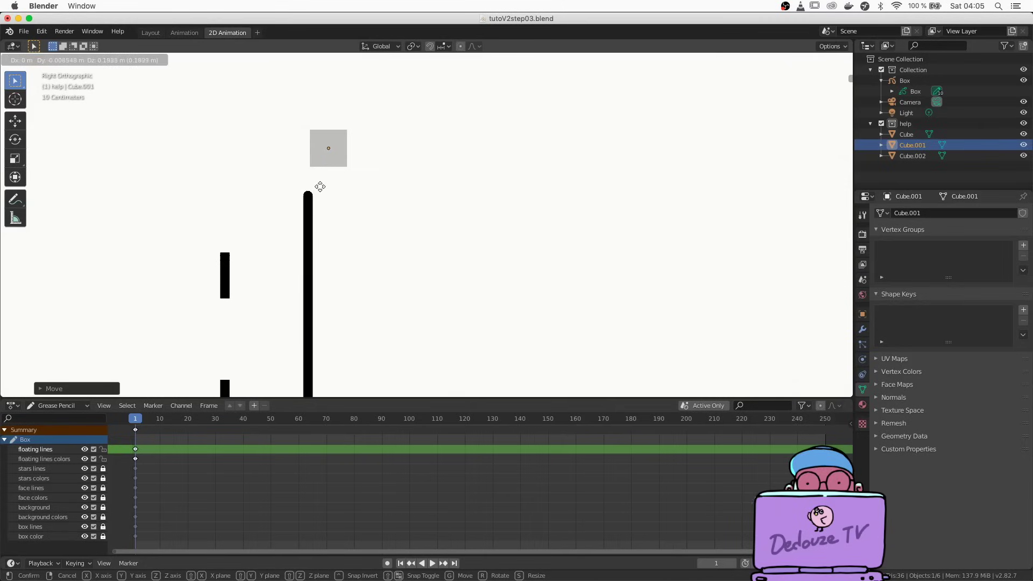
{"action": "key", "text": "z"}
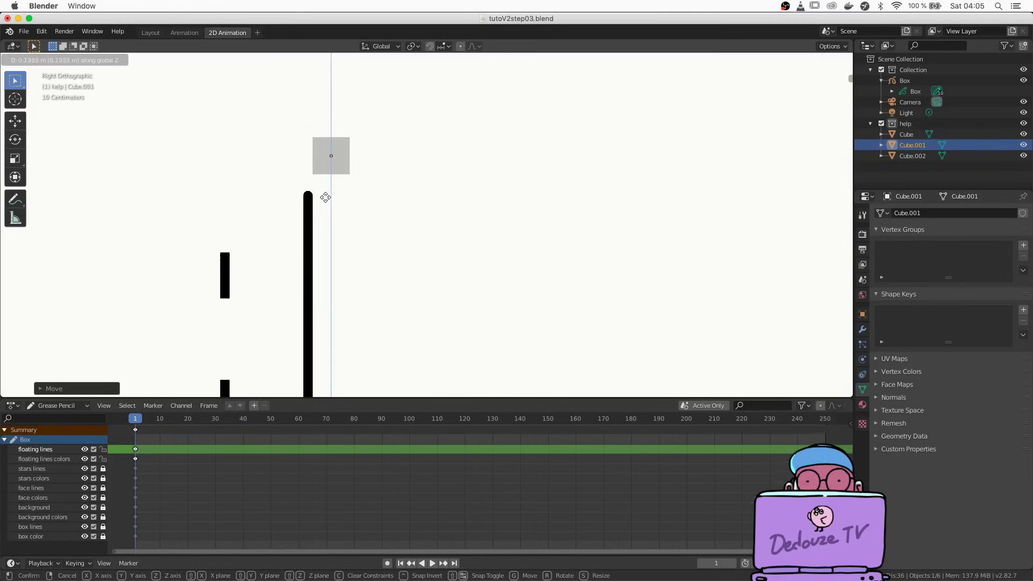
{"action": "left_click", "coordinate": [322, 260]}
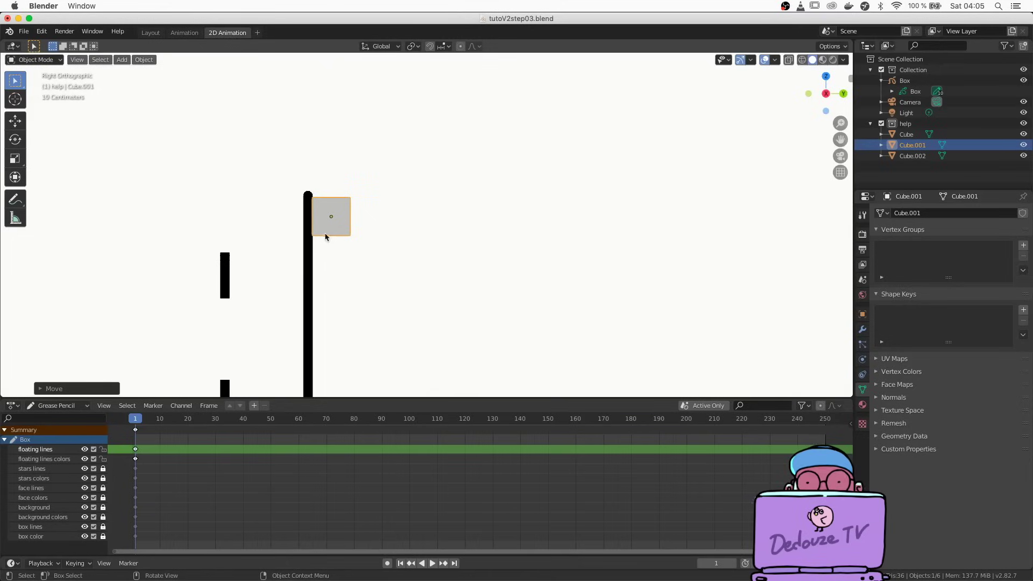
{"action": "key", "text": "g"}
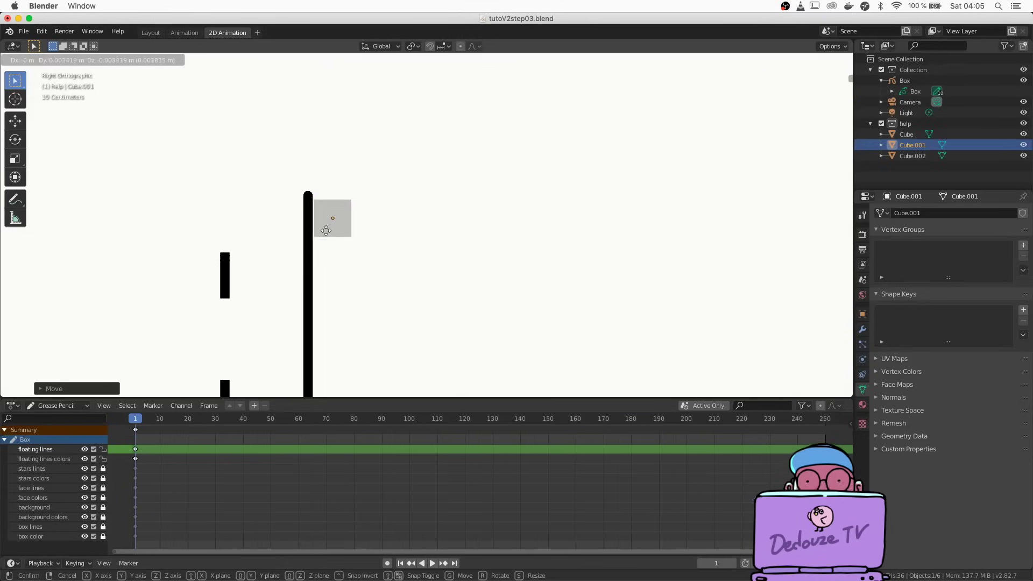
{"action": "left_click", "coordinate": [326, 232]}
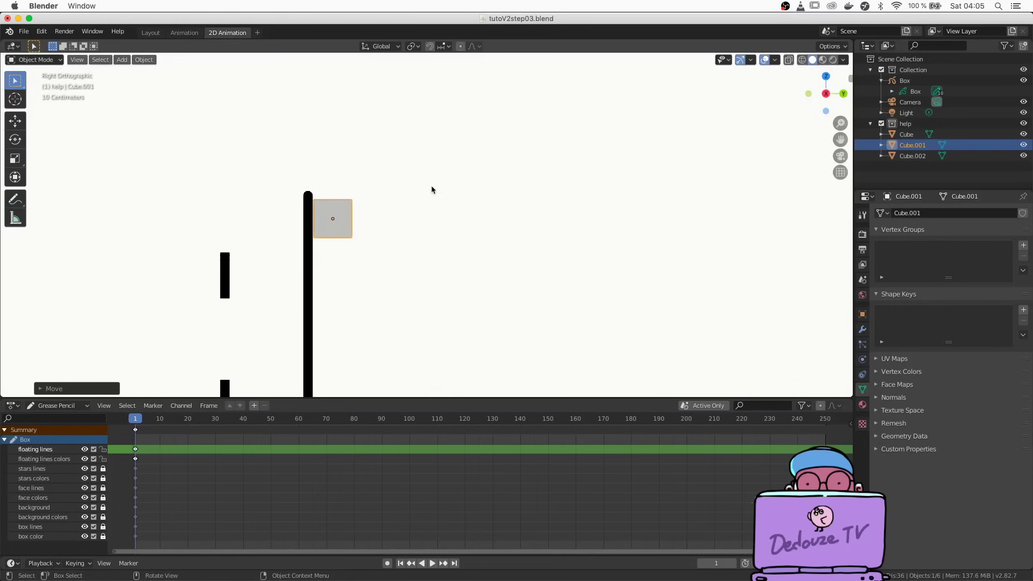
Place the 3D cursor on Cube.001 at the upper right corner of the box drawing.
{"action": "middle_click_drag", "start_coordinate": [385, 192], "coordinate": [305, 230]}
{"action": "scroll", "coordinate": [301, 227], "scroll_direction": "up", "scroll_amount": 4}
{"action": "scroll", "coordinate": [301, 227], "scroll_direction": "down", "scroll_amount": 3}
{"action": "middle_click_drag", "start_coordinate": [344, 430], "coordinate": [372, 425]}
{"action": "middle_click_drag", "start_coordinate": [396, 219], "coordinate": [375, 226]}
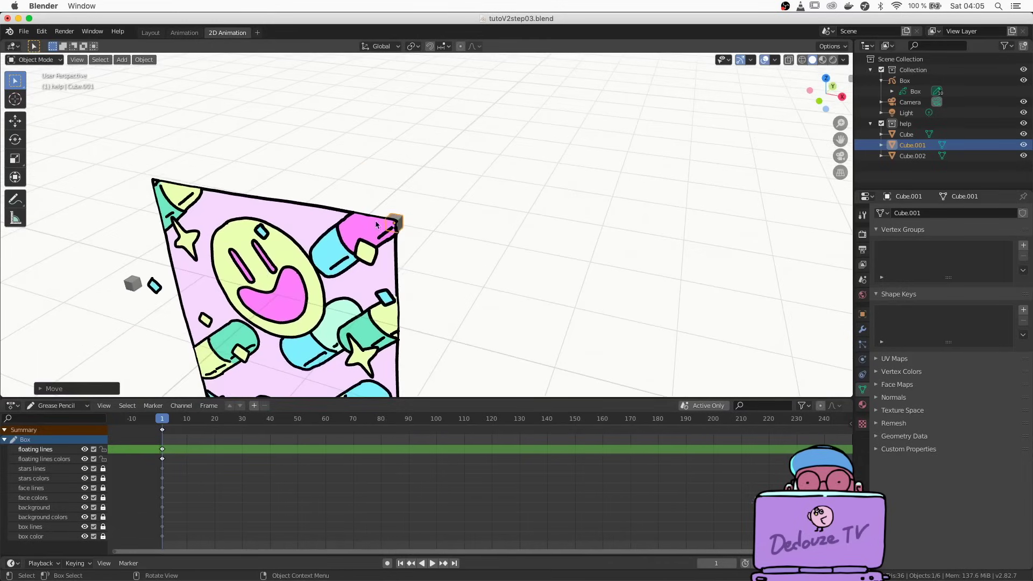
{"action": "middle_click_drag", "start_coordinate": [225, 292], "coordinate": [396, 221]}
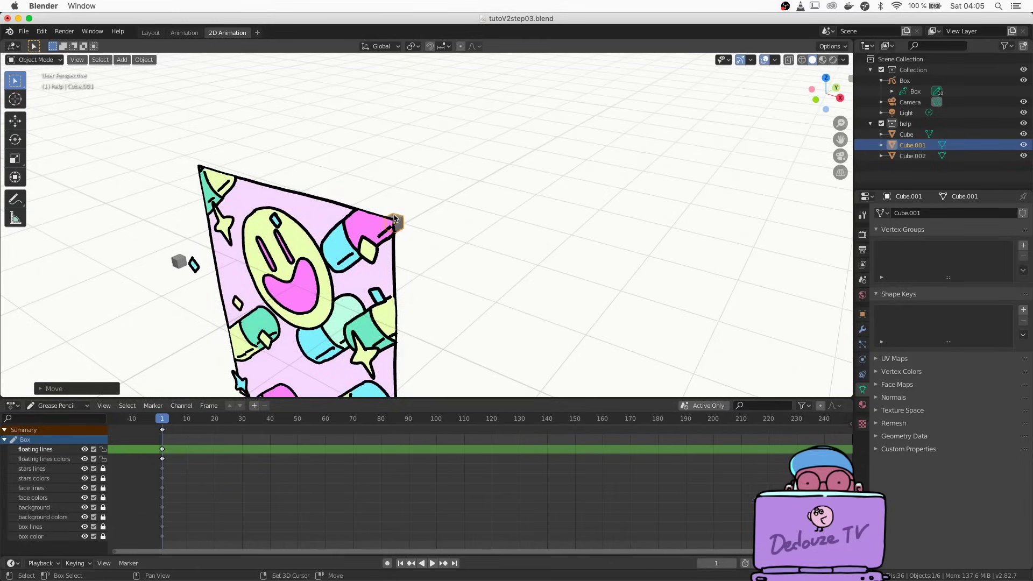
{"action": "right_click", "coordinate": [396, 221], "text": "shift"}
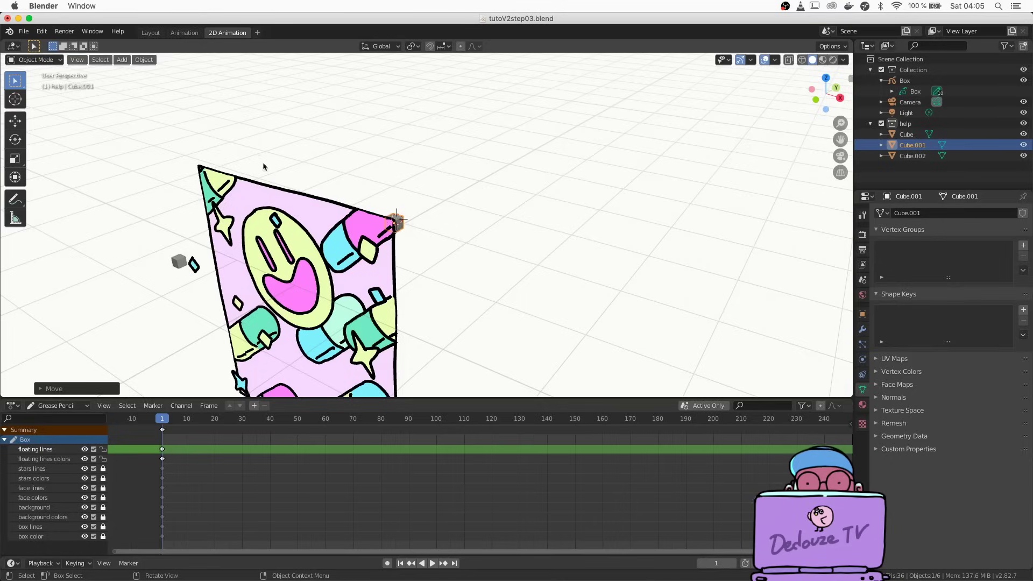
{"action": "right_click", "coordinate": [395, 217], "text": "shift"}
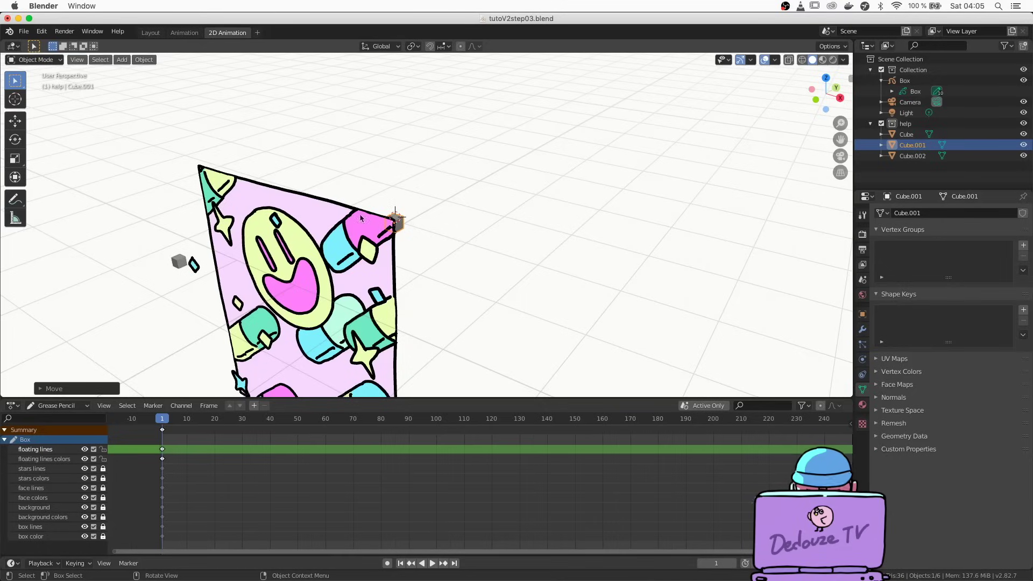
Select the Box drawing and switch it to Draw Mode.
{"action": "scroll", "coordinate": [338, 221], "scroll_direction": "left", "scroll_amount": 5}
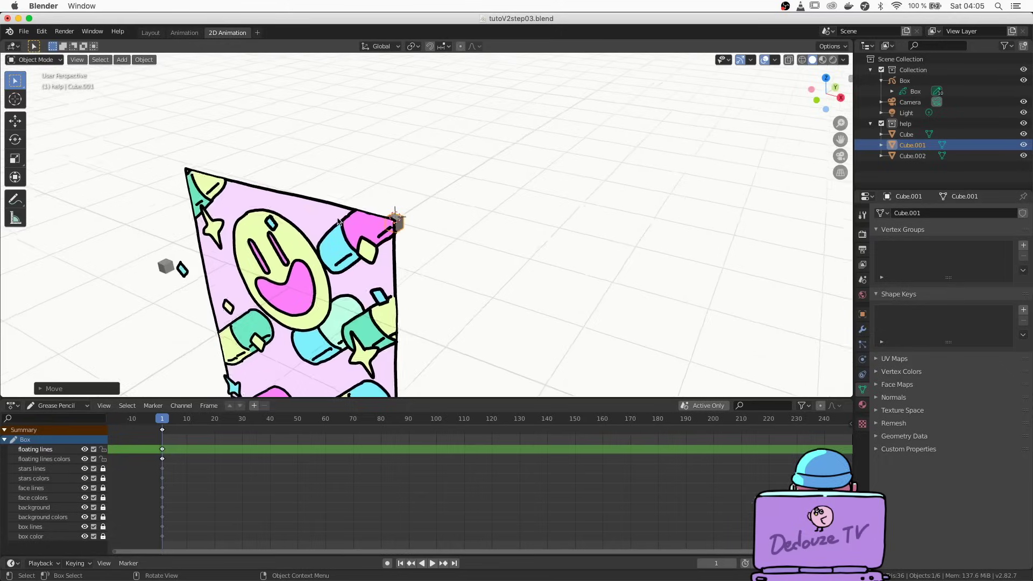
{"action": "scroll", "coordinate": [317, 265], "scroll_direction": "right", "scroll_amount": 5}
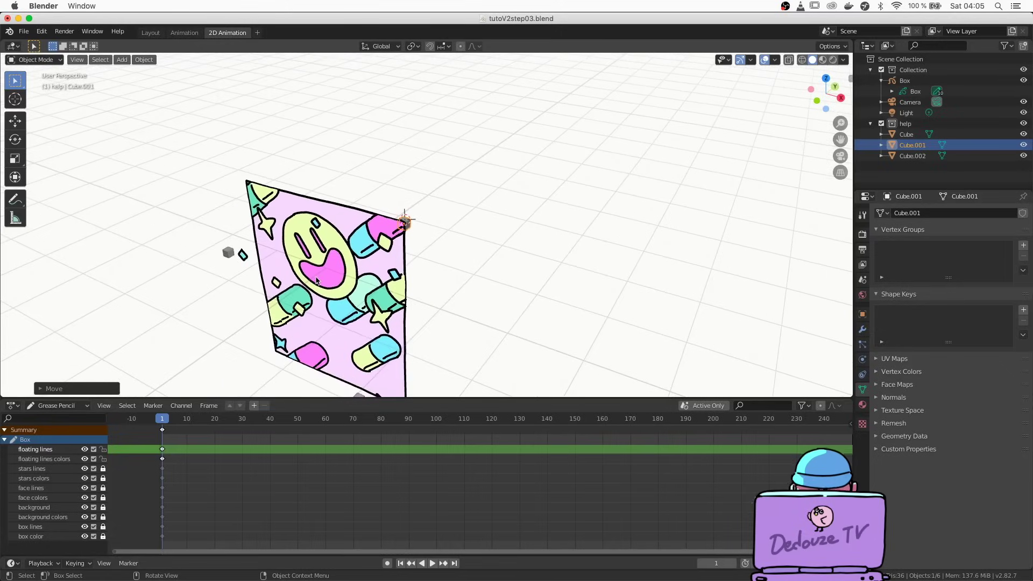
{"action": "left_click", "coordinate": [365, 227]}
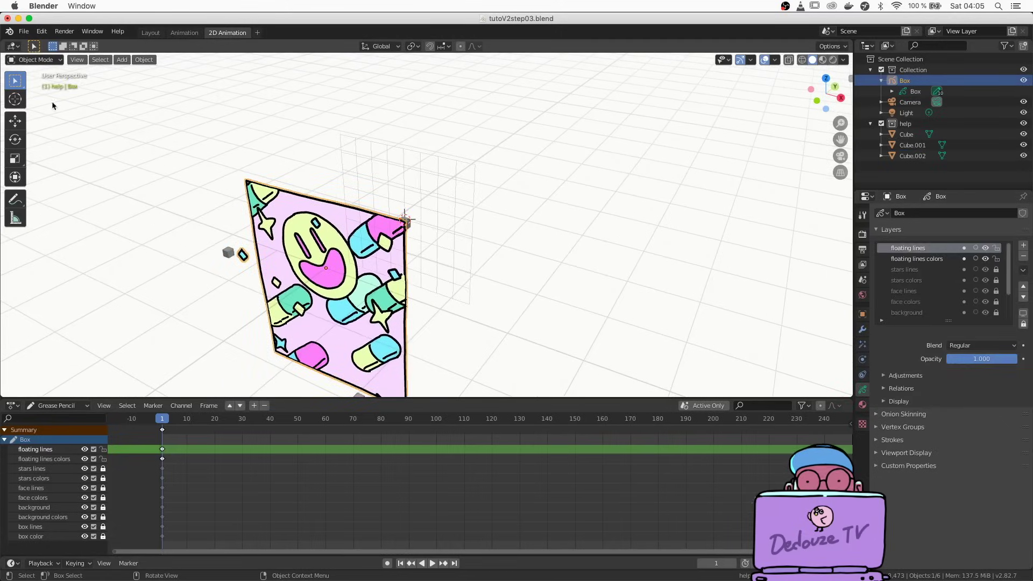
{"action": "left_click", "coordinate": [36, 60]}
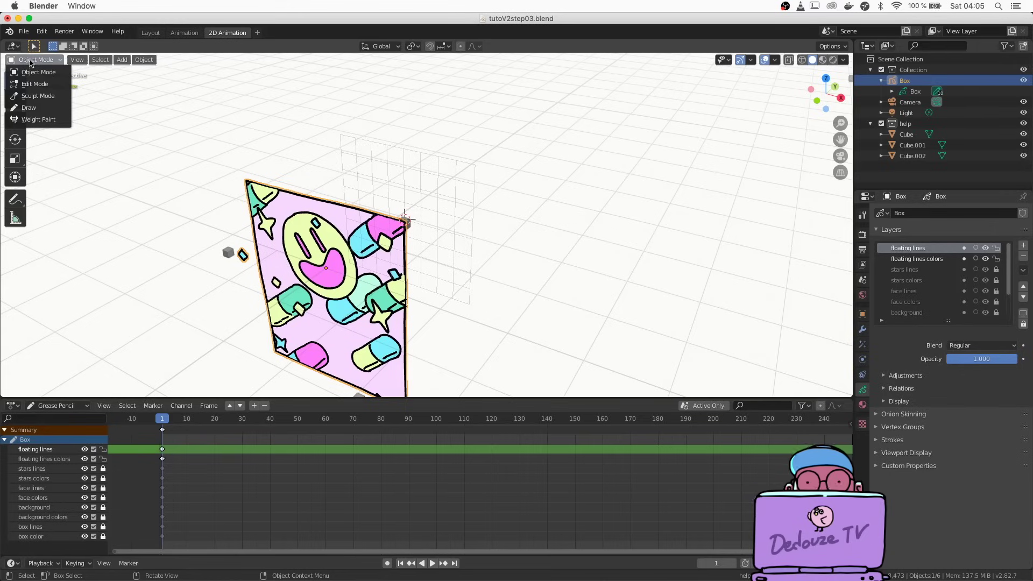
{"action": "left_click", "coordinate": [26, 109]}
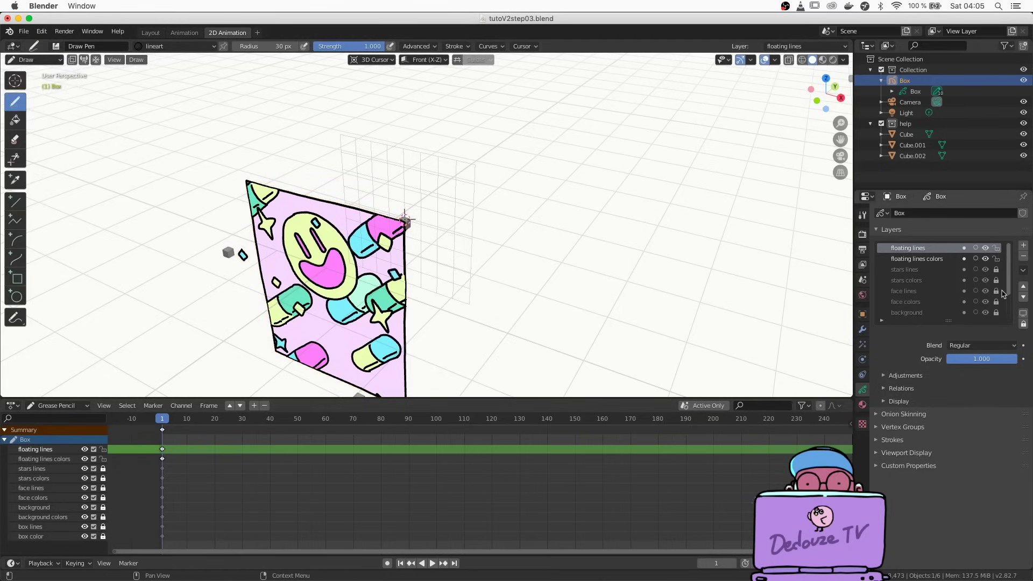
Add two layers named side lines and side colors at the bottom of the Box layer stack and make side lines active.
{"action": "left_click", "coordinate": [1023, 246]}
{"action": "double_click", "coordinate": [897, 312]}
{"action": "type", "text": "side lines"}
{"action": "key", "text": "Return"}
{"action": "left_click", "coordinate": [1023, 245]}
{"action": "double_click", "coordinate": [897, 312]}
{"action": "type", "text": "side colors"}
{"action": "key", "text": "Return"}
{"action": "left_click", "coordinate": [906, 301]}
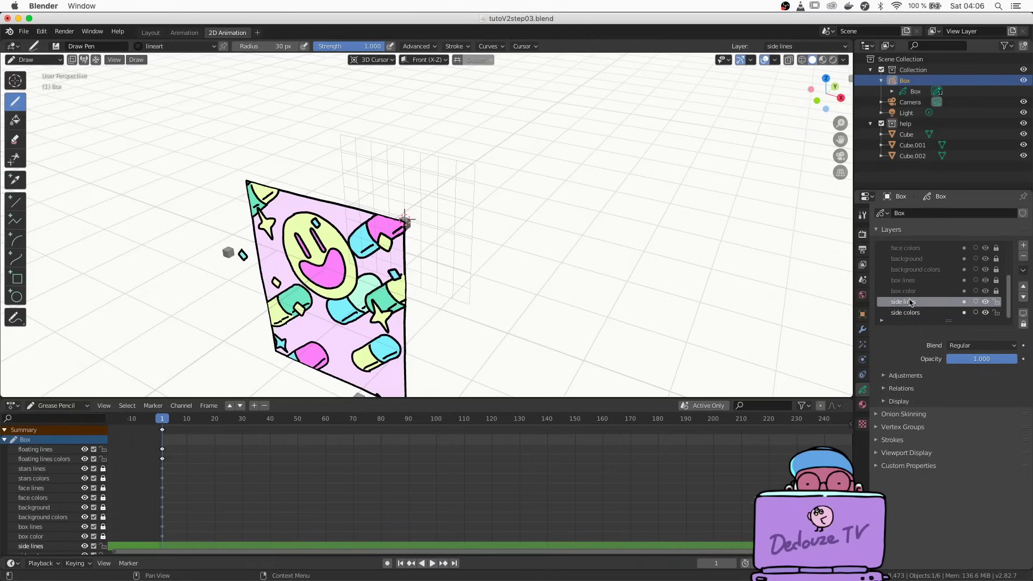
Set the stroke drawing plane to Side (Y-Z) for drawing the right side of the box.
{"action": "mouse_move", "coordinate": [369, 226]}
{"action": "middle_mouse_down"}
{"action": "mouse_move", "coordinate": [360, 231]}
{"action": "mouse_move", "coordinate": [380, 198]}
{"action": "middle_mouse_up"}
{"action": "left_click", "coordinate": [426, 61]}
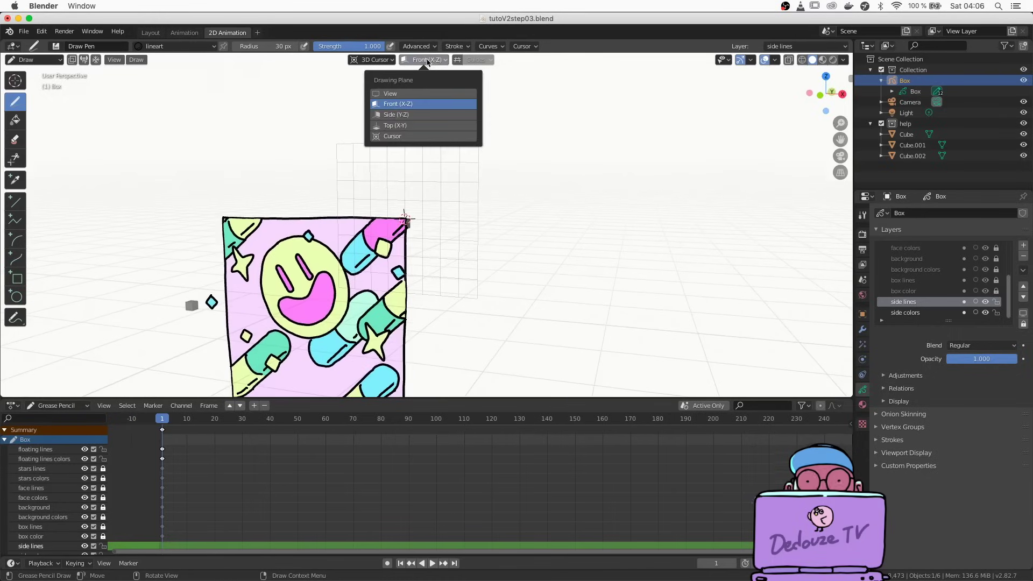
{"action": "left_click", "coordinate": [395, 115]}
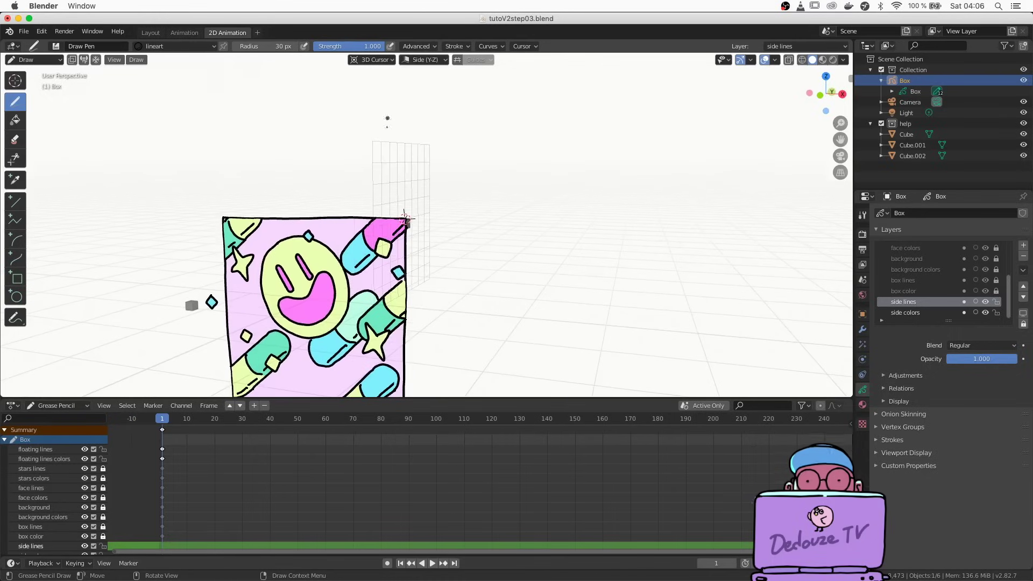
{"action": "middle_click_drag", "start_coordinate": [387, 112], "coordinate": [355, 116]}
{"action": "mouse_move", "coordinate": [384, 211]}
{"action": "middle_mouse_down"}
{"action": "mouse_move", "coordinate": [369, 215]}
{"action": "mouse_move", "coordinate": [614, 228]}
{"action": "middle_mouse_up"}
{"action": "mouse_move", "coordinate": [433, 239]}
{"action": "left_mouse_down"}
{"action": "mouse_move", "coordinate": [492, 224]}
{"action": "mouse_move", "coordinate": [745, 257]}
{"action": "mouse_move", "coordinate": [537, 272]}
{"action": "left_mouse_up"}
{"action": "middle_click_drag", "start_coordinate": [537, 272], "coordinate": [438, 255]}
{"action": "left_click_drag", "start_coordinate": [386, 162], "coordinate": [428, 320]}
{"action": "middle_click_drag", "start_coordinate": [428, 320], "coordinate": [464, 332]}
{"action": "middle_click_drag", "start_coordinate": [324, 214], "coordinate": [324, 214]}
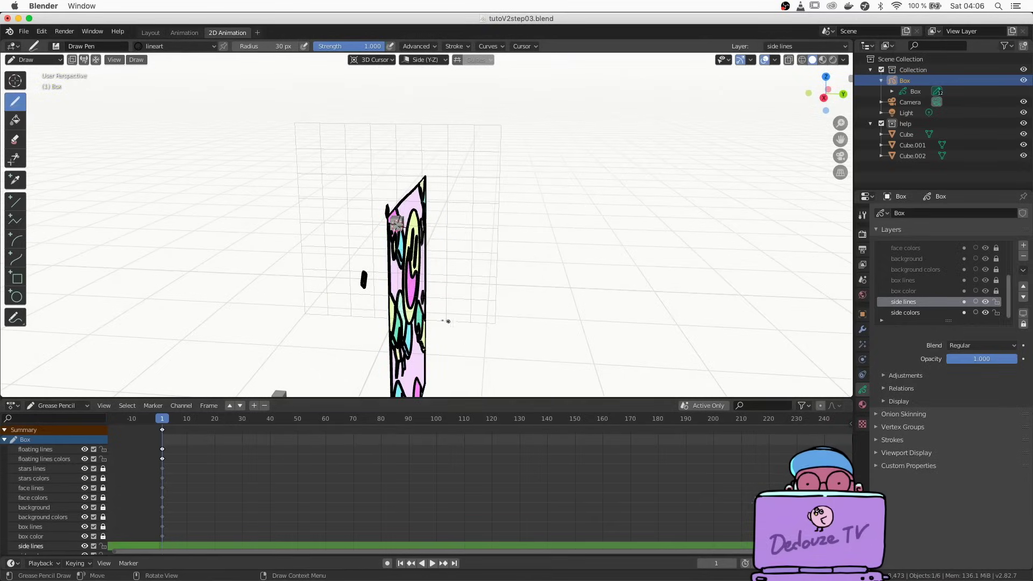
Draw the outline of the box's right side on the side lines layer in the right orthographic view, starting from the face's top corner.
{"action": "key", "text": "KP_3"}
{"action": "left_click_drag", "start_coordinate": [401, 232], "coordinate": [464, 232]}
{"action": "left_click_drag", "start_coordinate": [464, 232], "coordinate": [560, 232]}
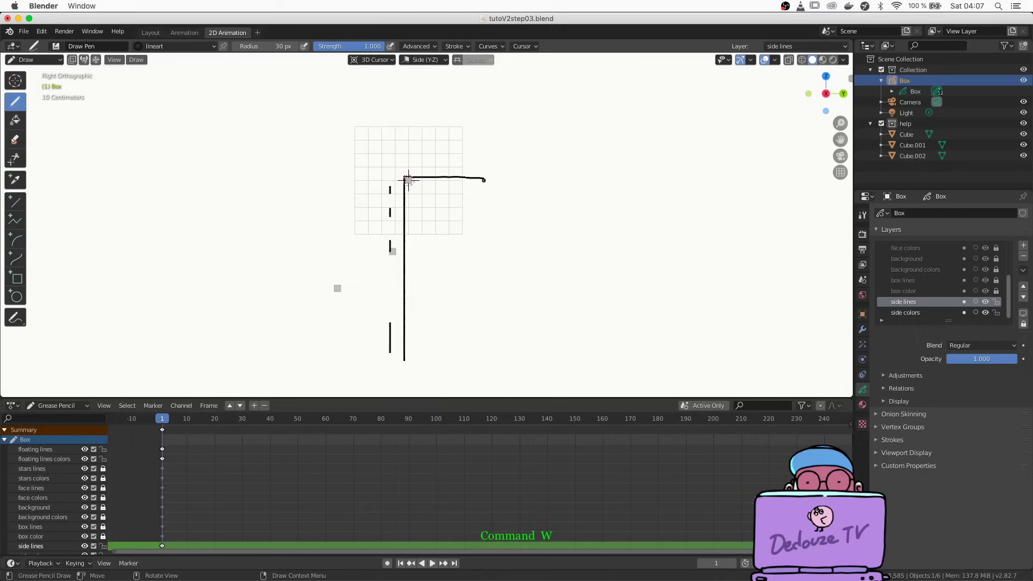
{"action": "mouse_move", "coordinate": [482, 180]}
{"action": "left_mouse_down"}
{"action": "mouse_move", "coordinate": [481, 356]}
{"action": "mouse_move", "coordinate": [404, 360]}
{"action": "left_mouse_up"}
{"action": "middle_click_drag", "start_coordinate": [484, 191], "coordinate": [473, 183]}
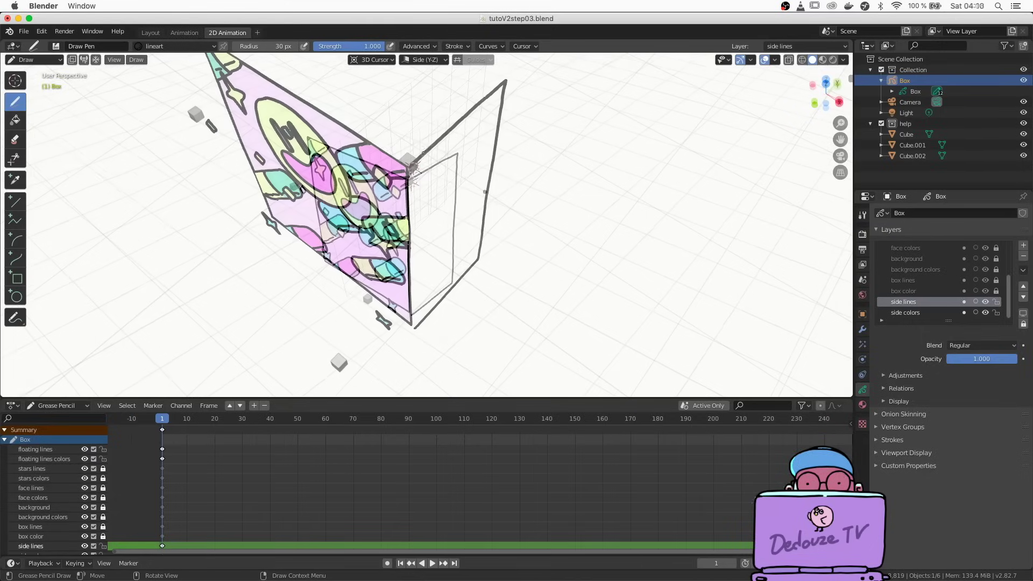
{"action": "middle_click_drag", "start_coordinate": [424, 153], "coordinate": [417, 146]}
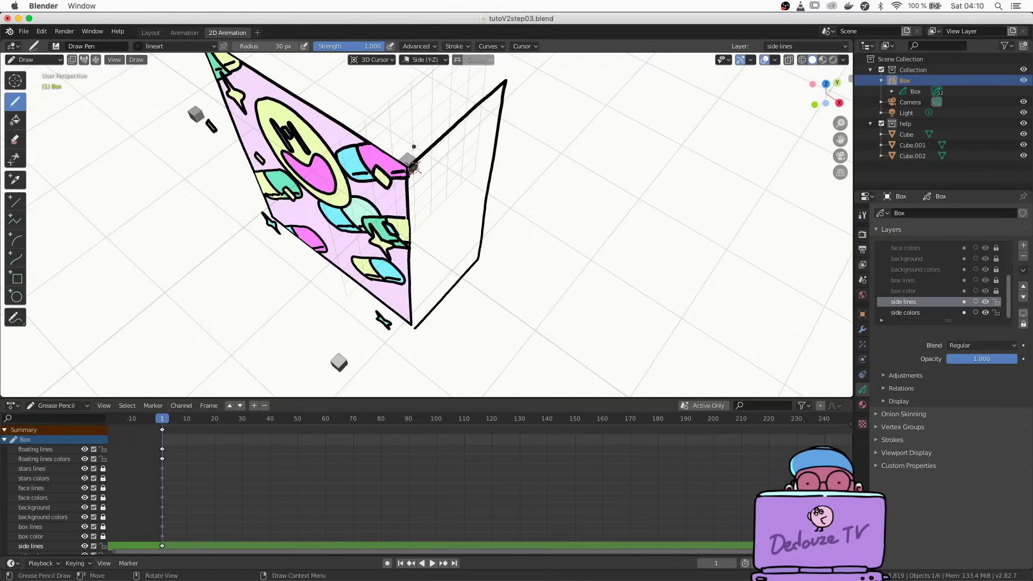
Place the 3D cursor on top of the guide cube at the box's upper right corner and set the drawing plane to Top (X-Y).
{"action": "right_click", "coordinate": [408, 159], "text": "shift"}
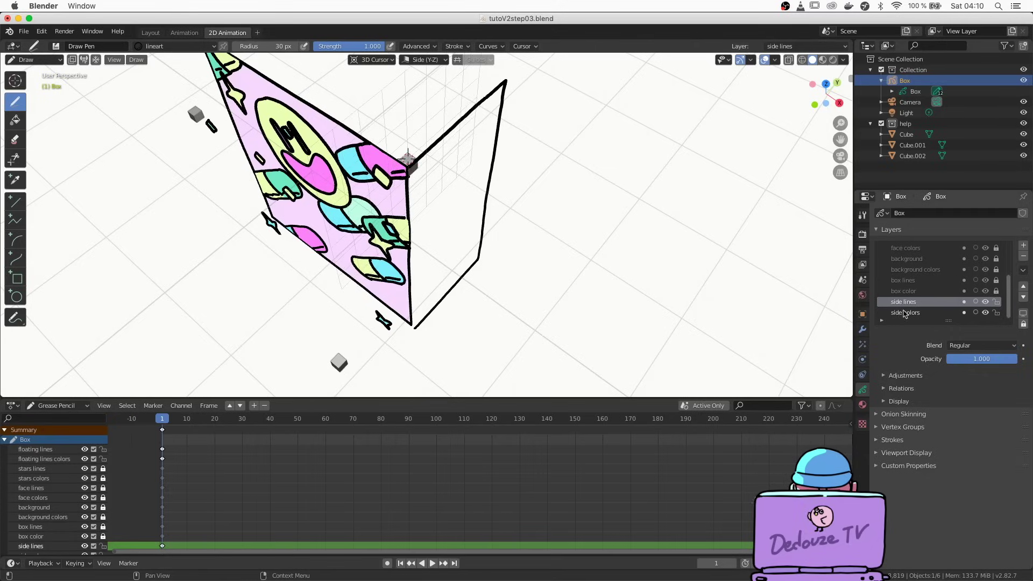
{"action": "left_click_drag", "start_coordinate": [308, 227], "coordinate": [316, 313], "text": "alt+shift"}
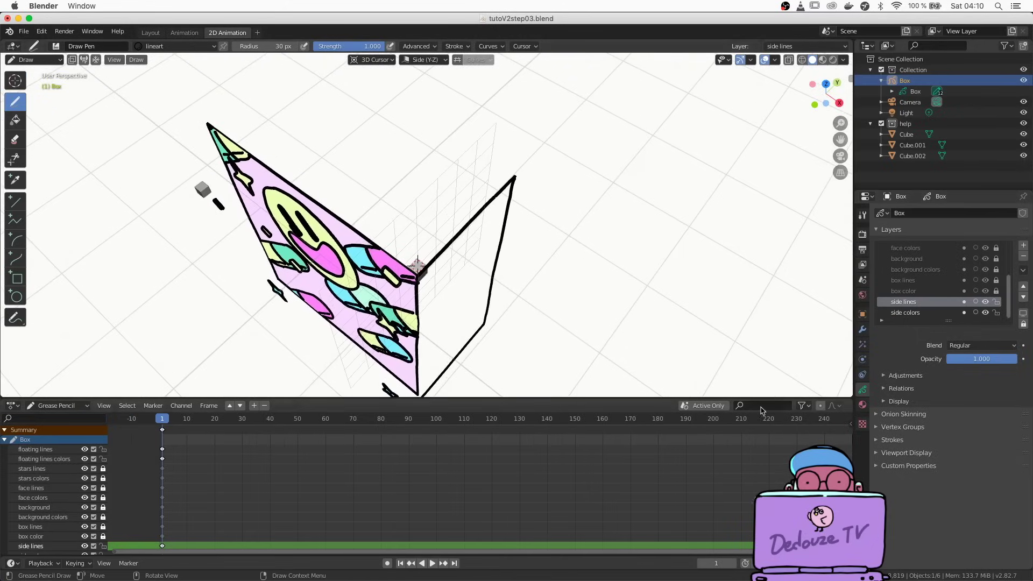
{"action": "left_click_drag", "start_coordinate": [363, 298], "coordinate": [400, 309], "text": "alt"}
{"action": "left_click", "coordinate": [411, 61]}
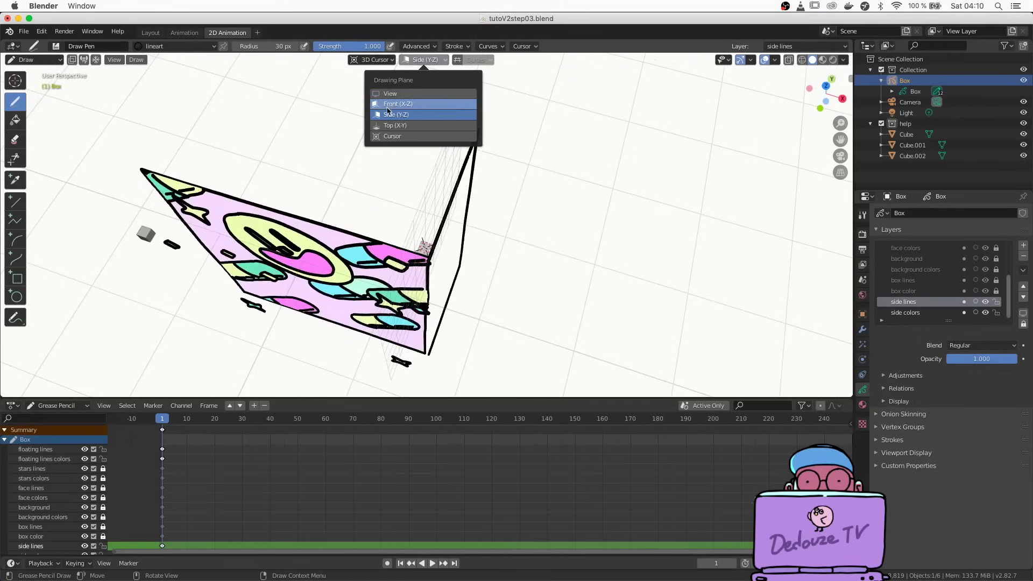
{"action": "left_click", "coordinate": [391, 125]}
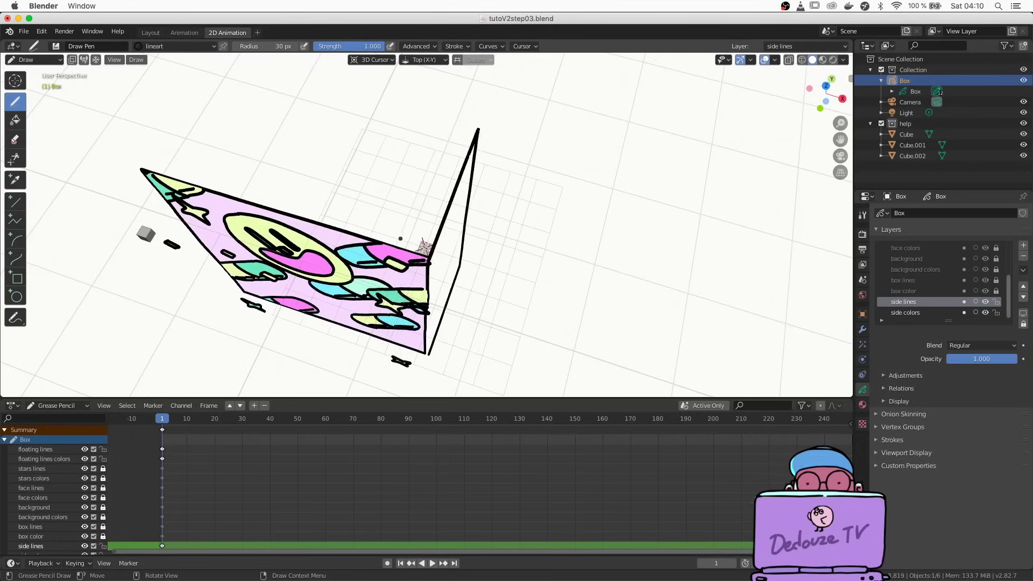
Draw the back and left edges of the box's top in the top view, closing the outline with the face and side.
{"action": "key", "text": "KP_7"}
{"action": "left_click_drag", "start_coordinate": [265, 314], "coordinate": [490, 352], "text": "alt+shift"}
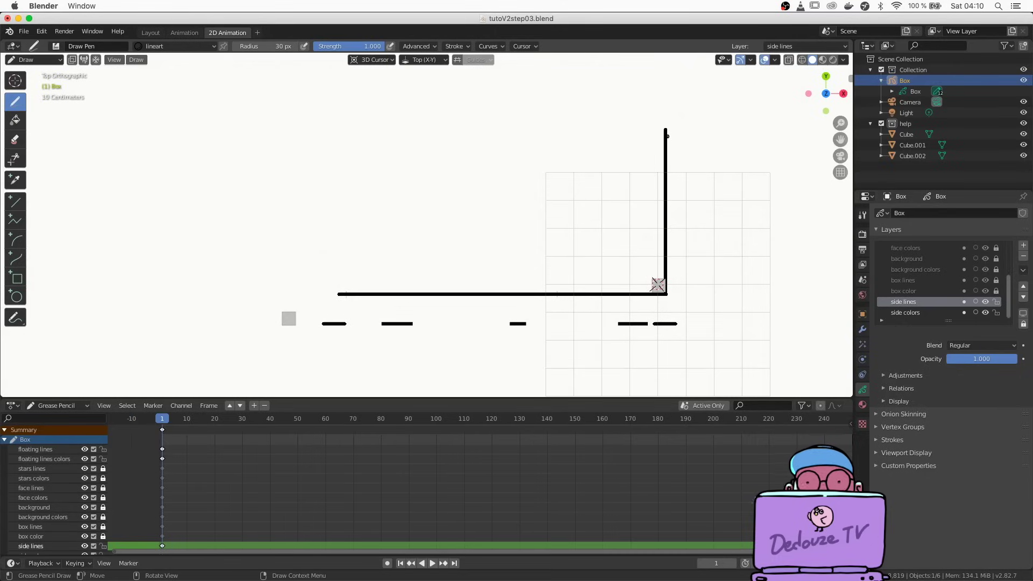
{"action": "left_click_drag", "start_coordinate": [647, 128], "coordinate": [338, 136]}
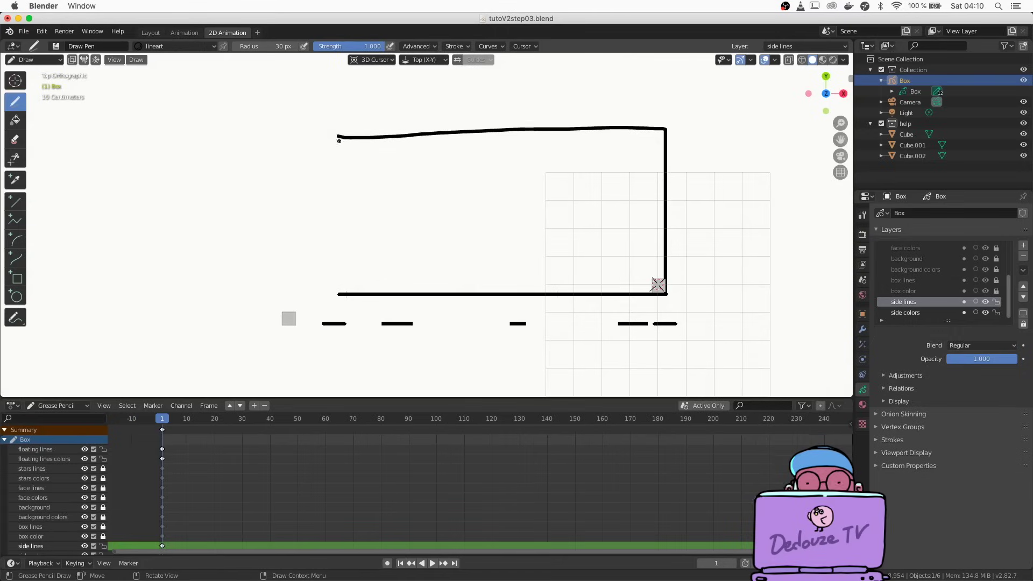
{"action": "left_click_drag", "start_coordinate": [336, 136], "coordinate": [338, 293]}
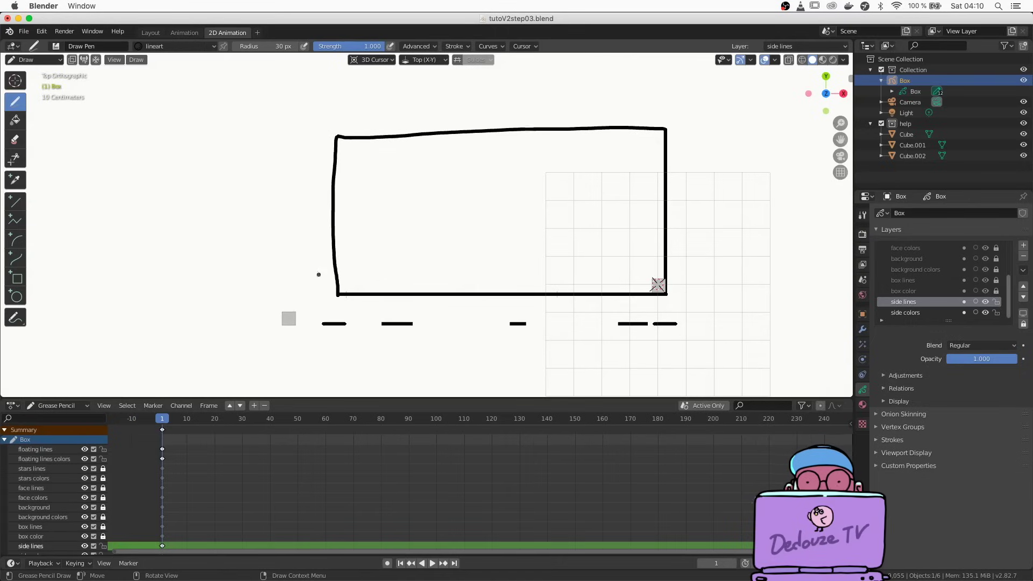
Switch to Sculpt Mode and adjust the back and left edges of the box's top outline with the Grab brush.
{"action": "left_click", "coordinate": [31, 59]}
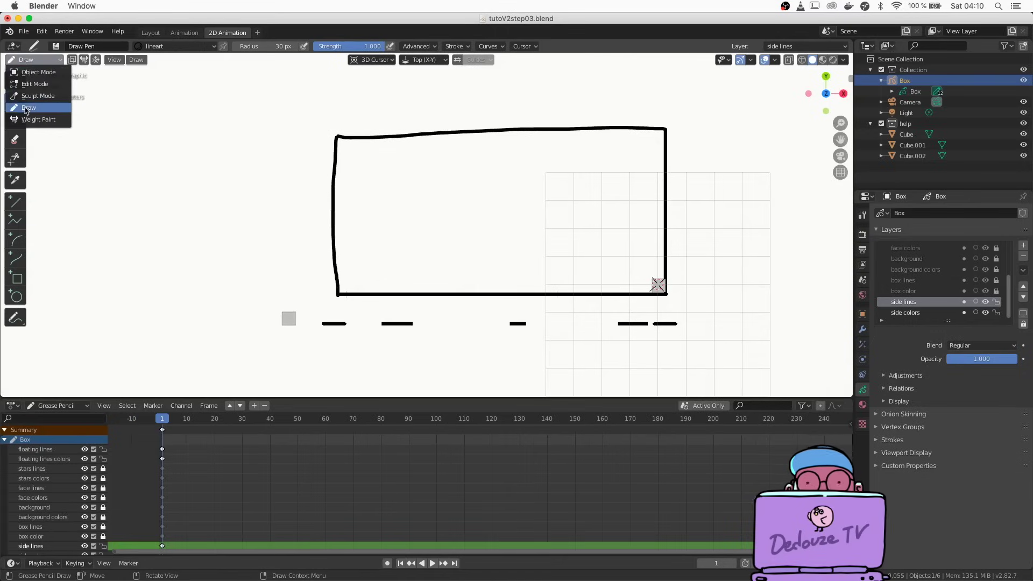
{"action": "left_click", "coordinate": [32, 95]}
{"action": "left_click", "coordinate": [15, 156]}
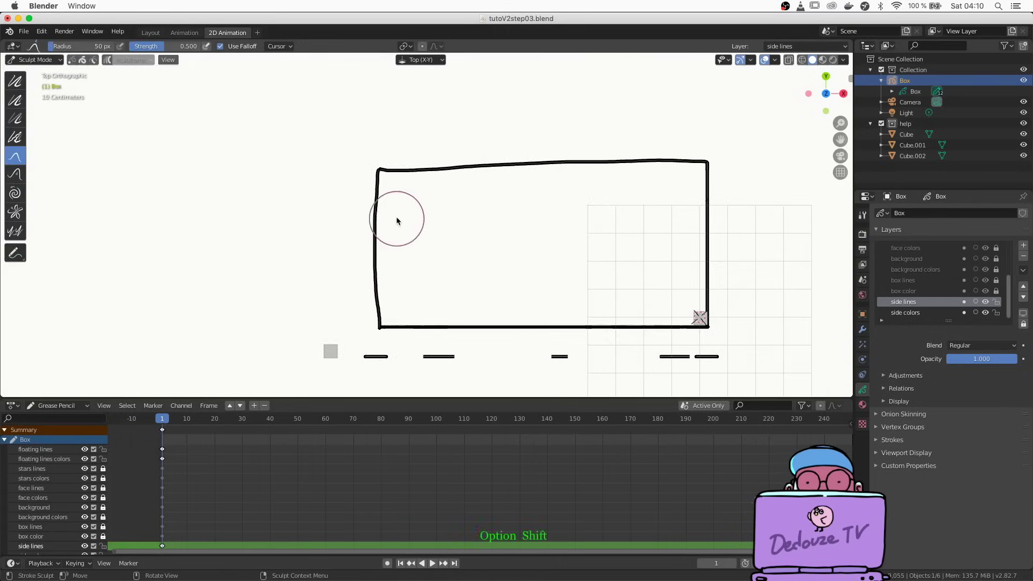
{"action": "middle_click_drag", "start_coordinate": [397, 218], "coordinate": [478, 106]}
{"action": "mouse_move", "coordinate": [478, 106]}
{"action": "left_mouse_down"}
{"action": "mouse_move", "coordinate": [469, 92]}
{"action": "mouse_move", "coordinate": [455, 99]}
{"action": "left_mouse_up"}
{"action": "mouse_move", "coordinate": [482, 196]}
{"action": "middle_mouse_down"}
{"action": "mouse_move", "coordinate": [477, 235]}
{"action": "mouse_move", "coordinate": [435, 234]}
{"action": "mouse_move", "coordinate": [474, 208]}
{"action": "mouse_move", "coordinate": [565, 180]}
{"action": "mouse_move", "coordinate": [500, 258]}
{"action": "mouse_move", "coordinate": [422, 323]}
{"action": "middle_mouse_up"}
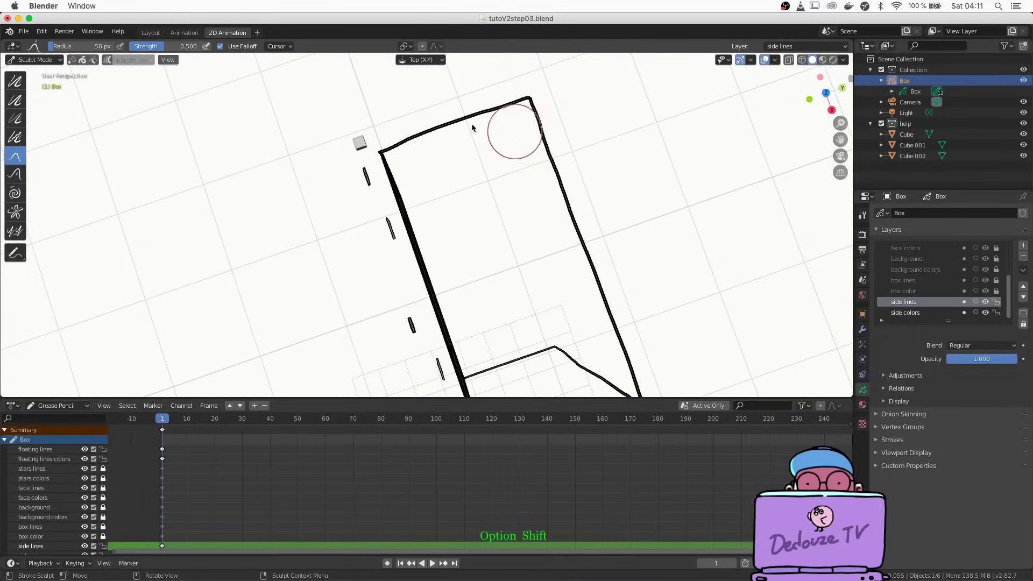
{"action": "left_click_drag", "start_coordinate": [424, 129], "coordinate": [519, 105]}
{"action": "left_click", "coordinate": [419, 61]}
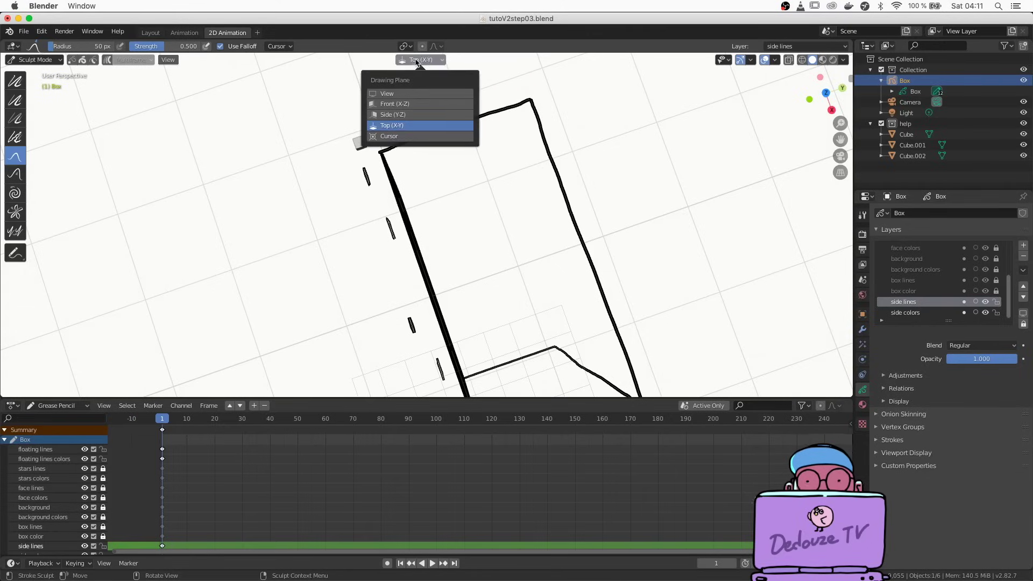
{"action": "left_click", "coordinate": [383, 104]}
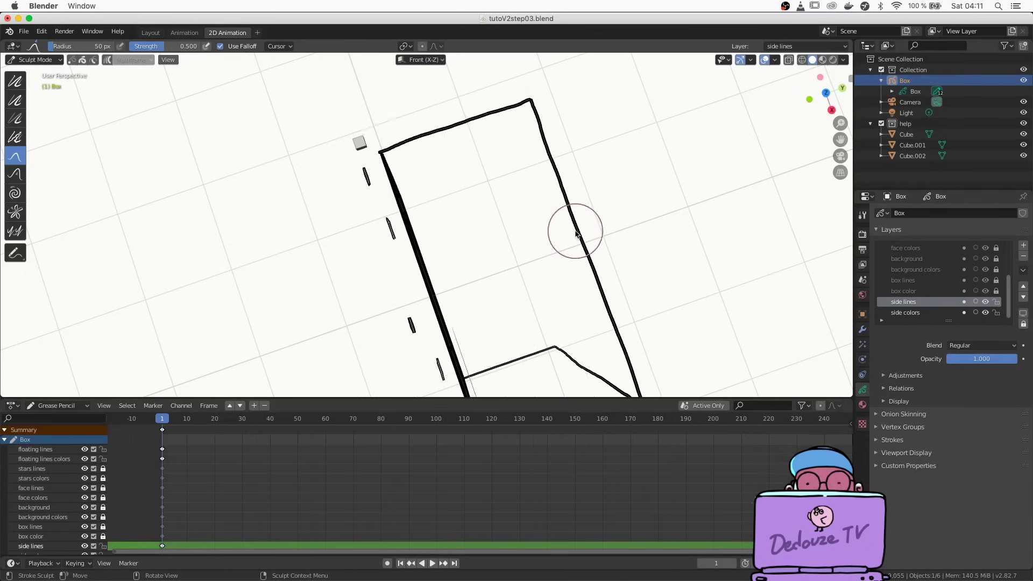
{"action": "mouse_move", "coordinate": [576, 233]}
{"action": "middle_mouse_down"}
{"action": "mouse_move", "coordinate": [477, 346]}
{"action": "mouse_move", "coordinate": [410, 329]}
{"action": "middle_mouse_up"}
{"action": "left_click_drag", "start_coordinate": [410, 329], "coordinate": [396, 369]}
{"action": "middle_click_drag", "start_coordinate": [401, 363], "coordinate": [452, 317]}
{"action": "mouse_move", "coordinate": [645, 288]}
{"action": "middle_mouse_down"}
{"action": "mouse_move", "coordinate": [640, 308]}
{"action": "mouse_move", "coordinate": [398, 286]}
{"action": "middle_mouse_up"}
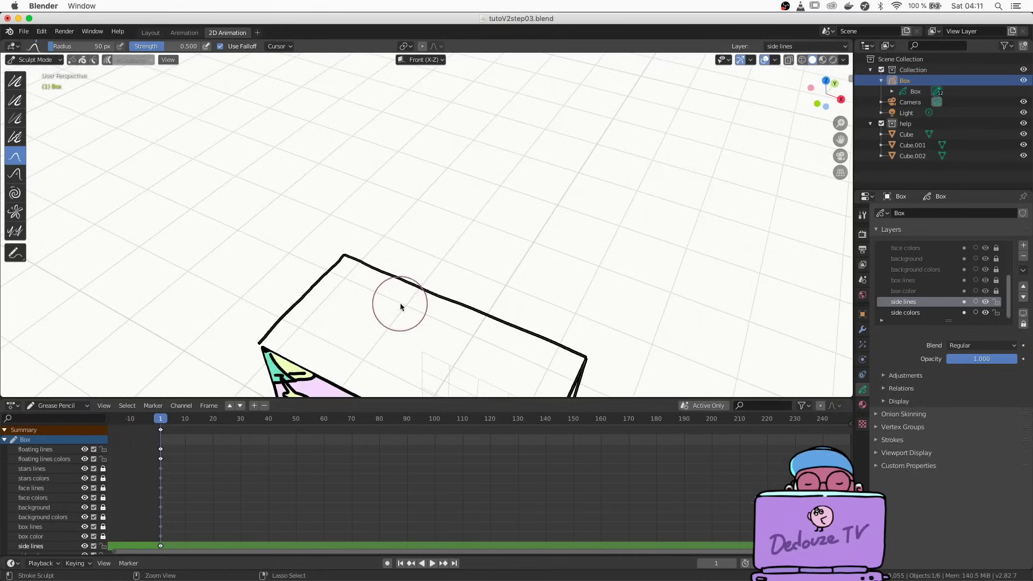
{"action": "left_click", "coordinate": [408, 60]}
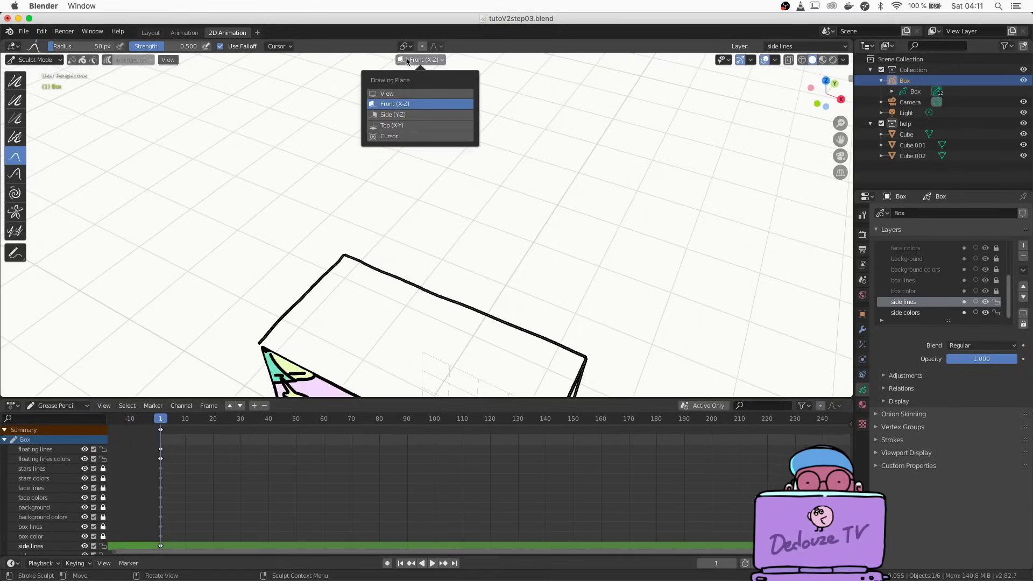
{"action": "left_click", "coordinate": [385, 126]}
{"action": "middle_click_drag", "start_coordinate": [426, 295], "coordinate": [305, 334]}
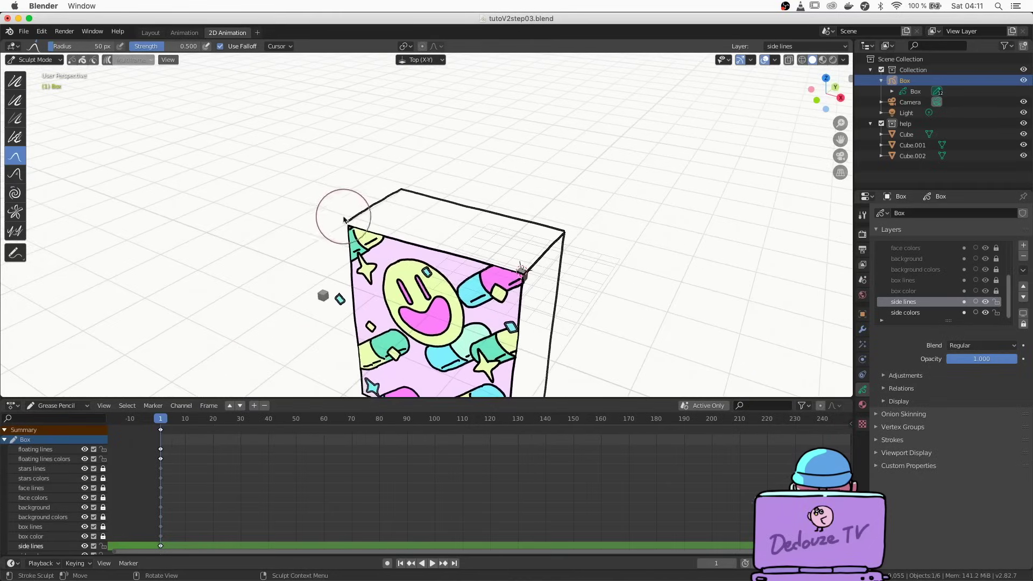
{"action": "scroll", "coordinate": [304, 215], "scroll_direction": "up", "scroll_amount": 3}
{"action": "scroll", "coordinate": [305, 202], "scroll_direction": "down", "scroll_amount": 2}
{"action": "middle_click_drag", "start_coordinate": [74, 89], "coordinate": [49, 91]}
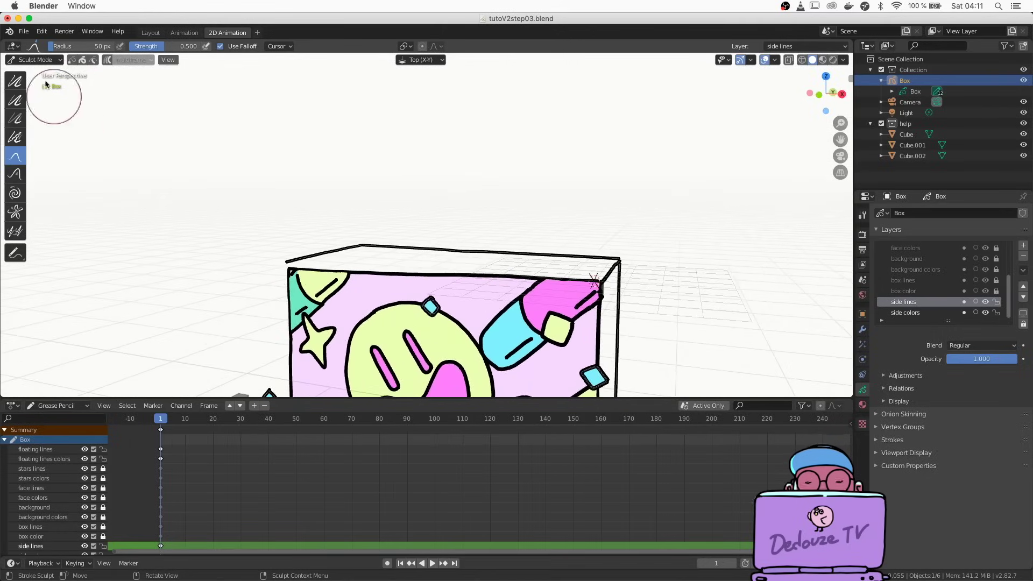
Return to Draw Mode in the front view and unlock the face lines, face colors, background and background colors layers.
{"action": "left_click", "coordinate": [35, 59]}
{"action": "left_click", "coordinate": [24, 73]}
{"action": "left_click", "coordinate": [35, 60]}
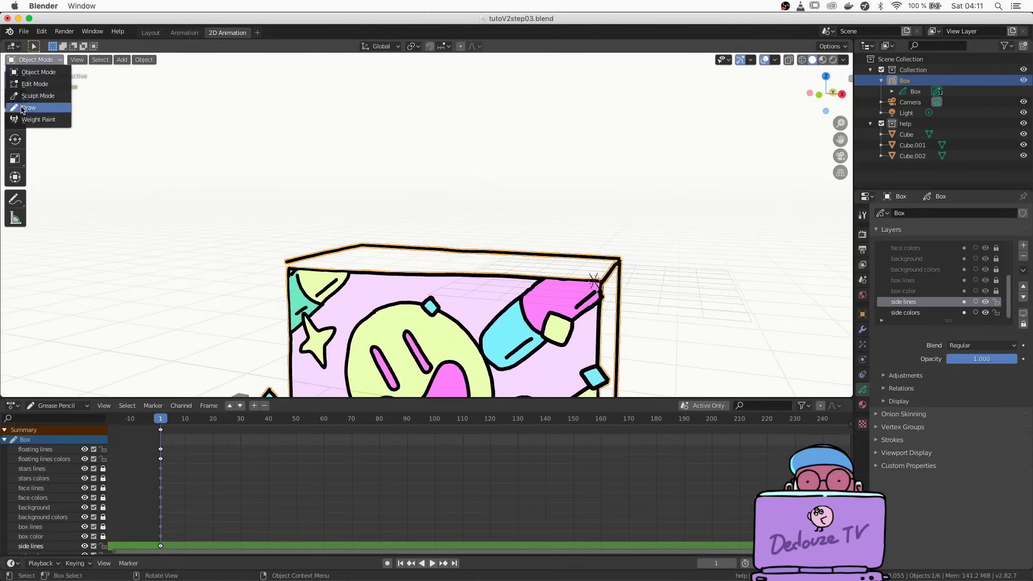
{"action": "left_click", "coordinate": [28, 107]}
{"action": "key", "text": "KP_1"}
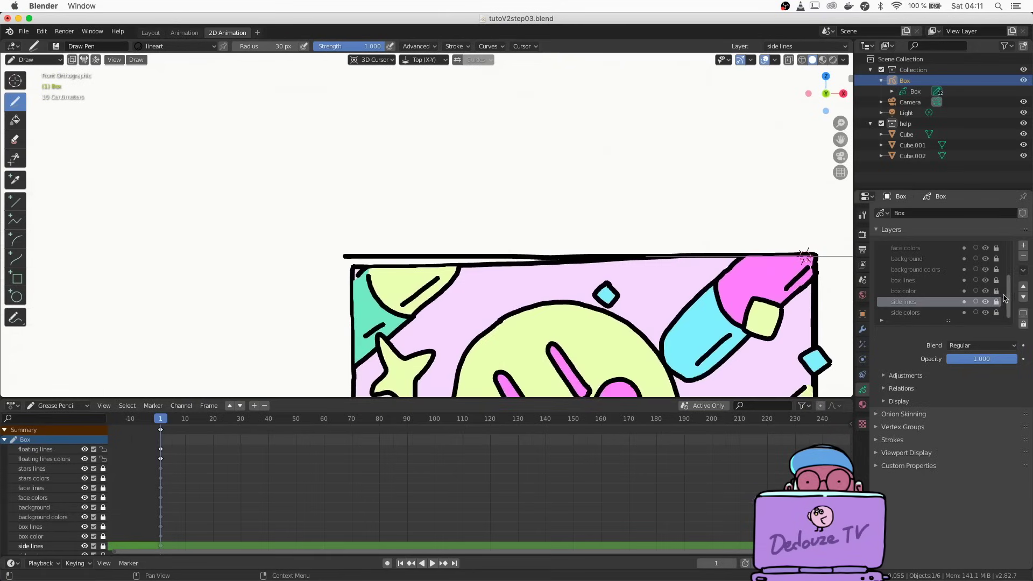
{"action": "scroll", "coordinate": [1010, 273], "scroll_direction": "up", "scroll_amount": 2}
{"action": "left_click", "coordinate": [996, 270]}
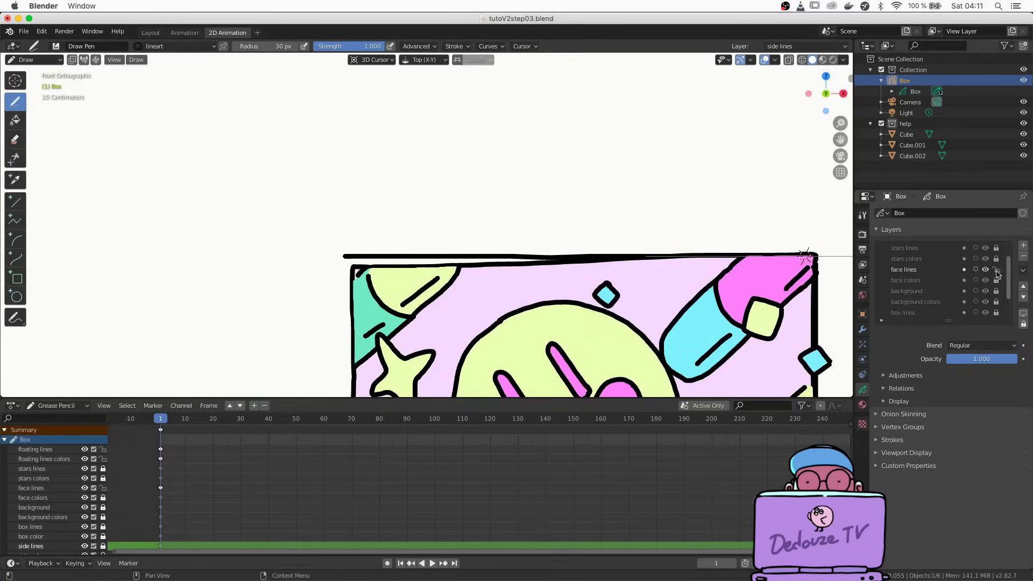
{"action": "left_click", "coordinate": [996, 280]}
{"action": "left_click", "coordinate": [996, 291]}
{"action": "left_click", "coordinate": [996, 302]}
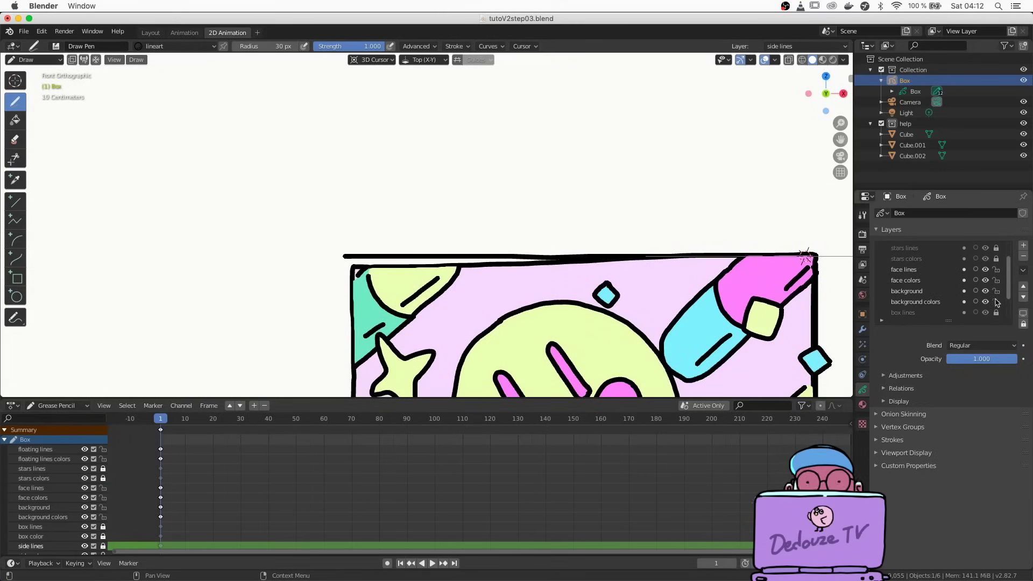
In Sculpt Mode on the Front (X-Z) plane, grab the box face's upper left corner to meet the top outline, setting the brush radius to 127 px.
{"action": "left_click", "coordinate": [34, 59]}
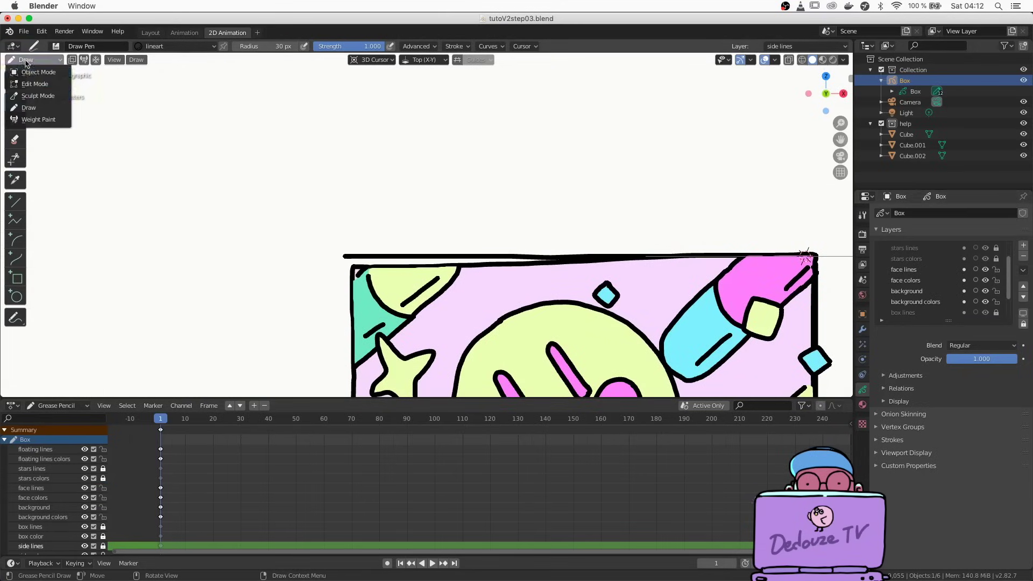
{"action": "left_click", "coordinate": [24, 91]}
{"action": "left_click", "coordinate": [420, 59]}
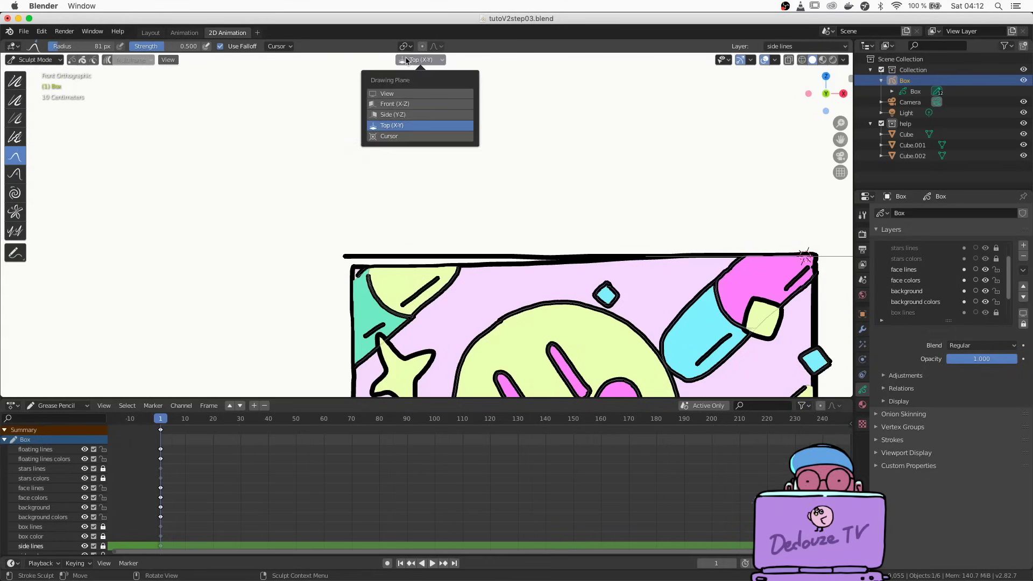
{"action": "left_click", "coordinate": [383, 104]}
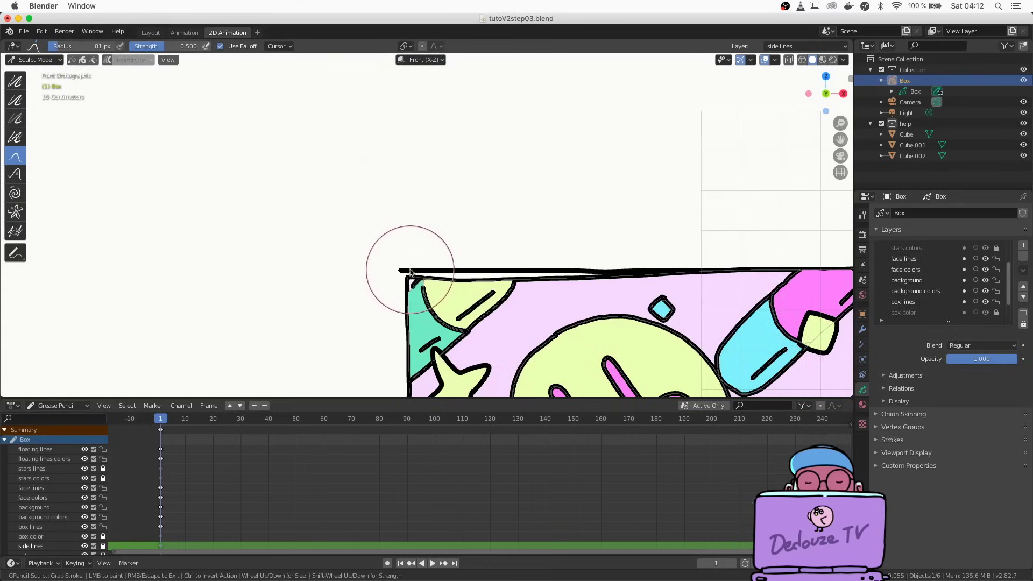
{"action": "left_click_drag", "start_coordinate": [410, 269], "coordinate": [460, 257]}
{"action": "key", "text": "f"}
{"action": "left_click", "coordinate": [439, 273]}
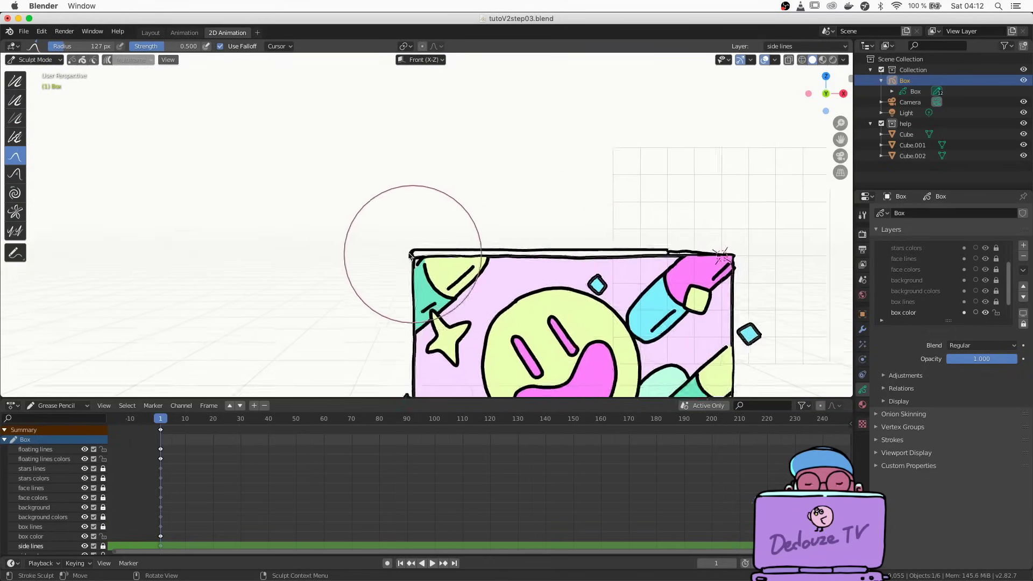
Lock the floating lines and floating lines colors layers and unlock the side lines and side colors layers.
{"action": "scroll", "coordinate": [410, 242], "scroll_direction": "up", "scroll_amount": 3}
{"action": "scroll", "coordinate": [400, 269], "scroll_direction": "up", "scroll_amount": 2}
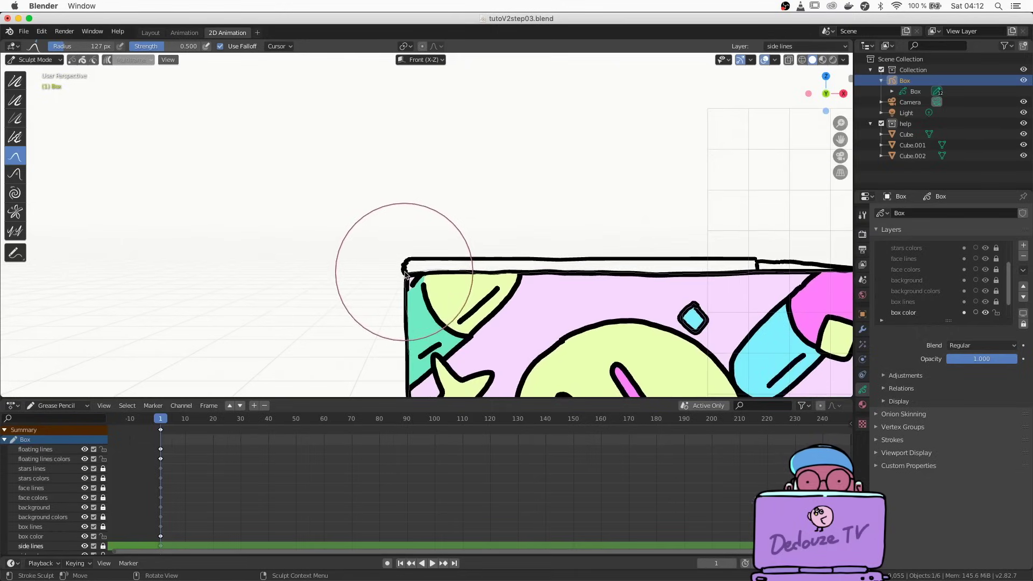
{"action": "mouse_move", "coordinate": [406, 274]}
{"action": "middle_mouse_down"}
{"action": "mouse_move", "coordinate": [415, 289]}
{"action": "mouse_move", "coordinate": [414, 276]}
{"action": "middle_mouse_up"}
{"action": "scroll", "coordinate": [1000, 258], "scroll_direction": "up", "scroll_amount": 3}
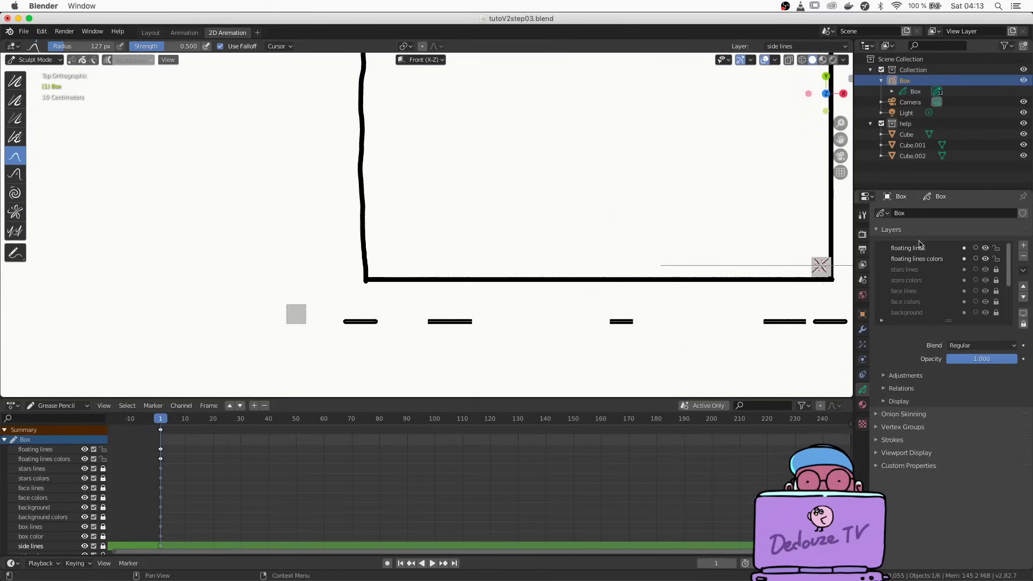
{"action": "left_click", "coordinate": [996, 258]}
{"action": "left_click", "coordinate": [996, 247]}
{"action": "scroll", "coordinate": [1013, 299], "scroll_direction": "down", "scroll_amount": 3}
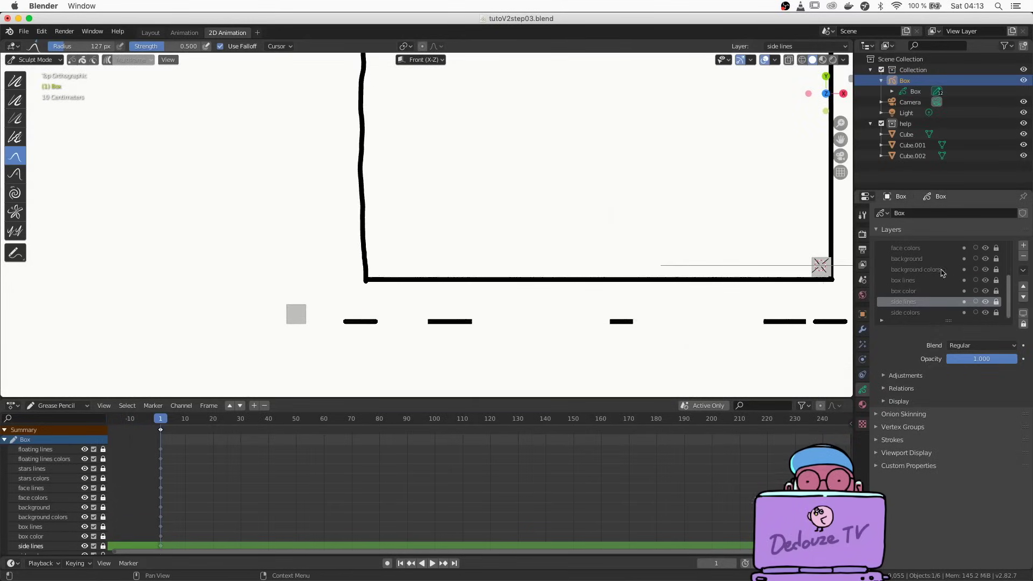
{"action": "left_click", "coordinate": [996, 301]}
{"action": "left_click", "coordinate": [996, 312]}
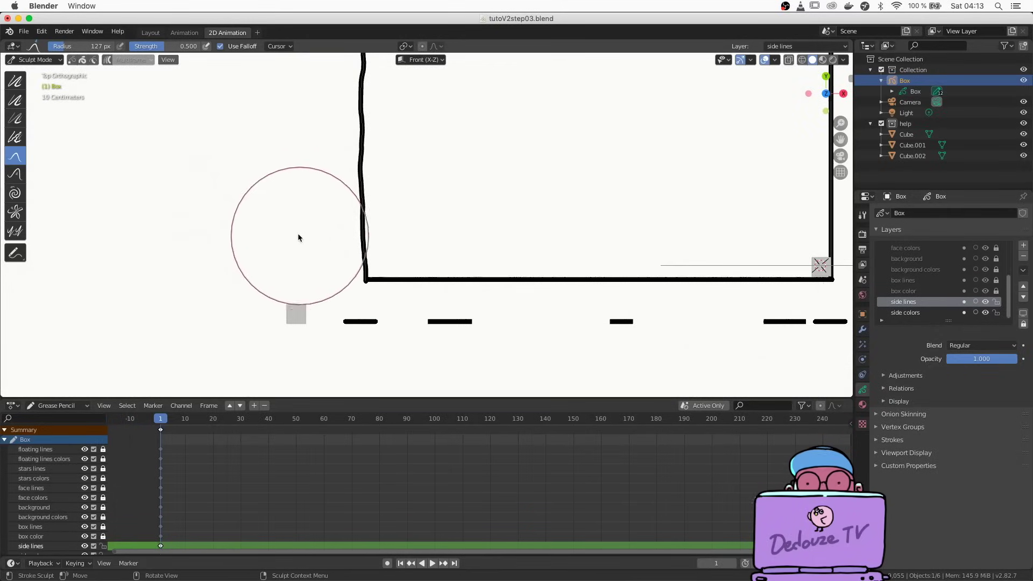
In Edit Mode, select the points of the top outline's left edge and scale them along X to about 0.49.
{"action": "mouse_move", "coordinate": [292, 230]}
{"action": "left_mouse_down", "text": "alt+shift"}
{"action": "mouse_move", "coordinate": [299, 276]}
{"action": "mouse_move", "coordinate": [276, 274]}
{"action": "left_mouse_up", "text": "alt+shift"}
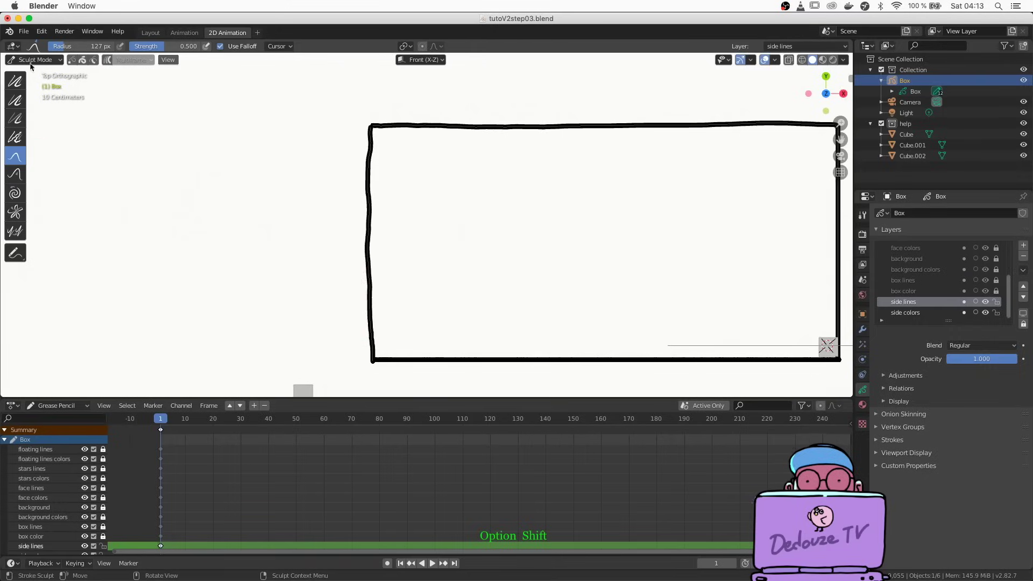
{"action": "left_click", "coordinate": [33, 60]}
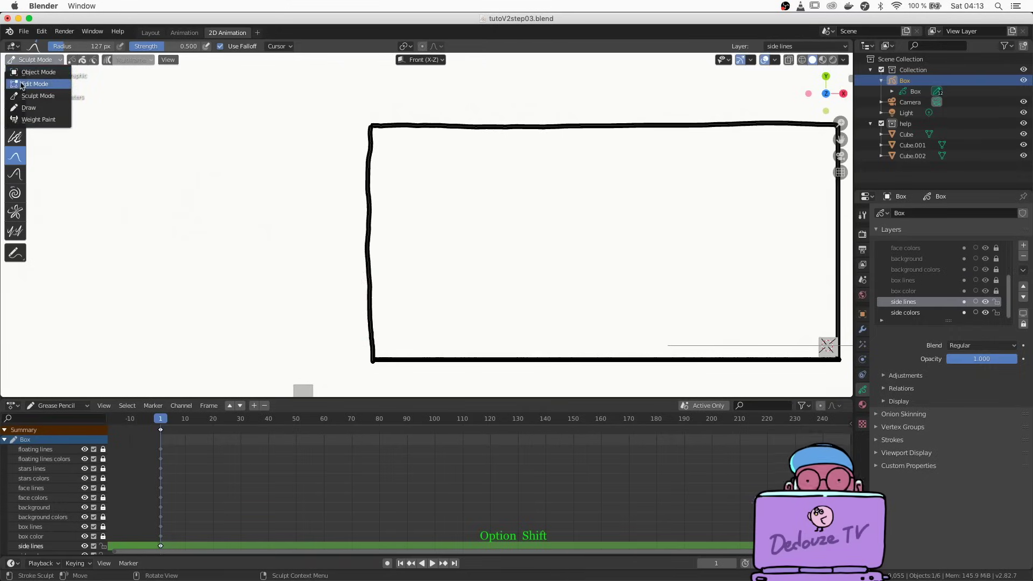
{"action": "left_click", "coordinate": [28, 84]}
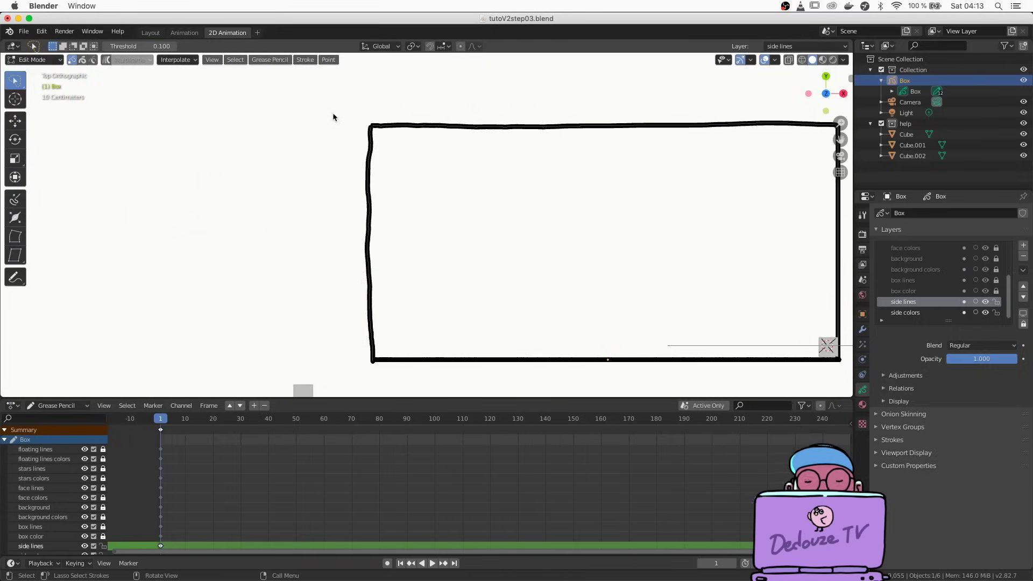
{"action": "mouse_move", "coordinate": [342, 111]}
{"action": "left_mouse_down", "text": "ctrl"}
{"action": "mouse_move", "coordinate": [398, 113]}
{"action": "mouse_move", "coordinate": [423, 207]}
{"action": "mouse_move", "coordinate": [430, 366]}
{"action": "mouse_move", "coordinate": [338, 385]}
{"action": "mouse_move", "coordinate": [299, 202]}
{"action": "left_mouse_up", "text": "ctrl"}
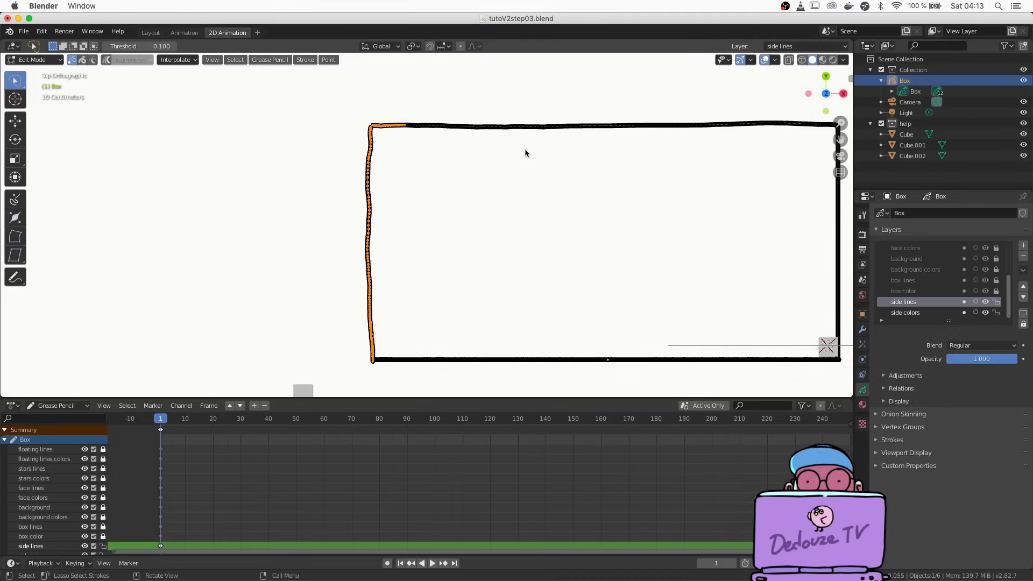
{"action": "key", "text": "g"}
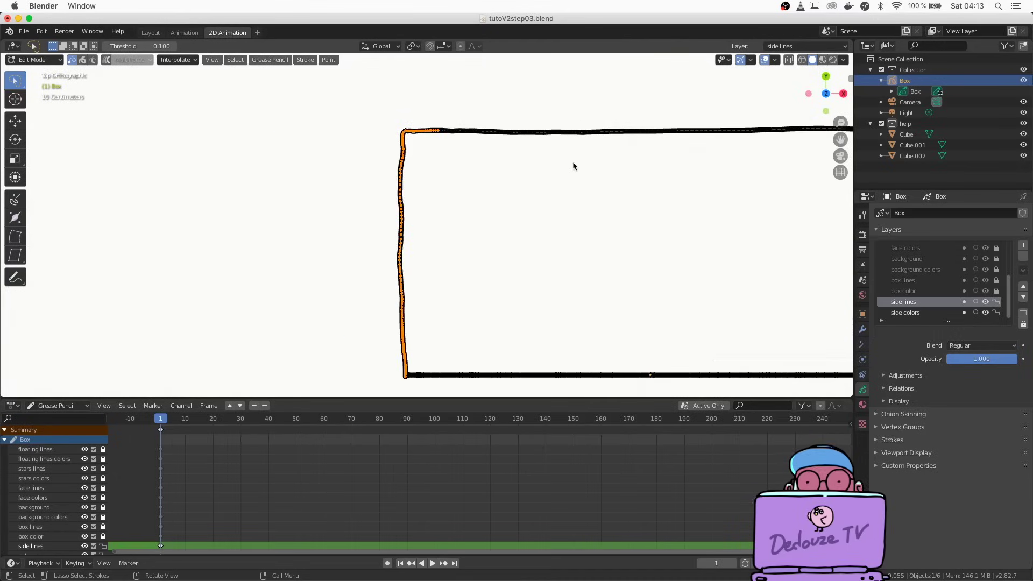
{"action": "key", "text": "s"}
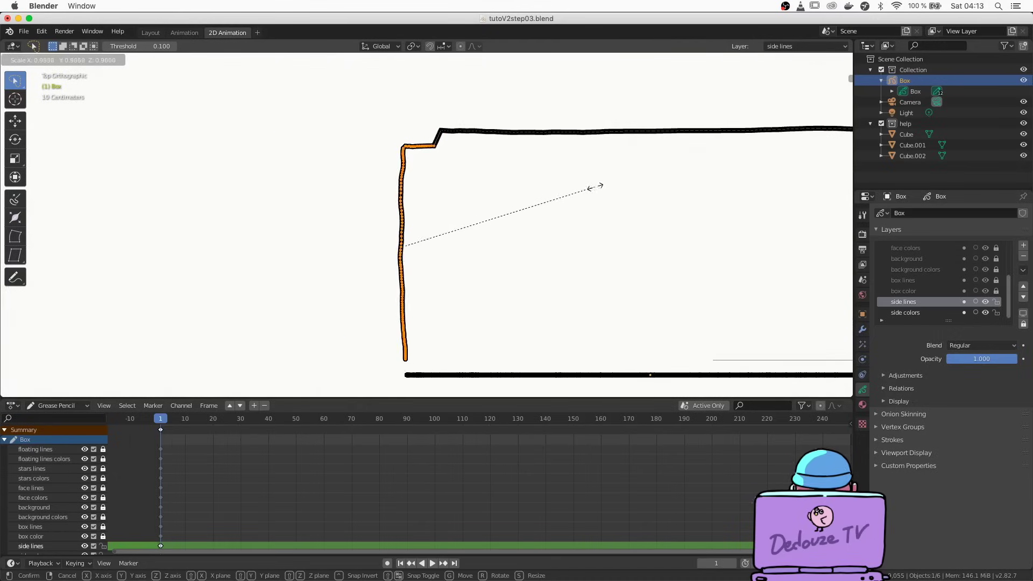
{"action": "key", "text": "x"}
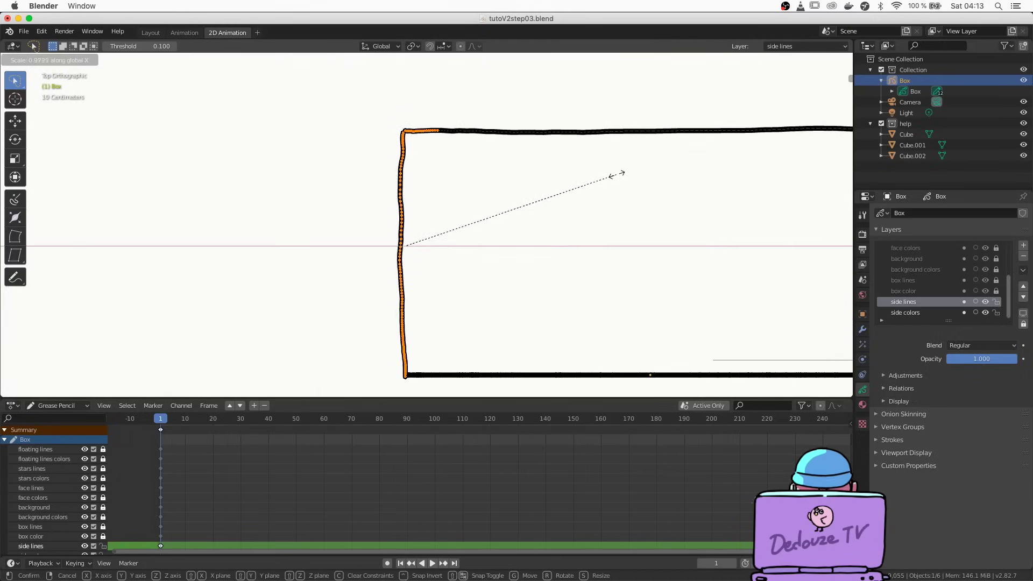
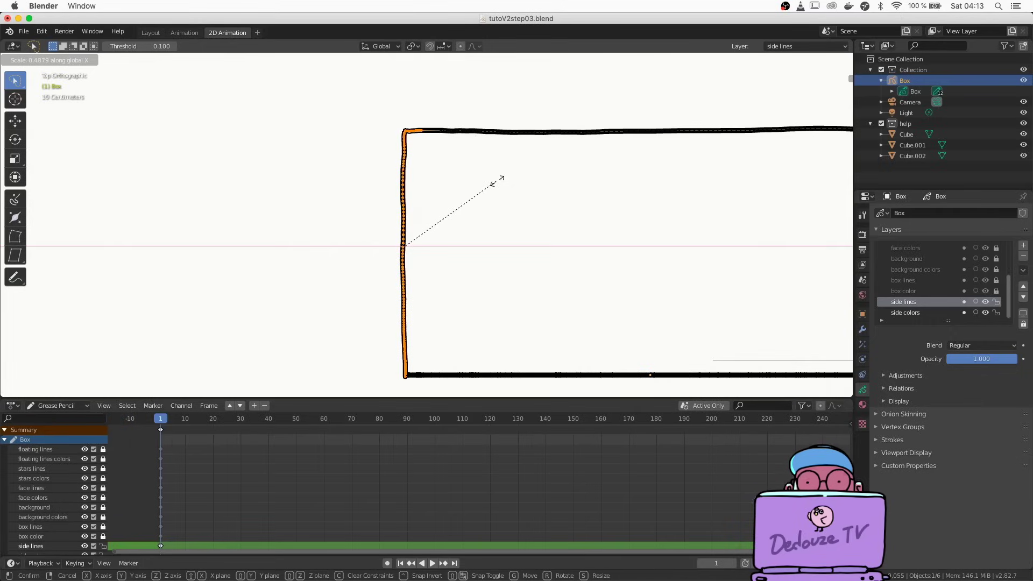
{"action": "left_click", "coordinate": [500, 181]}
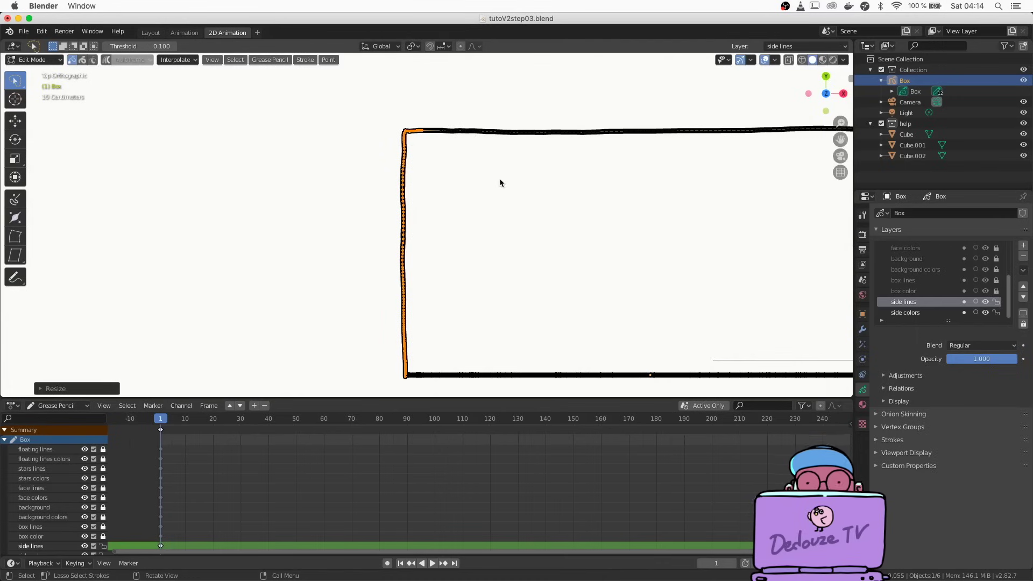
Move the selected left edge points of the top outline slightly inward along the X axis.
{"action": "key", "text": "g"}
{"action": "key", "text": "x"}
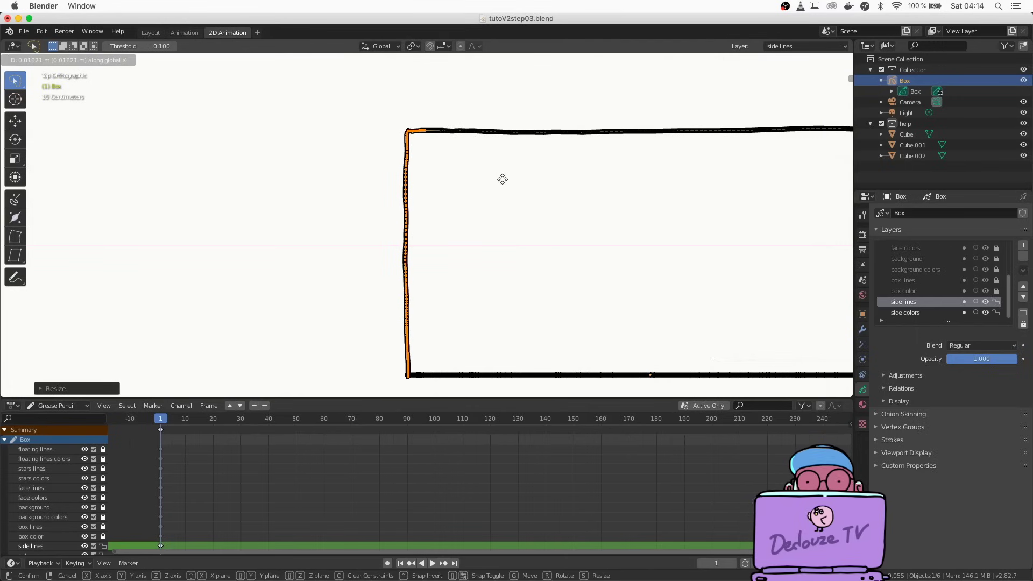
{"action": "left_click", "coordinate": [508, 173]}
{"action": "scroll", "coordinate": [508, 173], "scroll_direction": "down", "scroll_amount": 10}
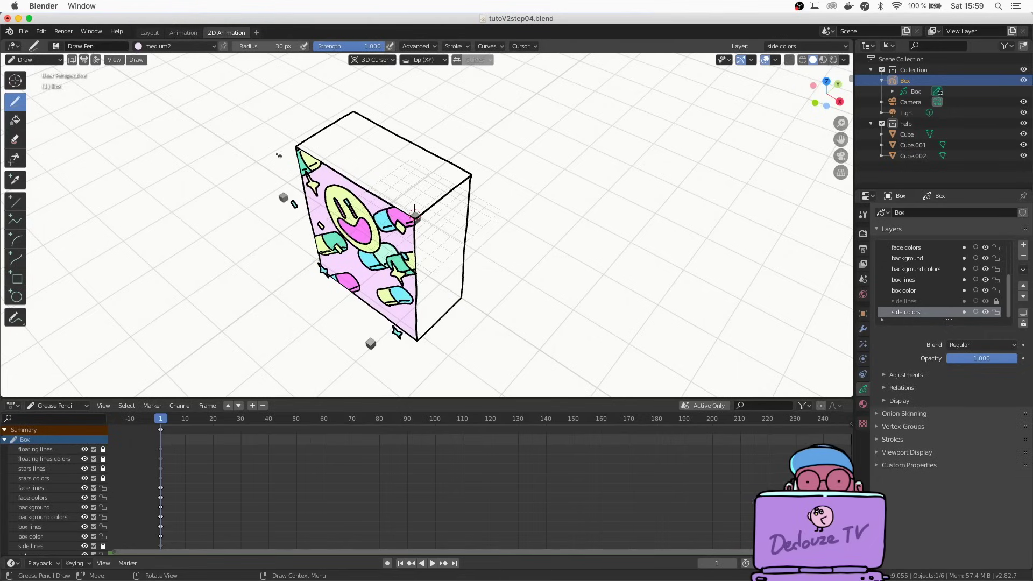
Fill the box's top face with light pink on the side colors layer using the Fill tool.
{"action": "left_click", "coordinate": [15, 120]}
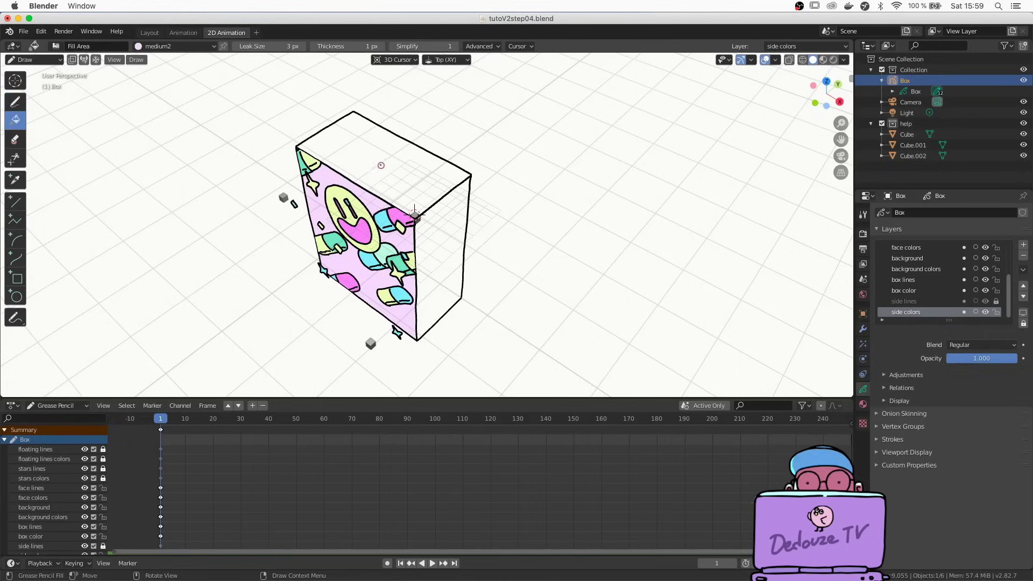
{"action": "left_click", "coordinate": [380, 167]}
{"action": "middle_click_drag", "start_coordinate": [400, 239], "coordinate": [376, 222]}
{"action": "middle_click_drag", "start_coordinate": [303, 253], "coordinate": [364, 213]}
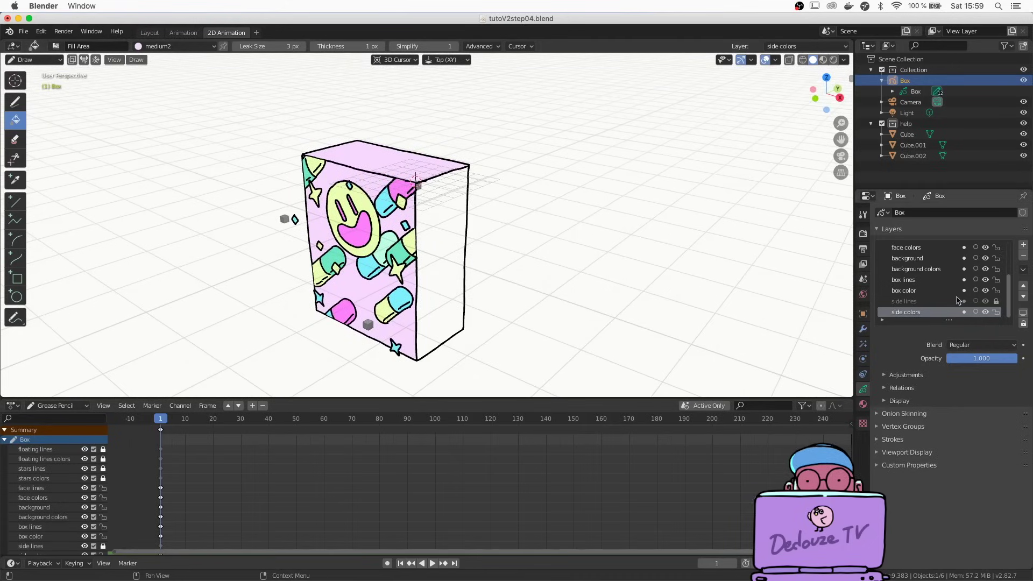
{"action": "mouse_move", "coordinate": [1005, 286]}
{"action": "left_mouse_down"}
{"action": "mouse_move", "coordinate": [1009, 245]}
{"action": "mouse_move", "coordinate": [1003, 294]}
{"action": "left_mouse_up"}
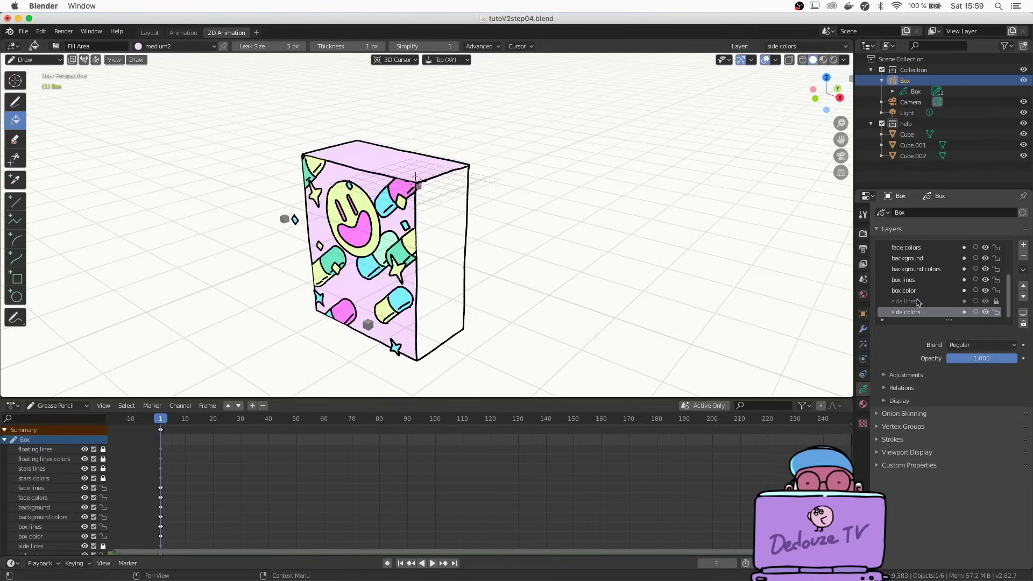
{"action": "mouse_move", "coordinate": [1002, 302]}
{"action": "left_mouse_down"}
{"action": "mouse_move", "coordinate": [1011, 246]}
{"action": "mouse_move", "coordinate": [1002, 309]}
{"action": "left_mouse_up"}
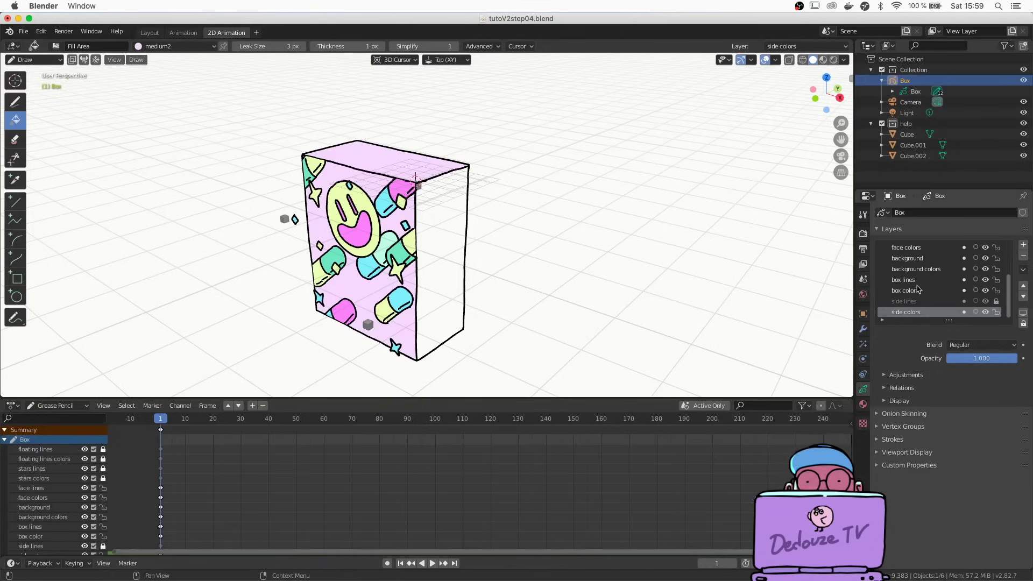
Set the grease pencil object's Stroke Depth Order to 3D Location.
{"action": "middle_click_drag", "start_coordinate": [361, 184], "coordinate": [446, 213]}
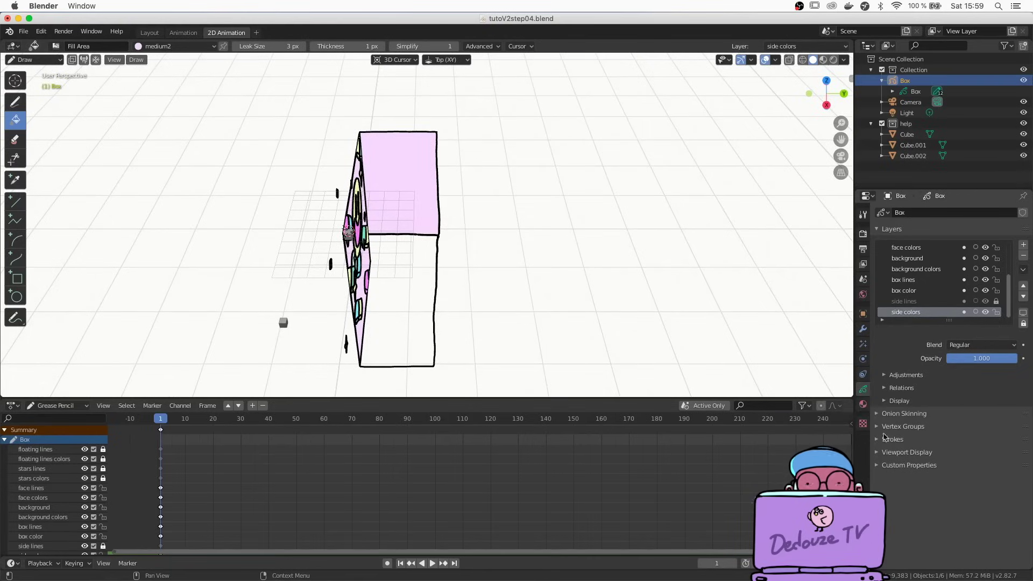
{"action": "left_click", "coordinate": [879, 439]}
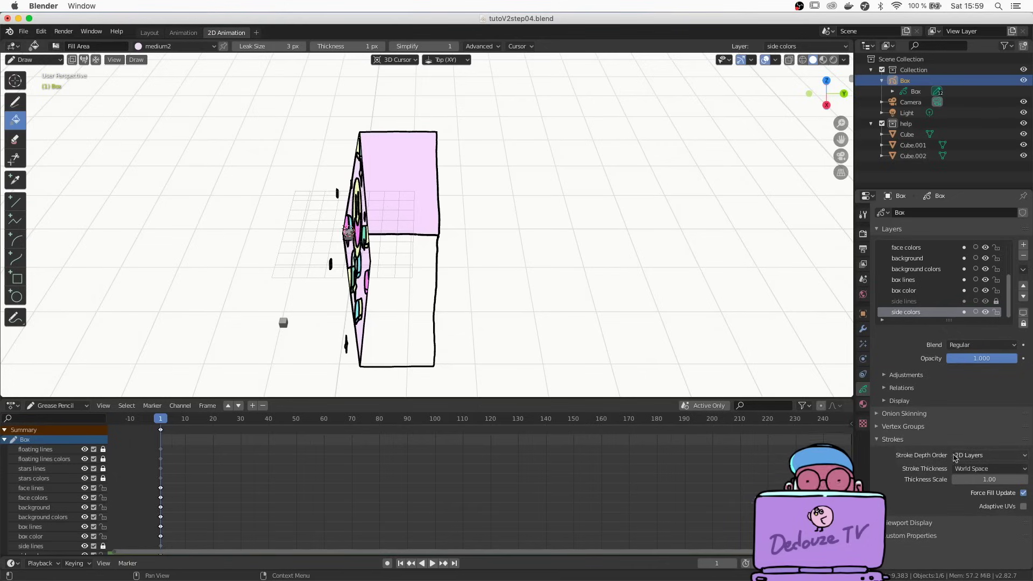
{"action": "left_click", "coordinate": [963, 455]}
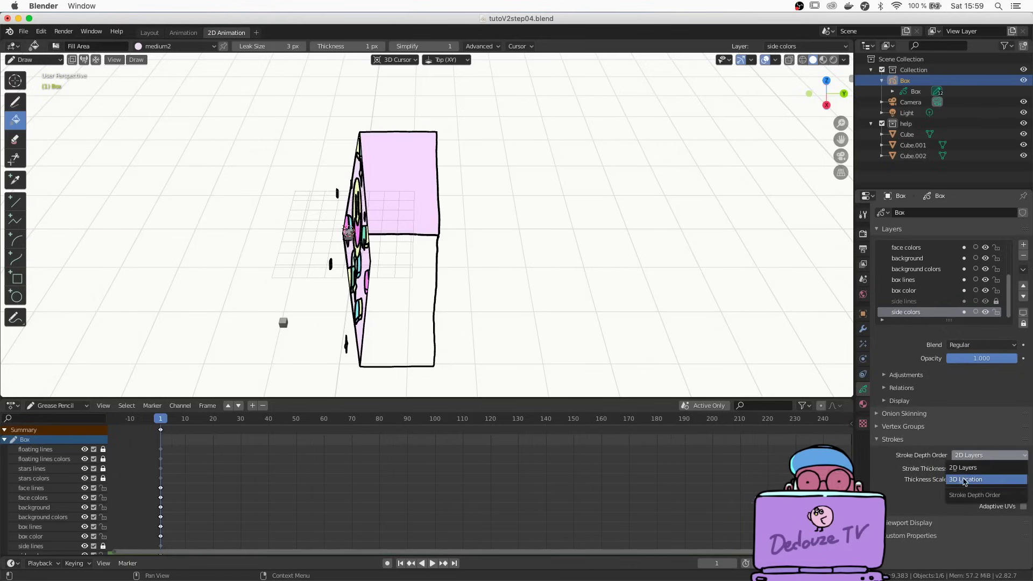
{"action": "left_click", "coordinate": [964, 480]}
Examine from several angles and up close how the box's strokes and fills overlap with 3D Location ordering.
{"action": "middle_click_drag", "start_coordinate": [502, 240], "coordinate": [344, 234]}
{"action": "middle_click_drag", "start_coordinate": [430, 177], "coordinate": [292, 193]}
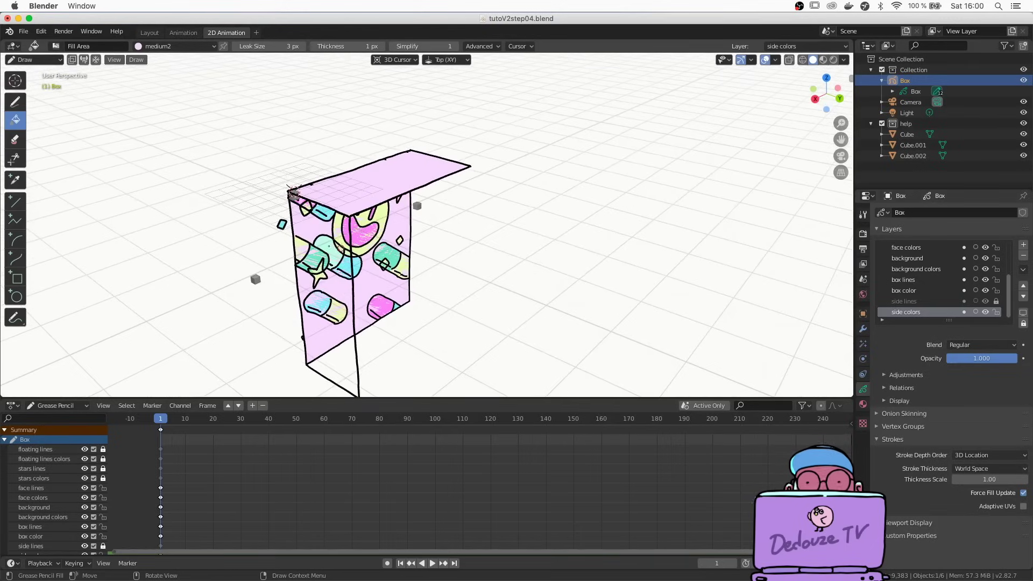
{"action": "mouse_move", "coordinate": [332, 236]}
{"action": "middle_mouse_down"}
{"action": "mouse_move", "coordinate": [377, 211]}
{"action": "mouse_move", "coordinate": [355, 231]}
{"action": "middle_mouse_up"}
{"action": "scroll", "coordinate": [377, 211], "scroll_direction": "up", "scroll_amount": 4}
{"action": "scroll", "coordinate": [377, 211], "scroll_direction": "up", "scroll_amount": 1}
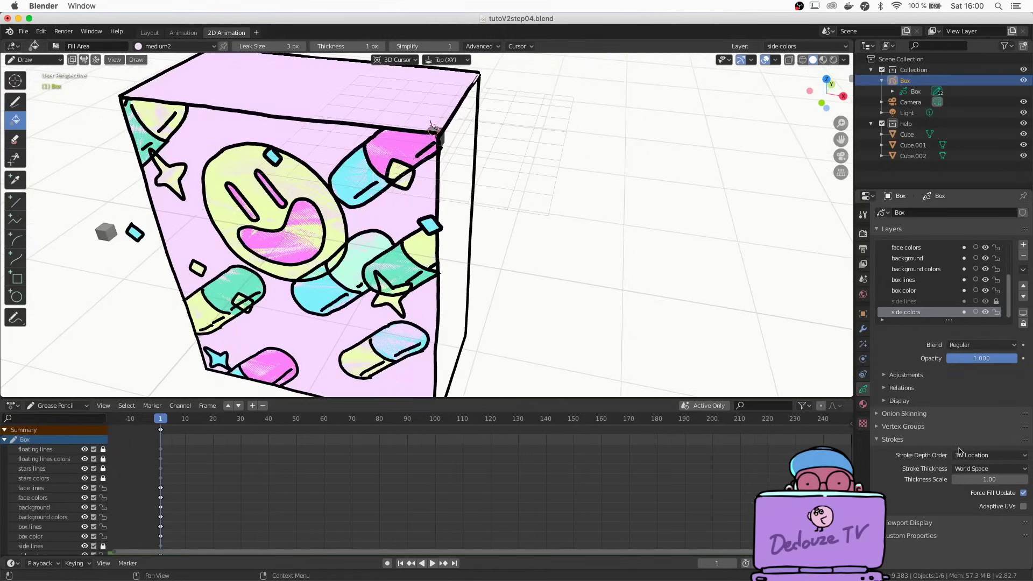
{"action": "mouse_move", "coordinate": [538, 226]}
{"action": "middle_mouse_down"}
{"action": "mouse_move", "coordinate": [468, 223]}
{"action": "mouse_move", "coordinate": [361, 192]}
{"action": "middle_mouse_up"}
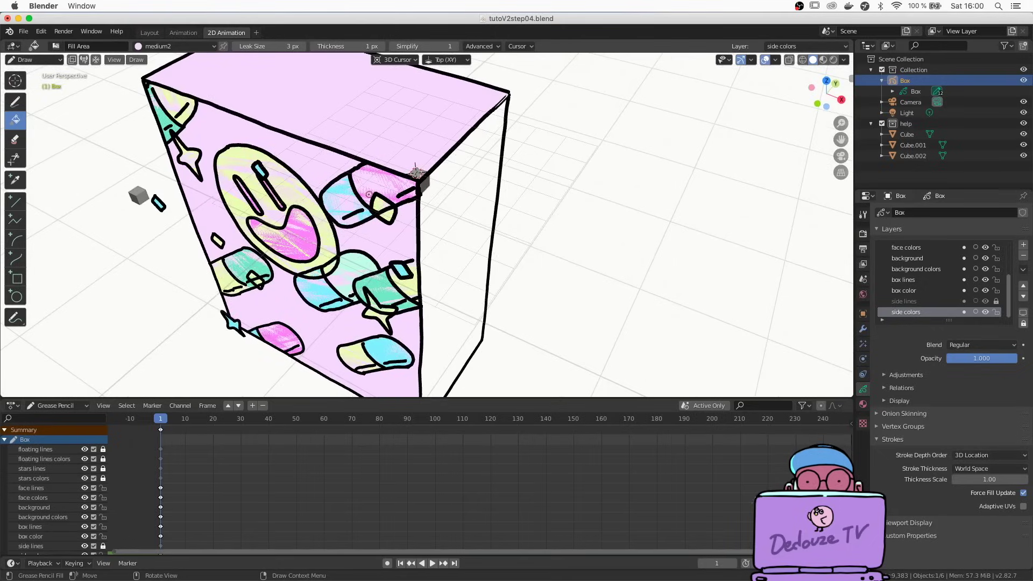
{"action": "mouse_move", "coordinate": [383, 205]}
{"action": "middle_mouse_down"}
{"action": "mouse_move", "coordinate": [365, 185]}
{"action": "mouse_move", "coordinate": [382, 204]}
{"action": "middle_mouse_up"}
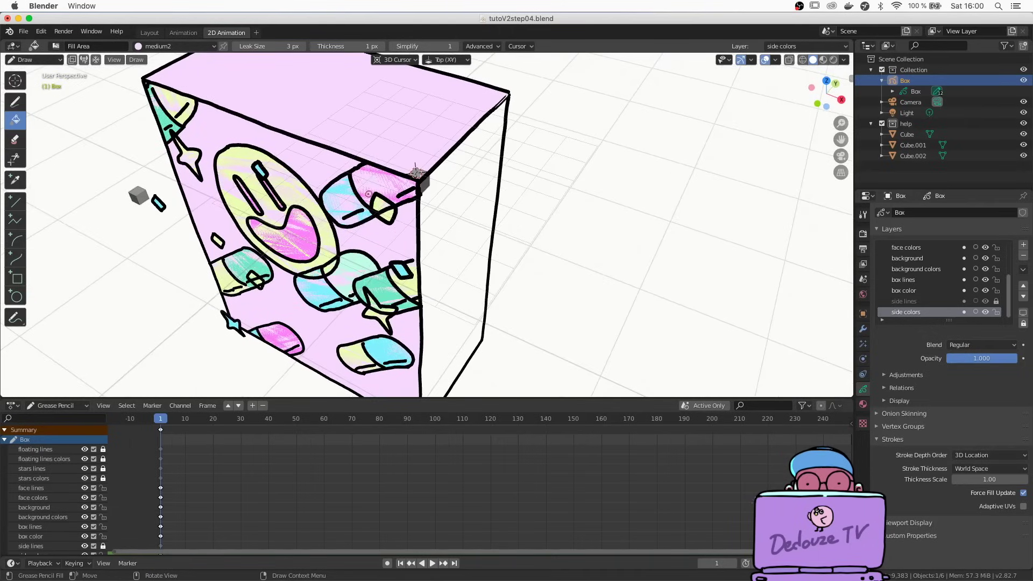
{"action": "middle_click_drag", "start_coordinate": [357, 191], "coordinate": [482, 226]}
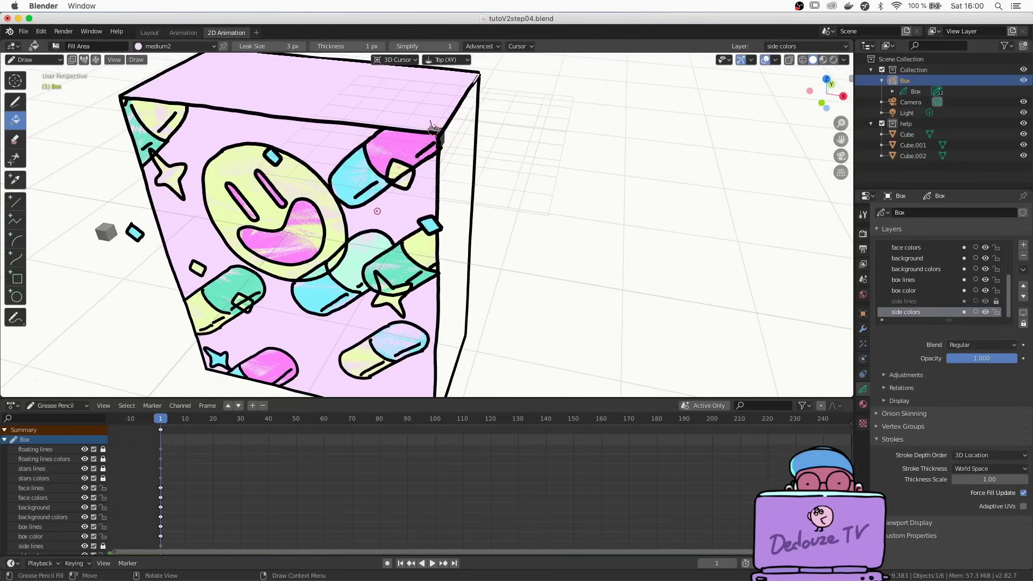
{"action": "middle_click_drag", "start_coordinate": [470, 225], "coordinate": [360, 175]}
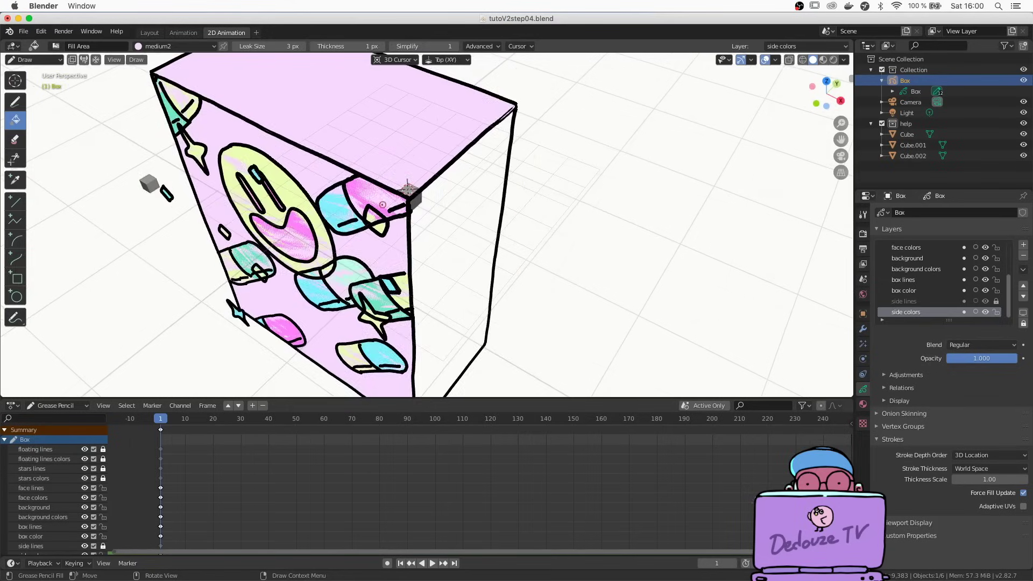
In Edit Mode, select the smiley face's color strokes and move them about -0.06 m along the Y axis.
{"action": "left_click", "coordinate": [32, 84]}
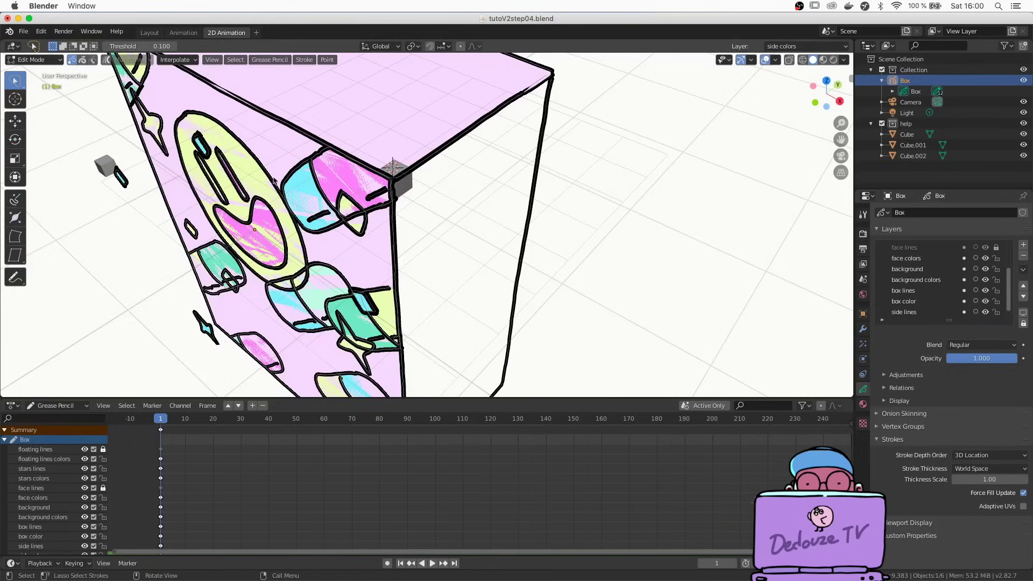
{"action": "left_click", "coordinate": [250, 225]}
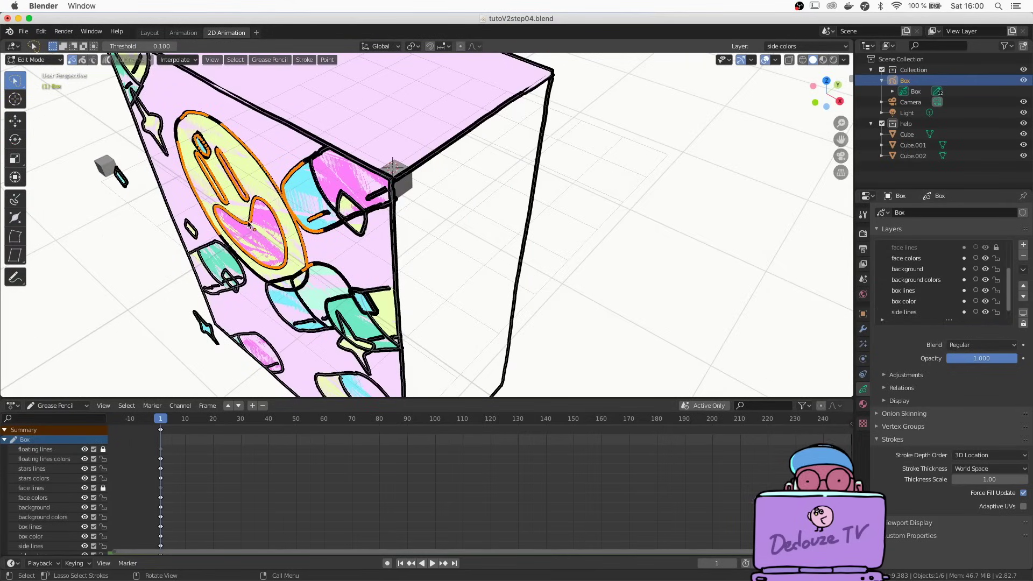
{"action": "key", "text": "g"}
{"action": "key", "text": "y"}
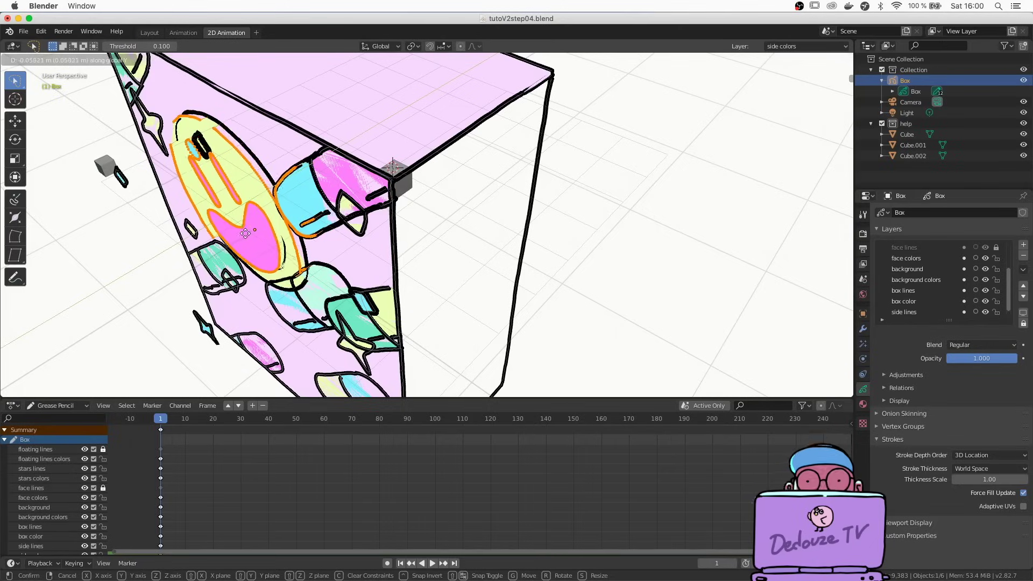
{"action": "left_click", "coordinate": [245, 233]}
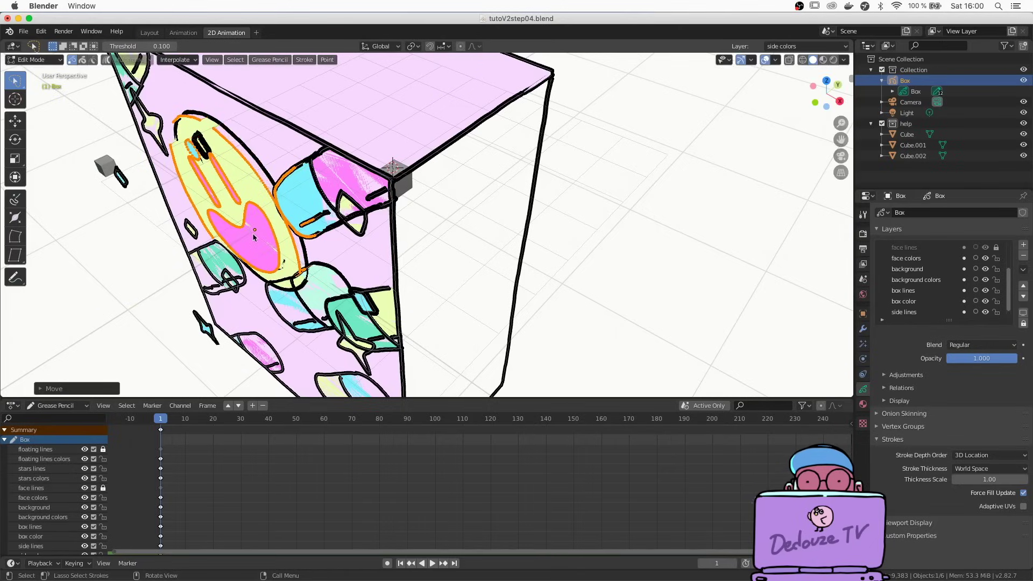
Select the smiley's pink mouth fill and move it slightly forward along the Y axis, in front of the yellow face.
{"action": "left_click", "coordinate": [247, 204]}
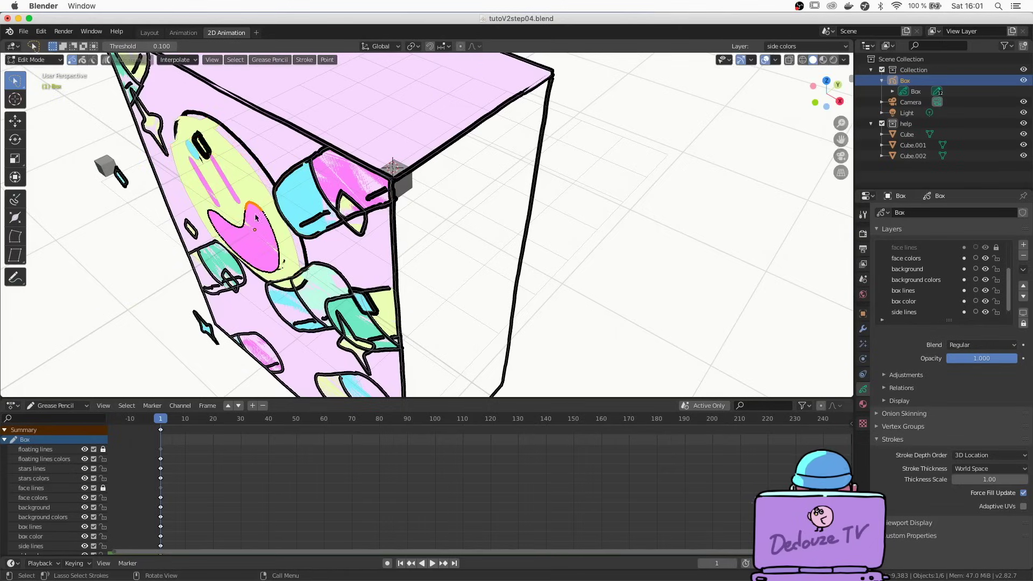
{"action": "left_click", "coordinate": [256, 233]}
{"action": "key", "text": "g"}
{"action": "key", "text": "y"}
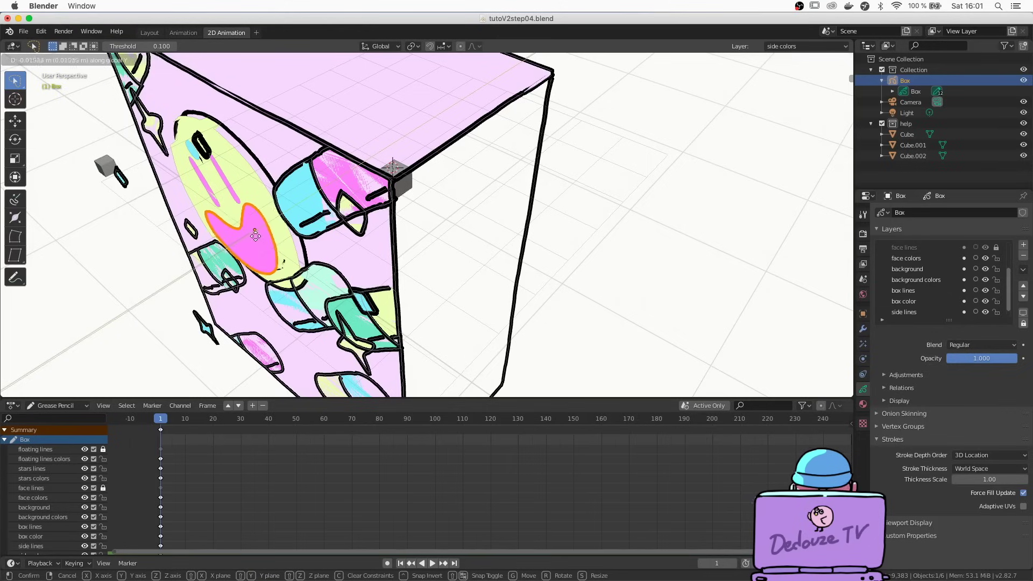
{"action": "left_click", "coordinate": [260, 242]}
{"action": "middle_click_drag", "start_coordinate": [260, 240], "coordinate": [261, 262]}
{"action": "middle_click_drag", "start_coordinate": [258, 264], "coordinate": [190, 290]}
{"action": "scroll", "coordinate": [224, 267], "scroll_direction": "up", "scroll_amount": 4}
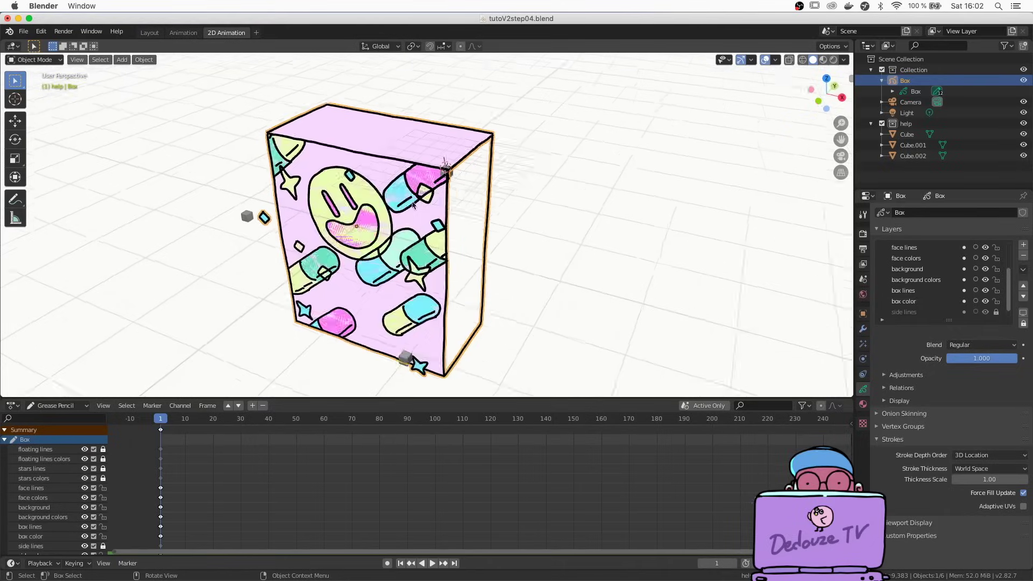
Return to Object Mode, set the Stroke Depth Order back to 2D Layers, and view the box from several angles.
{"action": "key", "text": "Tab"}
{"action": "left_click", "coordinate": [961, 456]}
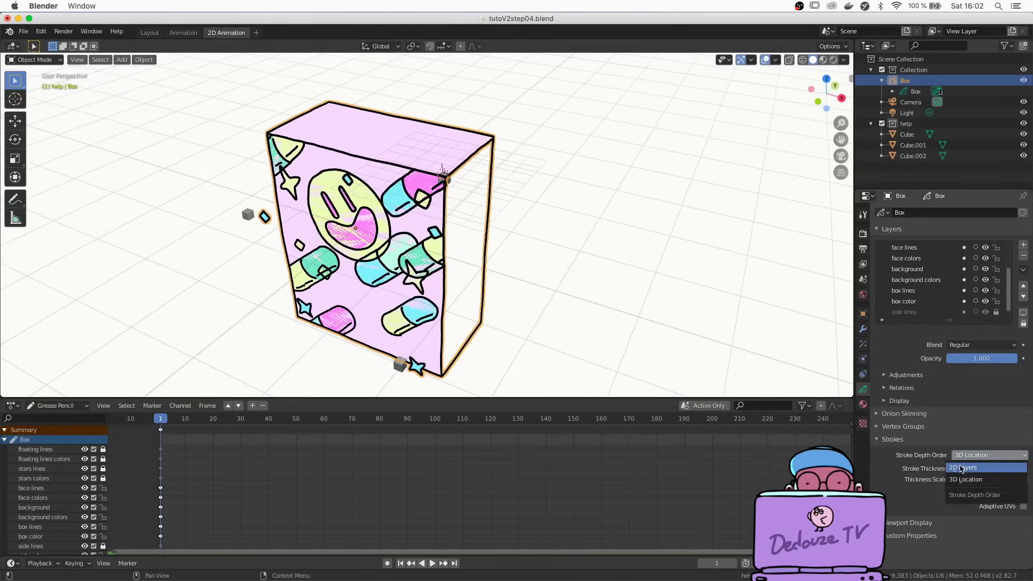
{"action": "left_click", "coordinate": [961, 468]}
{"action": "scroll", "coordinate": [570, 215], "scroll_direction": "right", "scroll_amount": 5}
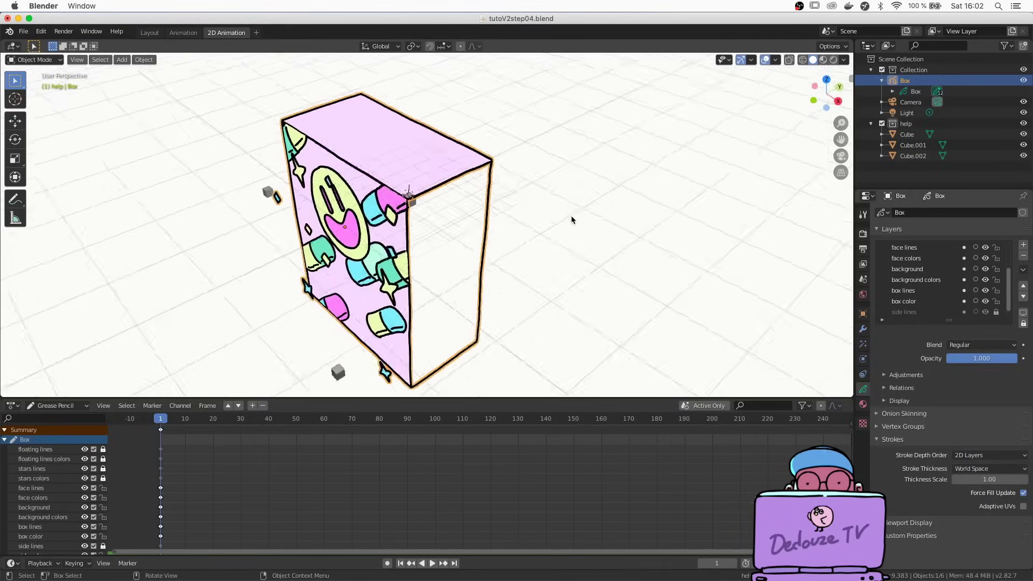
{"action": "scroll", "coordinate": [570, 215], "scroll_direction": "right", "scroll_amount": 3}
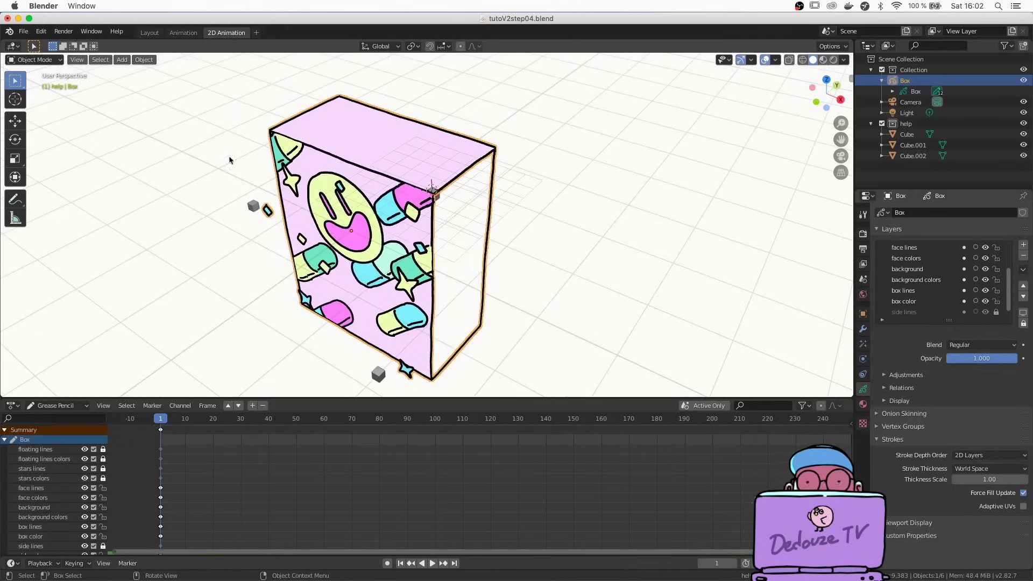
{"action": "scroll", "coordinate": [470, 227], "scroll_direction": "up", "scroll_amount": 4}
{"action": "scroll", "coordinate": [434, 178], "scroll_direction": "right", "scroll_amount": 3}
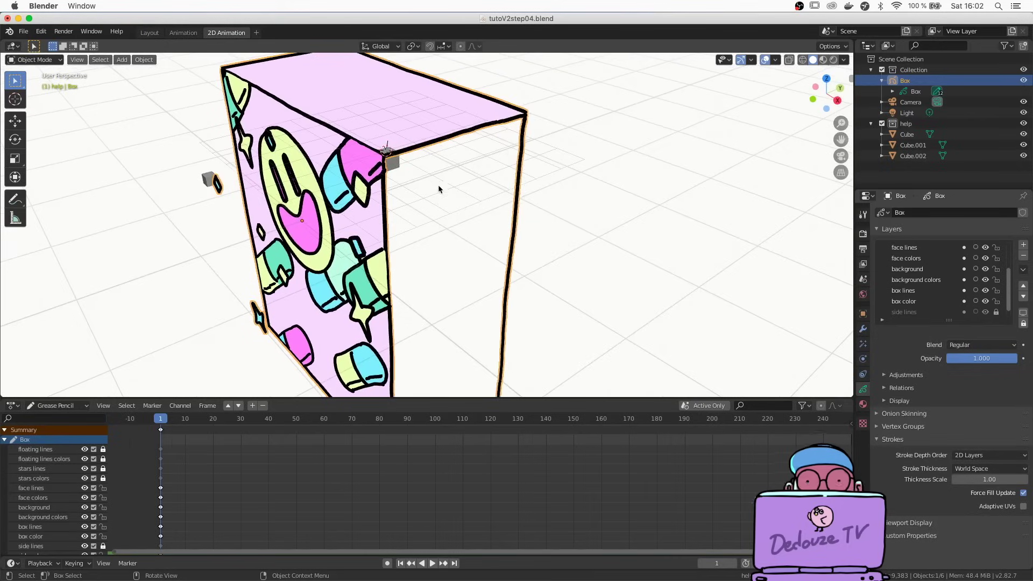
In Draw mode, fill the box's empty side face with the medium blue material on the Side (YZ) plane, with the 3D cursor at its corner.
{"action": "right_click", "coordinate": [394, 163], "text": "shift"}
{"action": "left_click", "coordinate": [35, 59]}
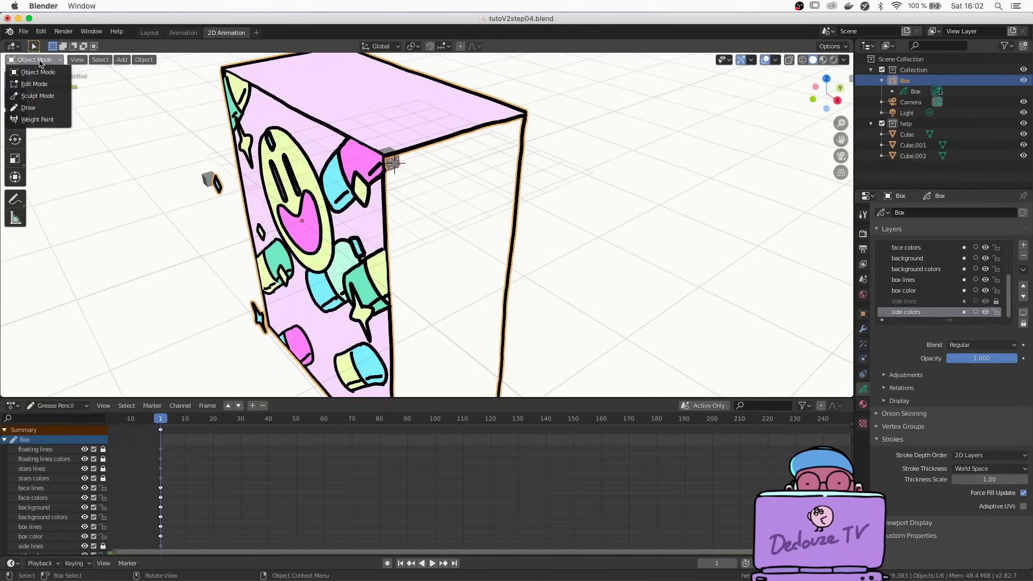
{"action": "left_click", "coordinate": [28, 108]}
{"action": "left_click", "coordinate": [148, 46]}
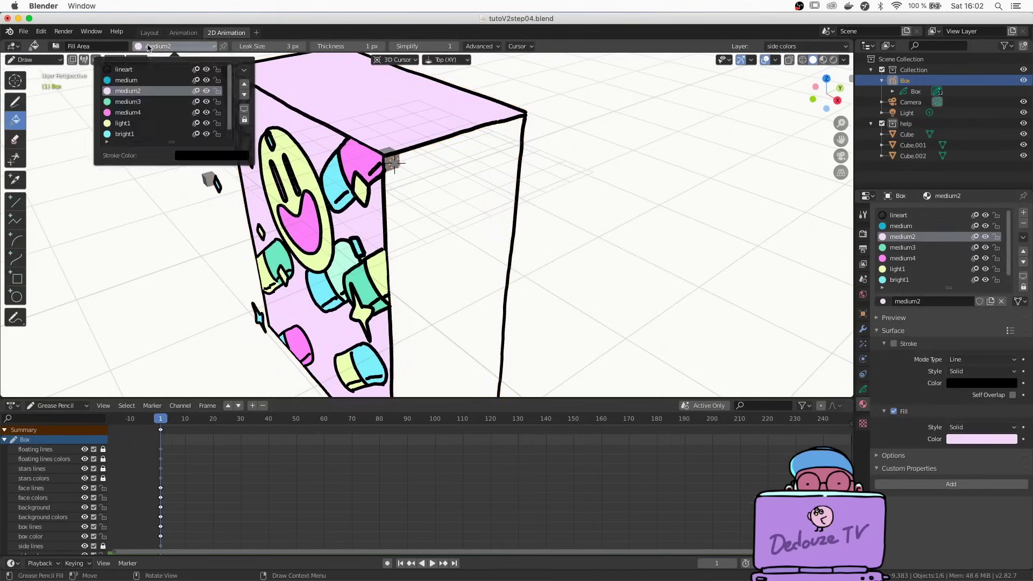
{"action": "left_click", "coordinate": [125, 81]}
{"action": "left_click", "coordinate": [446, 60]}
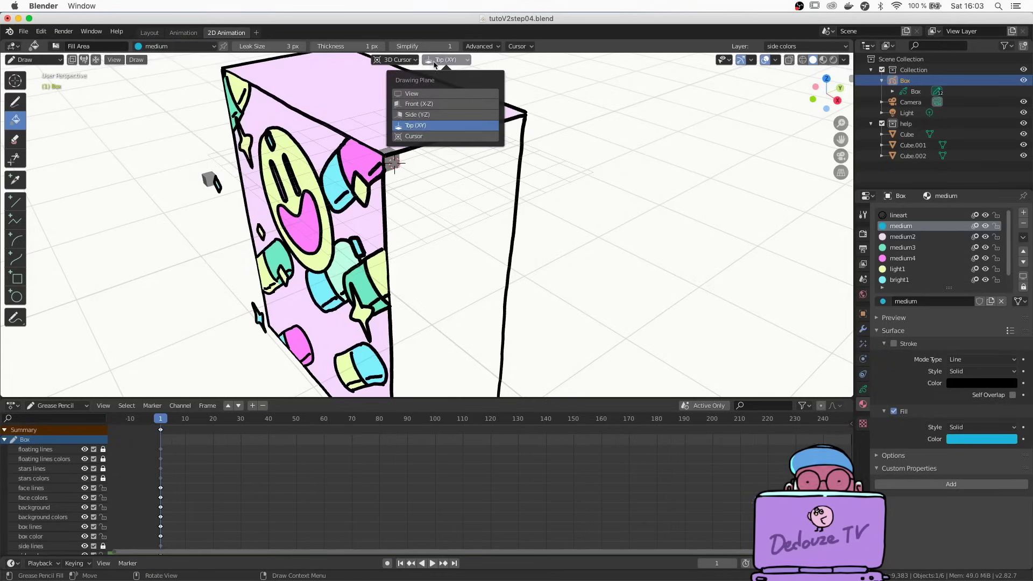
{"action": "left_click", "coordinate": [411, 115]}
{"action": "mouse_move", "coordinate": [406, 120]}
{"action": "middle_mouse_down"}
{"action": "mouse_move", "coordinate": [418, 224]}
{"action": "mouse_move", "coordinate": [419, 183]}
{"action": "middle_mouse_up"}
{"action": "left_click", "coordinate": [417, 185]}
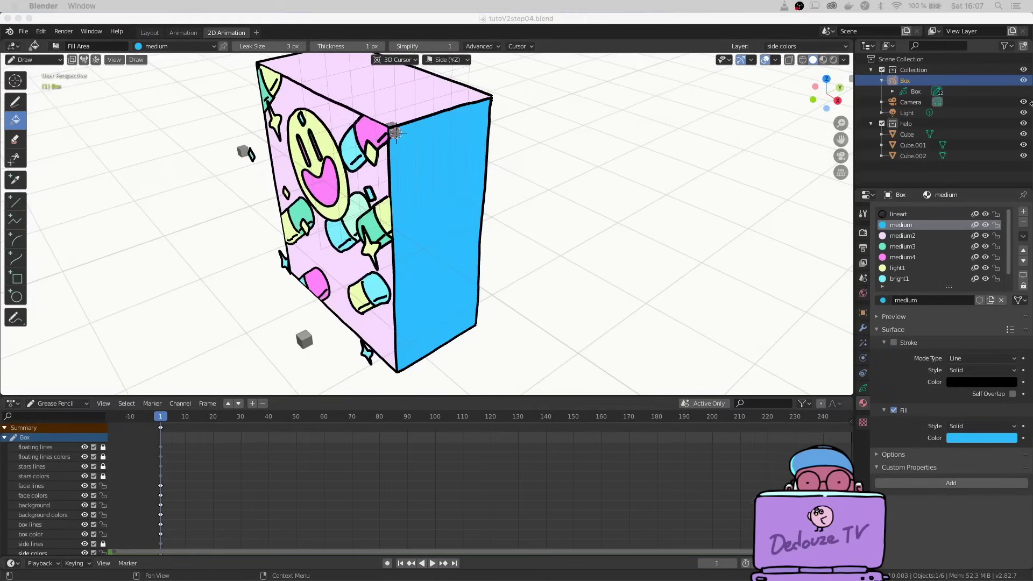
{"action": "left_click", "coordinate": [636, 20]}
{"action": "scroll", "coordinate": [541, 135], "scroll_direction": "right", "scroll_amount": 4}
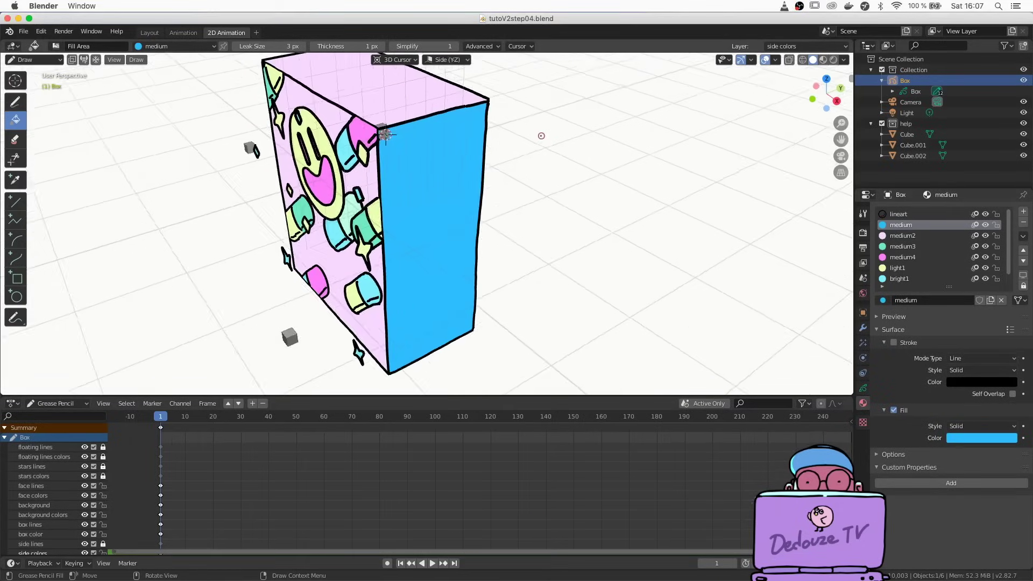
{"action": "scroll", "coordinate": [541, 135], "scroll_direction": "right", "scroll_amount": 5}
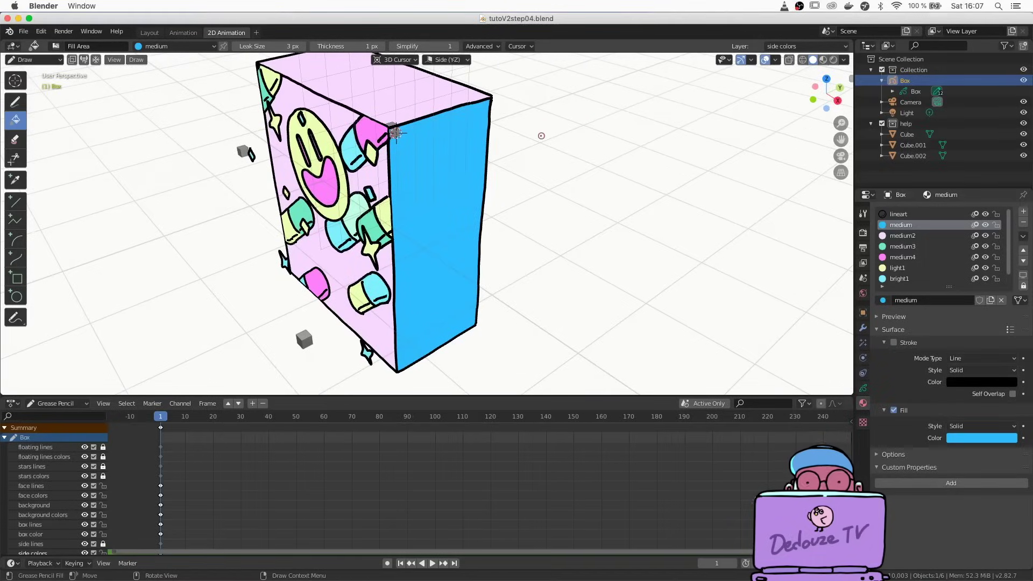
{"action": "middle_click_drag", "start_coordinate": [395, 132], "coordinate": [344, 138]}
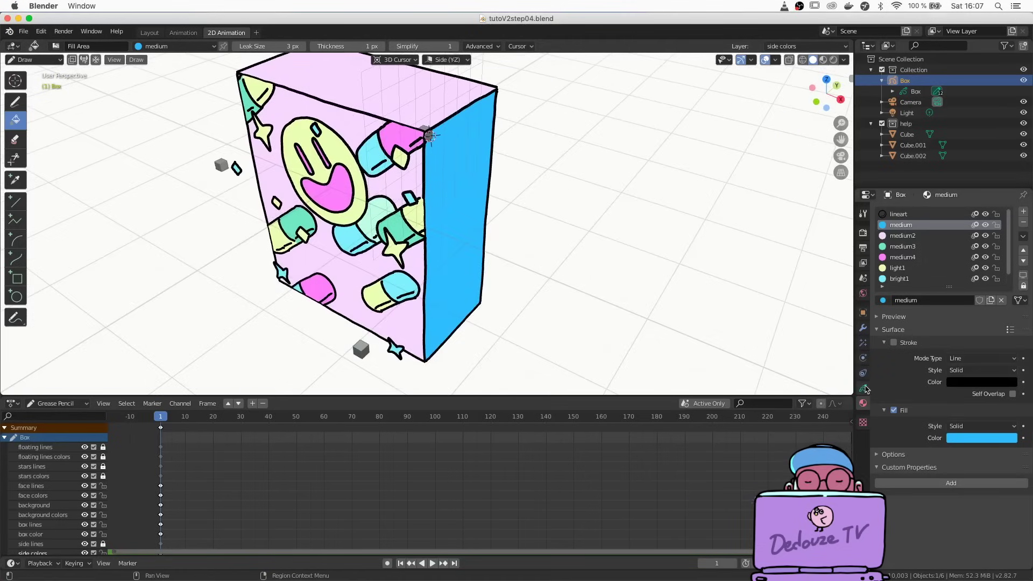
With the lineart pen on the side lines layer, set the drawing plane to Top (XY) for the box's top face.
{"action": "left_click", "coordinate": [863, 388]}
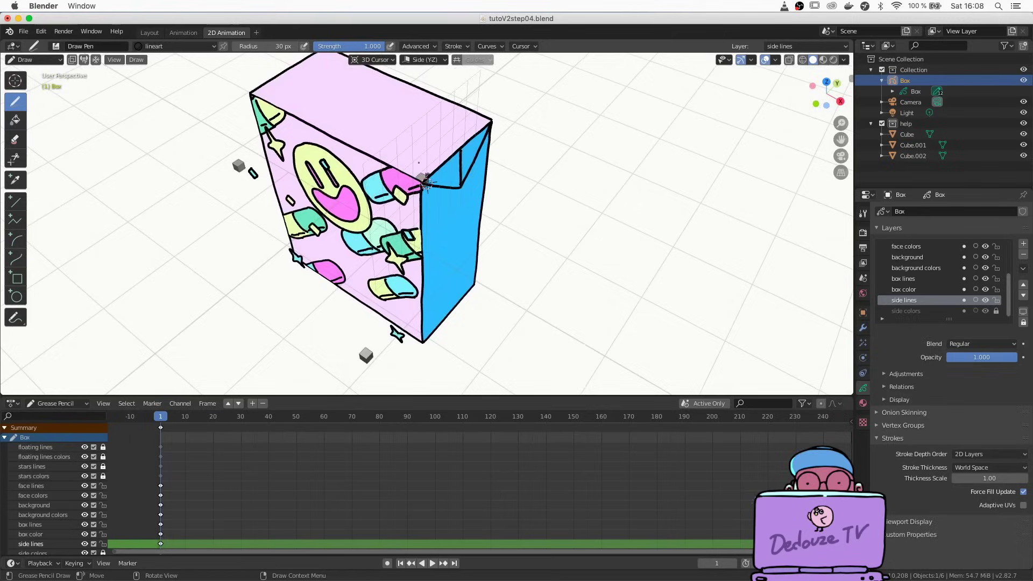
{"action": "key", "text": "shift"}
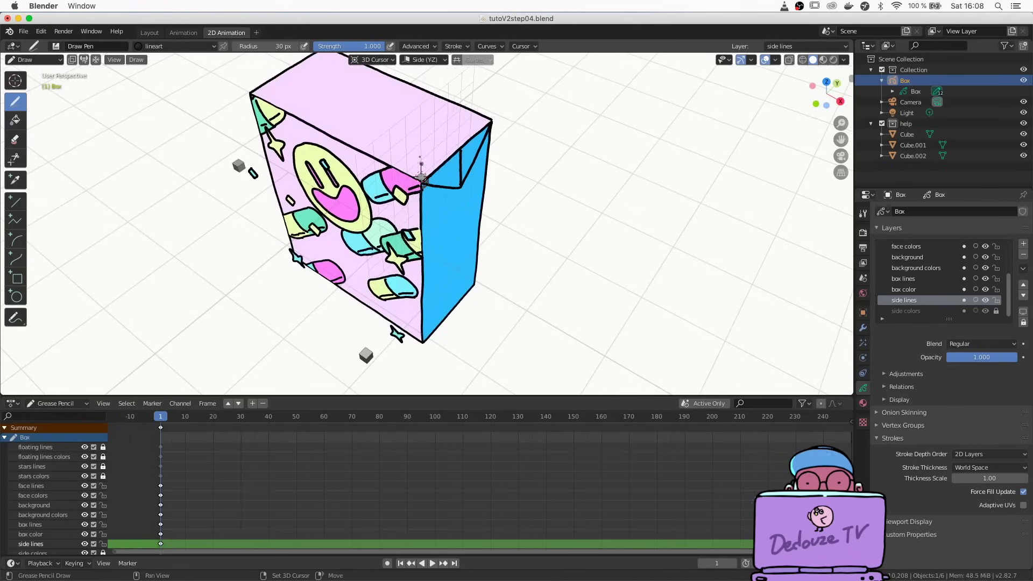
{"action": "left_click", "coordinate": [411, 61]}
{"action": "left_click", "coordinate": [394, 126]}
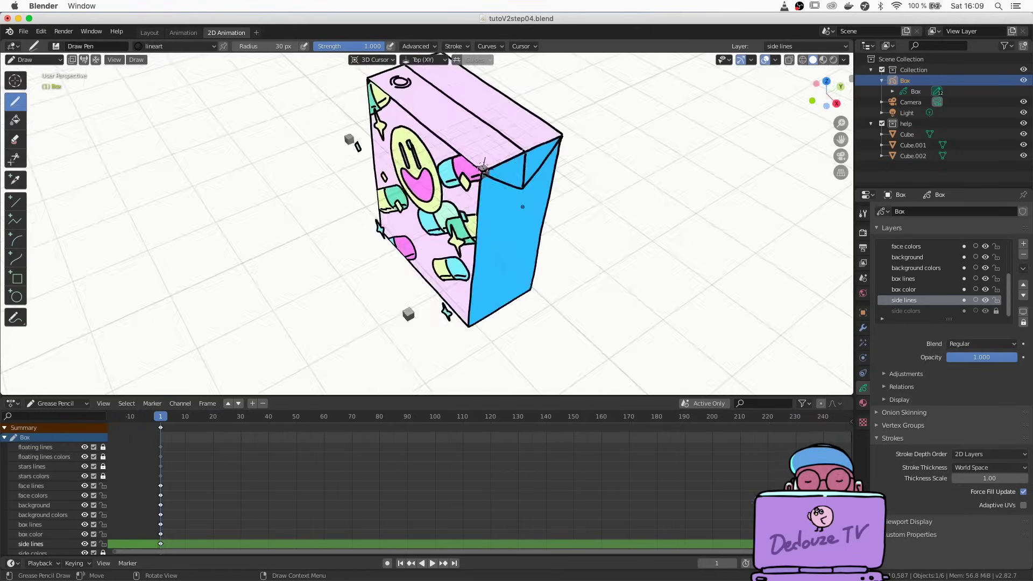
From the right side view, draw two label bars, a large panel with lettering and a smiley, and a barcode on the side face.
{"action": "key", "text": "KP_3"}
{"action": "mouse_move", "coordinate": [524, 207]}
{"action": "left_mouse_down"}
{"action": "mouse_move", "coordinate": [533, 215]}
{"action": "mouse_move", "coordinate": [464, 208]}
{"action": "mouse_move", "coordinate": [534, 228]}
{"action": "mouse_move", "coordinate": [533, 215]}
{"action": "mouse_move", "coordinate": [490, 258]}
{"action": "mouse_move", "coordinate": [535, 241]}
{"action": "left_mouse_up"}
{"action": "left_click_drag", "start_coordinate": [465, 254], "coordinate": [463, 342]}
{"action": "mouse_move", "coordinate": [532, 253]}
{"action": "left_mouse_down"}
{"action": "mouse_move", "coordinate": [506, 346]}
{"action": "mouse_move", "coordinate": [464, 345]}
{"action": "left_mouse_up"}
{"action": "mouse_move", "coordinate": [506, 339]}
{"action": "left_mouse_down"}
{"action": "mouse_move", "coordinate": [508, 321]}
{"action": "mouse_move", "coordinate": [508, 349]}
{"action": "left_mouse_up"}
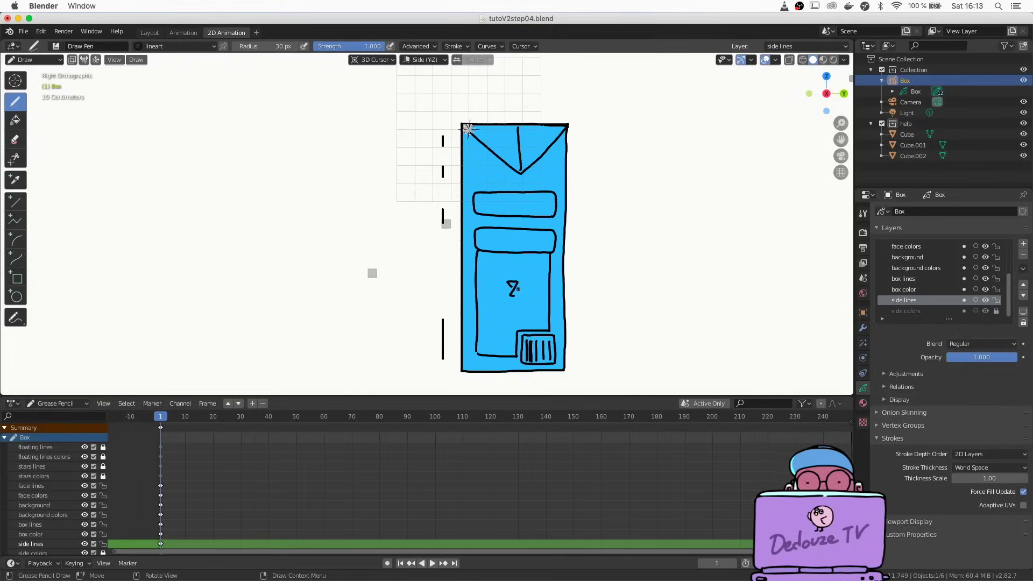
{"action": "left_click_drag", "start_coordinate": [521, 281], "coordinate": [521, 297]}
{"action": "left_click_drag", "start_coordinate": [528, 287], "coordinate": [530, 287]}
{"action": "left_click_drag", "start_coordinate": [530, 280], "coordinate": [531, 281]}
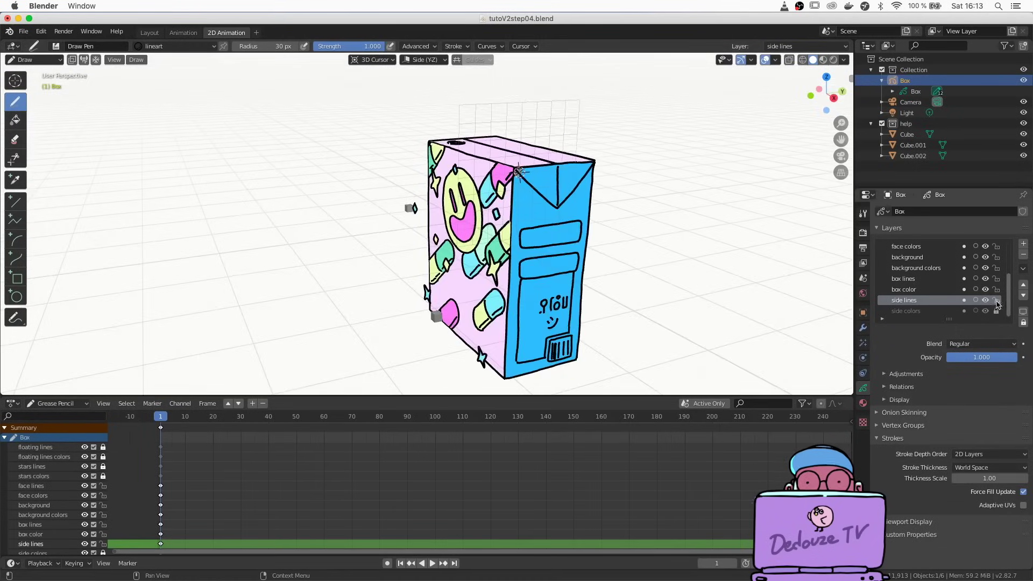
Lock side lines and, on the side colors layer, fill the upper bar with medium3, the lower bar with light1 and the panel with bright1.
{"action": "left_click", "coordinate": [996, 300]}
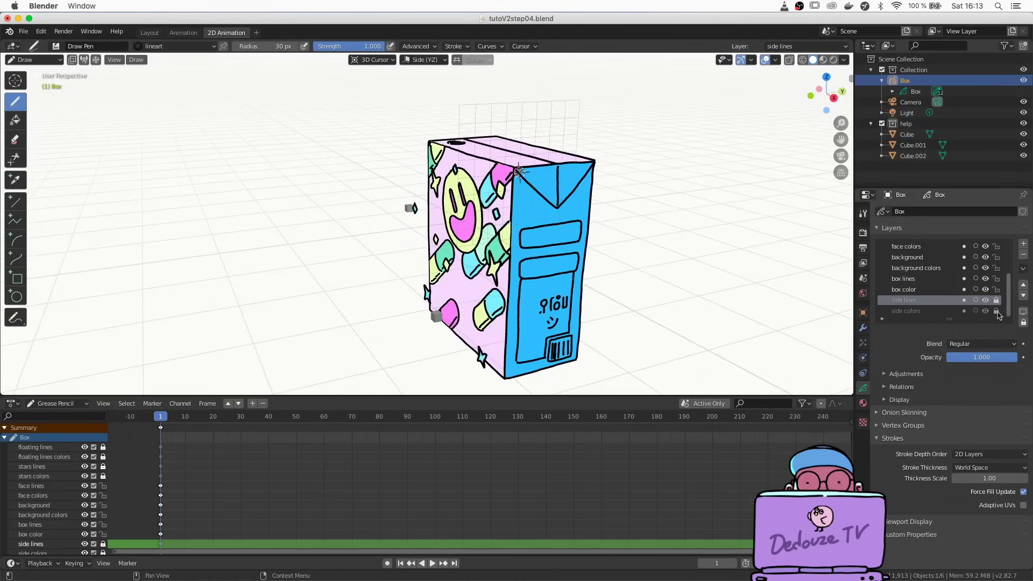
{"action": "left_click", "coordinate": [914, 311]}
{"action": "left_click", "coordinate": [862, 402]}
{"action": "key", "text": "f"}
{"action": "left_click", "coordinate": [897, 256]}
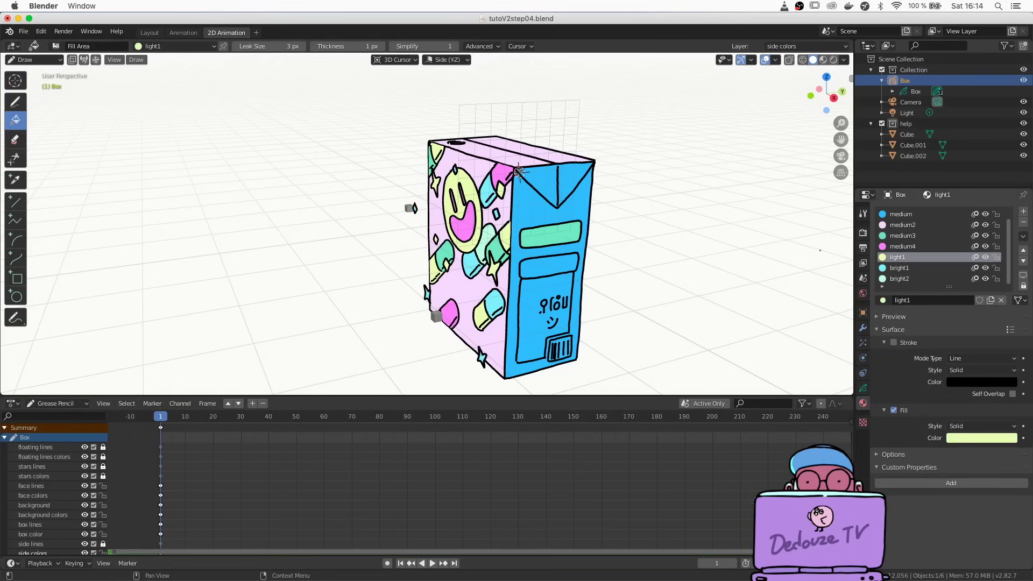
{"action": "left_click", "coordinate": [548, 263]}
{"action": "left_click", "coordinate": [898, 268]}
{"action": "left_click", "coordinate": [515, 355]}
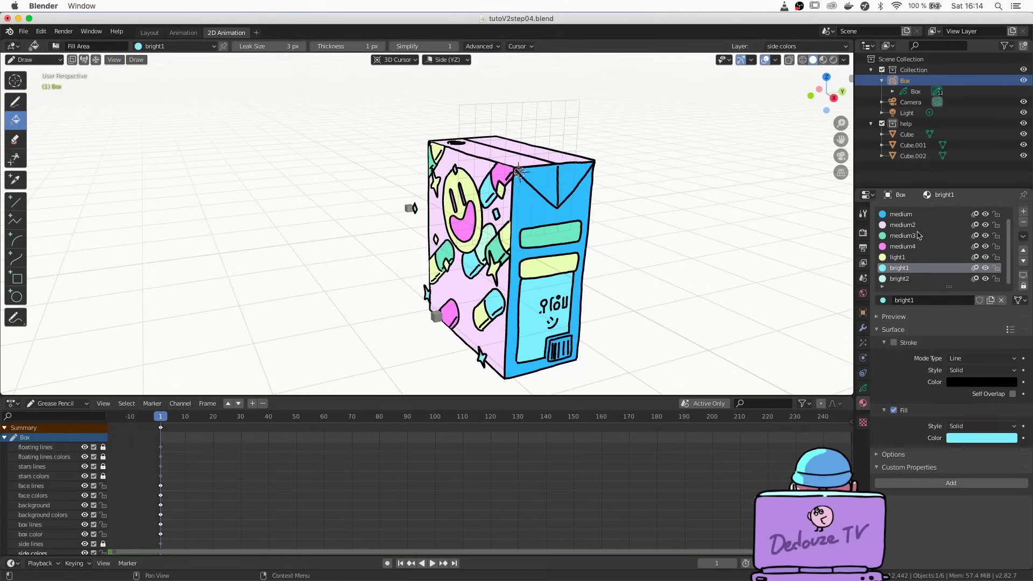
On the side lines layer, draw made-up lettering and symbols inside the green and yellow label bars.
{"action": "left_click", "coordinate": [863, 388]}
{"action": "left_click", "coordinate": [904, 300]}
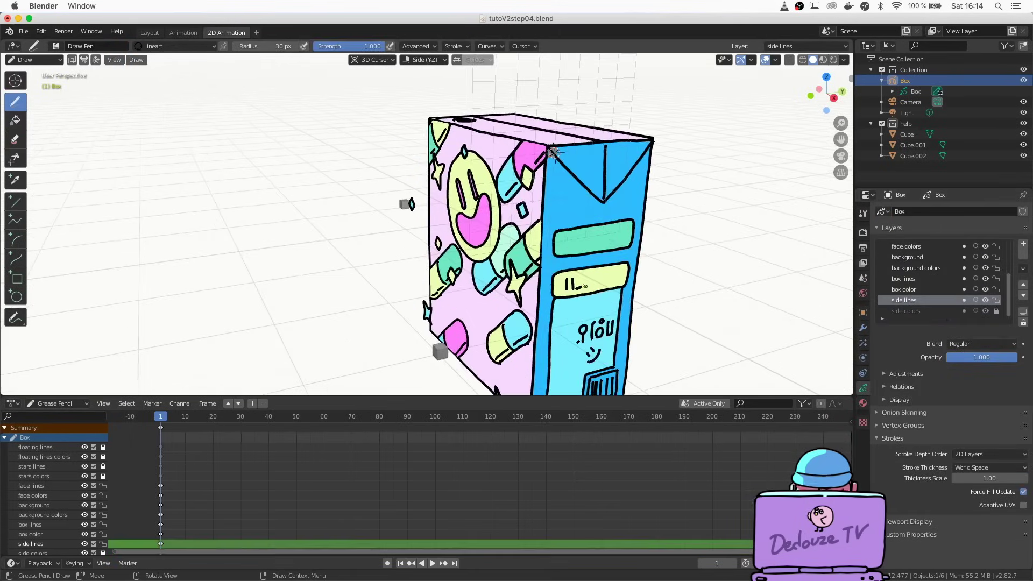
{"action": "left_click_drag", "start_coordinate": [585, 287], "coordinate": [623, 282]}
{"action": "left_click_drag", "start_coordinate": [558, 243], "coordinate": [564, 242]}
{"action": "left_click_drag", "start_coordinate": [570, 236], "coordinate": [618, 242]}
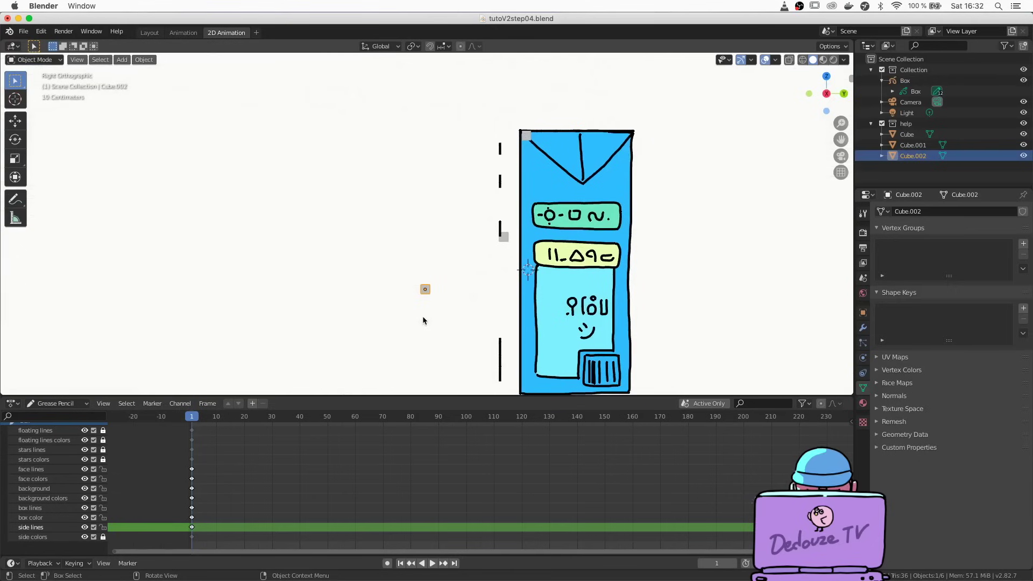
In the right side view, move the helper cube Cube.002 up and over to the box's front edge.
{"action": "key", "text": "g"}
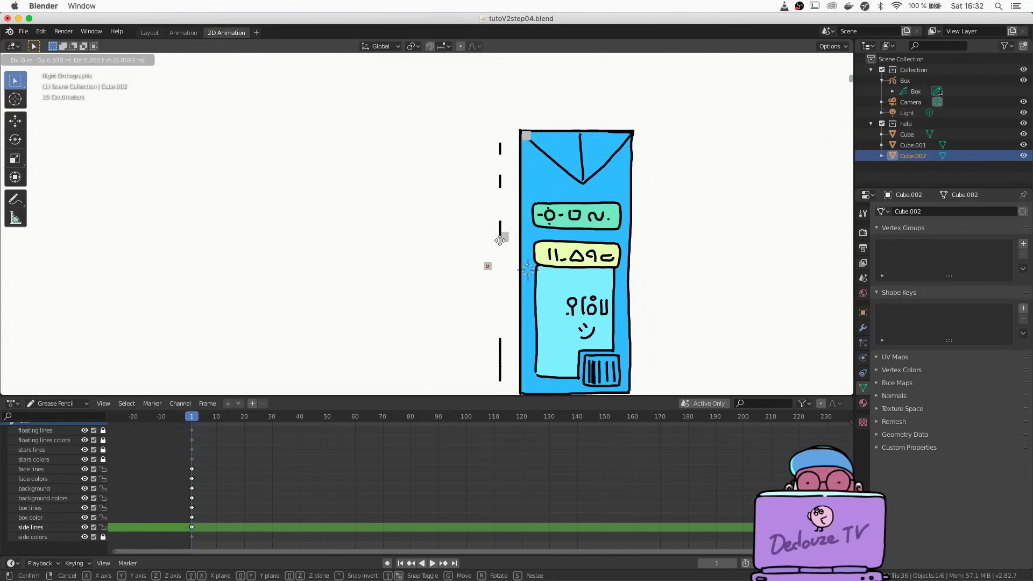
{"action": "left_click", "coordinate": [516, 253]}
{"action": "middle_click_drag", "start_coordinate": [516, 252], "coordinate": [548, 267]}
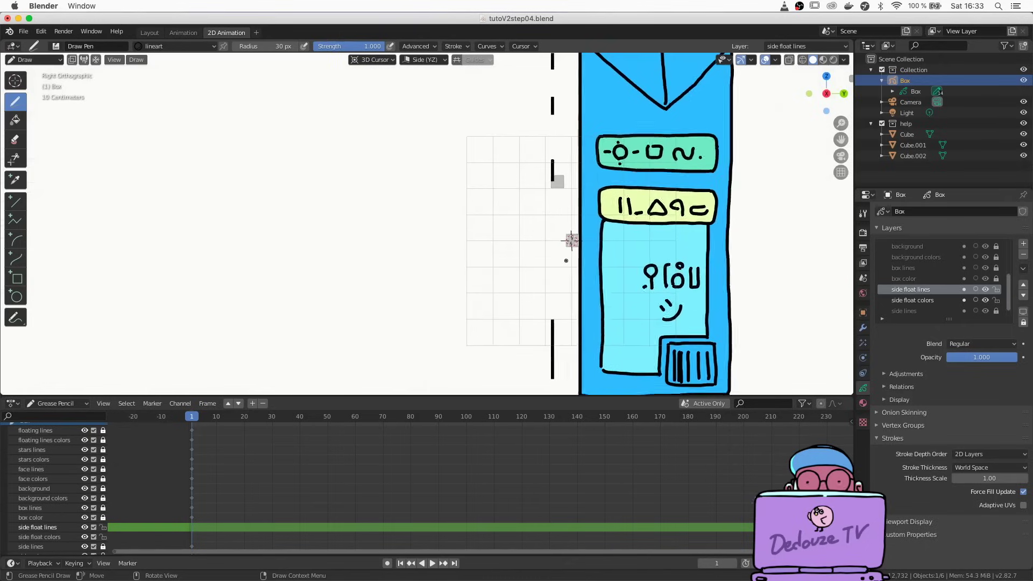
On the side float lines layer, draw a floating star overlapping the cyan panel's front edge, and undo the extra stroke on the opposite edge.
{"action": "mouse_move", "coordinate": [605, 278]}
{"action": "left_mouse_down"}
{"action": "mouse_move", "coordinate": [579, 310]}
{"action": "mouse_move", "coordinate": [640, 311]}
{"action": "mouse_move", "coordinate": [603, 277]}
{"action": "left_mouse_up"}
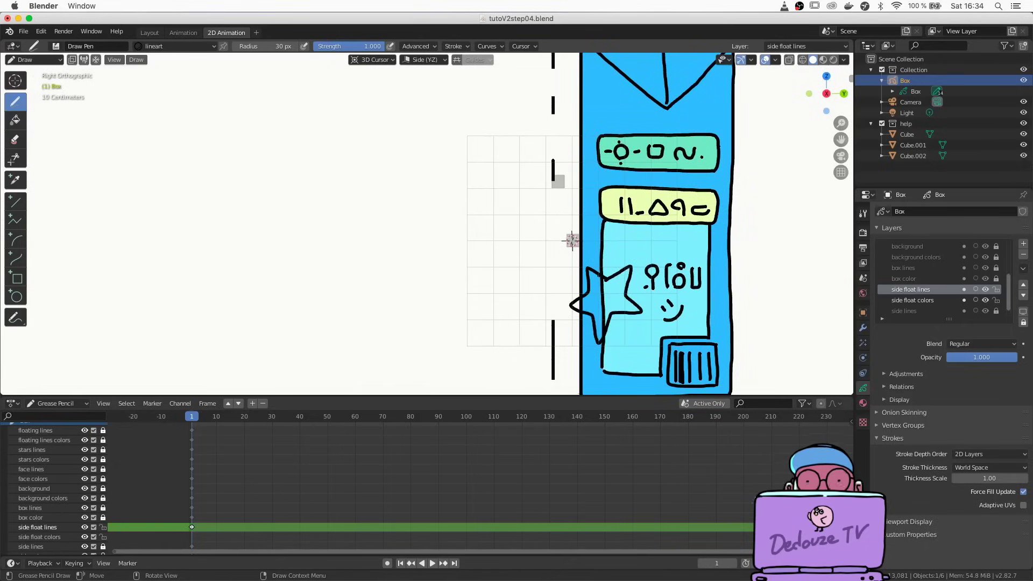
{"action": "mouse_move", "coordinate": [737, 220]}
{"action": "left_mouse_down"}
{"action": "mouse_move", "coordinate": [718, 272]}
{"action": "mouse_move", "coordinate": [741, 216]}
{"action": "mouse_move", "coordinate": [700, 244]}
{"action": "mouse_move", "coordinate": [736, 236]}
{"action": "left_mouse_up"}
{"action": "key", "text": "ctrl+z"}
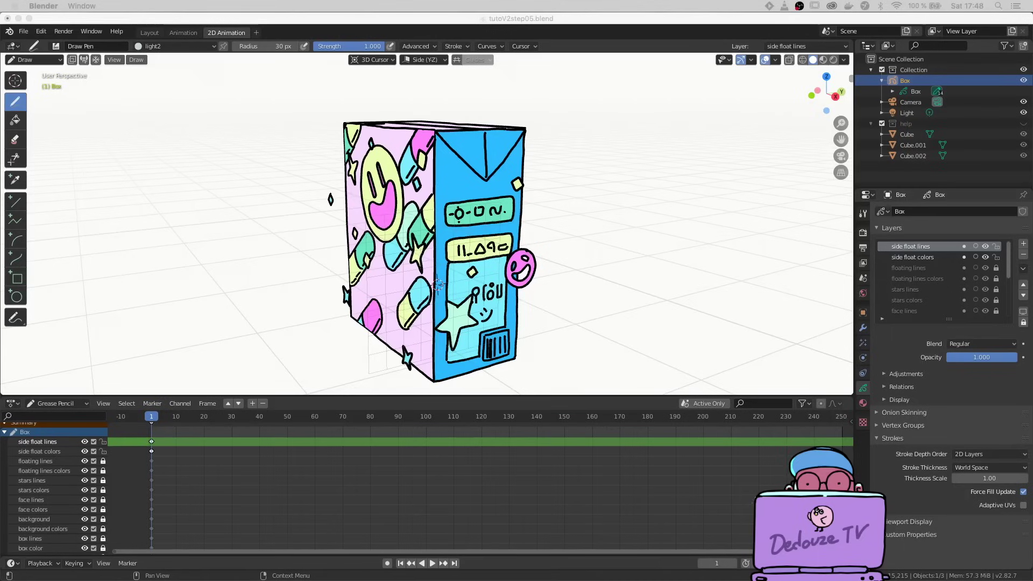
Examine the decorated box from several angles, checking the side's floating elements and the top face.
{"action": "left_click", "coordinate": [418, 229]}
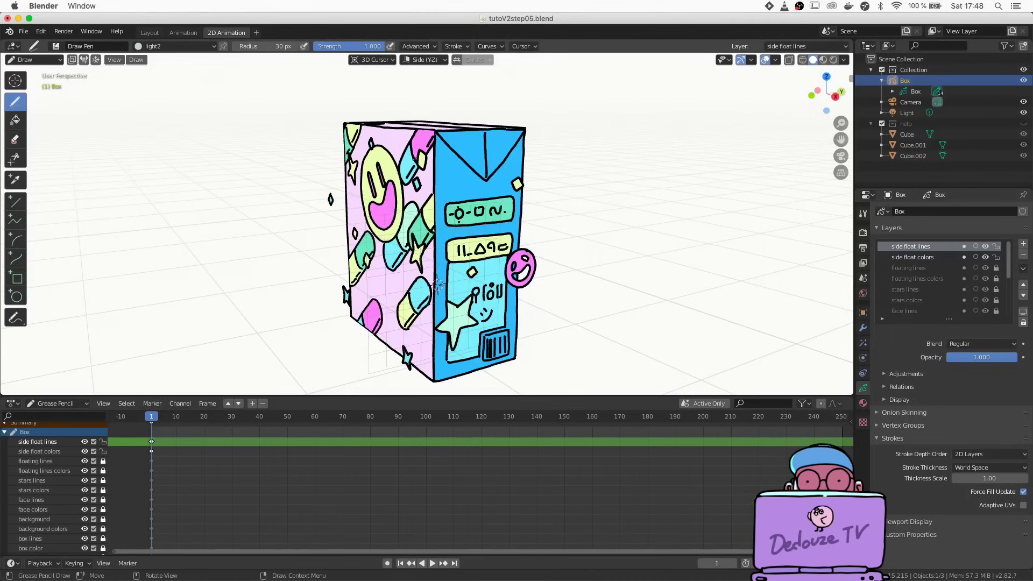
{"action": "key", "text": "alt+shift"}
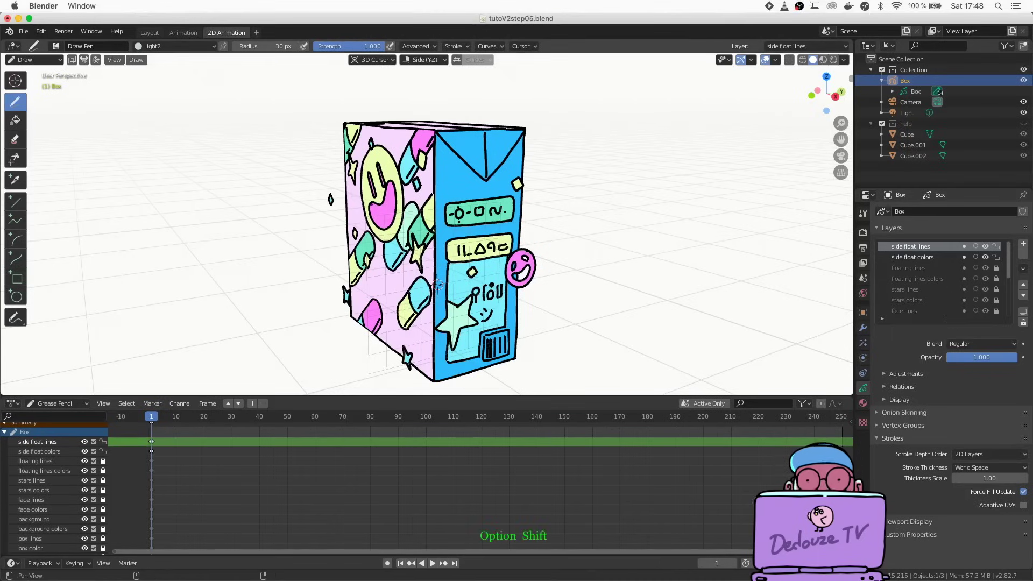
{"action": "mouse_move", "coordinate": [365, 213]}
{"action": "left_mouse_down", "text": "alt+shift"}
{"action": "mouse_move", "coordinate": [396, 234]}
{"action": "mouse_move", "coordinate": [362, 129]}
{"action": "left_mouse_up", "text": "alt+shift"}
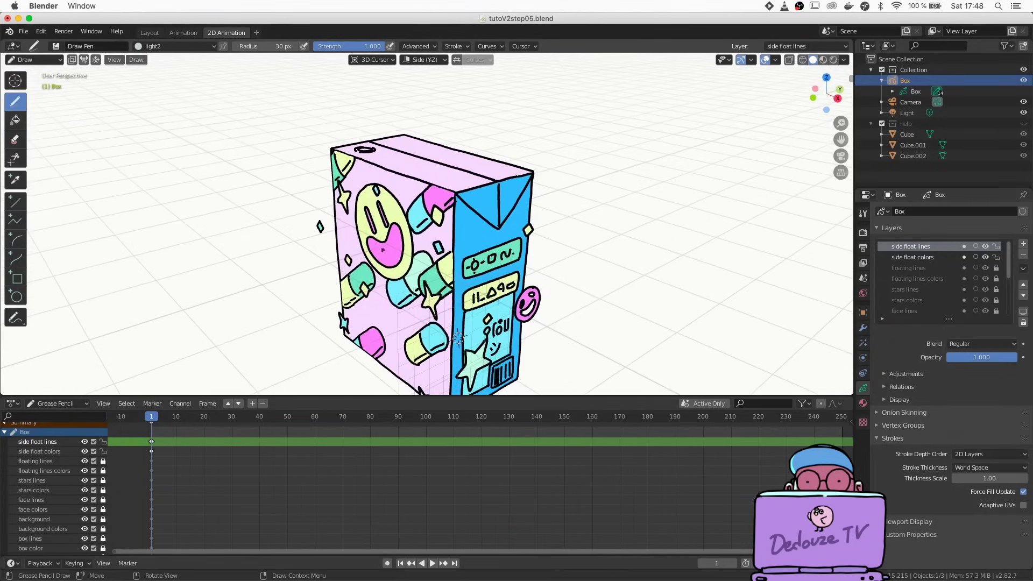
{"action": "left_click_drag", "start_coordinate": [363, 262], "coordinate": [359, 204], "text": "alt"}
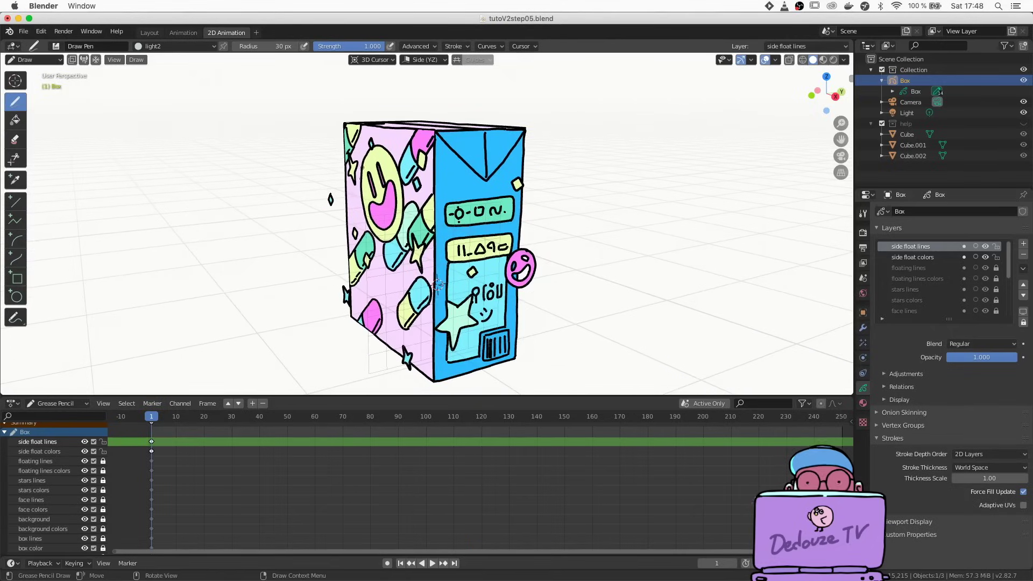
{"action": "mouse_move", "coordinate": [438, 284]}
{"action": "left_mouse_down", "text": "alt+shift"}
{"action": "mouse_move", "coordinate": [457, 293]}
{"action": "mouse_move", "coordinate": [451, 308]}
{"action": "left_mouse_up", "text": "alt+shift"}
{"action": "left_click_drag", "start_coordinate": [395, 234], "coordinate": [388, 242], "text": "alt+shift"}
{"action": "mouse_move", "coordinate": [463, 251]}
{"action": "left_mouse_down", "text": "alt"}
{"action": "mouse_move", "coordinate": [445, 288]}
{"action": "mouse_move", "coordinate": [484, 269]}
{"action": "mouse_move", "coordinate": [478, 262]}
{"action": "left_mouse_up", "text": "alt"}
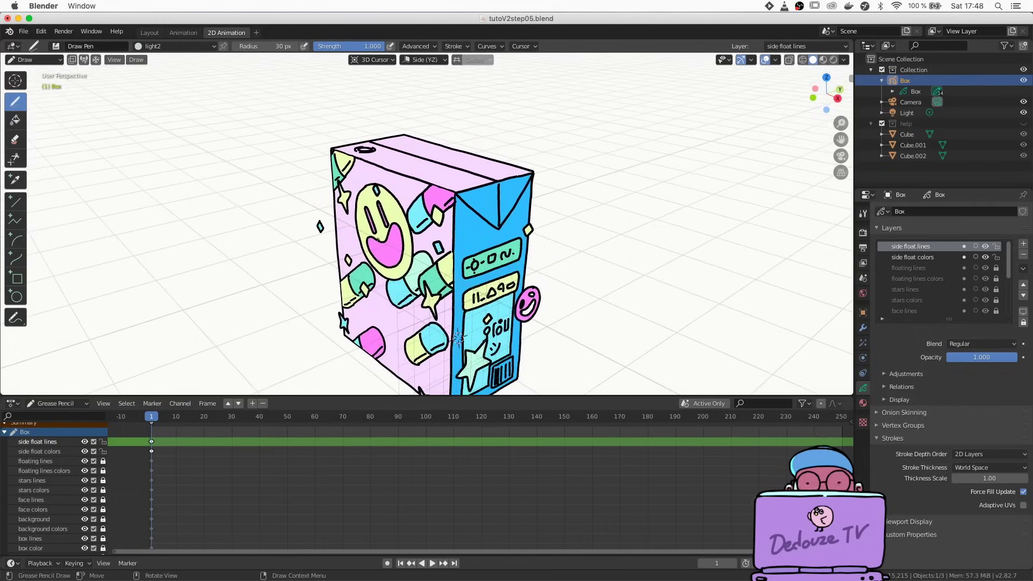
In Object Mode, use the front and top views to place the 3D cursor at the centre of the circular opening on the box's top.
{"action": "left_click", "coordinate": [25, 59]}
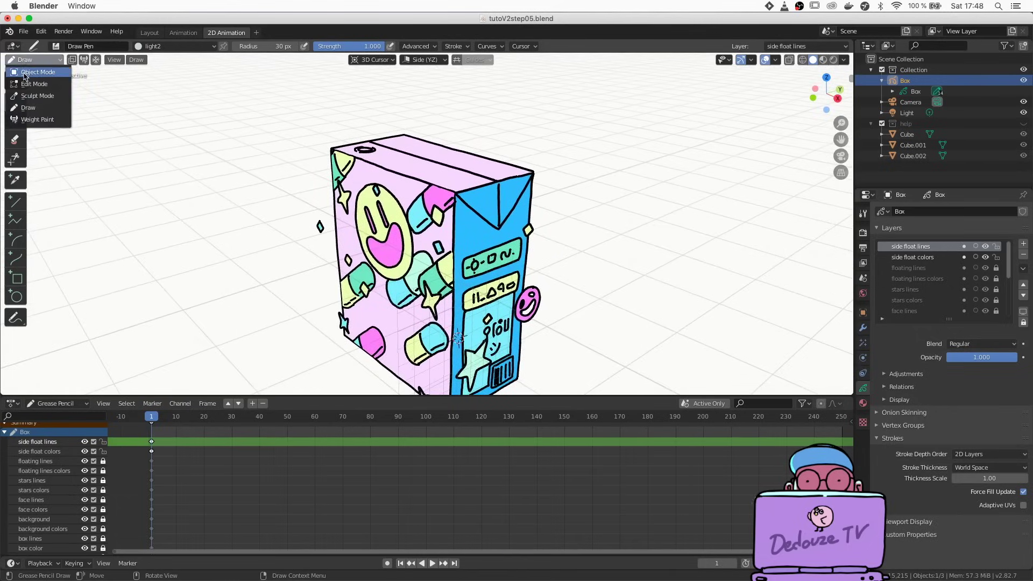
{"action": "left_click", "coordinate": [24, 73]}
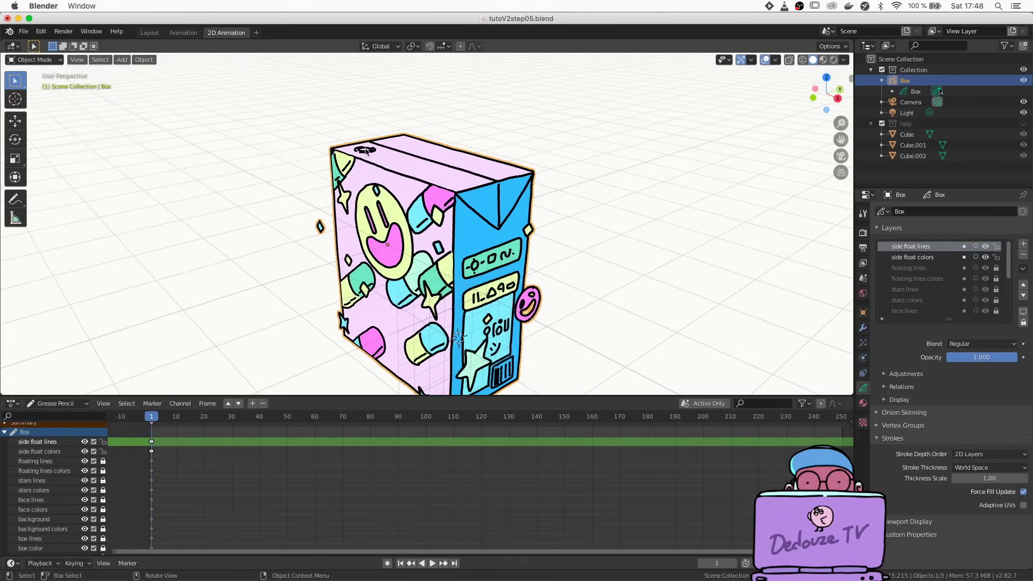
{"action": "key", "text": "KP_1"}
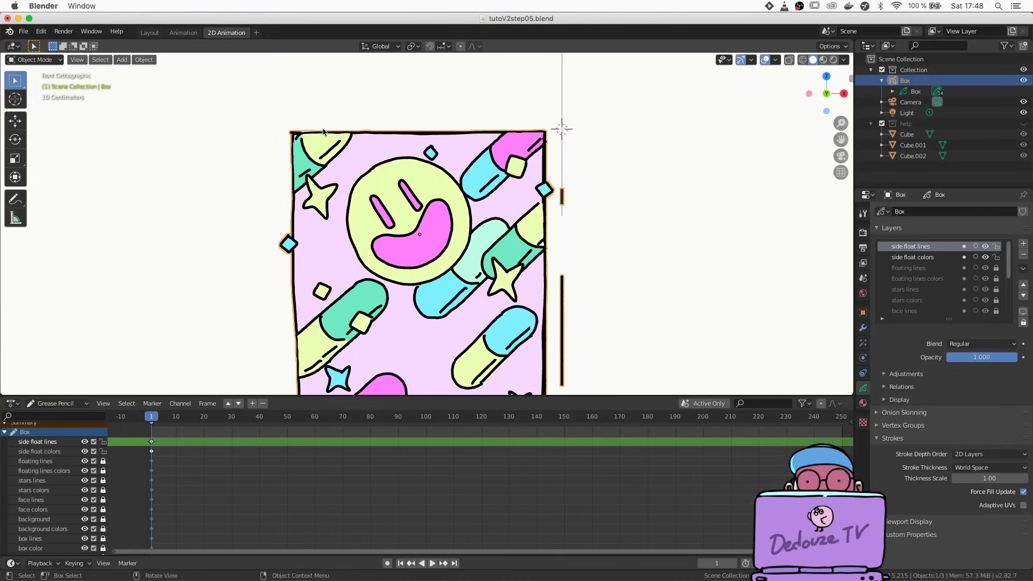
{"action": "right_click", "coordinate": [323, 131], "text": "shift"}
{"action": "left_click", "coordinate": [775, 60]}
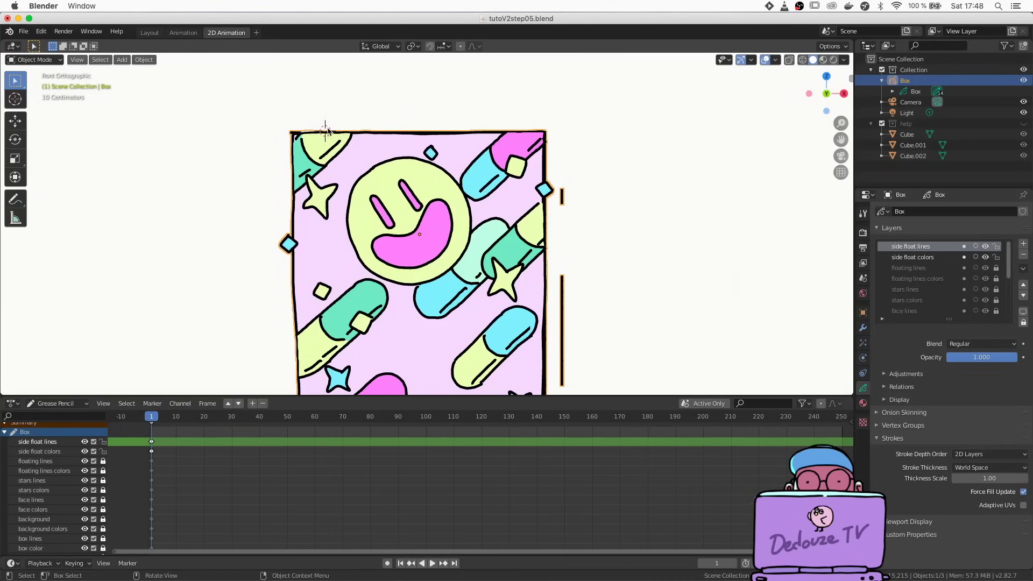
{"action": "middle_click_drag", "start_coordinate": [326, 130], "coordinate": [328, 131]}
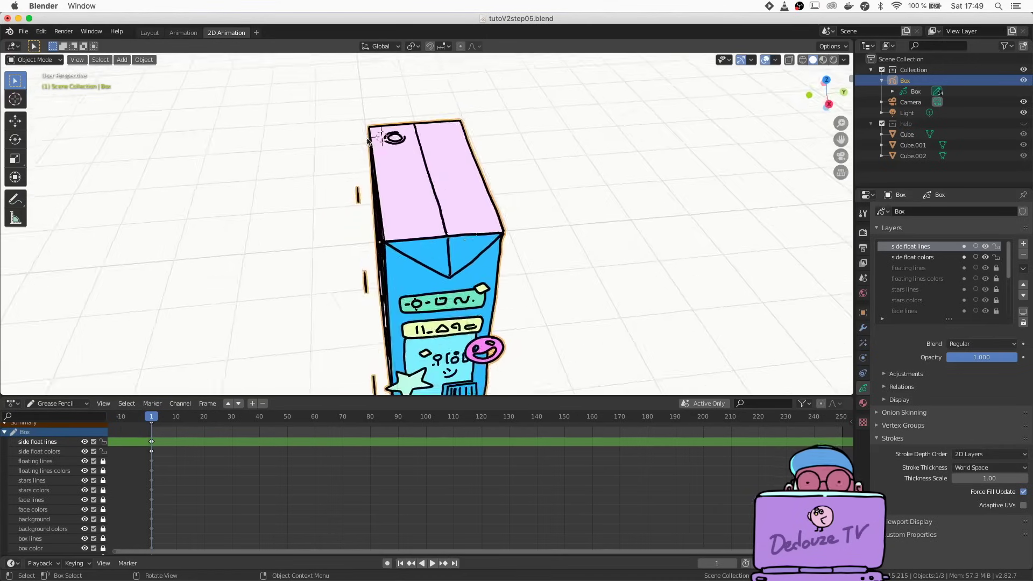
{"action": "key", "text": "KP_1"}
{"action": "key", "text": "KP_7"}
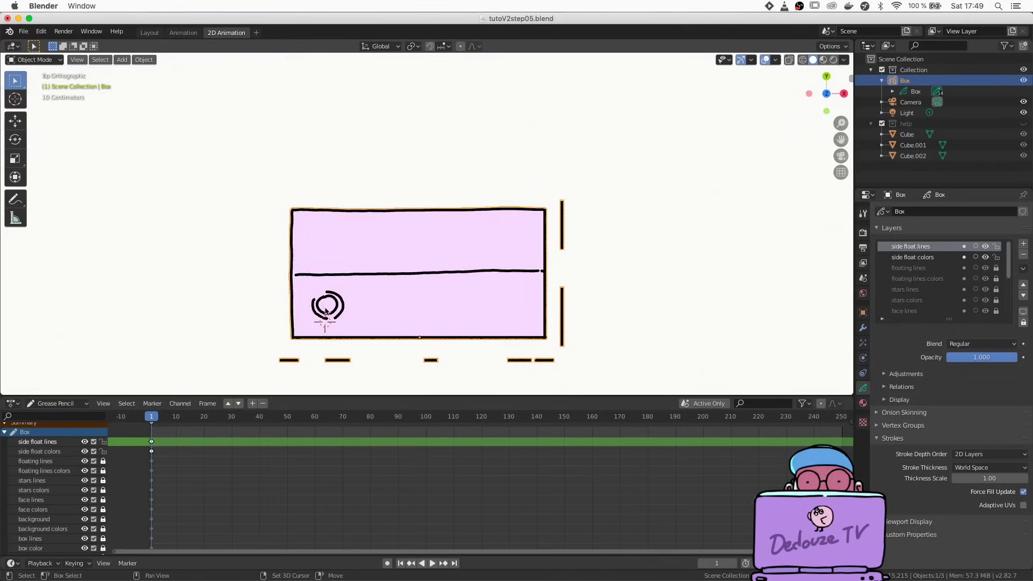
{"action": "right_click", "coordinate": [327, 305], "text": "shift"}
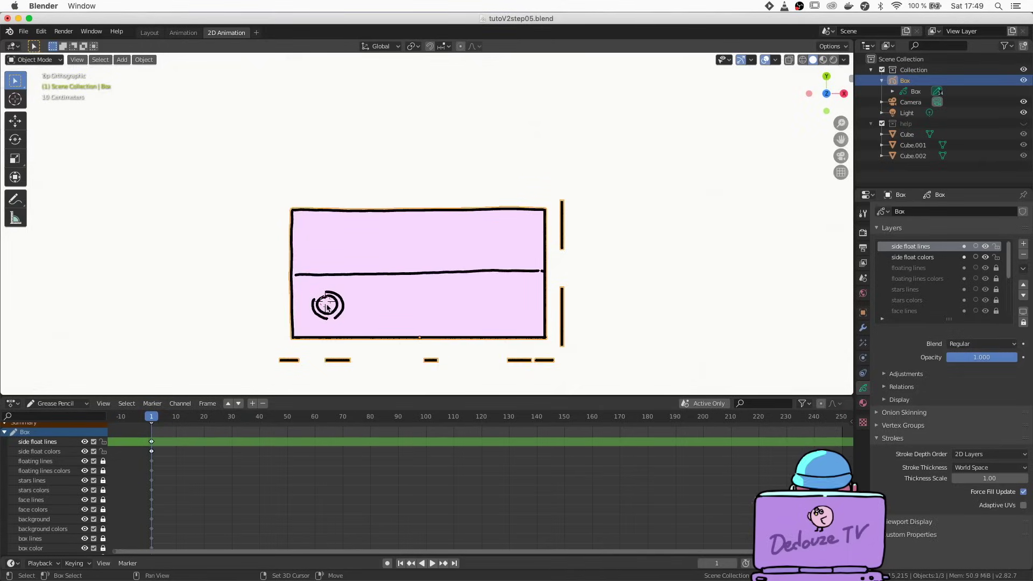
Add a blank grease pencil object at the 3D cursor in the circular opening on the box's top.
{"action": "middle_click_drag", "start_coordinate": [327, 307], "coordinate": [382, 292]}
{"action": "left_click", "coordinate": [122, 59]}
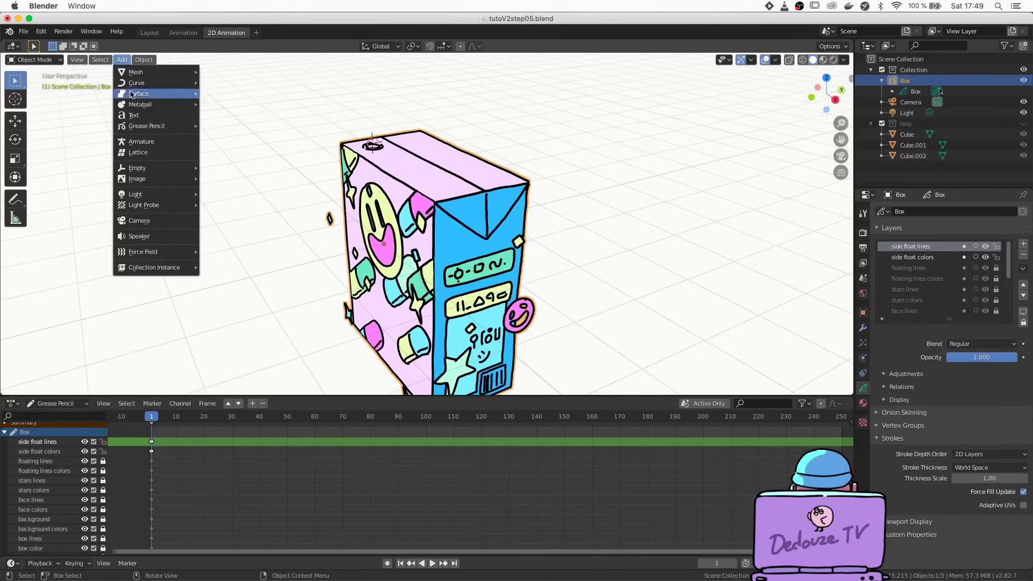
{"action": "mouse_move", "coordinate": [143, 125]}
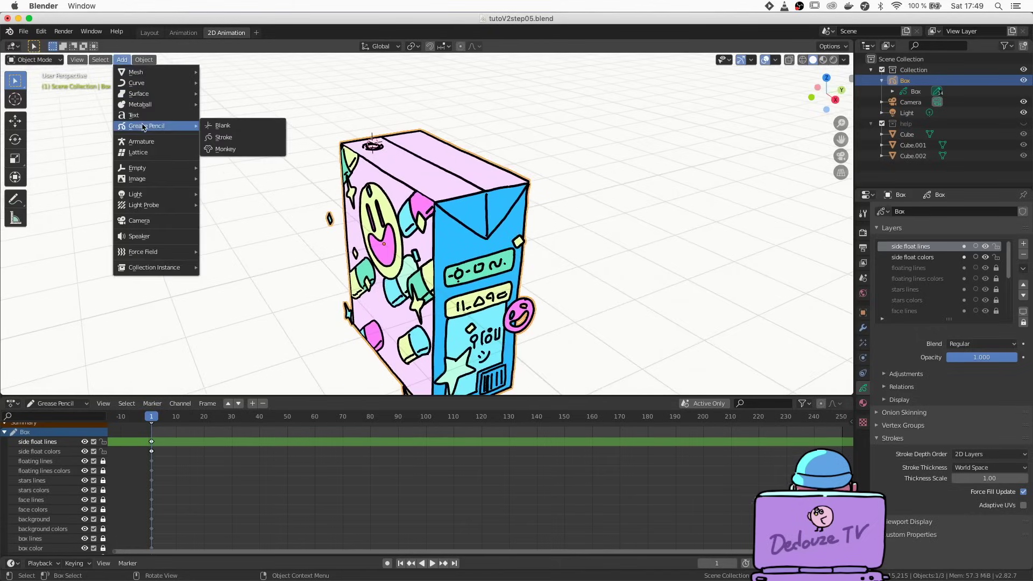
{"action": "left_click", "coordinate": [217, 127]}
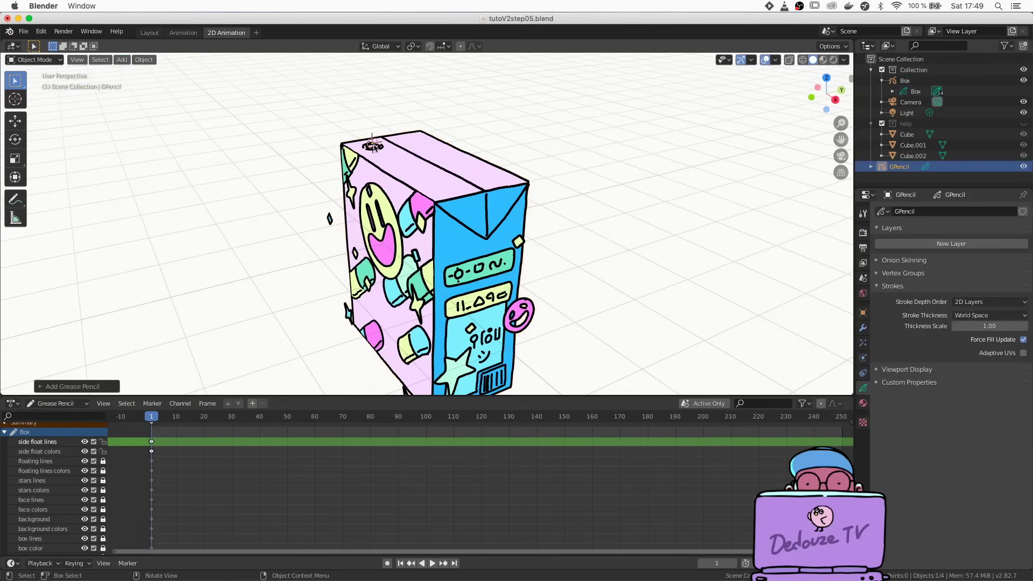
{"action": "scroll", "coordinate": [371, 146], "scroll_direction": "up", "scroll_amount": 2}
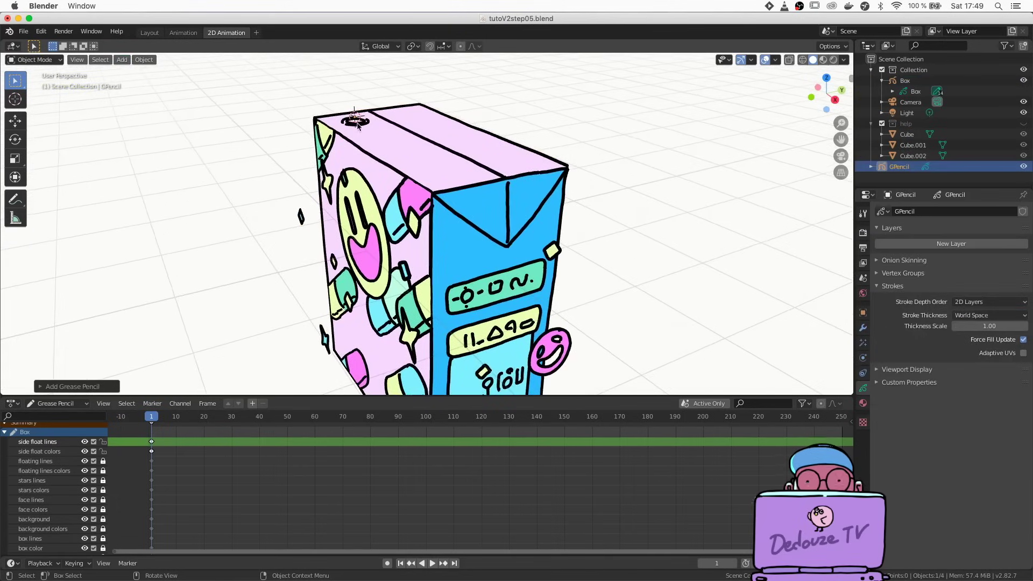
{"action": "scroll", "coordinate": [359, 125], "scroll_direction": "down", "scroll_amount": 4}
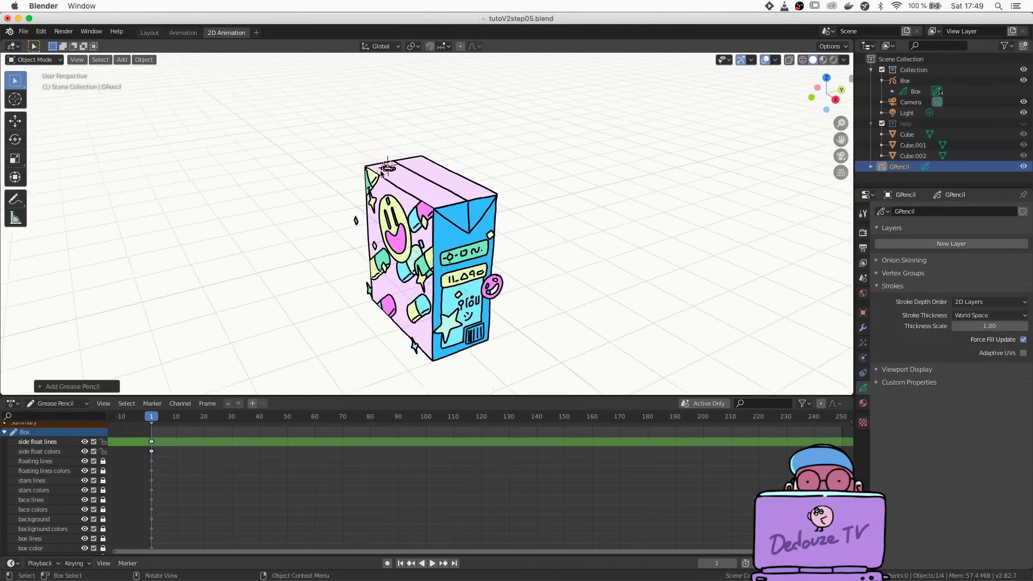
{"action": "middle_click_drag", "start_coordinate": [430, 242], "coordinate": [456, 242]}
{"action": "mouse_move", "coordinate": [377, 181]}
{"action": "middle_mouse_down"}
{"action": "mouse_move", "coordinate": [345, 183]}
{"action": "mouse_move", "coordinate": [385, 182]}
{"action": "middle_mouse_up"}
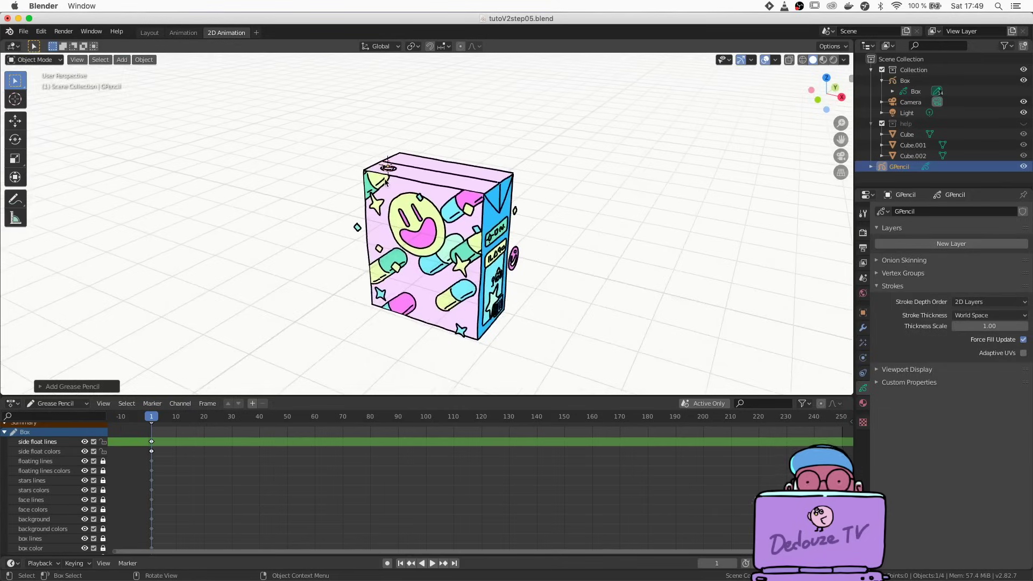
{"action": "middle_click_drag", "start_coordinate": [385, 182], "coordinate": [408, 110]}
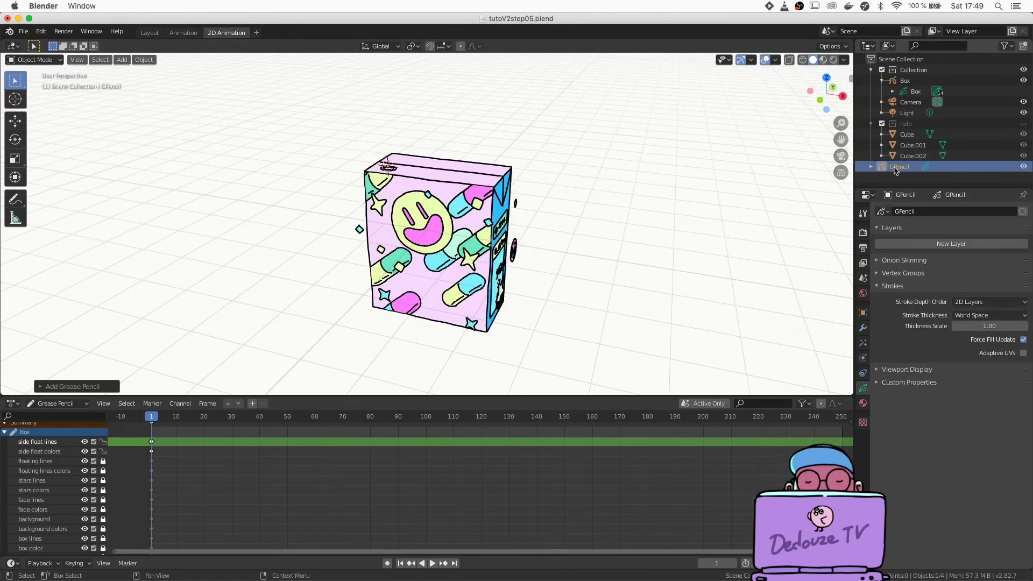
Move the new grease pencil object into Collection and rename both the object and its data "straw".
{"action": "left_click_drag", "start_coordinate": [894, 167], "coordinate": [899, 85]}
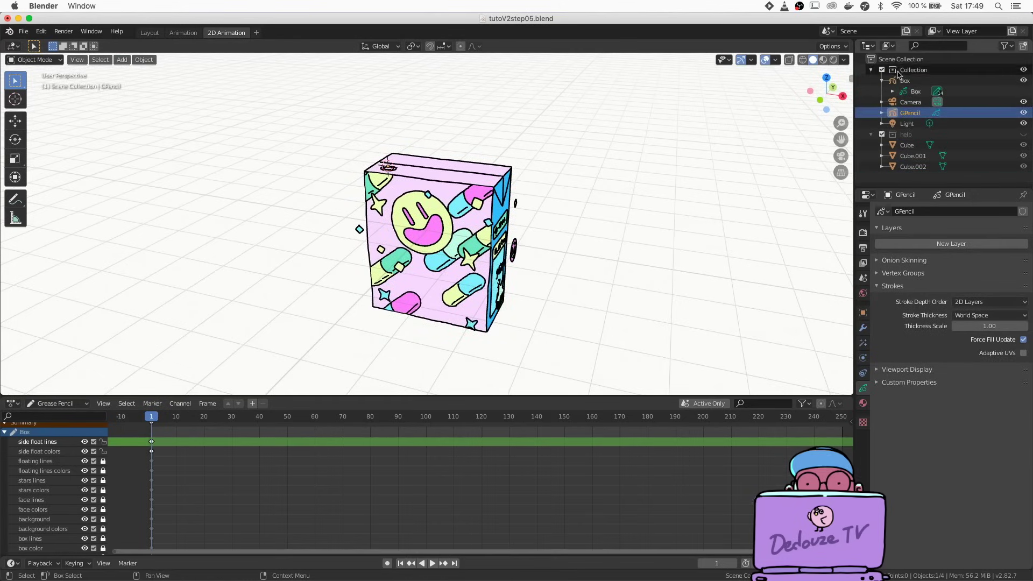
{"action": "double_click", "coordinate": [906, 111]}
{"action": "type", "text": "straw"}
{"action": "key", "text": "Return"}
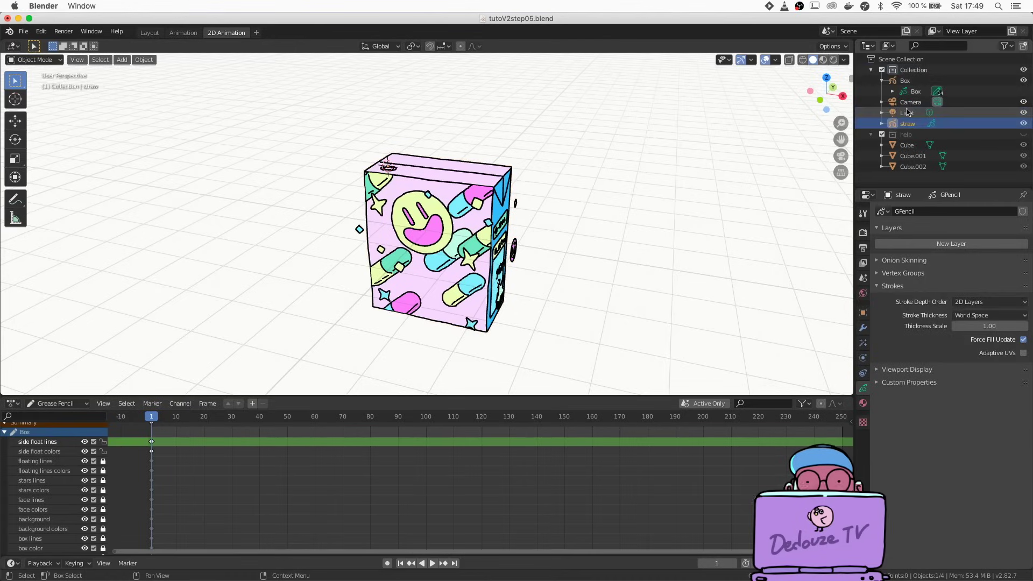
{"action": "left_click", "coordinate": [882, 123]}
{"action": "left_click", "coordinate": [917, 134]}
{"action": "type", "text": "straw"}
{"action": "key", "text": "Return"}
Switch the straw object to Draw mode and show the drawing canvas grid in the viewport overlays.
{"action": "left_click", "coordinate": [32, 59]}
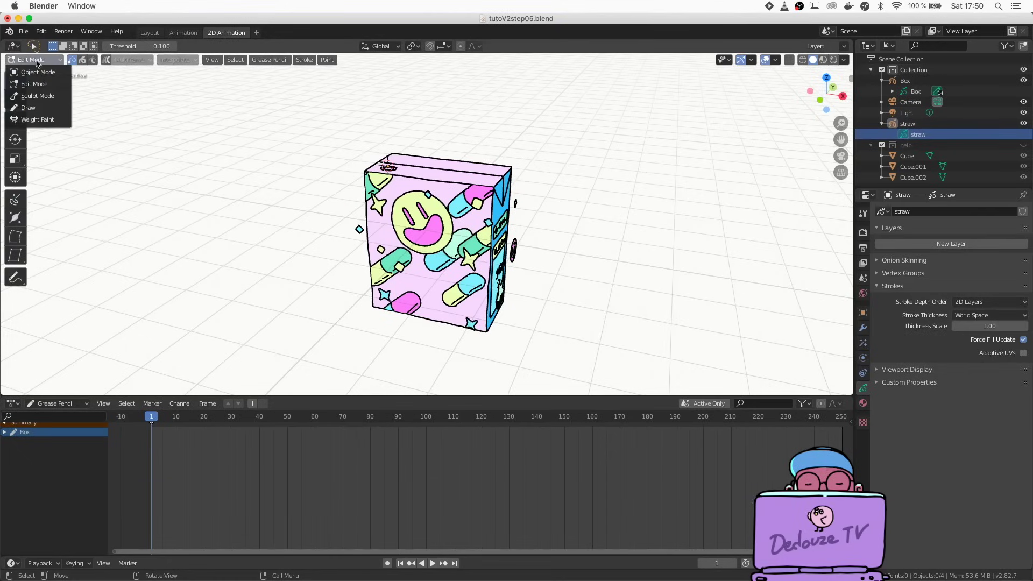
{"action": "left_click", "coordinate": [24, 107]}
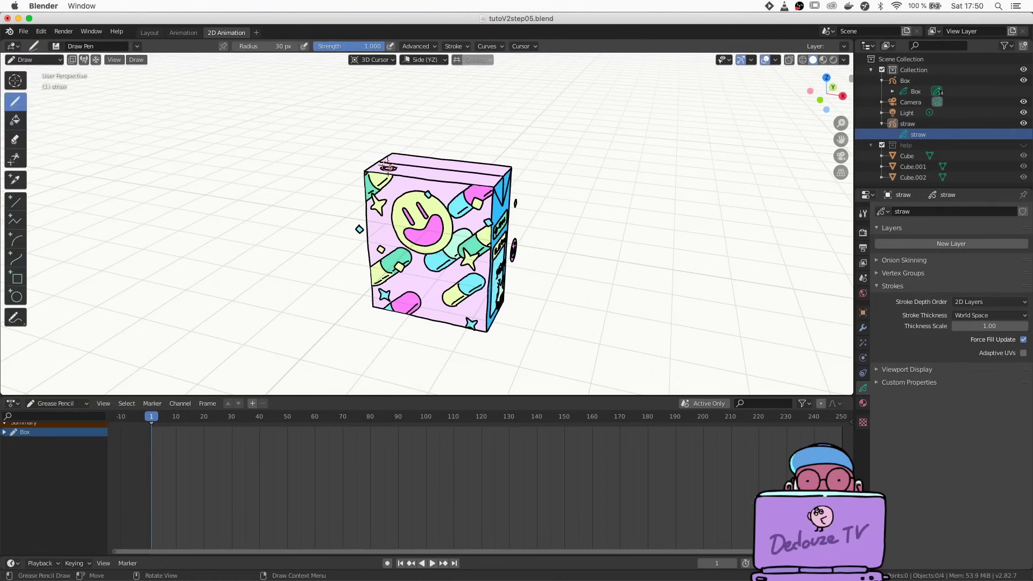
{"action": "left_click", "coordinate": [775, 59]}
{"action": "left_click", "coordinate": [710, 318]}
{"action": "middle_click_drag", "start_coordinate": [383, 196], "coordinate": [392, 211]}
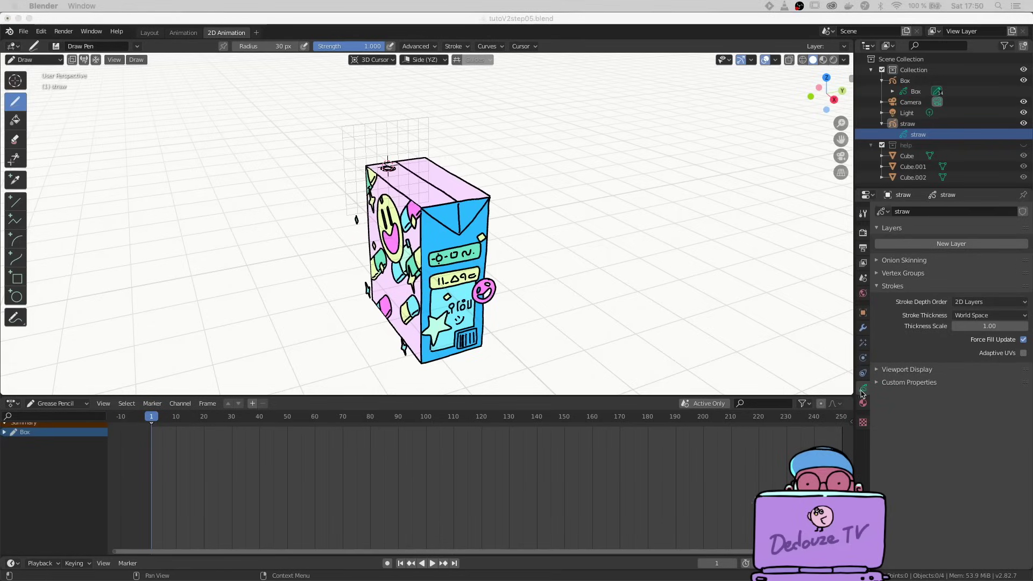
Assign the existing lineart material to the straw.
{"action": "left_click", "coordinate": [862, 406]}
{"action": "left_click", "coordinate": [862, 406]}
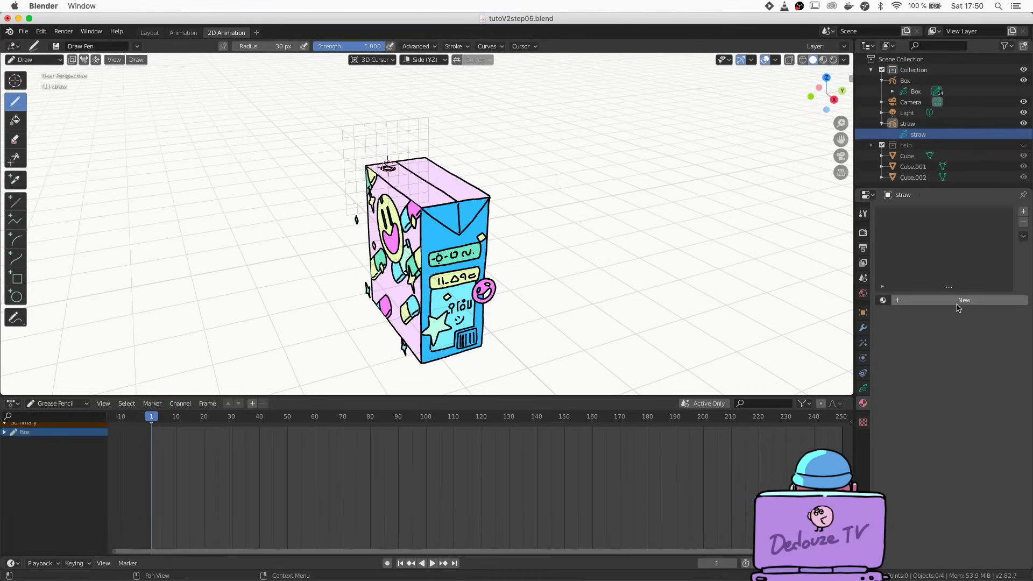
{"action": "left_click", "coordinate": [882, 300]}
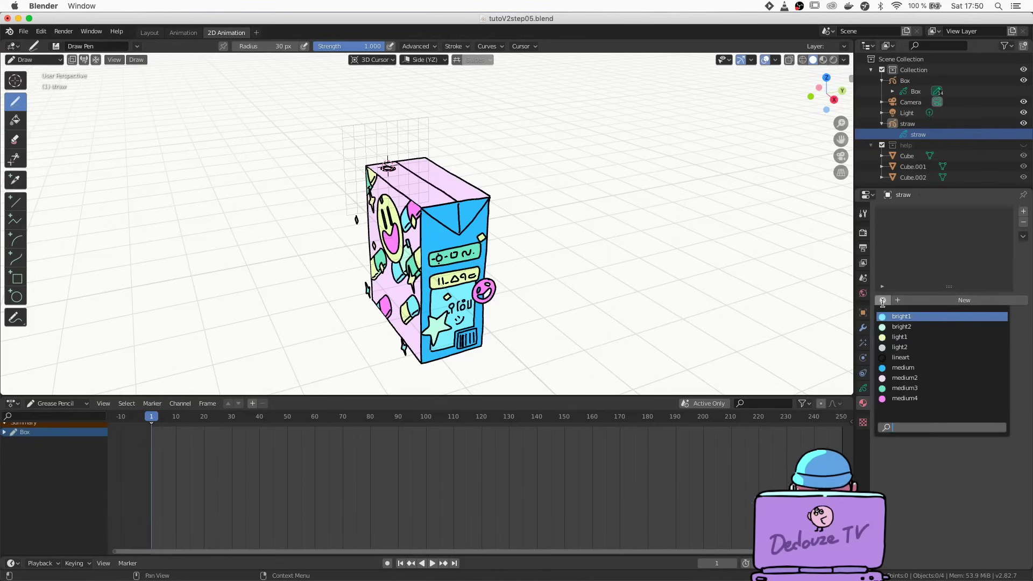
{"action": "left_click", "coordinate": [893, 359]}
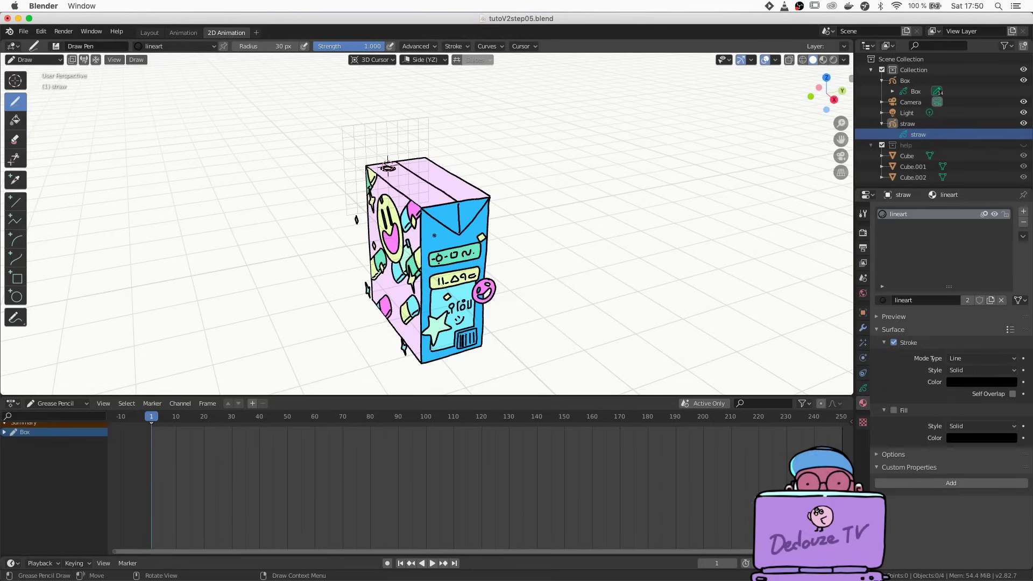
Create a grease pencil layer on the straw object and name it "lines".
{"action": "middle_click_drag", "start_coordinate": [428, 261], "coordinate": [476, 296]}
{"action": "left_click", "coordinate": [863, 388]}
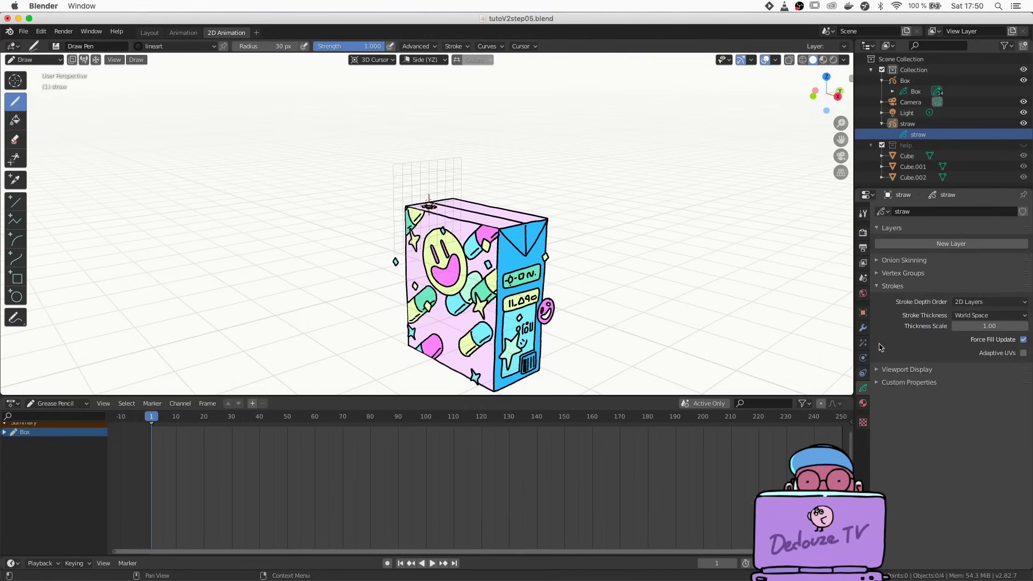
{"action": "double_click", "coordinate": [906, 248]}
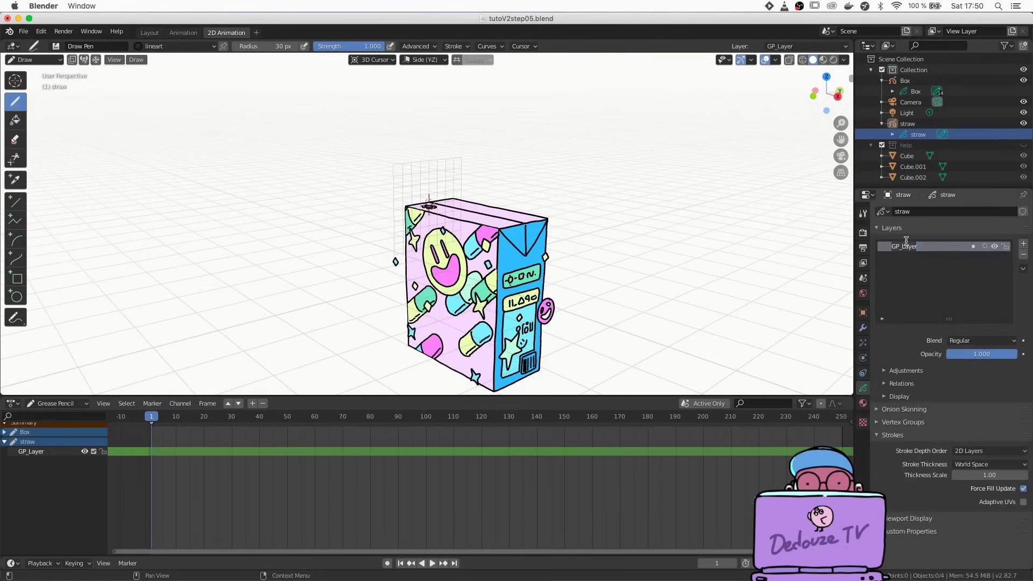
{"action": "type", "text": "l"}
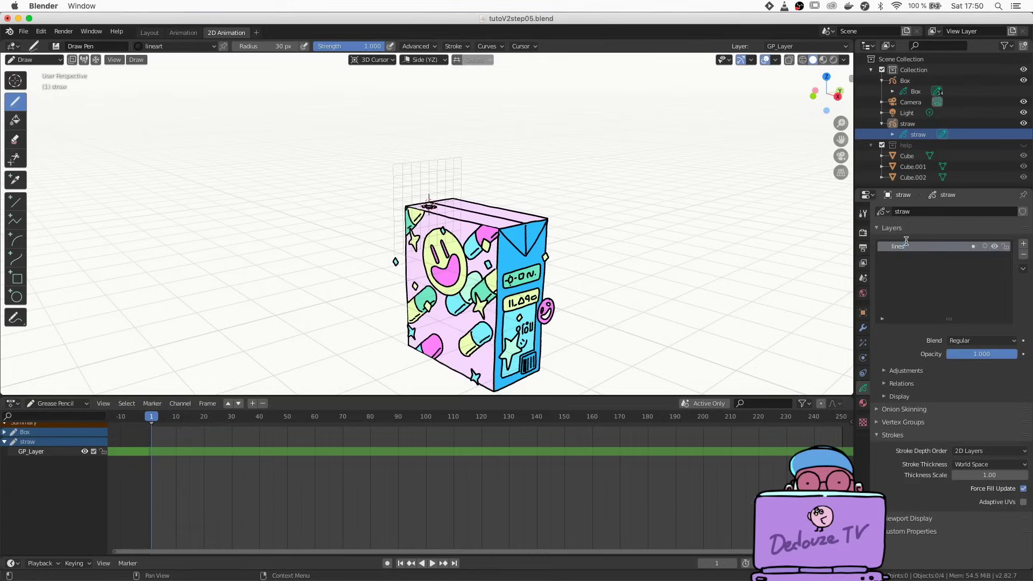
{"action": "type", "text": "ines"}
{"action": "key", "text": "Return"}
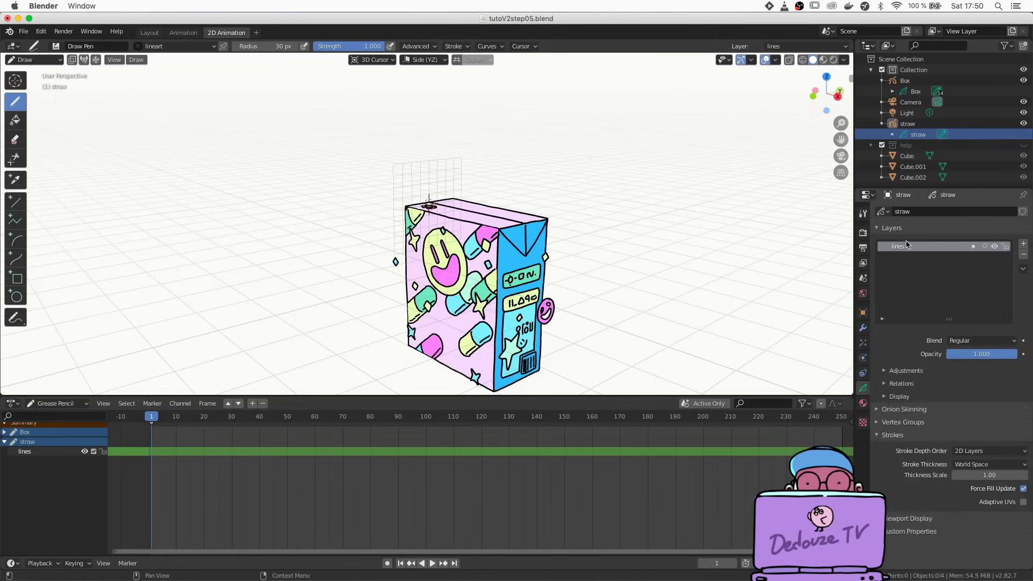
In the right side view, draw a slightly tilted, round-tipped straw outline rising from the opening on the box's top.
{"action": "key", "text": "KP_3"}
{"action": "left_click_drag", "start_coordinate": [529, 187], "coordinate": [536, 234]}
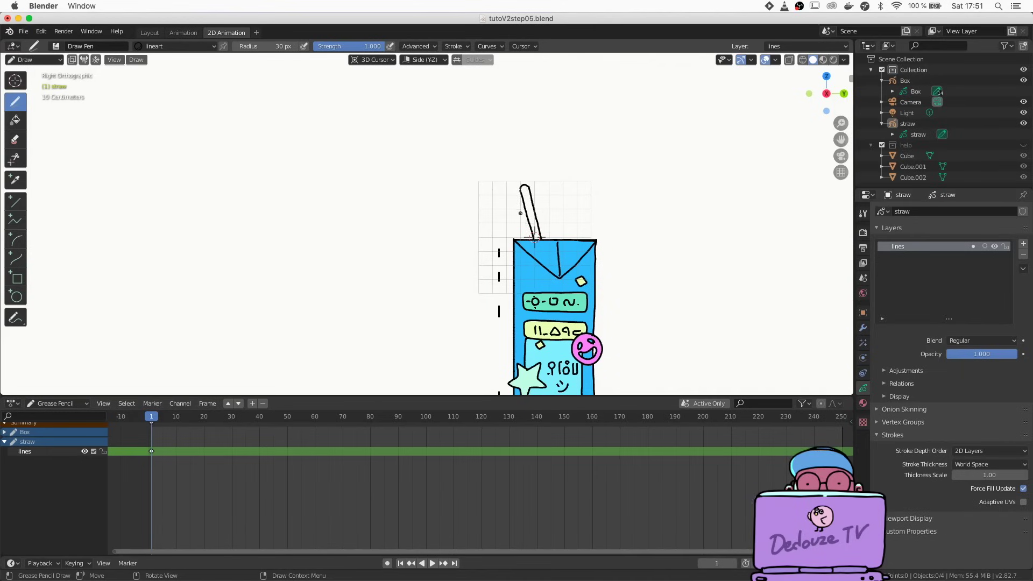
{"action": "scroll", "coordinate": [520, 214], "scroll_direction": "left", "scroll_amount": 10}
{"action": "scroll", "coordinate": [520, 212], "scroll_direction": "left", "scroll_amount": 10}
Add a second material slot to the straw and assign the existing light2 material to it.
{"action": "left_click", "coordinate": [863, 403]}
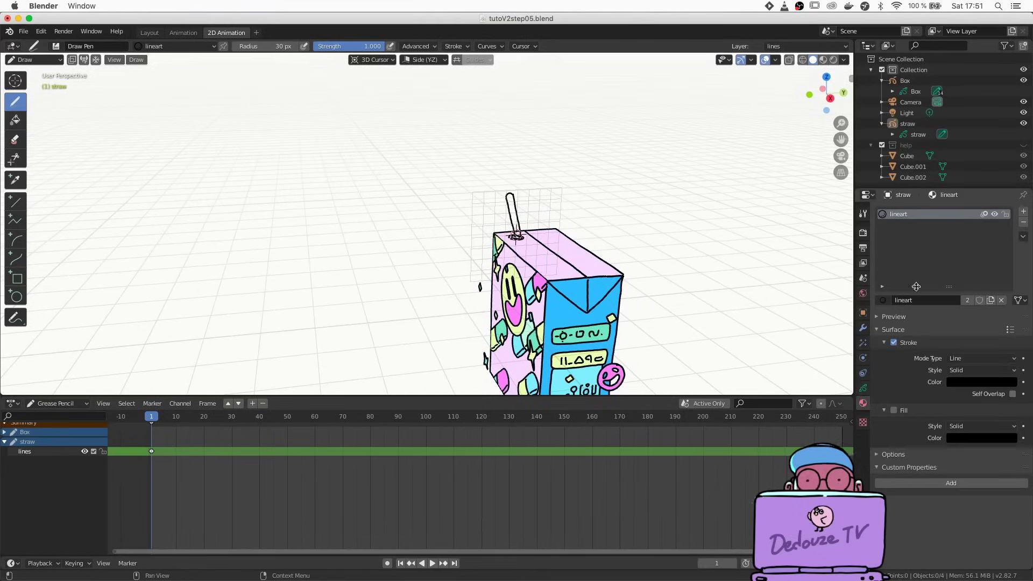
{"action": "left_click", "coordinate": [1024, 212]}
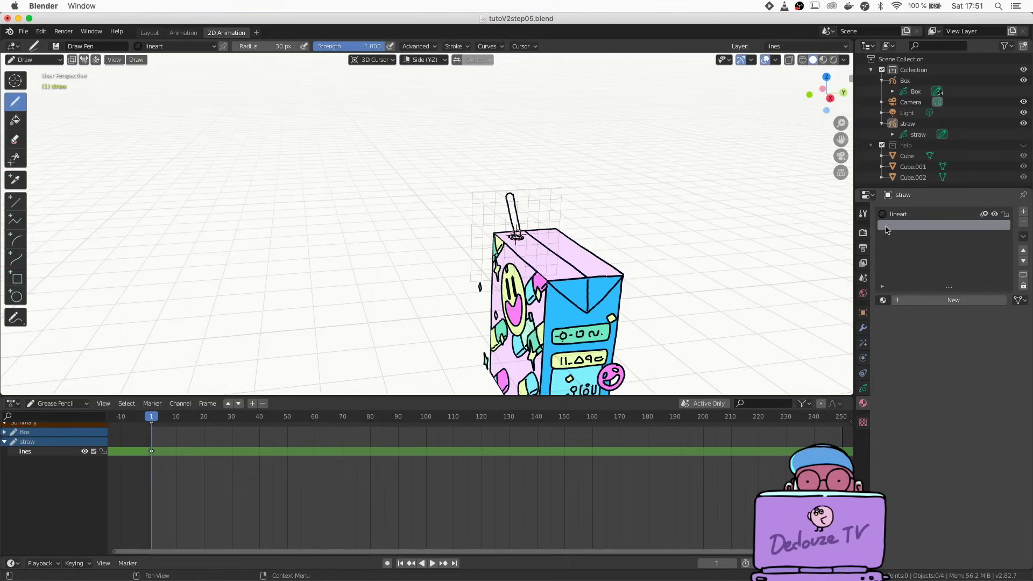
{"action": "left_click", "coordinate": [882, 301]}
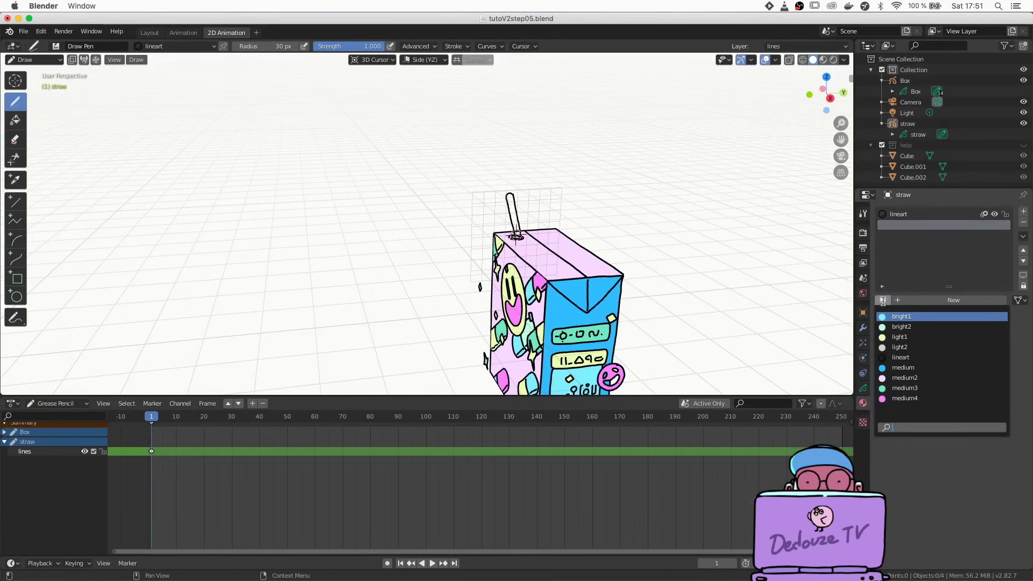
{"action": "left_click", "coordinate": [886, 347]}
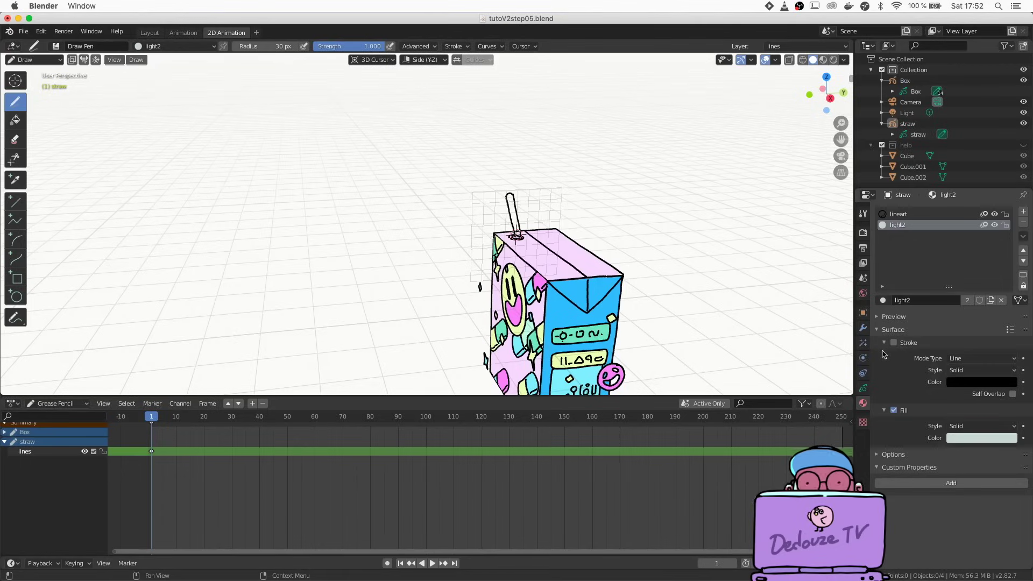
Add a layer named "colors" to the straw and place it below the lines layer.
{"action": "left_click", "coordinate": [863, 388]}
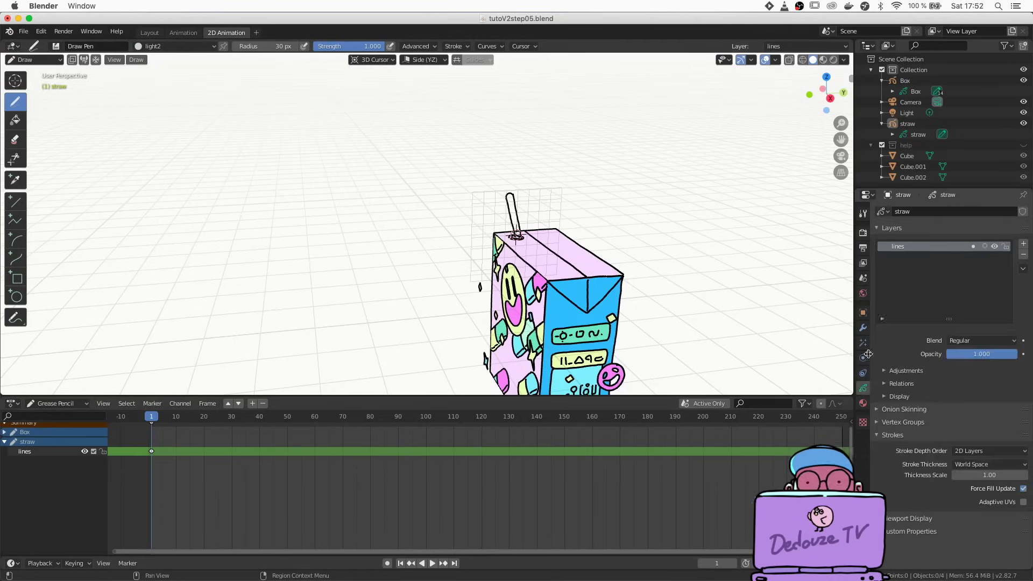
{"action": "left_click", "coordinate": [1023, 244]}
{"action": "double_click", "coordinate": [897, 246]}
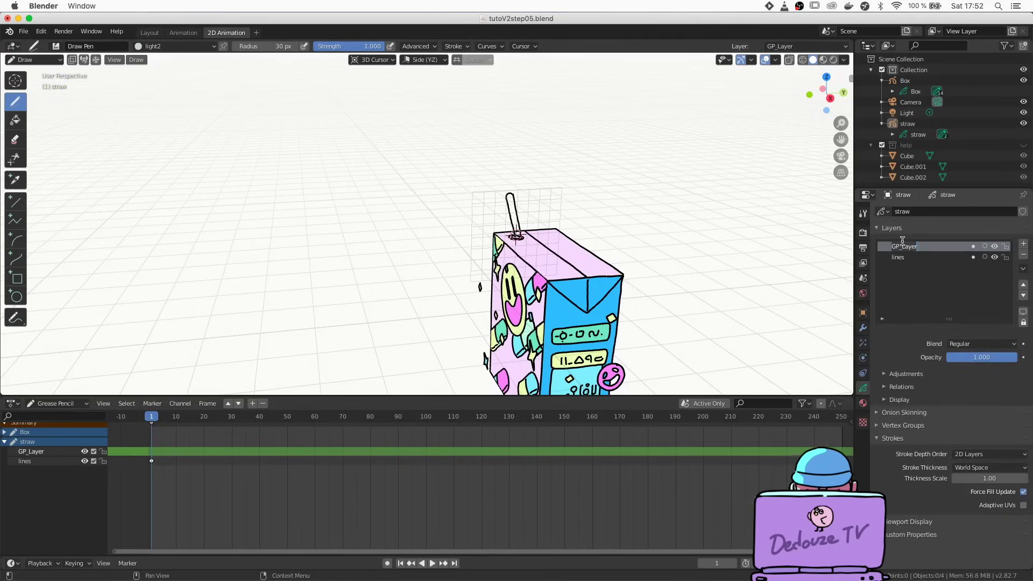
{"action": "type", "text": "colors"}
{"action": "key", "text": "Return"}
{"action": "left_click", "coordinate": [1023, 295]}
In the right side view with the box temporarily hidden, fill the straw outline with light2 on the colors layer.
{"action": "scroll", "coordinate": [458, 226], "scroll_direction": "up", "scroll_amount": 2}
{"action": "scroll", "coordinate": [460, 221], "scroll_direction": "up", "scroll_amount": 2}
{"action": "key", "text": "KP_3"}
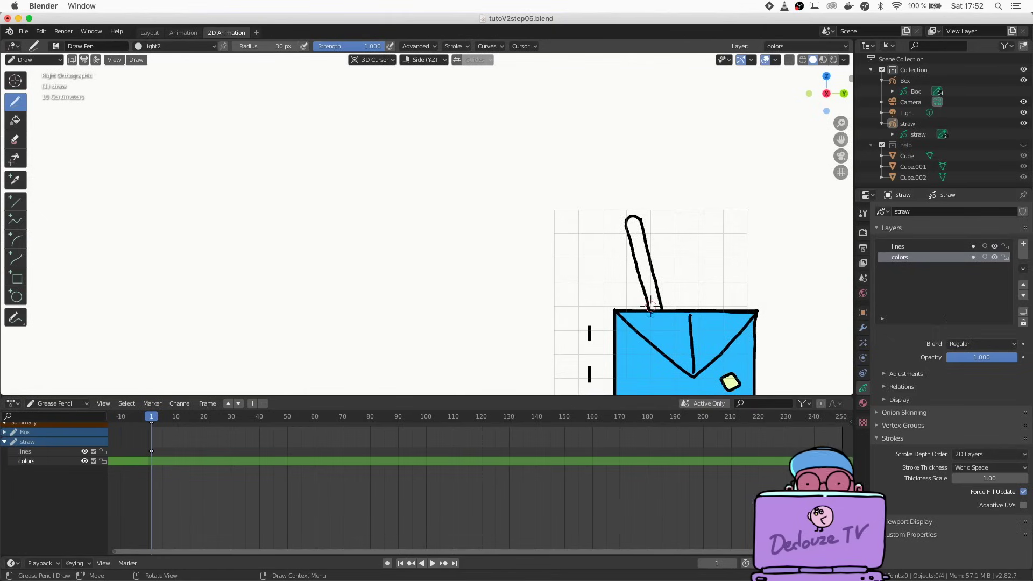
{"action": "left_click", "coordinate": [1023, 80]}
{"action": "left_click", "coordinate": [15, 120]}
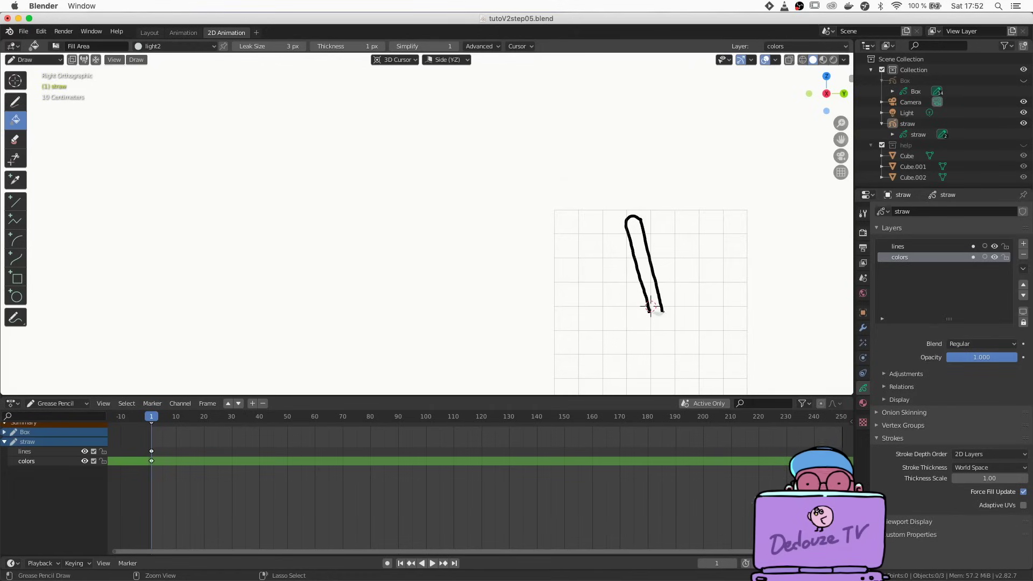
{"action": "left_click", "coordinate": [640, 268]}
{"action": "middle_click_drag", "start_coordinate": [641, 284], "coordinate": [669, 293]}
{"action": "left_click", "coordinate": [1023, 80]}
Change the light2 material's fill colour to a pale cream yellow.
{"action": "mouse_move", "coordinate": [609, 118]}
{"action": "middle_mouse_down"}
{"action": "mouse_move", "coordinate": [646, 122]}
{"action": "mouse_move", "coordinate": [630, 120]}
{"action": "middle_mouse_up"}
{"action": "scroll", "coordinate": [610, 118], "scroll_direction": "down", "scroll_amount": 6}
{"action": "scroll", "coordinate": [609, 118], "scroll_direction": "up", "scroll_amount": 3}
{"action": "left_click", "coordinate": [863, 403]}
{"action": "left_click", "coordinate": [964, 438]}
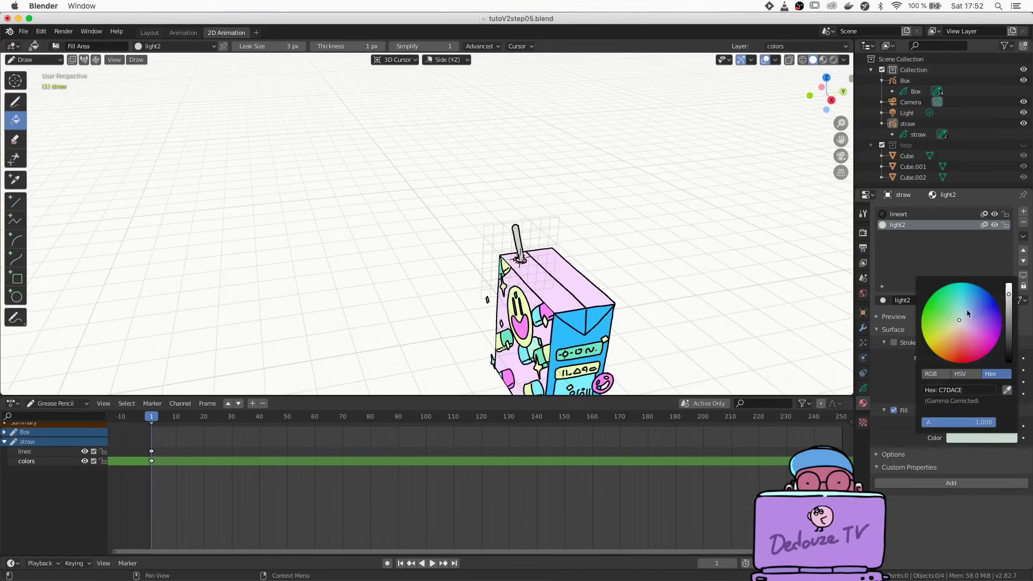
{"action": "left_click", "coordinate": [956, 327]}
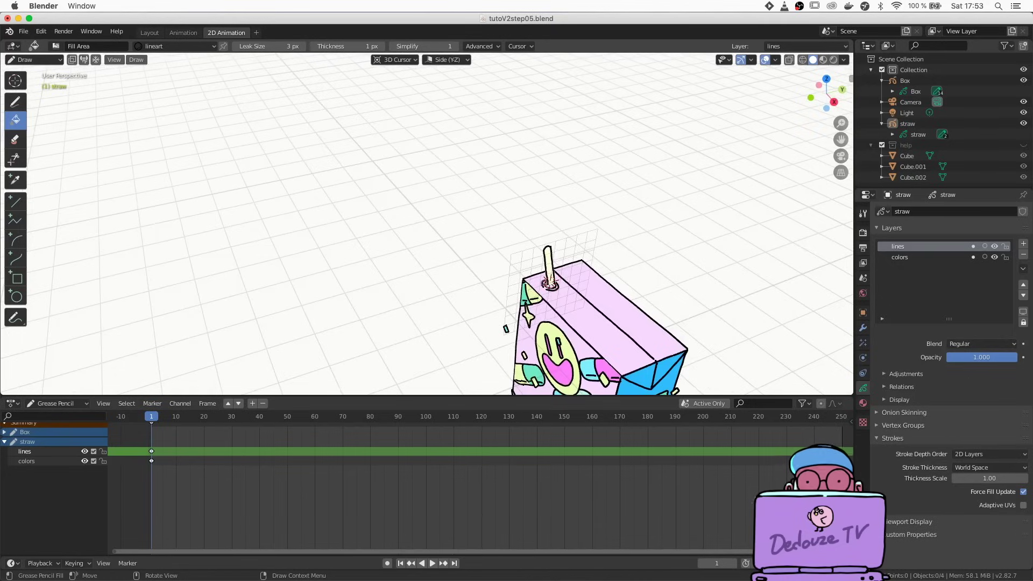
In Object Mode, rotate the straw about -36° around the global Z axis and deselect it.
{"action": "left_click", "coordinate": [27, 60]}
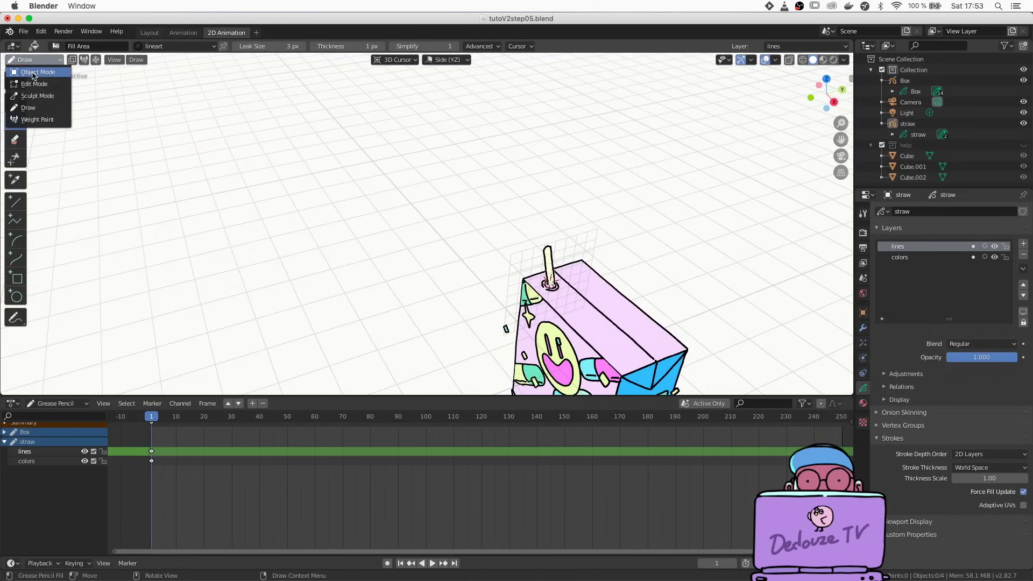
{"action": "left_click", "coordinate": [34, 72]}
{"action": "left_click", "coordinate": [545, 267]}
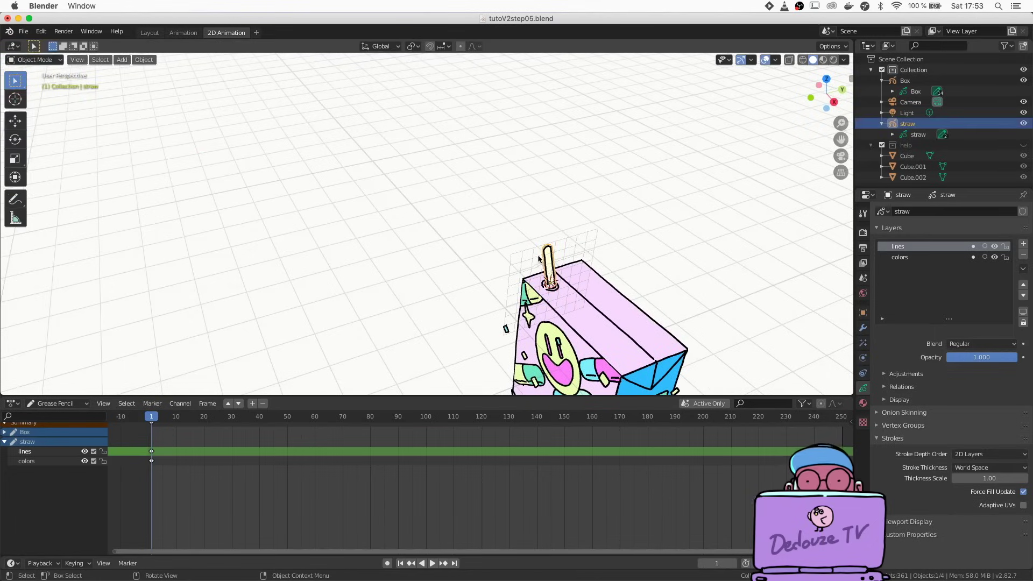
{"action": "key", "text": "r"}
{"action": "key", "text": "z"}
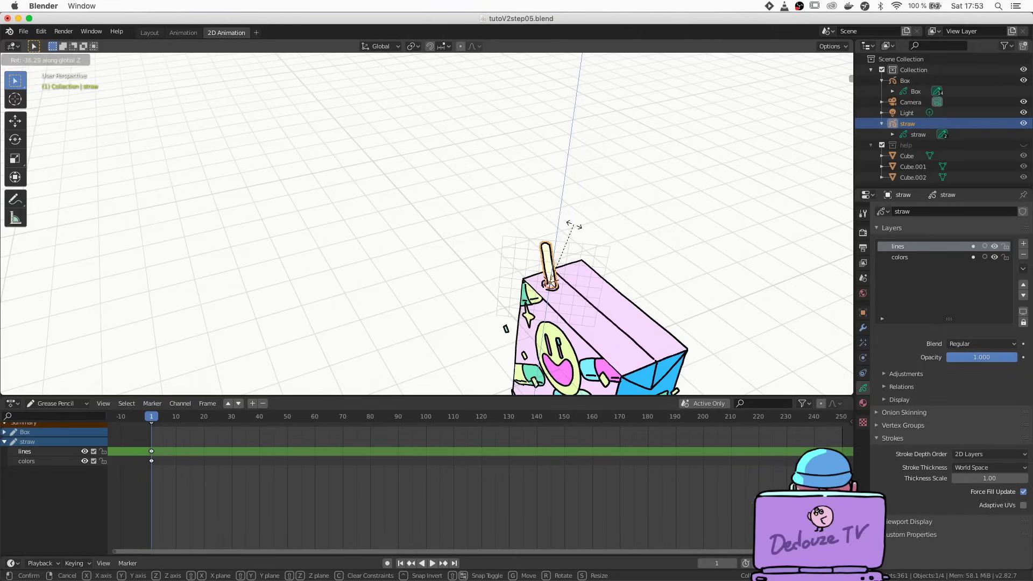
{"action": "left_click", "coordinate": [573, 225]}
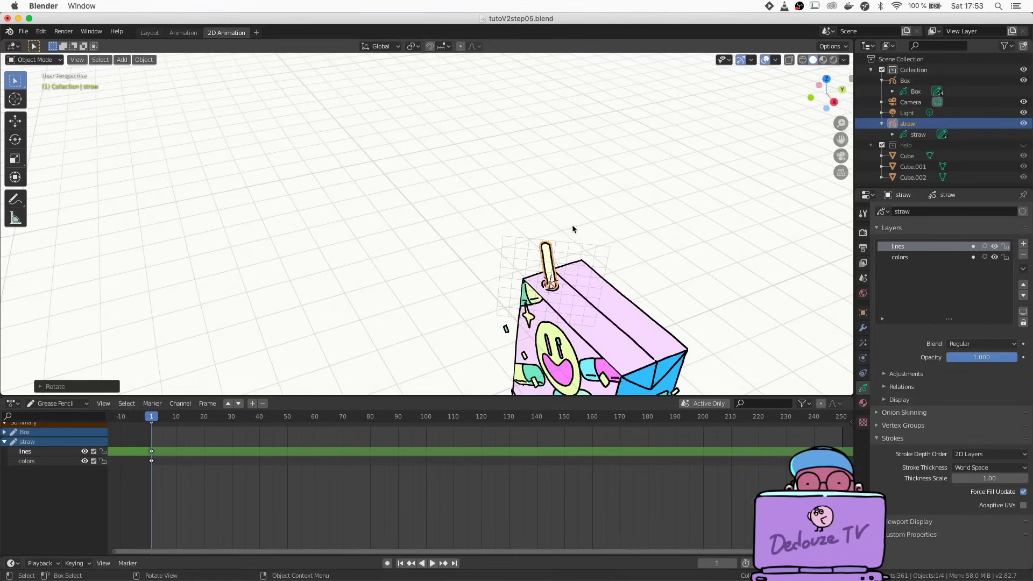
{"action": "key", "text": "r"}
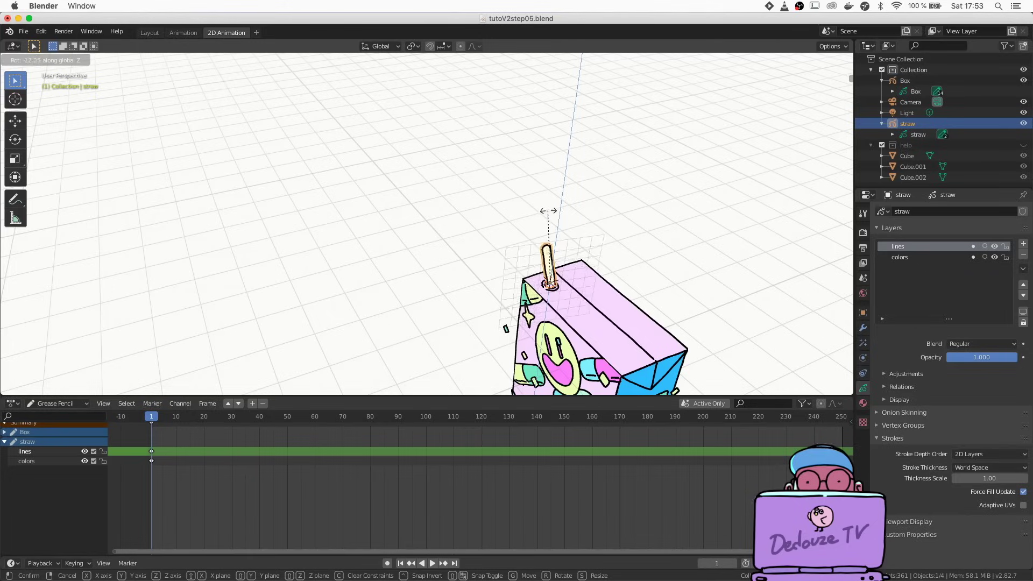
{"action": "left_click", "coordinate": [573, 224]}
{"action": "left_click", "coordinate": [340, 249]}
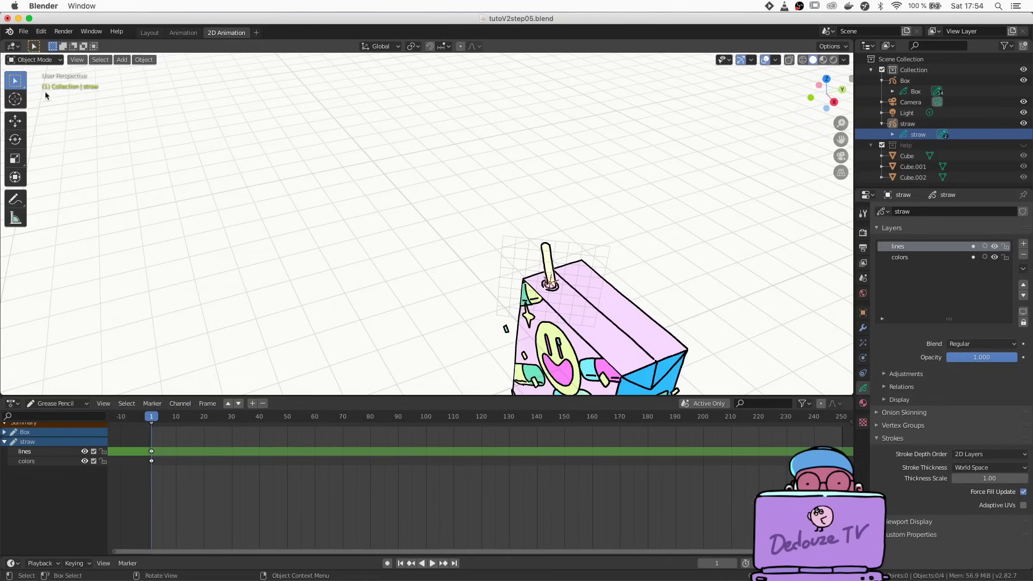
In Draw Mode, compare the Front (X-Z) and Side (Y-Z) drawing planes against the rotated straw from several angles.
{"action": "left_click", "coordinate": [38, 63]}
{"action": "left_click", "coordinate": [46, 115]}
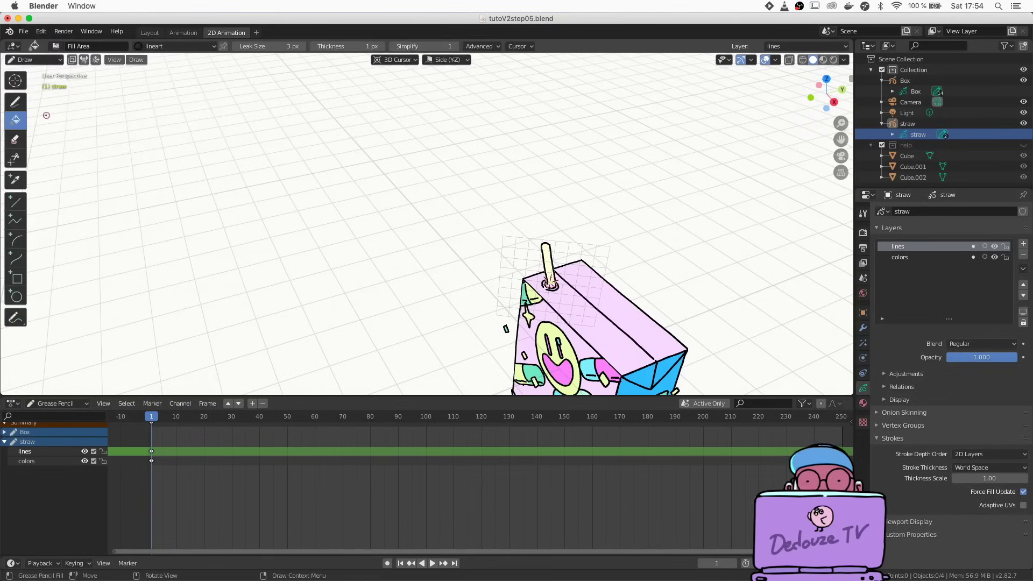
{"action": "middle_click_drag", "start_coordinate": [516, 281], "coordinate": [466, 168]}
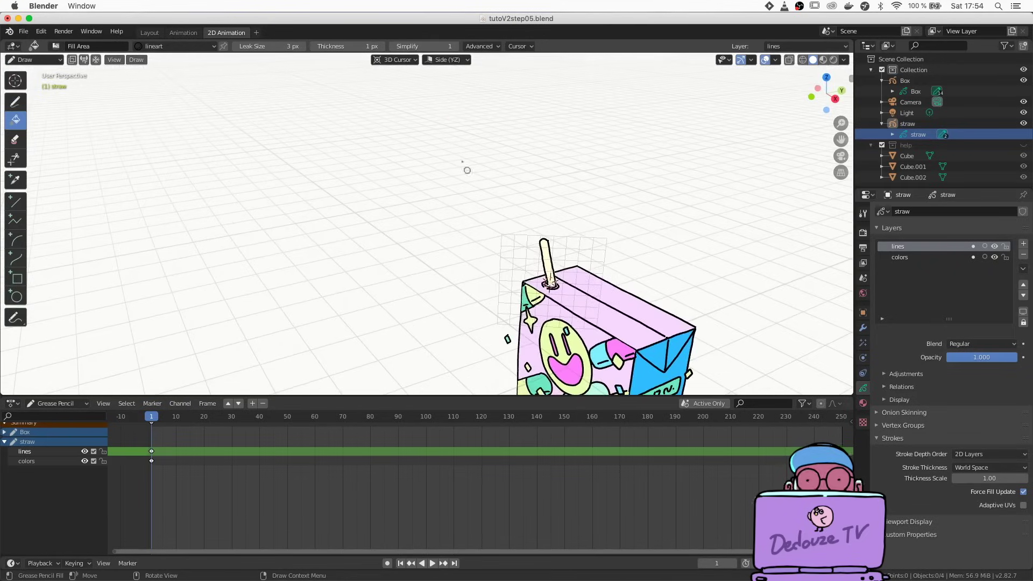
{"action": "left_click", "coordinate": [430, 59]}
{"action": "left_click", "coordinate": [415, 105]}
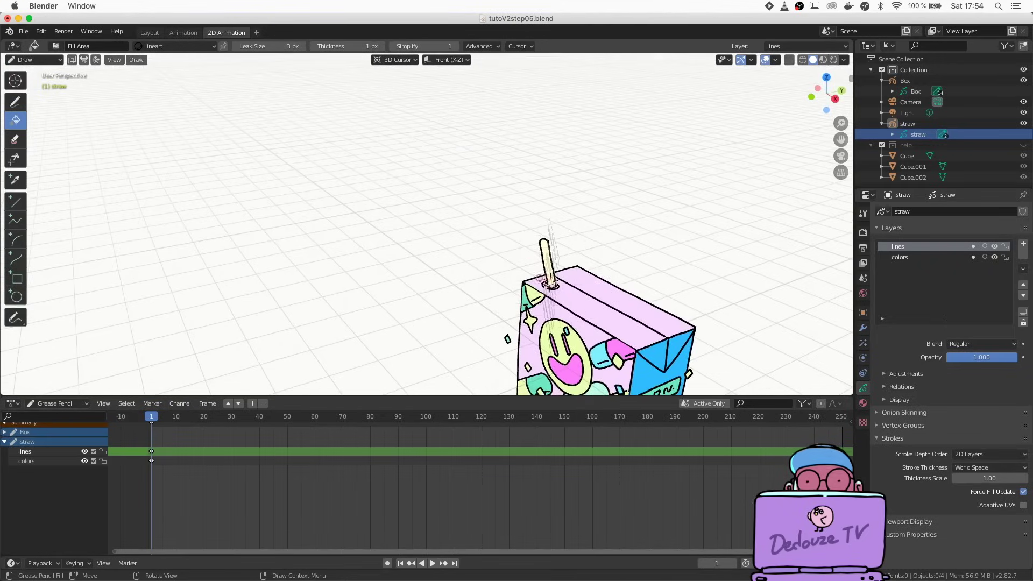
{"action": "middle_click_drag", "start_coordinate": [540, 307], "coordinate": [551, 253]}
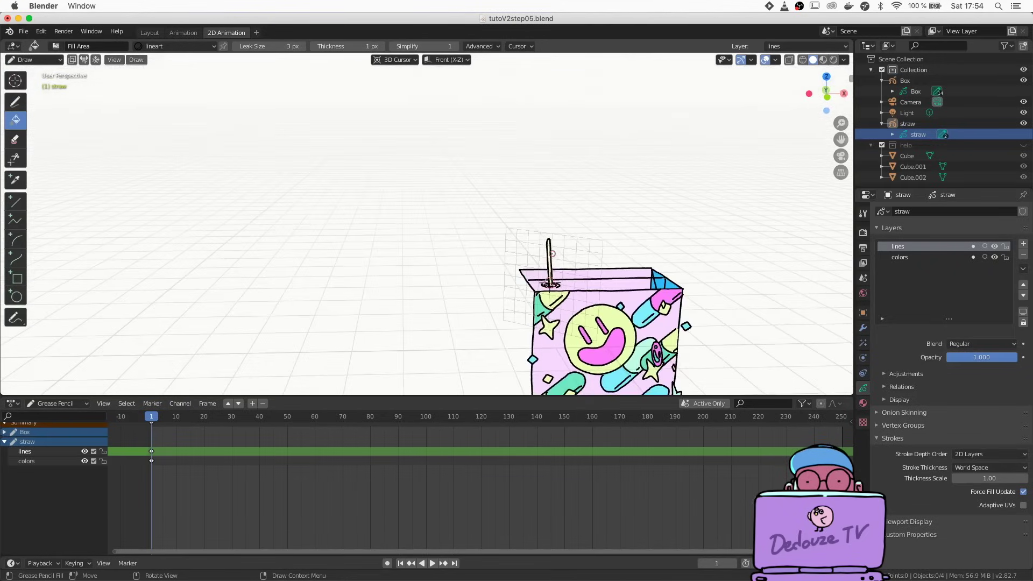
{"action": "middle_click_drag", "start_coordinate": [551, 294], "coordinate": [572, 273]}
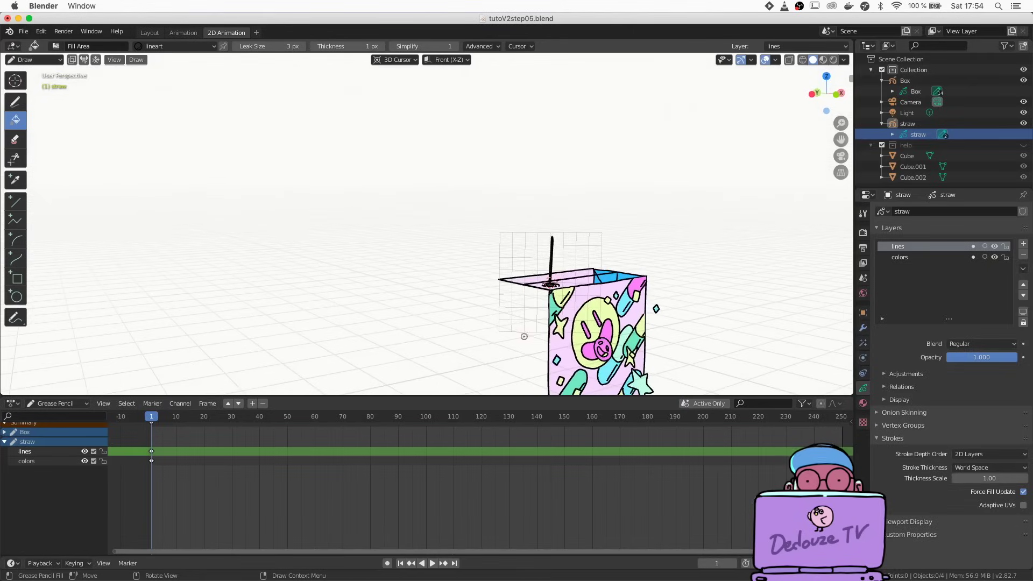
{"action": "middle_click_drag", "start_coordinate": [521, 300], "coordinate": [463, 224]}
{"action": "left_click", "coordinate": [446, 60]}
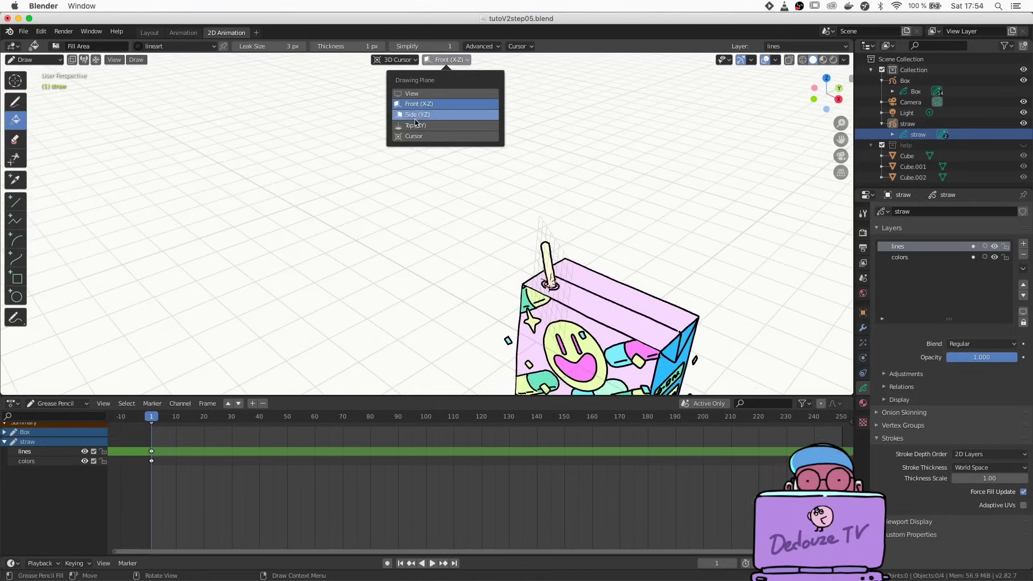
{"action": "left_click", "coordinate": [441, 110]}
{"action": "middle_click_drag", "start_coordinate": [549, 261], "coordinate": [678, 315]}
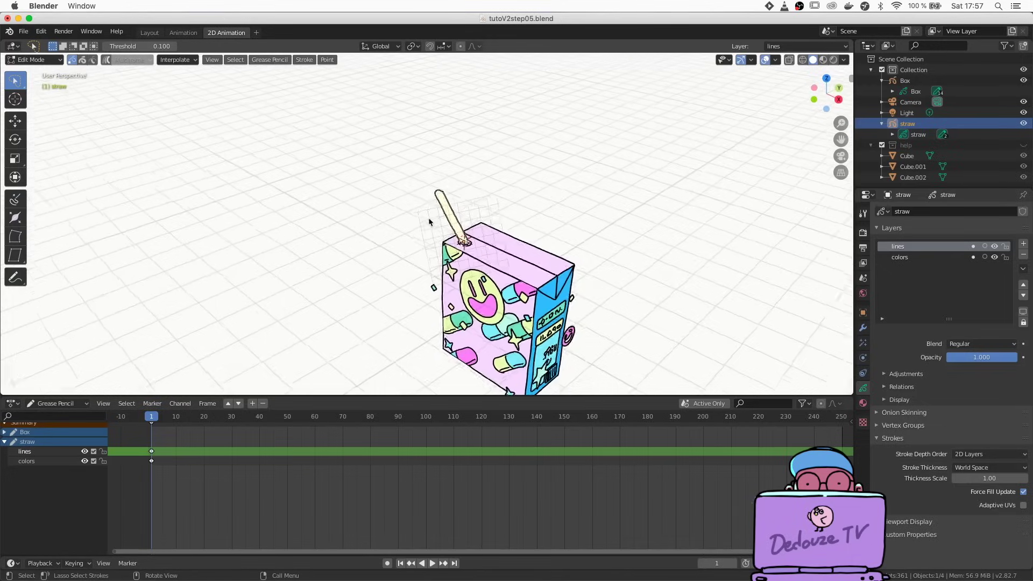
In Object Mode, place the 3D cursor in empty space just in front of the box's smiley face.
{"action": "scroll", "coordinate": [430, 221], "scroll_direction": "right", "scroll_amount": 10}
{"action": "scroll", "coordinate": [430, 221], "scroll_direction": "right", "scroll_amount": 10}
{"action": "left_click", "coordinate": [33, 59]}
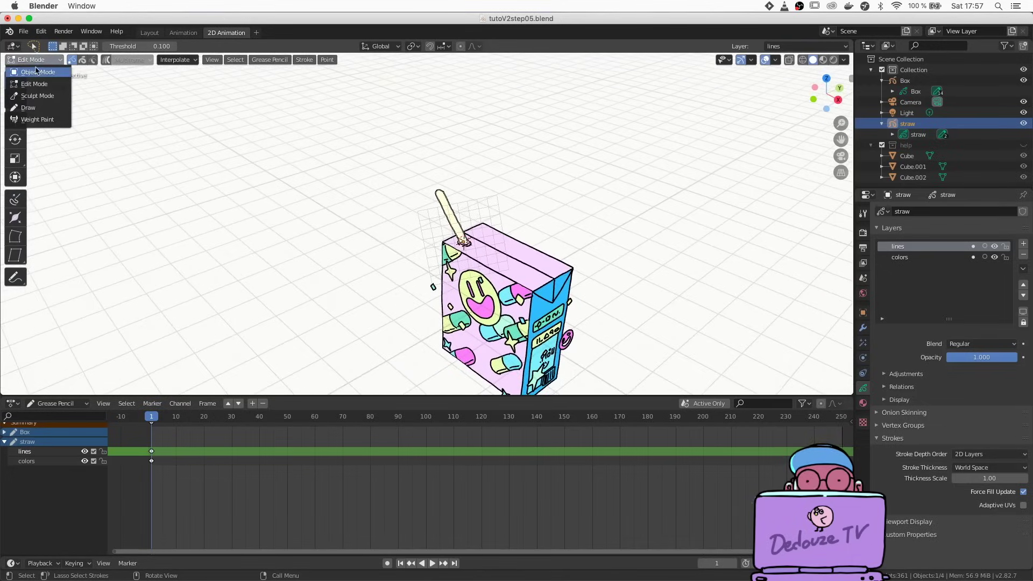
{"action": "left_click", "coordinate": [37, 72]}
{"action": "key", "text": "KP_3"}
{"action": "right_click", "coordinate": [414, 233], "text": "shift"}
{"action": "scroll", "coordinate": [414, 242], "scroll_direction": "right", "scroll_amount": 10}
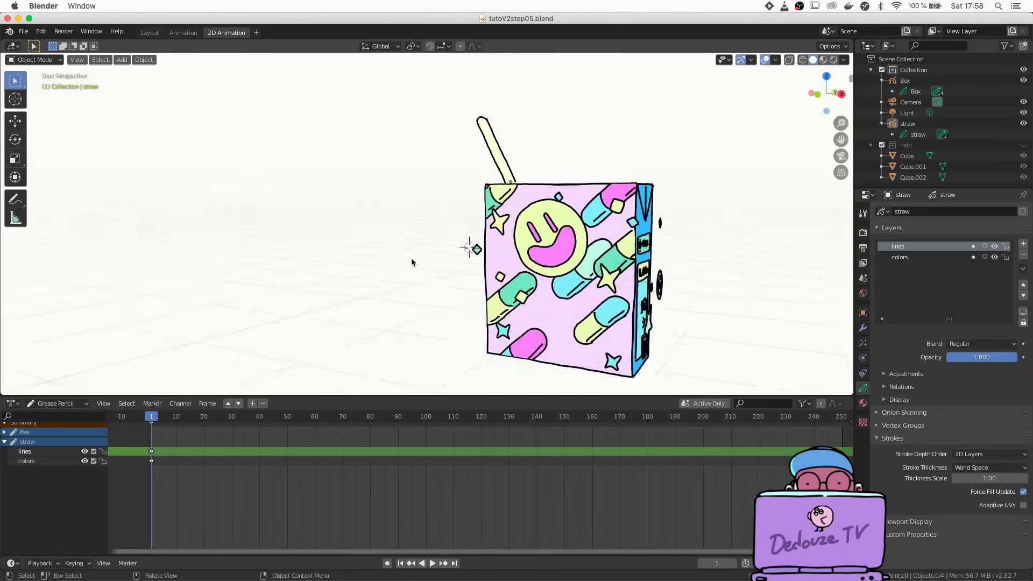
Add a blank grease pencil object at the 3D cursor and name both the object and its data "Candy".
{"action": "left_click", "coordinate": [121, 60]}
{"action": "mouse_move", "coordinate": [156, 125]}
{"action": "left_click", "coordinate": [236, 125]}
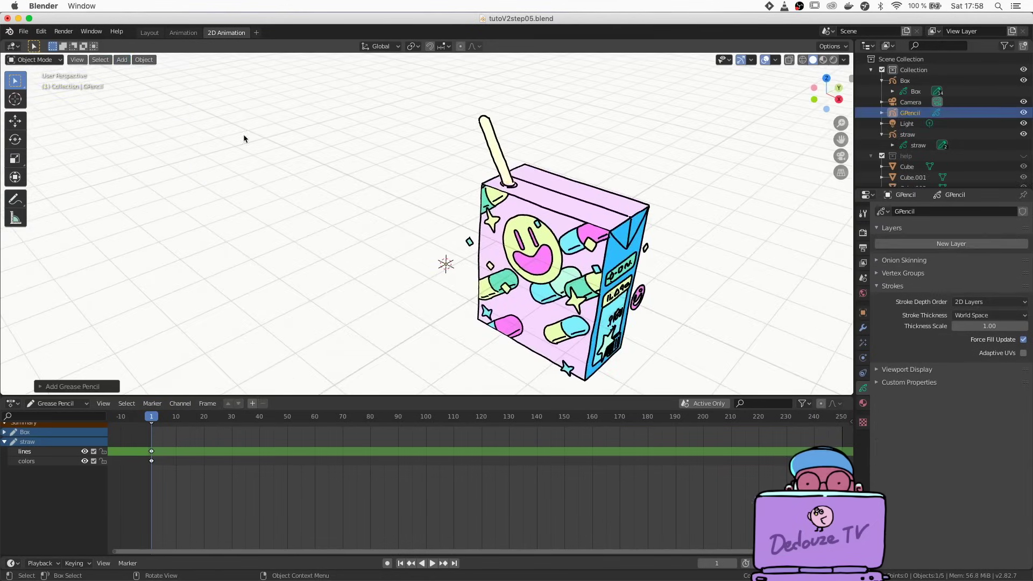
{"action": "double_click", "coordinate": [915, 113]}
{"action": "type", "text": "Candy"}
{"action": "key", "text": "Return"}
{"action": "left_click", "coordinate": [882, 113]}
{"action": "double_click", "coordinate": [917, 123]}
{"action": "type", "text": "Candy"}
{"action": "key", "text": "Return"}
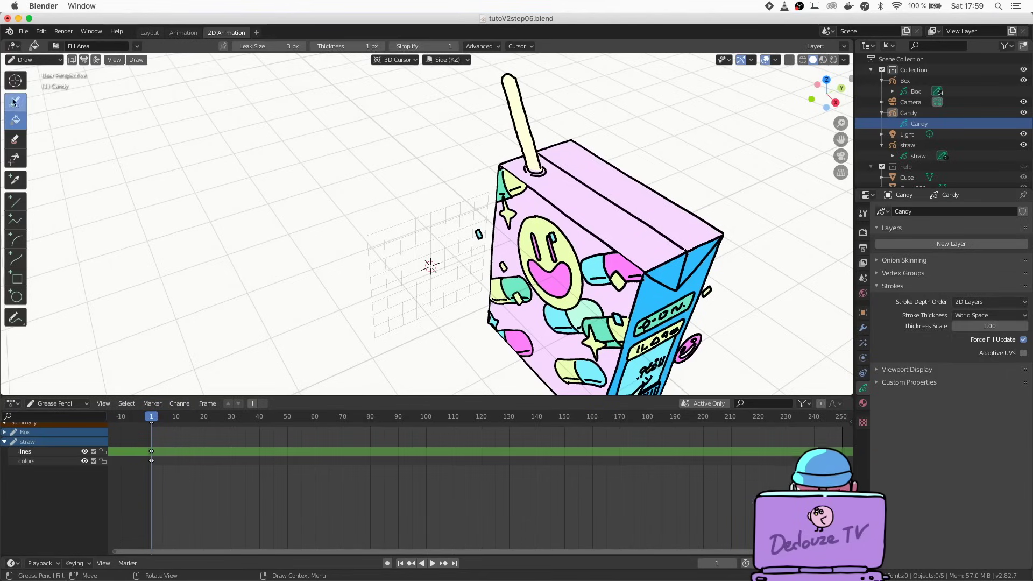
Select the Draw tool and give Candy two layers named "lines" and "colors", with colors below lines.
{"action": "left_click", "coordinate": [16, 102]}
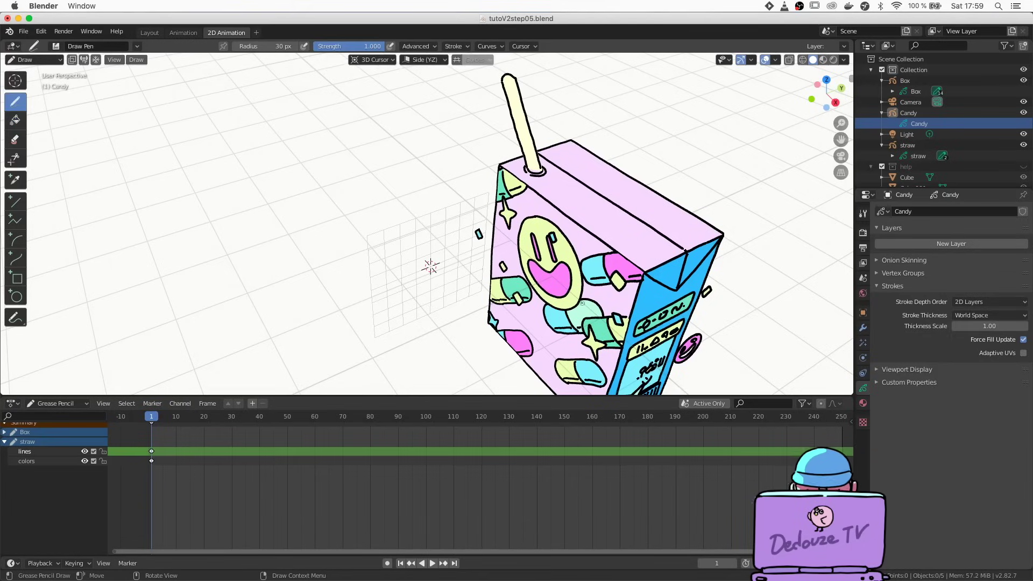
{"action": "left_click", "coordinate": [894, 243]}
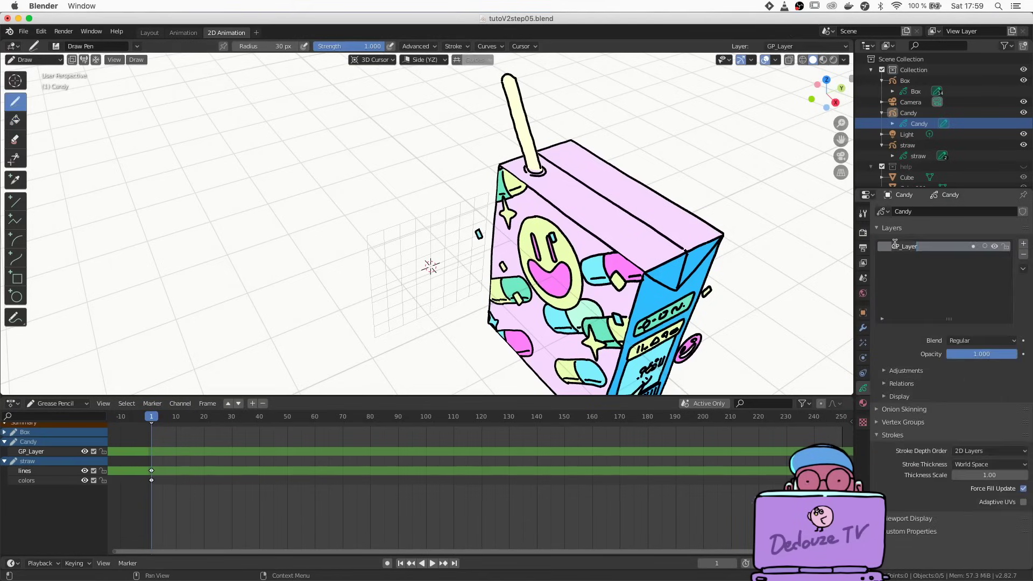
{"action": "key", "text": "Return"}
{"action": "left_click", "coordinate": [1023, 244]}
{"action": "left_click", "coordinate": [1023, 295]}
{"action": "double_click", "coordinate": [898, 254]}
{"action": "type", "text": "colors"}
{"action": "key", "text": "Return"}
Create five material slots on Candy and assign the existing lineart, medium4, bright1, medium3 and light1 materials to them.
{"action": "left_click", "coordinate": [862, 403]}
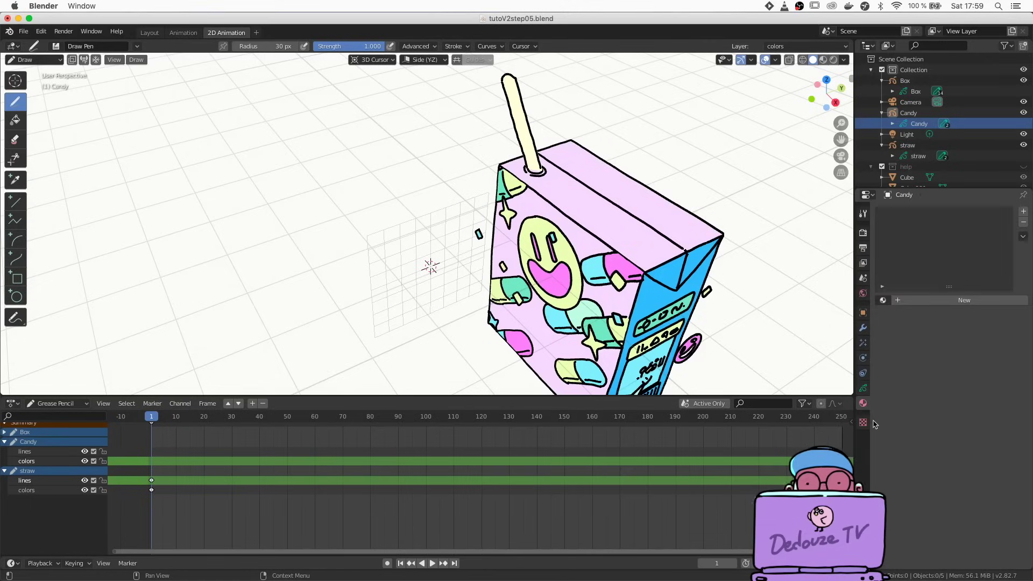
{"action": "left_click", "coordinate": [883, 300]}
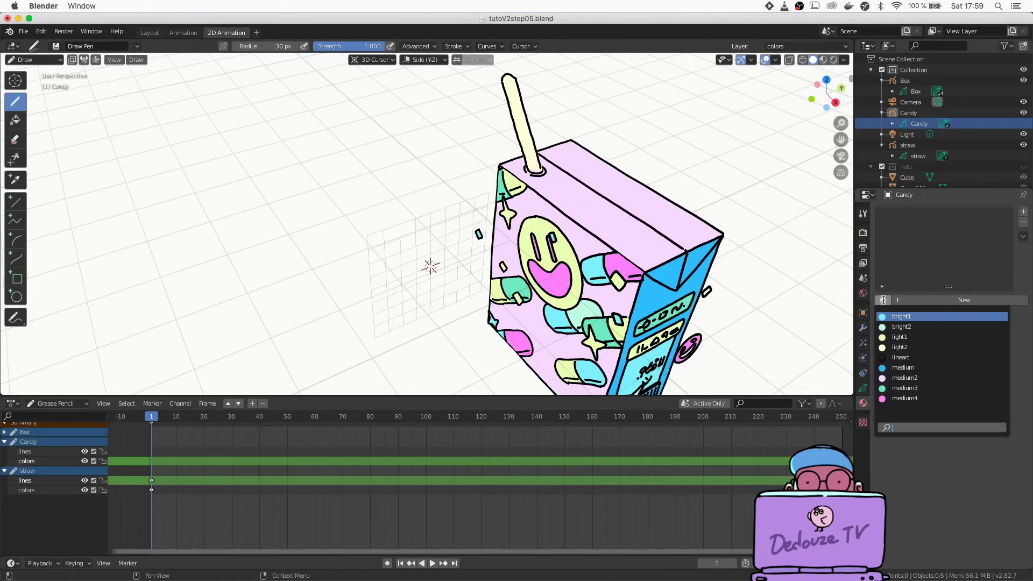
{"action": "left_click", "coordinate": [890, 358]}
{"action": "left_click", "coordinate": [1023, 212]}
{"action": "left_click", "coordinate": [882, 300]}
{"action": "left_click", "coordinate": [893, 398]}
{"action": "left_click", "coordinate": [1023, 212]}
{"action": "left_click", "coordinate": [883, 300]}
{"action": "left_click", "coordinate": [890, 315]}
{"action": "left_click", "coordinate": [1023, 211]}
{"action": "left_click", "coordinate": [882, 300]}
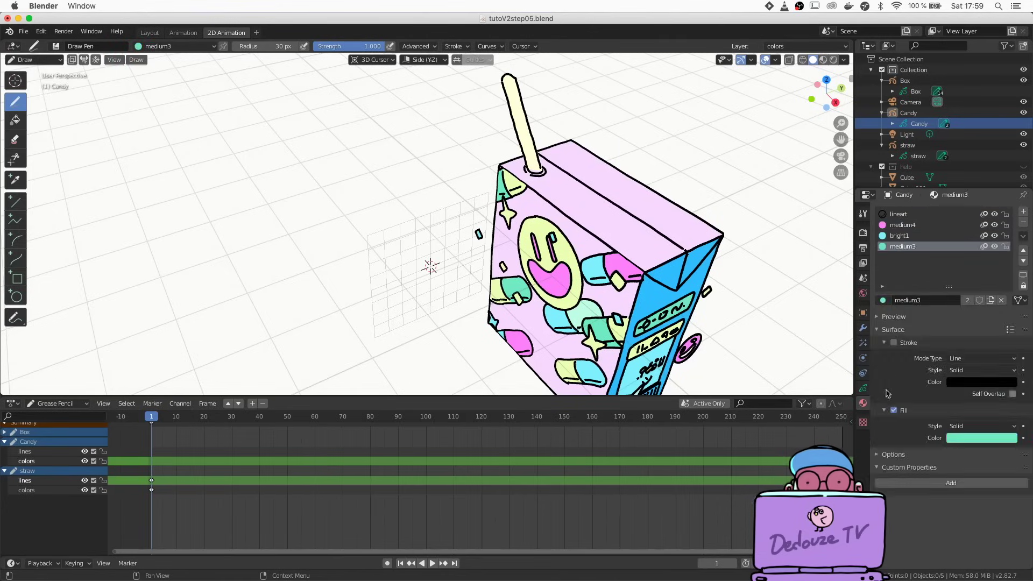
{"action": "left_click", "coordinate": [891, 388]}
{"action": "left_click", "coordinate": [1023, 212]}
{"action": "left_click", "coordinate": [883, 300]}
{"action": "left_click", "coordinate": [886, 340]}
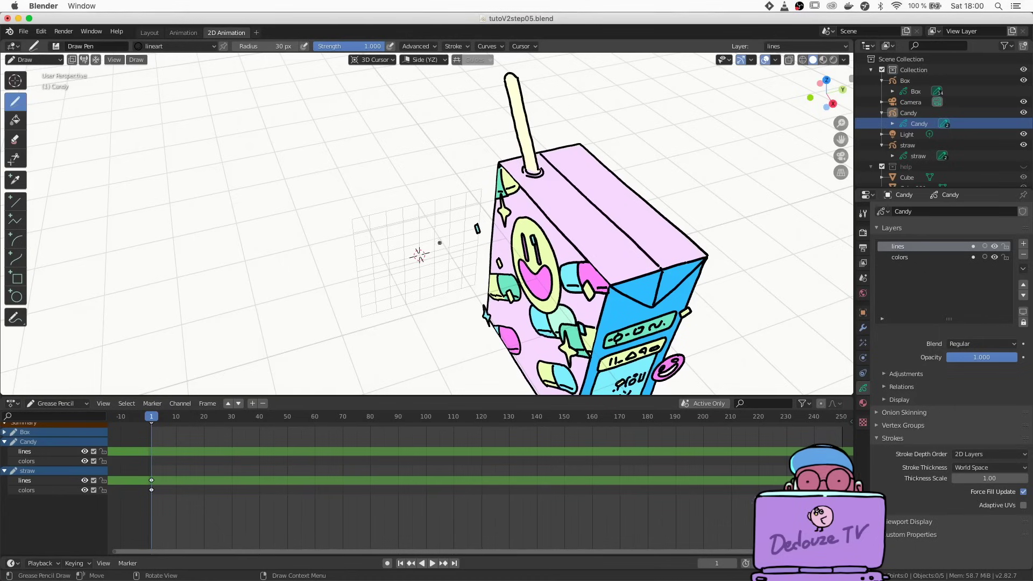
Draw a round lollipop with a banded head and slanted stick in lineart on Candy's lines layer, and switch to Sculpt Mode.
{"action": "mouse_move", "coordinate": [440, 243]}
{"action": "left_mouse_down"}
{"action": "mouse_move", "coordinate": [398, 269]}
{"action": "mouse_move", "coordinate": [449, 251]}
{"action": "mouse_move", "coordinate": [471, 337]}
{"action": "left_mouse_up"}
{"action": "left_click_drag", "start_coordinate": [430, 286], "coordinate": [467, 338]}
{"action": "middle_click_drag", "start_coordinate": [451, 337], "coordinate": [447, 318]}
{"action": "scroll", "coordinate": [447, 318], "scroll_direction": "down", "scroll_amount": 2}
{"action": "left_click", "coordinate": [34, 59]}
{"action": "left_click", "coordinate": [29, 92]}
{"action": "scroll", "coordinate": [420, 250], "scroll_direction": "up", "scroll_amount": 1}
{"action": "middle_click_drag", "start_coordinate": [424, 268], "coordinate": [412, 290]}
{"action": "scroll", "coordinate": [417, 266], "scroll_direction": "down", "scroll_amount": 1}
In Object Mode, rotate the Candy lollipop about -31° around the global Z axis.
{"action": "left_click", "coordinate": [34, 59]}
{"action": "left_click", "coordinate": [38, 72]}
{"action": "left_click", "coordinate": [412, 230]}
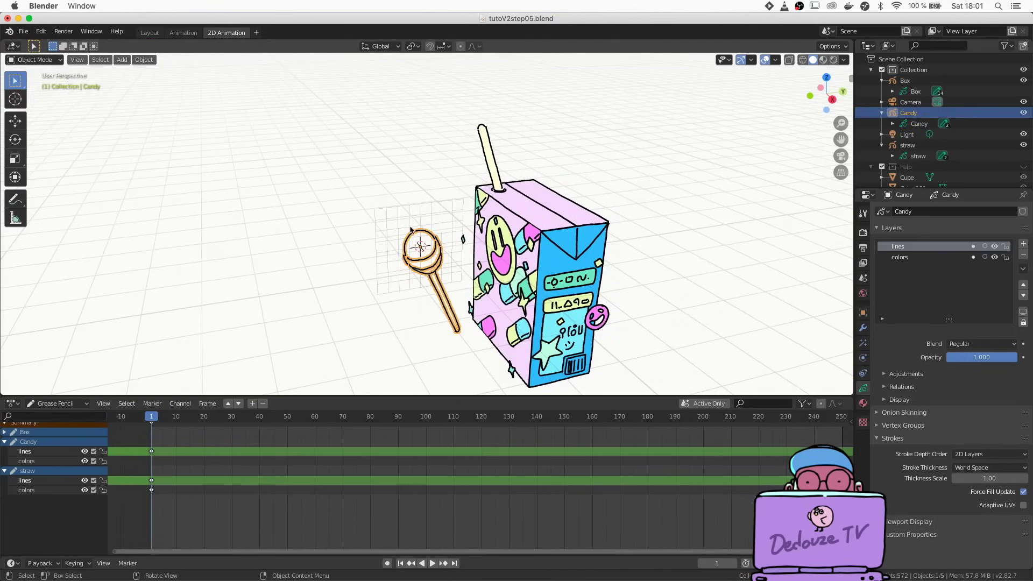
{"action": "key", "text": "r"}
{"action": "key", "text": "z"}
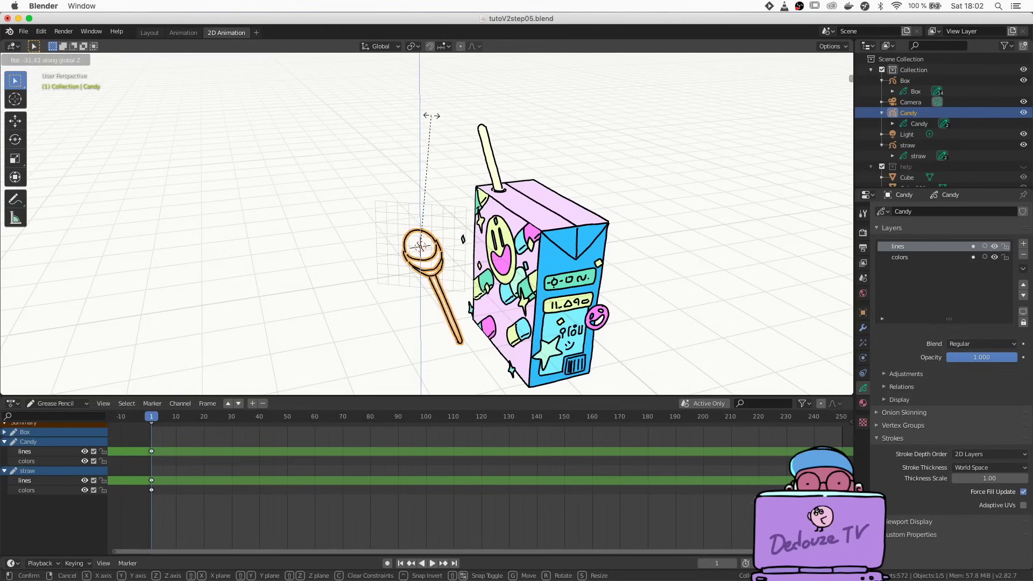
{"action": "left_click", "coordinate": [429, 114]}
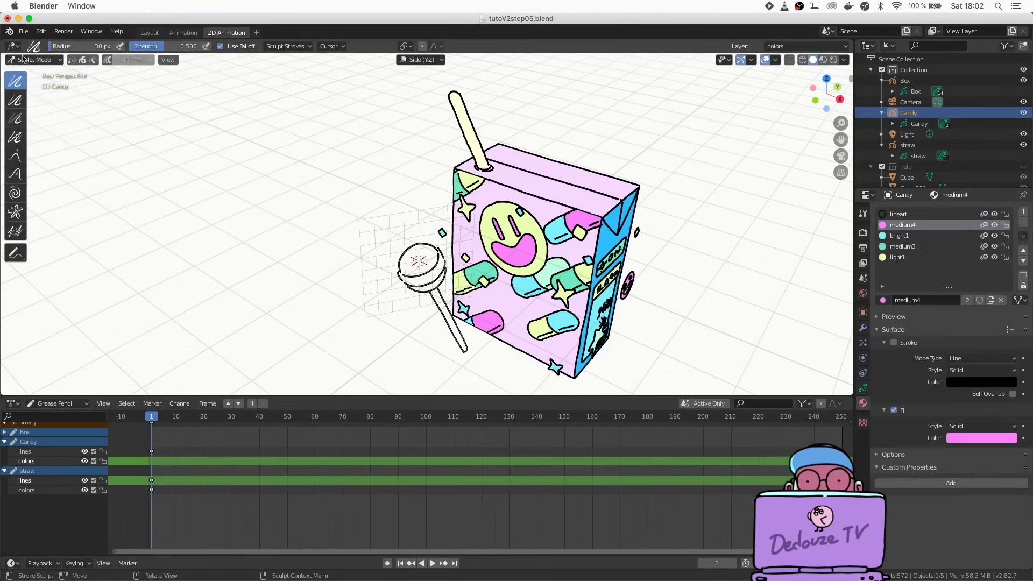
In Draw Mode, fill the areas of the lollipop's head with medium4 on the colors layer.
{"action": "left_click", "coordinate": [32, 59]}
{"action": "left_click", "coordinate": [32, 102]}
{"action": "left_click", "coordinate": [15, 120]}
{"action": "left_click", "coordinate": [416, 280]}
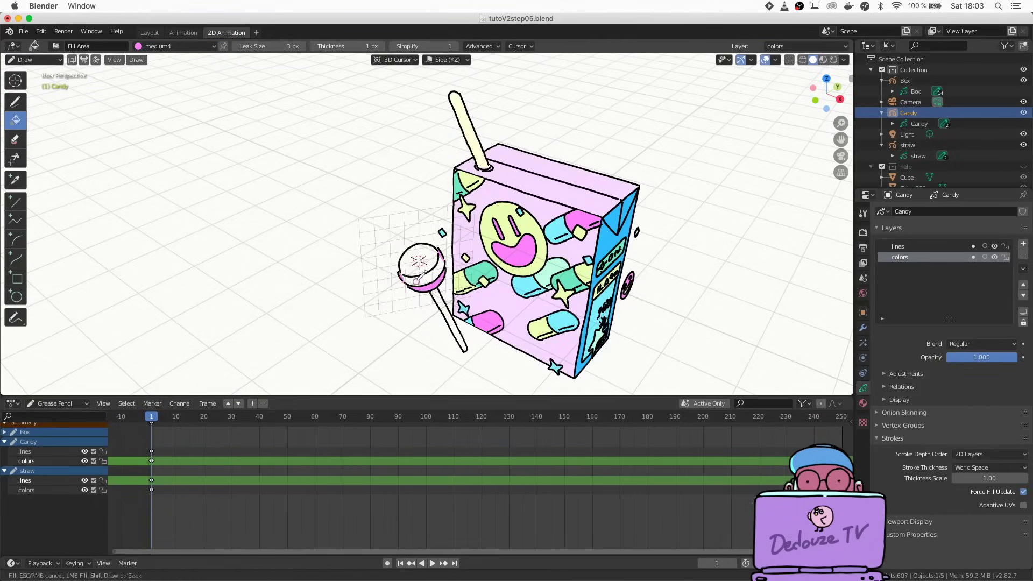
{"action": "left_click", "coordinate": [410, 267]}
Fill the lollipop's stick using a new material slot with the existing light2 material, and save the file.
{"action": "left_click", "coordinate": [863, 403]}
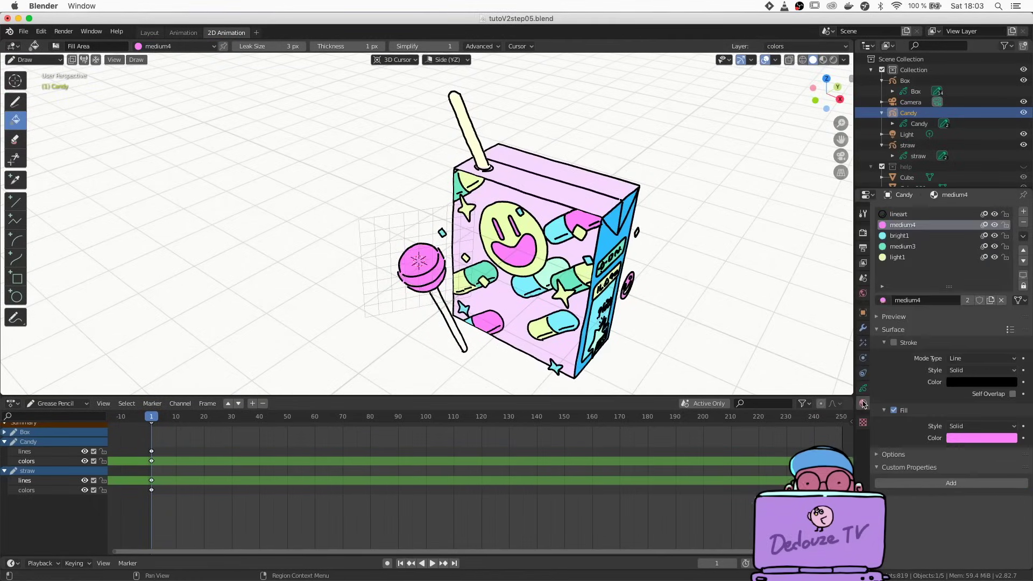
{"action": "left_click", "coordinate": [895, 257]}
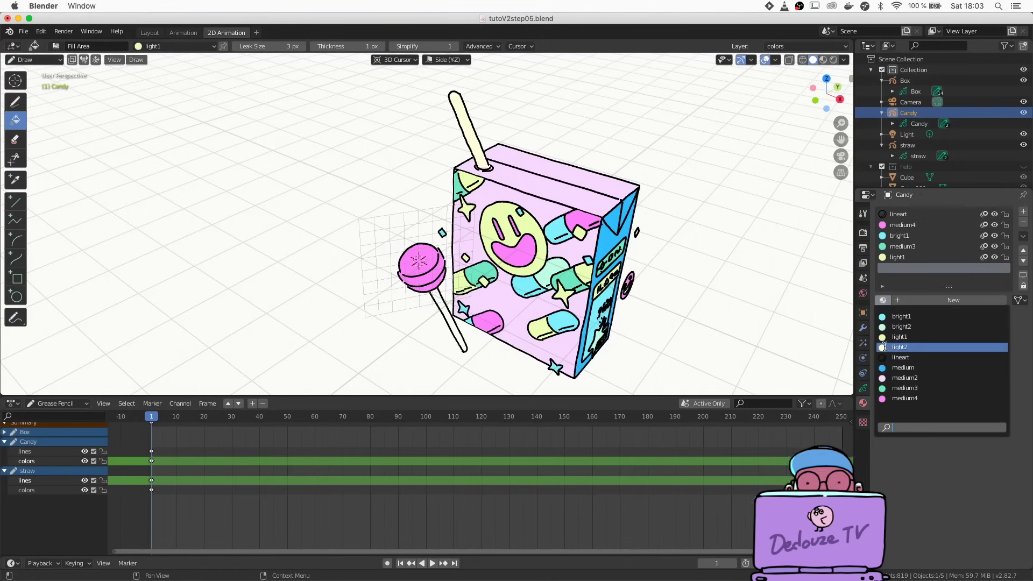
{"action": "left_click", "coordinate": [883, 347]}
{"action": "key", "text": "super+s"}
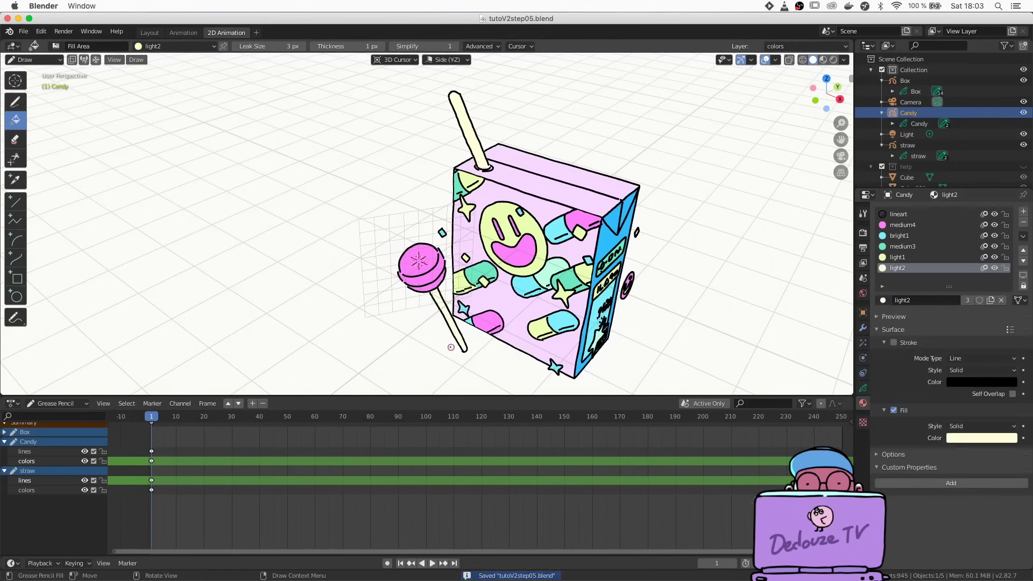
In Object Mode, place the 3D cursor beside the lollipop's stick and add a blank grease pencil object there.
{"action": "mouse_move", "coordinate": [447, 343]}
{"action": "middle_mouse_down"}
{"action": "mouse_move", "coordinate": [398, 344]}
{"action": "mouse_move", "coordinate": [447, 343]}
{"action": "middle_mouse_up"}
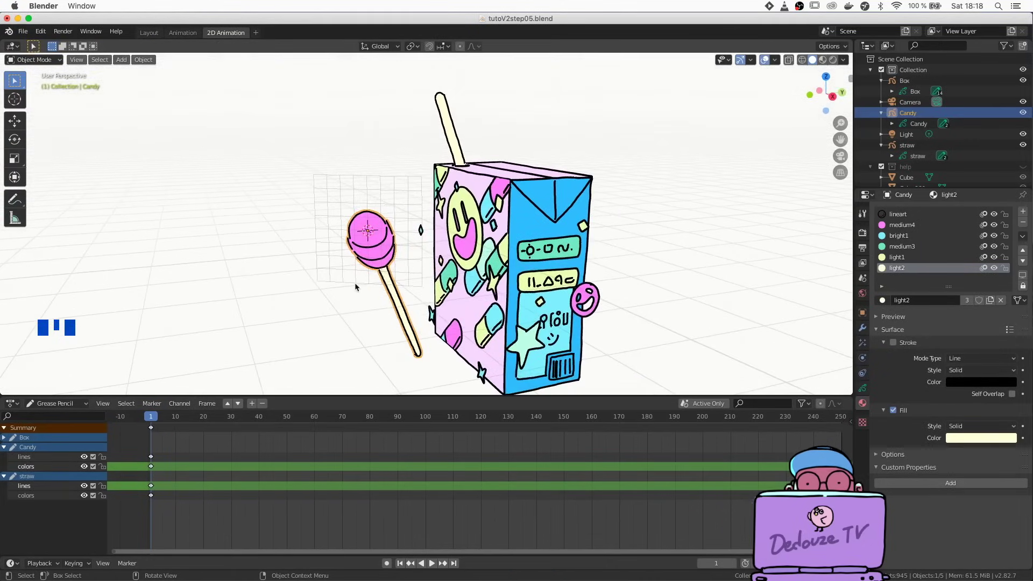
{"action": "right_click", "coordinate": [342, 291], "text": "shift"}
{"action": "scroll", "coordinate": [342, 289], "scroll_direction": "down", "scroll_amount": 5}
{"action": "left_click", "coordinate": [121, 60]}
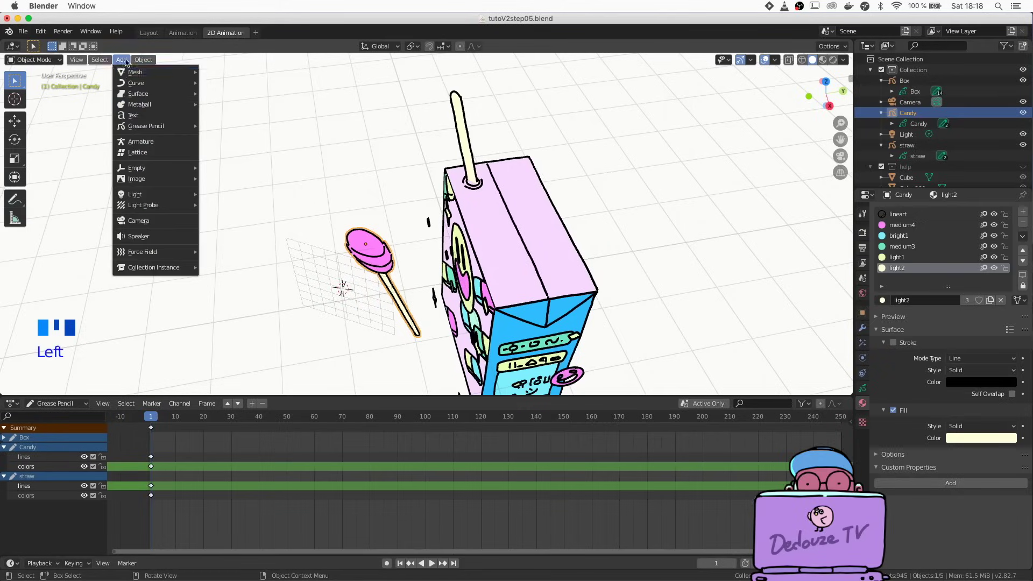
{"action": "mouse_move", "coordinate": [137, 125]}
{"action": "left_click", "coordinate": [218, 126]}
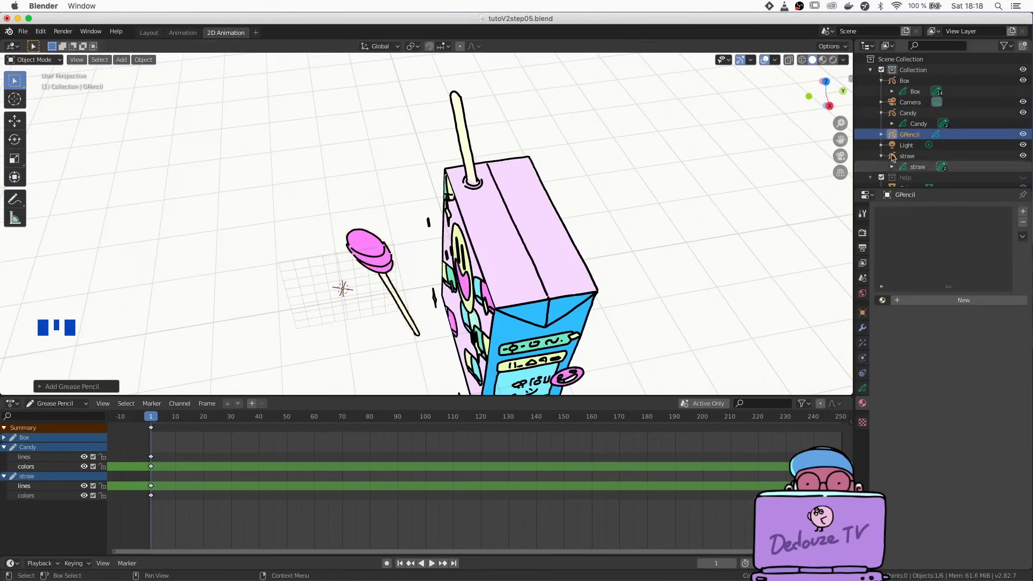
Rename the new grease pencil object and its data "candy2".
{"action": "double_click", "coordinate": [908, 134]}
{"action": "type", "text": "candy2"}
{"action": "left_click", "coordinate": [918, 140]}
{"action": "double_click", "coordinate": [919, 145]}
{"action": "type", "text": "candy2"}
{"action": "key", "text": "Return"}
View the scene through the camera, enter Draw Mode on candy2 and undo the last three actions.
{"action": "key", "text": "KP_0"}
{"action": "middle_click_drag", "start_coordinate": [118, 167], "coordinate": [187, 173], "text": "shift"}
{"action": "left_click", "coordinate": [35, 60]}
{"action": "left_click", "coordinate": [34, 108]}
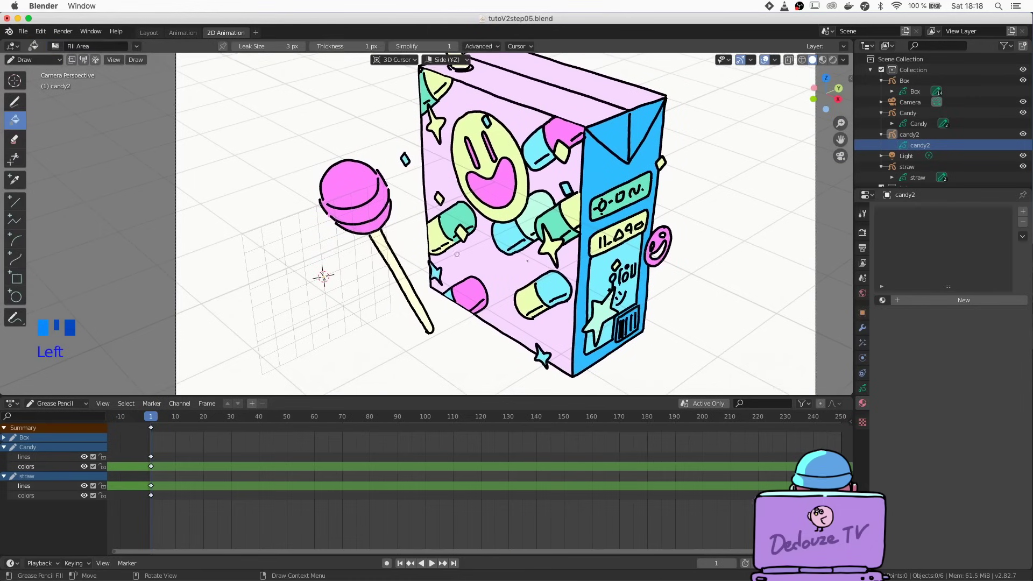
{"action": "key", "text": "super+z"}
{"action": "key", "text": "super+z"}
{"action": "key", "text": "super+z"}
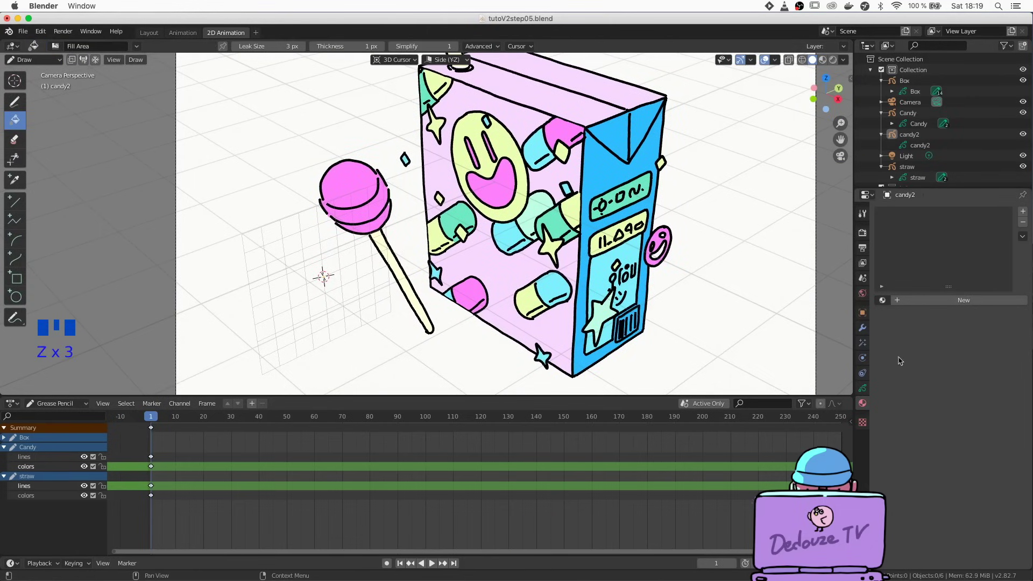
Assign the existing lineart material to candy2 and create two layers named "lines" and "colors".
{"action": "left_click", "coordinate": [883, 300]}
{"action": "left_click", "coordinate": [893, 356]}
{"action": "left_click", "coordinate": [863, 389]}
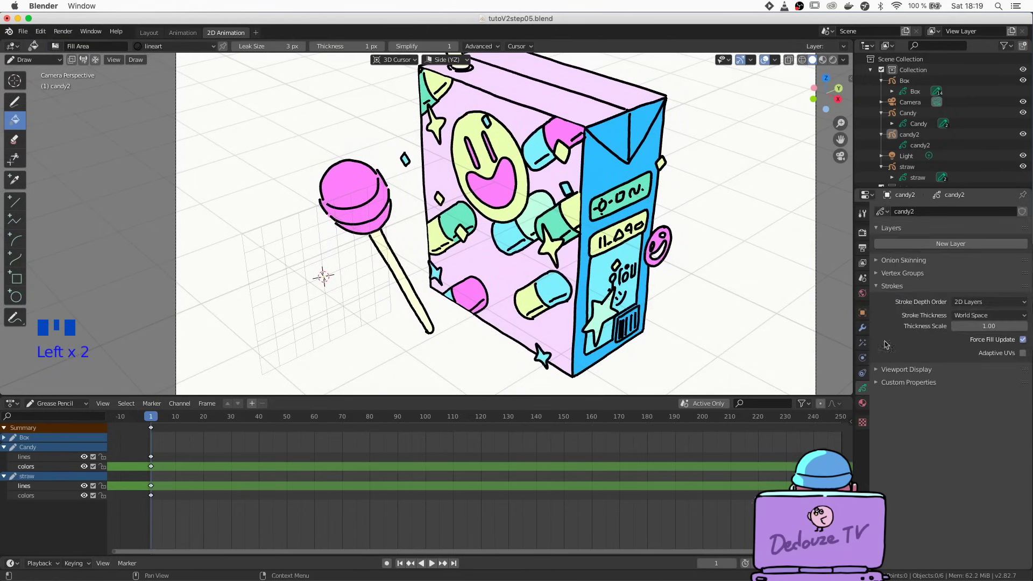
{"action": "left_click", "coordinate": [899, 245]}
{"action": "double_click", "coordinate": [900, 248]}
{"action": "type", "text": "lines"}
{"action": "key", "text": "Return"}
{"action": "left_click", "coordinate": [1022, 244]}
{"action": "double_click", "coordinate": [904, 246]}
{"action": "type", "text": "co"}
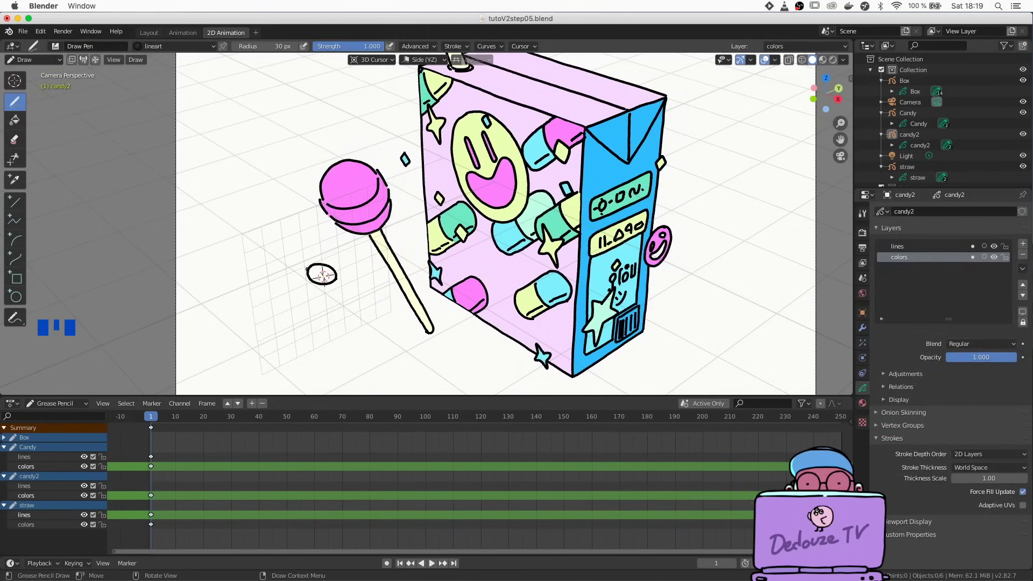
Draw a small round candy with a dividing line beside the lollipop's stick and fill it using the existing bright1 material.
{"action": "left_click_drag", "start_coordinate": [315, 268], "coordinate": [329, 284]}
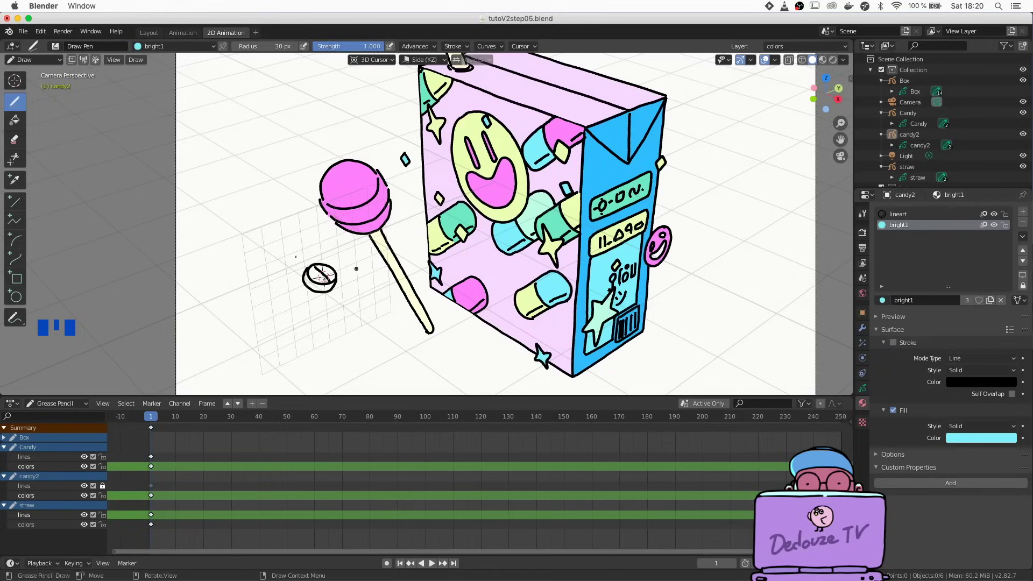
{"action": "left_click", "coordinate": [14, 120]}
{"action": "left_click", "coordinate": [320, 277]}
Return to Object Mode and rotate the candy2 object in place.
{"action": "left_click", "coordinate": [41, 59]}
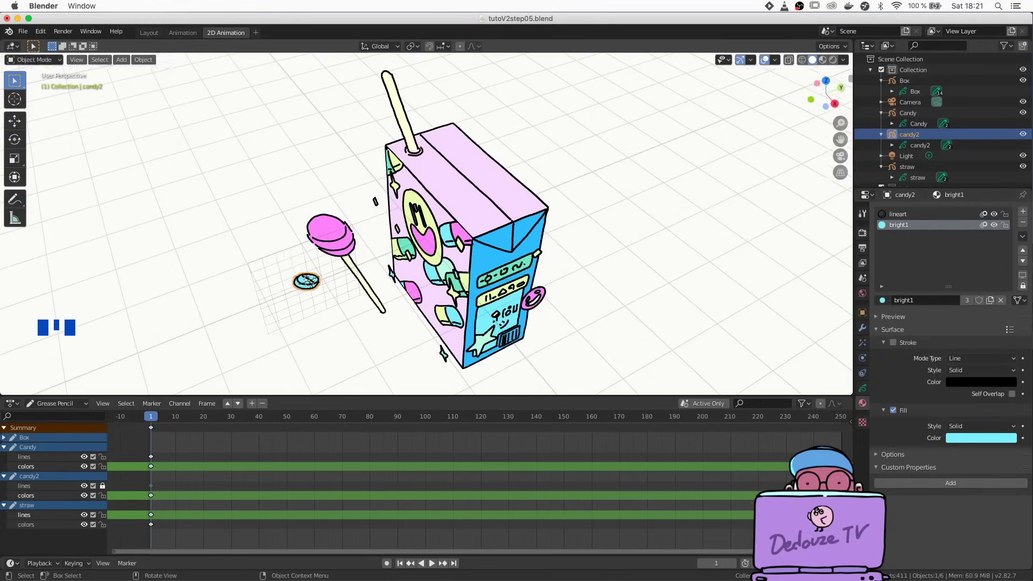
{"action": "key", "text": "r"}
{"action": "left_click", "coordinate": [279, 234]}
Examine how the small candy, lollipop and juice box sit in depth from several viewing angles.
{"action": "scroll", "coordinate": [279, 234], "scroll_direction": "down", "scroll_amount": 5}
{"action": "scroll", "coordinate": [279, 235], "scroll_direction": "right", "scroll_amount": 5}
{"action": "scroll", "coordinate": [279, 235], "scroll_direction": "right", "scroll_amount": 5}
{"action": "scroll", "coordinate": [278, 235], "scroll_direction": "left", "scroll_amount": 5}
{"action": "scroll", "coordinate": [279, 235], "scroll_direction": "up", "scroll_amount": 4}
{"action": "scroll", "coordinate": [279, 235], "scroll_direction": "right", "scroll_amount": 3}
{"action": "scroll", "coordinate": [278, 235], "scroll_direction": "right", "scroll_amount": 6}
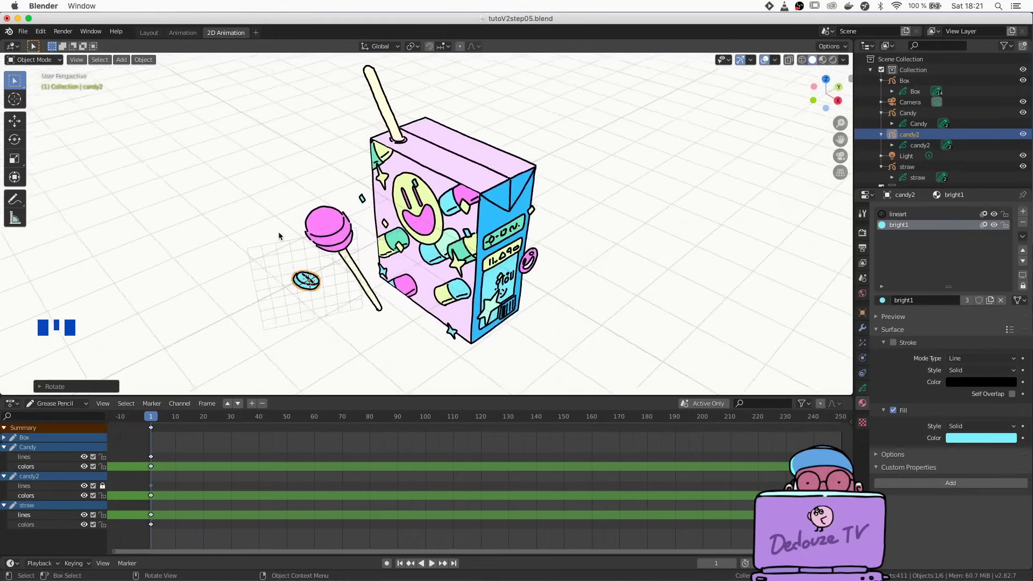
{"action": "scroll", "coordinate": [278, 235], "scroll_direction": "left", "scroll_amount": 4}
{"action": "scroll", "coordinate": [279, 235], "scroll_direction": "down", "scroll_amount": 4}
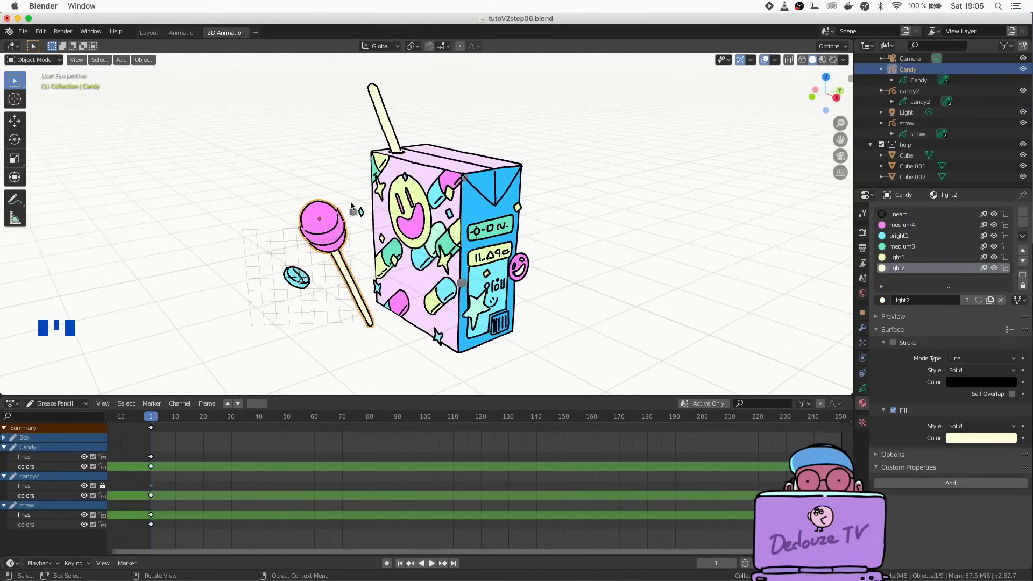
Try moving the Box object alone along the Z axis to see how it relates to the straw.
{"action": "left_click", "coordinate": [420, 188]}
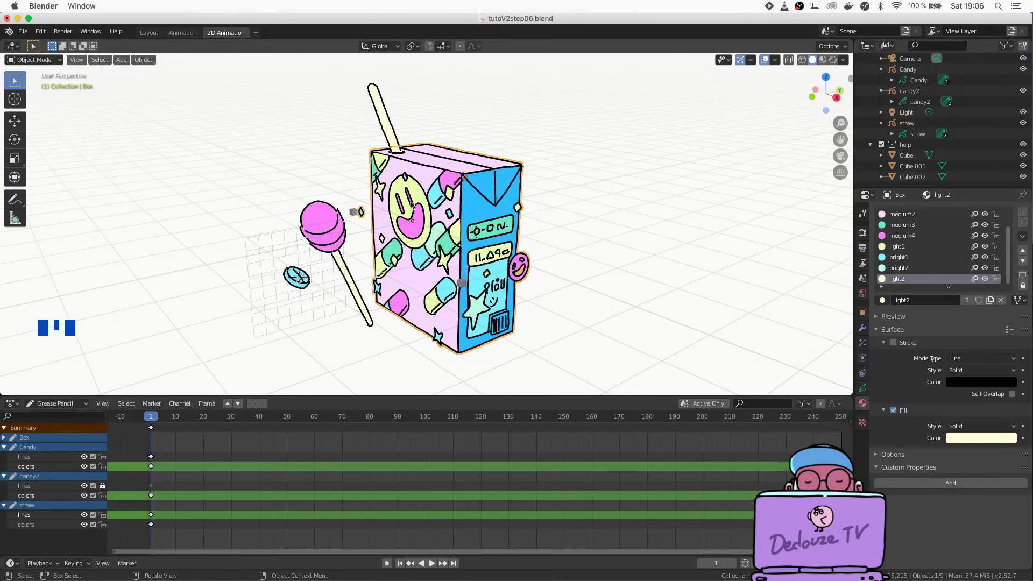
{"action": "key", "text": "g"}
{"action": "key", "text": "z"}
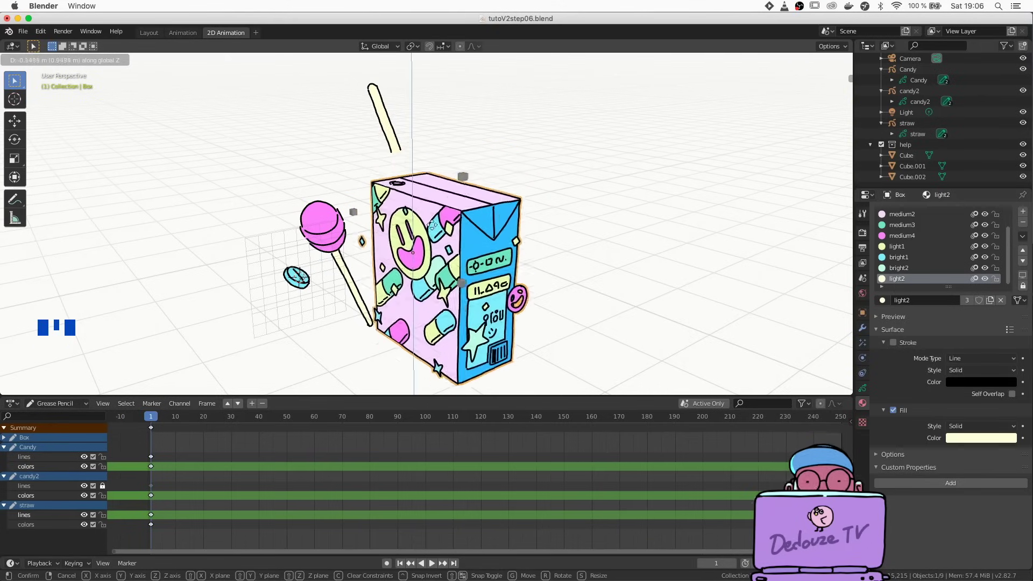
{"action": "left_click", "coordinate": [429, 218]}
Select the straw object and parent it to the Box object.
{"action": "left_click", "coordinate": [381, 116]}
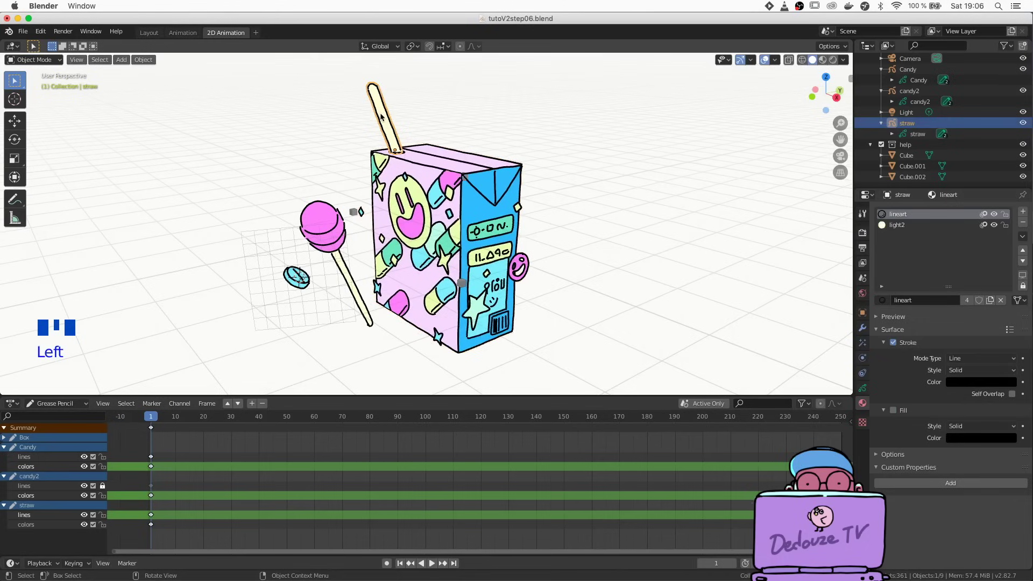
{"action": "left_click", "coordinate": [381, 118]}
{"action": "left_click", "coordinate": [892, 170]}
{"action": "left_click_drag", "start_coordinate": [894, 168], "coordinate": [896, 84]}
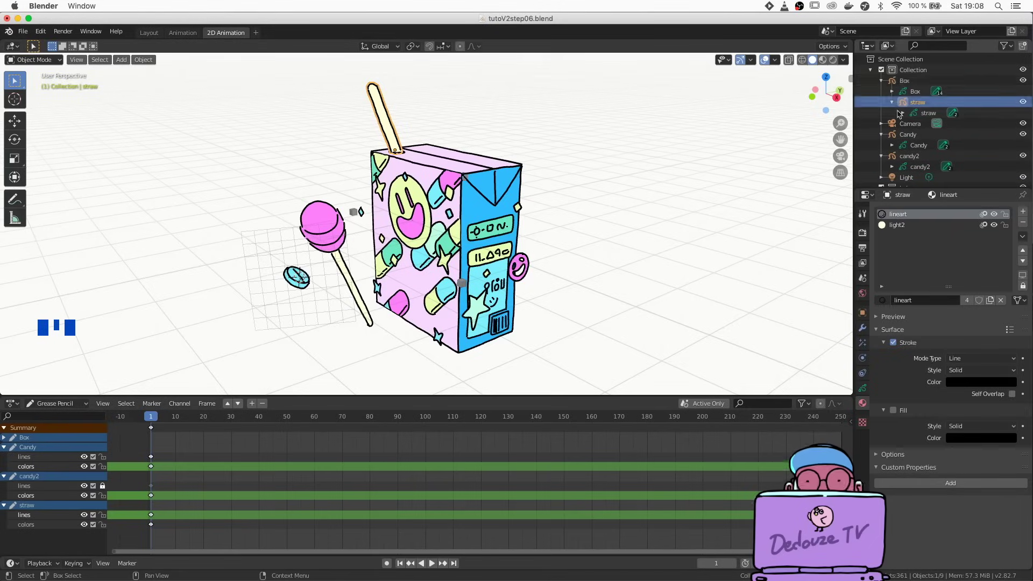
Select the Box, move it freely to test the straw's parenting, and cancel the move.
{"action": "key", "text": "Left"}
{"action": "key", "text": "Left"}
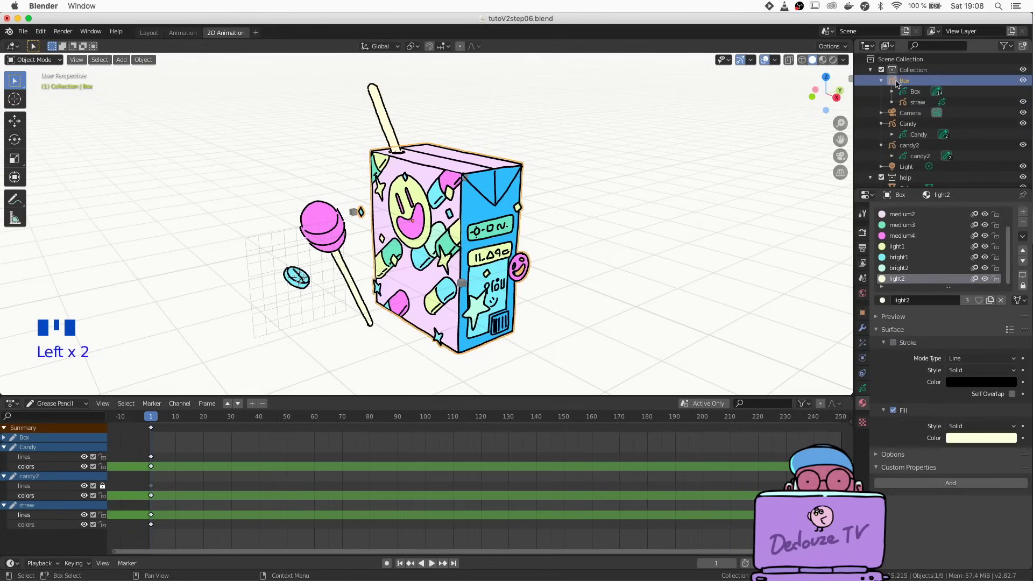
{"action": "key", "text": "g"}
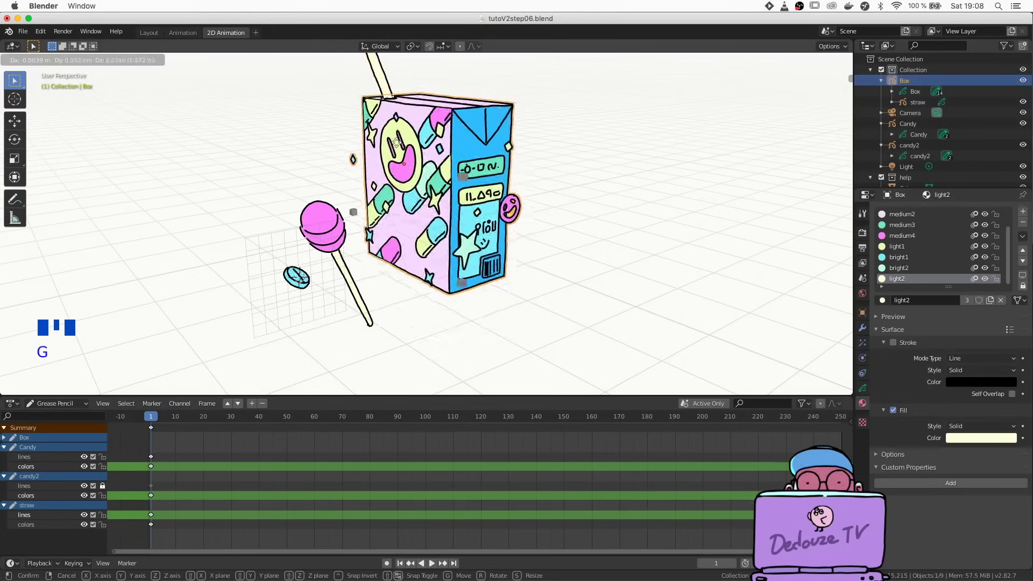
{"action": "right_click", "coordinate": [438, 230]}
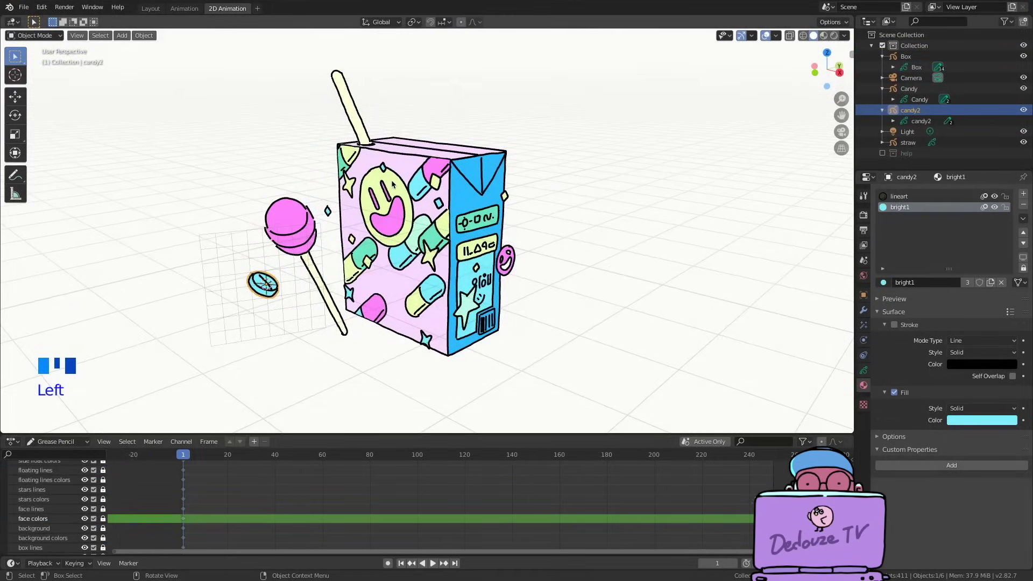
Switch to the Animation workspace and view the juice box scene together with its camera.
{"action": "mouse_move", "coordinate": [392, 184]}
{"action": "middle_mouse_down"}
{"action": "mouse_move", "coordinate": [403, 185]}
{"action": "mouse_move", "coordinate": [376, 185]}
{"action": "mouse_move", "coordinate": [392, 184]}
{"action": "middle_mouse_up"}
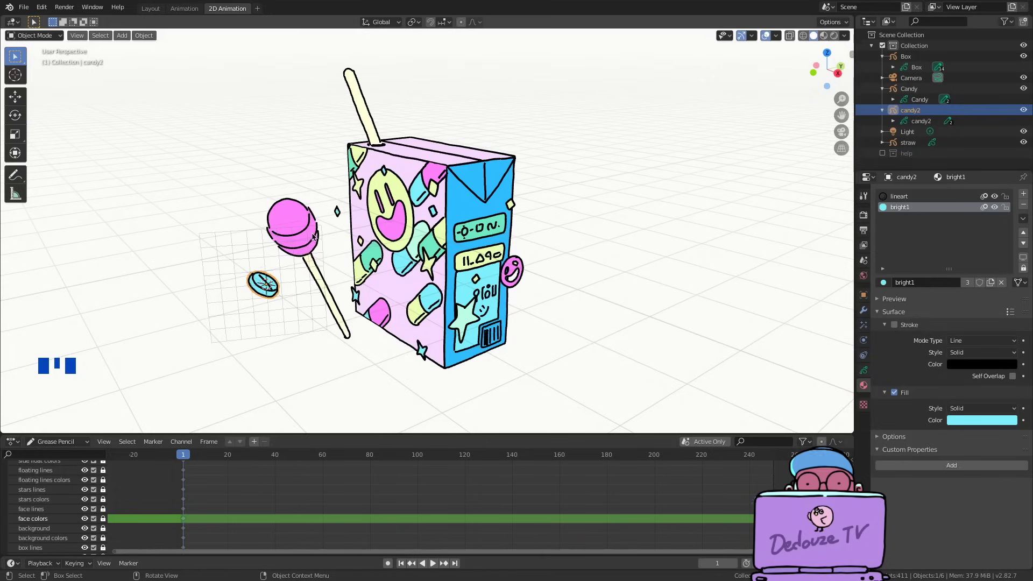
{"action": "middle_click_drag", "start_coordinate": [352, 235], "coordinate": [350, 237]}
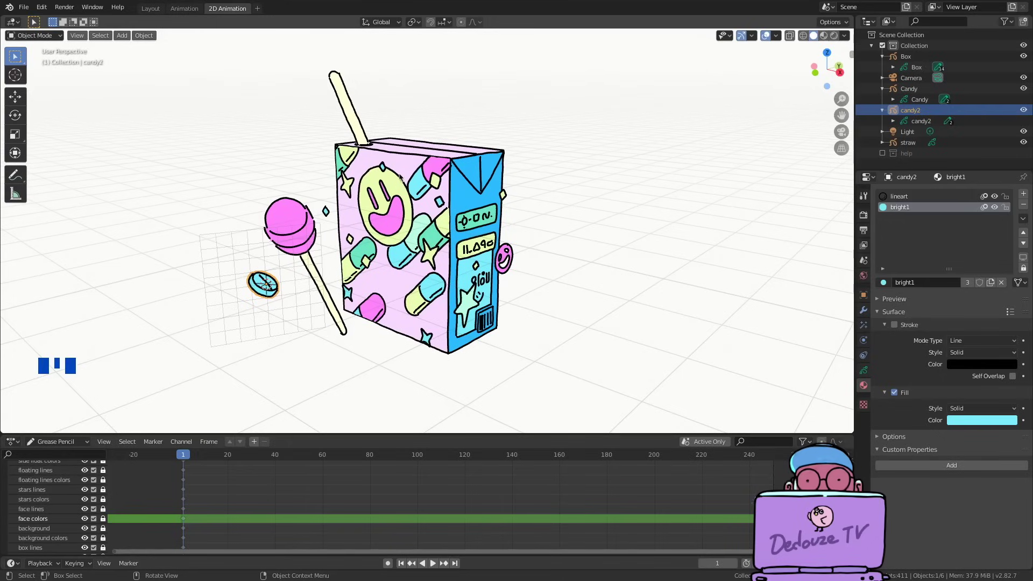
{"action": "left_click", "coordinate": [185, 9]}
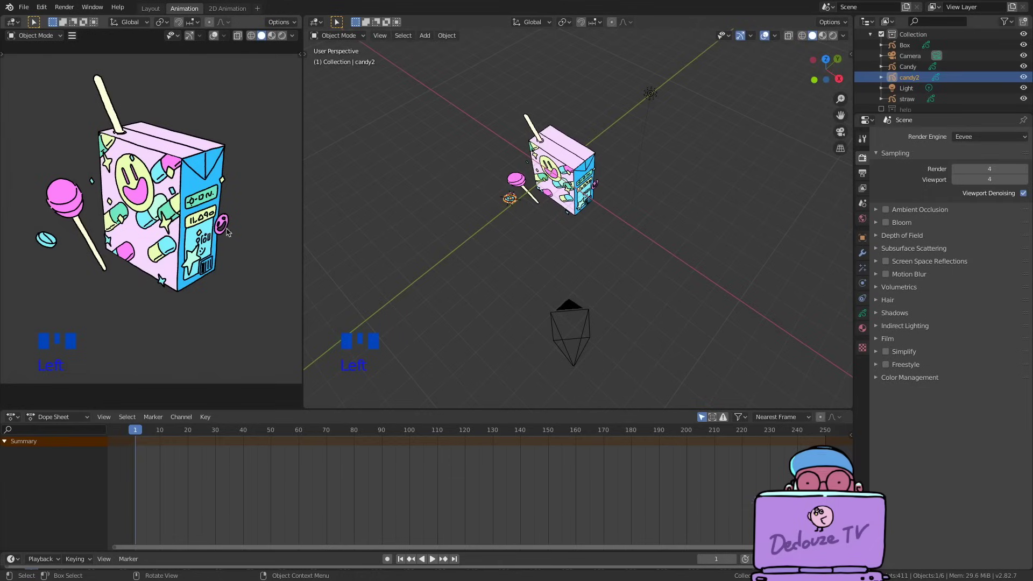
{"action": "middle_click_drag", "start_coordinate": [470, 184], "coordinate": [470, 189]}
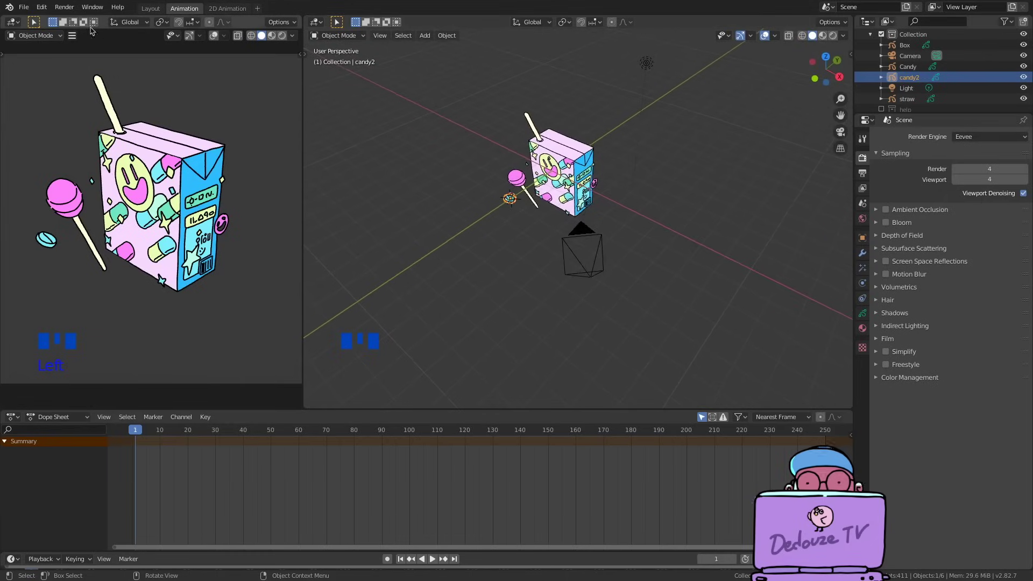
Enter Draw Mode on candy2 in the camera viewport, look over its drawing settings, and return to Object Mode.
{"action": "left_click", "coordinate": [45, 36]}
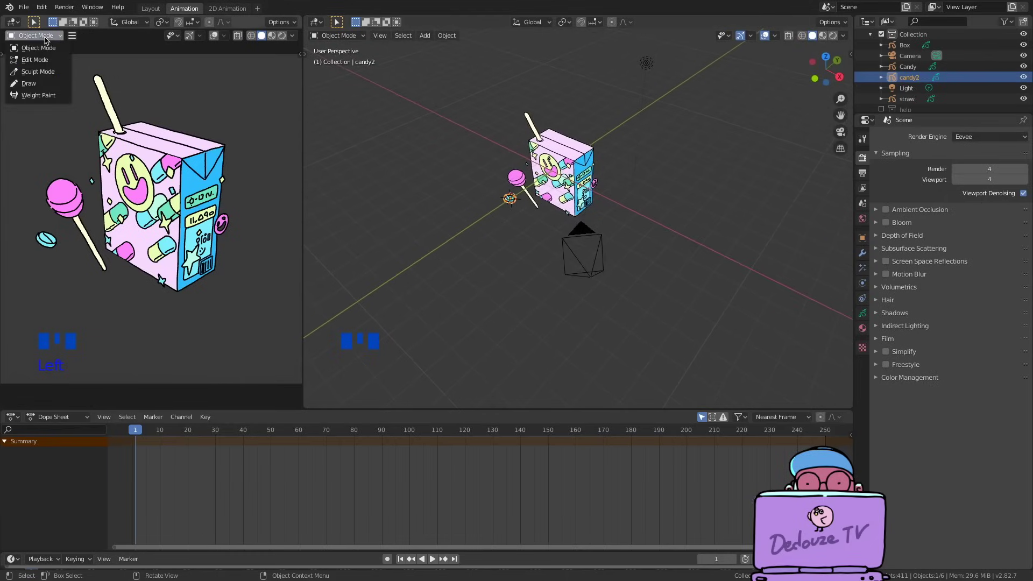
{"action": "left_click", "coordinate": [28, 84]}
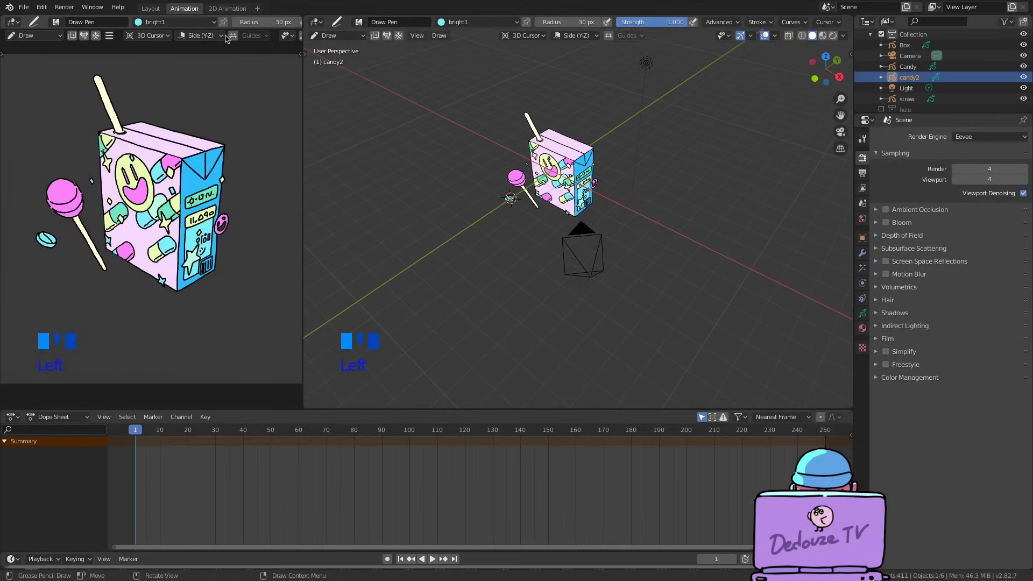
{"action": "scroll", "coordinate": [272, 35], "scroll_direction": "down", "scroll_amount": 5}
{"action": "scroll", "coordinate": [218, 35], "scroll_direction": "up", "scroll_amount": 5}
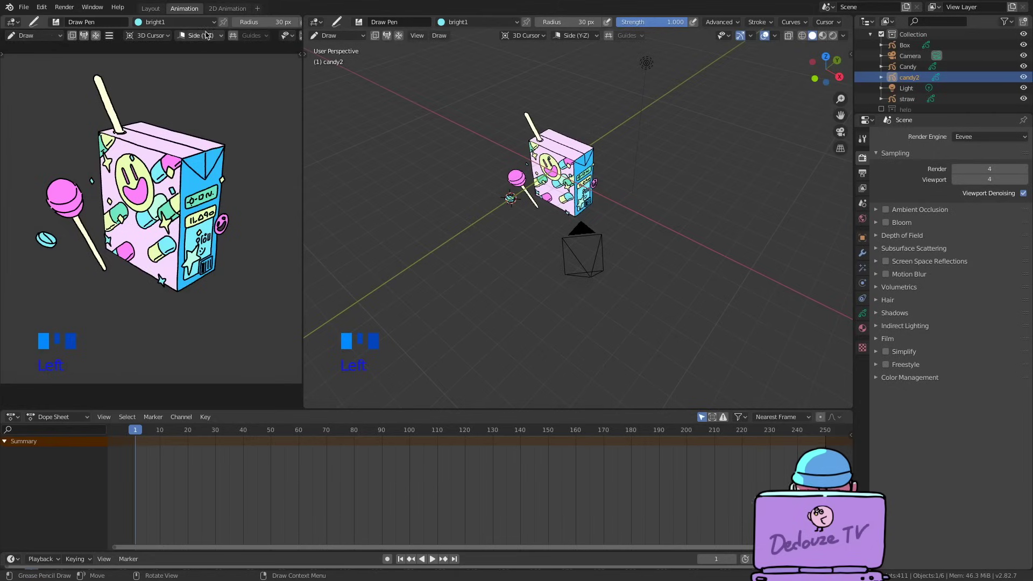
{"action": "left_click", "coordinate": [39, 37]}
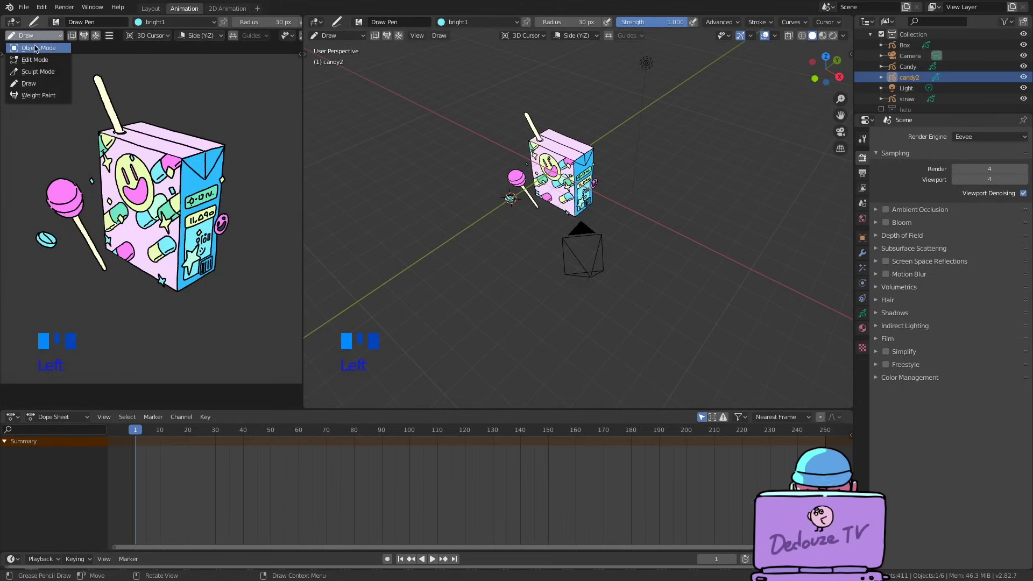
{"action": "left_click", "coordinate": [36, 47]}
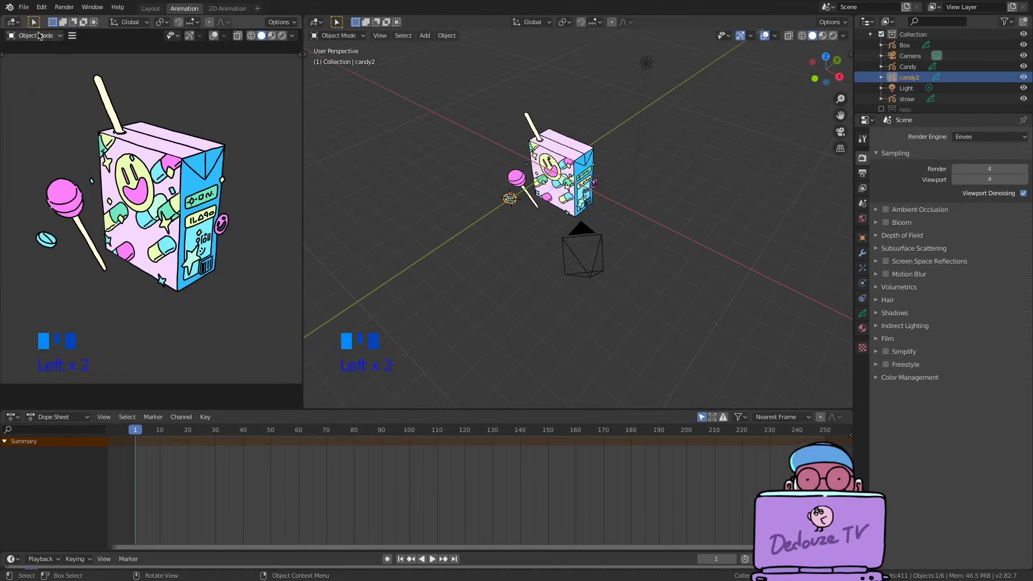
Set the camera viewport to rendered shading and select the camera in the perspective viewport.
{"action": "left_click", "coordinate": [282, 36]}
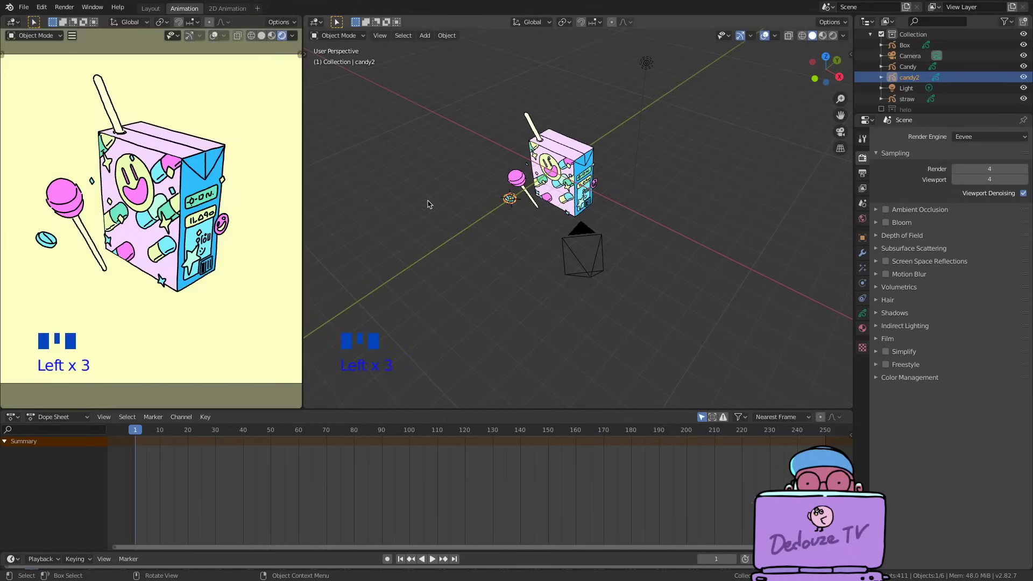
{"action": "middle_click_drag", "start_coordinate": [612, 228], "coordinate": [605, 170]}
{"action": "left_click", "coordinate": [598, 143]}
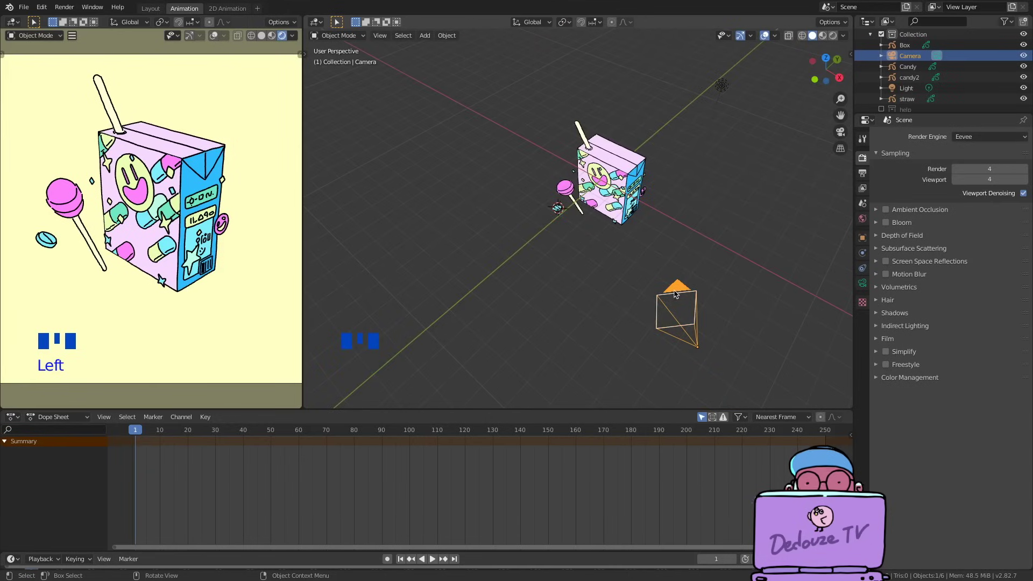
Try moving the camera freely and rotating it around the Z axis.
{"action": "key", "text": "g"}
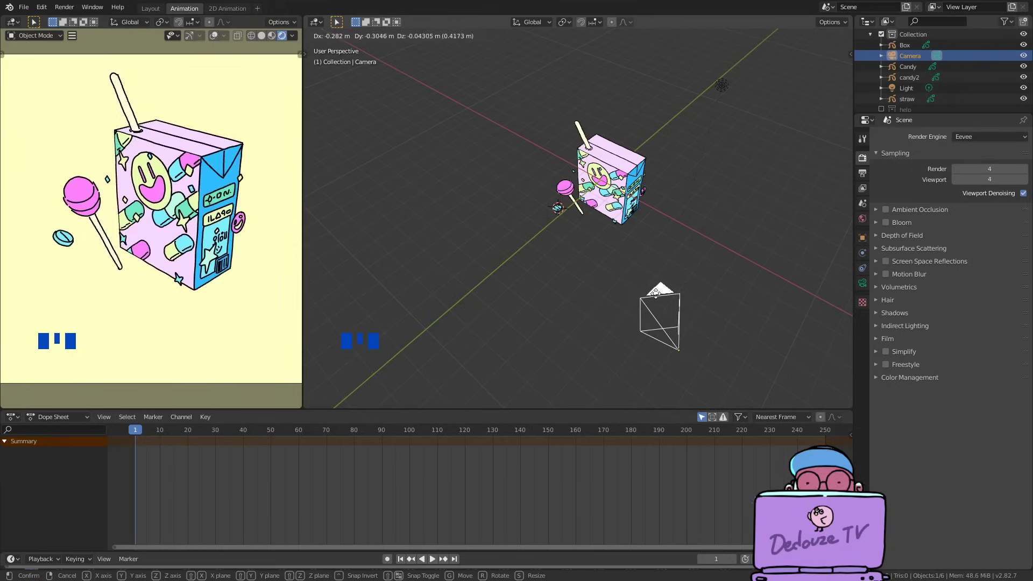
{"action": "key", "text": "r"}
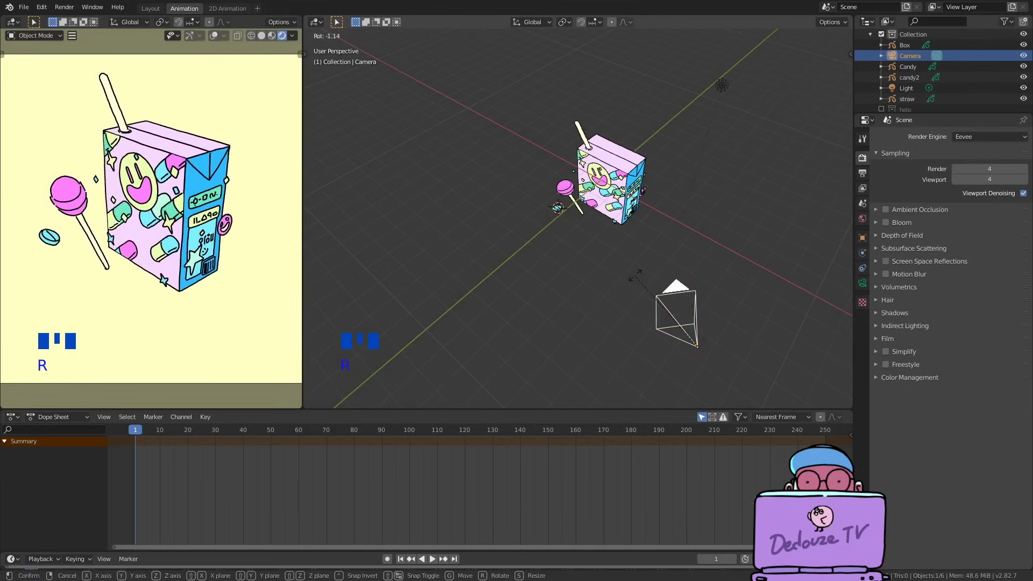
{"action": "key", "text": "z"}
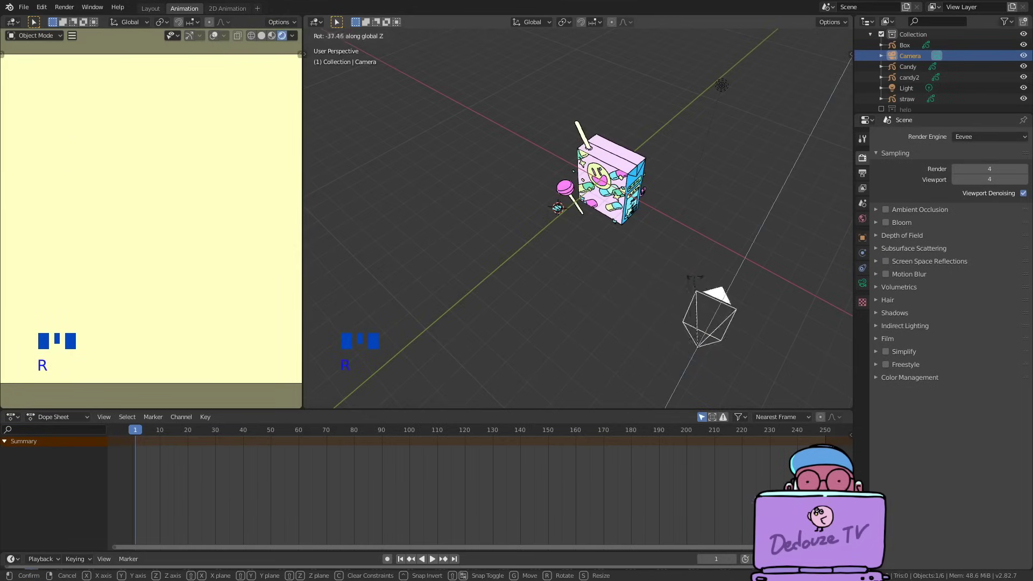
{"action": "left_click", "coordinate": [665, 319]}
{"action": "middle_click_drag", "start_coordinate": [665, 319], "coordinate": [115, 201]}
View the scene from the top and the front, and try moving the camera in the front view.
{"action": "key", "text": "KP_0"}
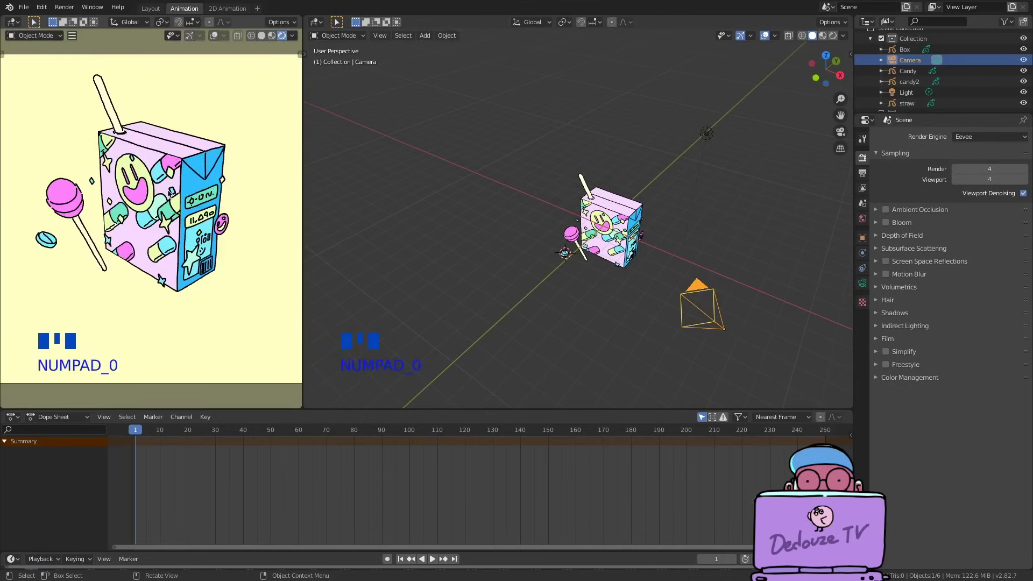
{"action": "key", "text": "KP_7"}
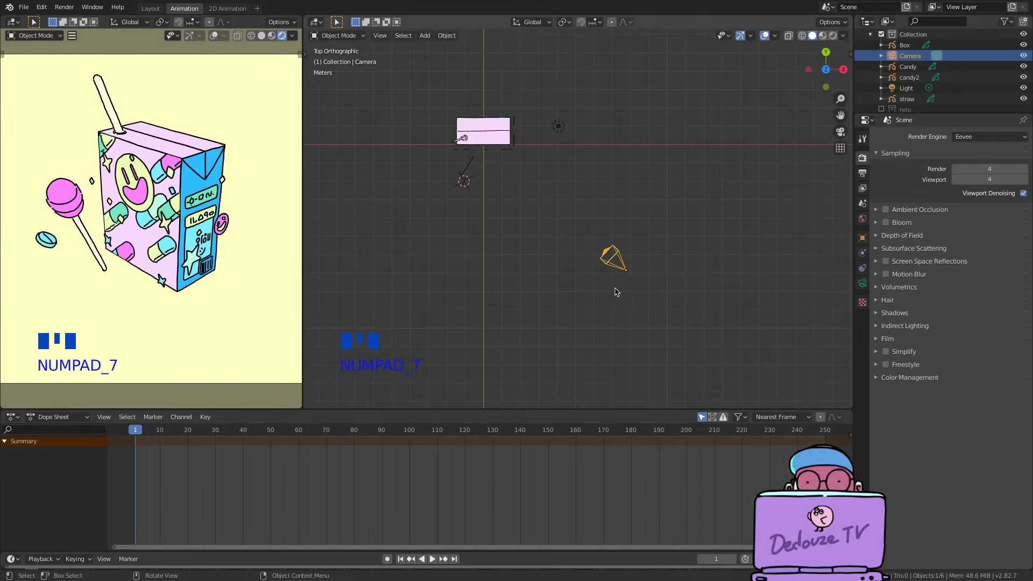
{"action": "key", "text": "KP_1"}
{"action": "middle_click_drag", "start_coordinate": [531, 335], "coordinate": [650, 178], "text": "shift"}
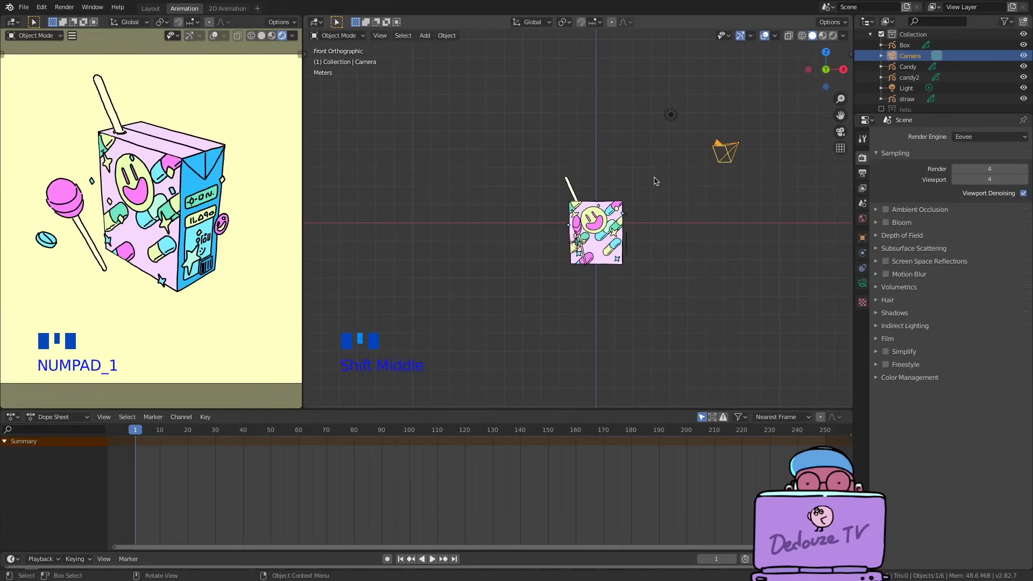
{"action": "key", "text": "g"}
{"action": "left_click", "coordinate": [707, 206]}
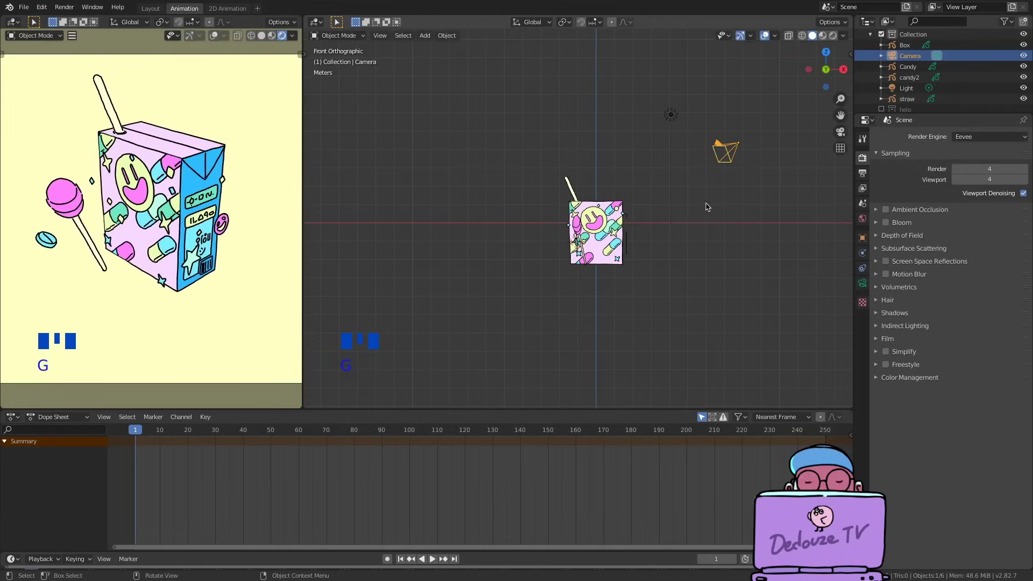
Render the current frame as a still image and view the whole result.
{"action": "left_click", "coordinate": [64, 7]}
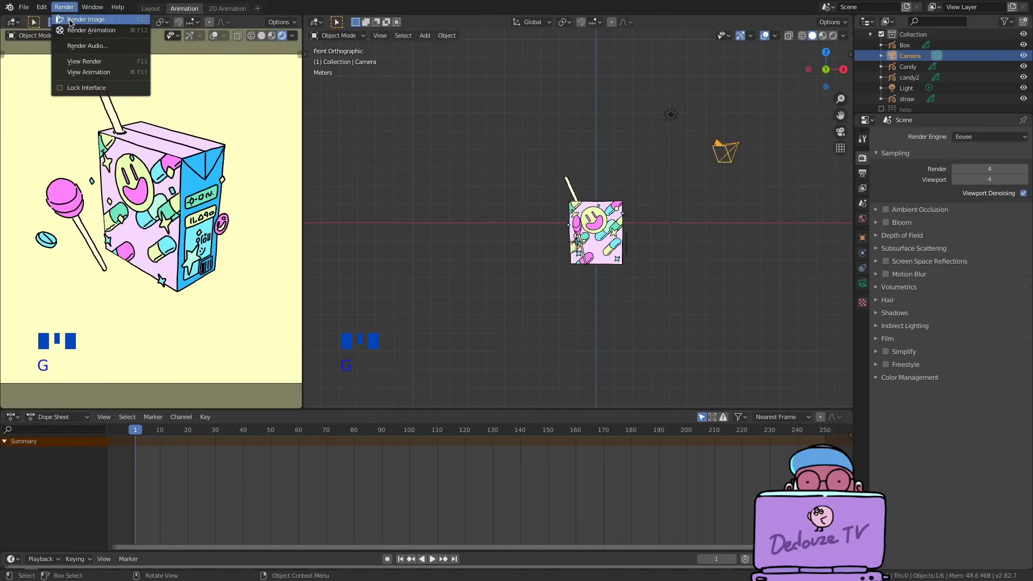
{"action": "left_click", "coordinate": [81, 20]}
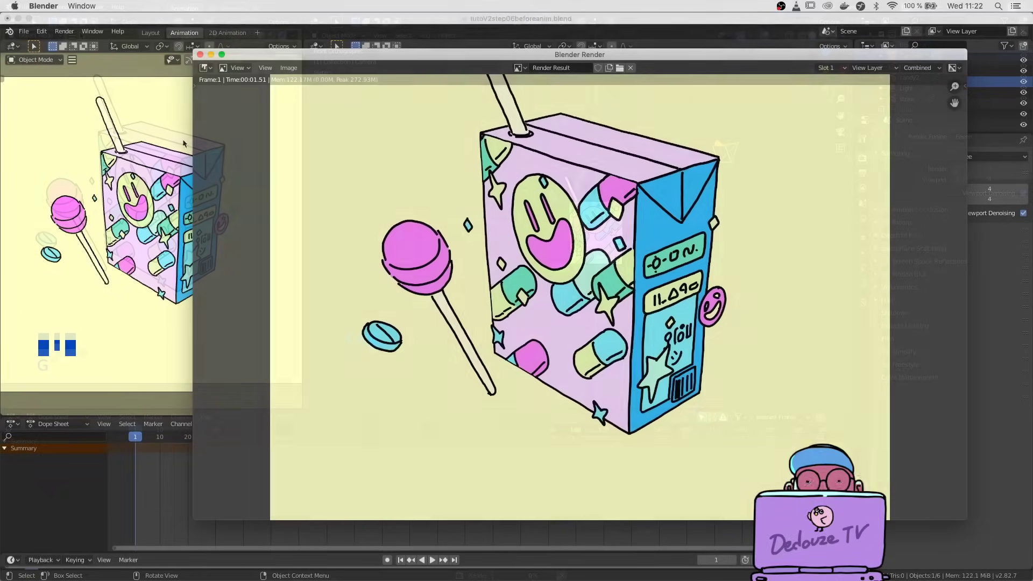
{"action": "scroll", "coordinate": [430, 186], "scroll_direction": "down", "scroll_amount": 2}
{"action": "scroll", "coordinate": [431, 186], "scroll_direction": "up", "scroll_amount": 1}
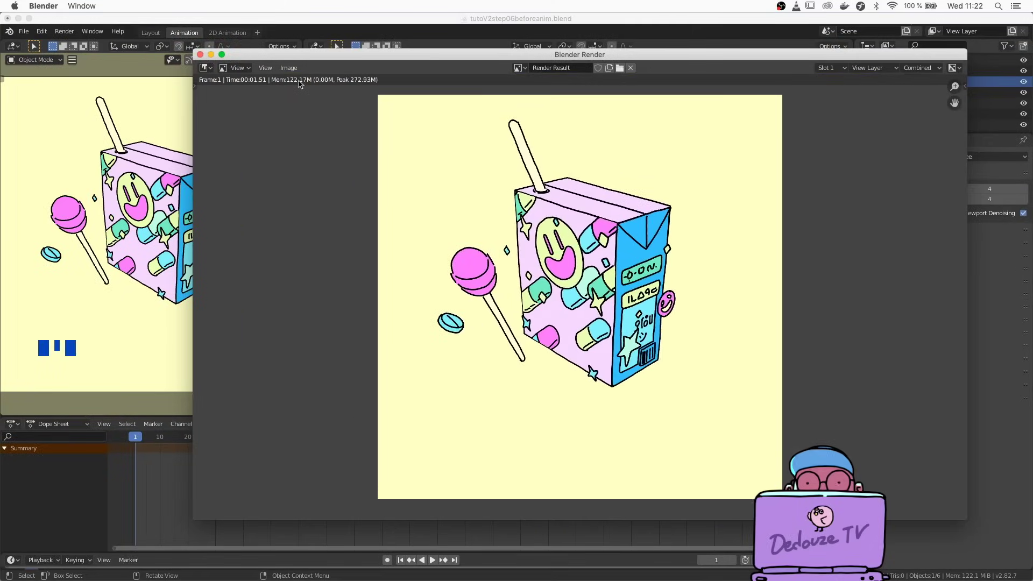
Open the save dialog for the rendered image, start editing the file name, and cancel without saving.
{"action": "left_click", "coordinate": [289, 67]}
{"action": "left_click", "coordinate": [304, 143]}
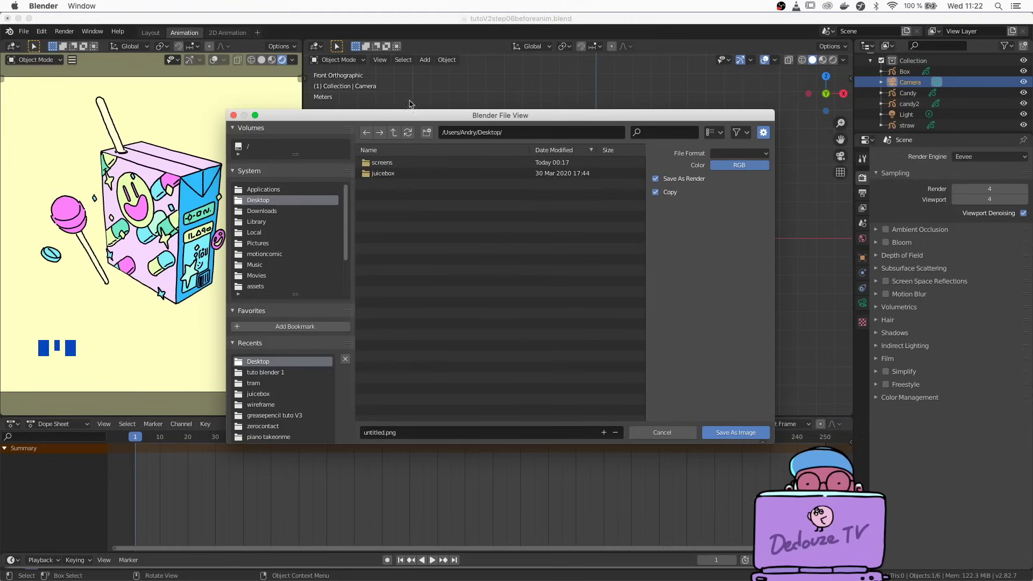
{"action": "left_click", "coordinate": [402, 433]}
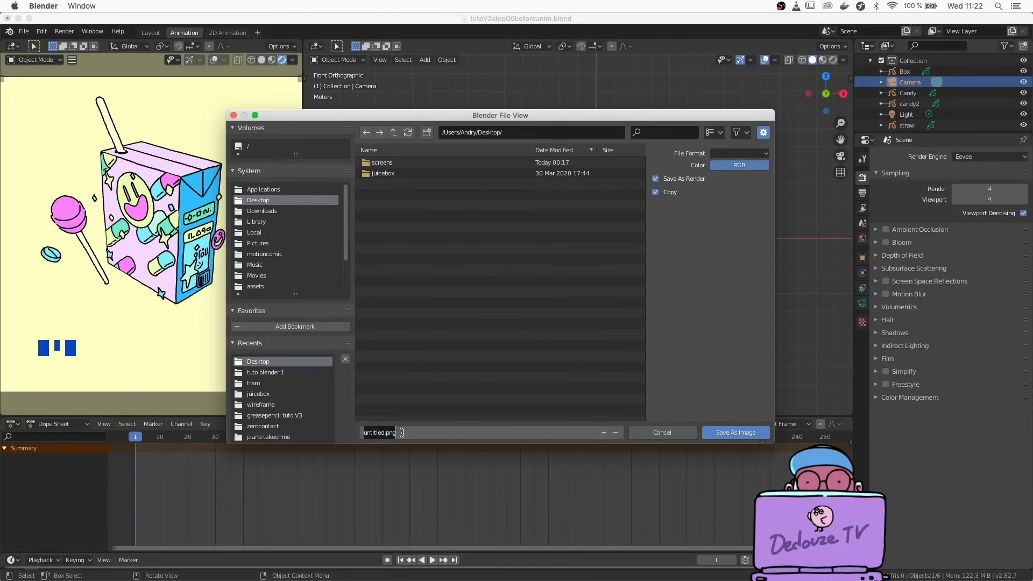
{"action": "key", "text": "Escape"}
{"action": "key", "text": "Escape"}
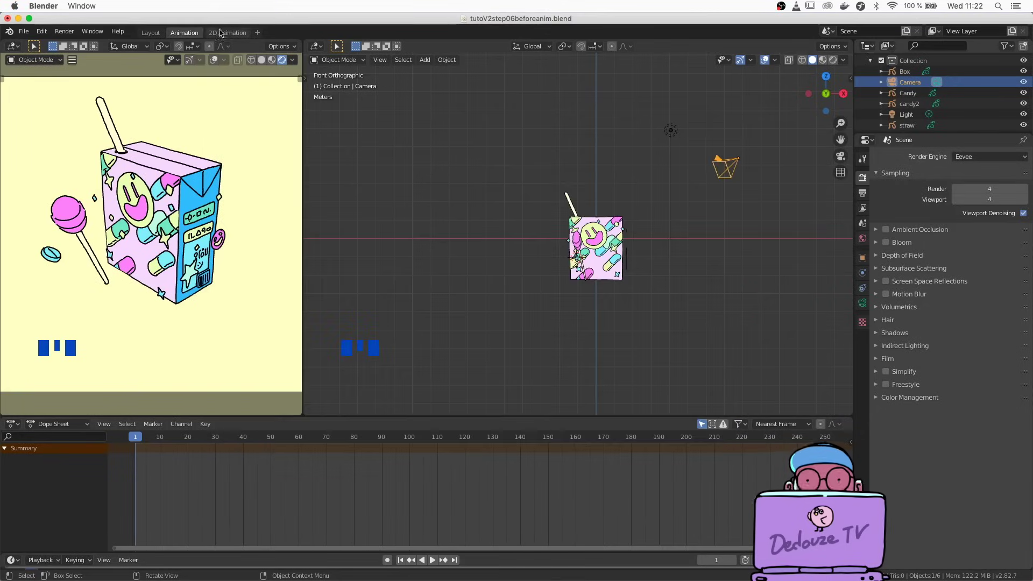
Return to the 2D Animation workspace and select the Box object.
{"action": "left_click", "coordinate": [225, 33]}
{"action": "scroll", "coordinate": [575, 151], "scroll_direction": "left", "scroll_amount": 5}
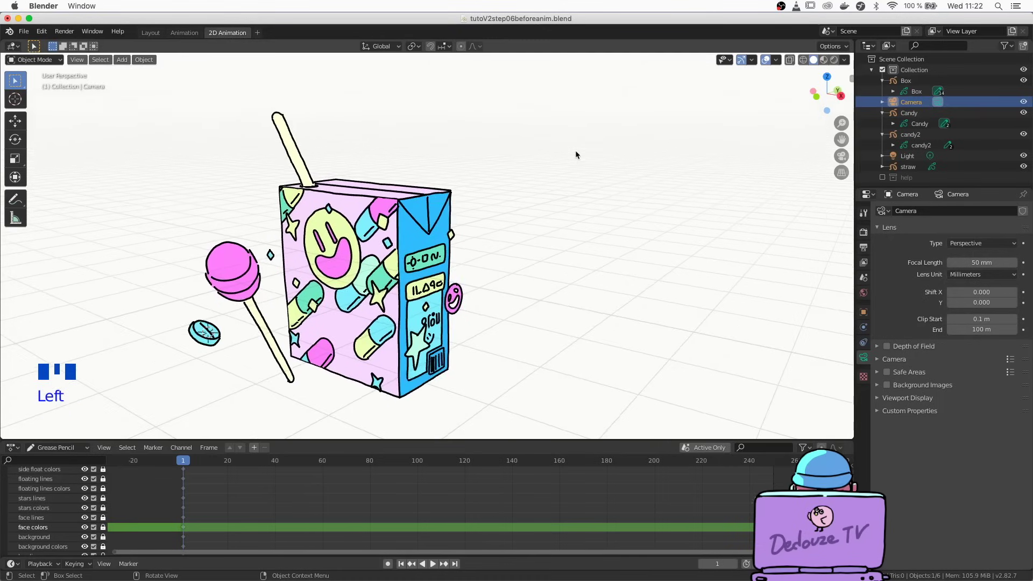
{"action": "left_click", "coordinate": [512, 213]}
{"action": "scroll", "coordinate": [544, 234], "scroll_direction": "left", "scroll_amount": 5}
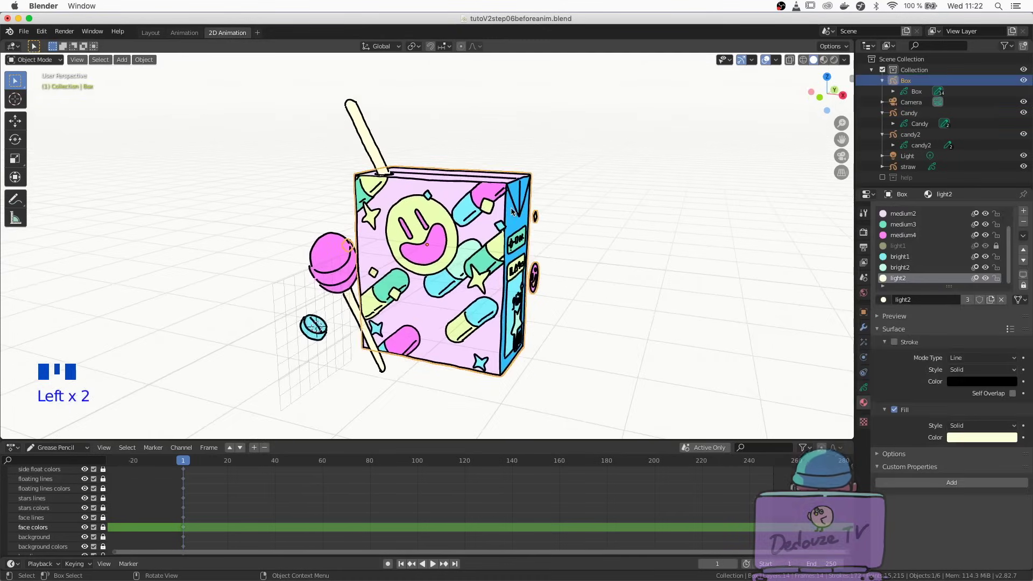